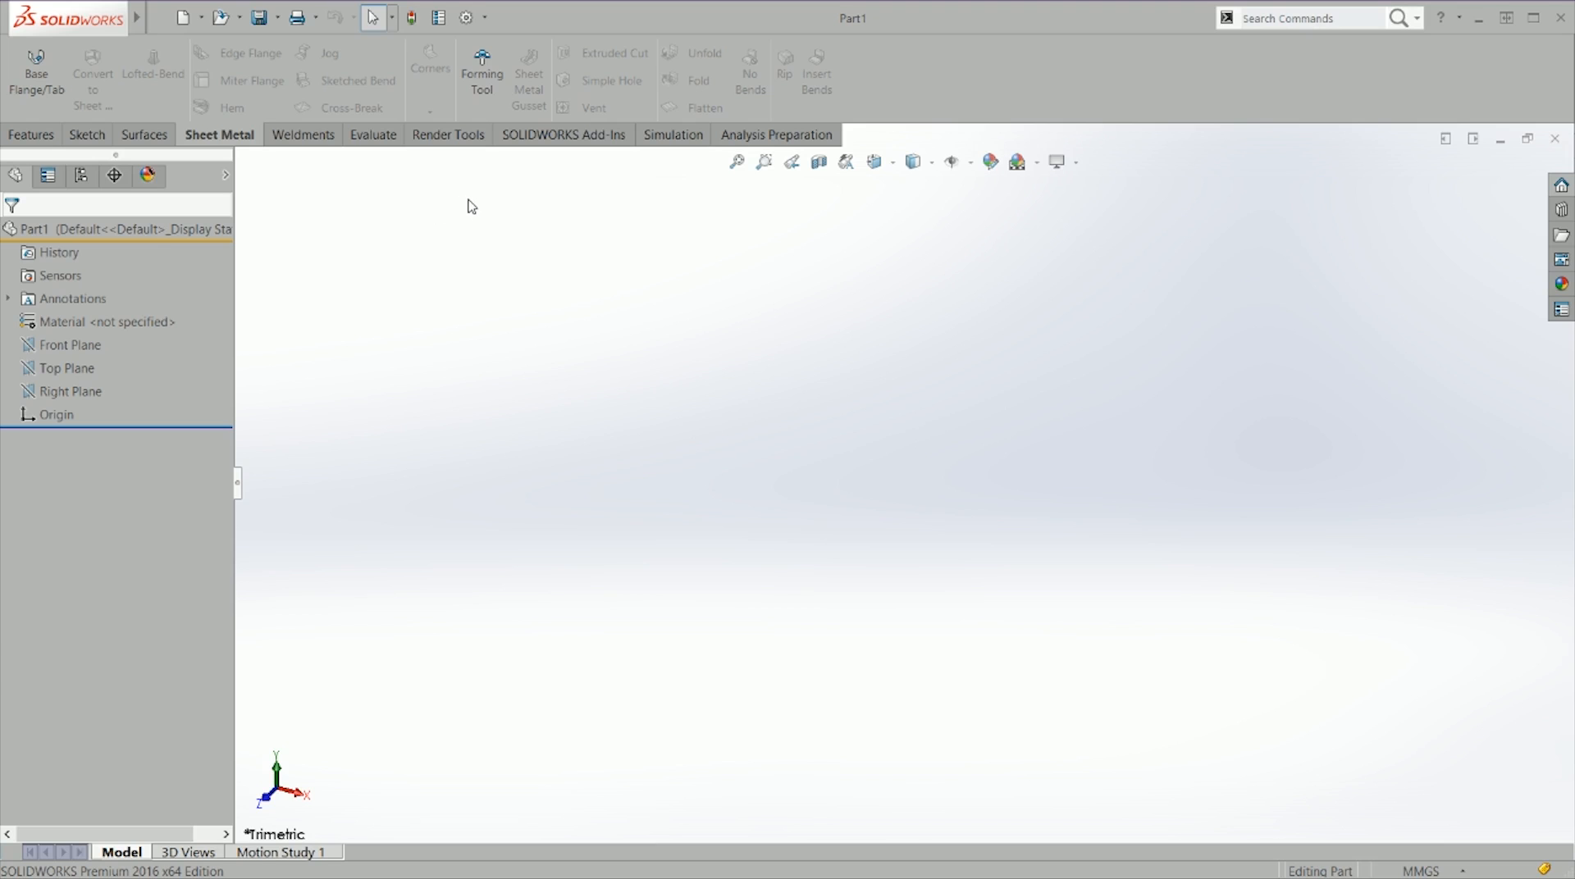
Step: Sketch a 100 × 100 mm center rectangle on the Top Plane, centered on the origin, for a sheet metal base flange
{"action": "left_click", "coordinate": [36, 74]}
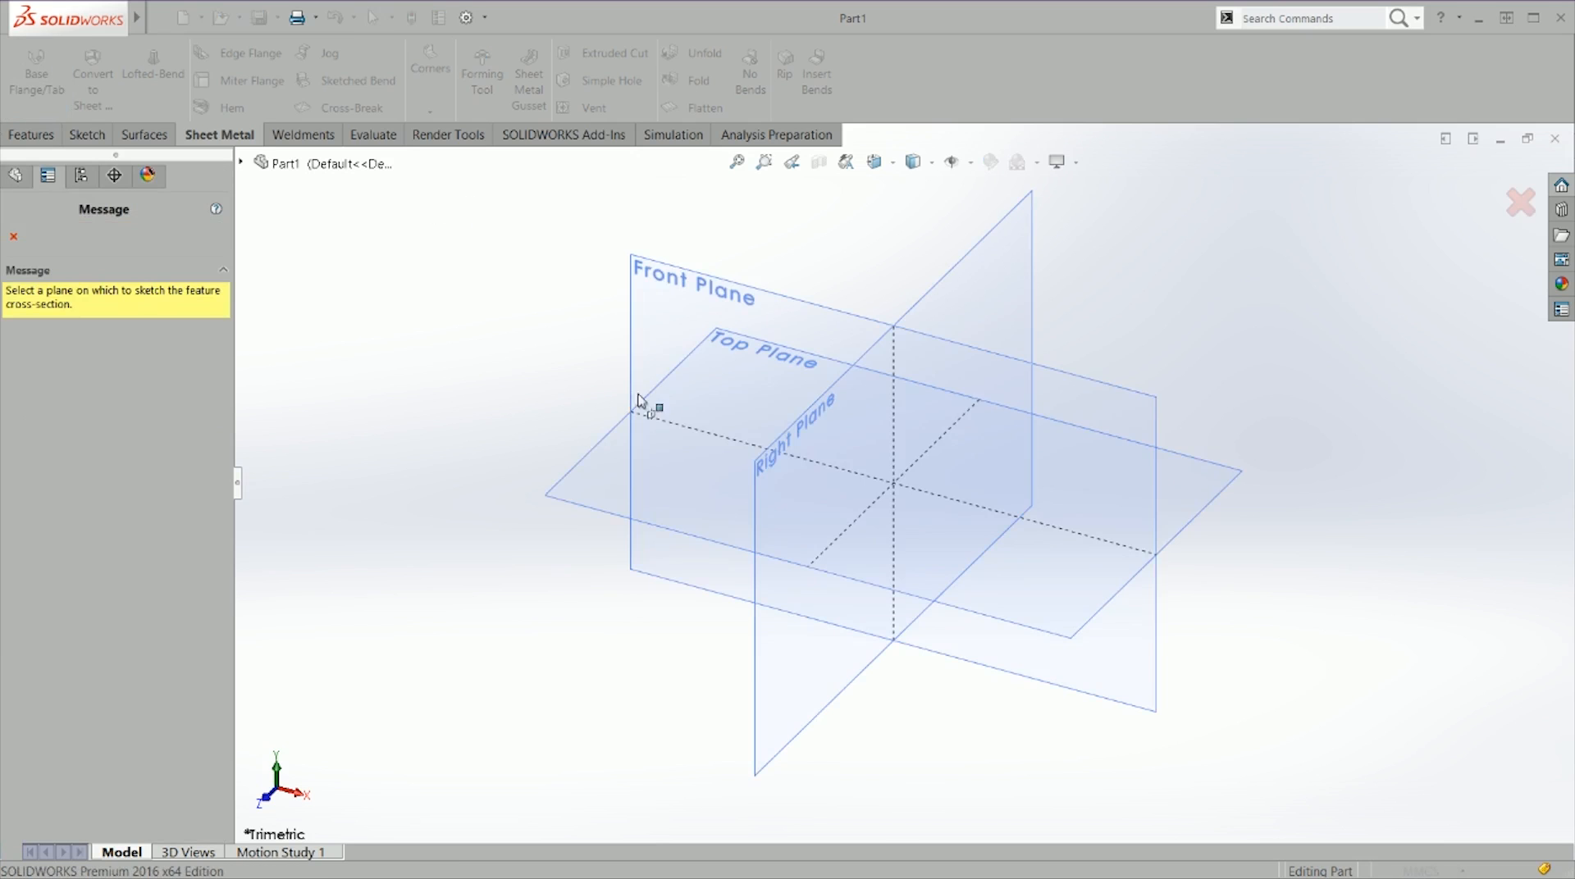
{"action": "left_click", "coordinate": [607, 491]}
{"action": "key", "text": "s"}
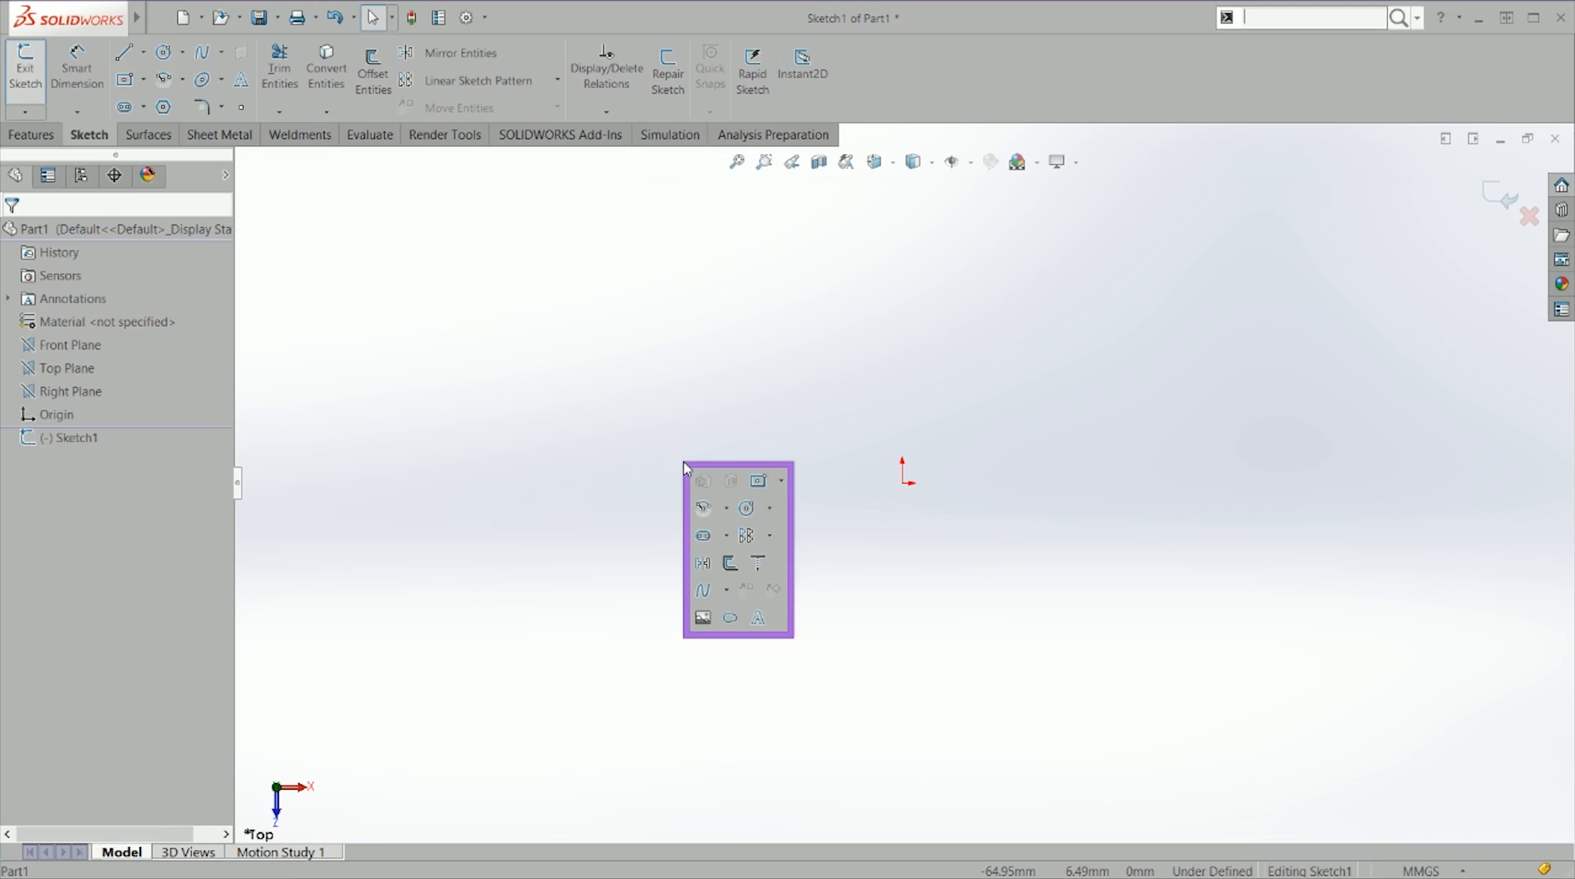
{"action": "left_click", "coordinate": [743, 484]}
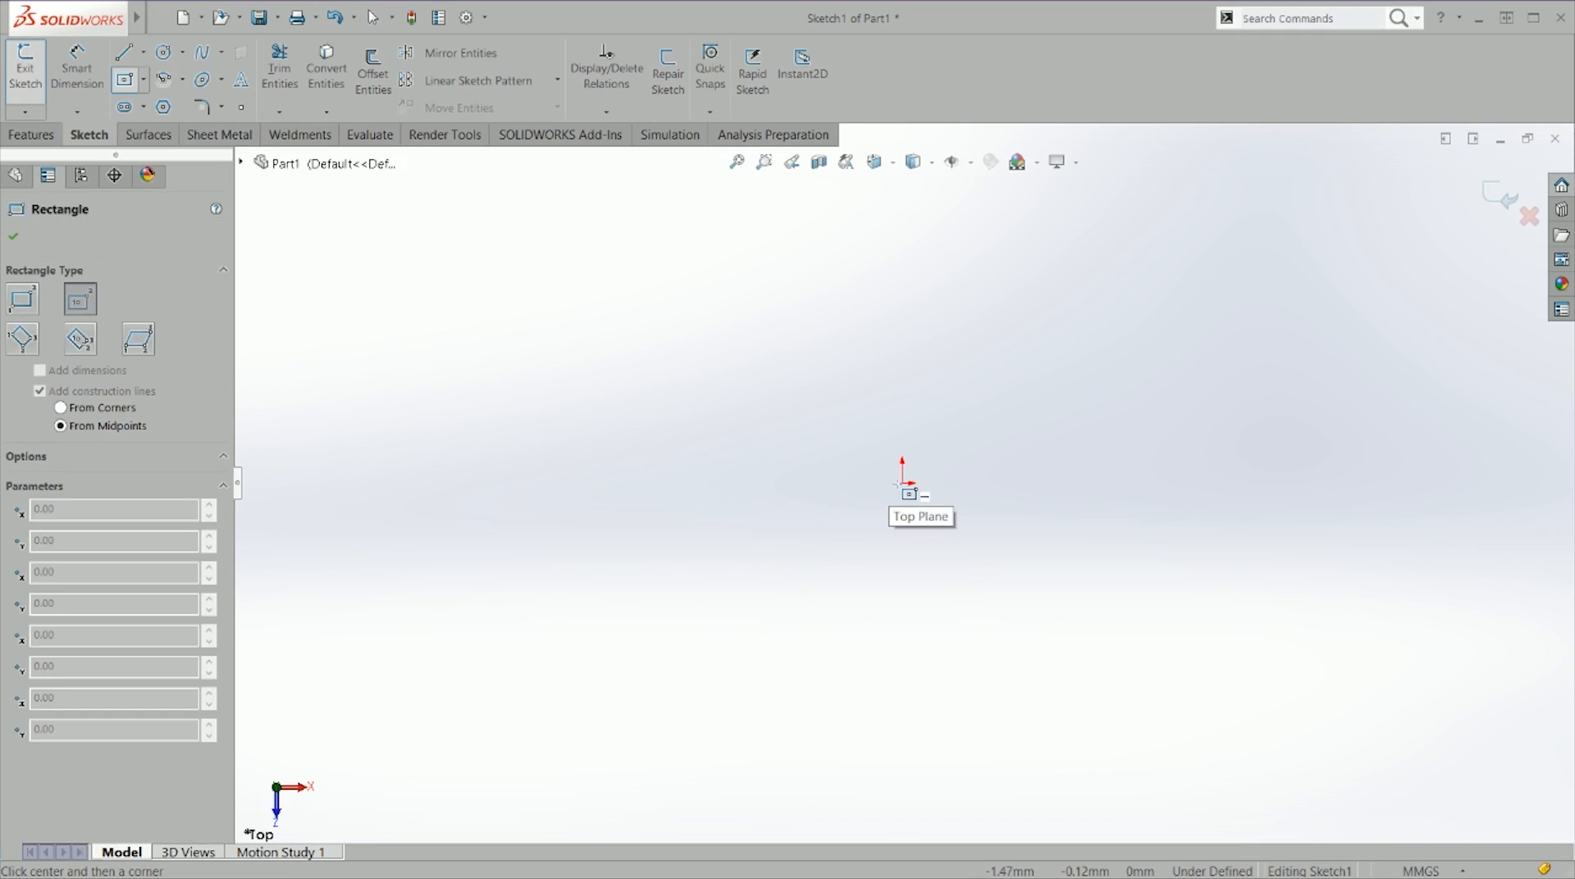
{"action": "left_click_drag", "start_coordinate": [903, 482], "coordinate": [1056, 616]}
{"action": "type", "text": "100"}
{"action": "key", "text": "Tab"}
{"action": "type", "text": "100"}
{"action": "key", "text": "Return"}
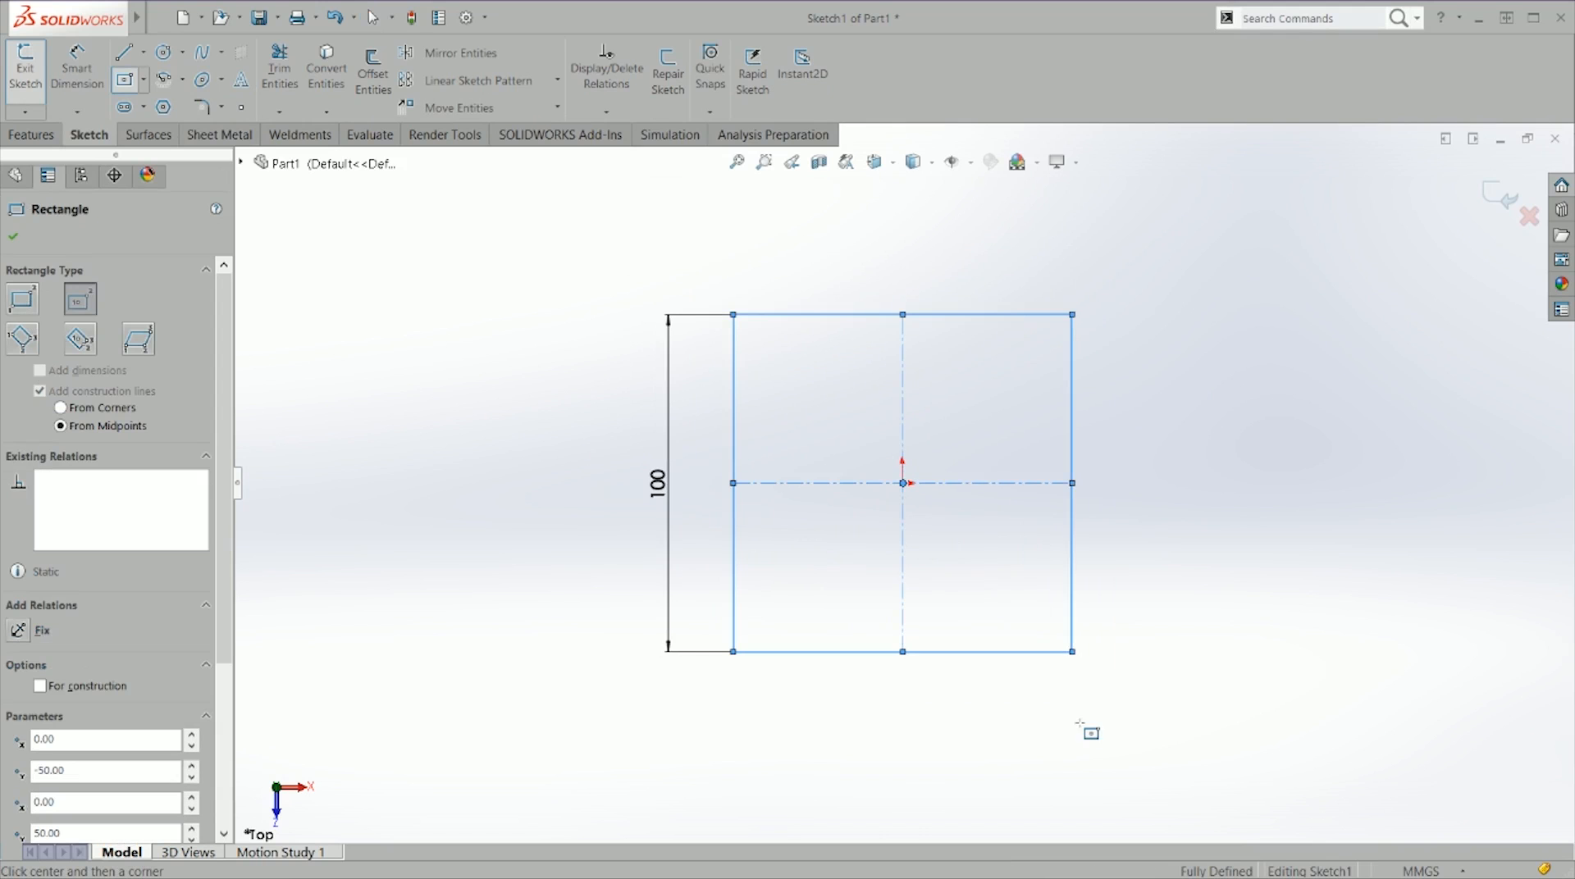
Step: Create a 1.20 mm thick base flange from the square sketch with K-factor 0.5 and rectangular auto relief
{"action": "left_click", "coordinate": [219, 134]}
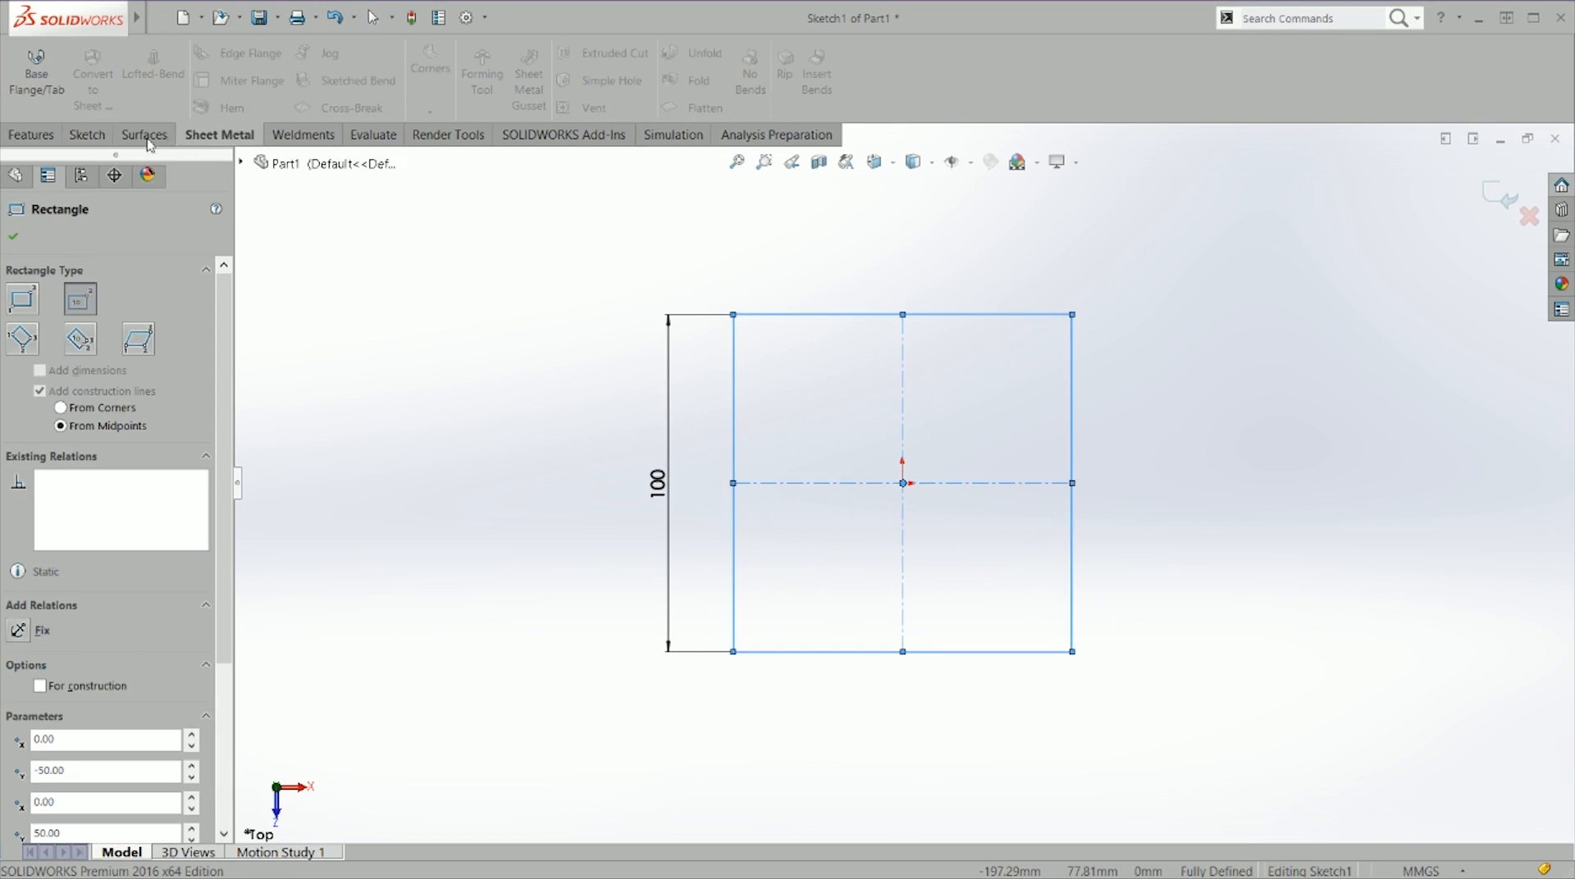
{"action": "left_click", "coordinate": [36, 72]}
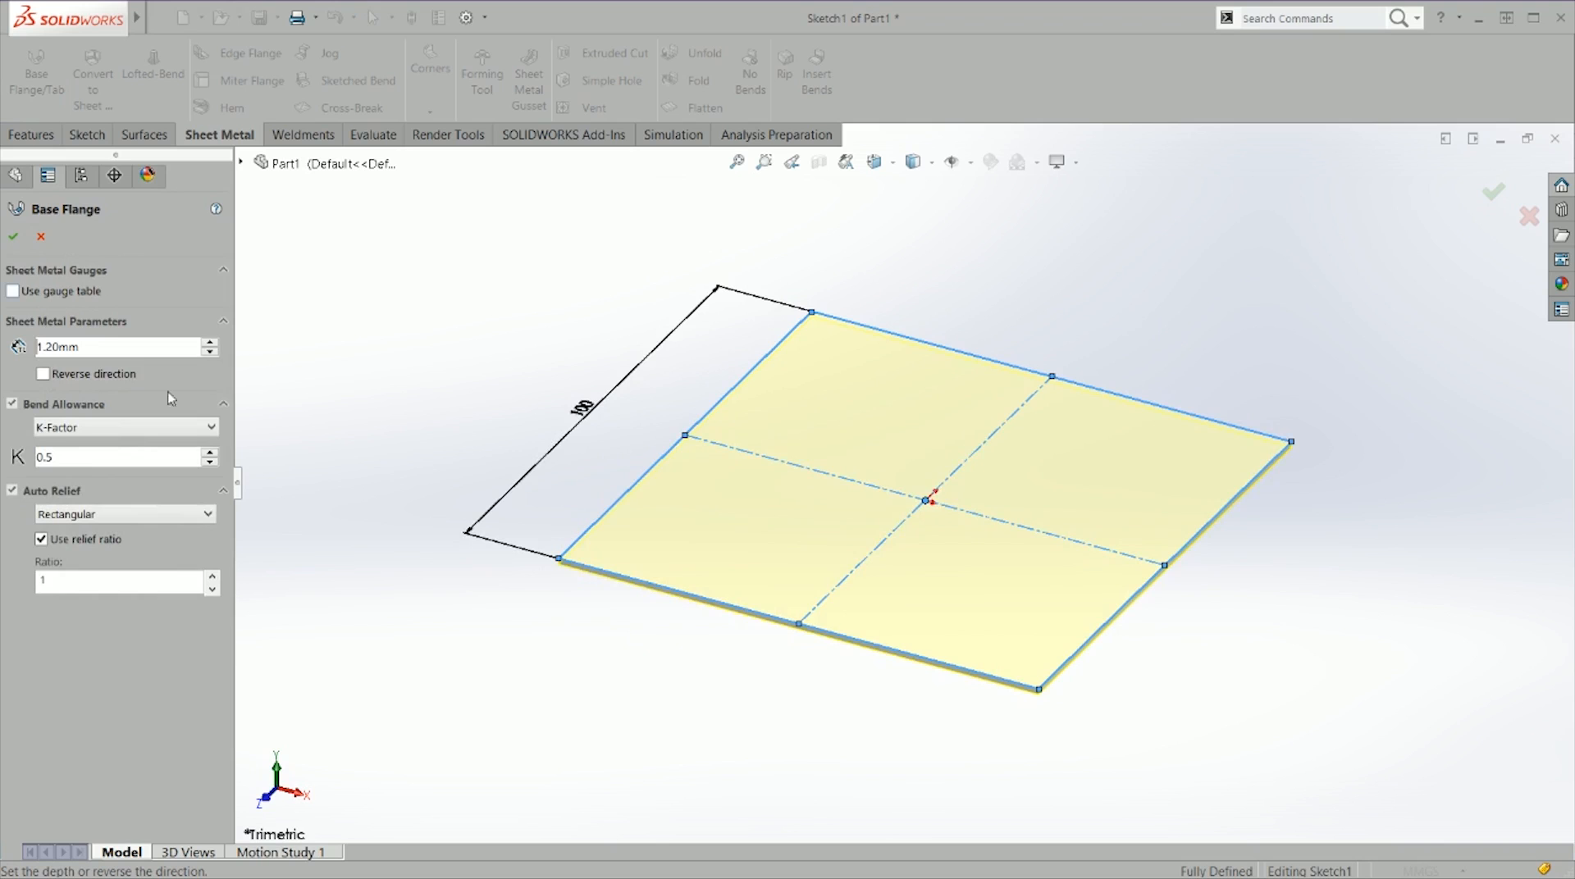
{"action": "left_click", "coordinate": [13, 236]}
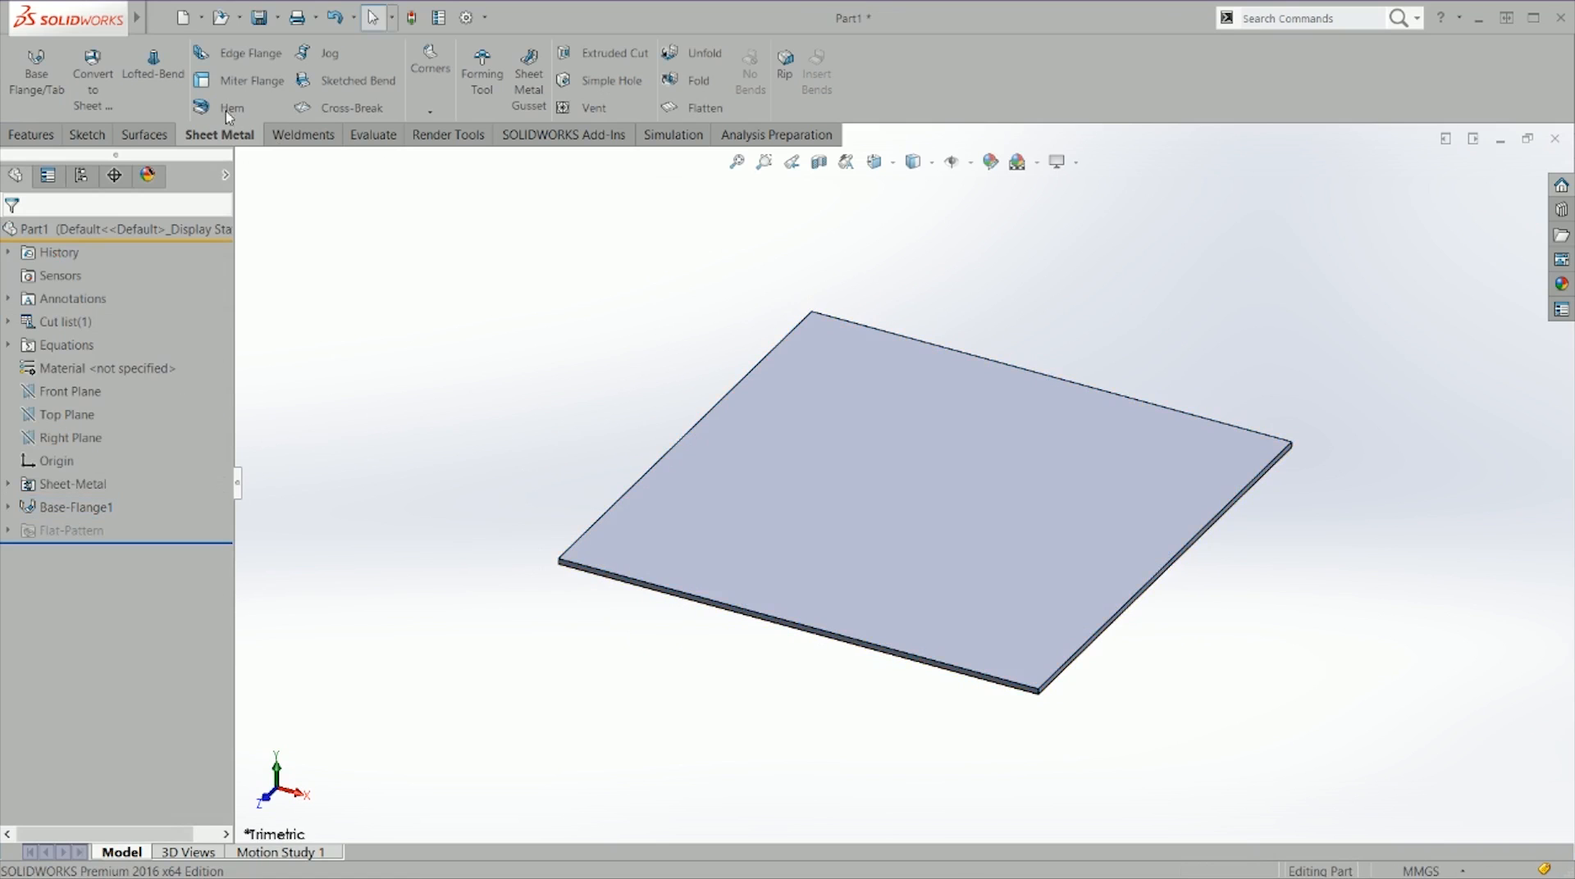
Step: Add 90-degree edge flanges along all four edges of the base plate with a blind length of 100 mm
{"action": "left_click", "coordinate": [215, 54]}
{"action": "left_click", "coordinate": [689, 432]}
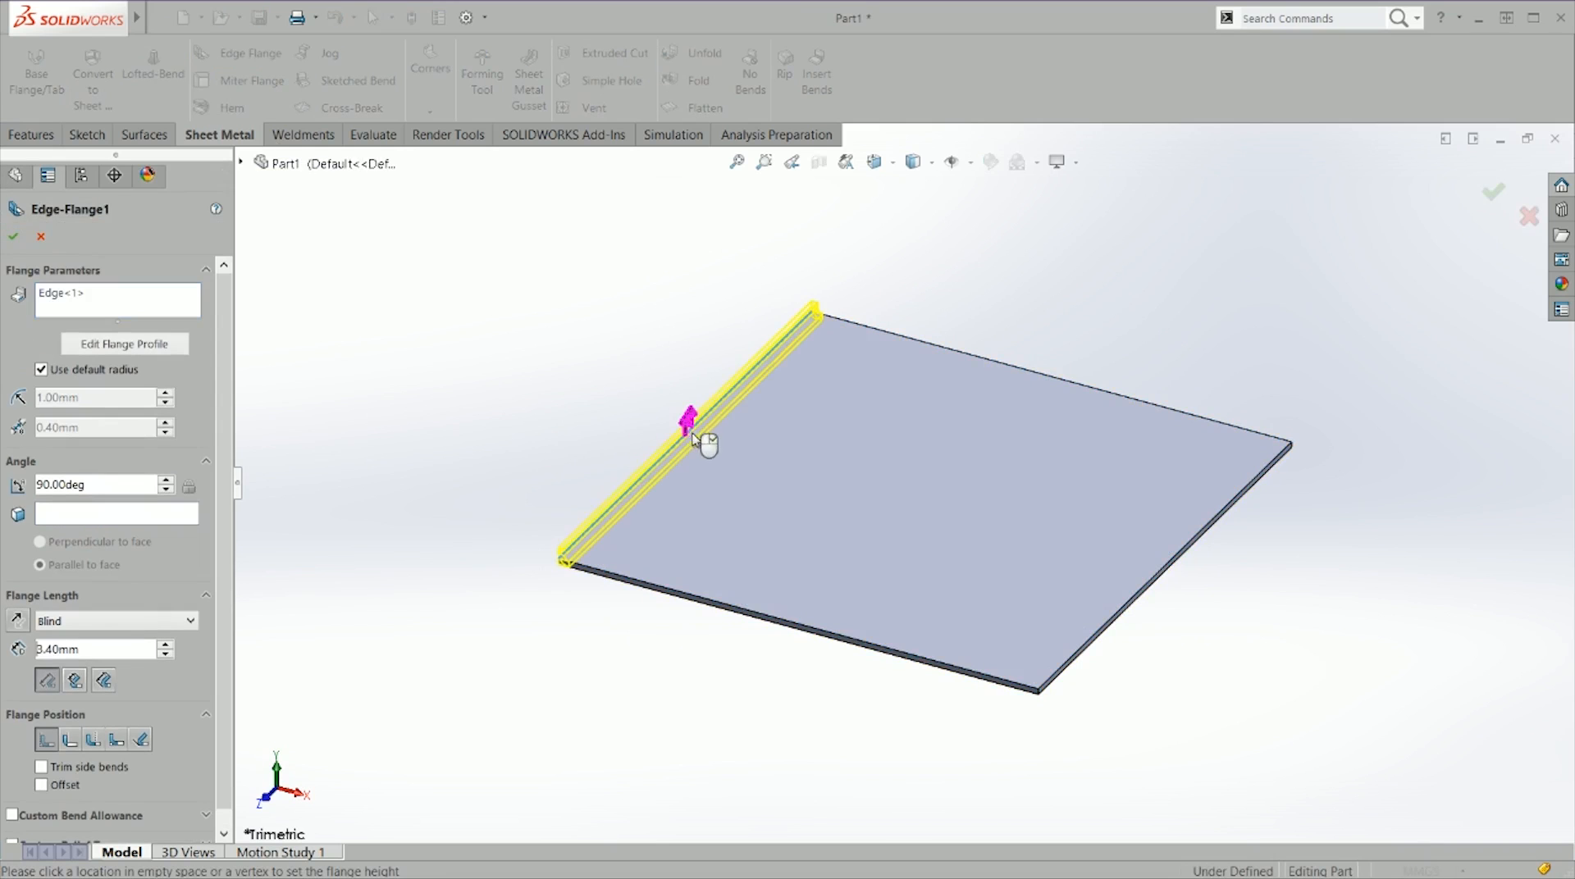
{"action": "left_click", "coordinate": [922, 345]}
{"action": "left_click", "coordinate": [1126, 612]}
{"action": "left_click", "coordinate": [1000, 681]}
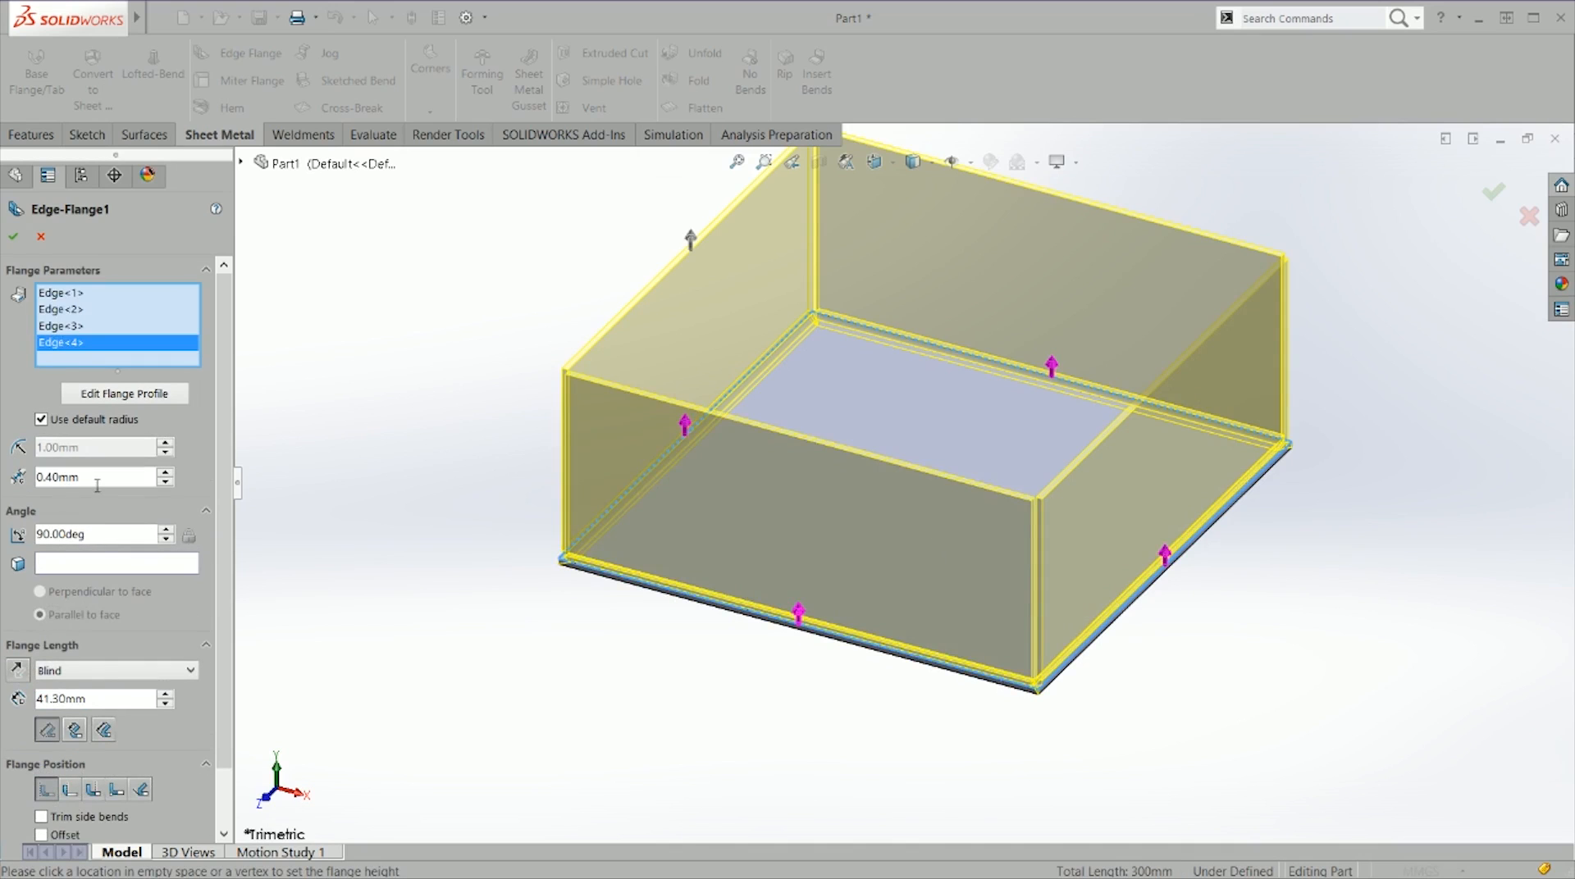
{"action": "double_click", "coordinate": [107, 699]}
{"action": "type", "text": "100"}
{"action": "key", "text": "Return"}
Step: Set the gap distance between the four edge flanges to 0.5 mm and complete the edge flange feature
{"action": "left_click_drag", "start_coordinate": [103, 476], "coordinate": [28, 477]}
{"action": "type", "text": "0.5"}
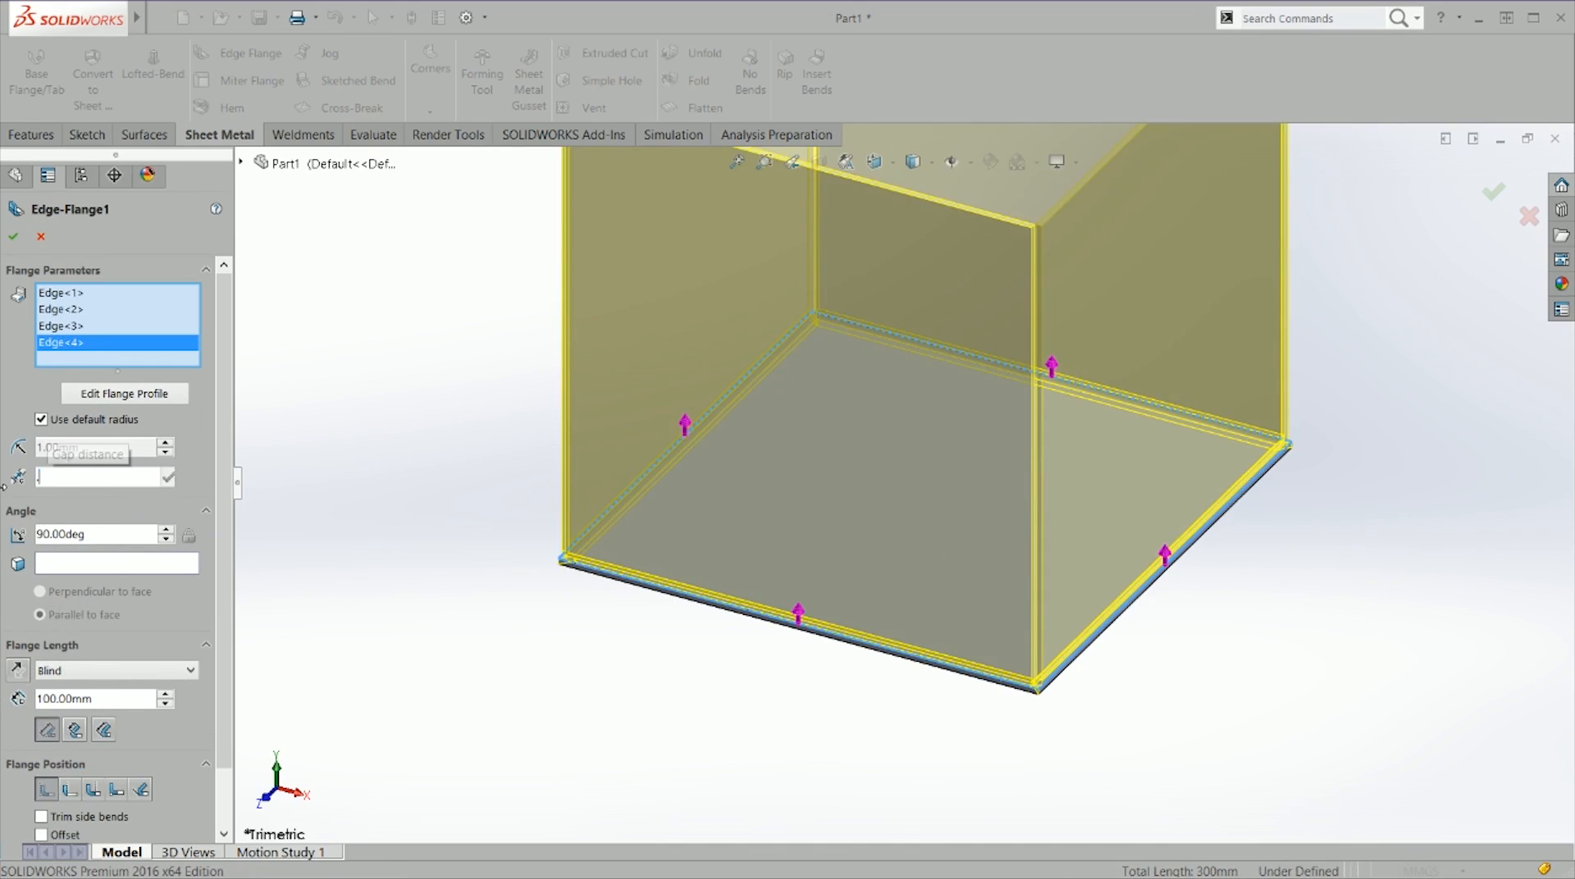
{"action": "key", "text": "Return"}
{"action": "scroll", "coordinate": [1029, 259], "scroll_direction": "down", "scroll_amount": 3}
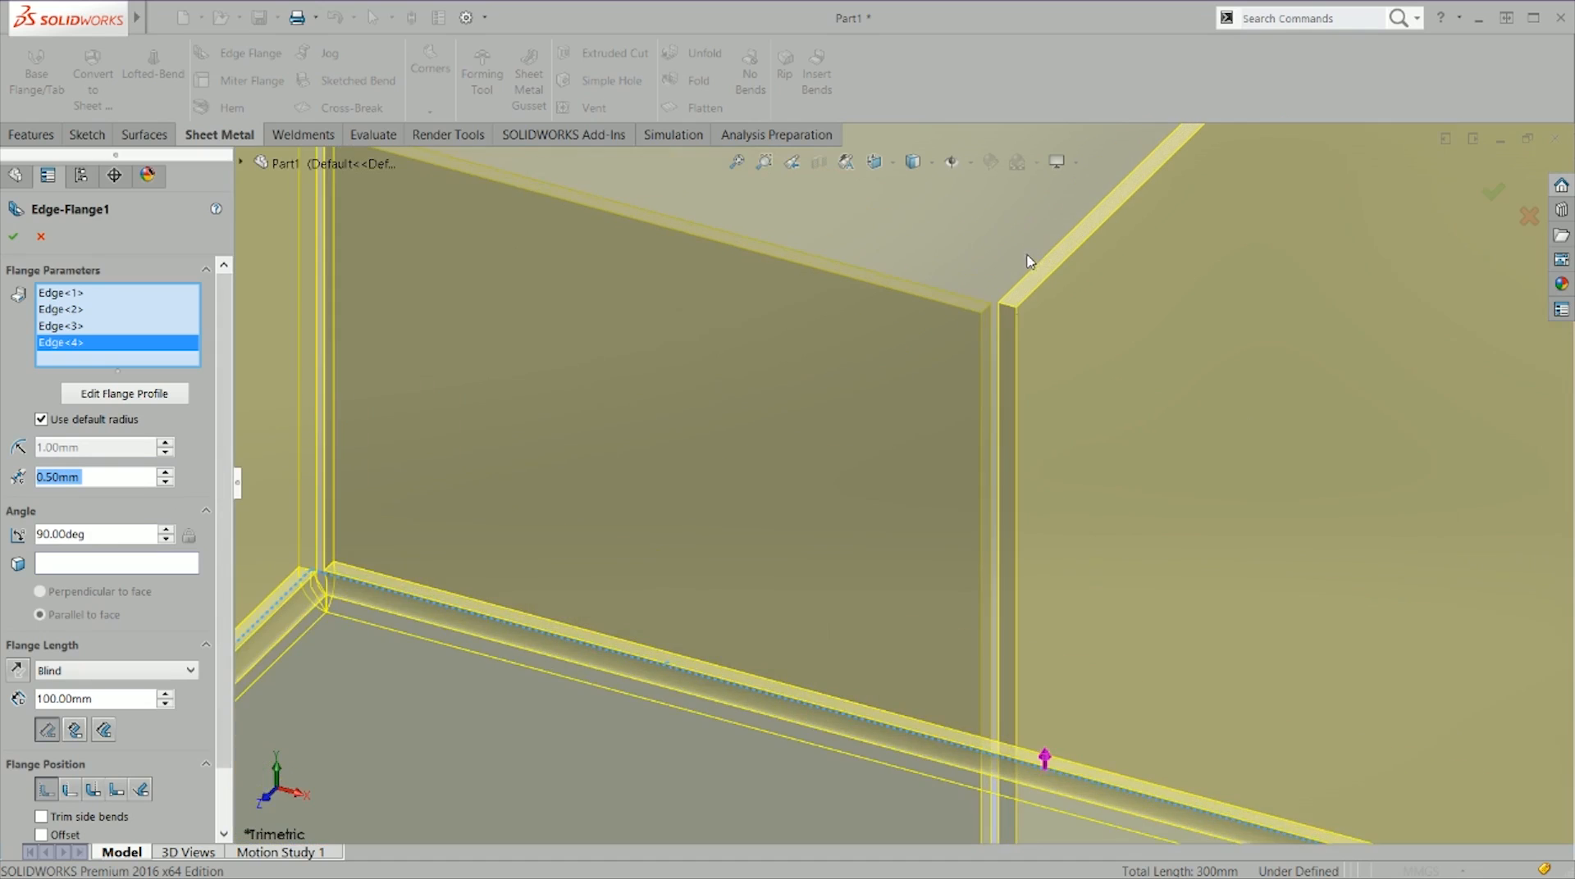
{"action": "scroll", "coordinate": [977, 337], "scroll_direction": "down", "scroll_amount": 2}
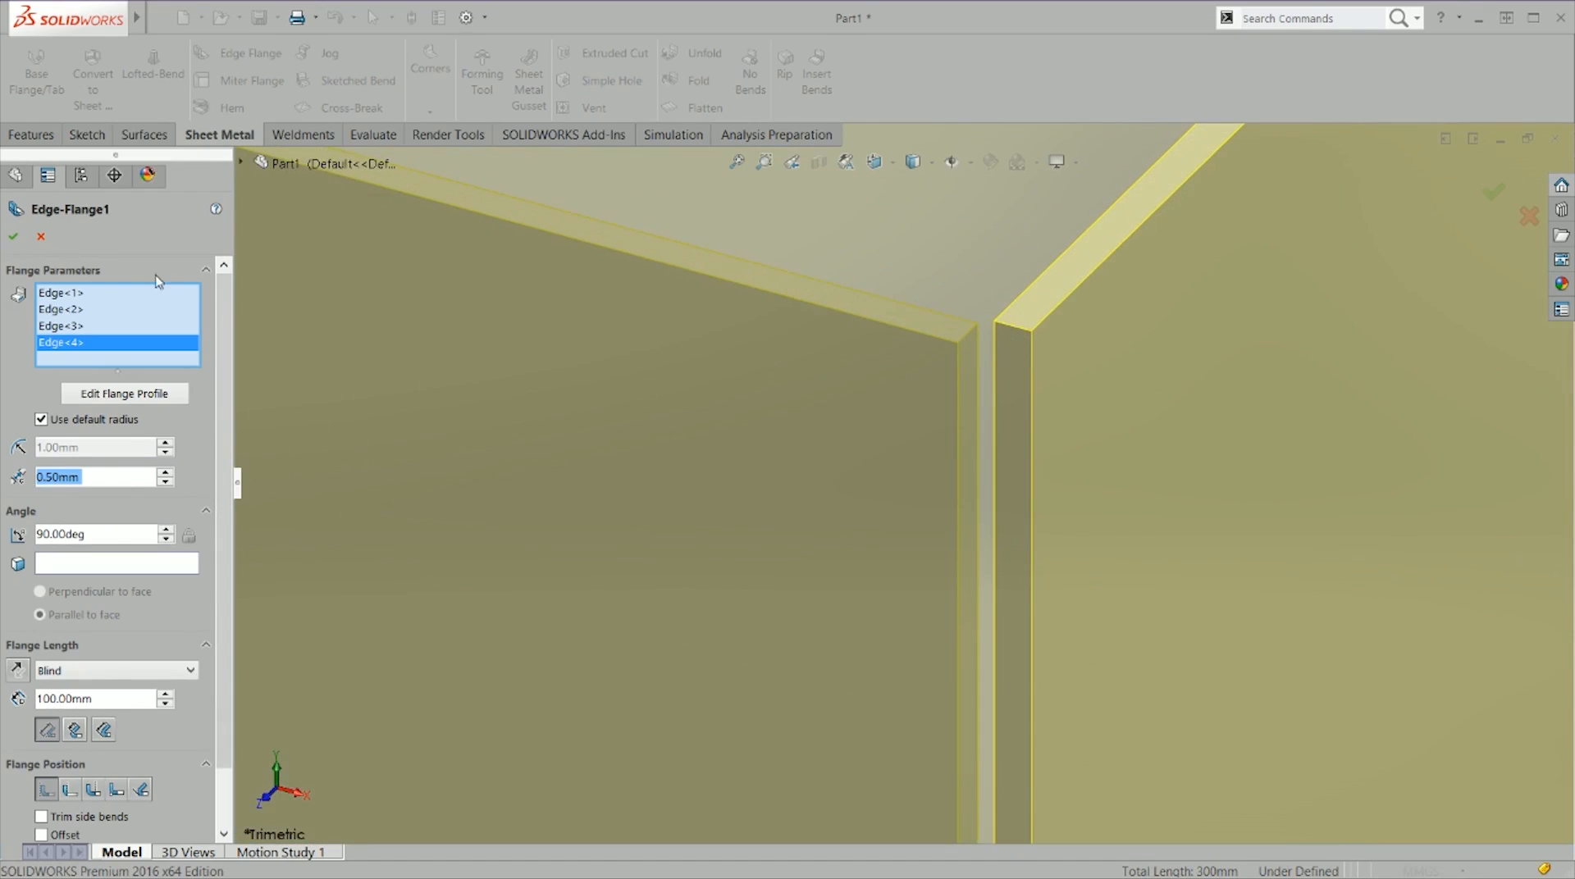
{"action": "left_click", "coordinate": [14, 236]}
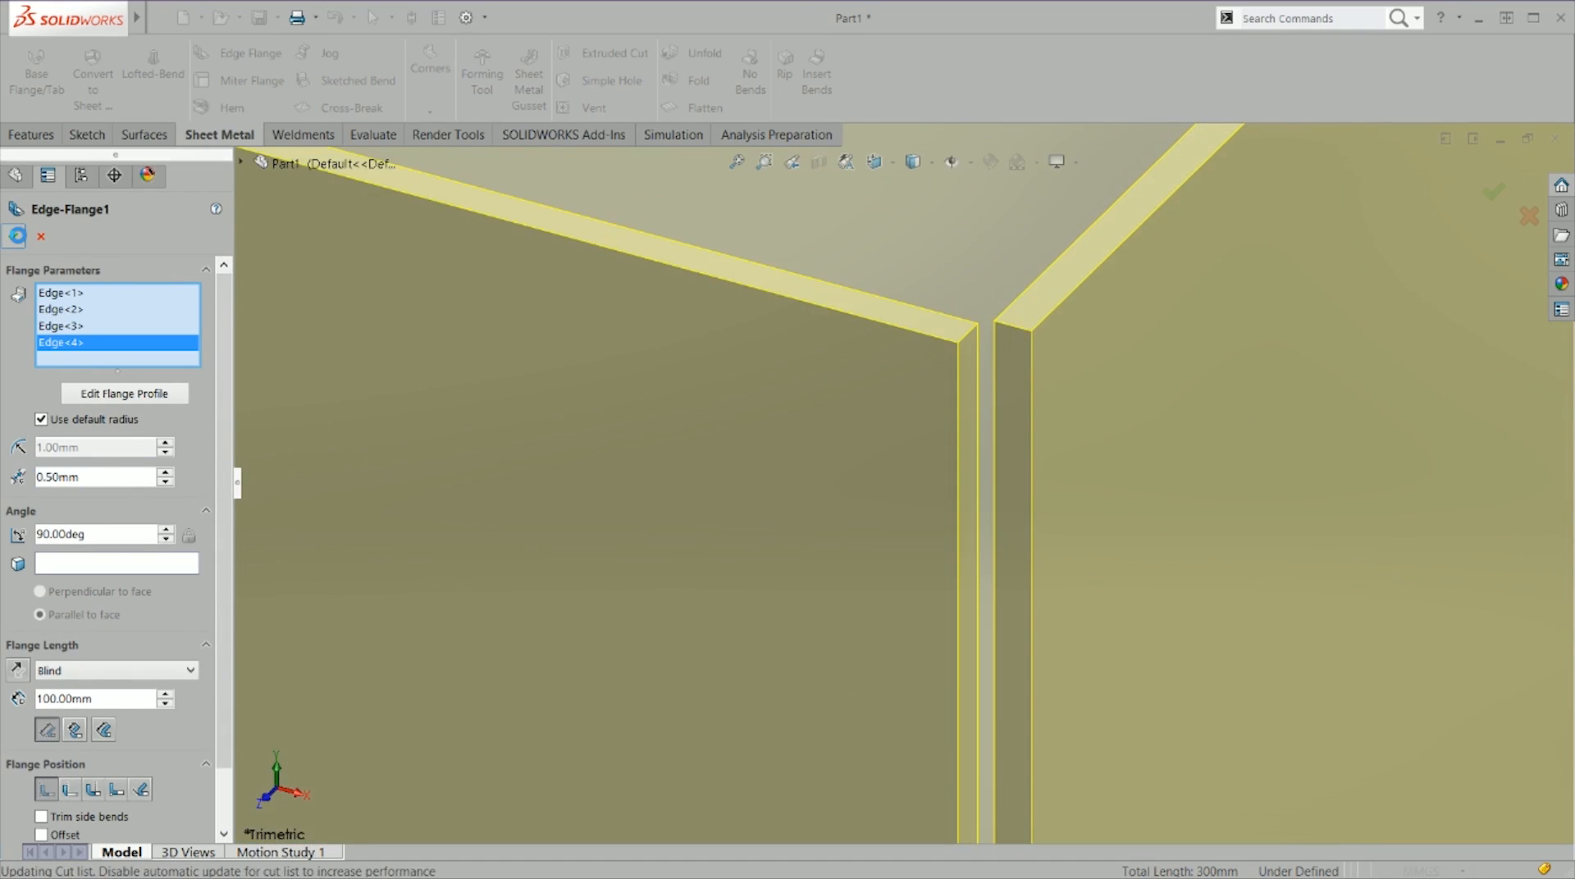
{"action": "key", "text": "f"}
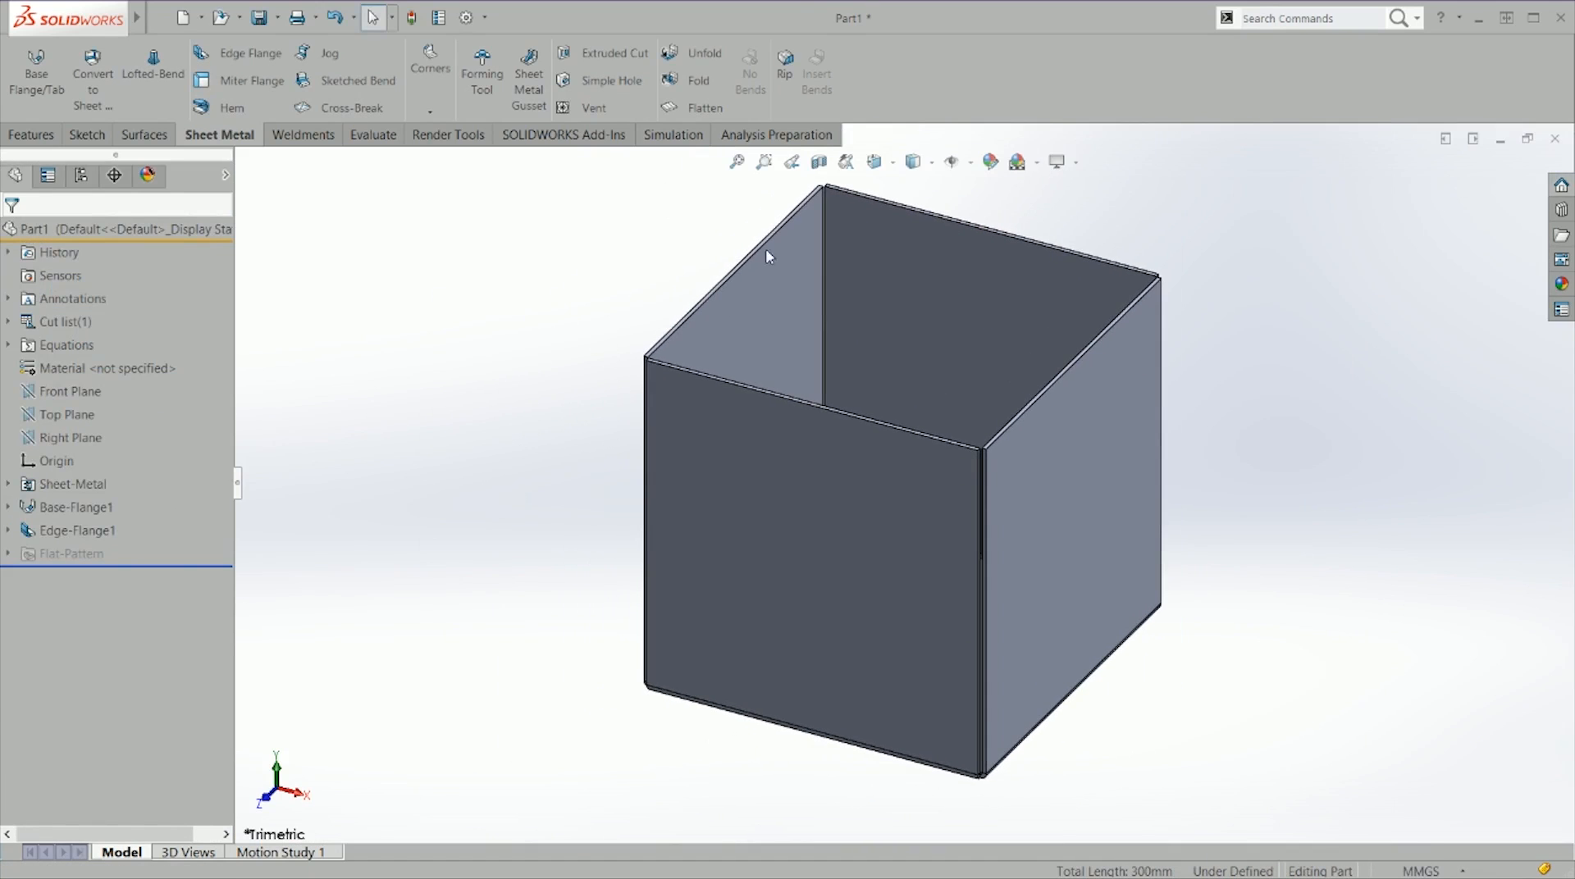
Step: Start a closed corner at the box's front vertical corner, choosing the left flange's end face as the face to extend
{"action": "left_click", "coordinate": [433, 112]}
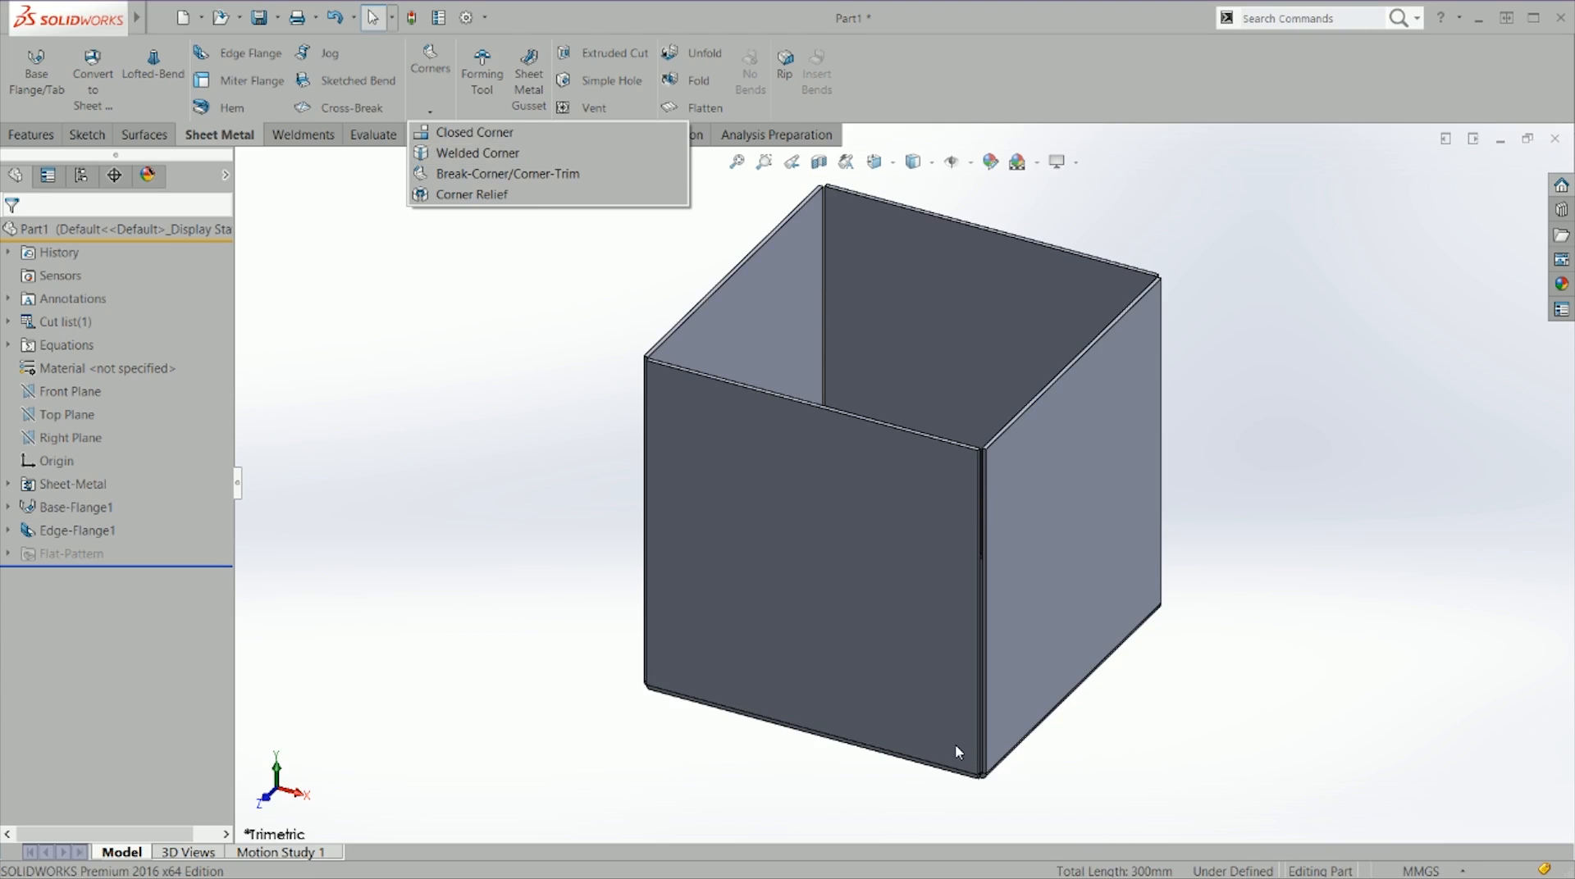
{"action": "scroll", "coordinate": [1007, 840], "scroll_direction": "down", "scroll_amount": 5}
{"action": "scroll", "coordinate": [965, 520], "scroll_direction": "down", "scroll_amount": 4}
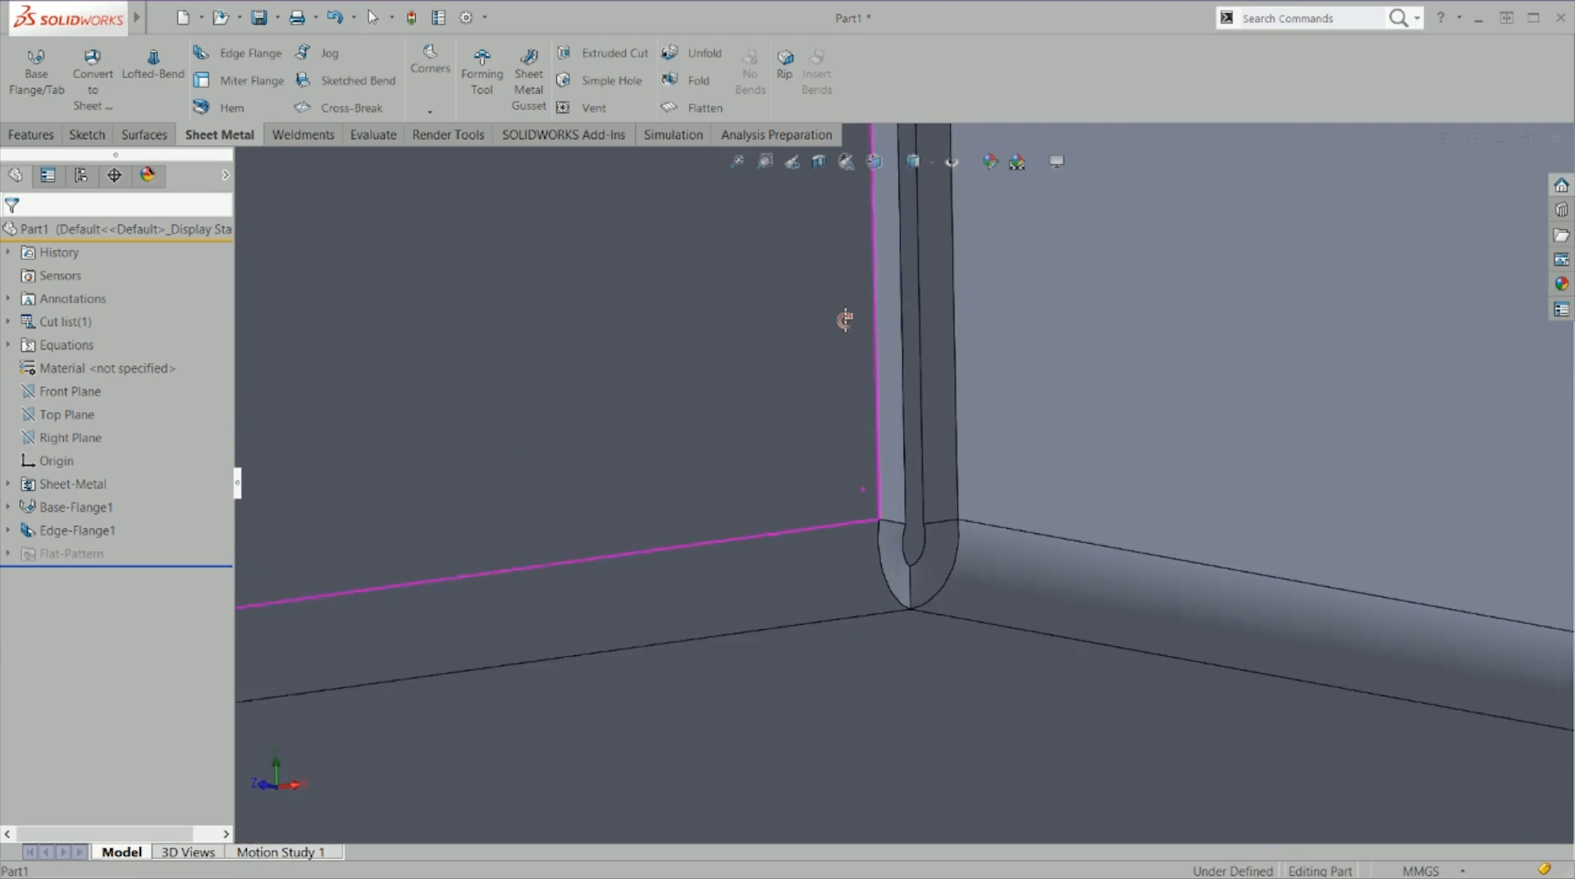
{"action": "key", "text": "ctrl+7"}
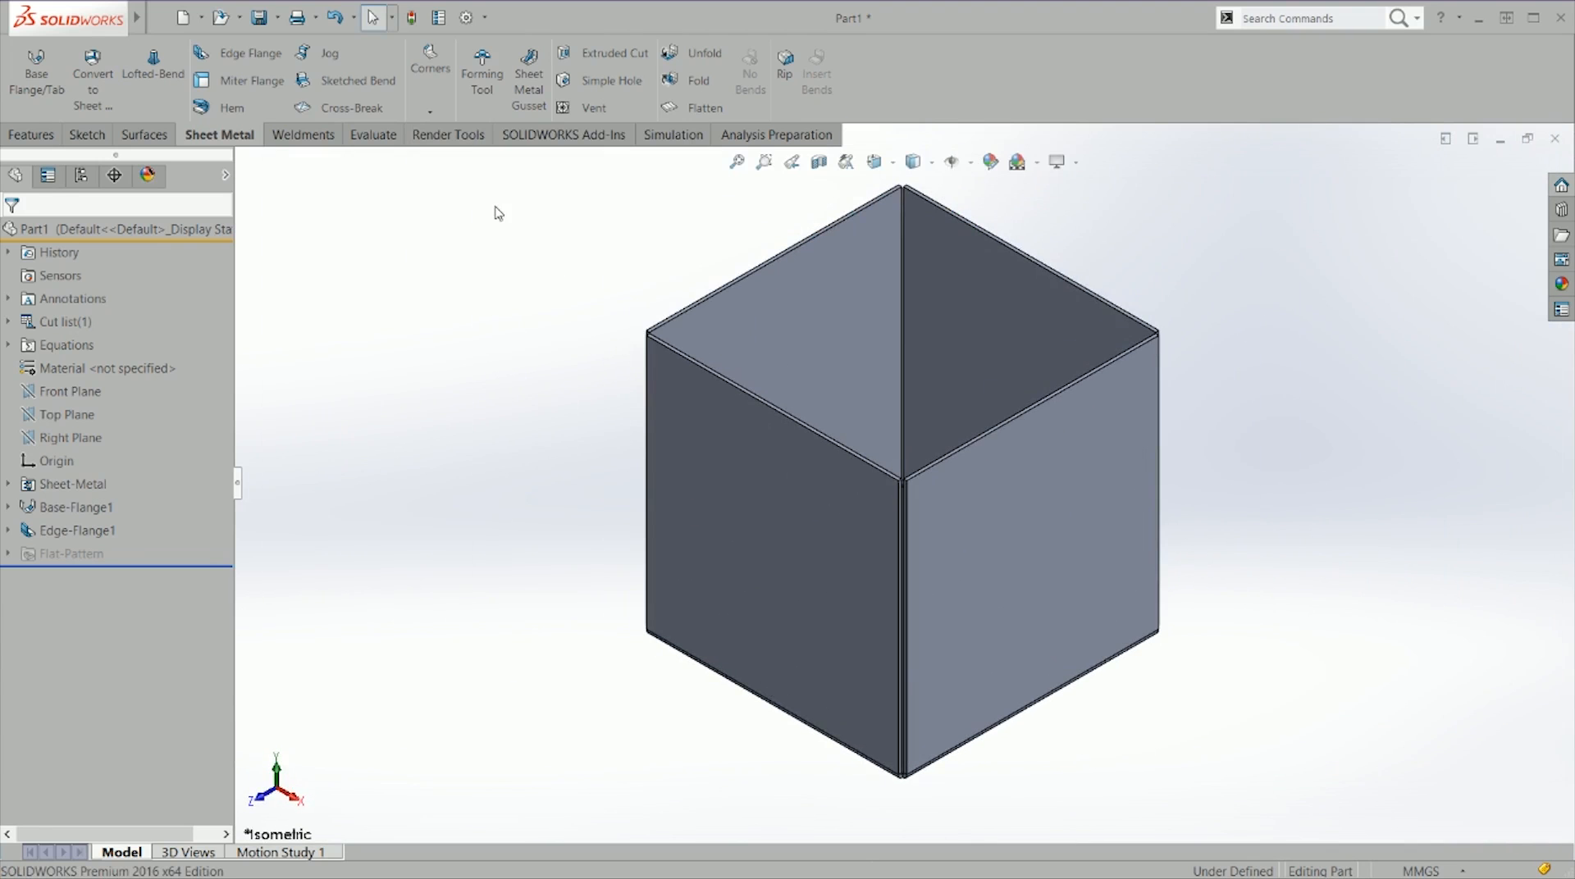
{"action": "left_click", "coordinate": [430, 105]}
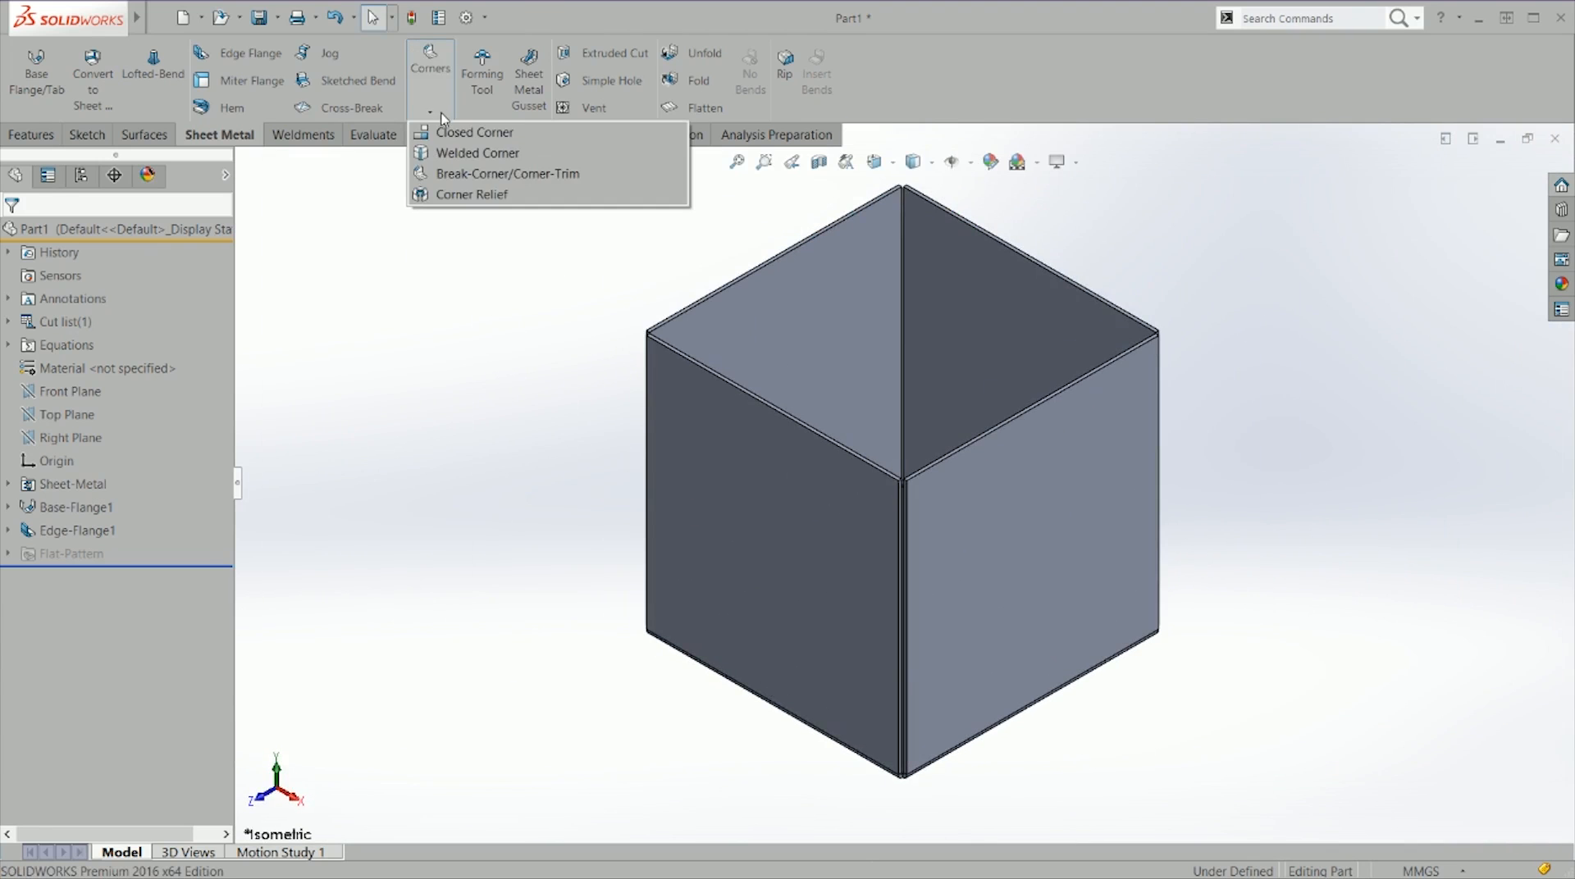
{"action": "left_click", "coordinate": [486, 138]}
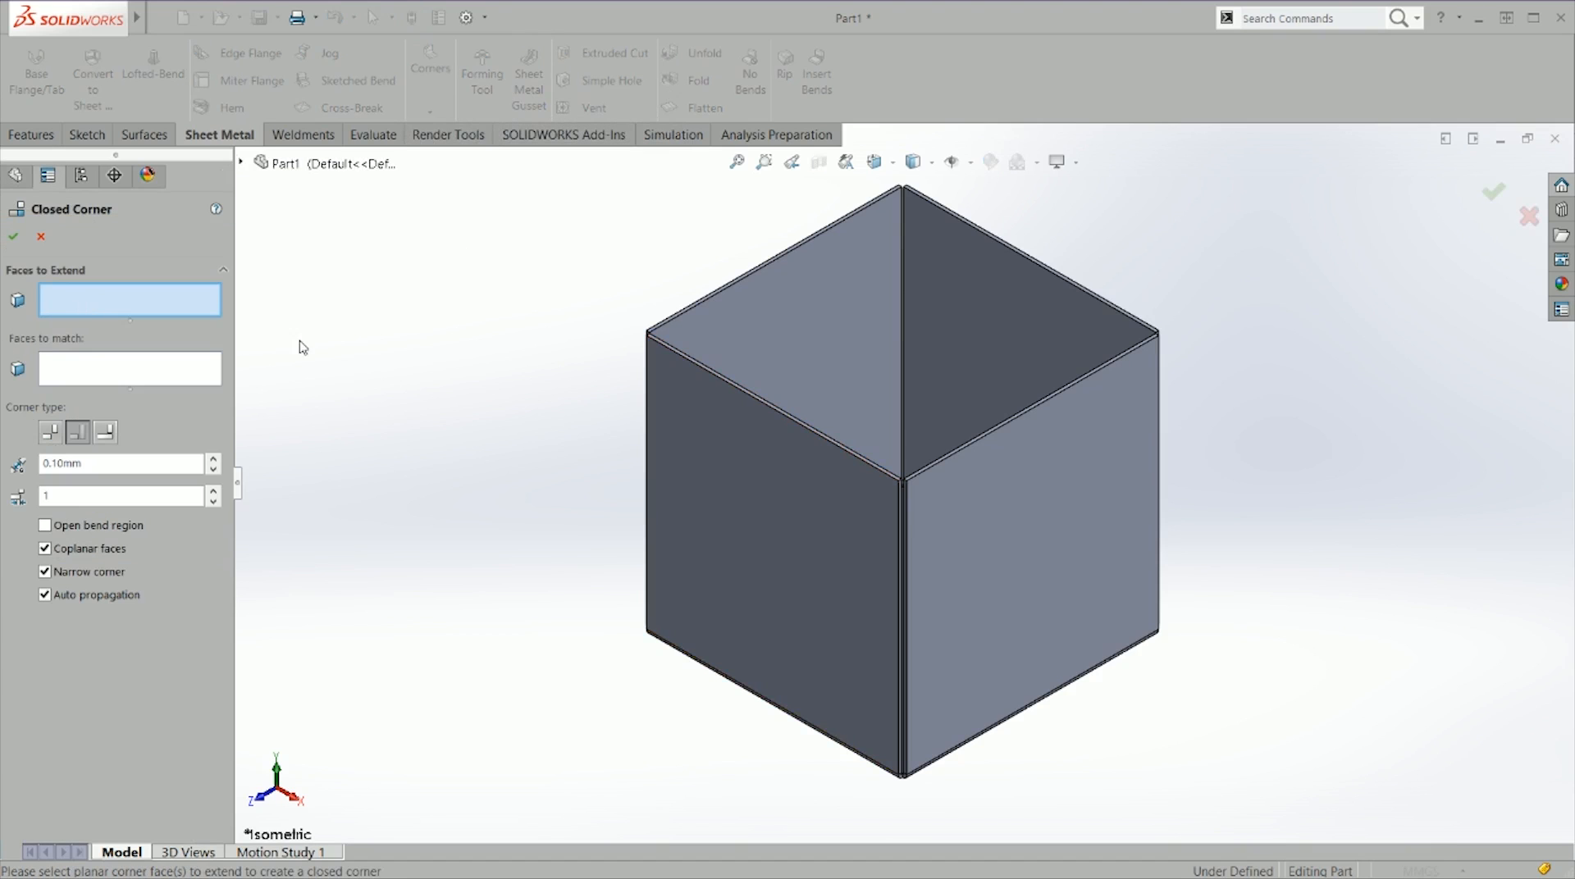
{"action": "scroll", "coordinate": [858, 509], "scroll_direction": "down", "scroll_amount": 6}
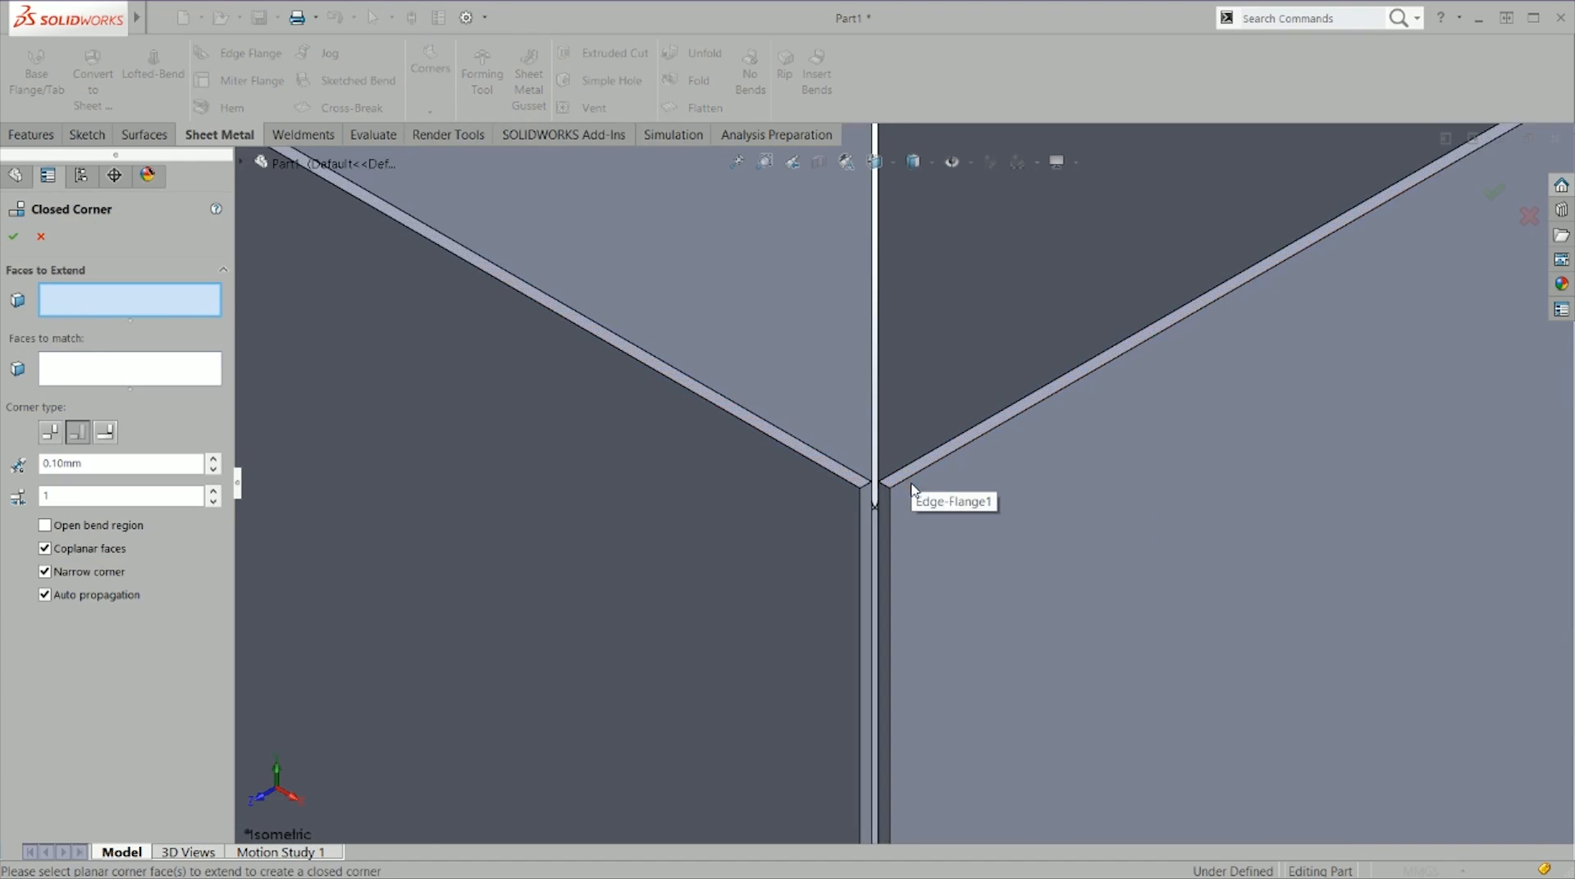
{"action": "left_click", "coordinate": [786, 492]}
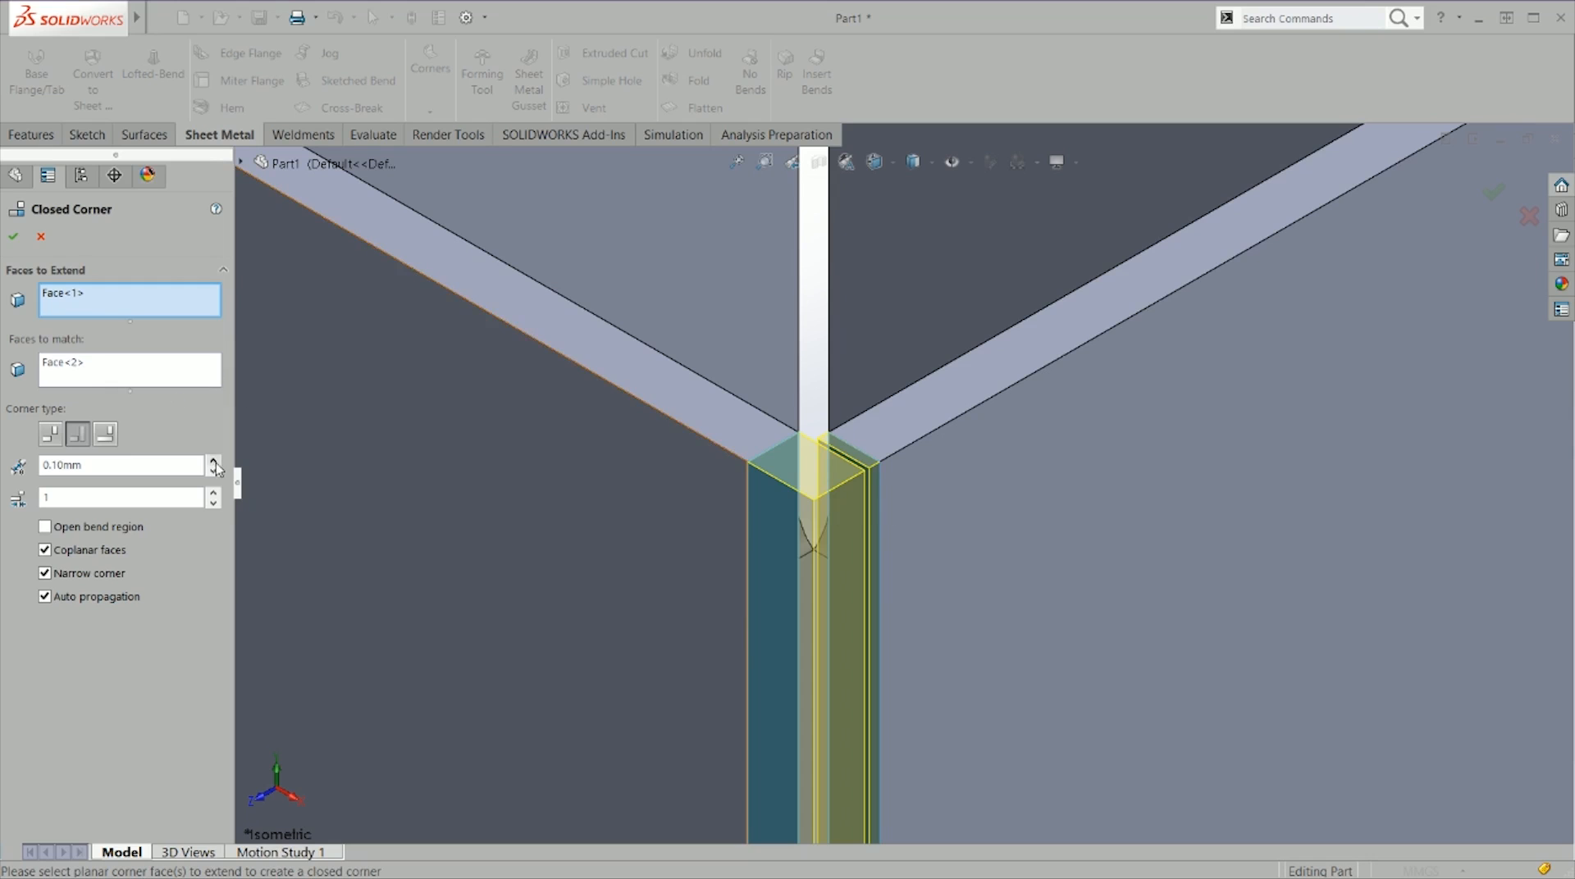
Step: Try a closed corner gap distance of 0.5 mm, and set it back to 0.1 mm
{"action": "left_click", "coordinate": [103, 465]}
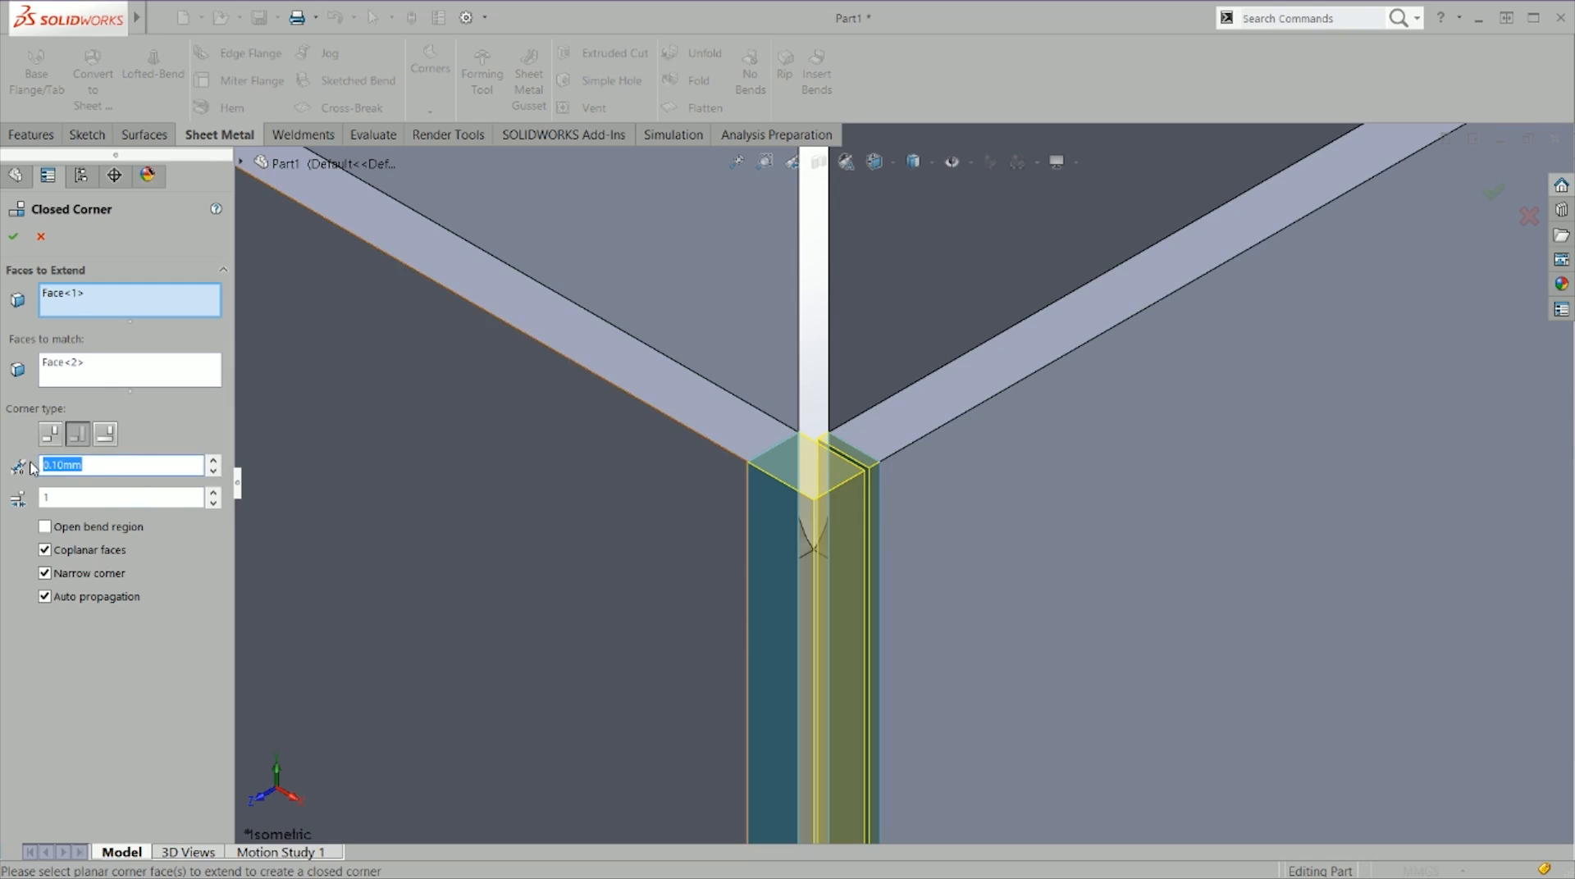
{"action": "type", "text": "0.5"}
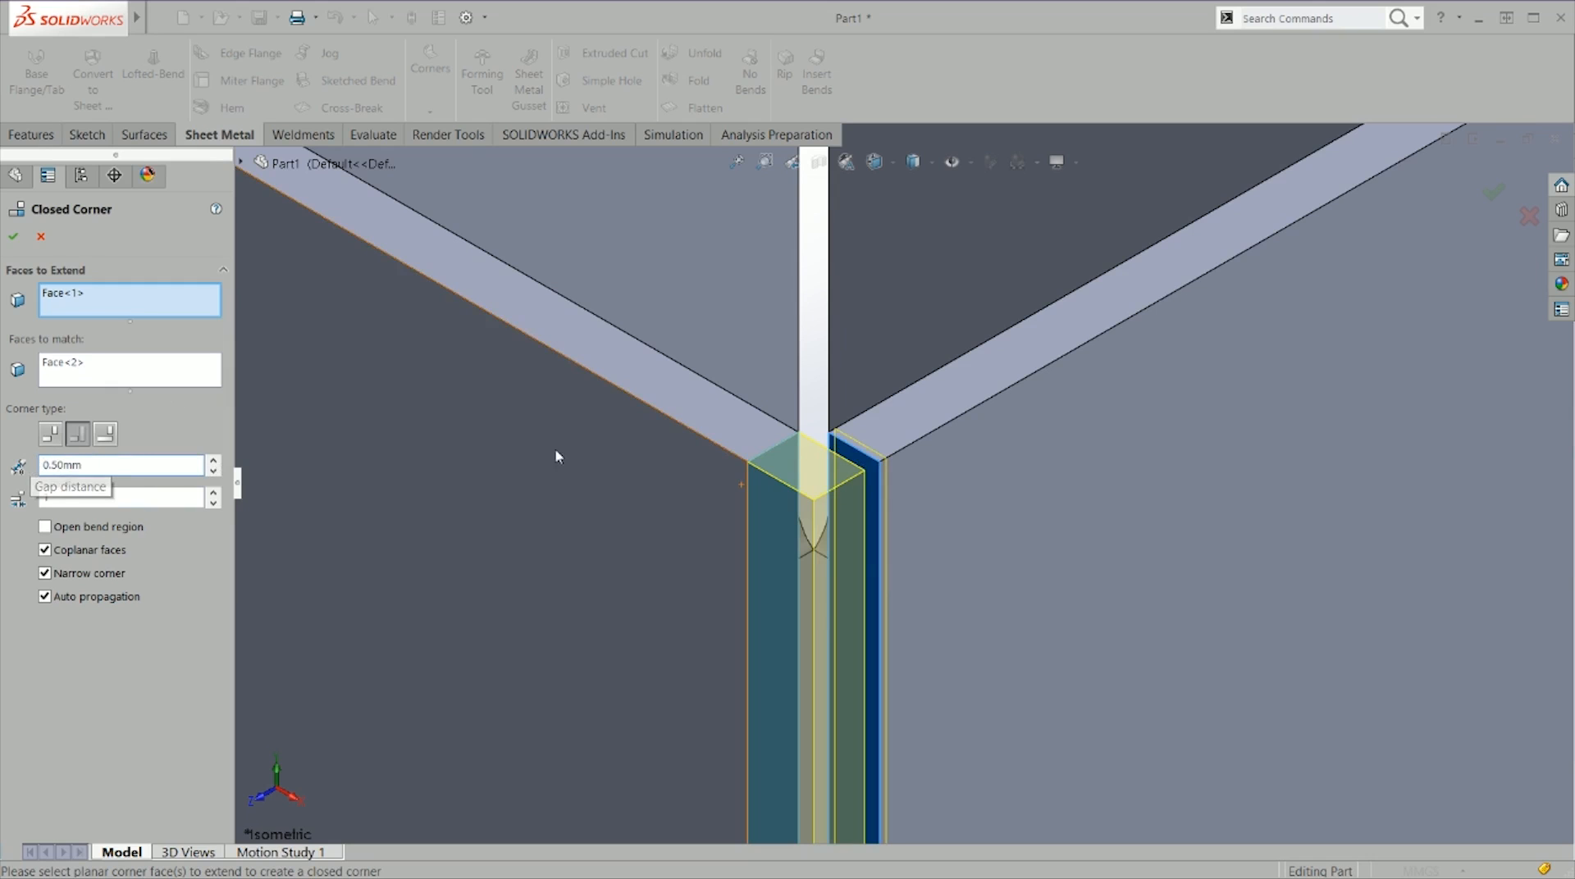
{"action": "scroll", "coordinate": [896, 468], "scroll_direction": "down", "scroll_amount": 2}
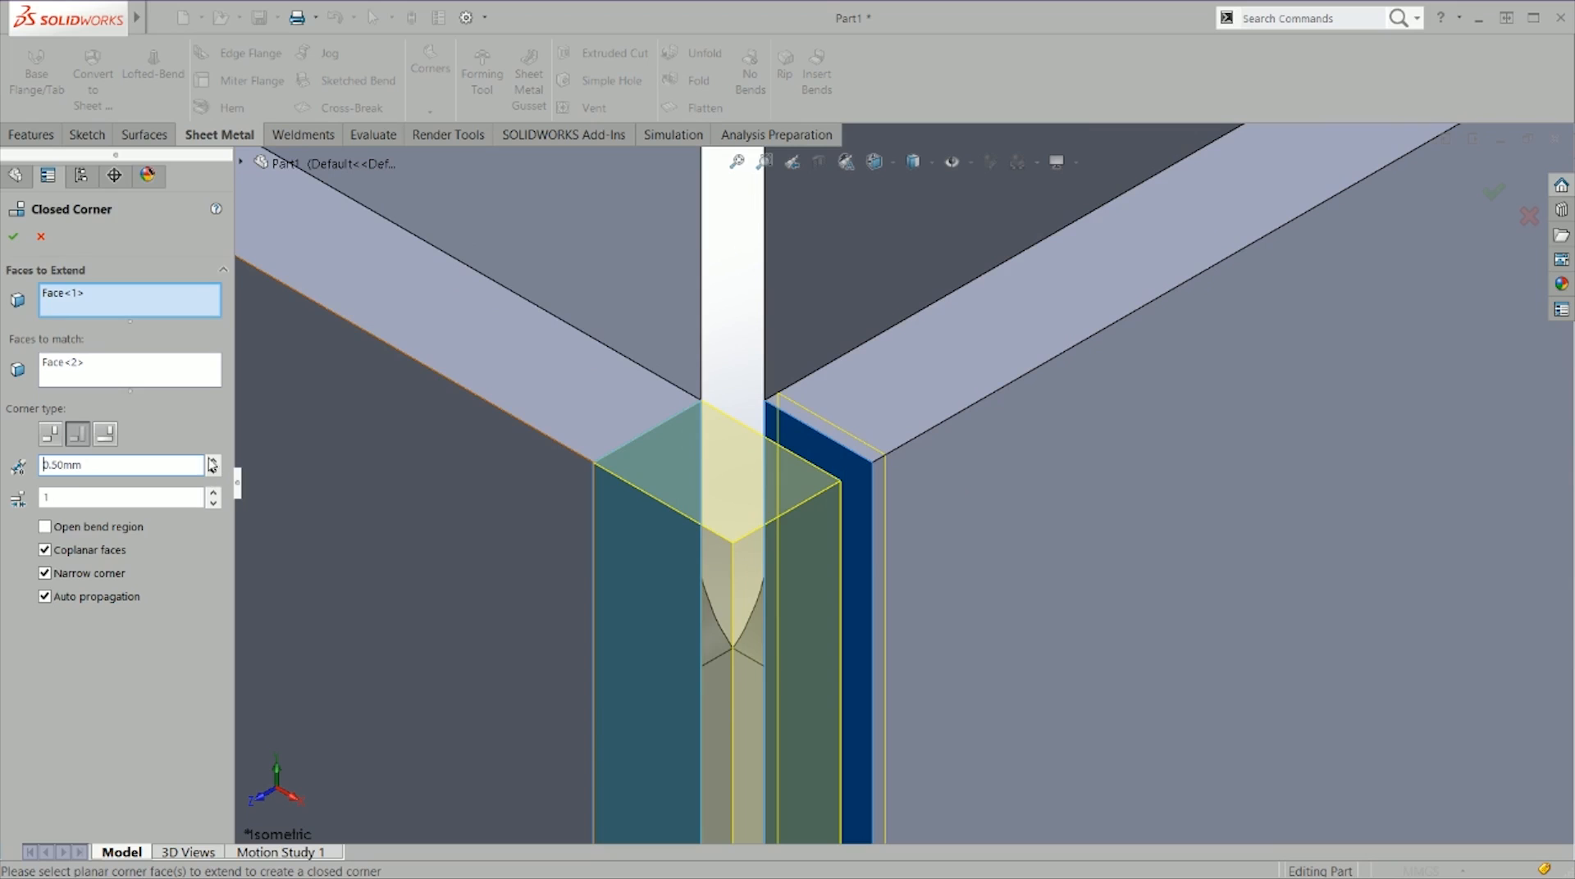
{"action": "double_click", "coordinate": [81, 465]}
{"action": "type", "text": "0.1"}
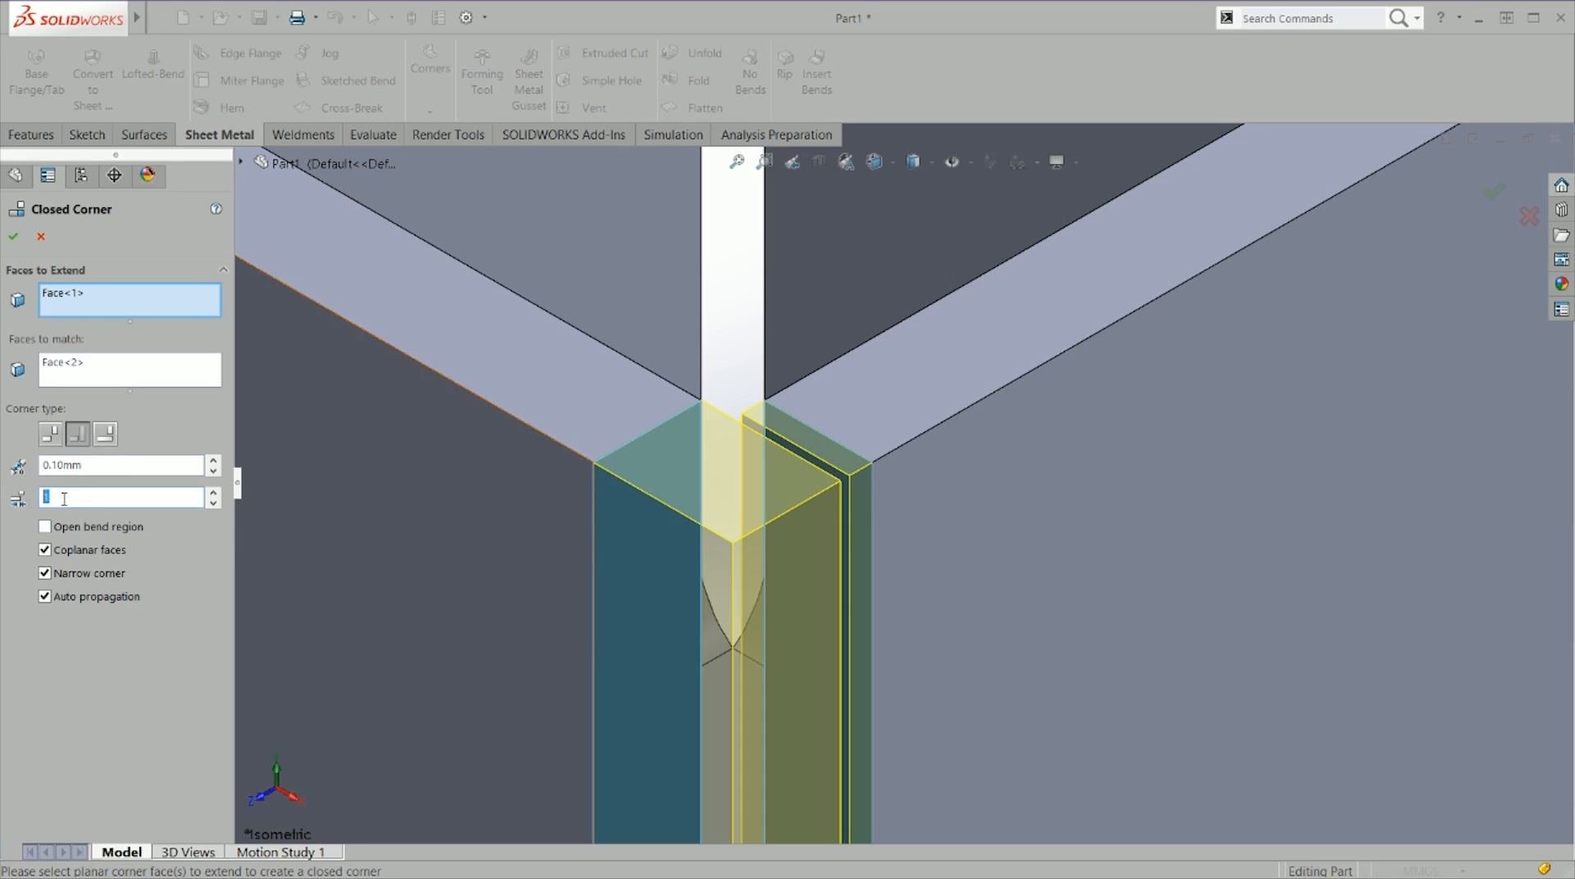
Step: Set the closed corner's overlap/underlap ratio to 0.5 and complete the feature
{"action": "left_click", "coordinate": [212, 506]}
{"action": "left_click", "coordinate": [212, 492]}
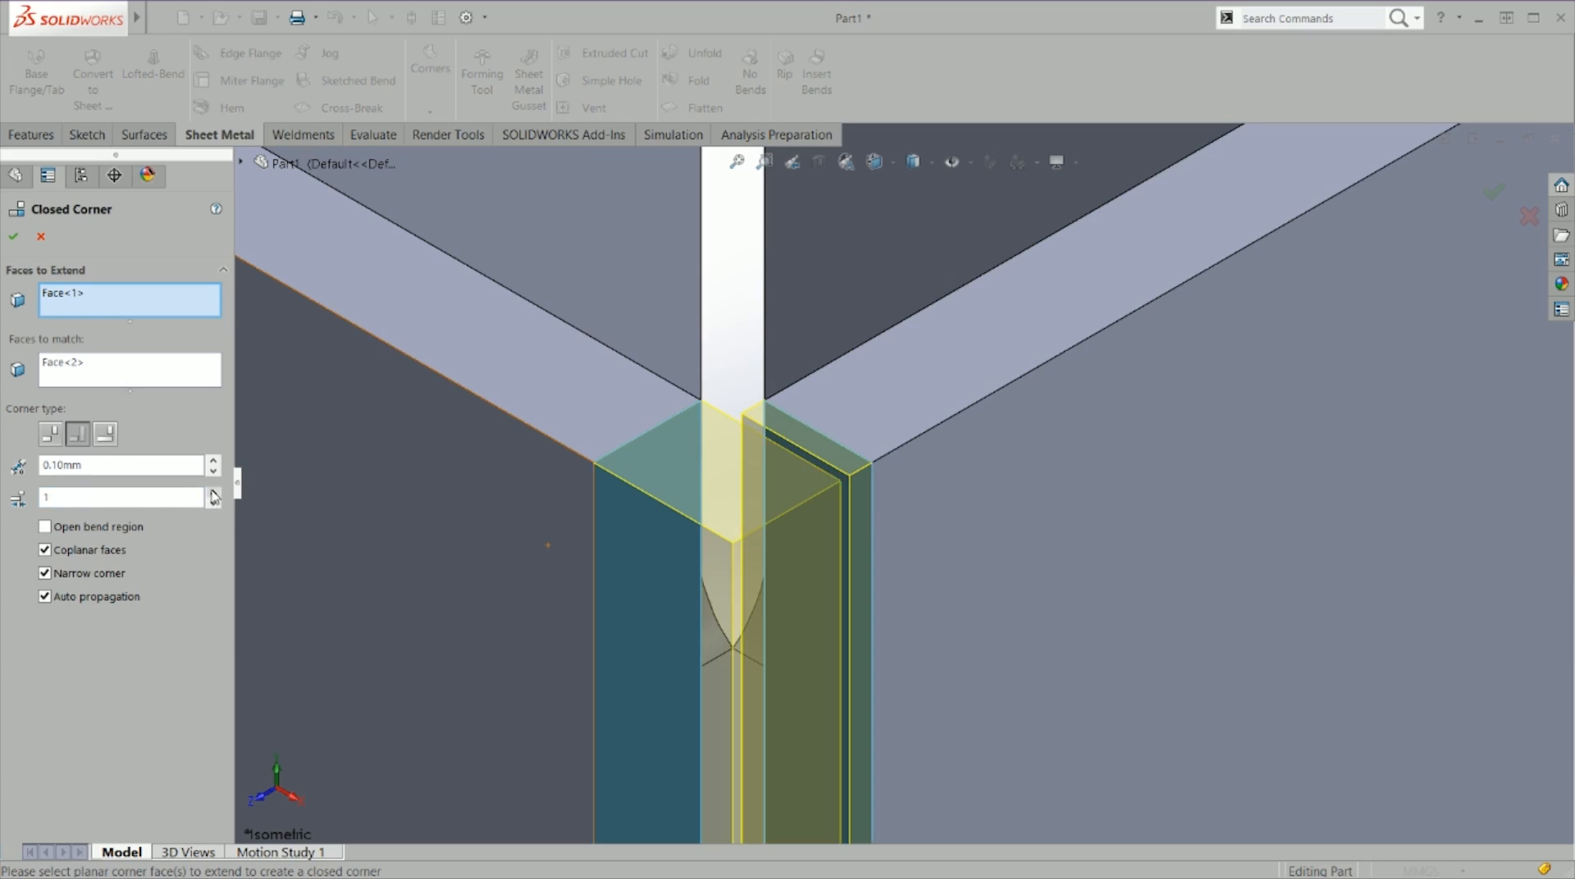
{"action": "left_click", "coordinate": [215, 504]}
{"action": "left_click", "coordinate": [215, 503]}
{"action": "left_click", "coordinate": [215, 504]}
{"action": "left_click", "coordinate": [215, 504]}
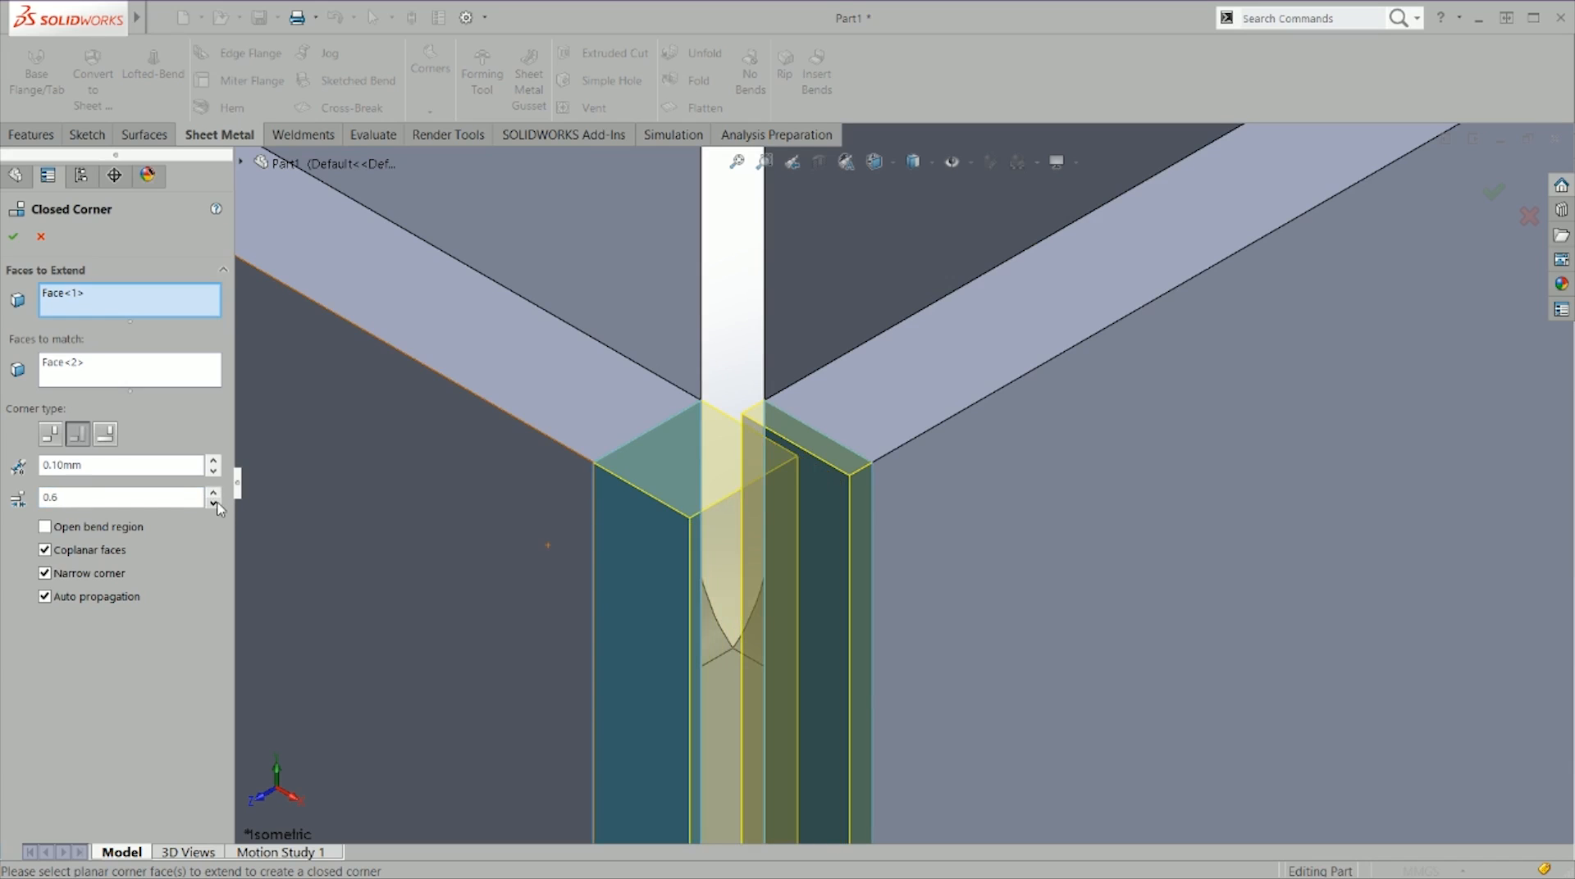
{"action": "left_click", "coordinate": [214, 504]}
{"action": "left_click", "coordinate": [10, 238]}
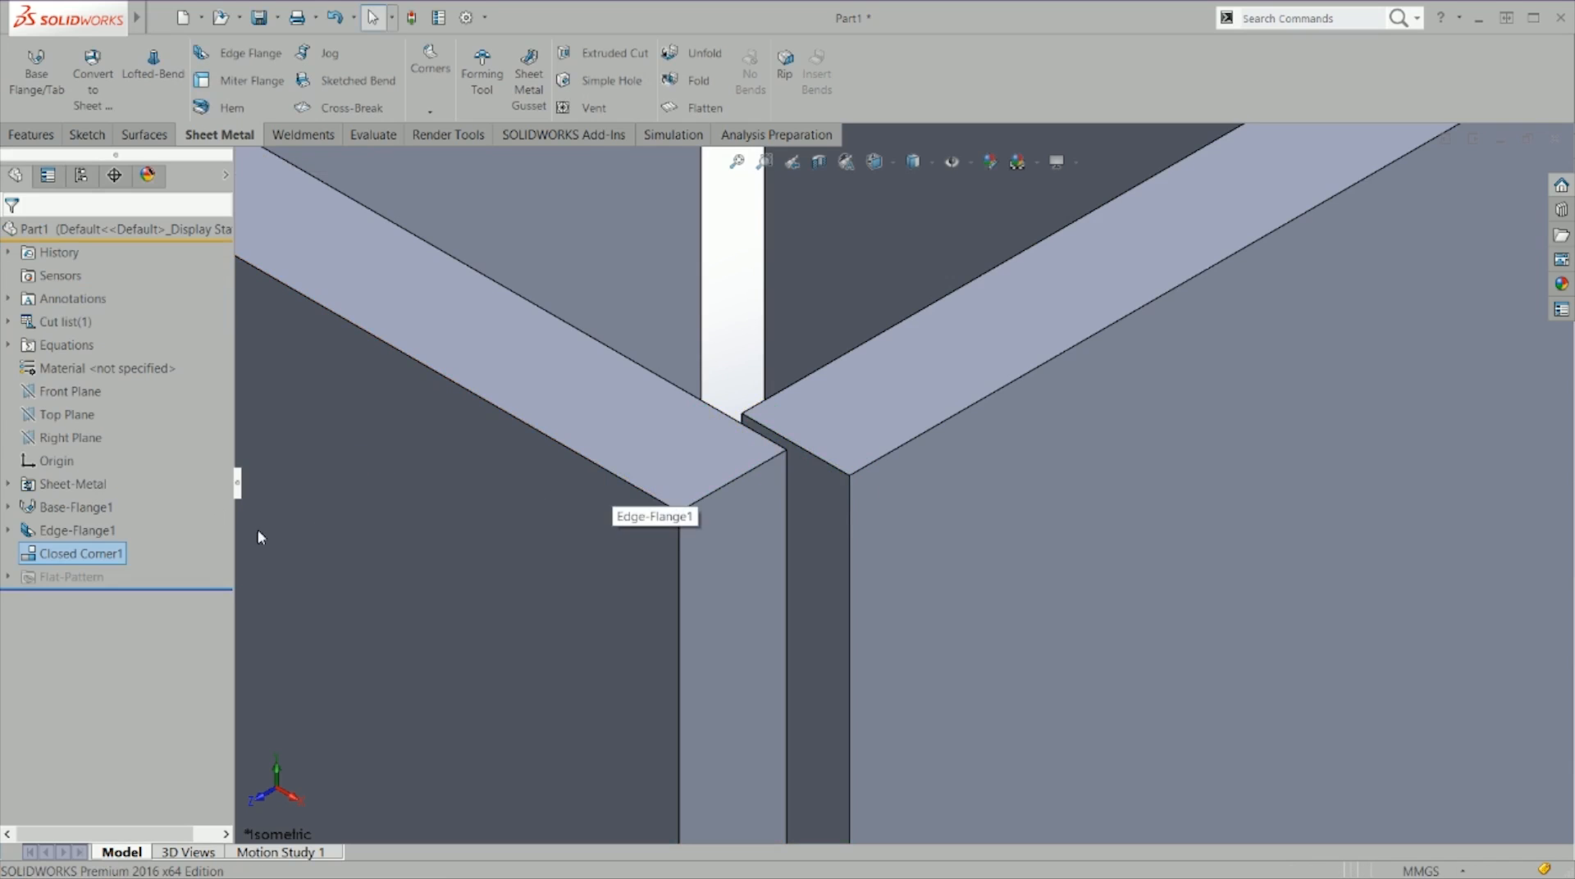
Step: Examine the closed front corner and compare it with the box's other corners, up close and from the top view
{"action": "scroll", "coordinate": [573, 426], "scroll_direction": "up", "scroll_amount": 5}
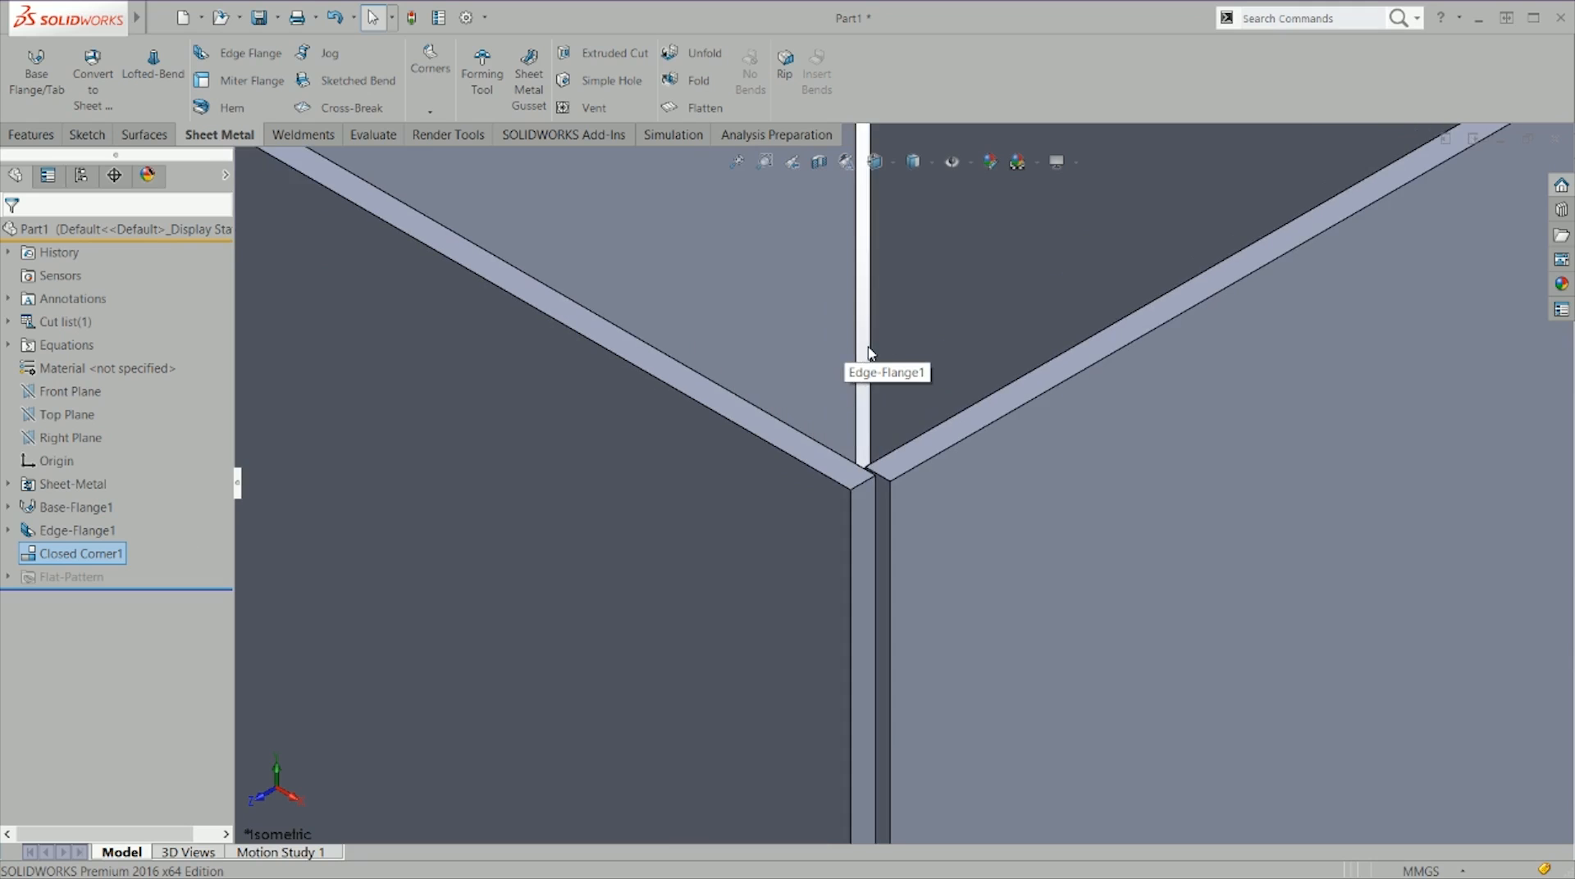
{"action": "scroll", "coordinate": [1153, 358], "scroll_direction": "down", "scroll_amount": 6}
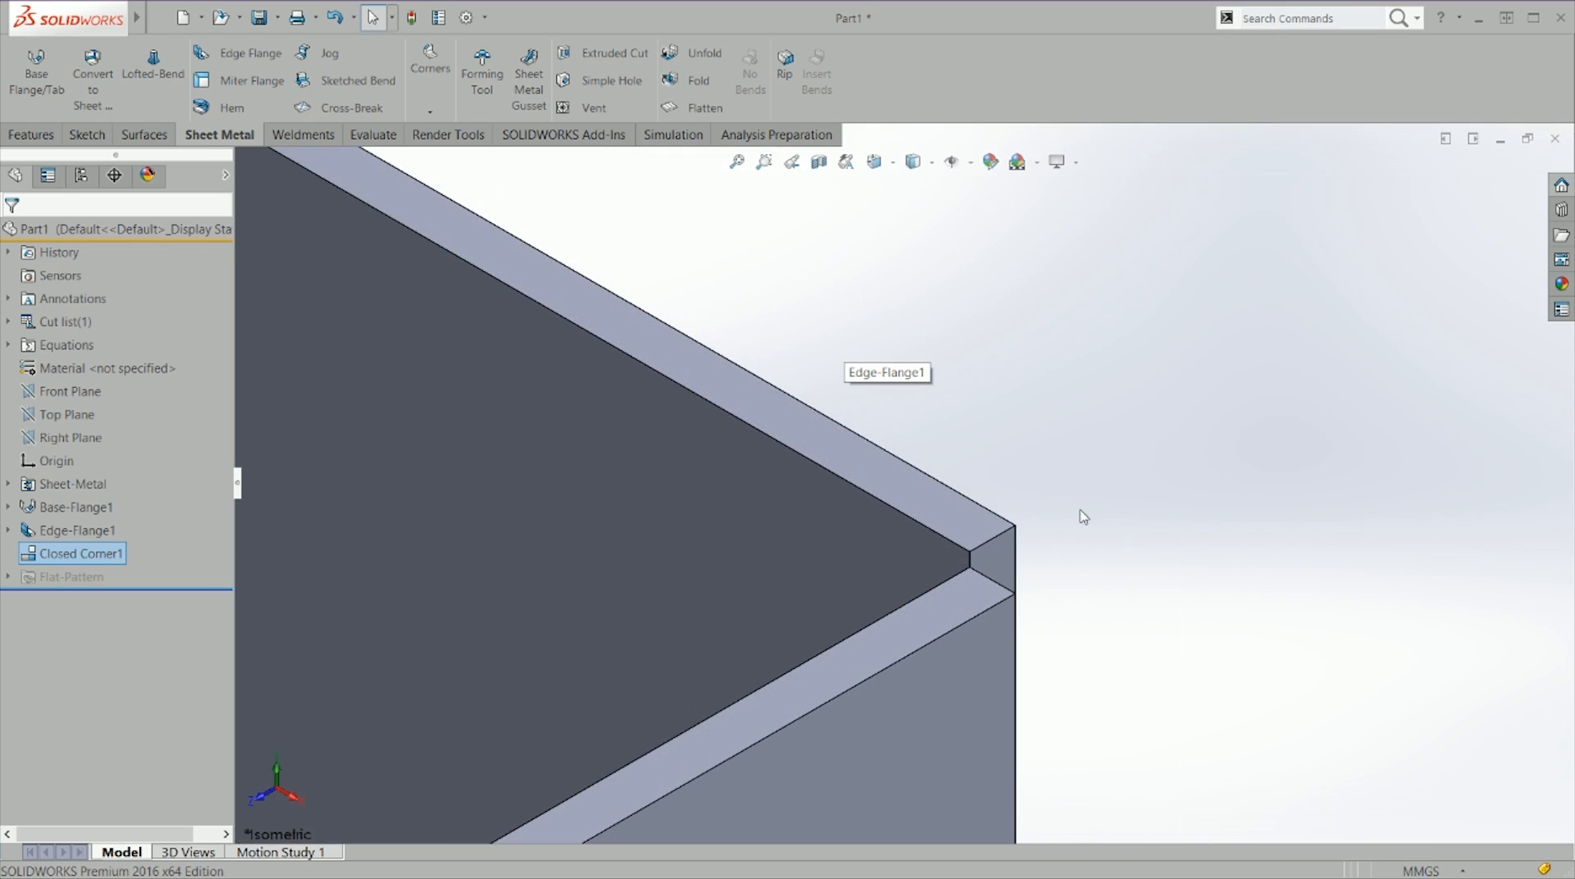
{"action": "left_click", "coordinate": [1002, 564]}
{"action": "scroll", "coordinate": [1004, 564], "scroll_direction": "down", "scroll_amount": 1}
{"action": "scroll", "coordinate": [997, 574], "scroll_direction": "up", "scroll_amount": 5}
{"action": "scroll", "coordinate": [731, 607], "scroll_direction": "down", "scroll_amount": 7}
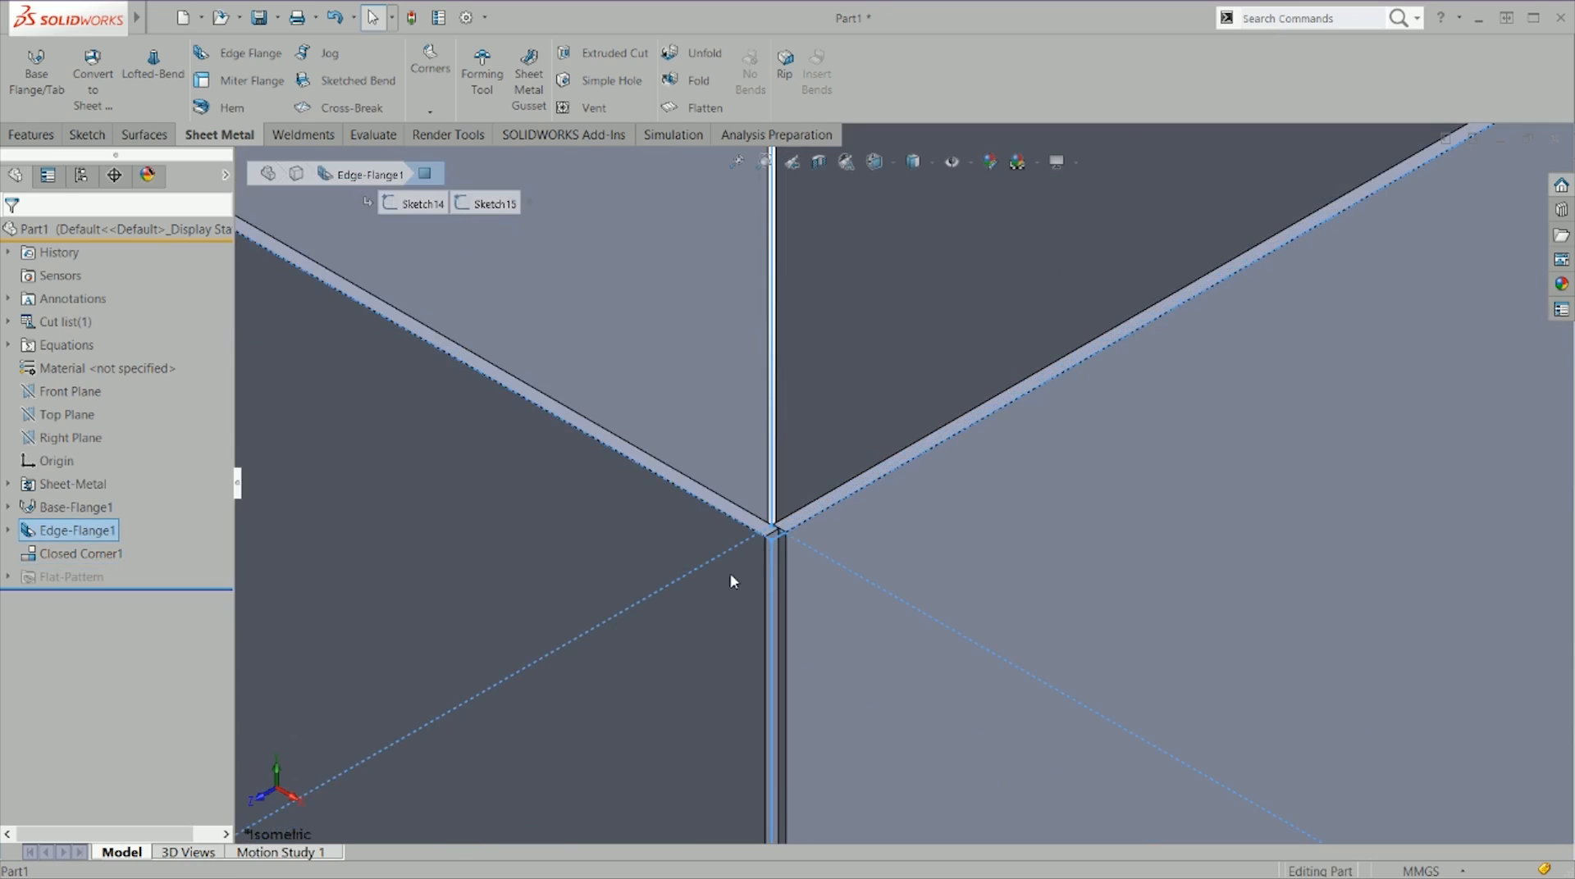
{"action": "left_click", "coordinate": [819, 486]}
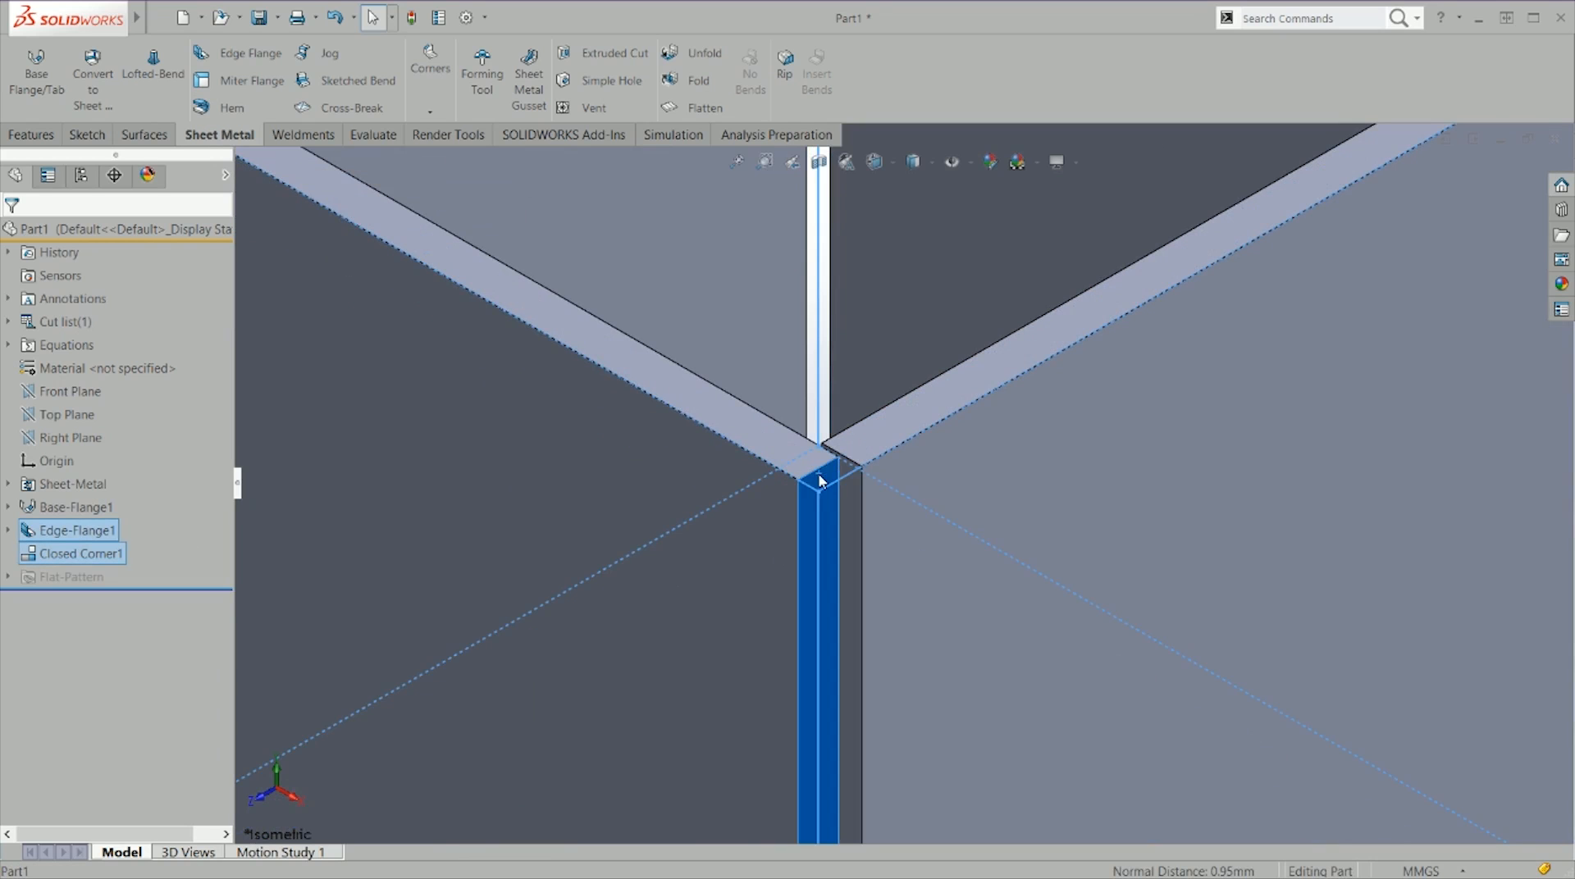
{"action": "scroll", "coordinate": [1091, 617], "scroll_direction": "up", "scroll_amount": 2}
{"action": "middle_click_drag", "start_coordinate": [1090, 616], "coordinate": [1185, 453]}
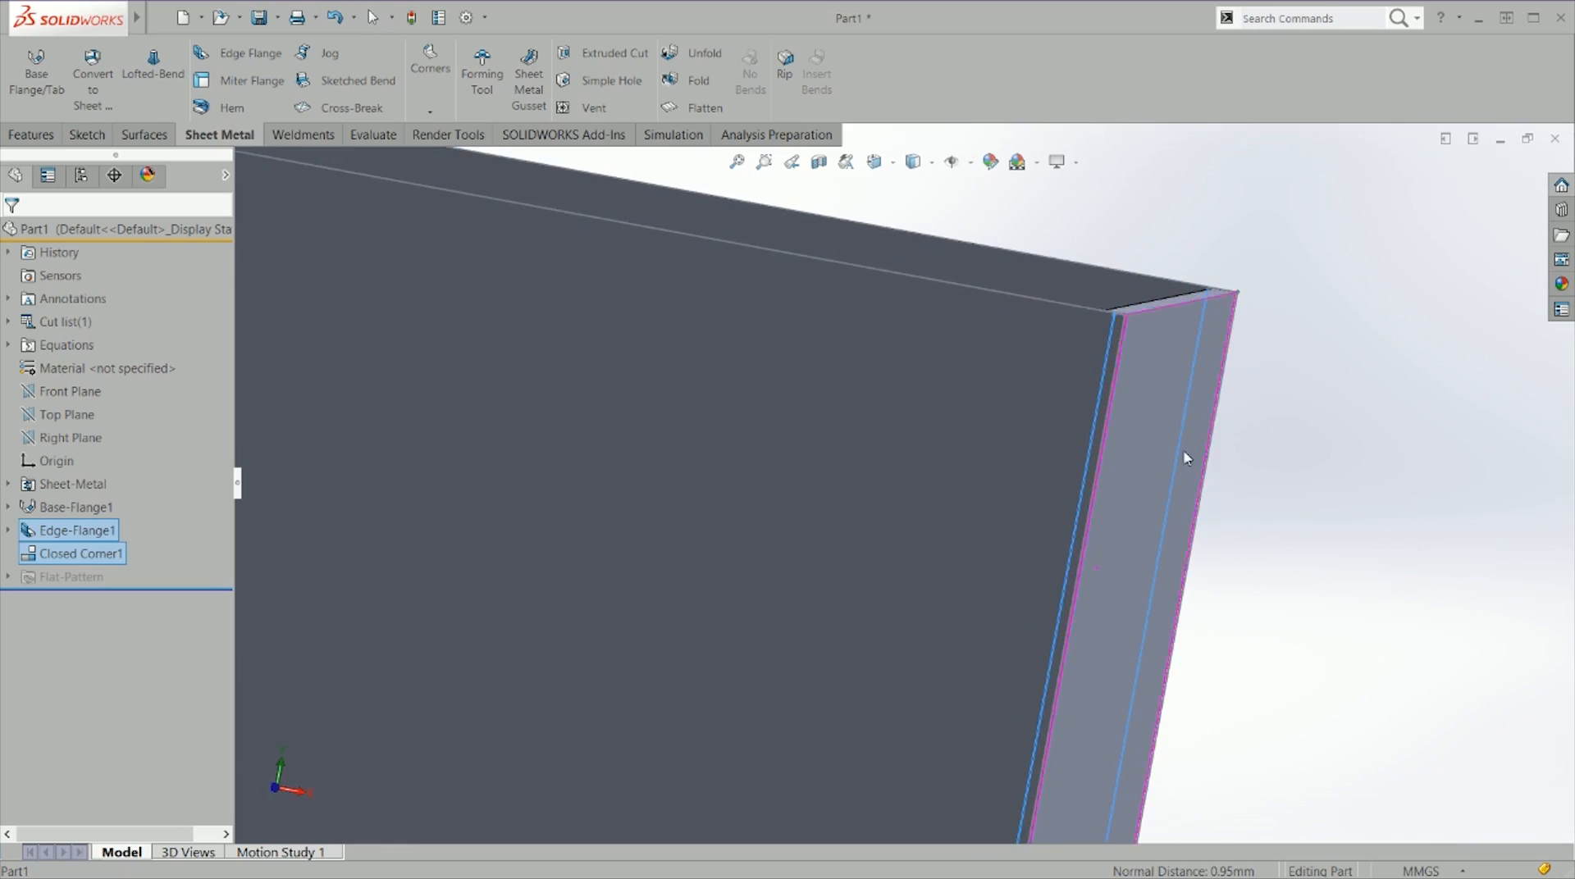
{"action": "key", "text": "ctrl+5"}
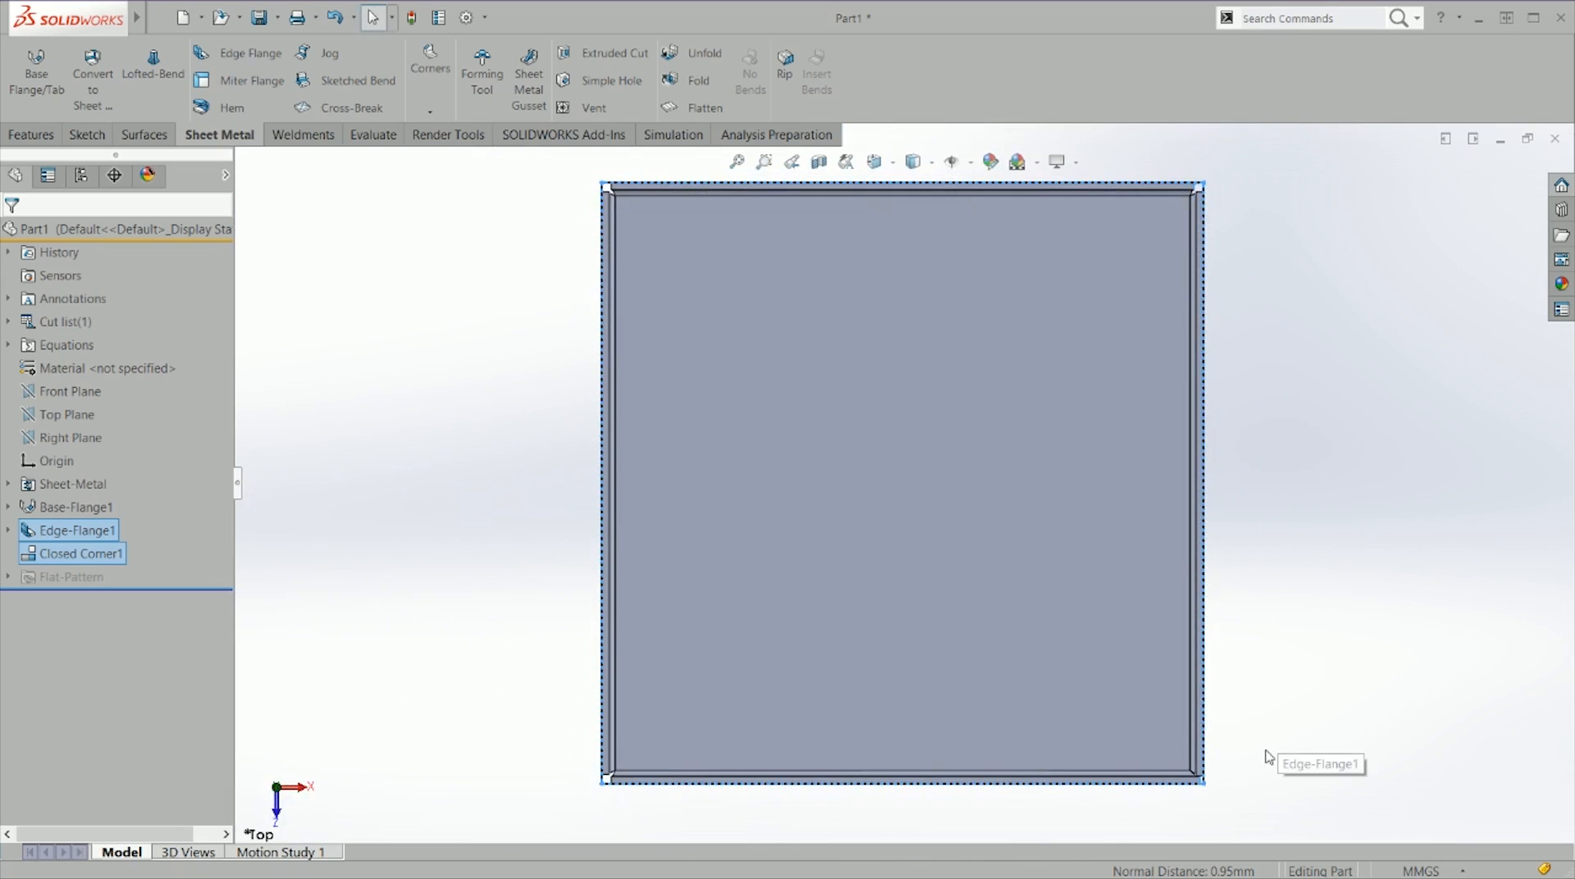
{"action": "left_click", "coordinate": [297, 536]}
{"action": "right_click", "coordinate": [114, 553]}
{"action": "left_click", "coordinate": [126, 460]}
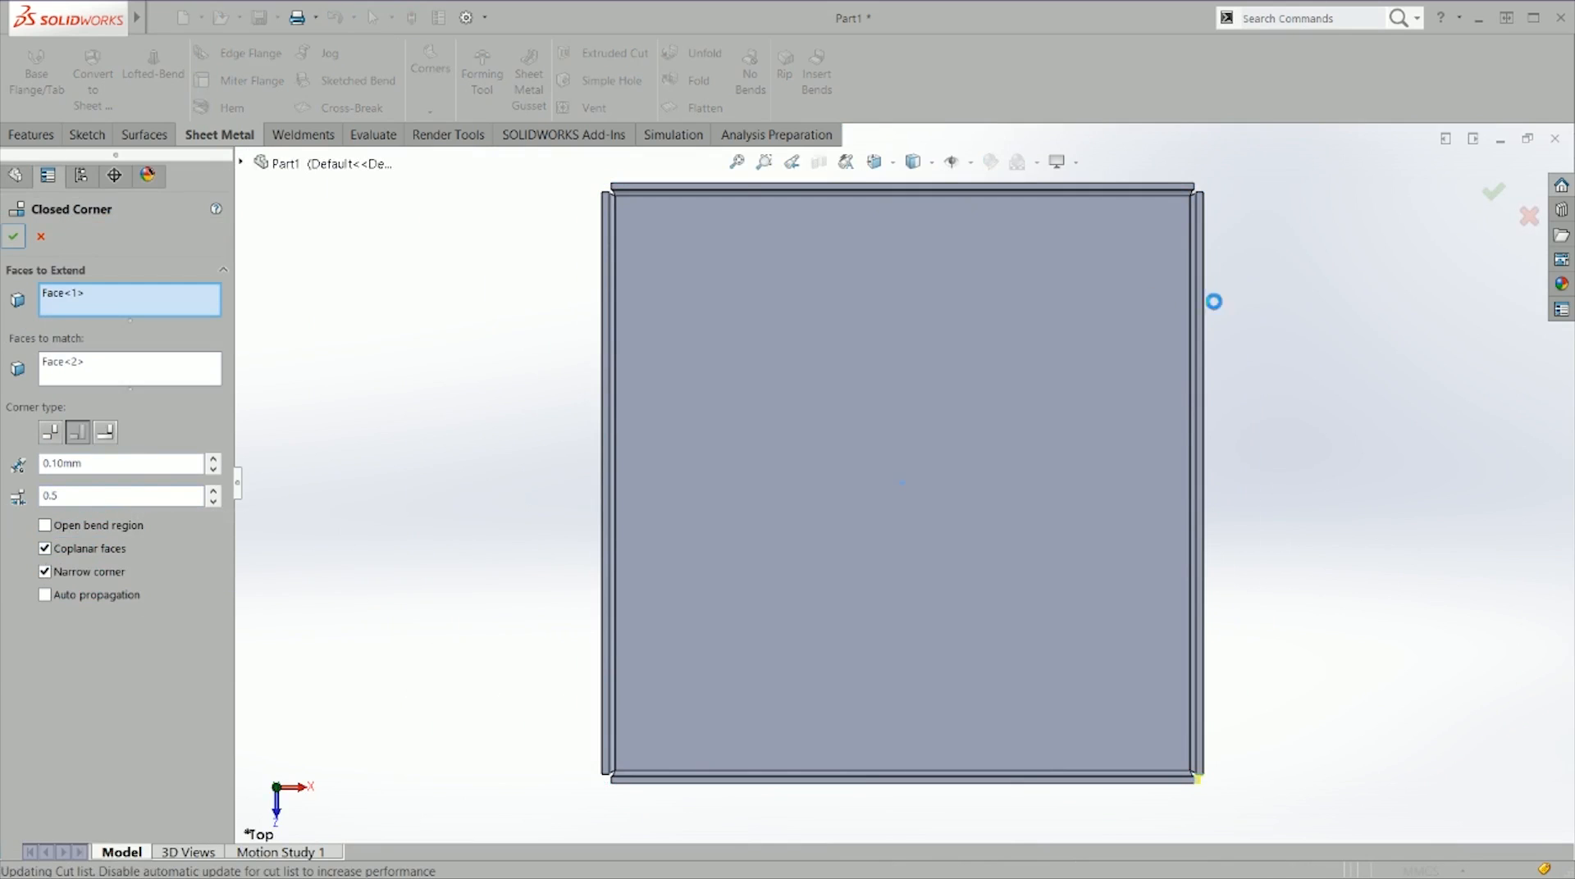
{"action": "right_click_drag", "start_coordinate": [1336, 294], "coordinate": [1449, 486]}
{"action": "right_click_drag", "start_coordinate": [1262, 208], "coordinate": [1268, 160]}
Step: Measure the back flange's short end edge at the unclosed rear right corner from the top view
{"action": "right_click_drag", "start_coordinate": [1293, 302], "coordinate": [1364, 392]}
{"action": "scroll", "coordinate": [1156, 230], "scroll_direction": "down", "scroll_amount": 7}
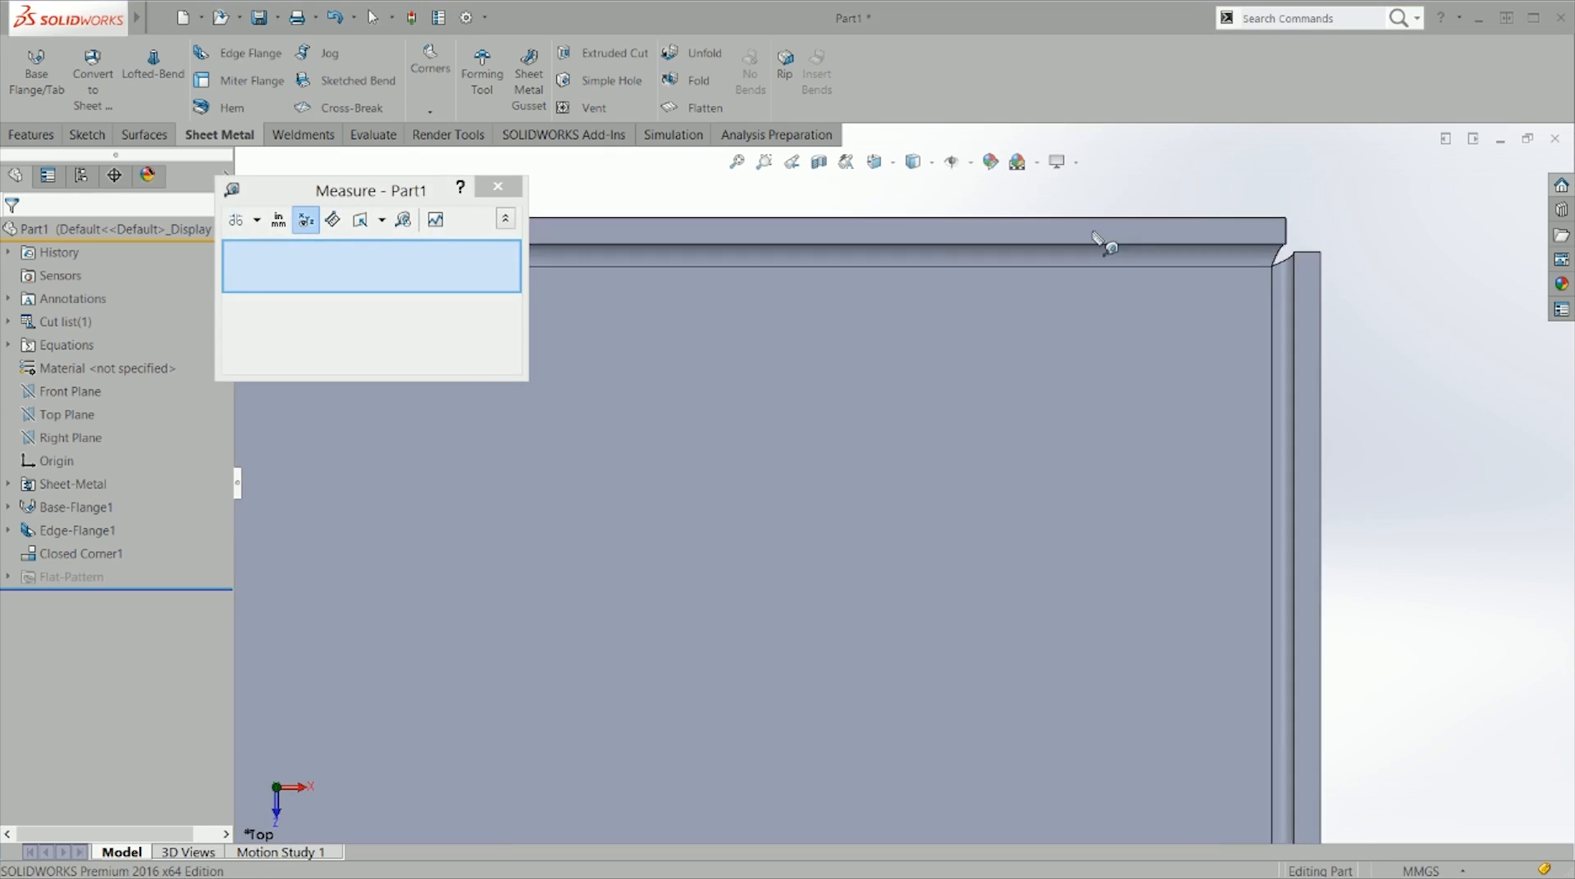
{"action": "left_click", "coordinate": [1320, 243]}
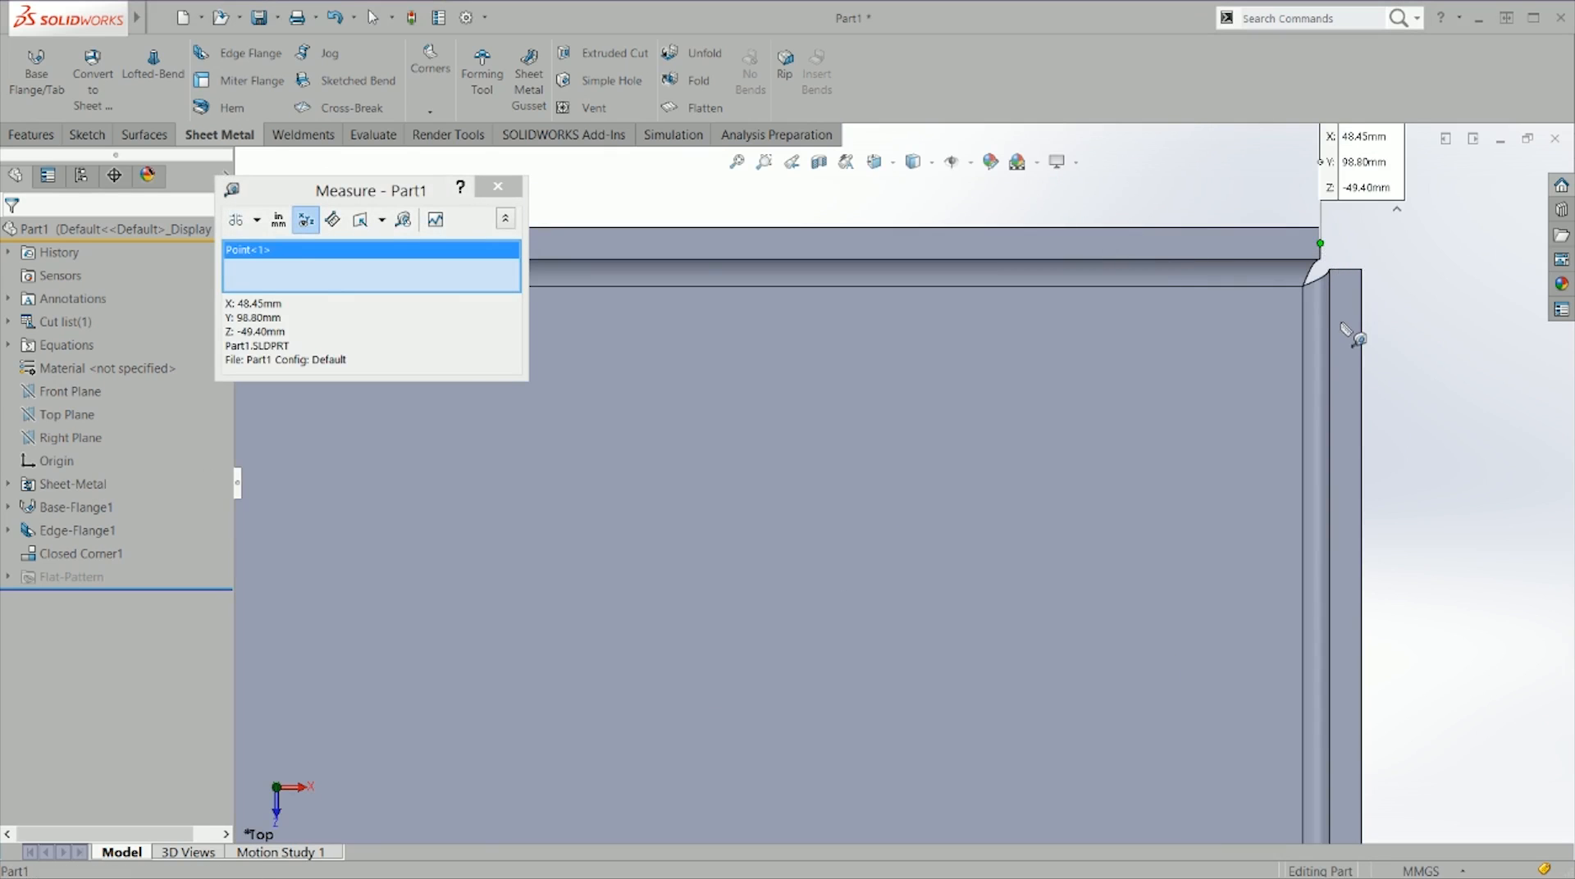
{"action": "left_click", "coordinate": [1320, 251]}
{"action": "left_click", "coordinate": [1320, 244]}
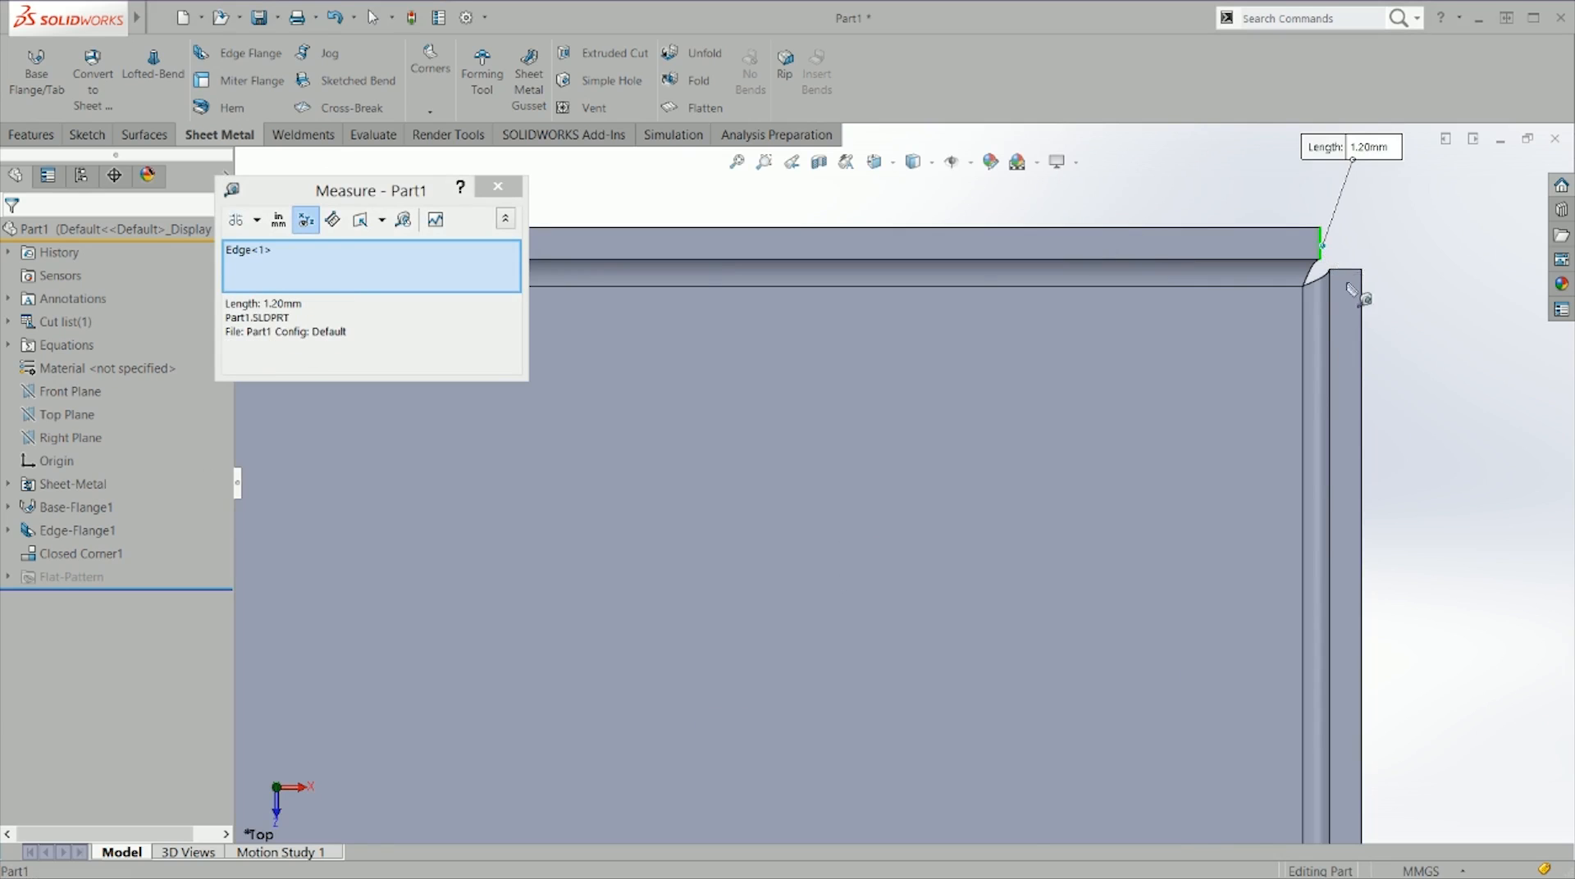
Step: Measure the distance from that back flange edge to the front flange's end edge at the closed corner, and finish measuring
{"action": "scroll", "coordinate": [1352, 290], "scroll_direction": "up", "scroll_amount": 10}
{"action": "scroll", "coordinate": [952, 704], "scroll_direction": "down", "scroll_amount": 10}
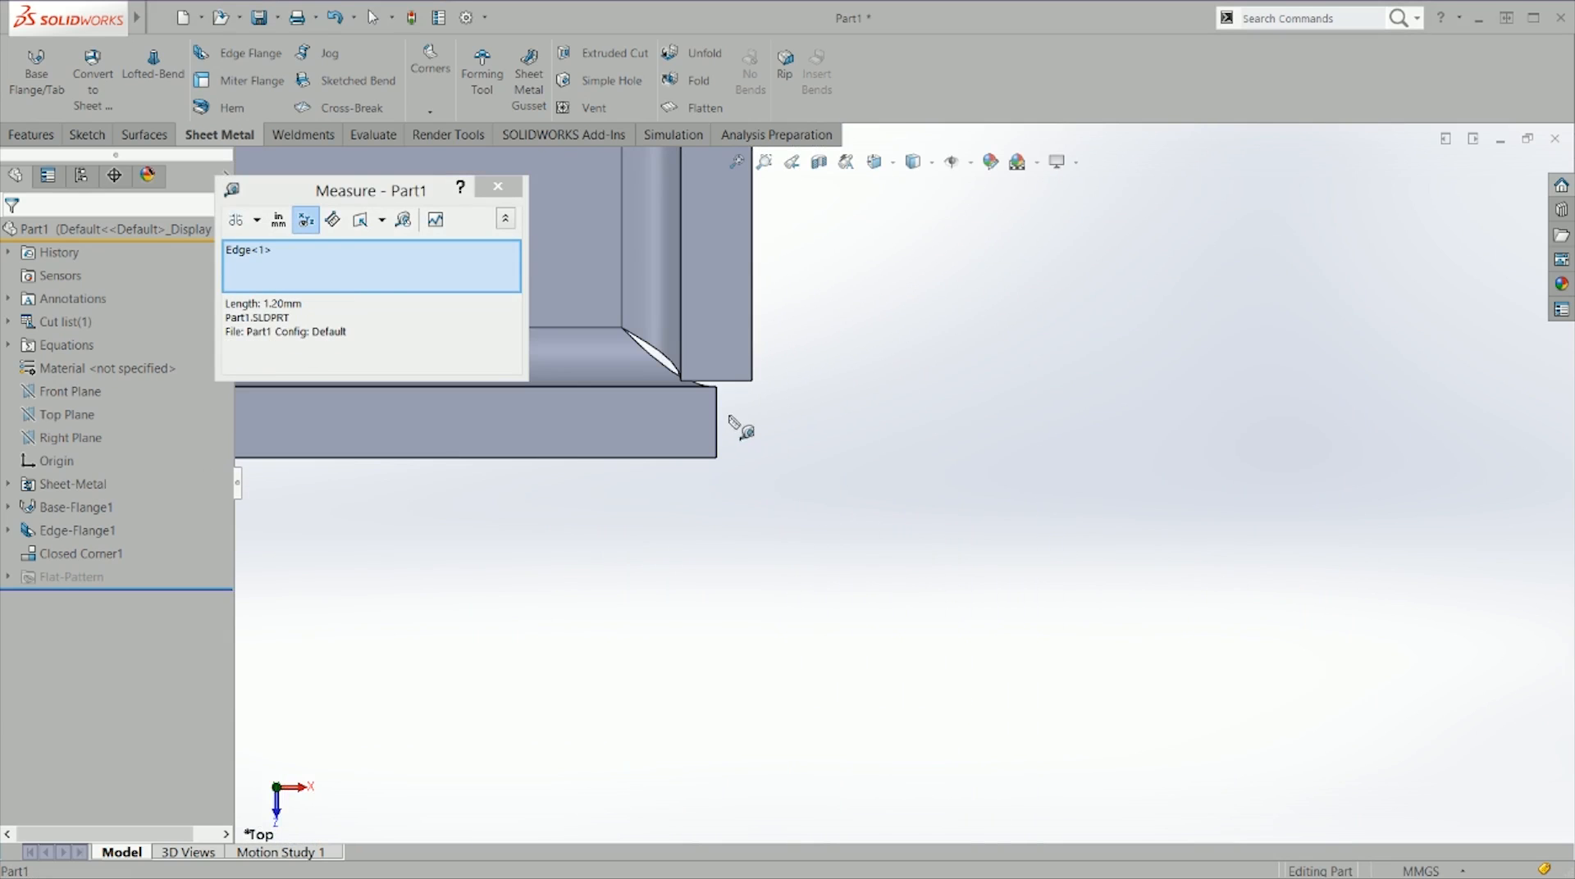
{"action": "left_click", "coordinate": [719, 414]}
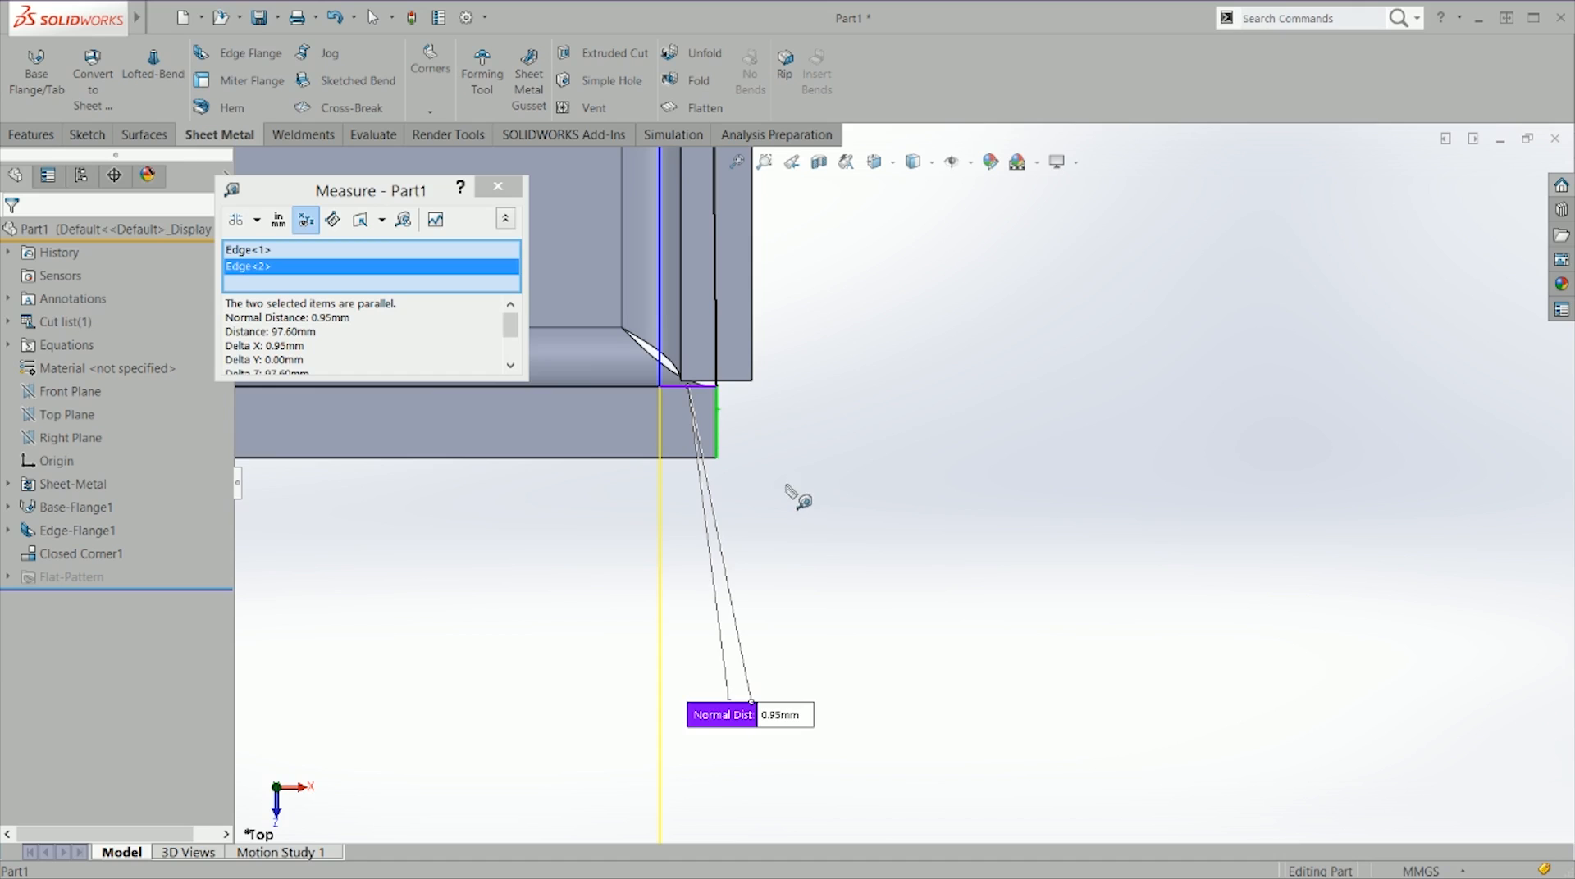
{"action": "scroll", "coordinate": [795, 496], "scroll_direction": "up", "scroll_amount": 3}
{"action": "scroll", "coordinate": [923, 267], "scroll_direction": "up", "scroll_amount": 5}
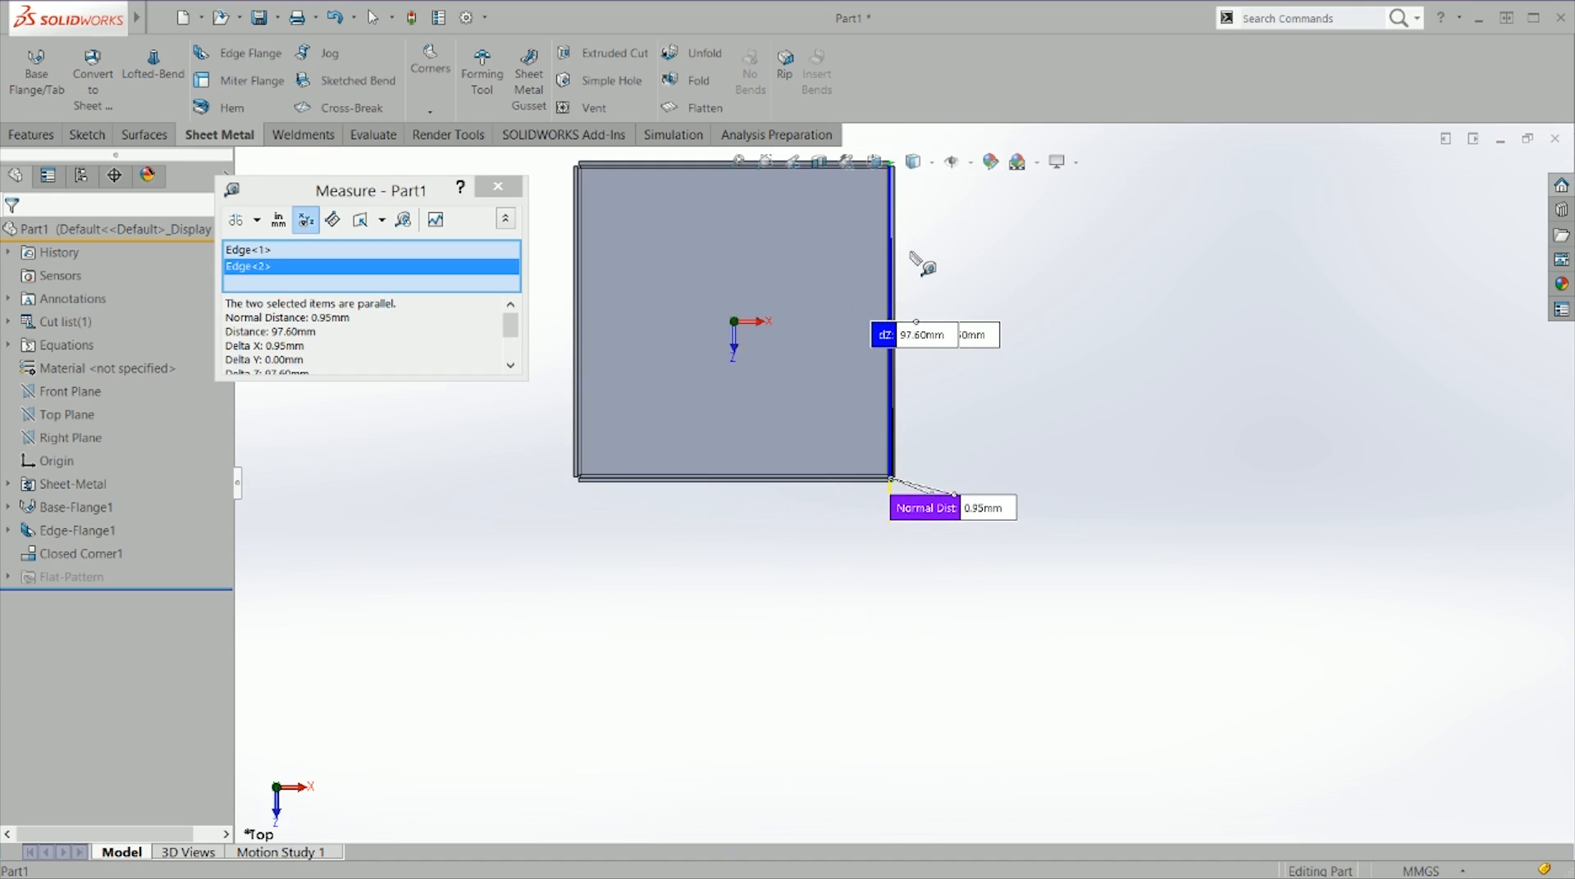
{"action": "scroll", "coordinate": [903, 235], "scroll_direction": "down", "scroll_amount": 10}
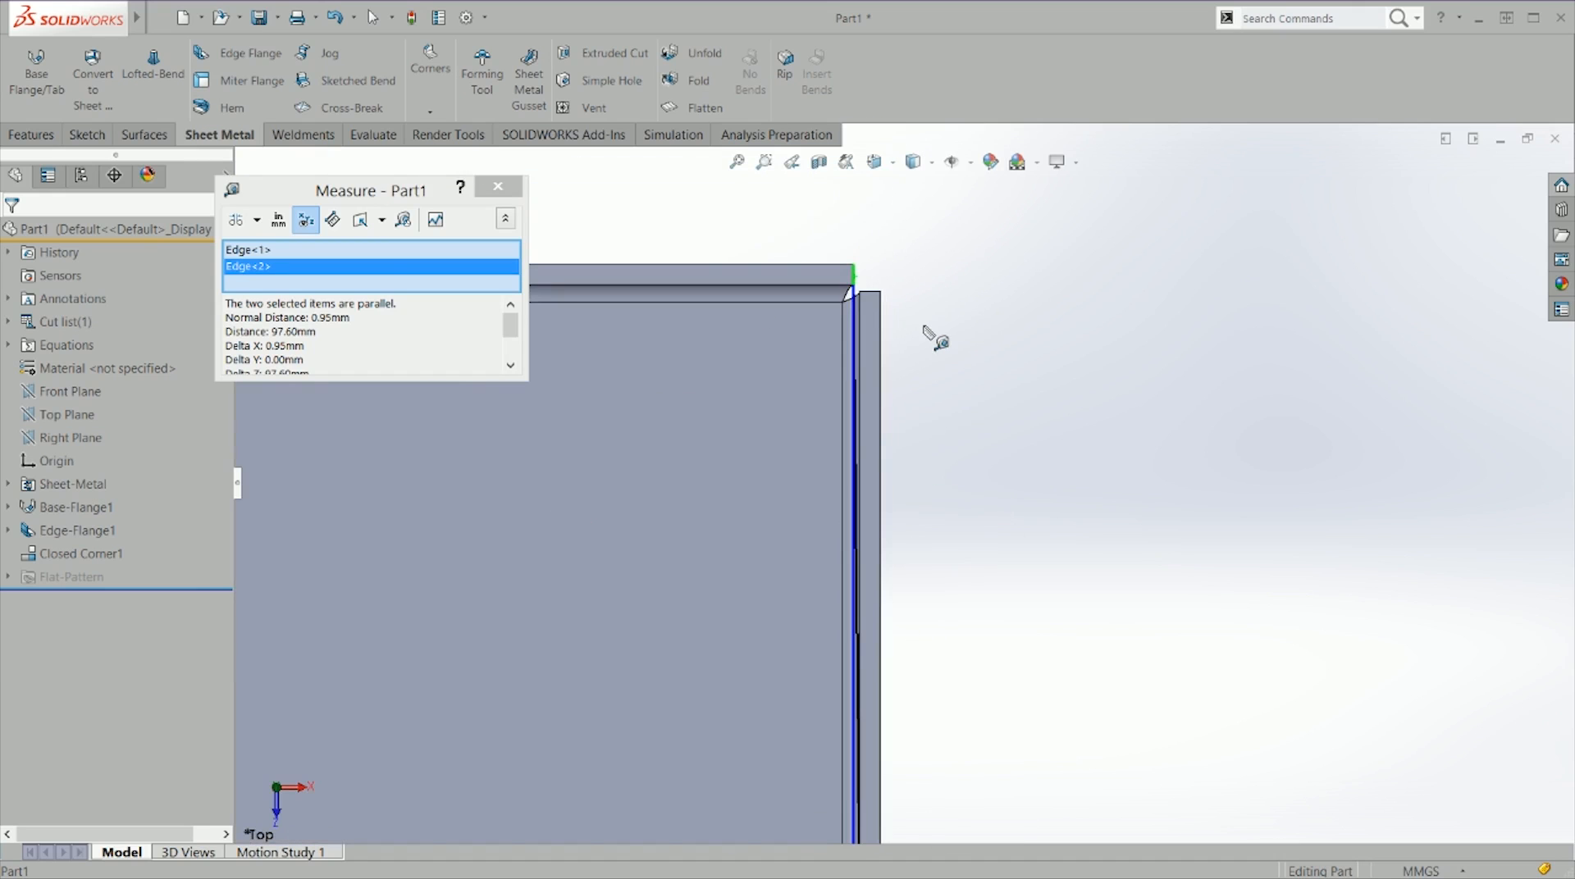
{"action": "scroll", "coordinate": [886, 328], "scroll_direction": "down", "scroll_amount": 4}
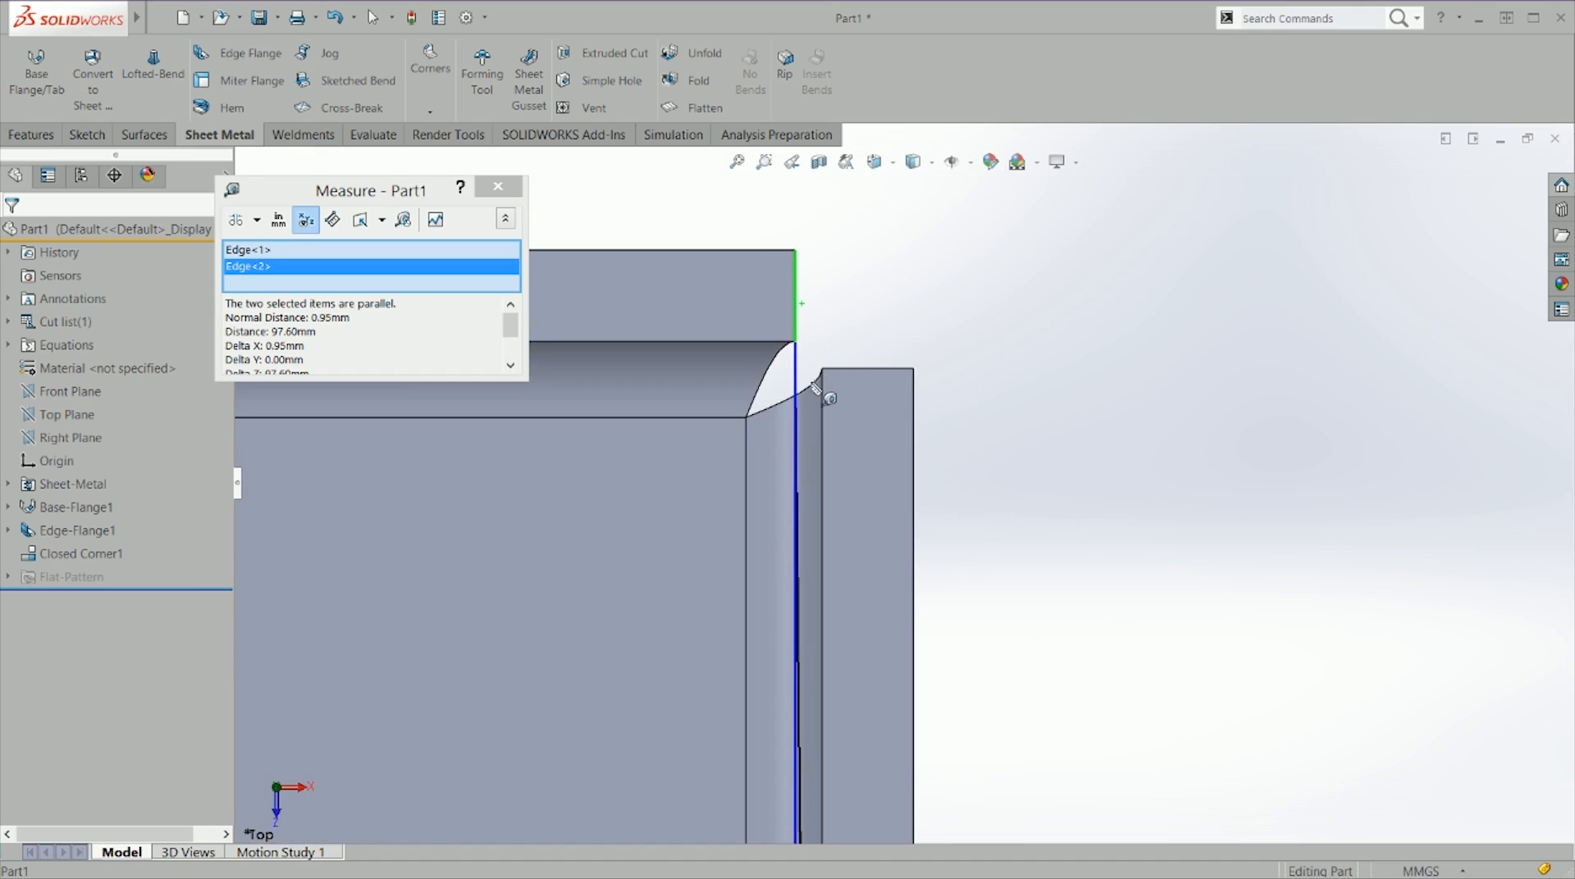
{"action": "key", "text": "Escape"}
{"action": "key", "text": "Return"}
{"action": "key", "text": "Escape"}
Step: Edit the existing closed corner feature, set its overlap/underlap ratio to 1, and complete the change
{"action": "key", "text": "ctrl+4"}
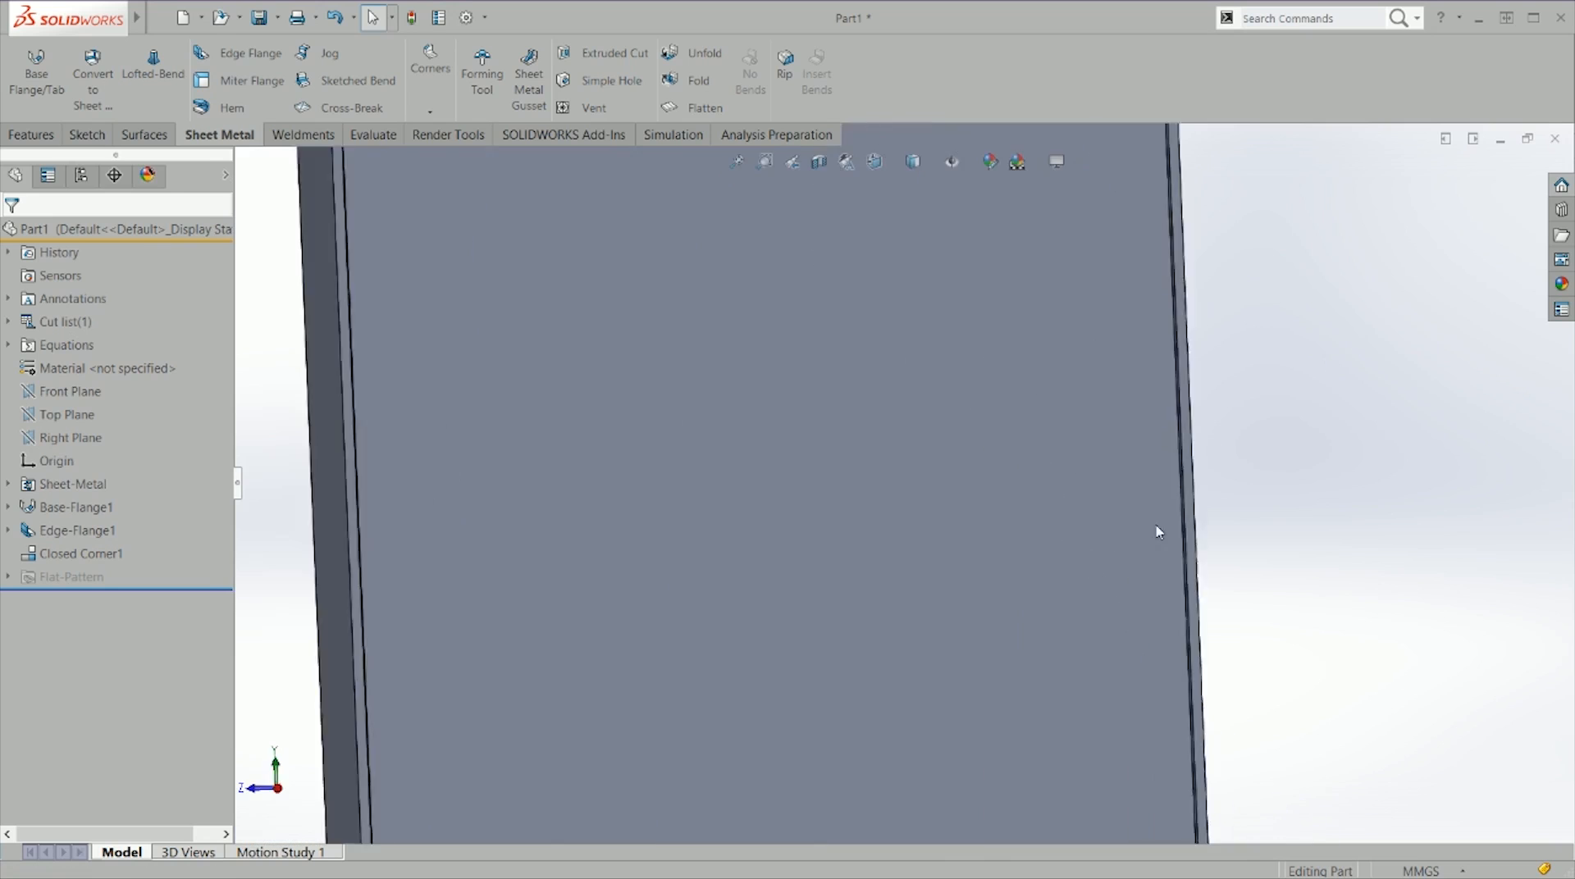
{"action": "scroll", "coordinate": [647, 255], "scroll_direction": "down", "scroll_amount": 3}
{"action": "key", "text": "ctrl+7"}
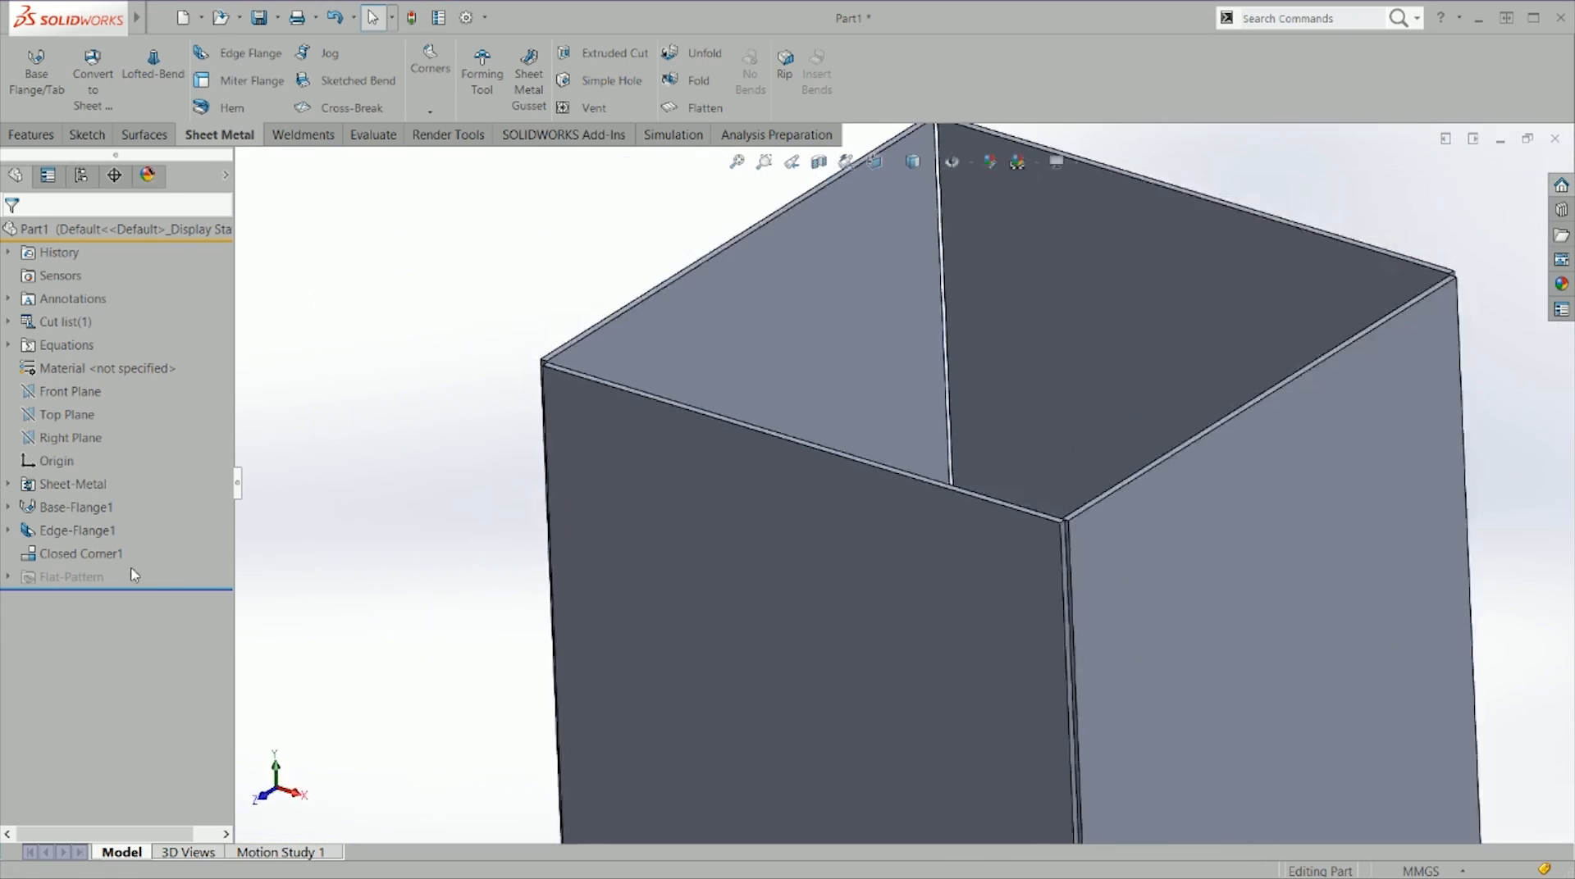
{"action": "right_click", "coordinate": [109, 550]}
{"action": "left_click", "coordinate": [119, 464]}
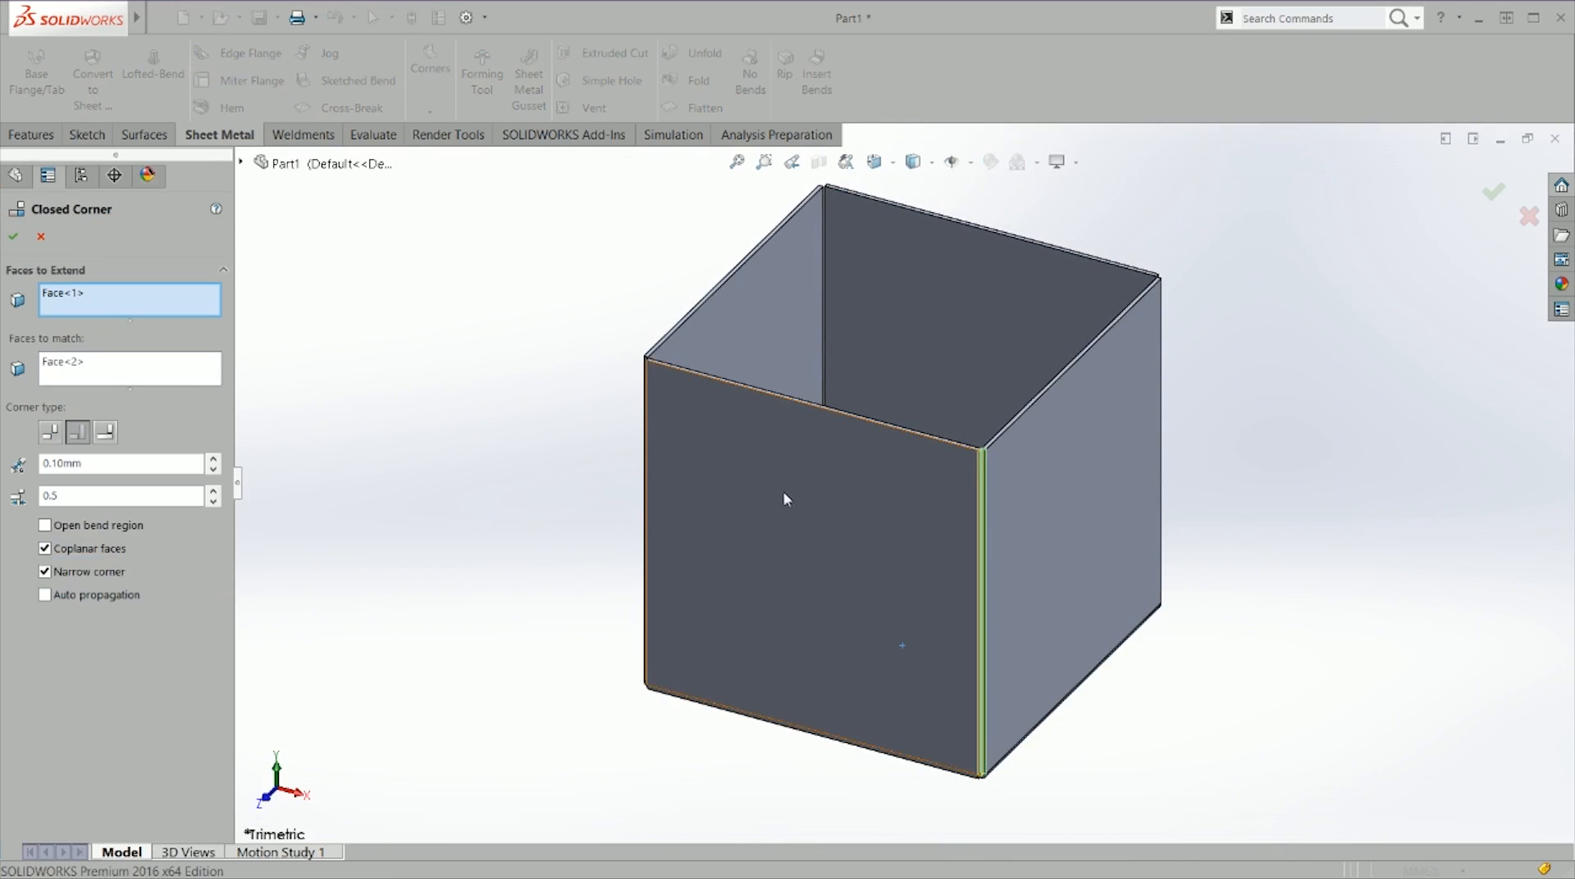
{"action": "scroll", "coordinate": [974, 482], "scroll_direction": "down", "scroll_amount": 5}
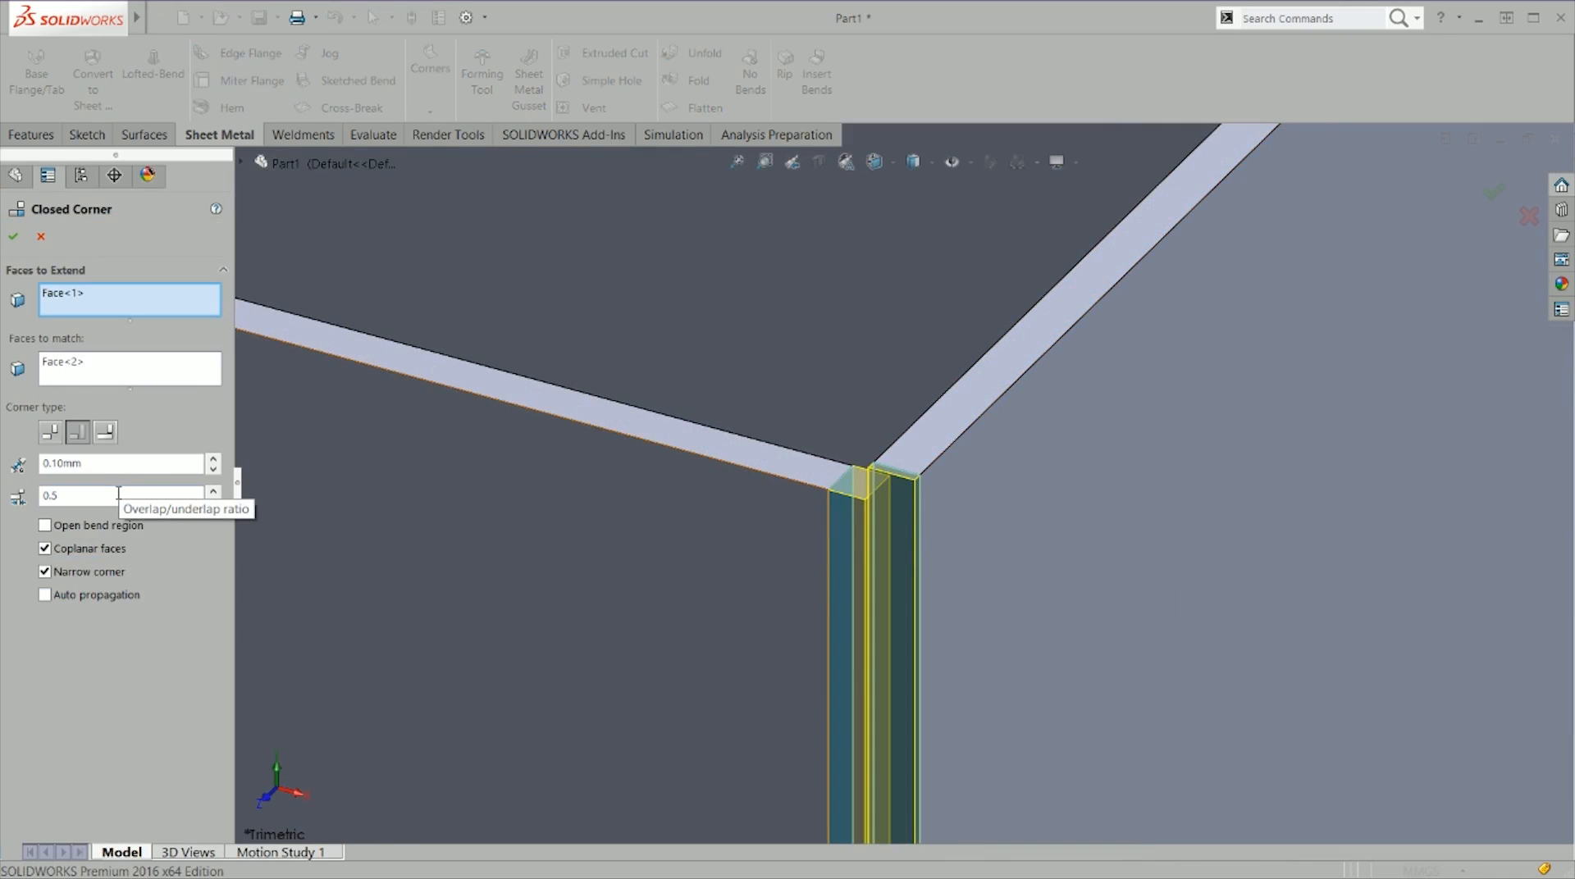
{"action": "left_click", "coordinate": [214, 493]}
{"action": "left_click", "coordinate": [214, 493]}
{"action": "left_click", "coordinate": [213, 493]}
{"action": "left_click", "coordinate": [212, 491]}
{"action": "left_click", "coordinate": [212, 492]}
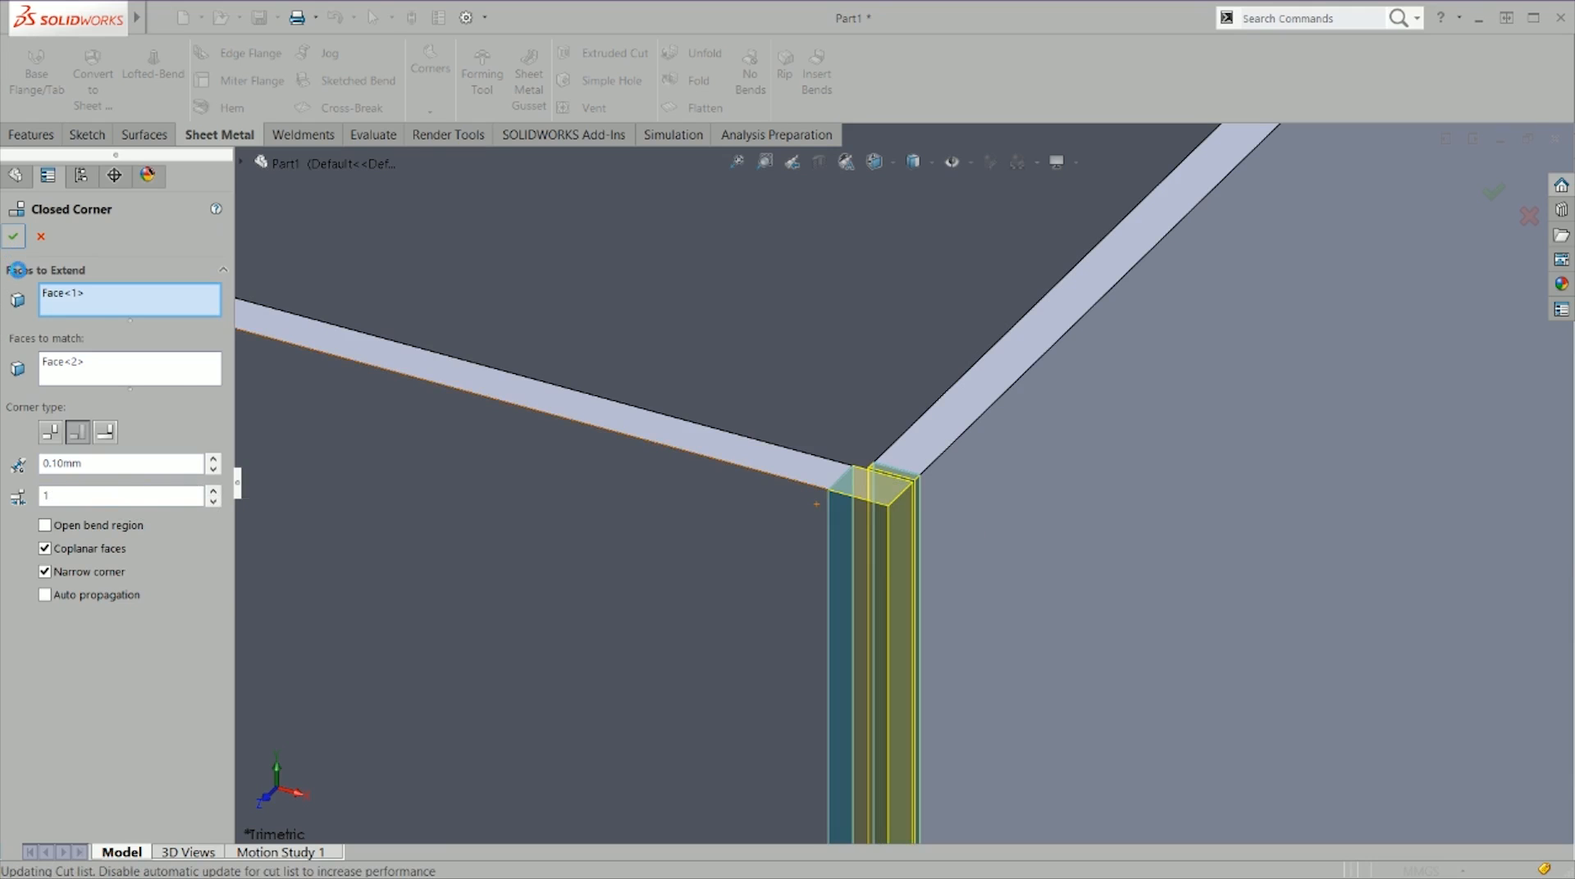
{"action": "left_click", "coordinate": [13, 237]}
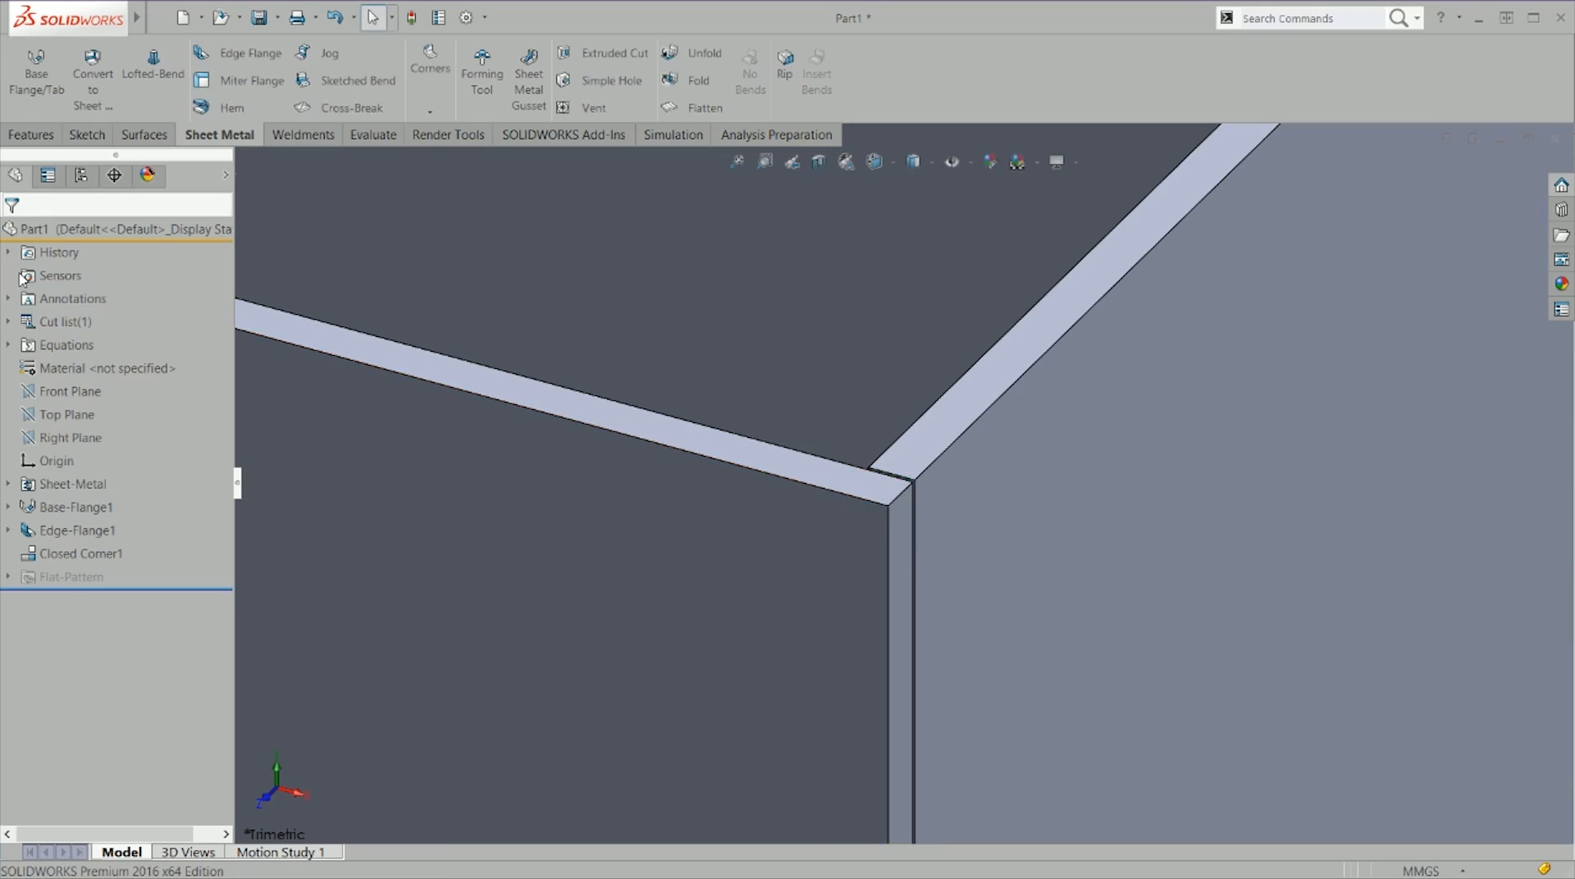
Step: Examine the fully overlapping front corner up close at its upper edge and at its lower bend
{"action": "left_click", "coordinate": [910, 524]}
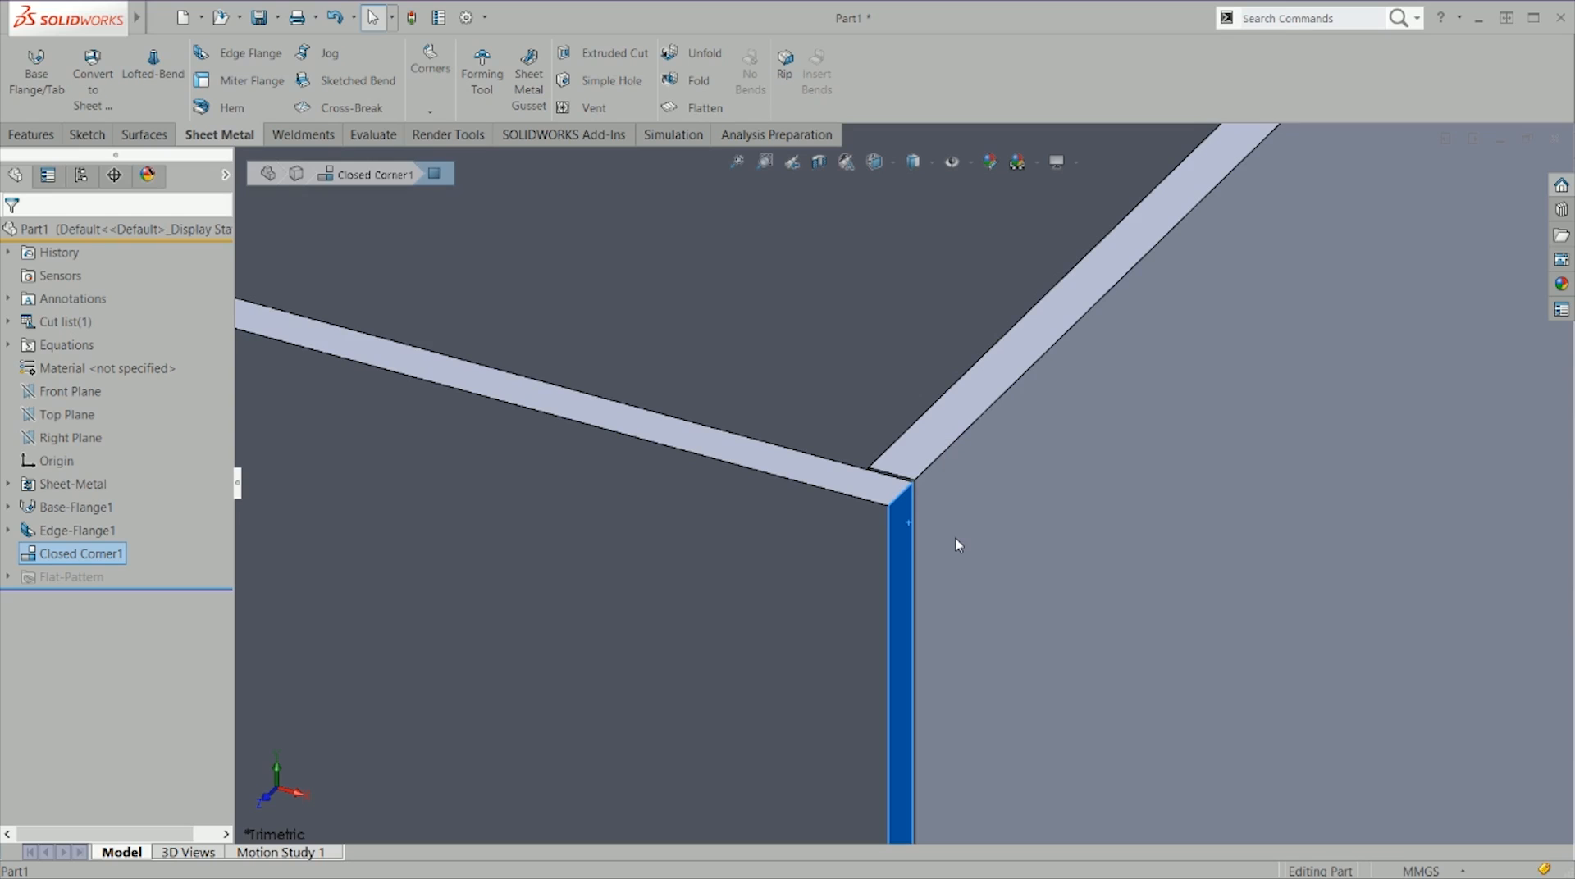
{"action": "left_click", "coordinate": [955, 540]}
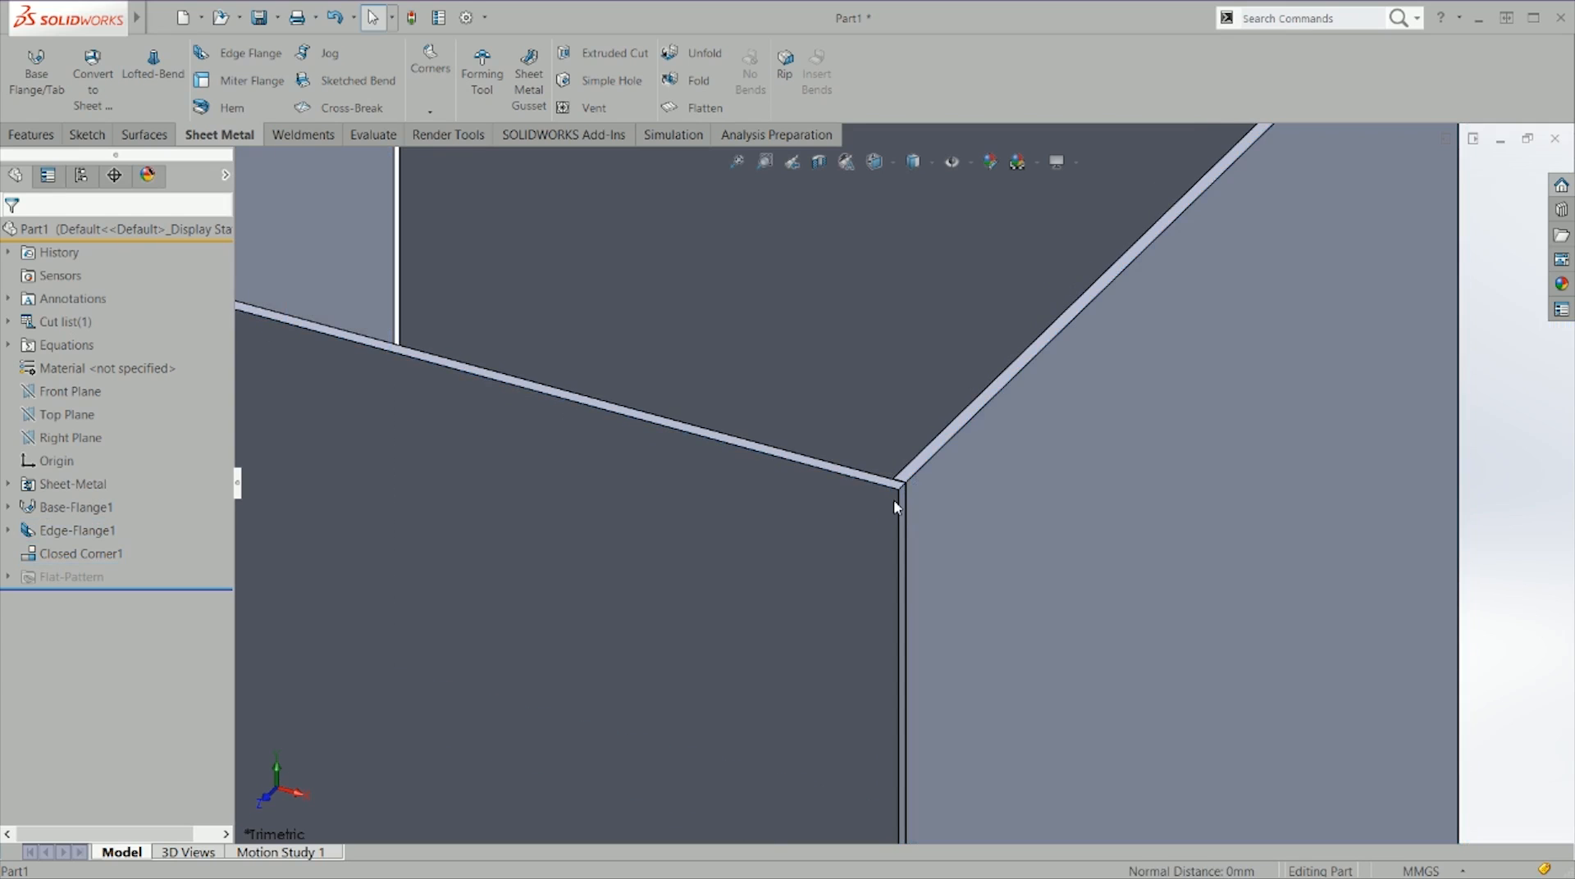
{"action": "scroll", "coordinate": [895, 507], "scroll_direction": "up", "scroll_amount": 3}
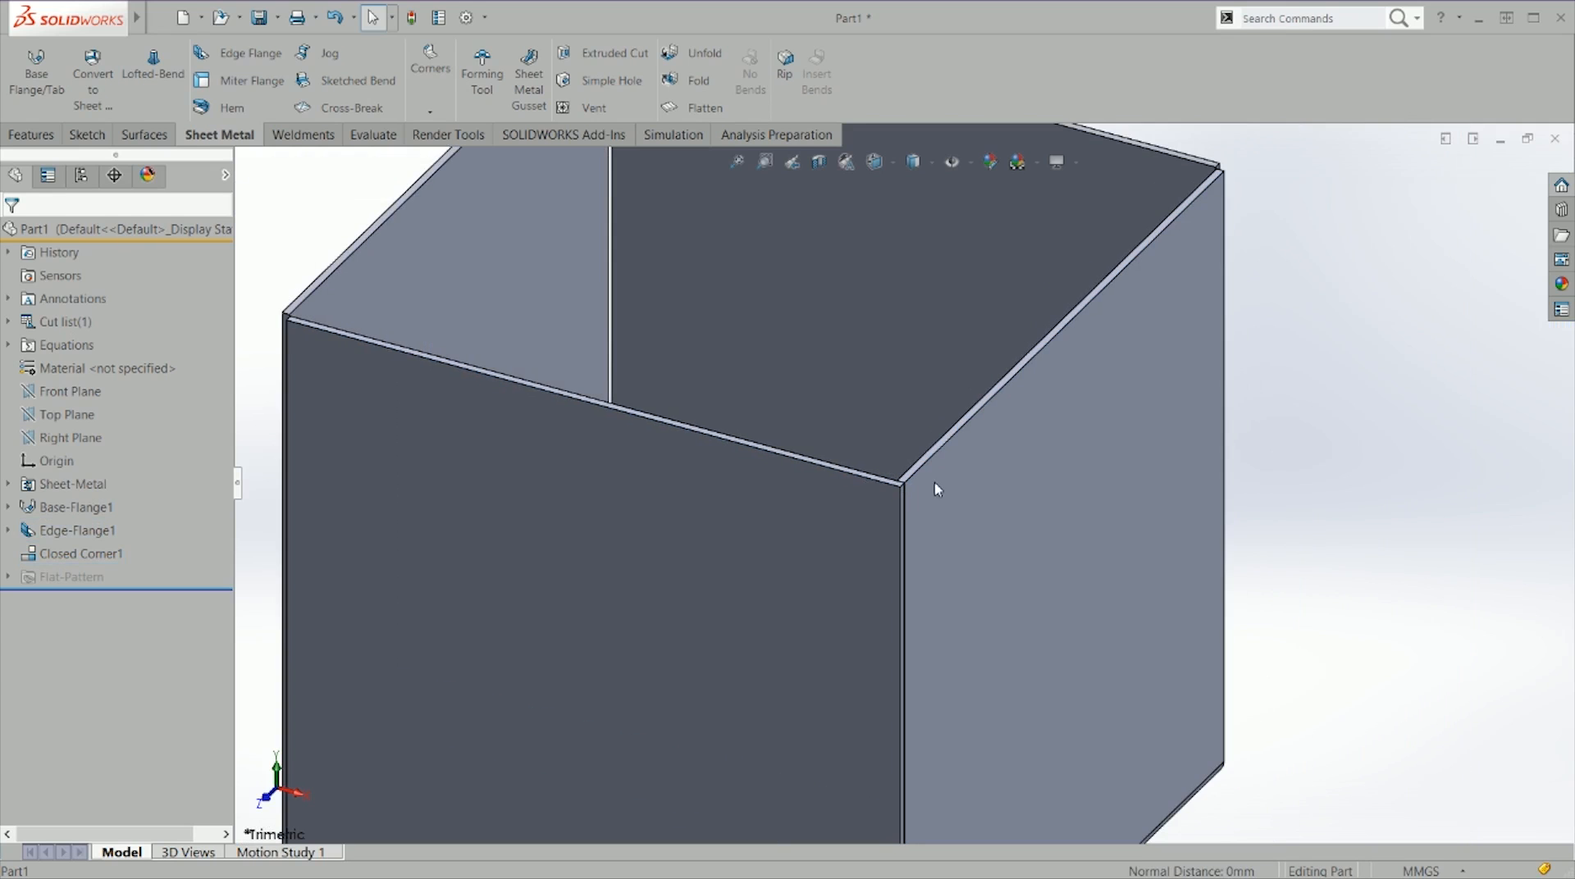
{"action": "scroll", "coordinate": [904, 502], "scroll_direction": "down", "scroll_amount": 4}
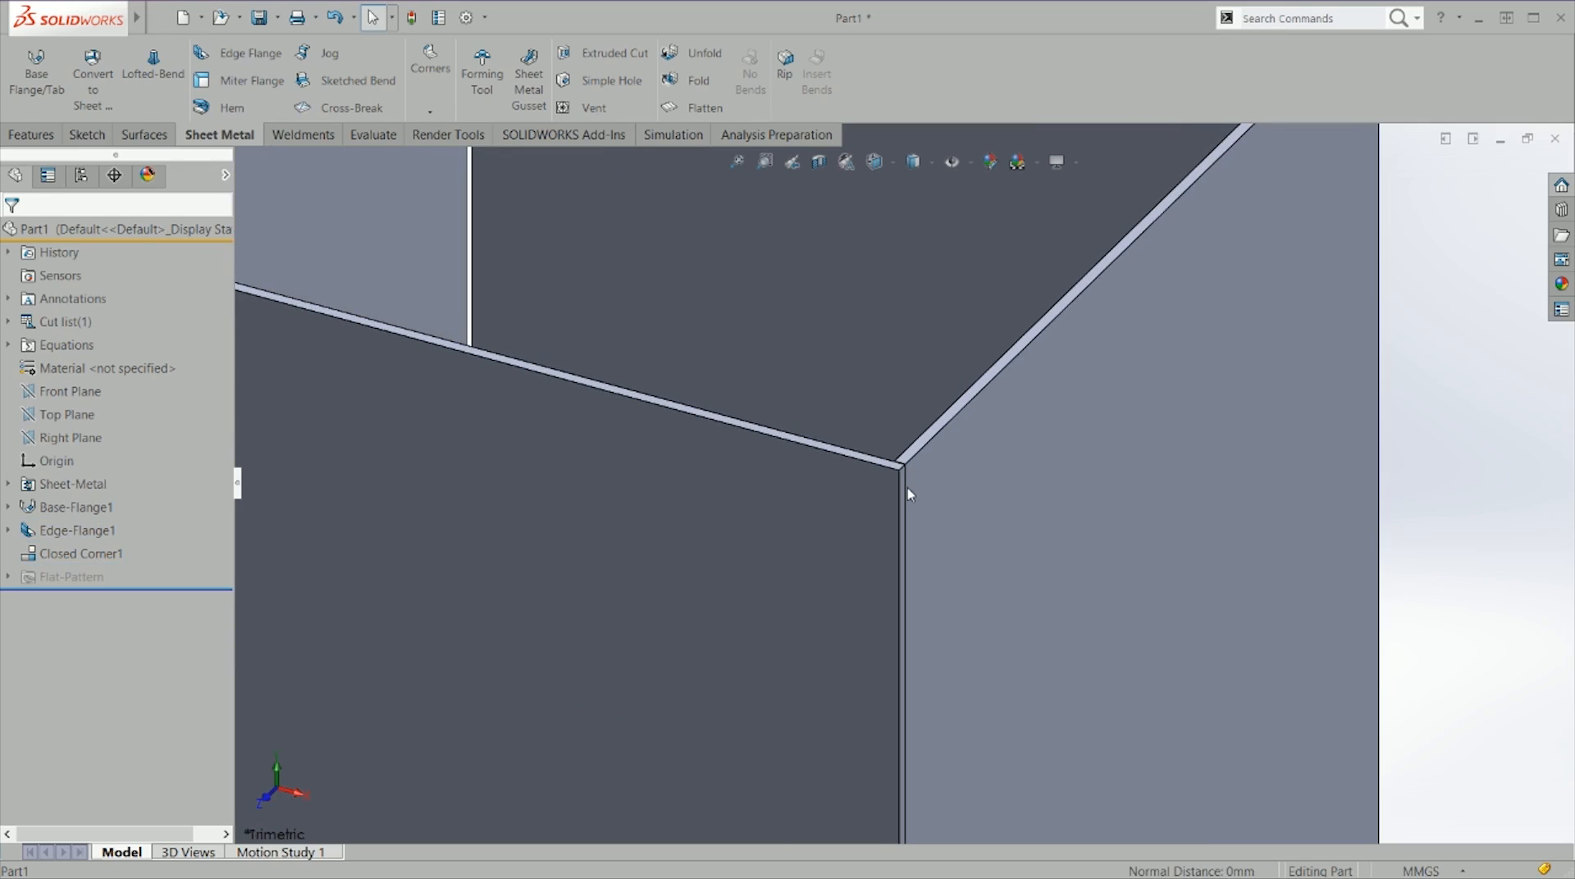
{"action": "scroll", "coordinate": [907, 489], "scroll_direction": "up", "scroll_amount": 3}
{"action": "scroll", "coordinate": [894, 722], "scroll_direction": "down", "scroll_amount": 5}
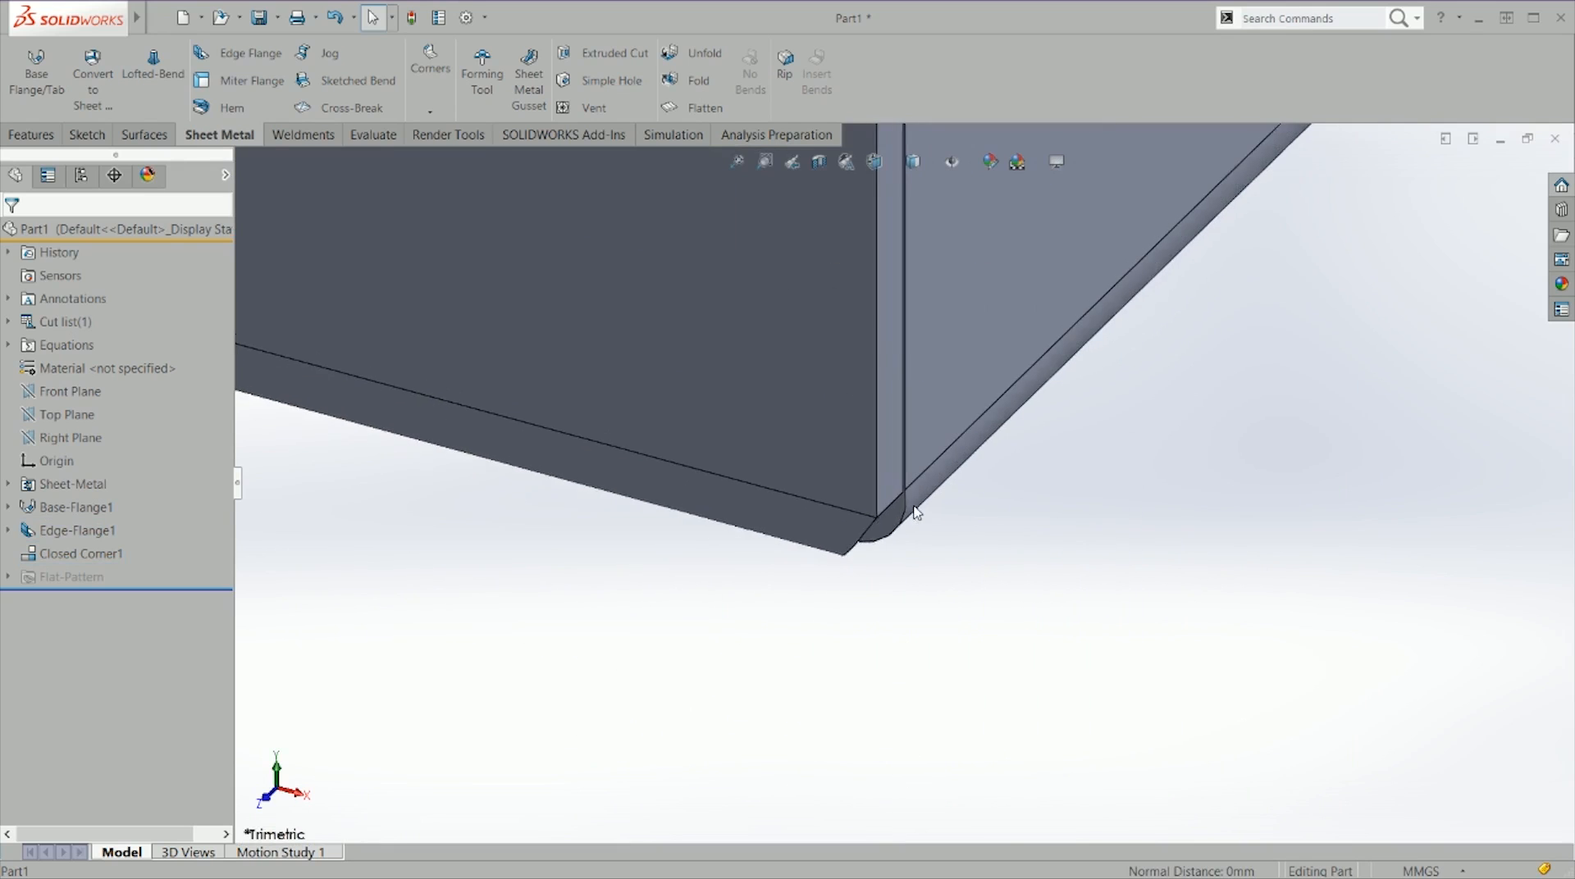
{"action": "scroll", "coordinate": [911, 515], "scroll_direction": "down", "scroll_amount": 6}
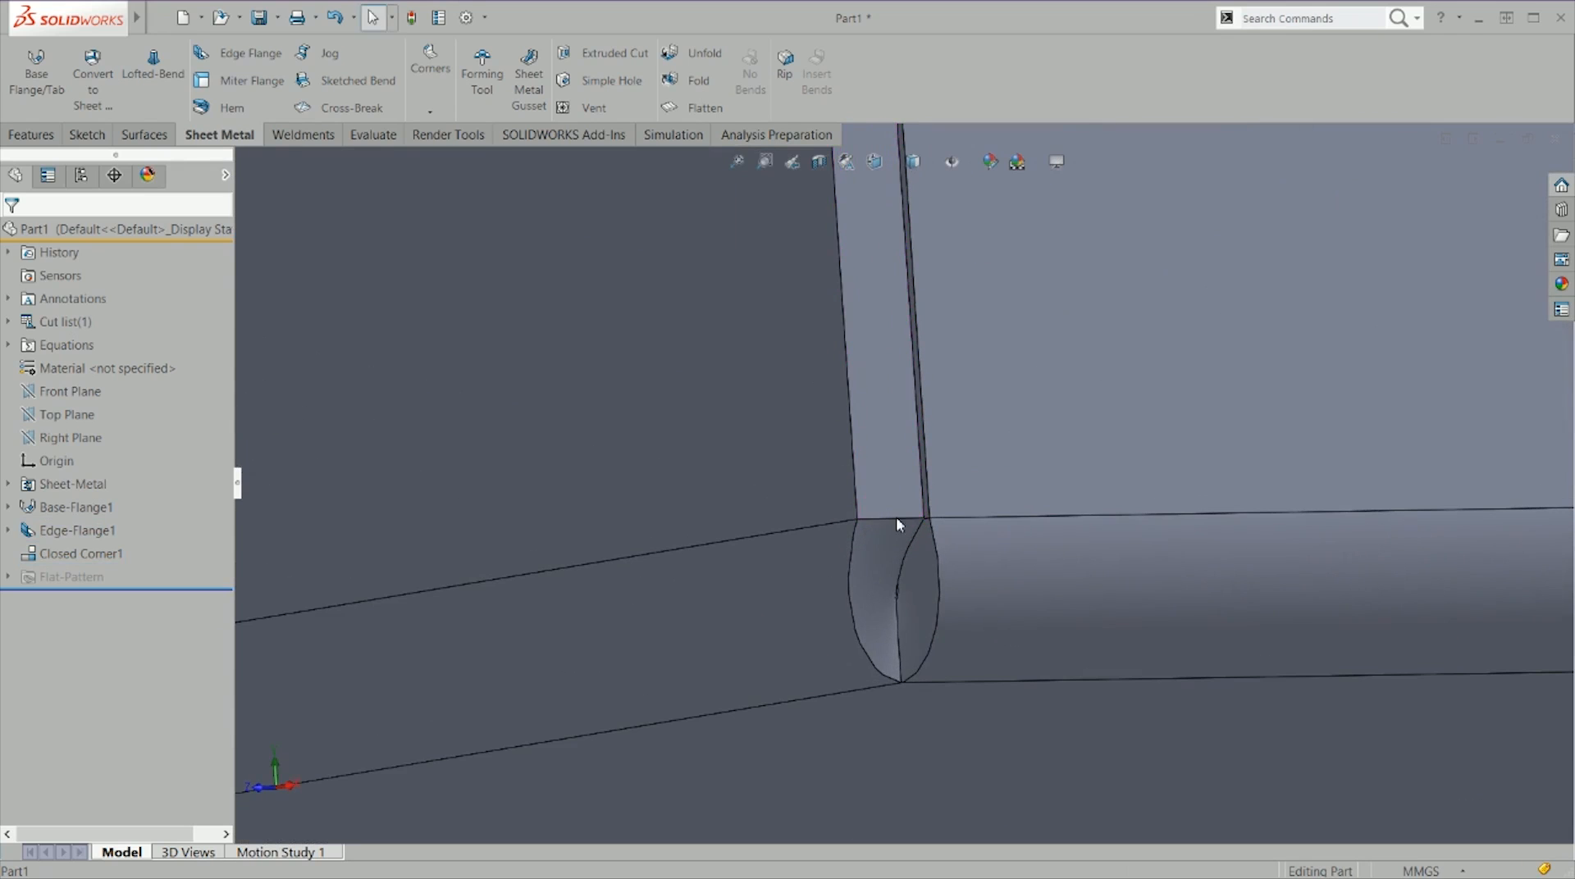
Step: Reopen the closed corner's definition to inspect the bend region at the base of the corner, and close it with the same settings
{"action": "left_click", "coordinate": [119, 562]}
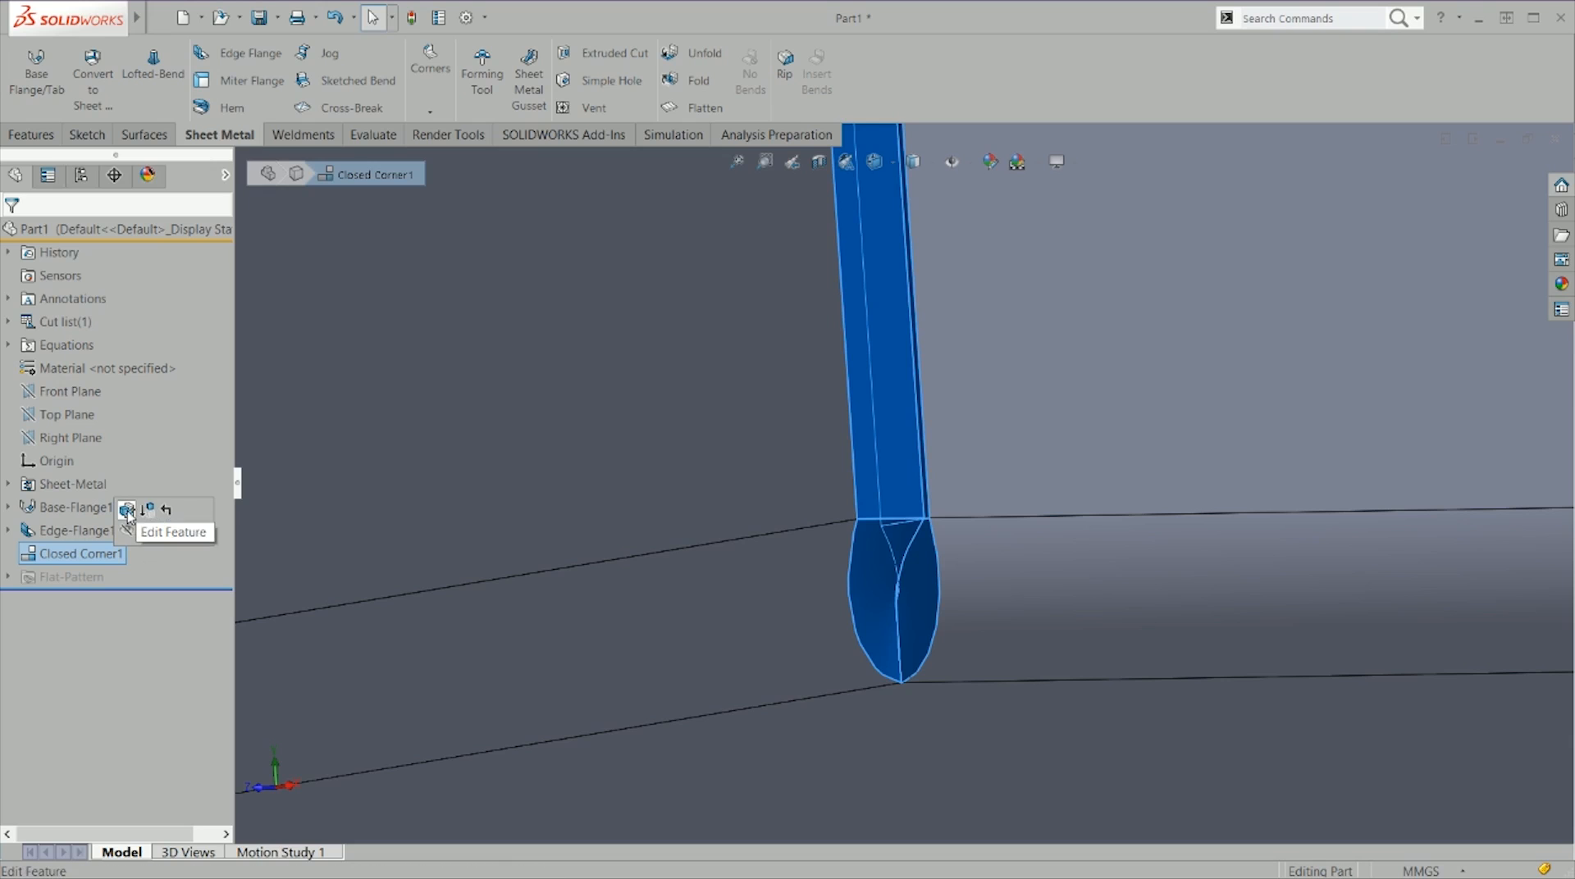
{"action": "left_click", "coordinate": [128, 511]}
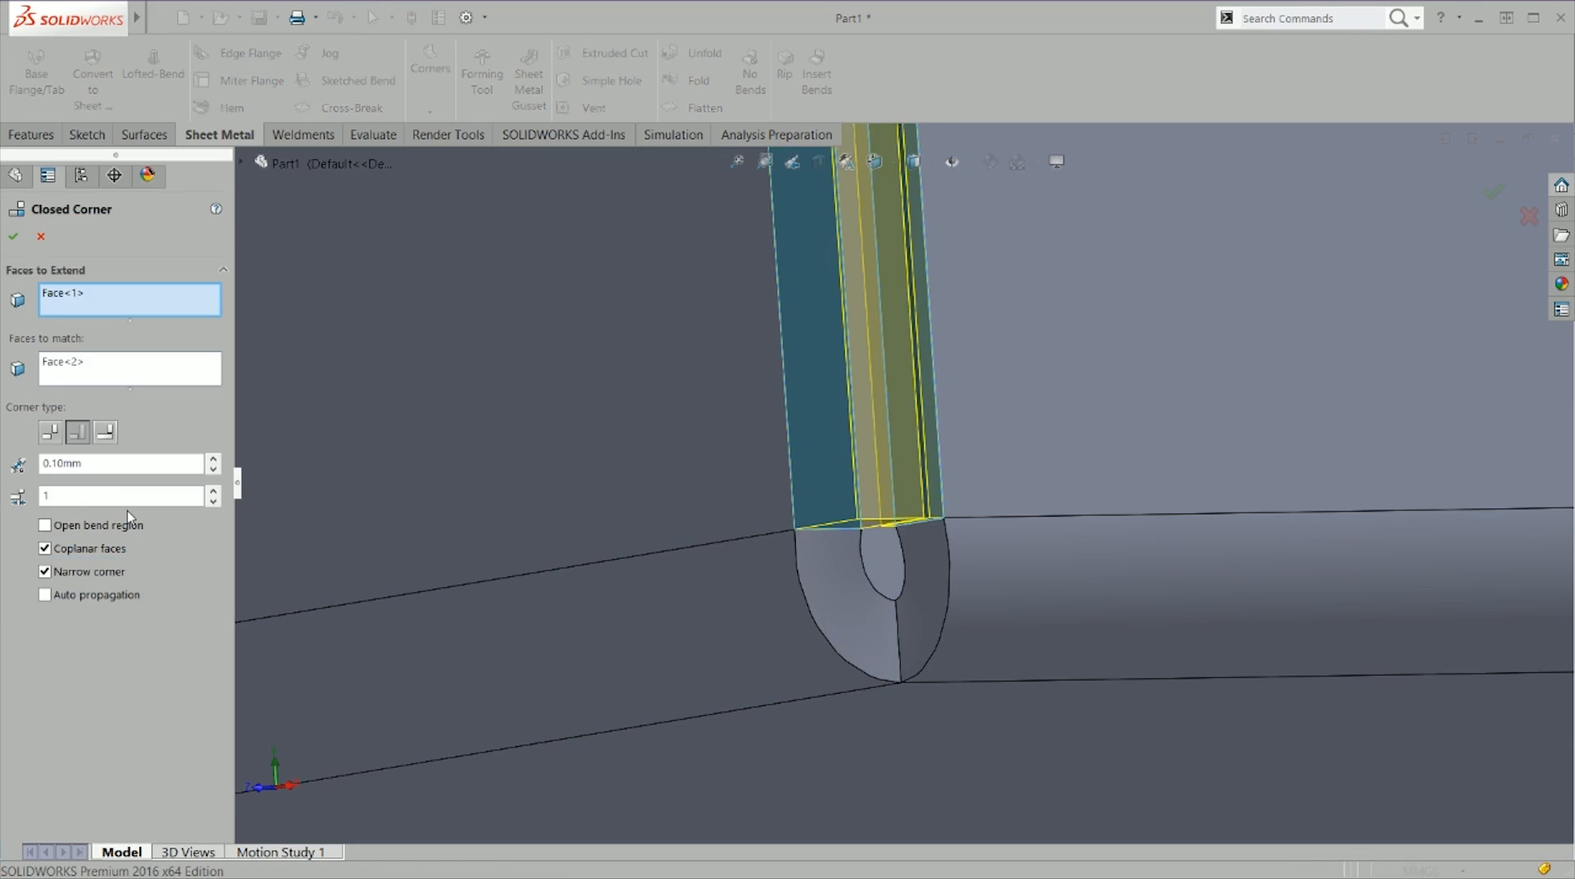
{"action": "scroll", "coordinate": [837, 591], "scroll_direction": "down", "scroll_amount": 2}
{"action": "middle_click_drag", "start_coordinate": [850, 565], "coordinate": [937, 617]}
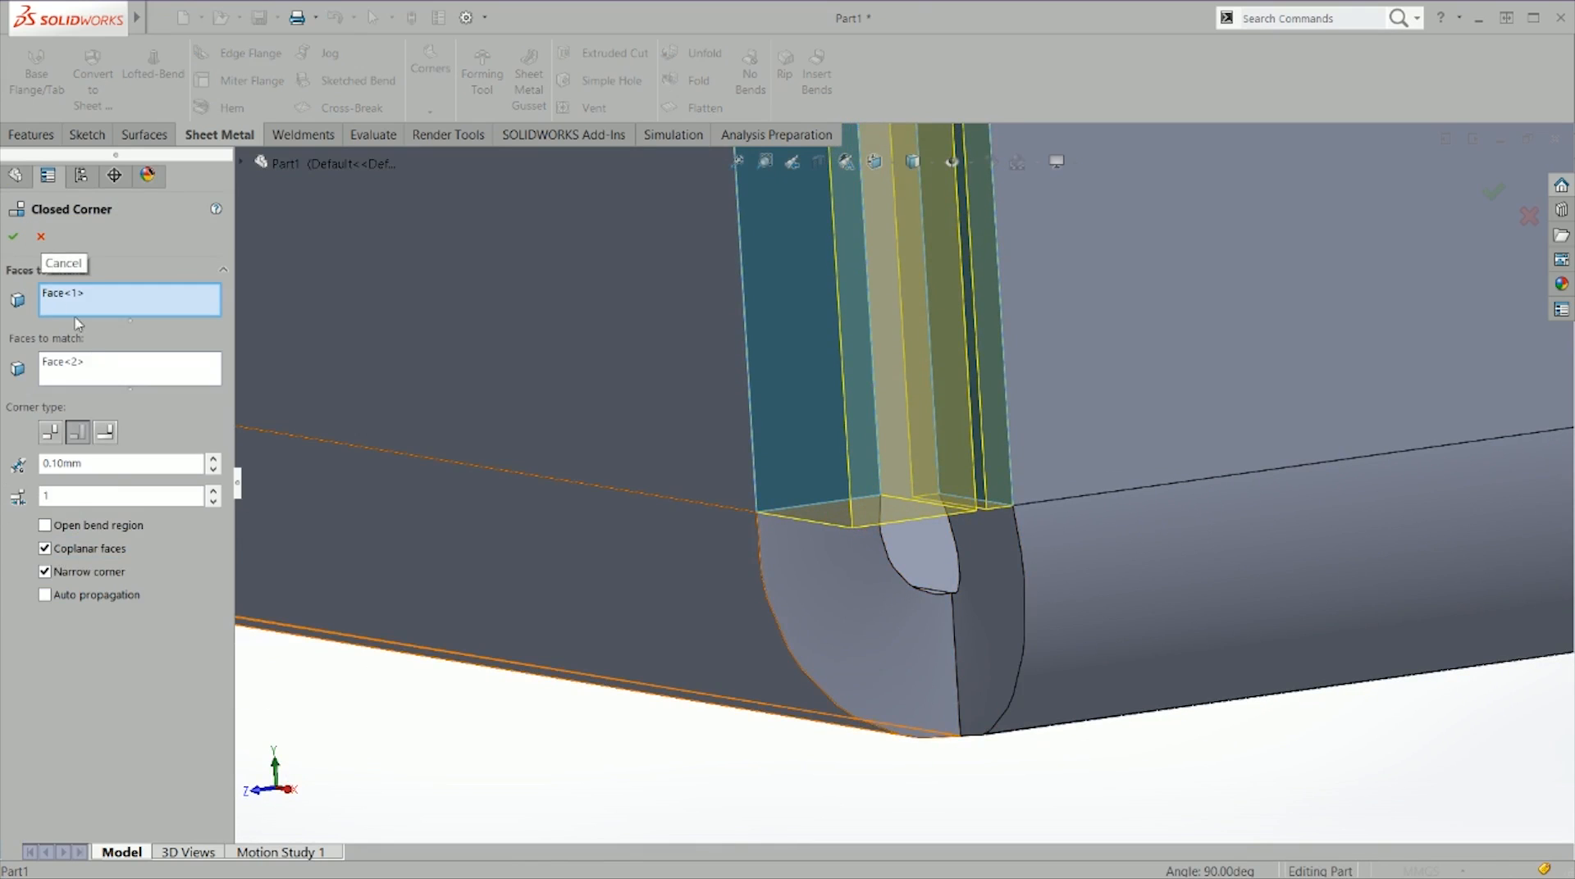
{"action": "left_click", "coordinate": [14, 237]}
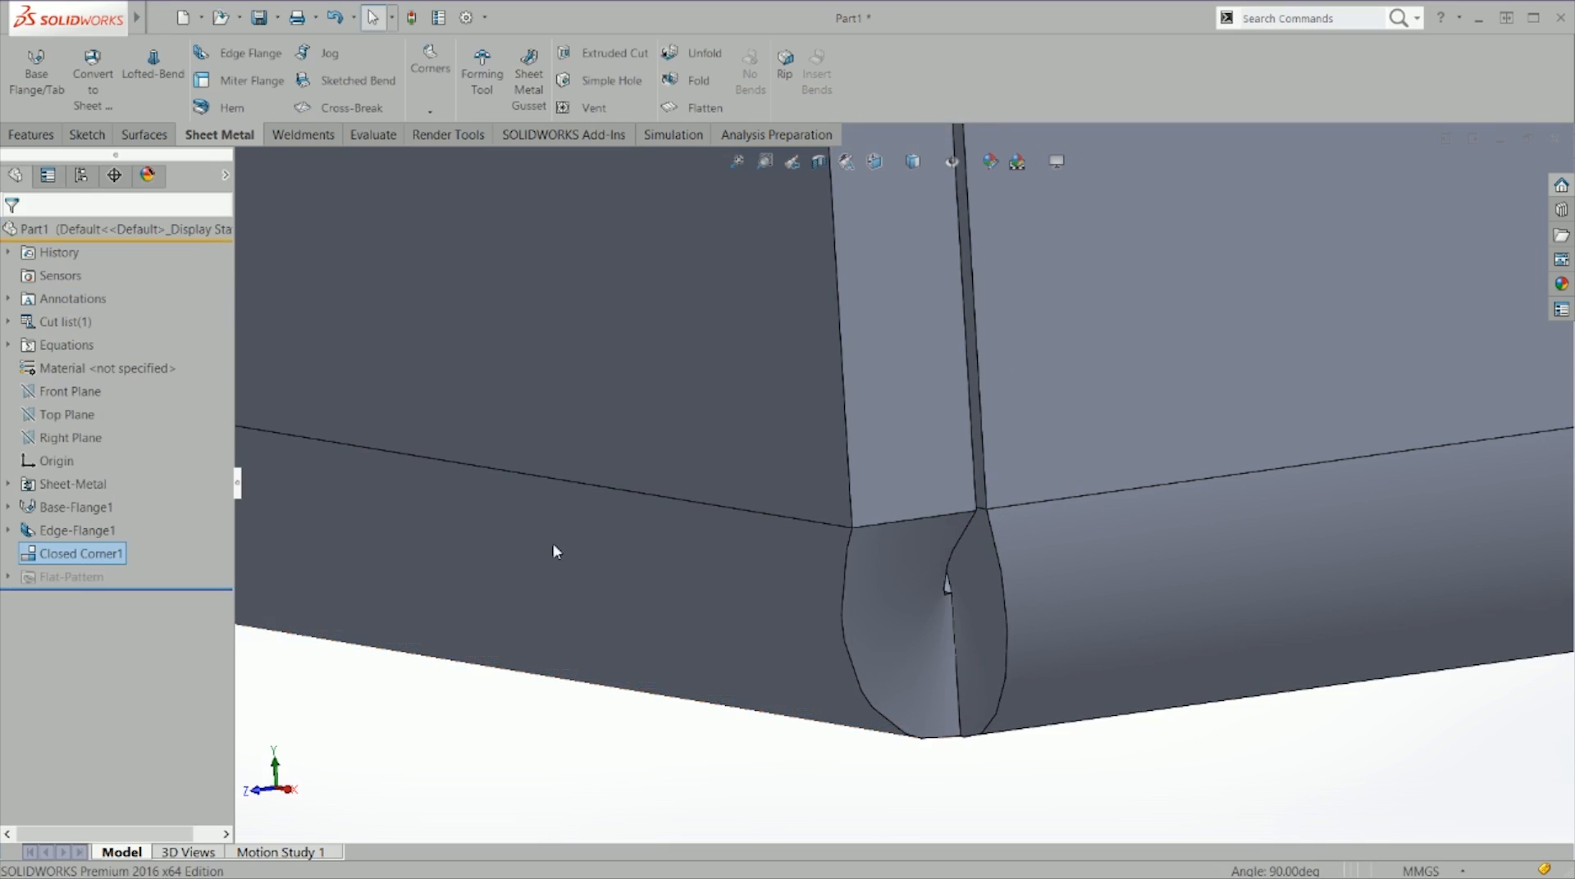
Step: Examine the small bend opening at the base of the closed corner from several angles
{"action": "scroll", "coordinate": [914, 626], "scroll_direction": "down", "scroll_amount": 3}
{"action": "mouse_move", "coordinate": [946, 563]}
{"action": "middle_mouse_down"}
{"action": "mouse_move", "coordinate": [889, 573]}
{"action": "mouse_move", "coordinate": [875, 598]}
{"action": "mouse_move", "coordinate": [925, 545]}
{"action": "middle_mouse_up"}
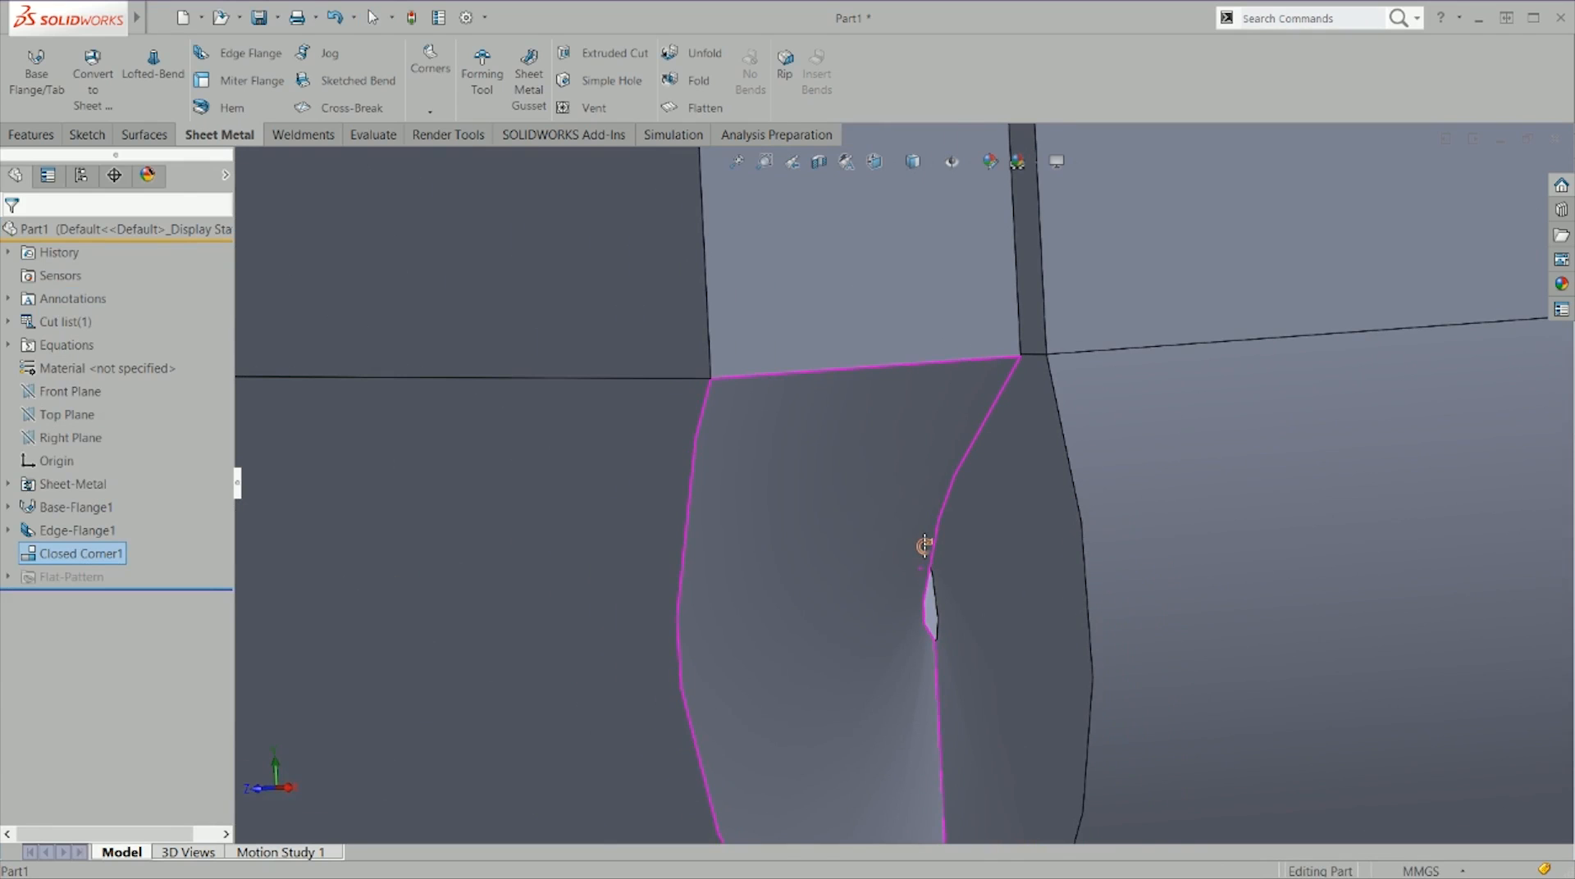
{"action": "middle_click_drag", "start_coordinate": [924, 545], "coordinate": [923, 504]}
{"action": "scroll", "coordinate": [969, 672], "scroll_direction": "up", "scroll_amount": 3}
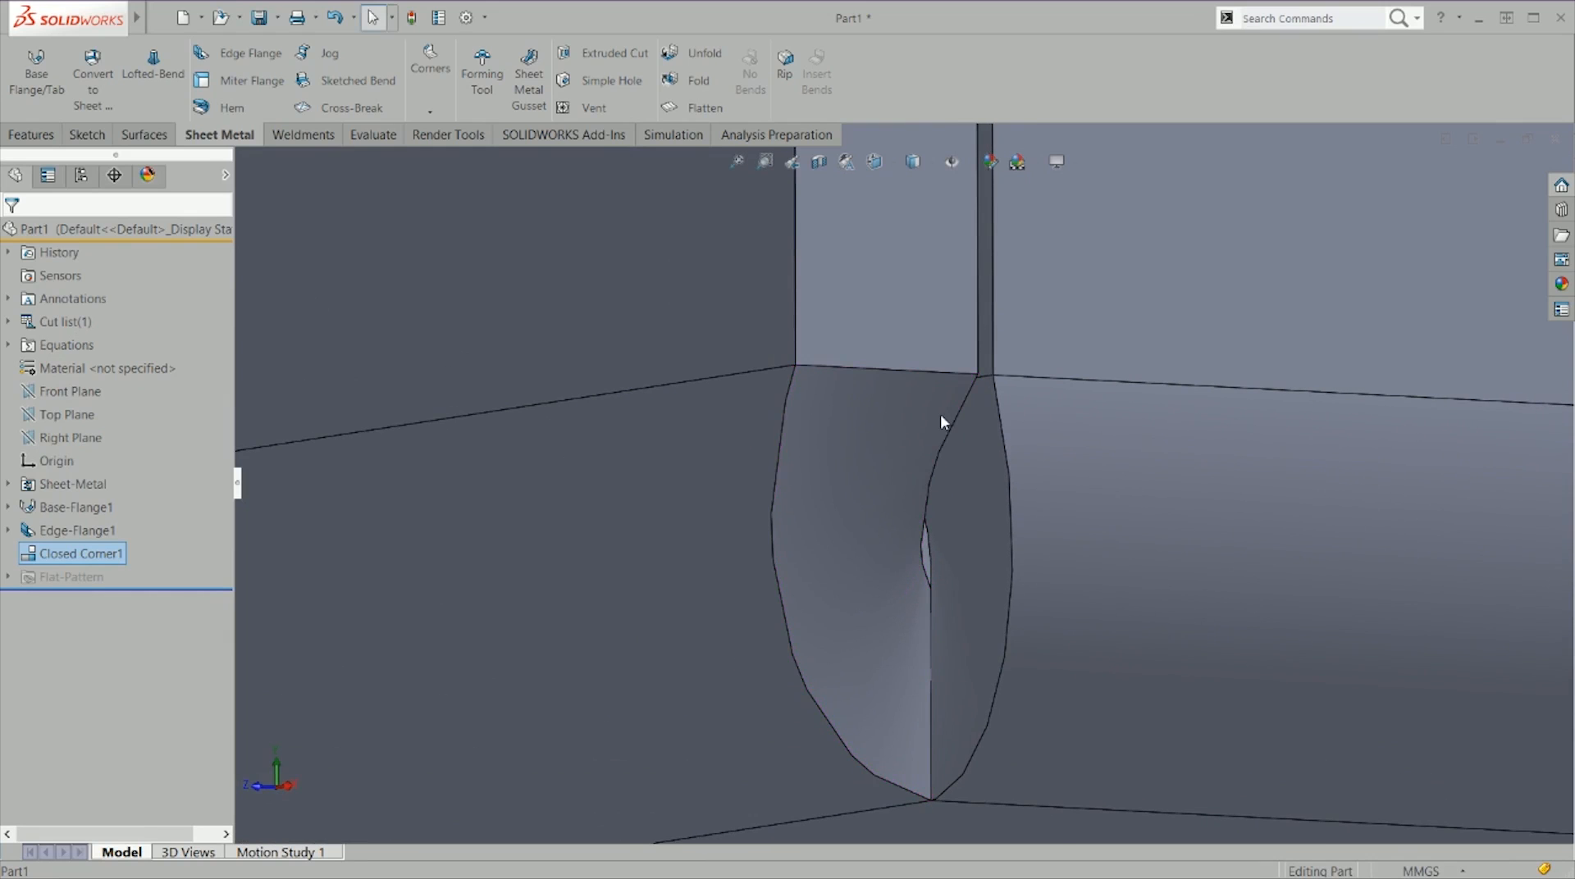
{"action": "scroll", "coordinate": [911, 542], "scroll_direction": "down", "scroll_amount": 5}
{"action": "scroll", "coordinate": [898, 566], "scroll_direction": "up", "scroll_amount": 5}
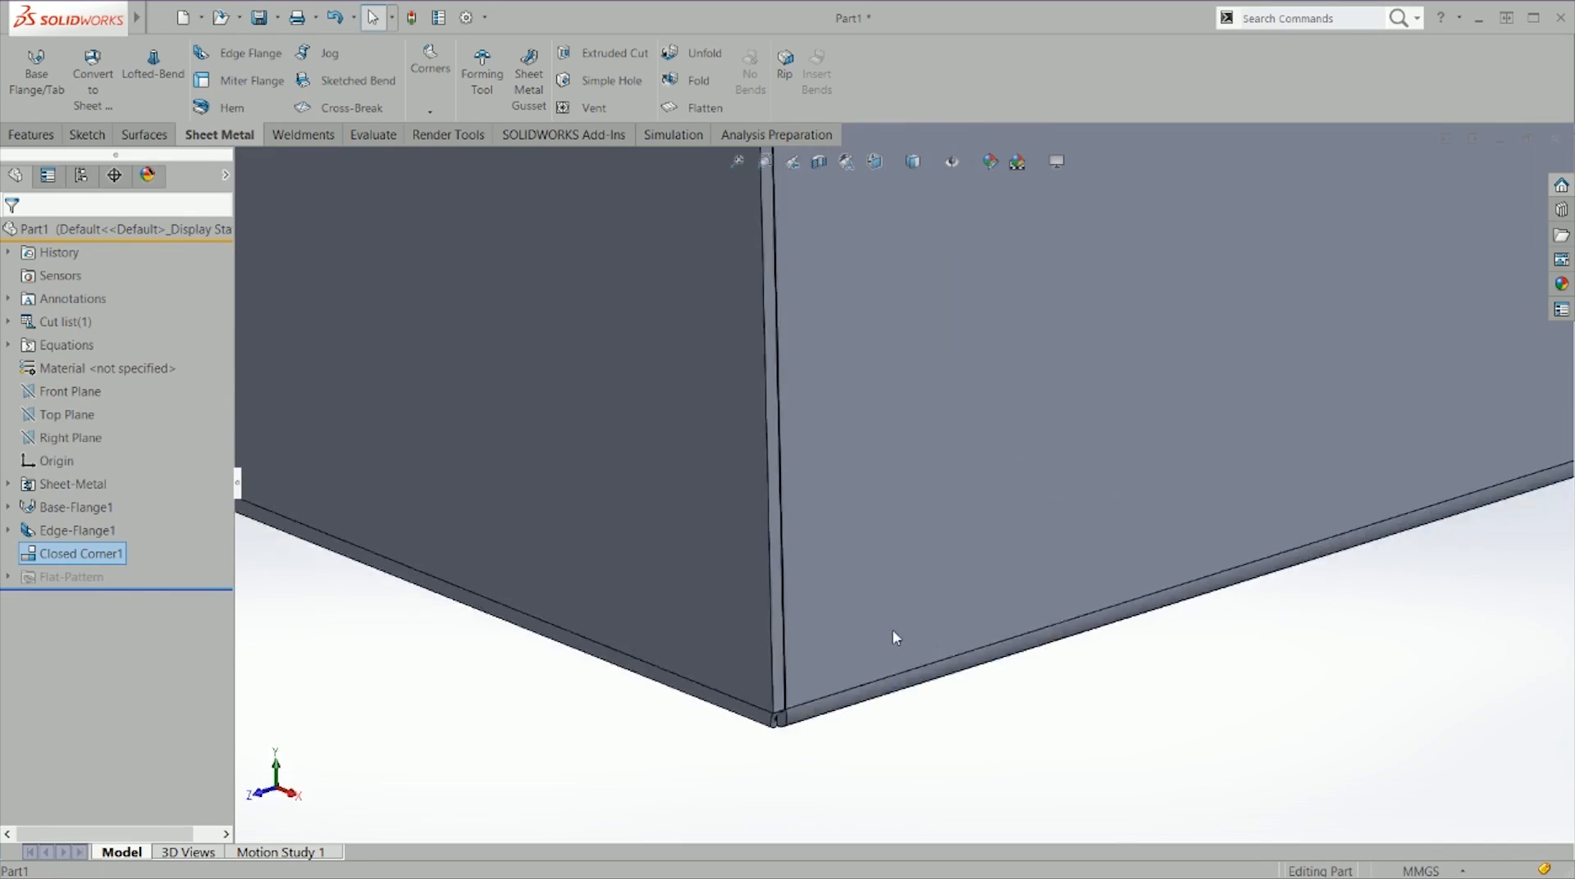
Step: Start another closed corner at an adjacent open vertical corner, choosing the left flange's end face as the face to extend
{"action": "key", "text": "ctrl+7"}
{"action": "middle_click_drag", "start_coordinate": [655, 499], "coordinate": [464, 499]}
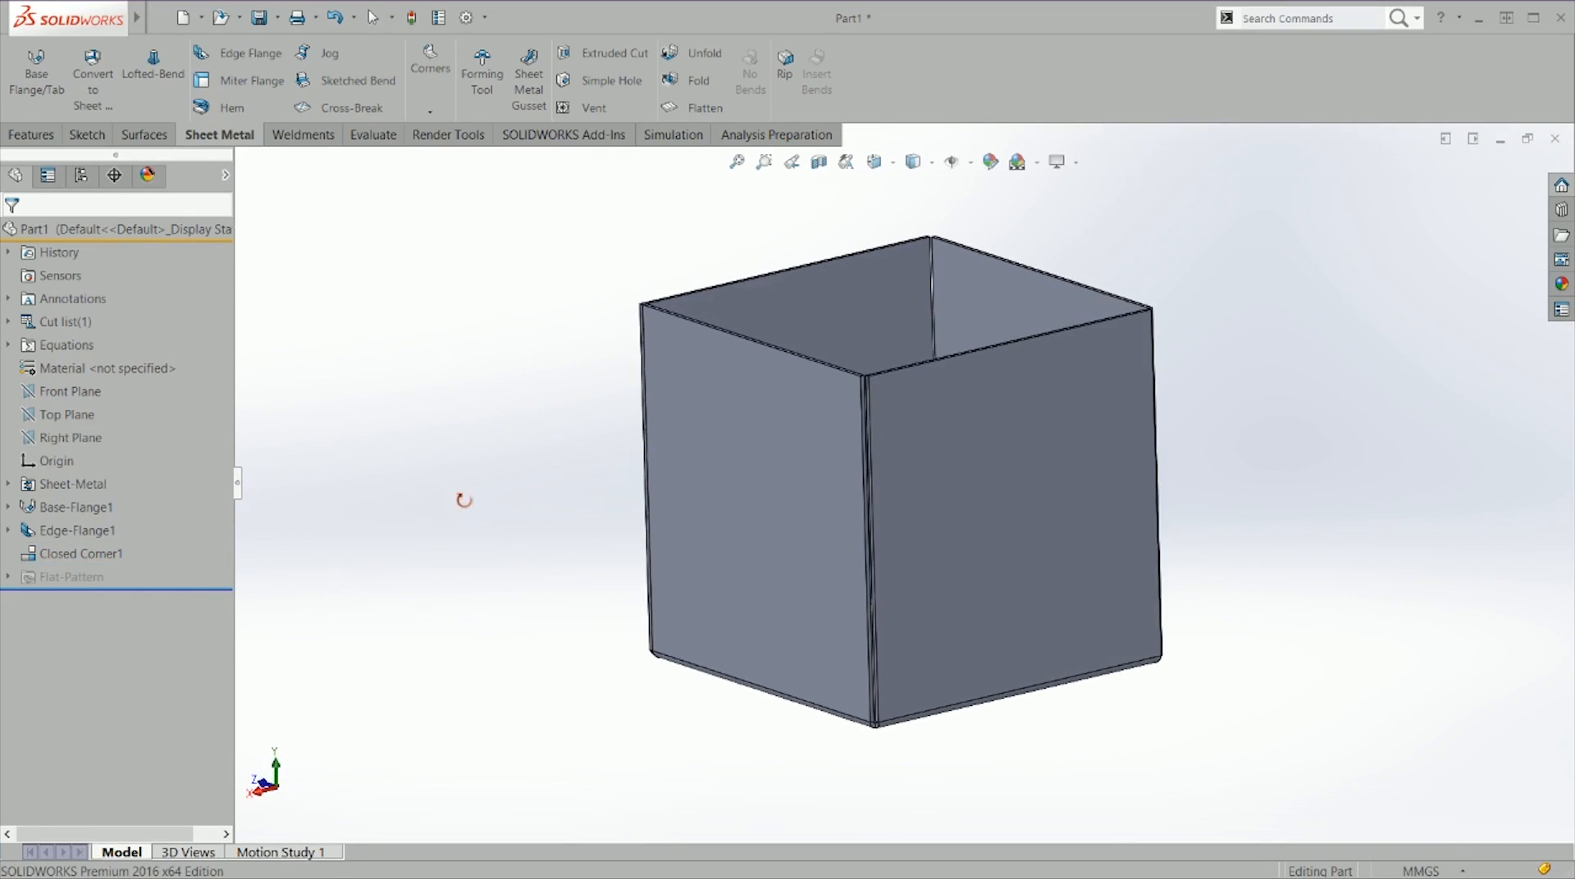
{"action": "left_click", "coordinate": [430, 82]}
{"action": "left_click", "coordinate": [470, 134]}
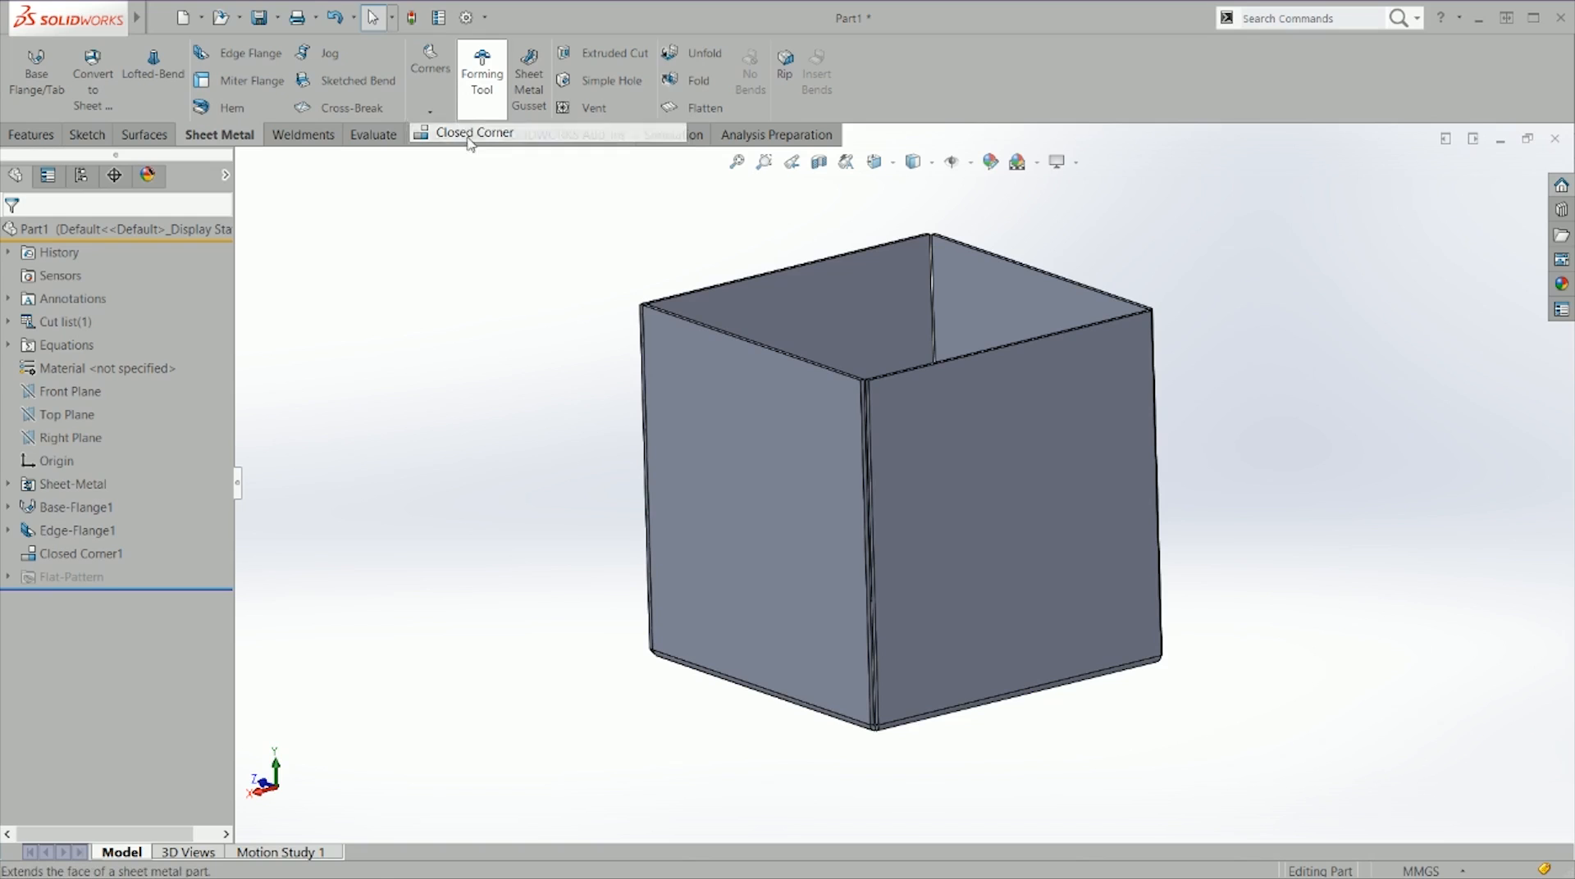
{"action": "scroll", "coordinate": [695, 359], "scroll_direction": "down", "scroll_amount": 5}
{"action": "scroll", "coordinate": [1250, 411], "scroll_direction": "down", "scroll_amount": 5}
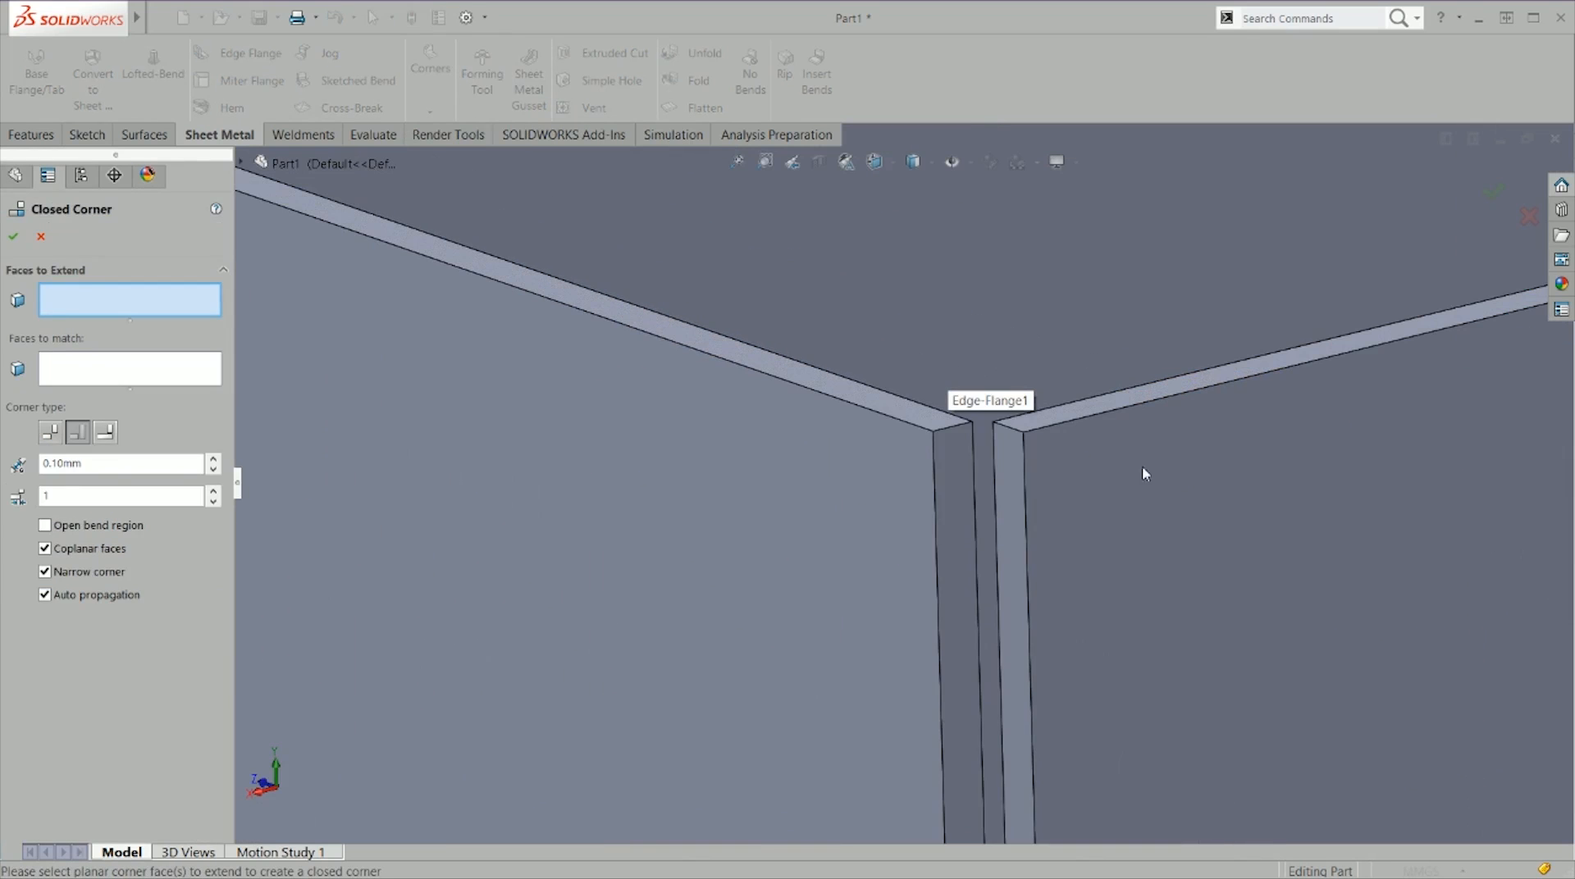
{"action": "left_click", "coordinate": [961, 442]}
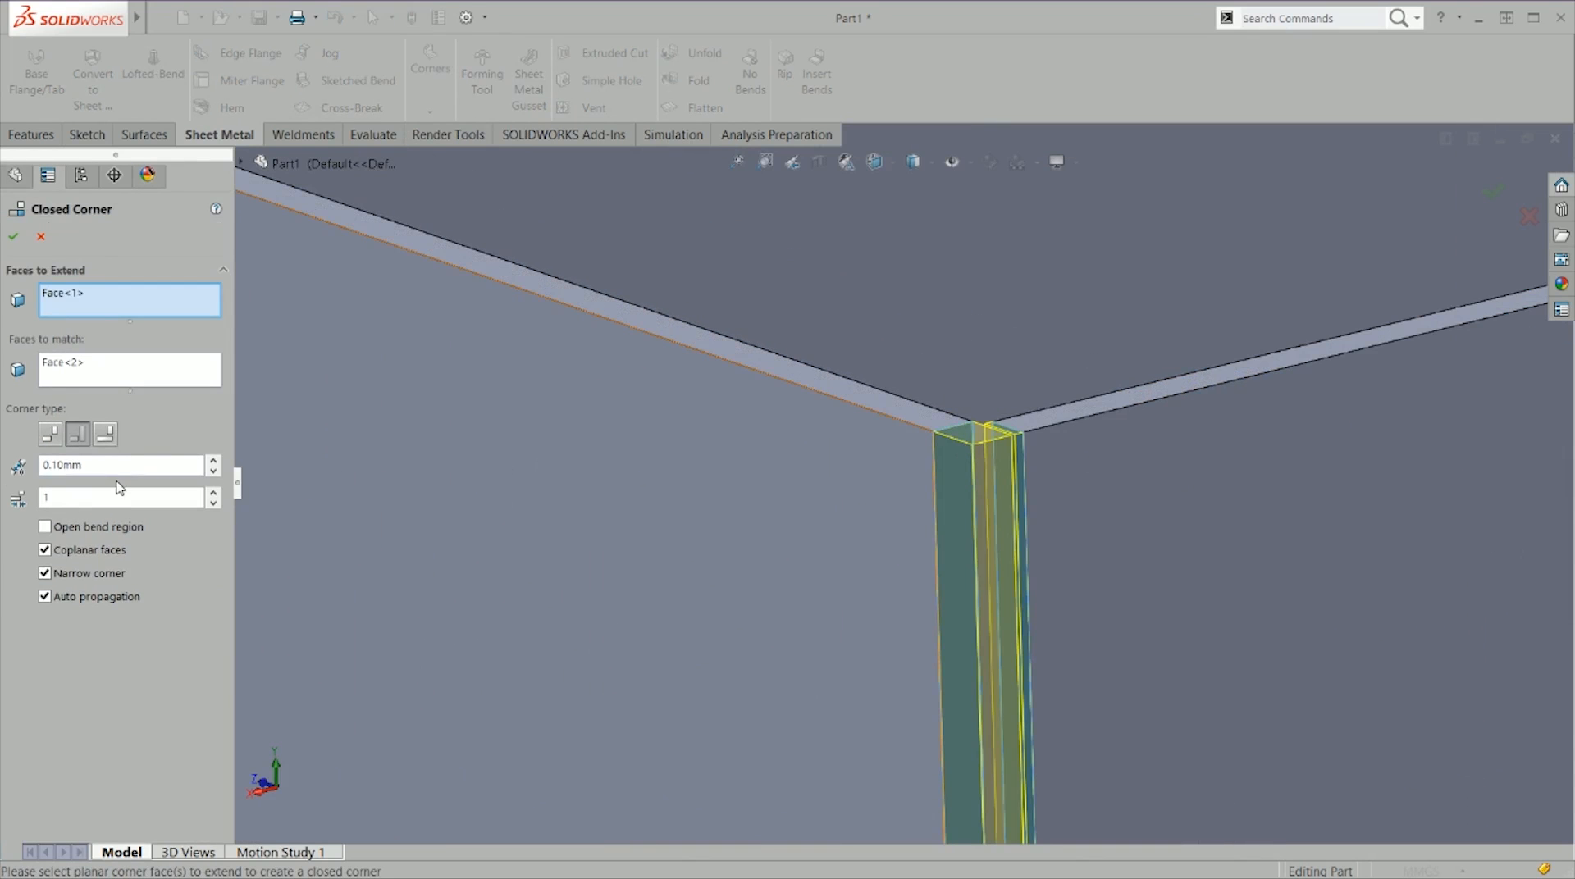
Step: Try the Underlap corner type for the new closed corner, and set it back to Overlap
{"action": "left_click", "coordinate": [105, 436]}
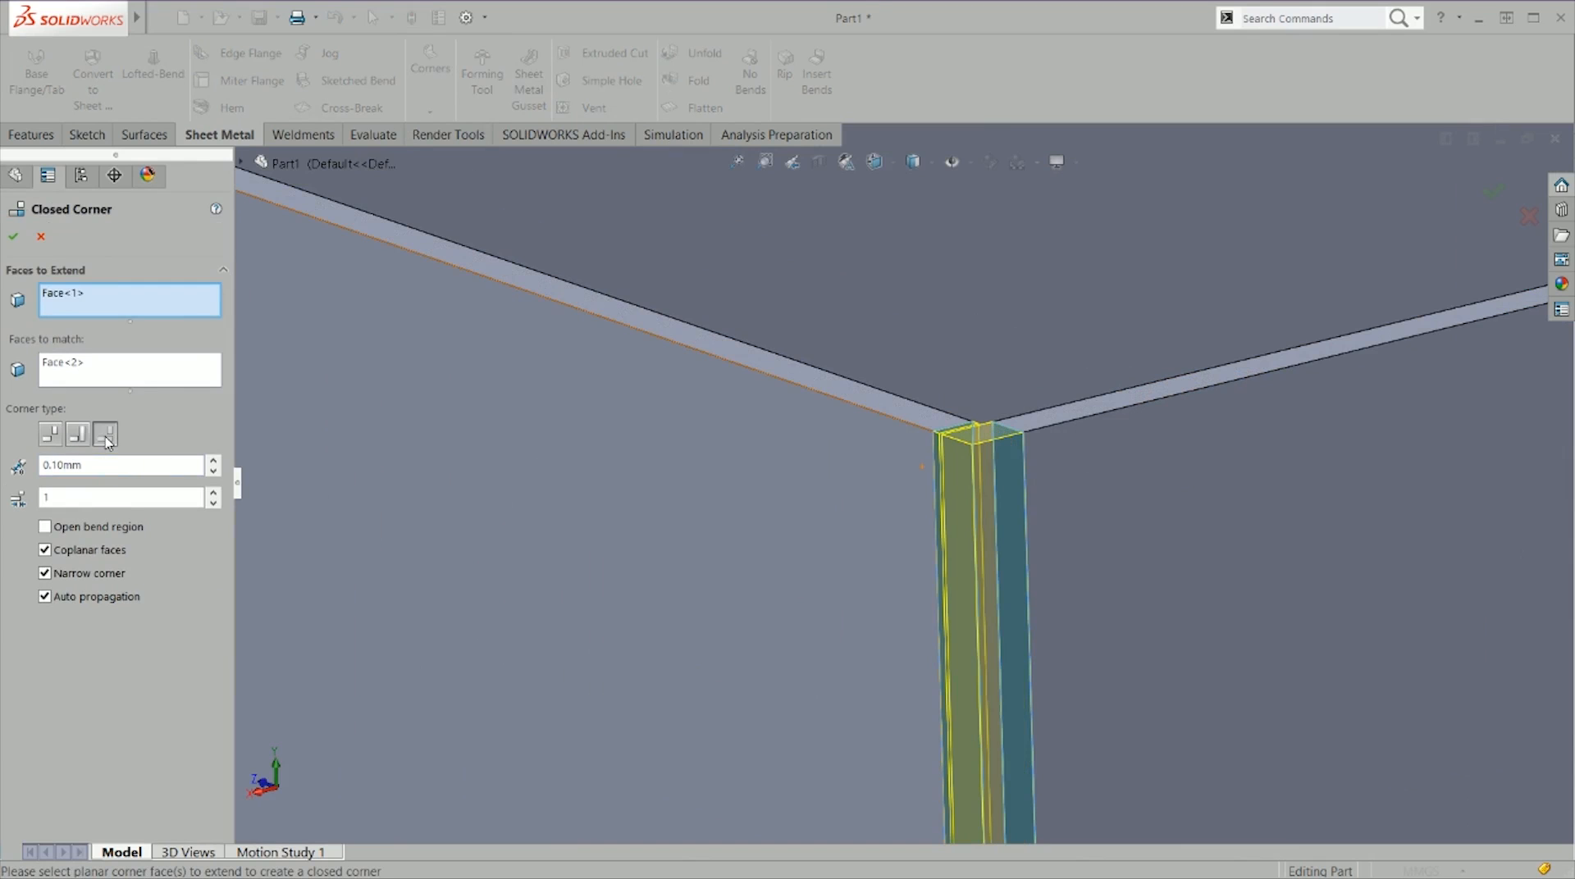
{"action": "left_click", "coordinate": [78, 434]}
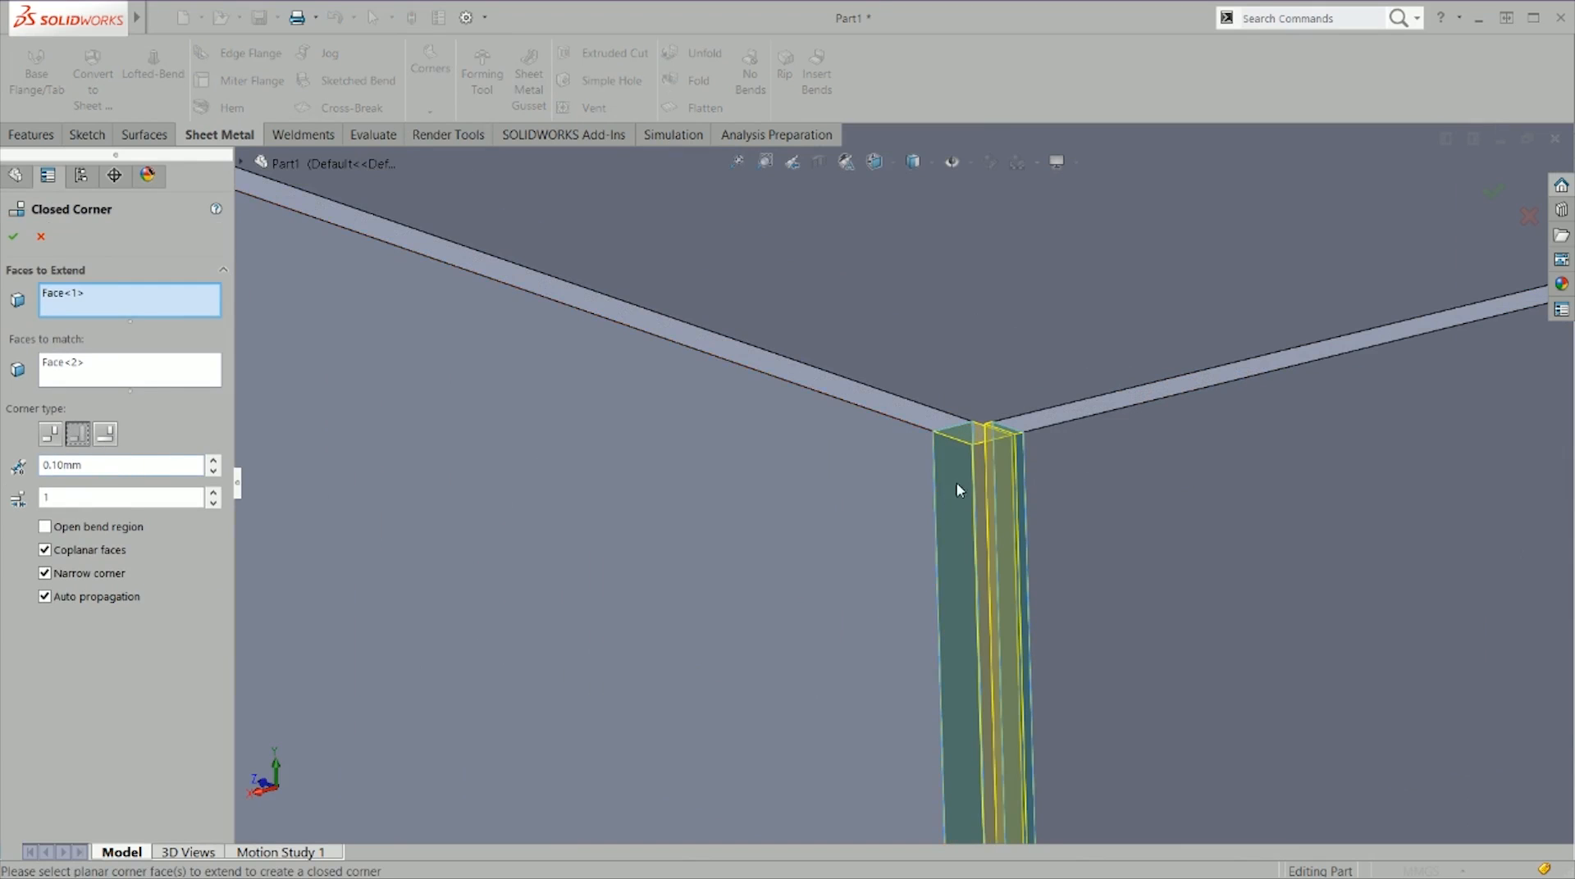
{"action": "scroll", "coordinate": [959, 490], "scroll_direction": "down", "scroll_amount": 3}
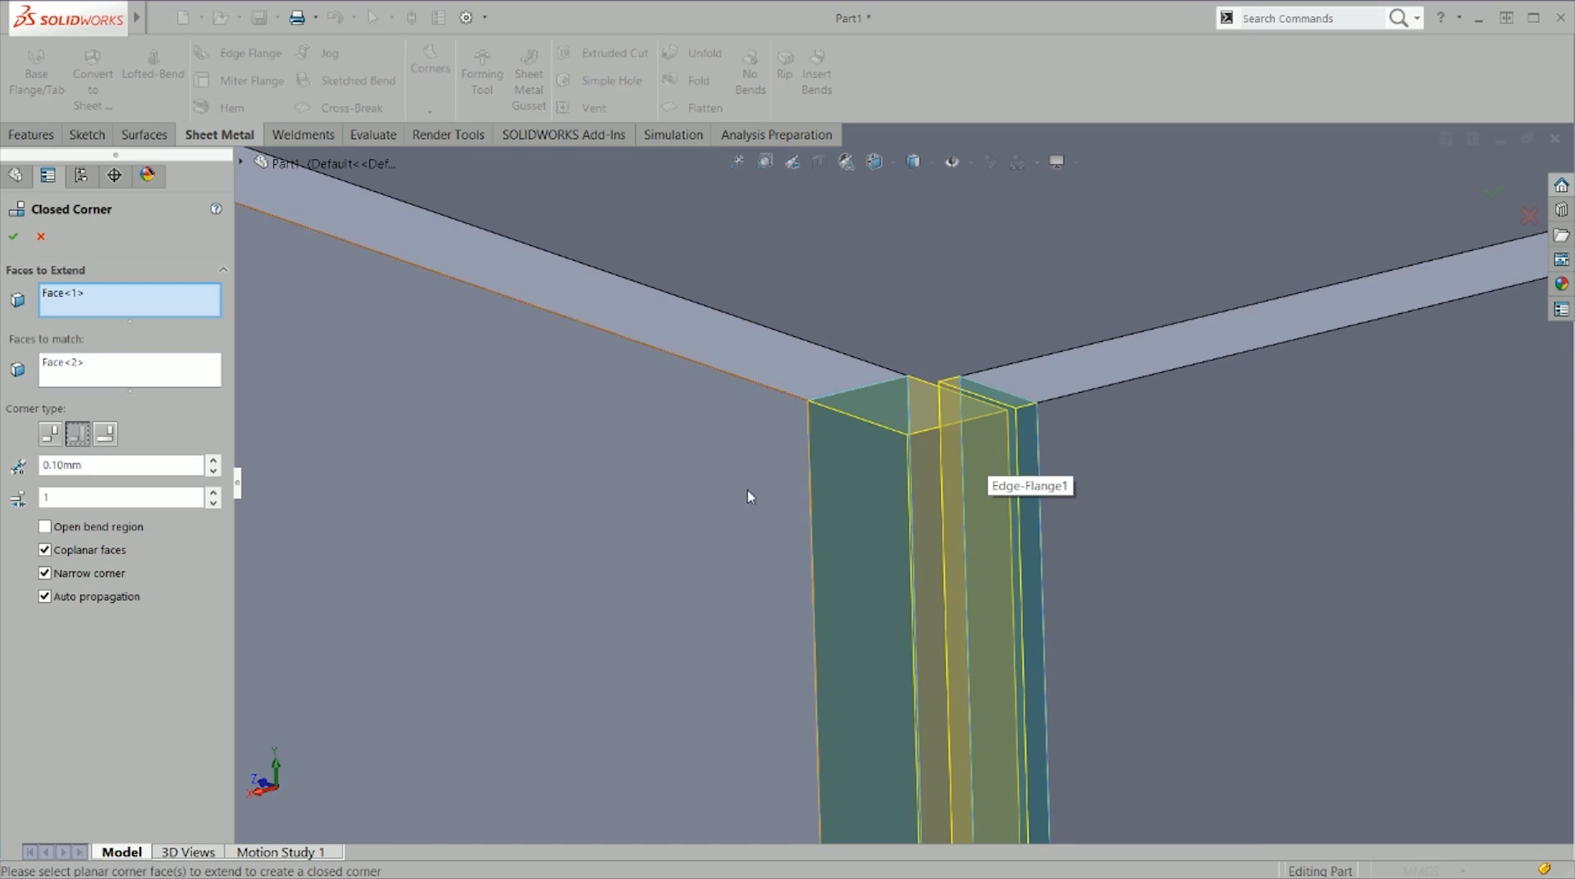
Step: Try the Butt corner type, return to Overlap with Open bend region enabled, and create the closed corner
{"action": "left_click", "coordinate": [50, 435]}
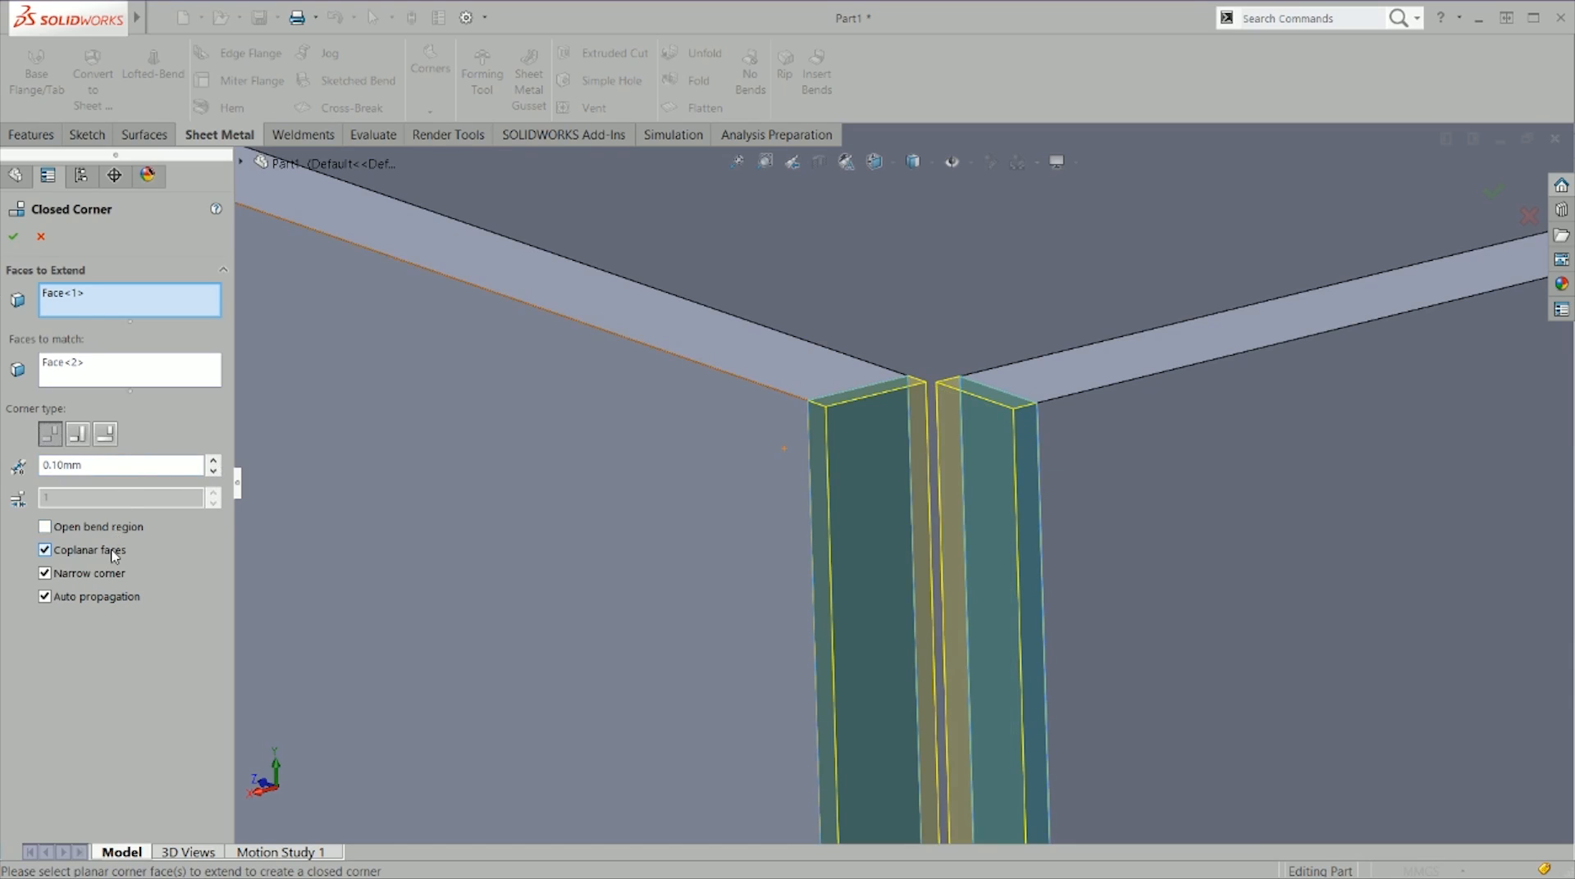
{"action": "scroll", "coordinate": [430, 489], "scroll_direction": "up", "scroll_amount": 4}
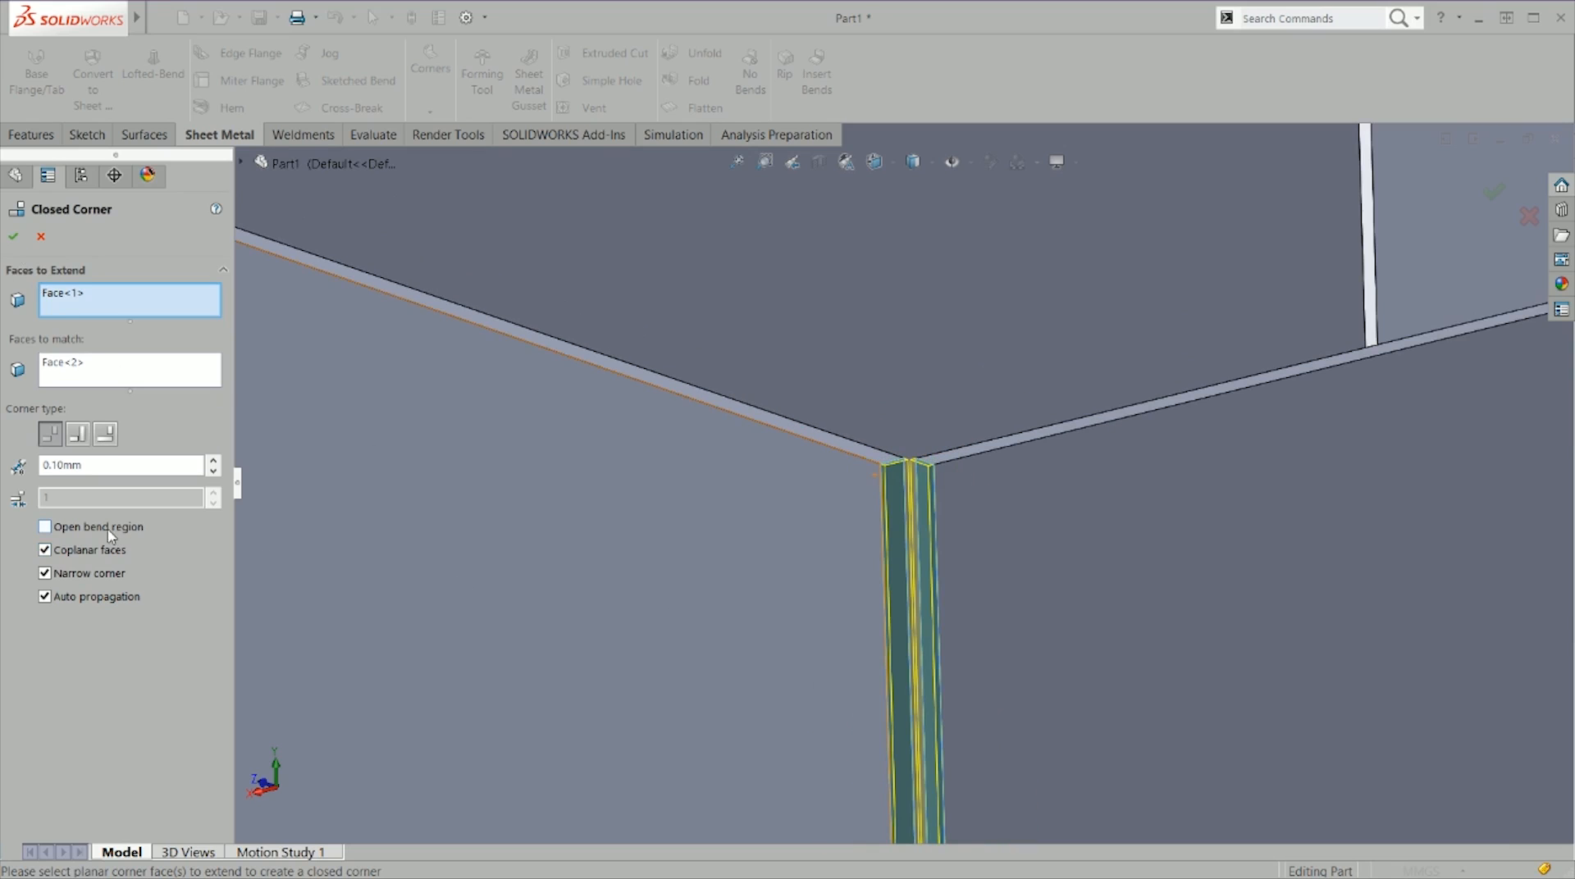
{"action": "left_click", "coordinate": [78, 433]}
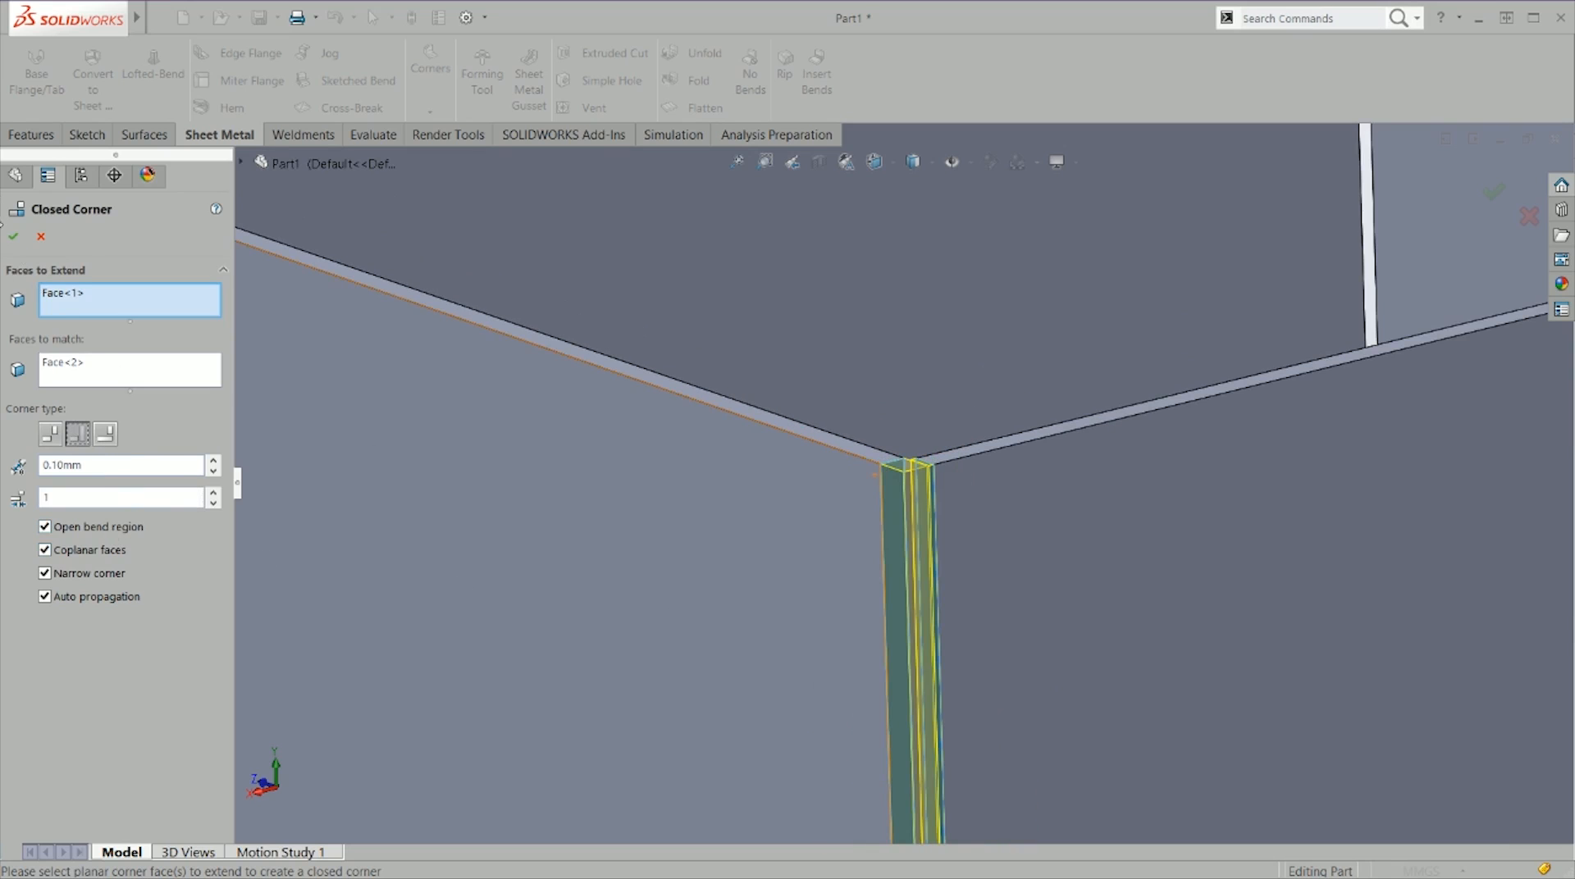
{"action": "key", "text": "Return"}
Step: Examine the open bend region at the base of the new closed corner from several angles
{"action": "scroll", "coordinate": [923, 624], "scroll_direction": "up", "scroll_amount": 5}
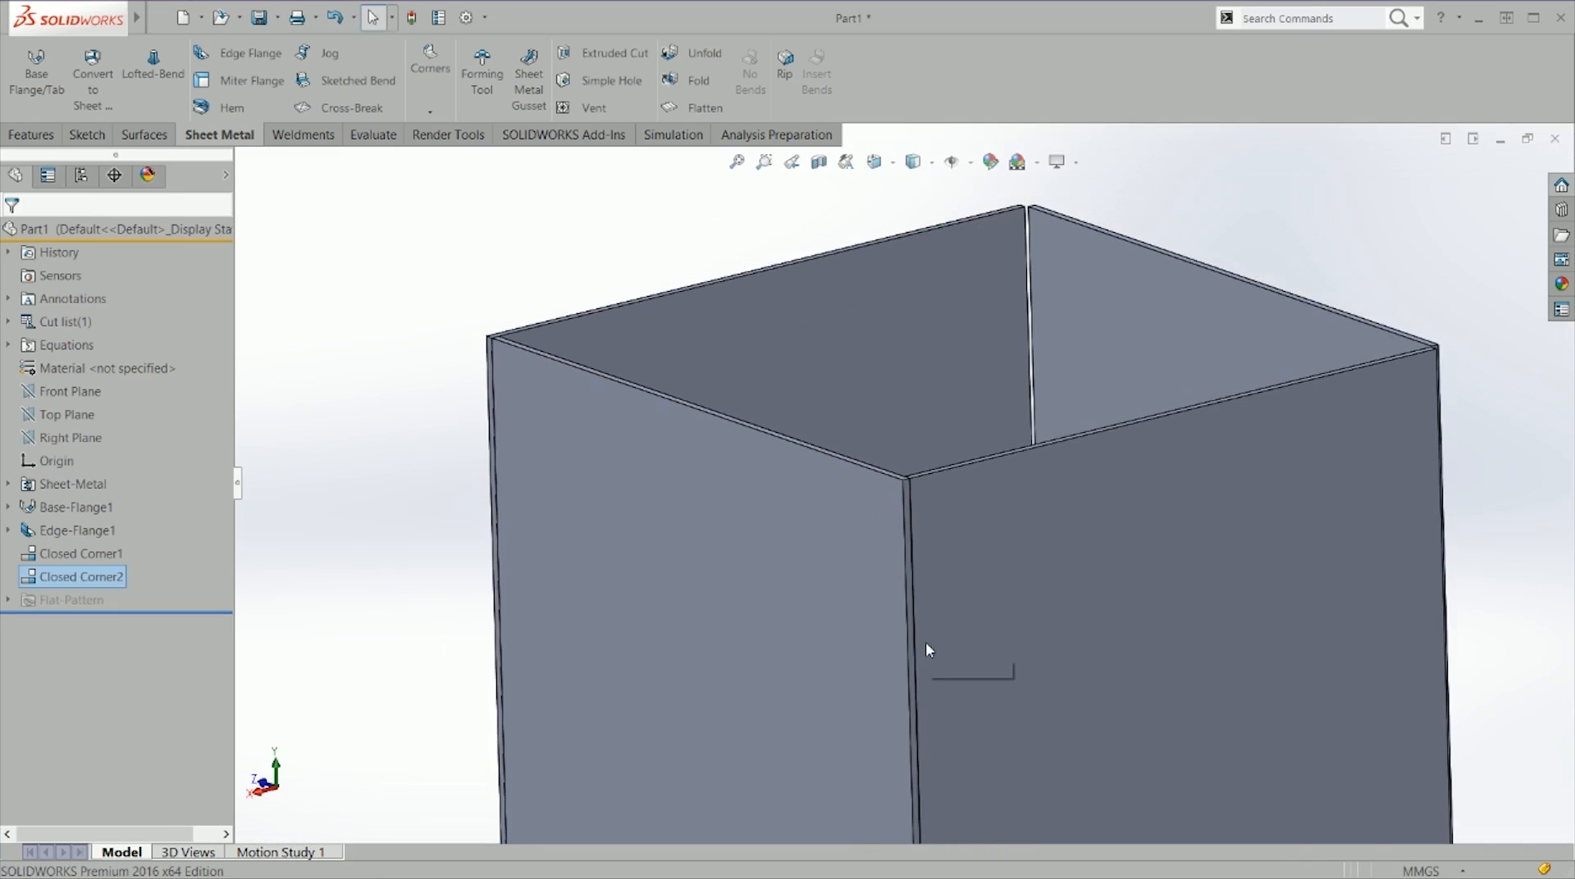
{"action": "scroll", "coordinate": [927, 651], "scroll_direction": "up", "scroll_amount": 5}
{"action": "scroll", "coordinate": [936, 684], "scroll_direction": "down", "scroll_amount": 8}
{"action": "middle_click_drag", "start_coordinate": [747, 471], "coordinate": [739, 396]}
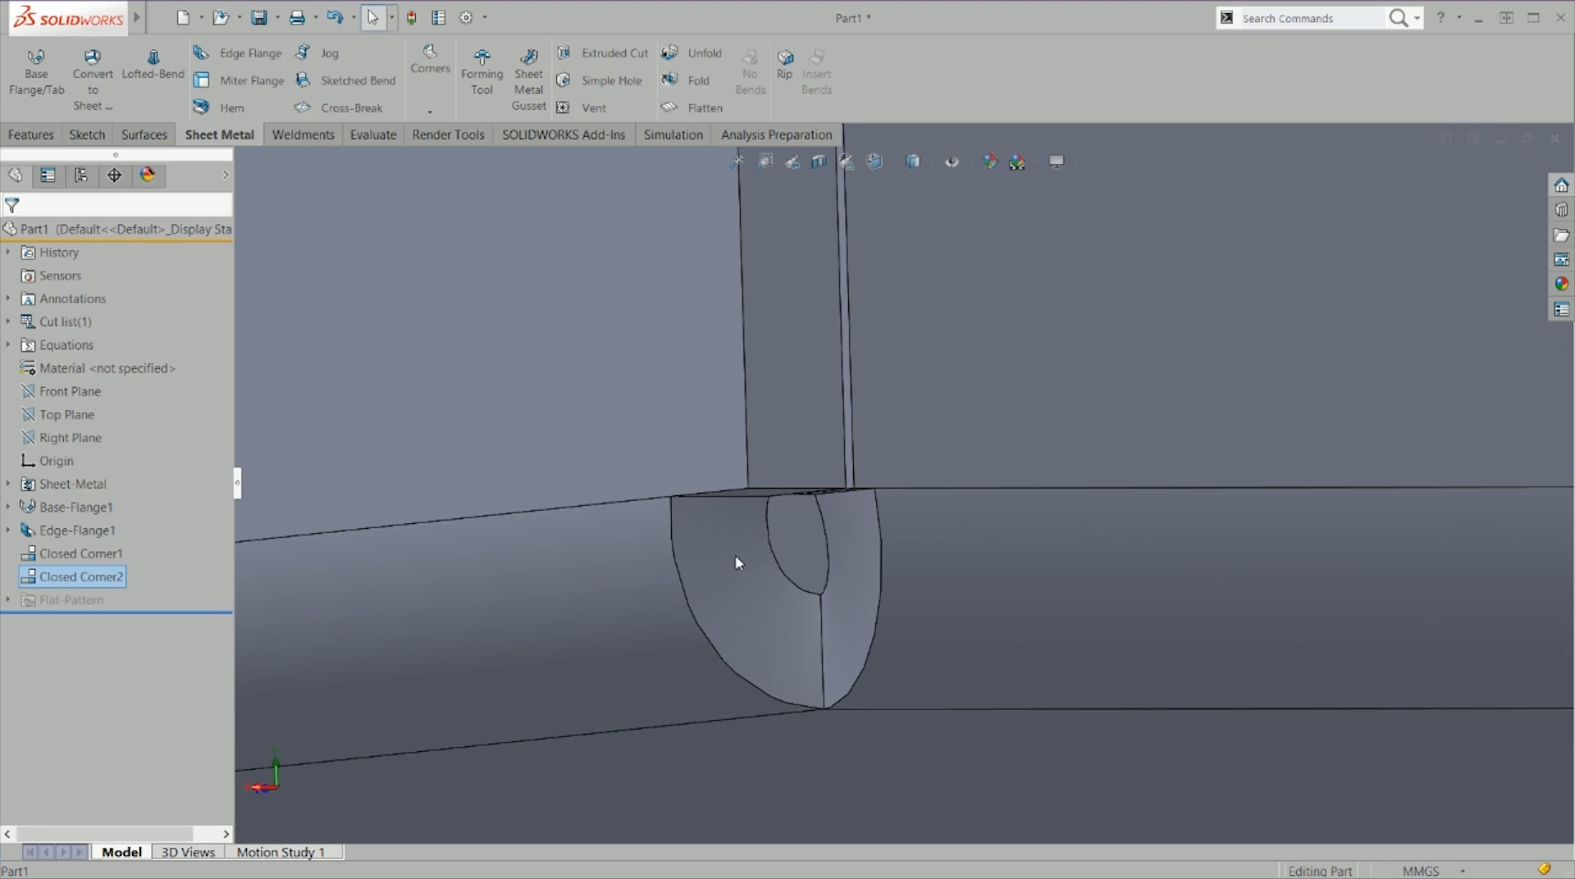
{"action": "middle_click_drag", "start_coordinate": [742, 545], "coordinate": [745, 461]}
{"action": "scroll", "coordinate": [760, 532], "scroll_direction": "up", "scroll_amount": 9}
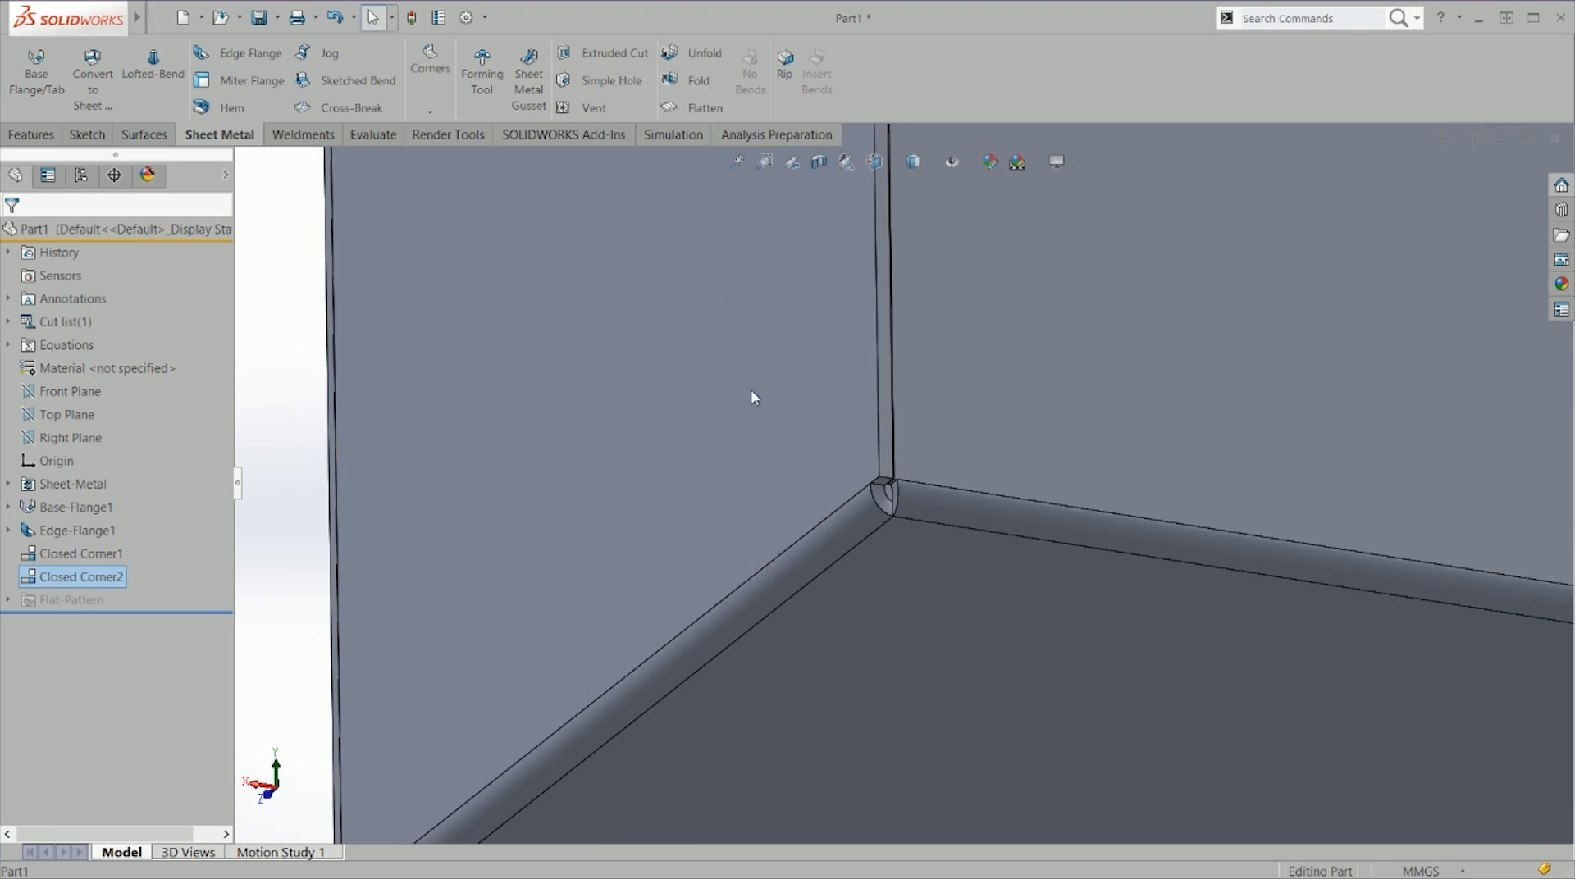
Step: Flatten the part to inspect the relief shape at the closed corner, and fold the box back up
{"action": "left_click", "coordinate": [703, 111]}
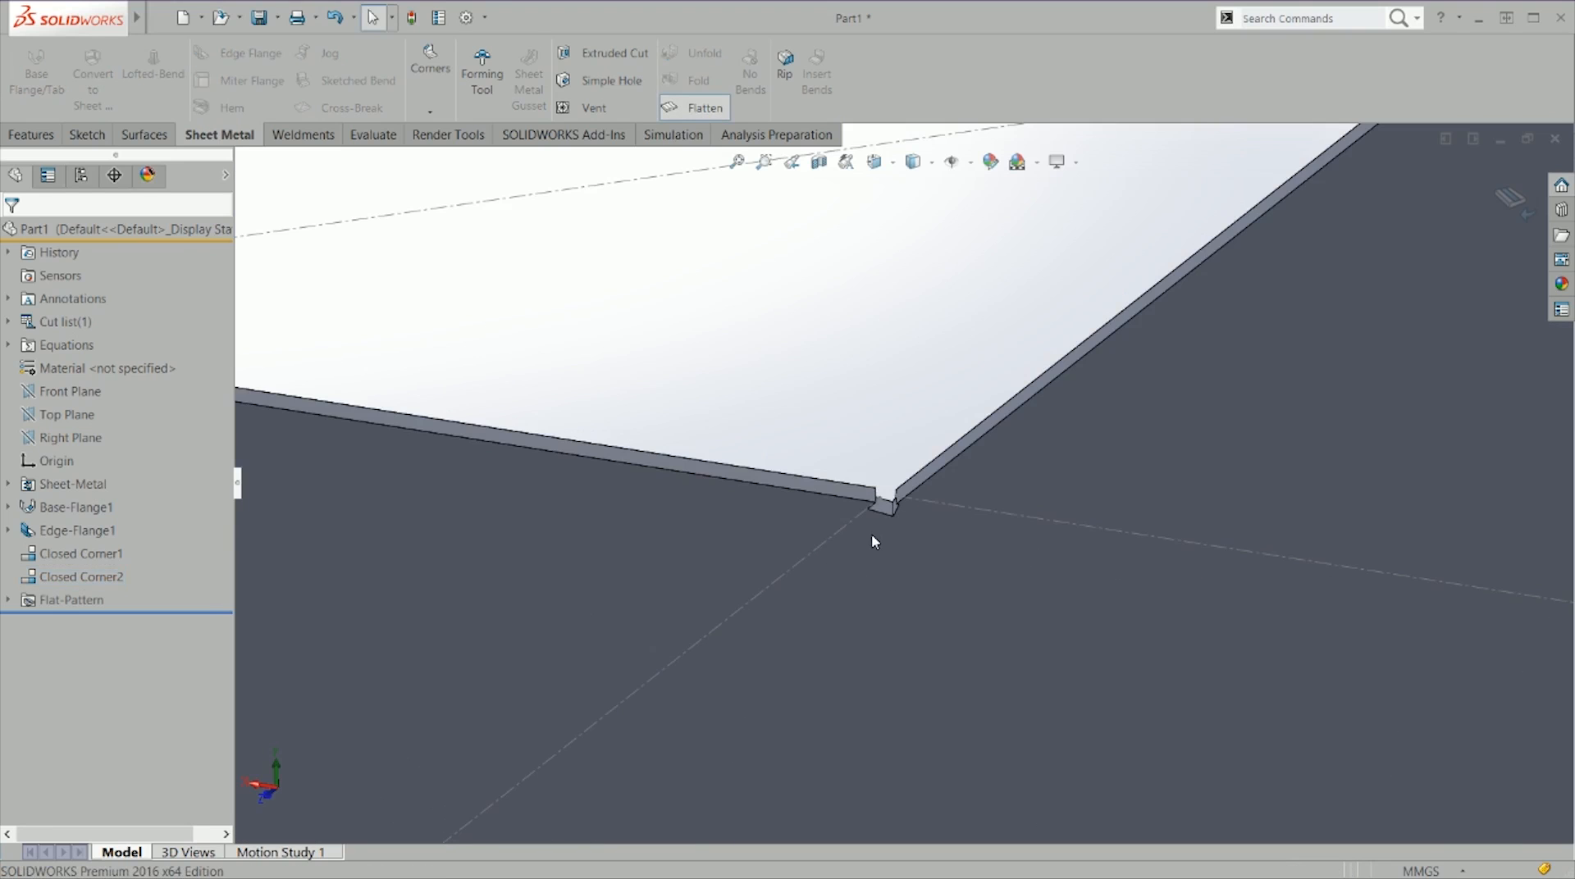
{"action": "scroll", "coordinate": [879, 505], "scroll_direction": "down", "scroll_amount": 4}
{"action": "middle_click", "coordinate": [877, 507]}
{"action": "middle_click_drag", "start_coordinate": [878, 507], "coordinate": [860, 703]}
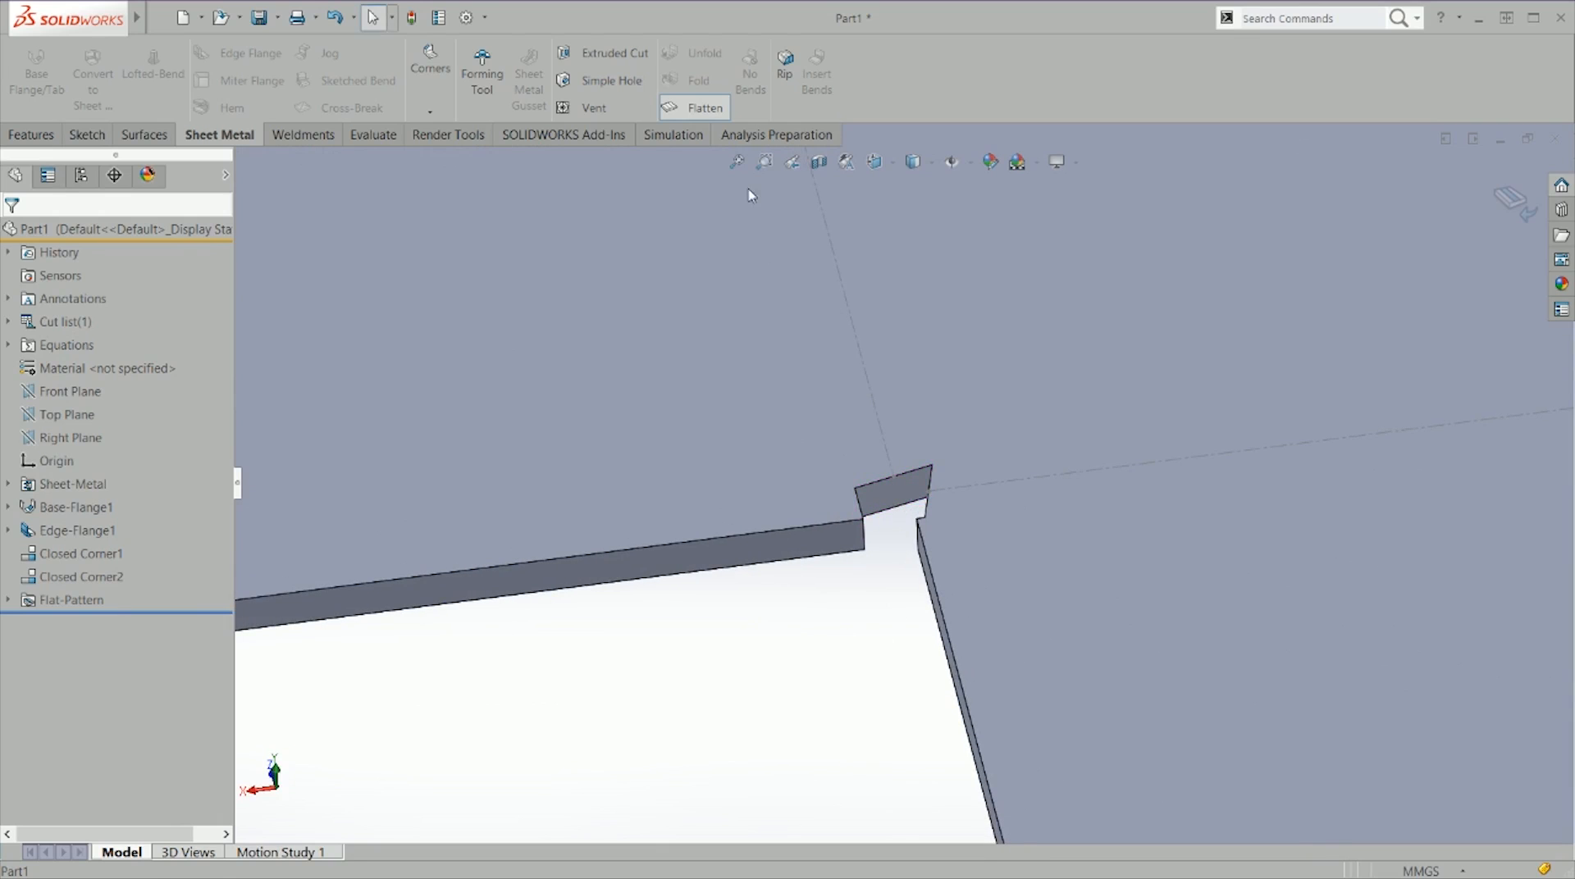
{"action": "left_click", "coordinate": [703, 108]}
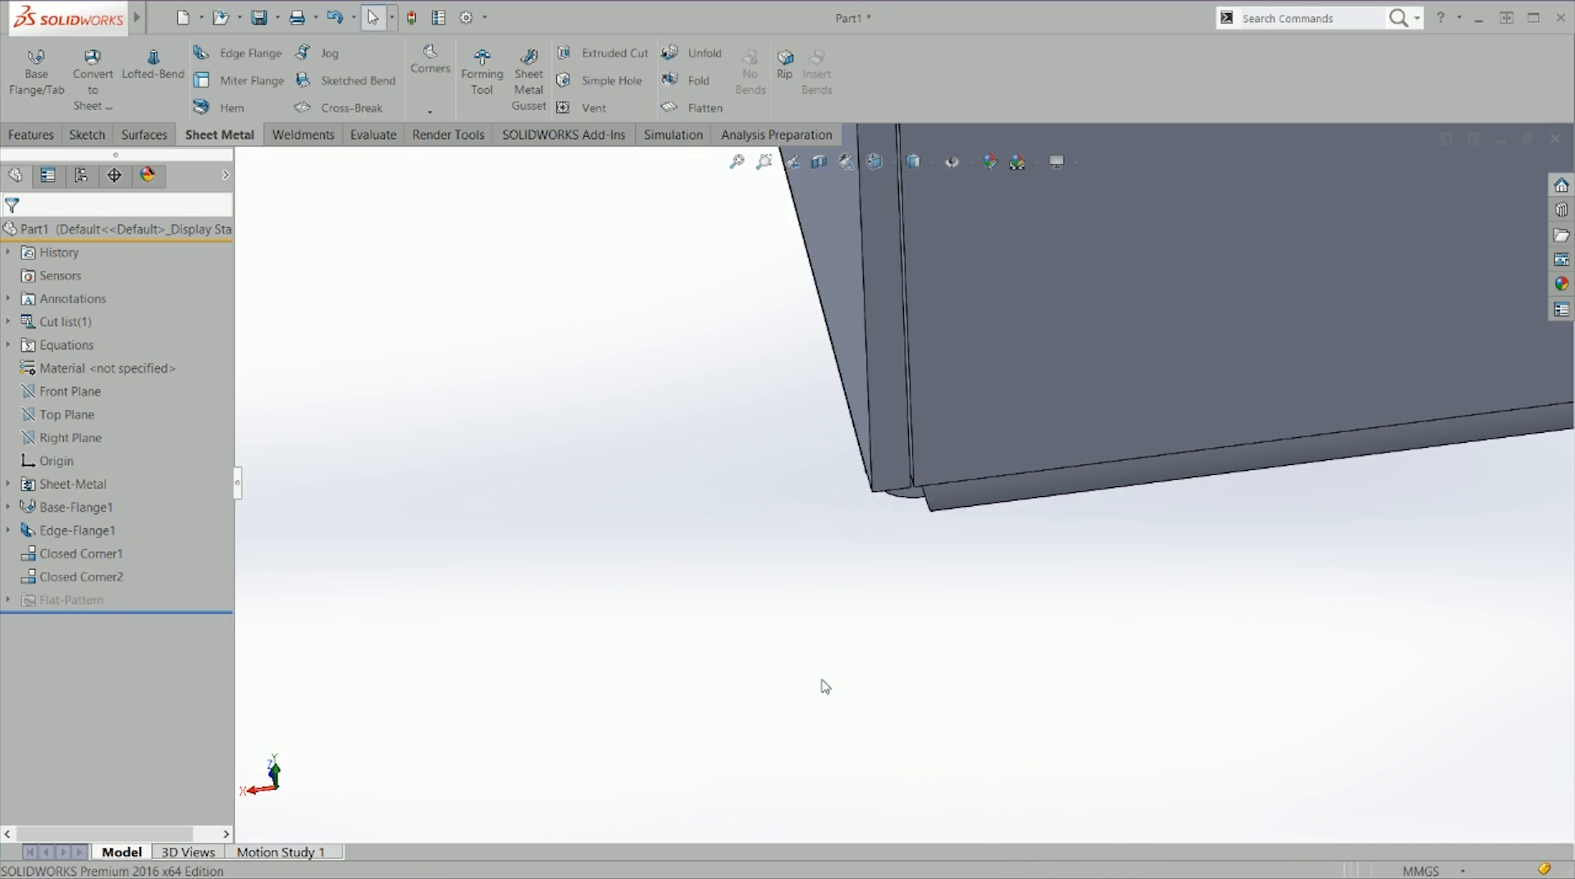
Step: Open the second closed corner's definition for editing, with its base bend in close view
{"action": "scroll", "coordinate": [890, 500], "scroll_direction": "down", "scroll_amount": 5}
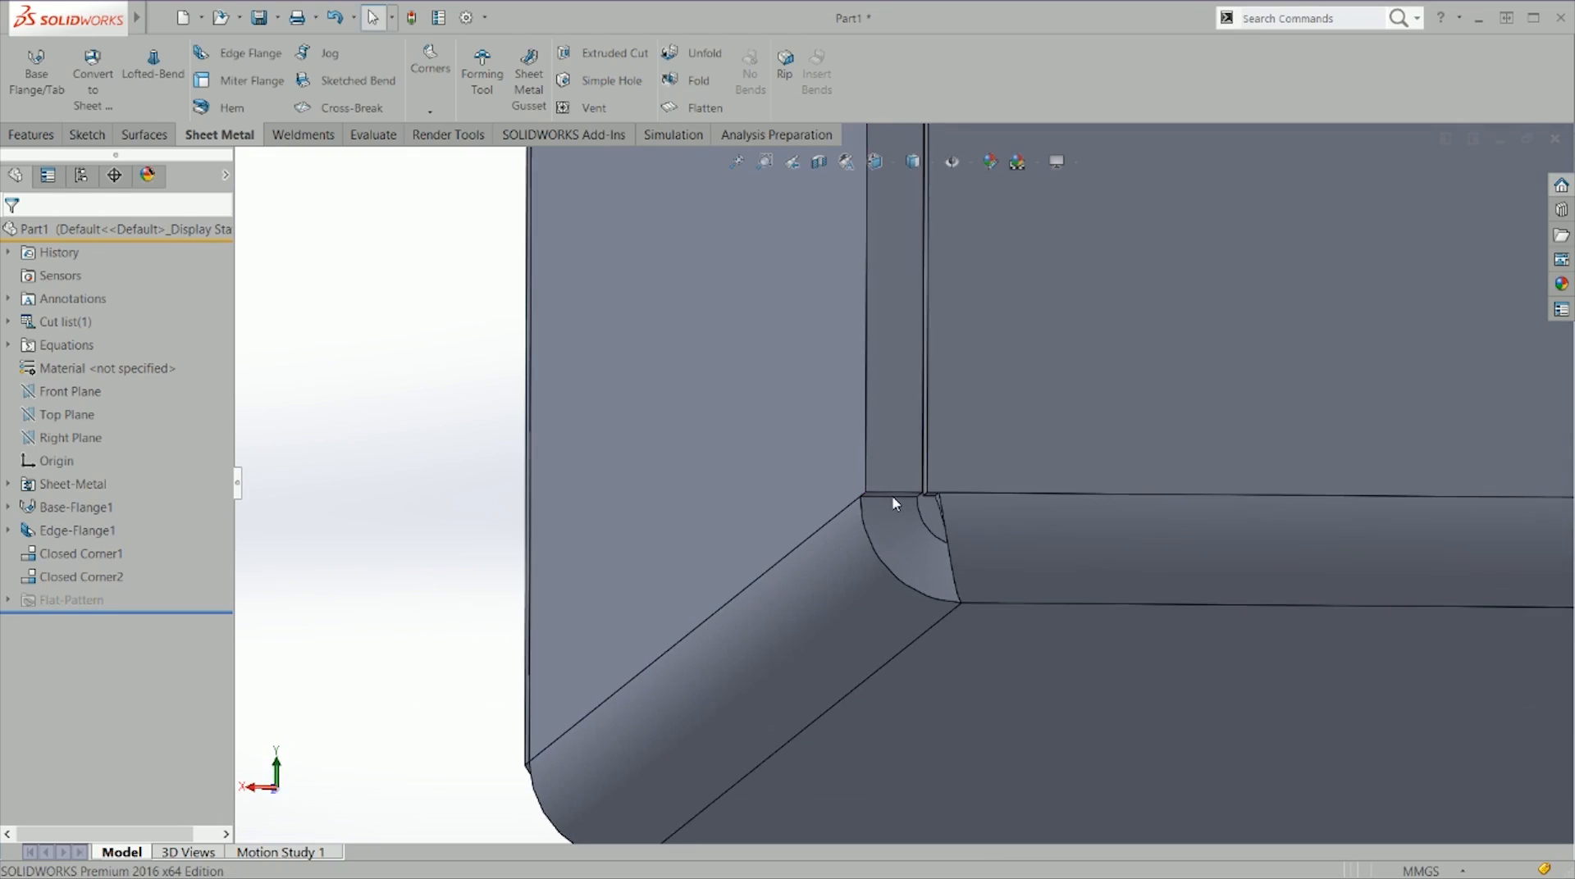
{"action": "scroll", "coordinate": [895, 503], "scroll_direction": "down", "scroll_amount": 4}
{"action": "left_click", "coordinate": [80, 576]}
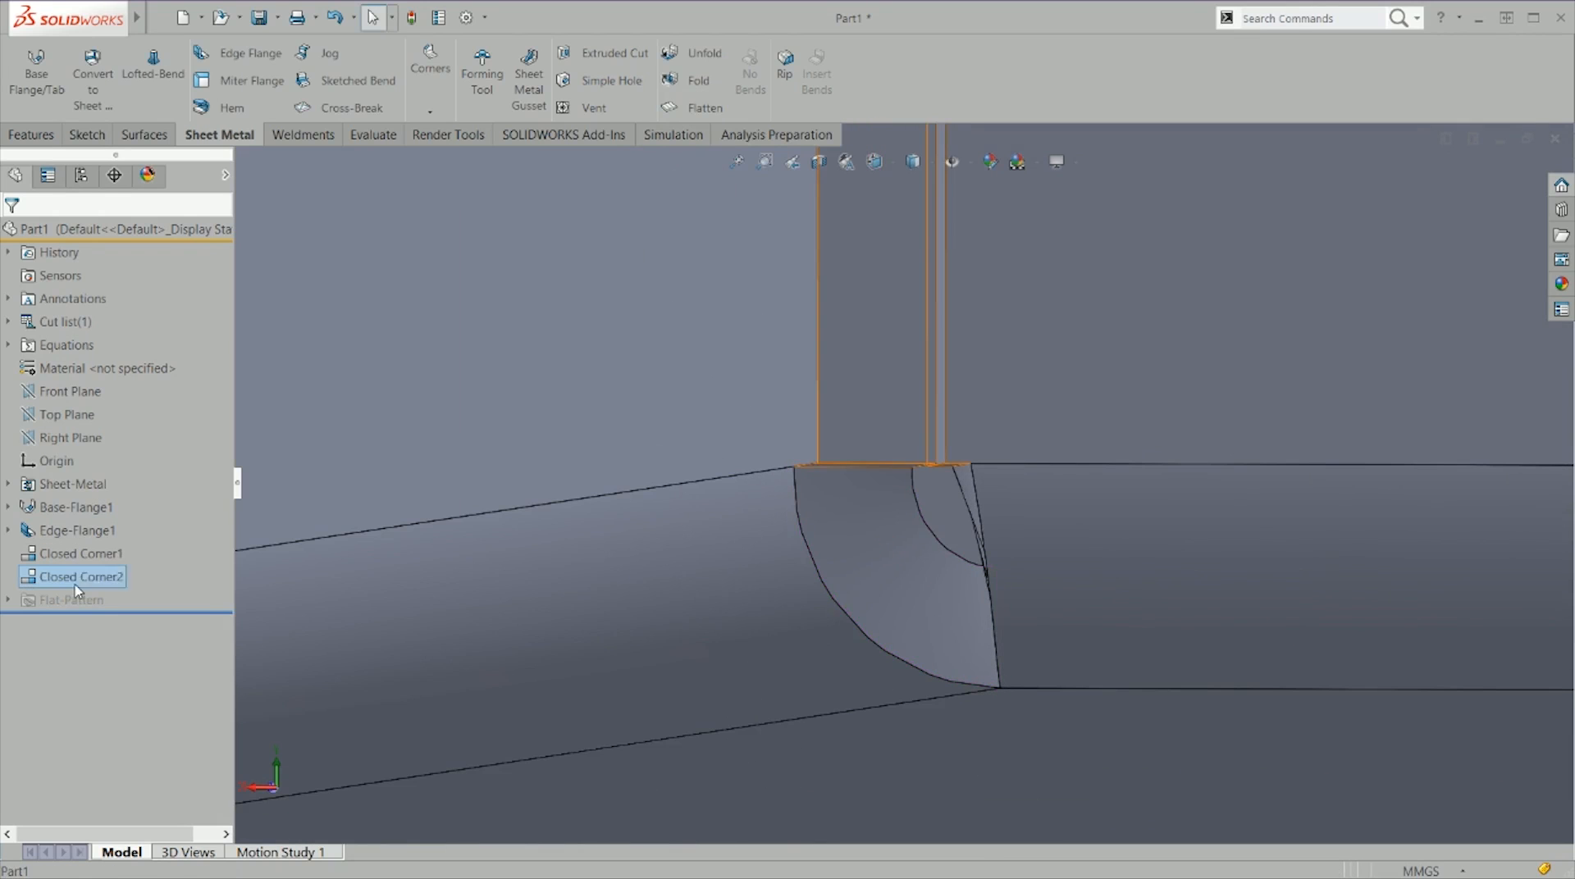
{"action": "right_click", "coordinate": [79, 578]}
{"action": "left_click", "coordinate": [96, 458]}
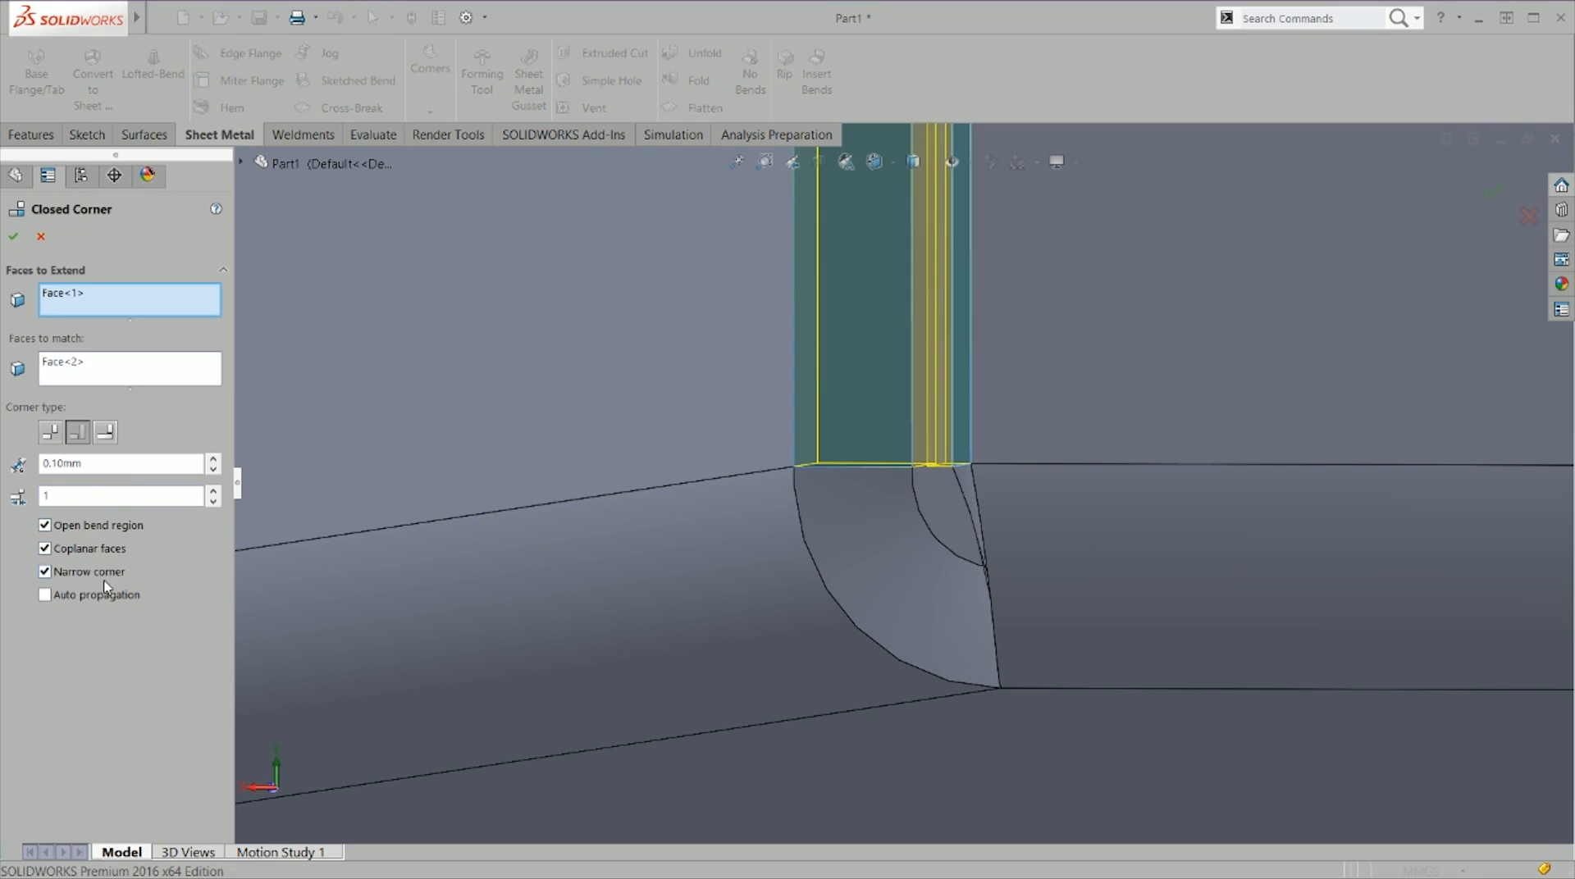
Step: Examine the second closed corner along its full height with Auto propagation off, and close its definition with the same settings
{"action": "scroll", "coordinate": [429, 546], "scroll_direction": "up", "scroll_amount": 5}
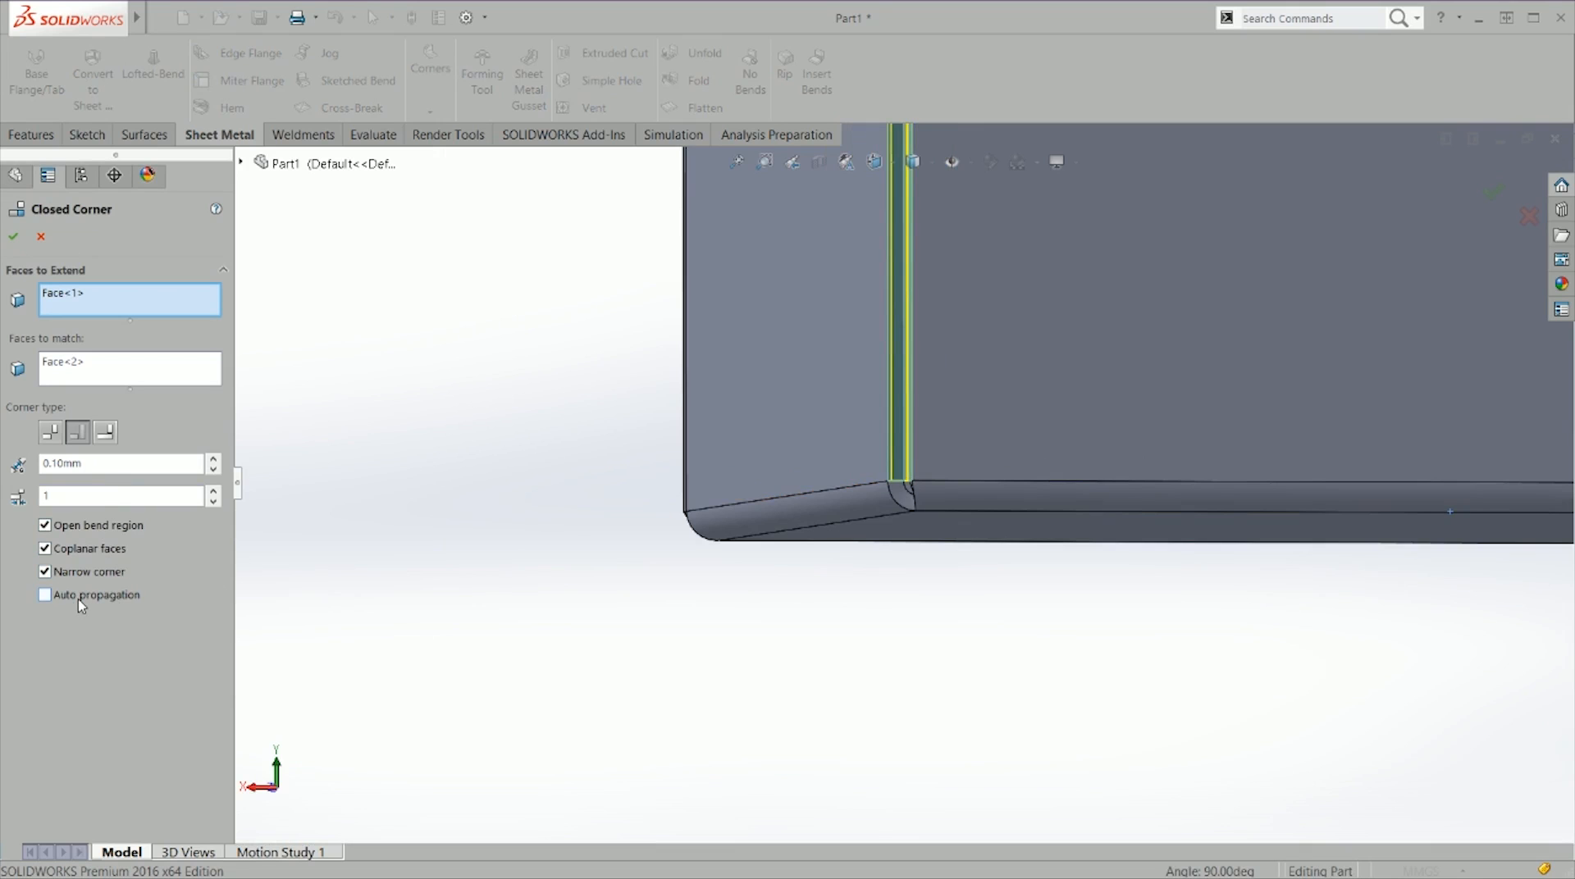
{"action": "scroll", "coordinate": [791, 480], "scroll_direction": "up", "scroll_amount": 5}
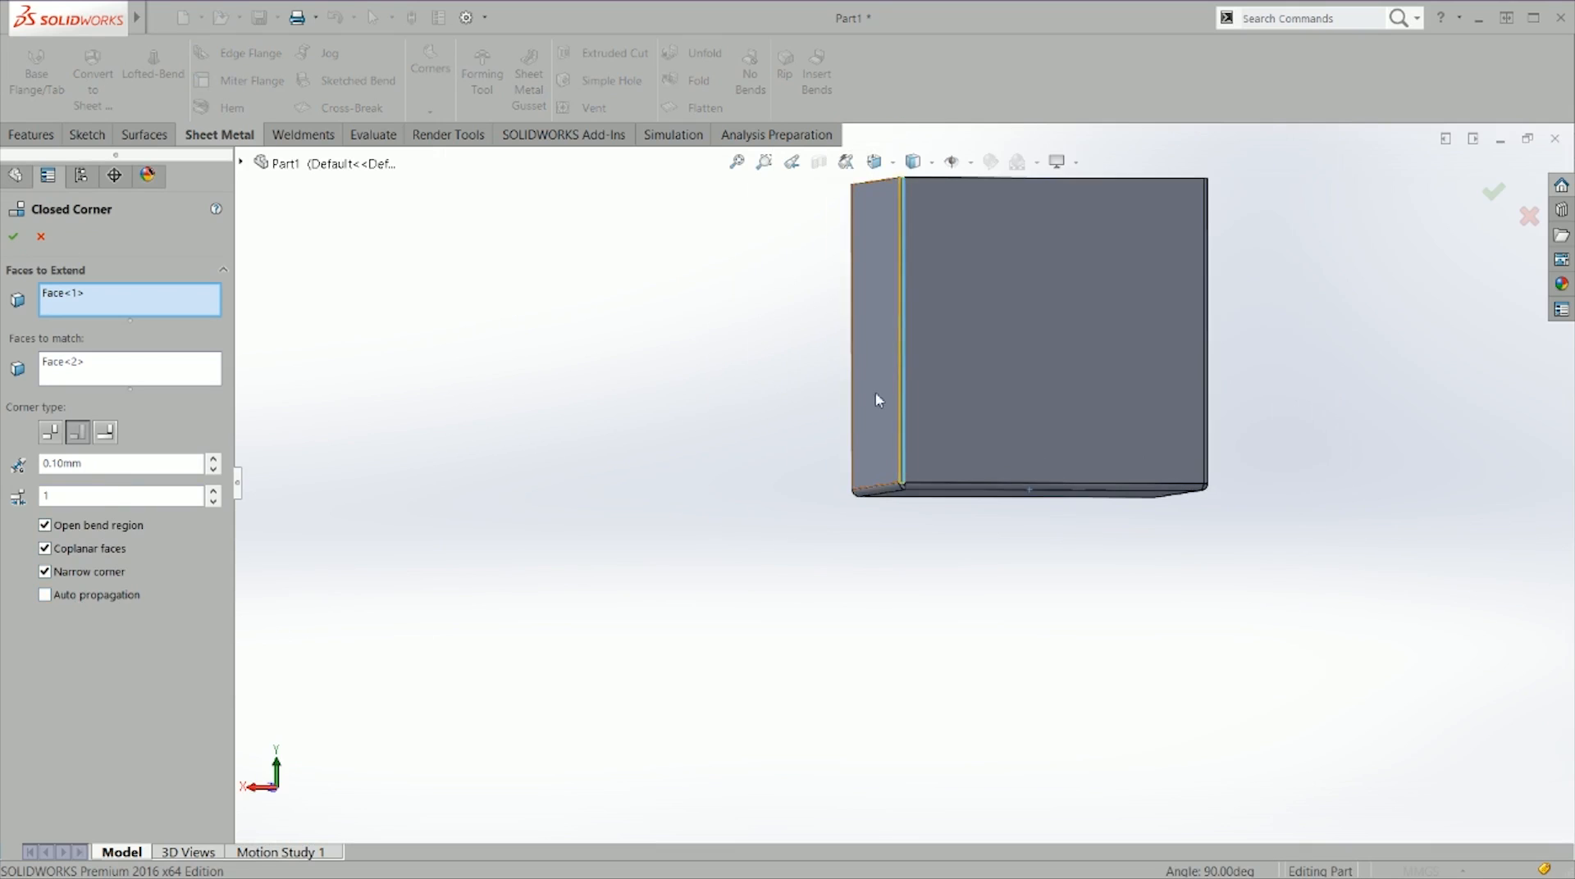
{"action": "scroll", "coordinate": [905, 344], "scroll_direction": "down", "scroll_amount": 3}
{"action": "scroll", "coordinate": [910, 574], "scroll_direction": "up", "scroll_amount": 2}
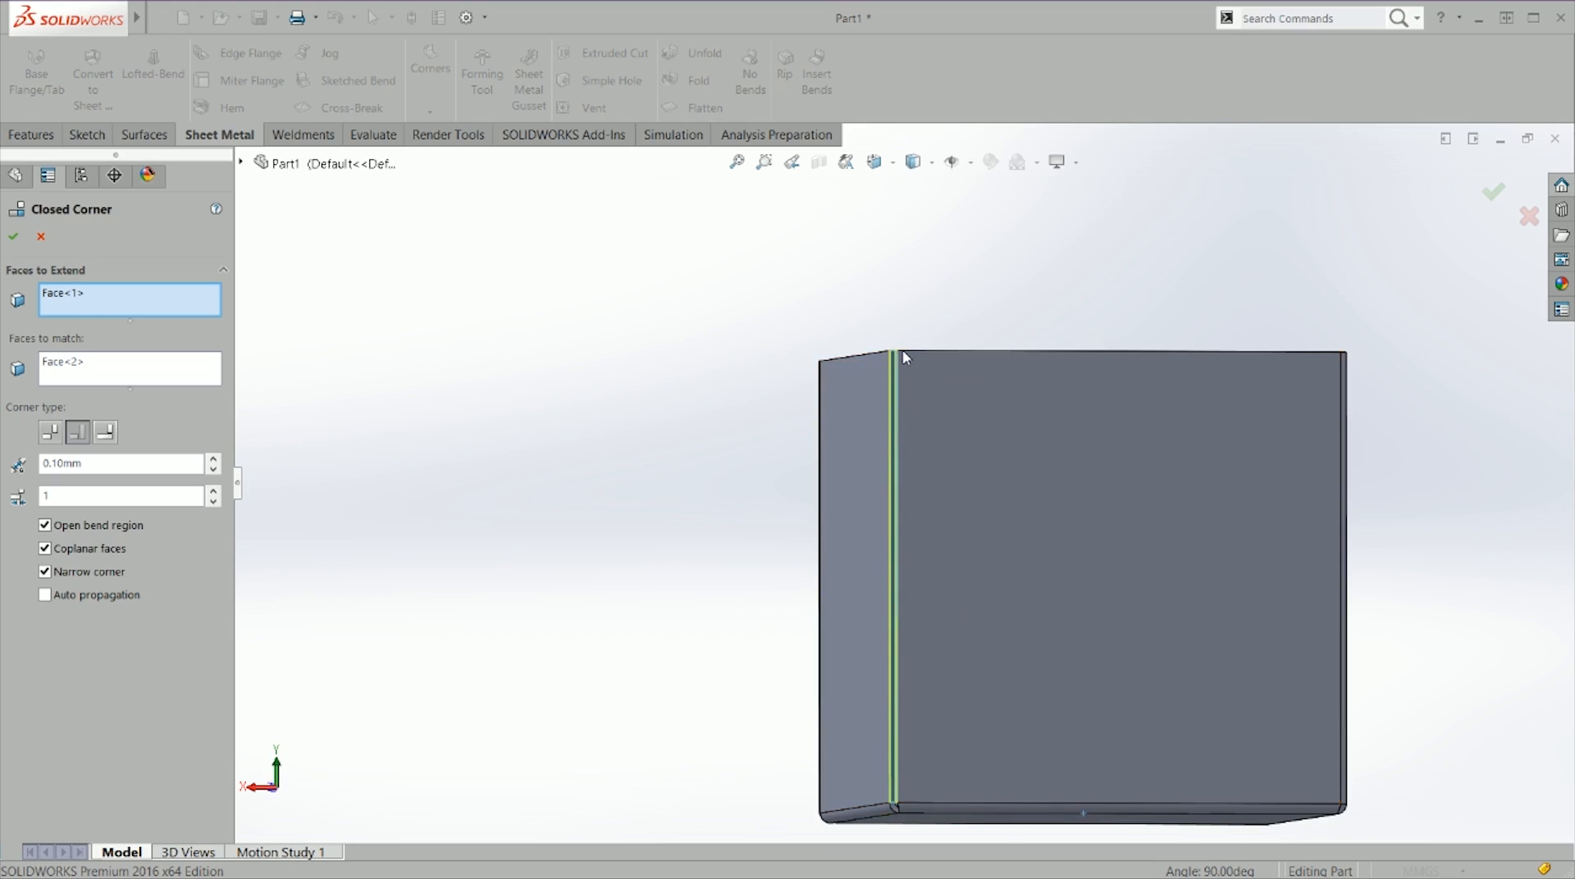
{"action": "scroll", "coordinate": [912, 366], "scroll_direction": "down", "scroll_amount": 5}
{"action": "scroll", "coordinate": [868, 411], "scroll_direction": "up", "scroll_amount": 5}
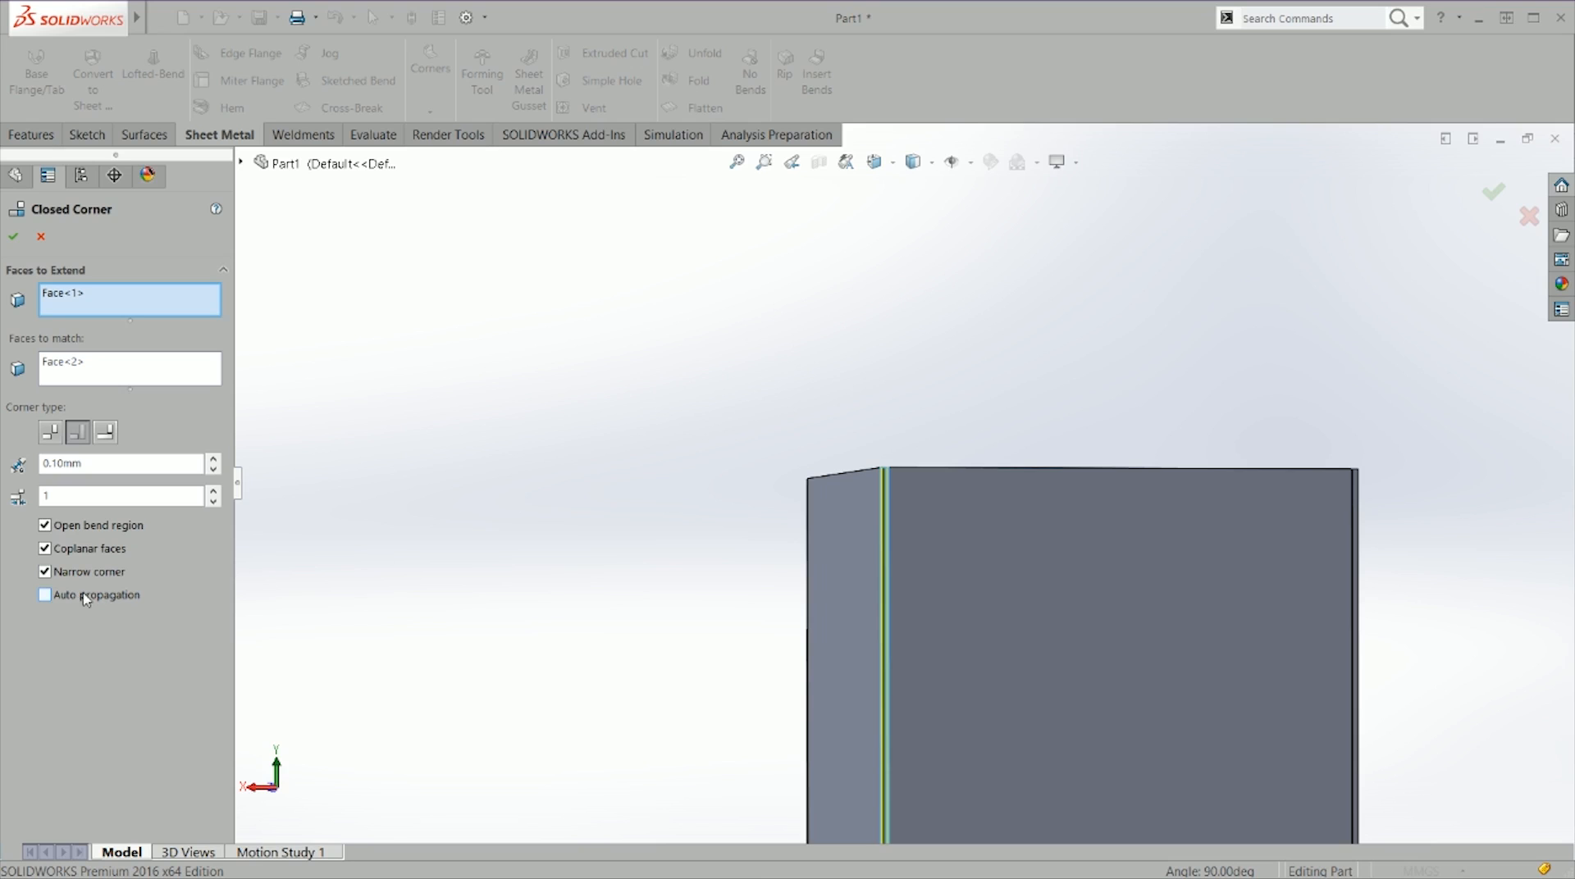
{"action": "scroll", "coordinate": [854, 706], "scroll_direction": "down", "scroll_amount": 8}
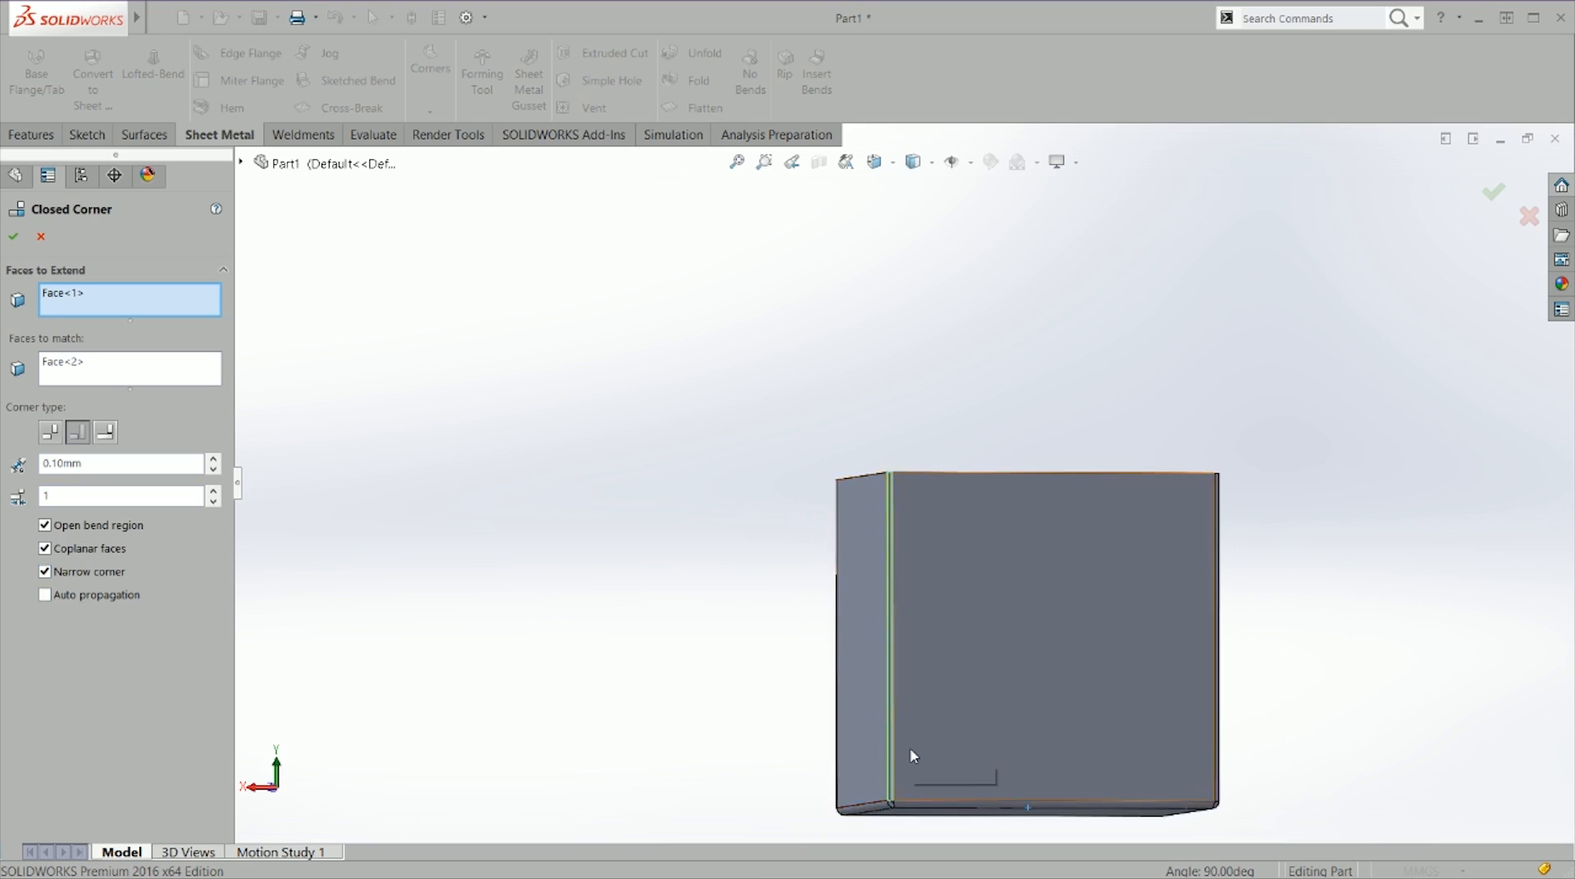
{"action": "scroll", "coordinate": [897, 764], "scroll_direction": "up", "scroll_amount": 10}
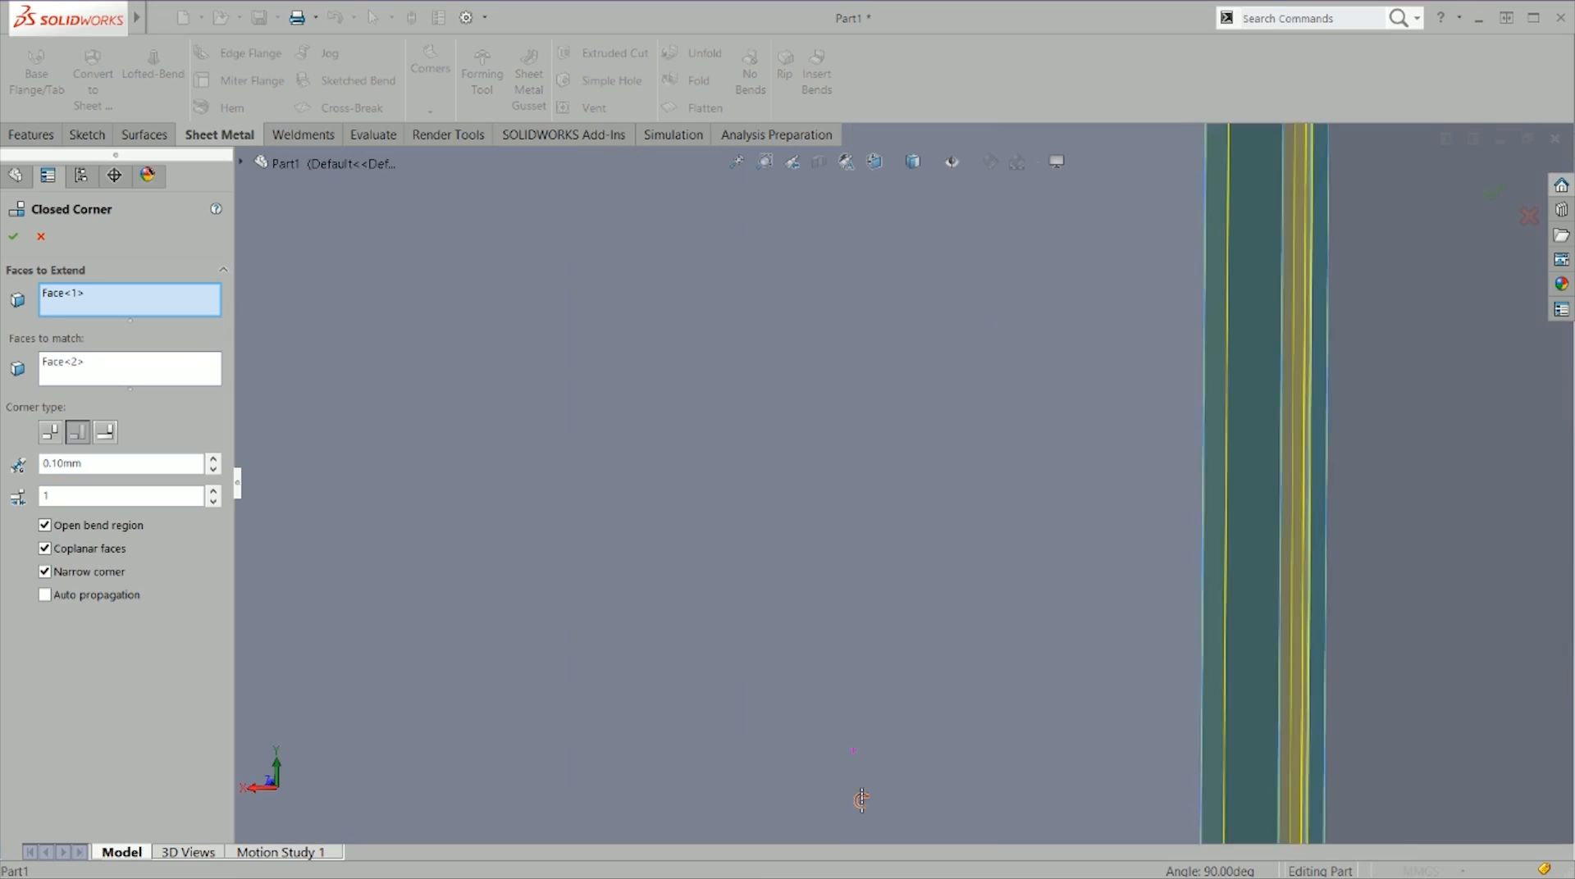
{"action": "scroll", "coordinate": [976, 183], "scroll_direction": "down", "scroll_amount": 8}
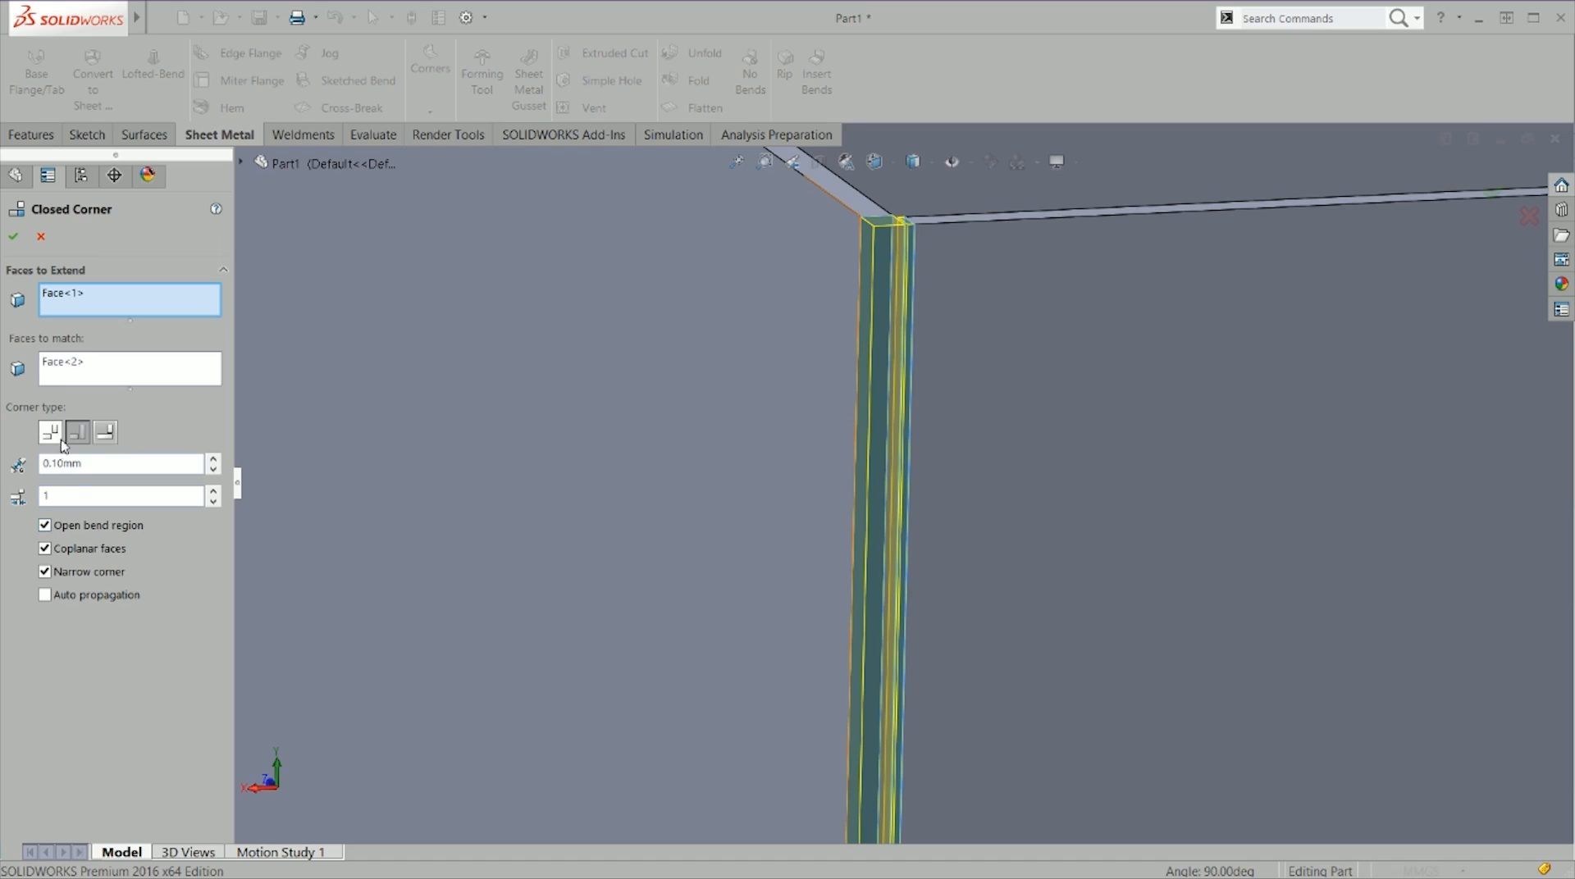
{"action": "left_click", "coordinate": [14, 237]}
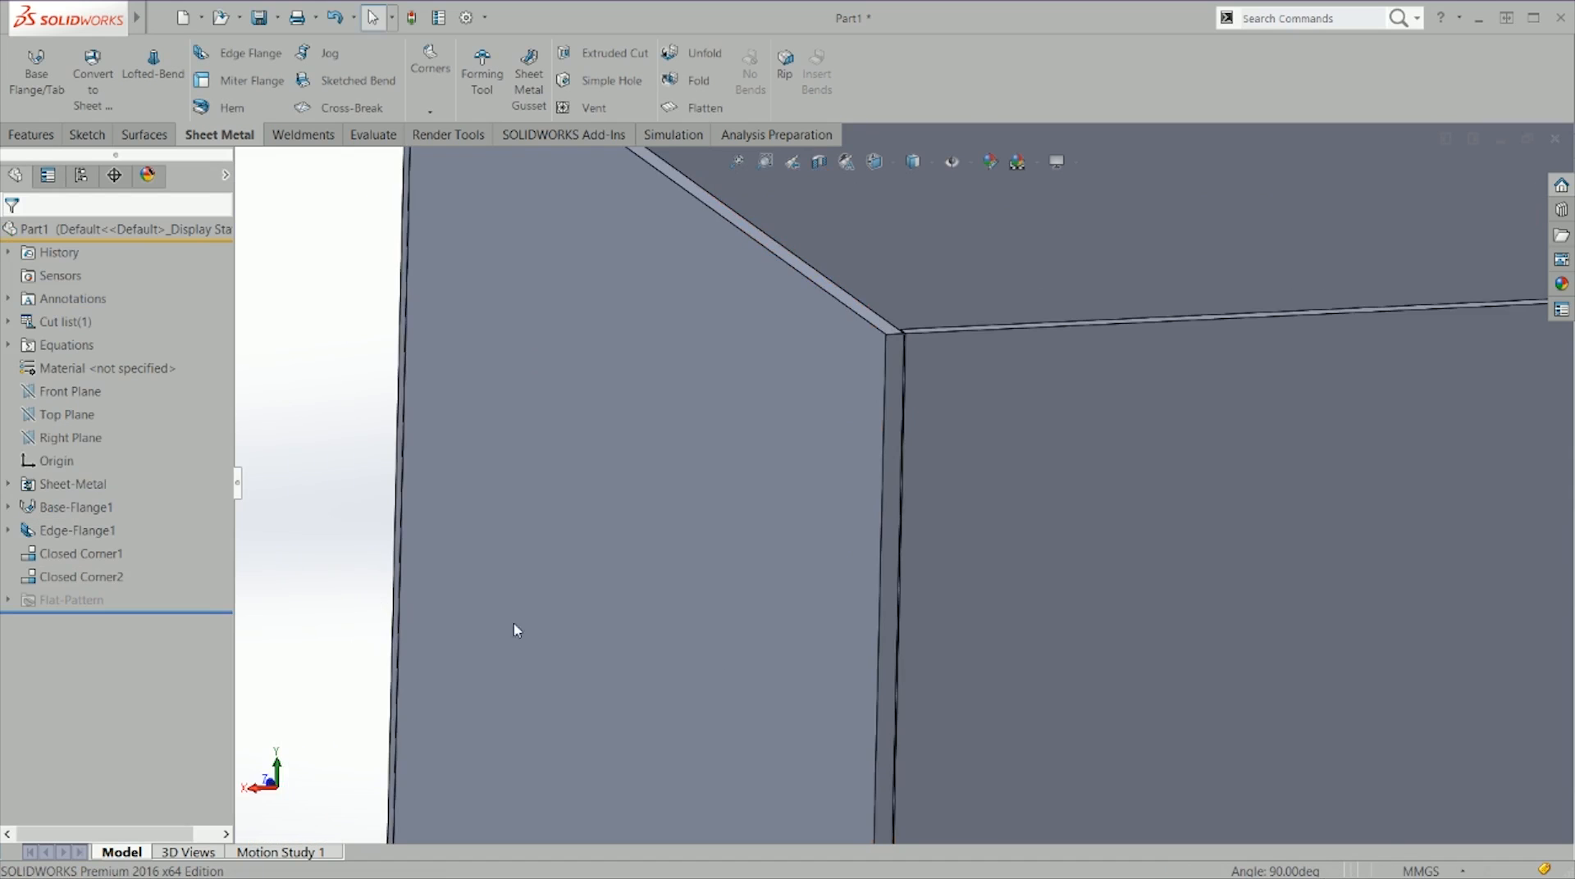
Step: Compare the base bend opening of the second closed corner with that of a corner left open
{"action": "scroll", "coordinate": [720, 679], "scroll_direction": "up", "scroll_amount": 5}
{"action": "scroll", "coordinate": [927, 705], "scroll_direction": "down", "scroll_amount": 5}
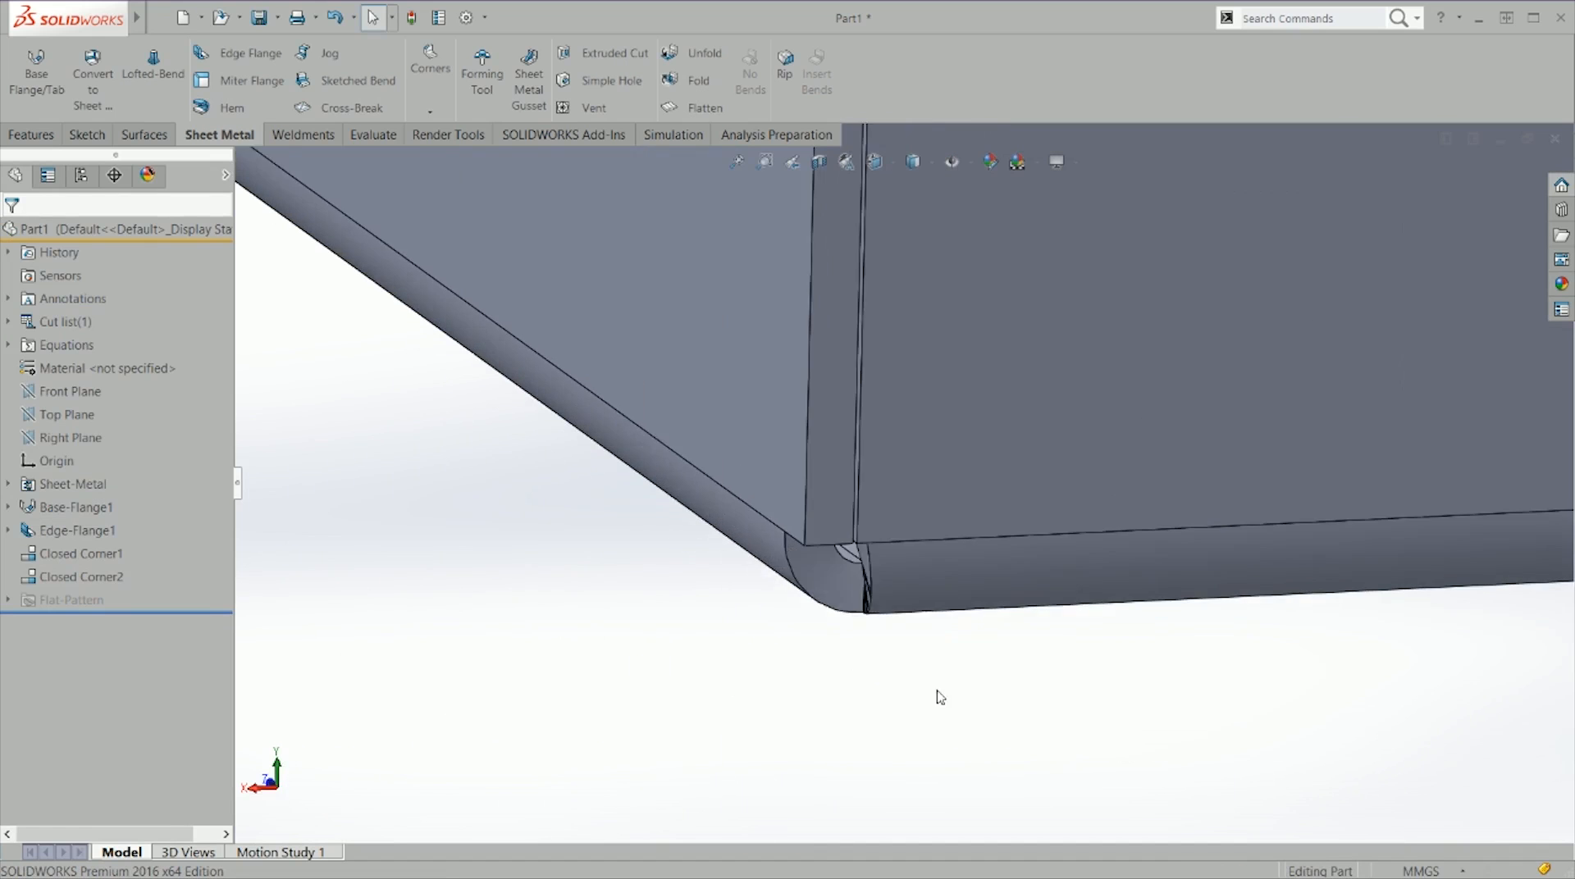
{"action": "scroll", "coordinate": [820, 529], "scroll_direction": "down", "scroll_amount": 8}
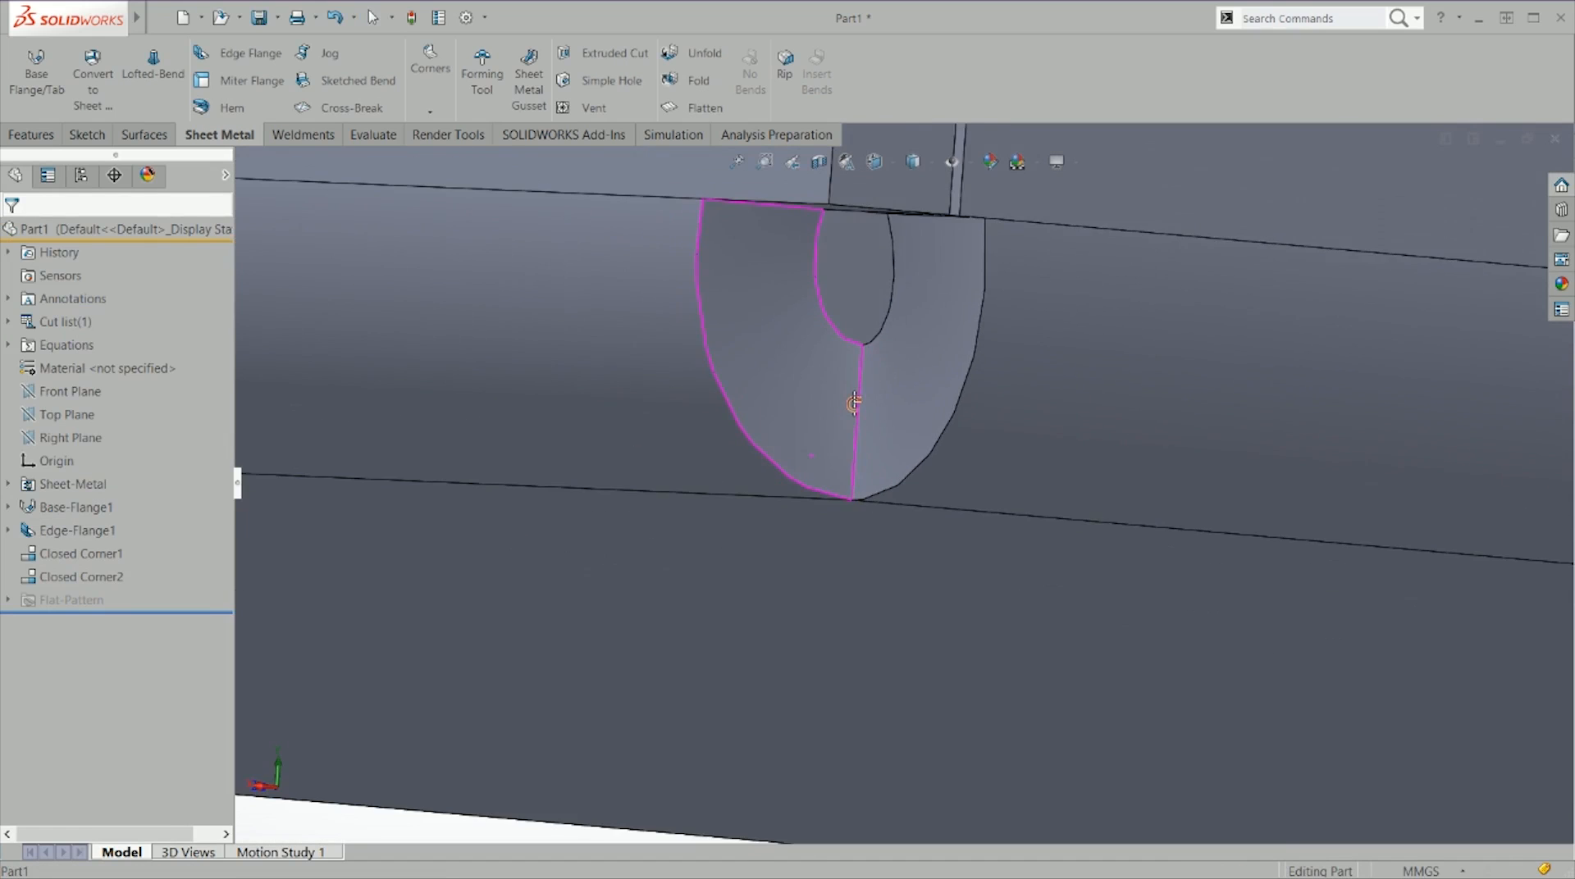
{"action": "scroll", "coordinate": [854, 402], "scroll_direction": "up", "scroll_amount": 4}
{"action": "scroll", "coordinate": [870, 456], "scroll_direction": "up", "scroll_amount": 6}
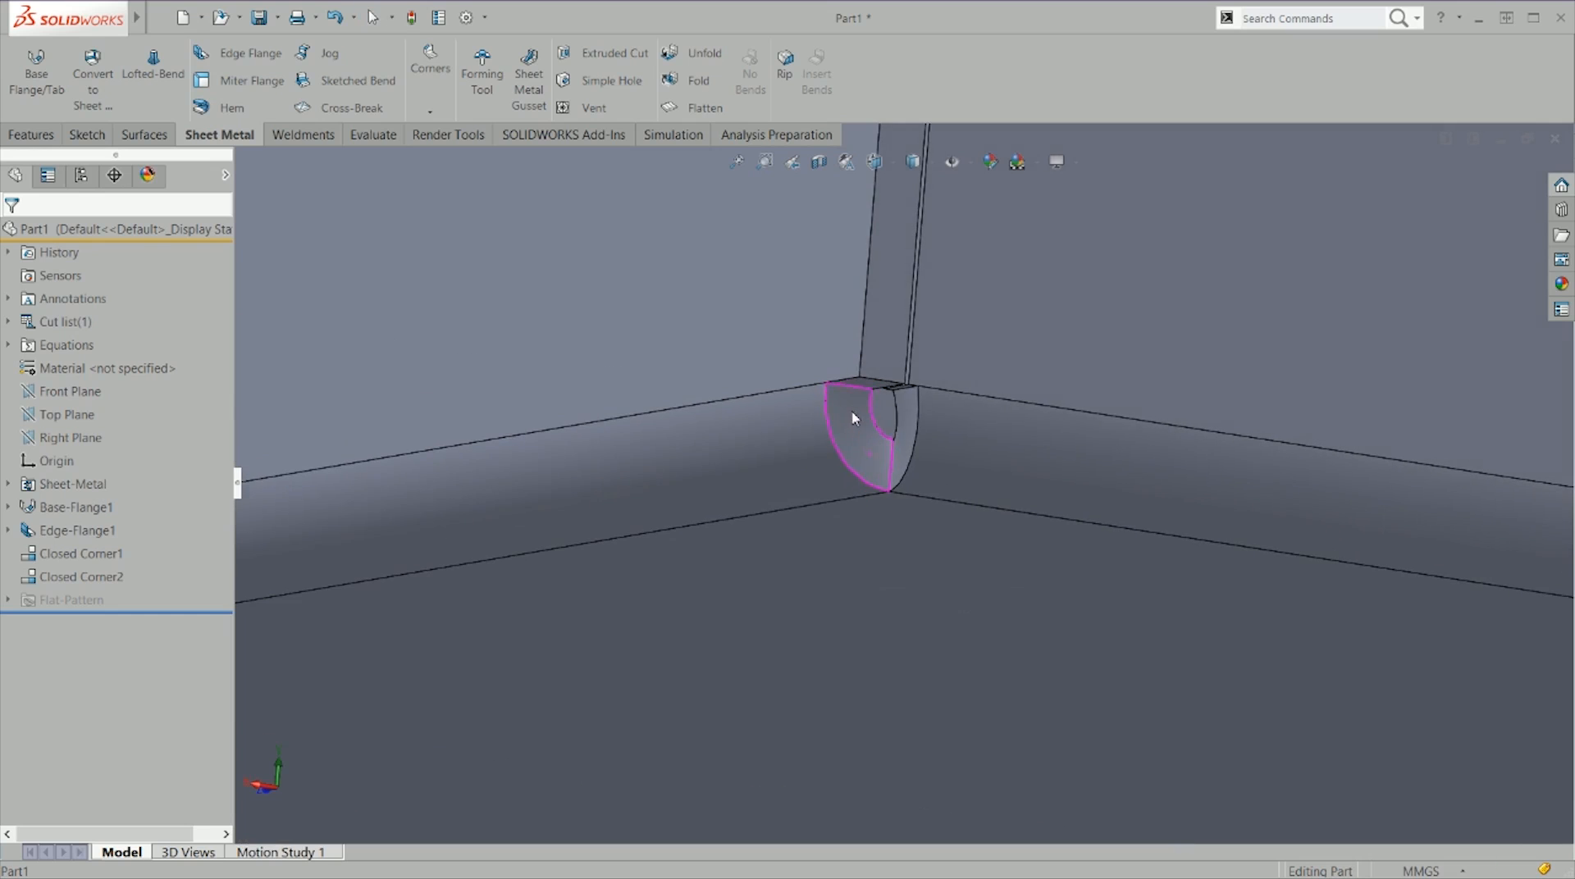
{"action": "middle_click_drag", "start_coordinate": [909, 584], "coordinate": [710, 625]}
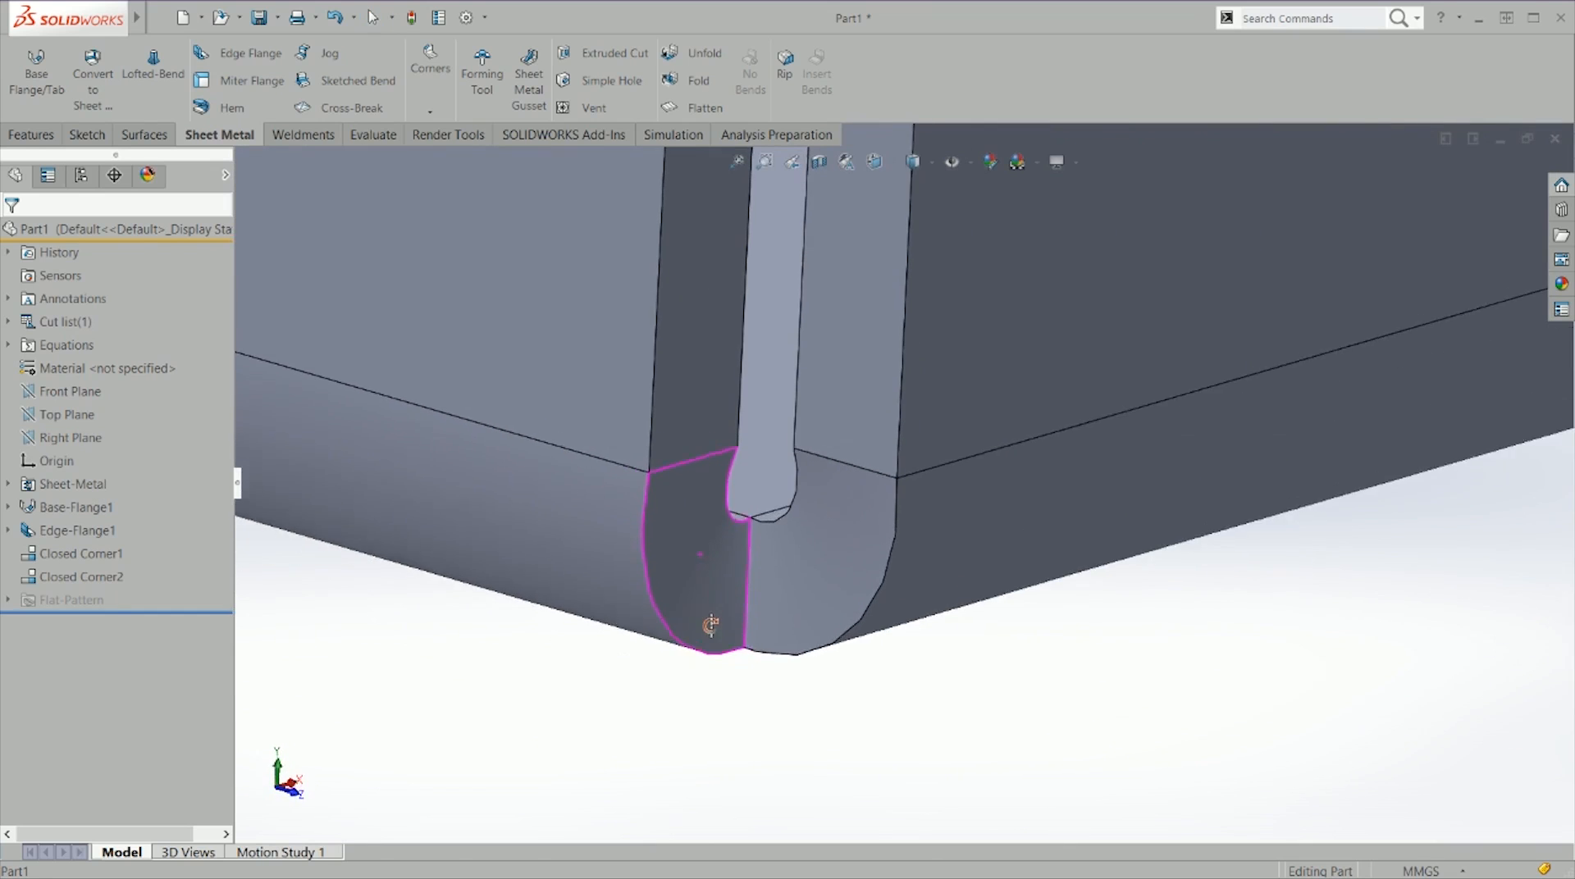
Step: Inspect the box's upper corners in the isometric view to compare the closed corners with the open ones
{"action": "key", "text": "ctrl+4"}
{"action": "scroll", "coordinate": [678, 236], "scroll_direction": "down", "scroll_amount": 5}
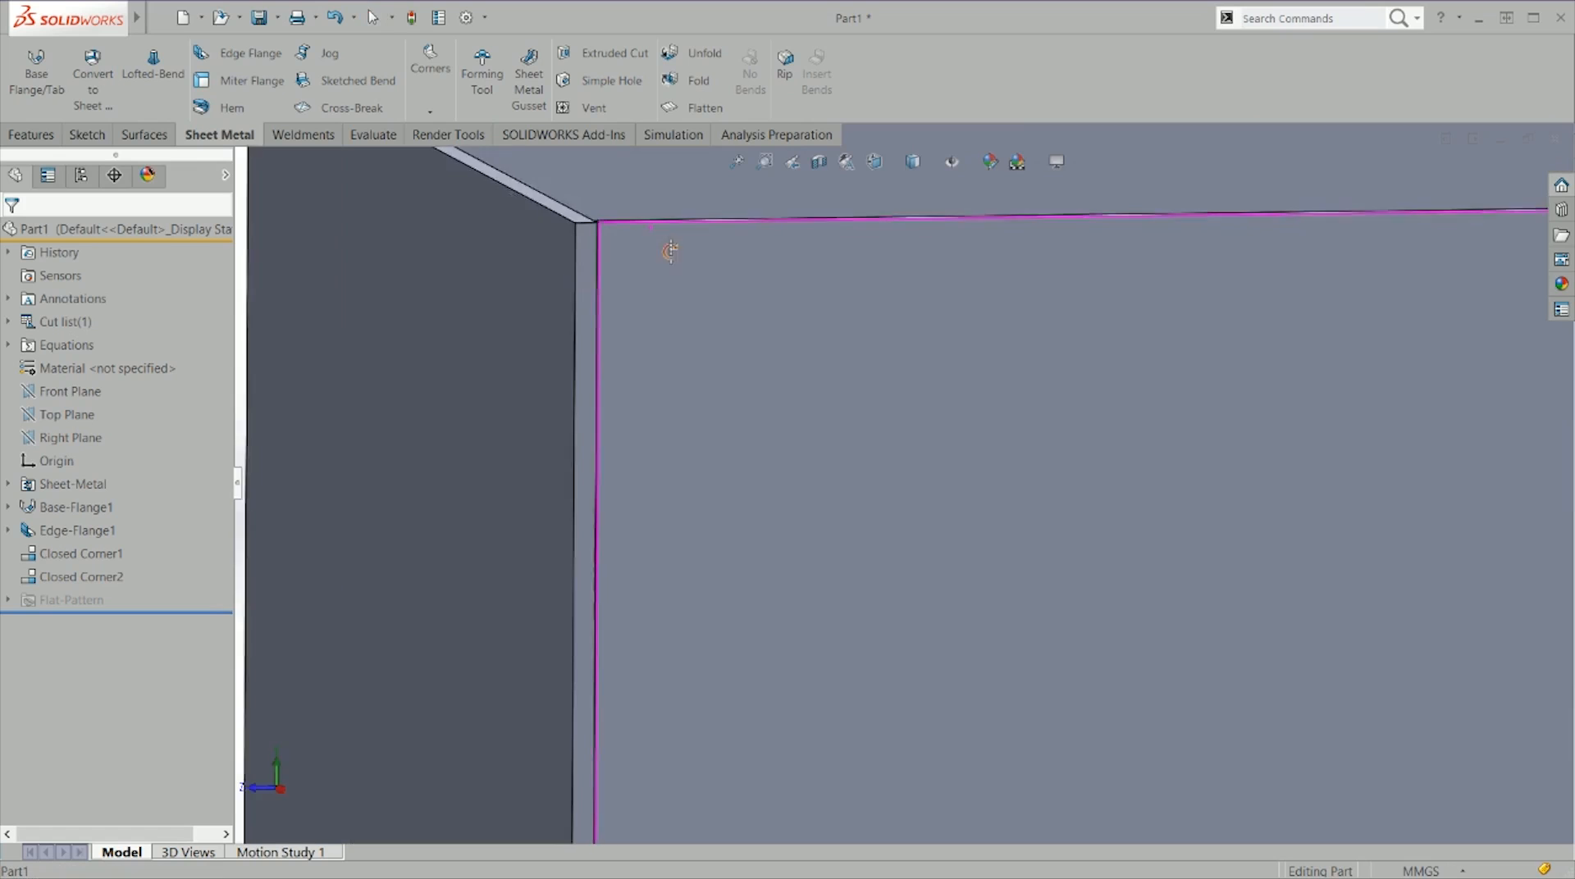
{"action": "key", "text": "ctrl+7"}
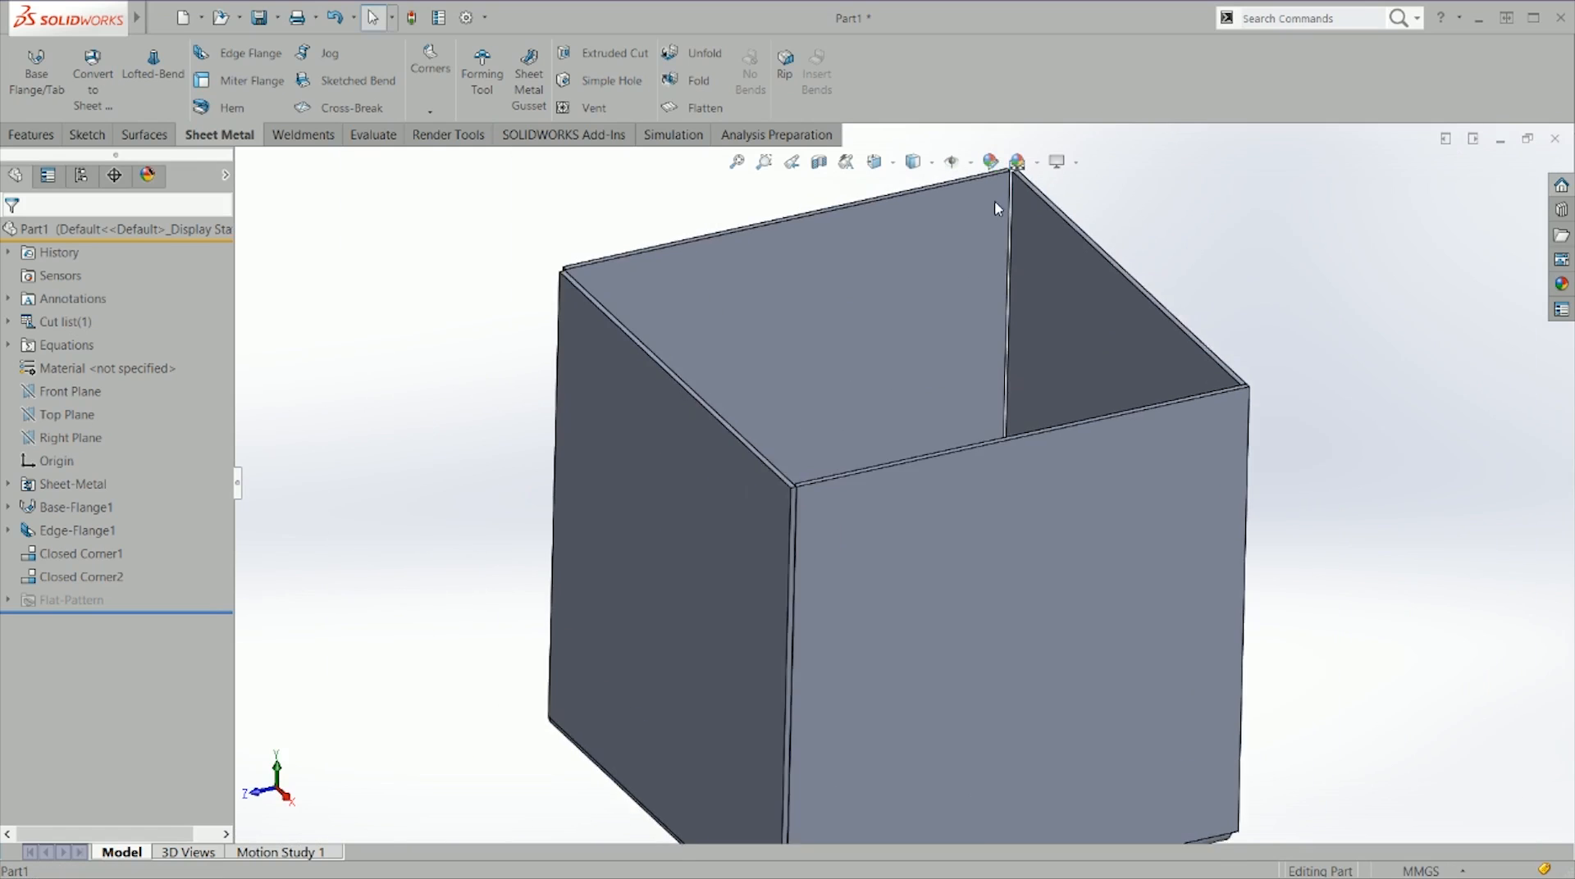
{"action": "scroll", "coordinate": [996, 215], "scroll_direction": "down", "scroll_amount": 5}
{"action": "scroll", "coordinate": [997, 274], "scroll_direction": "up", "scroll_amount": 7}
{"action": "scroll", "coordinate": [941, 549], "scroll_direction": "down", "scroll_amount": 5}
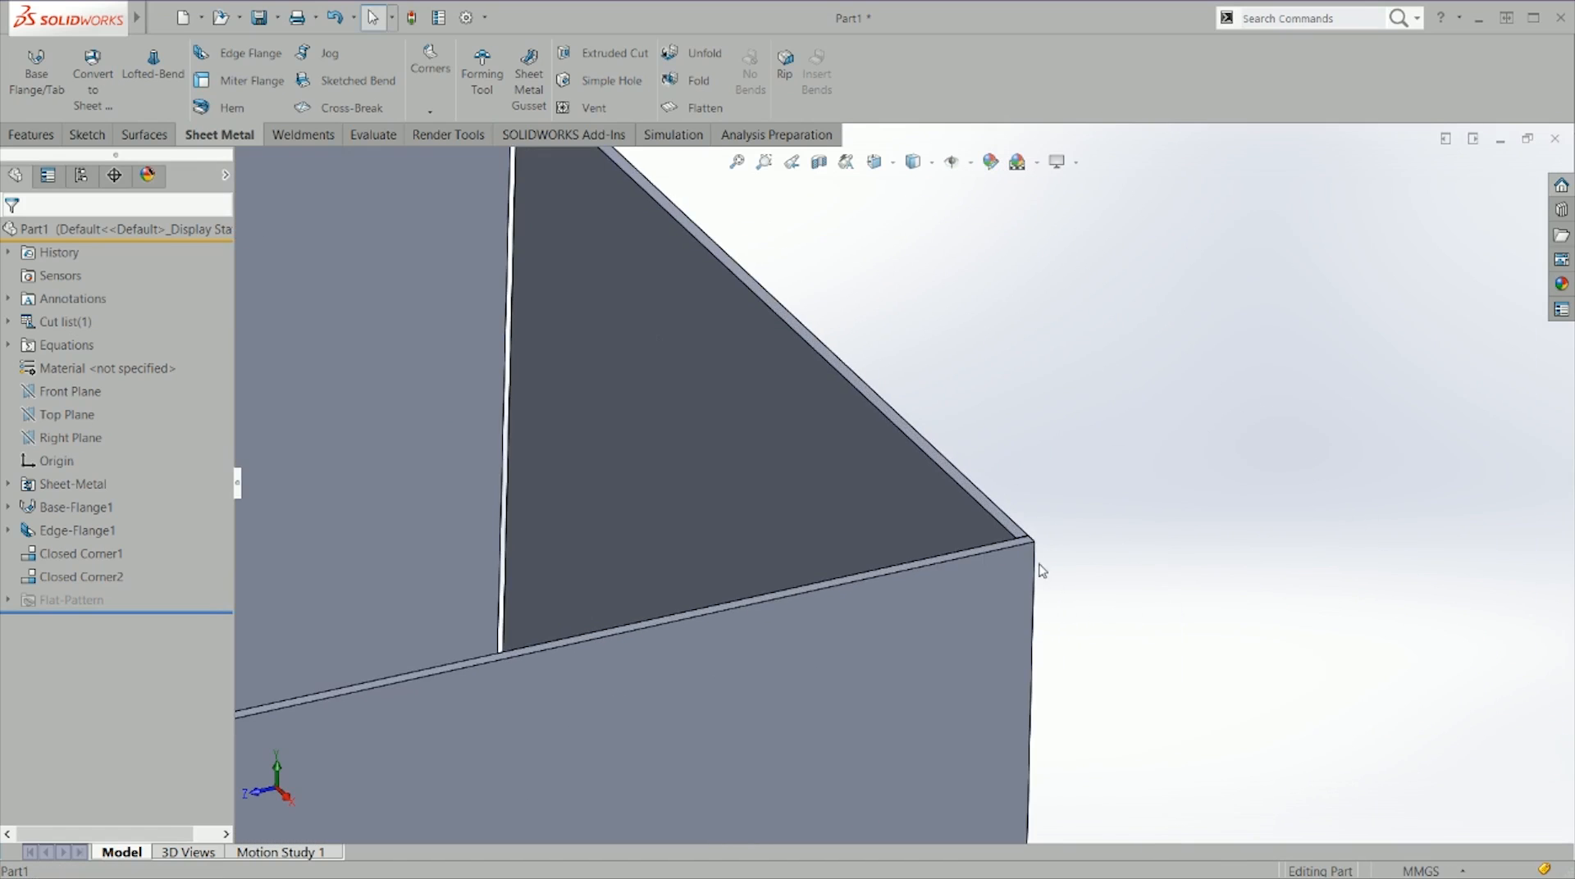
{"action": "scroll", "coordinate": [987, 531], "scroll_direction": "up", "scroll_amount": 6}
{"action": "scroll", "coordinate": [617, 549], "scroll_direction": "down", "scroll_amount": 5}
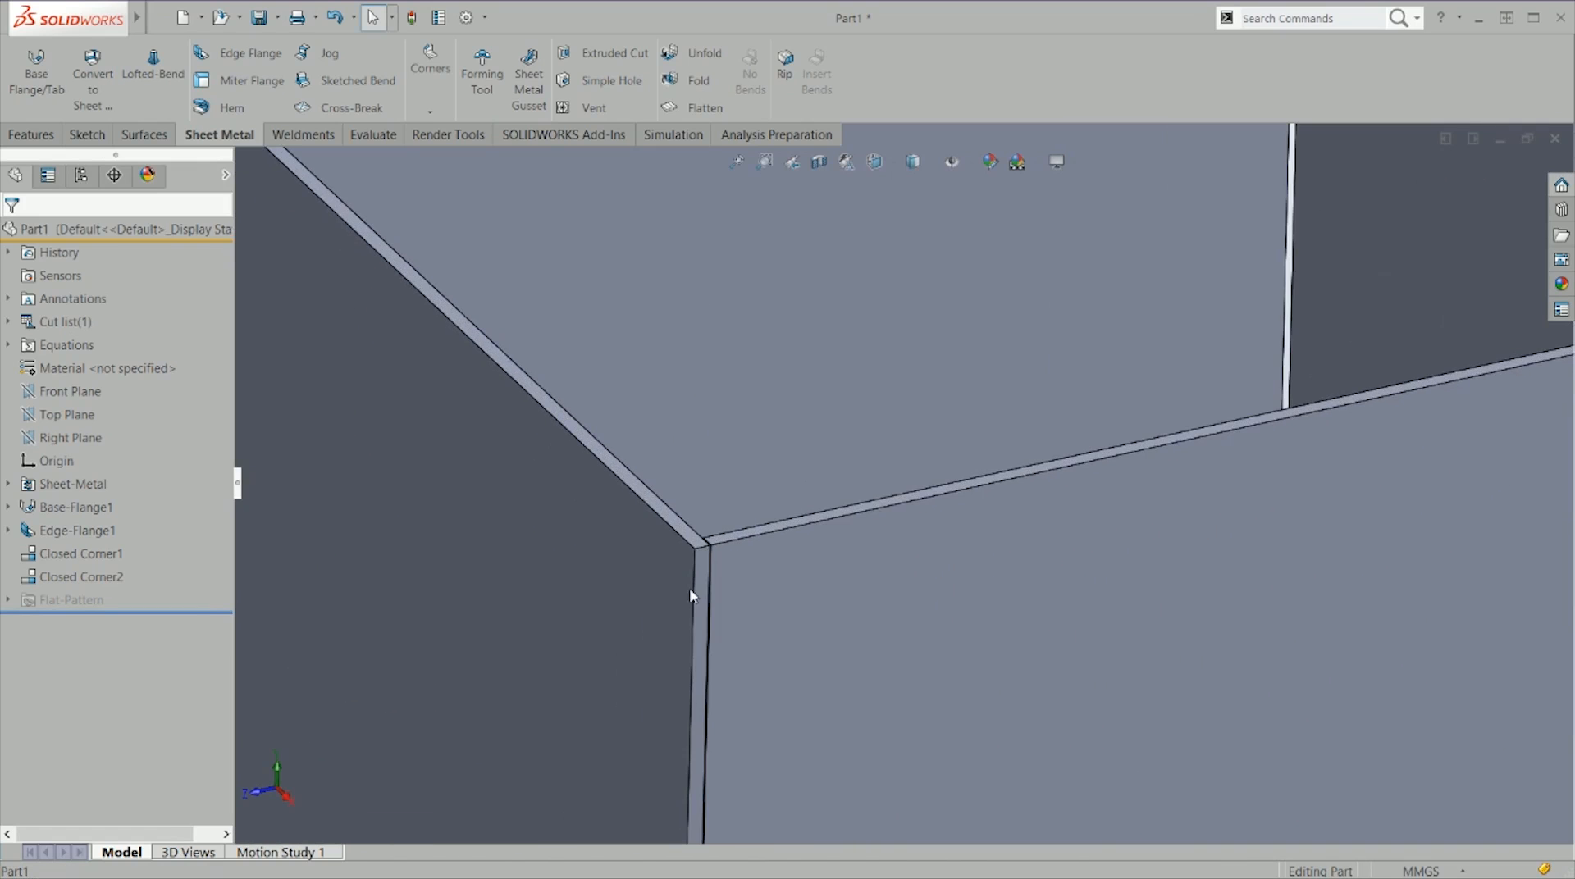
{"action": "scroll", "coordinate": [694, 559], "scroll_direction": "up", "scroll_amount": 5}
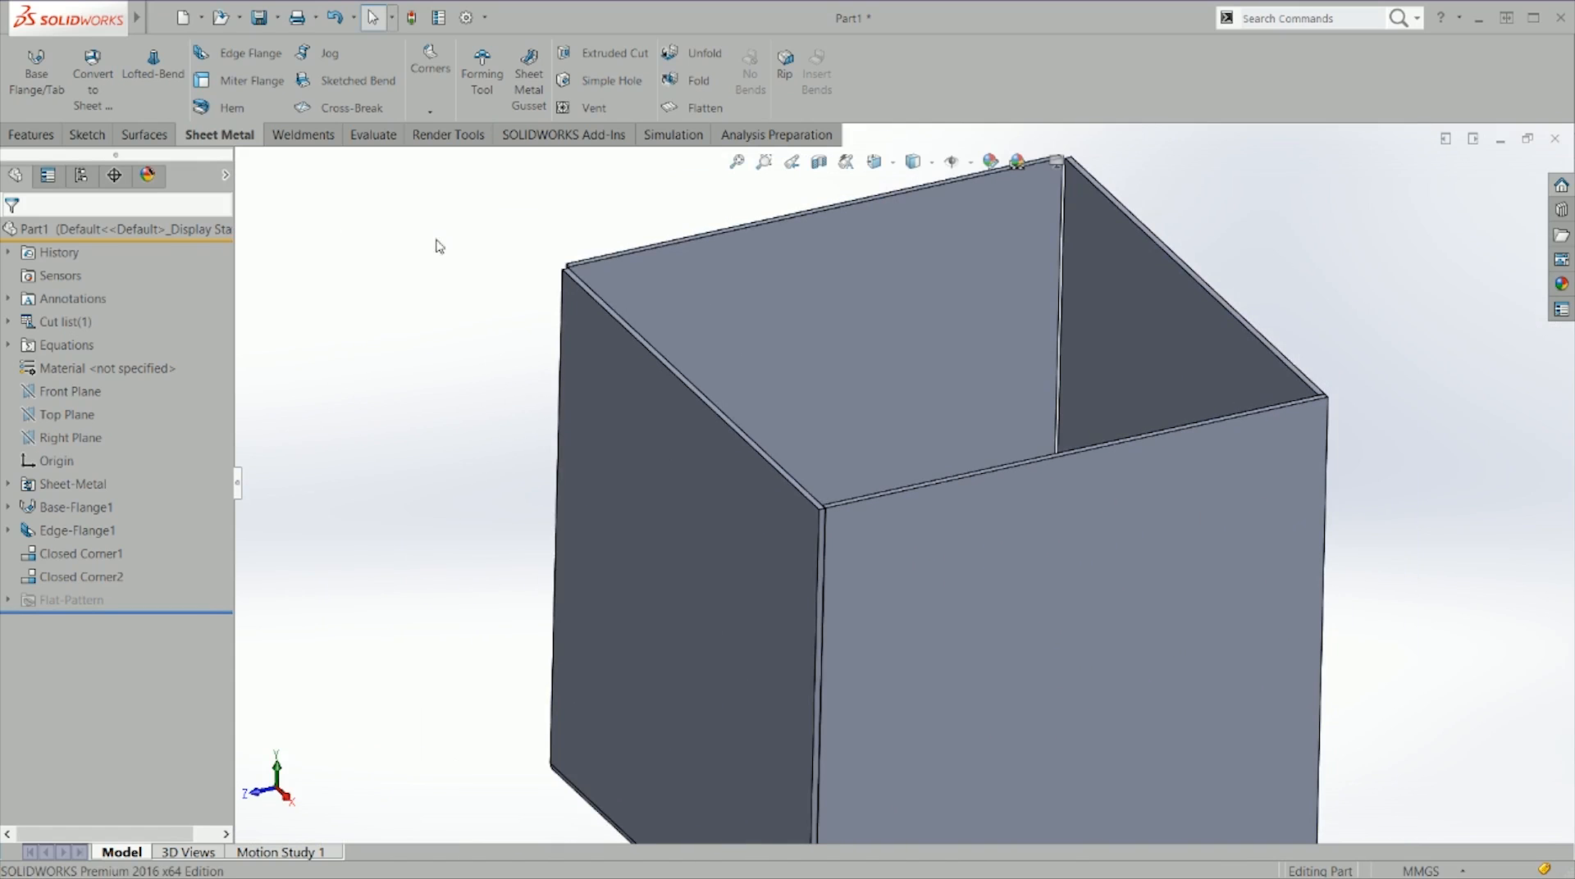
Step: Start a Break Corner on one flange's narrow side face and the upper corner edge of the adjacent flange
{"action": "left_click", "coordinate": [451, 90]}
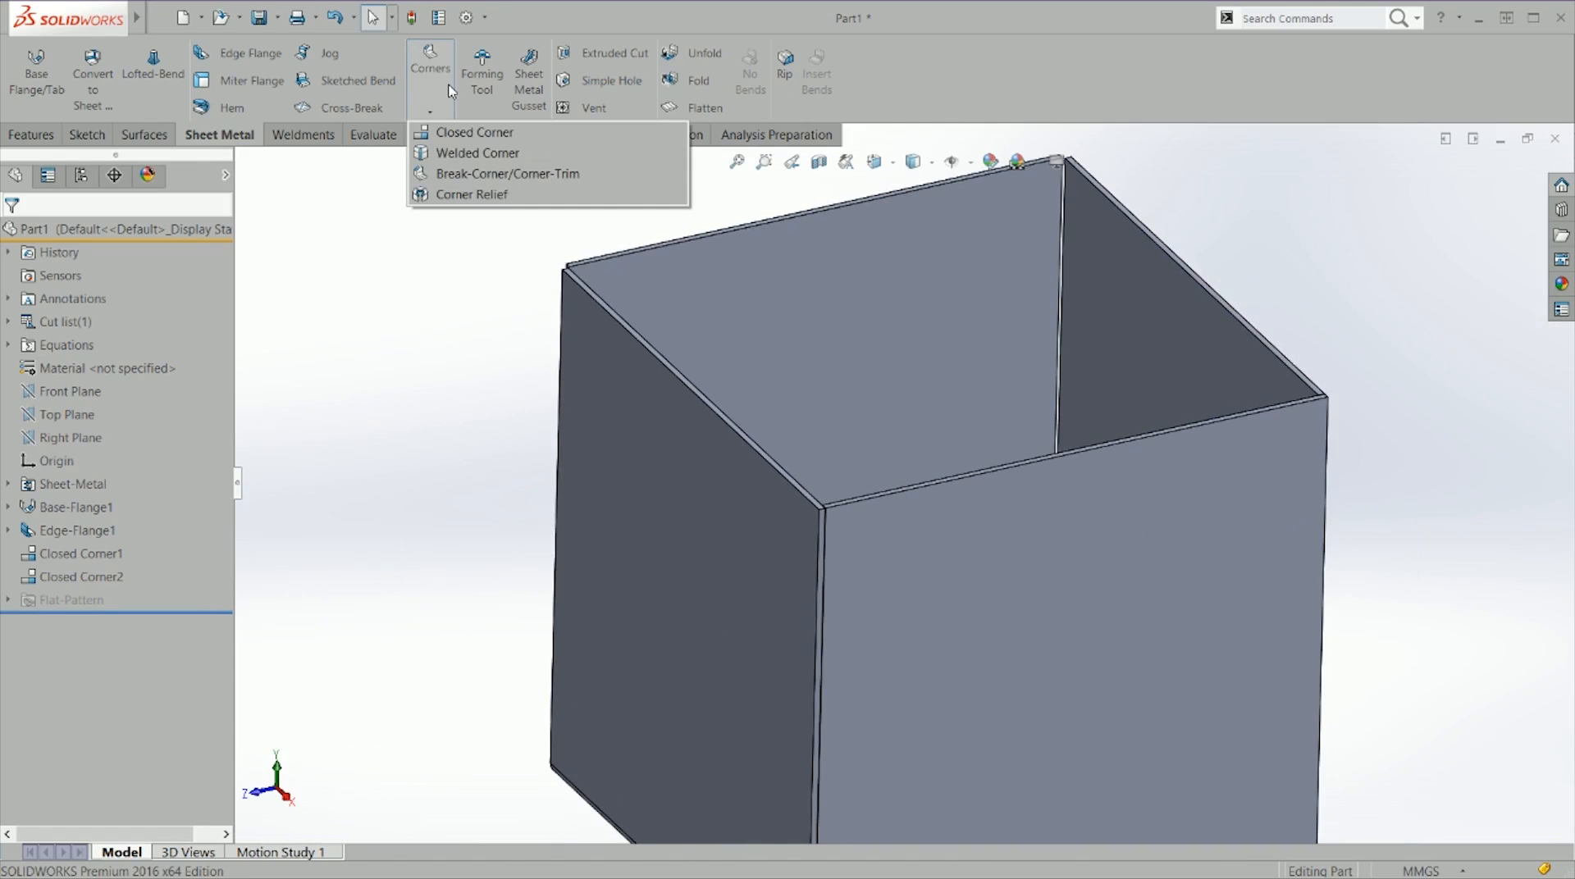
{"action": "left_click", "coordinate": [493, 174]}
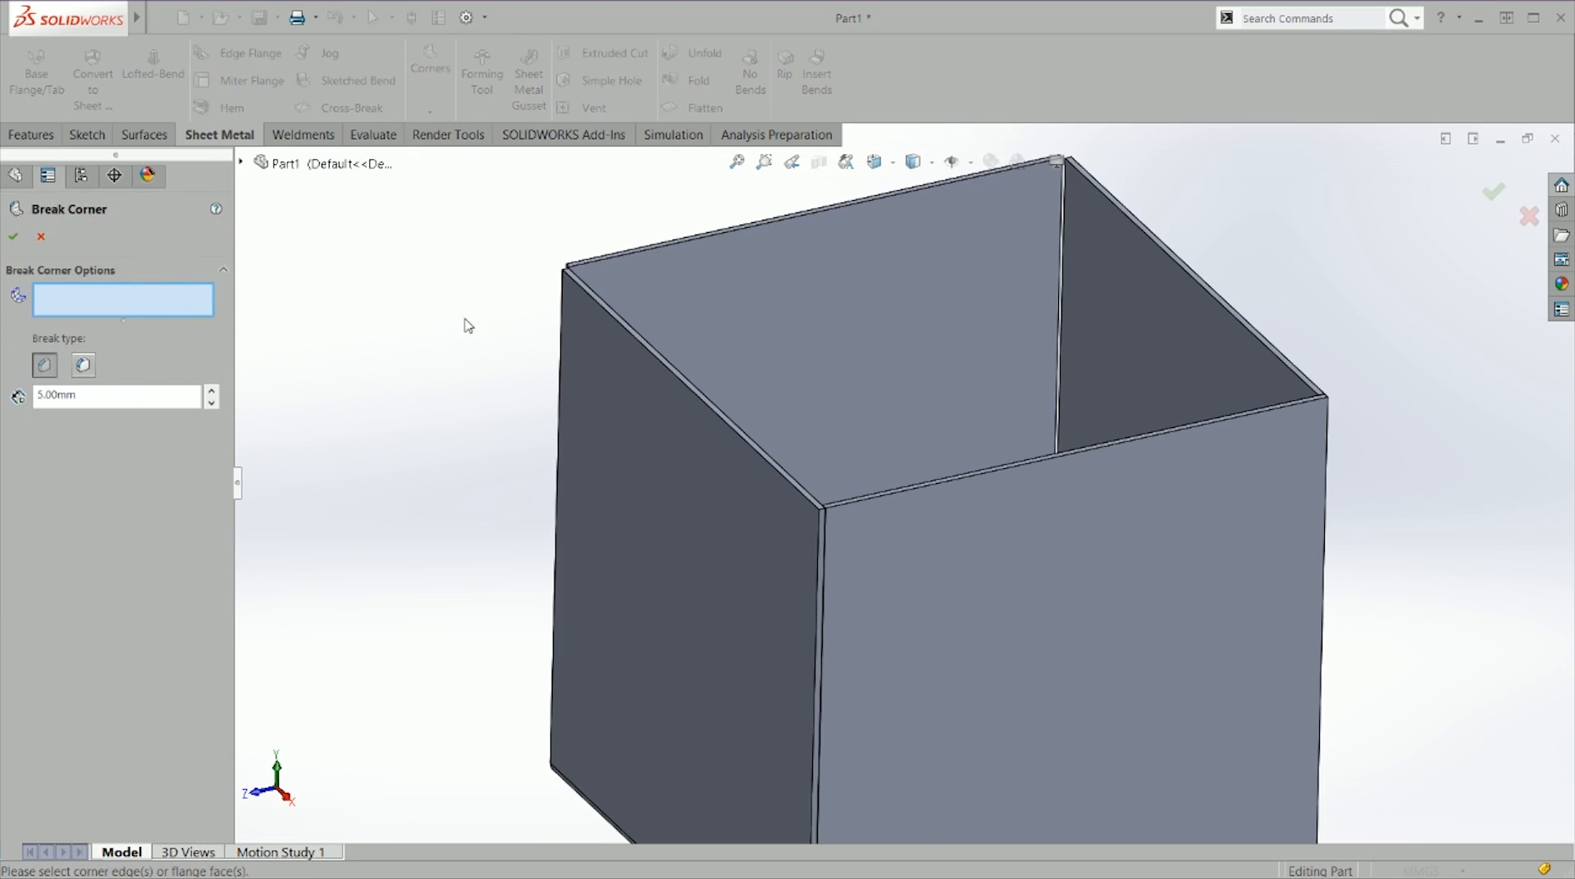
{"action": "scroll", "coordinate": [597, 337], "scroll_direction": "down", "scroll_amount": 4}
{"action": "middle_click_drag", "start_coordinate": [602, 382], "coordinate": [750, 461]}
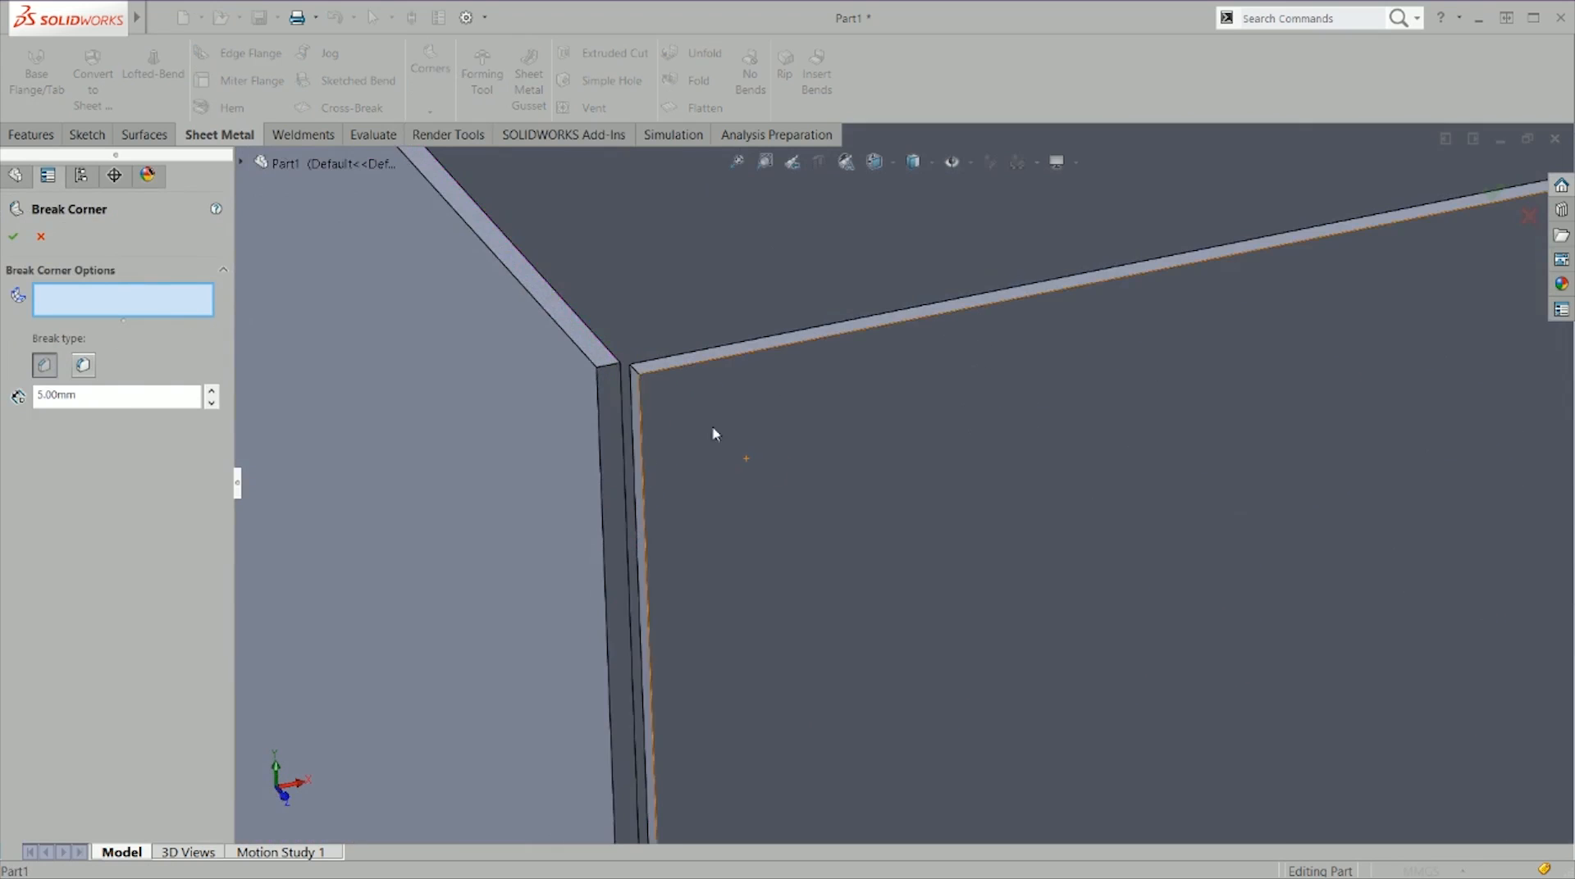
{"action": "left_click", "coordinate": [612, 378]}
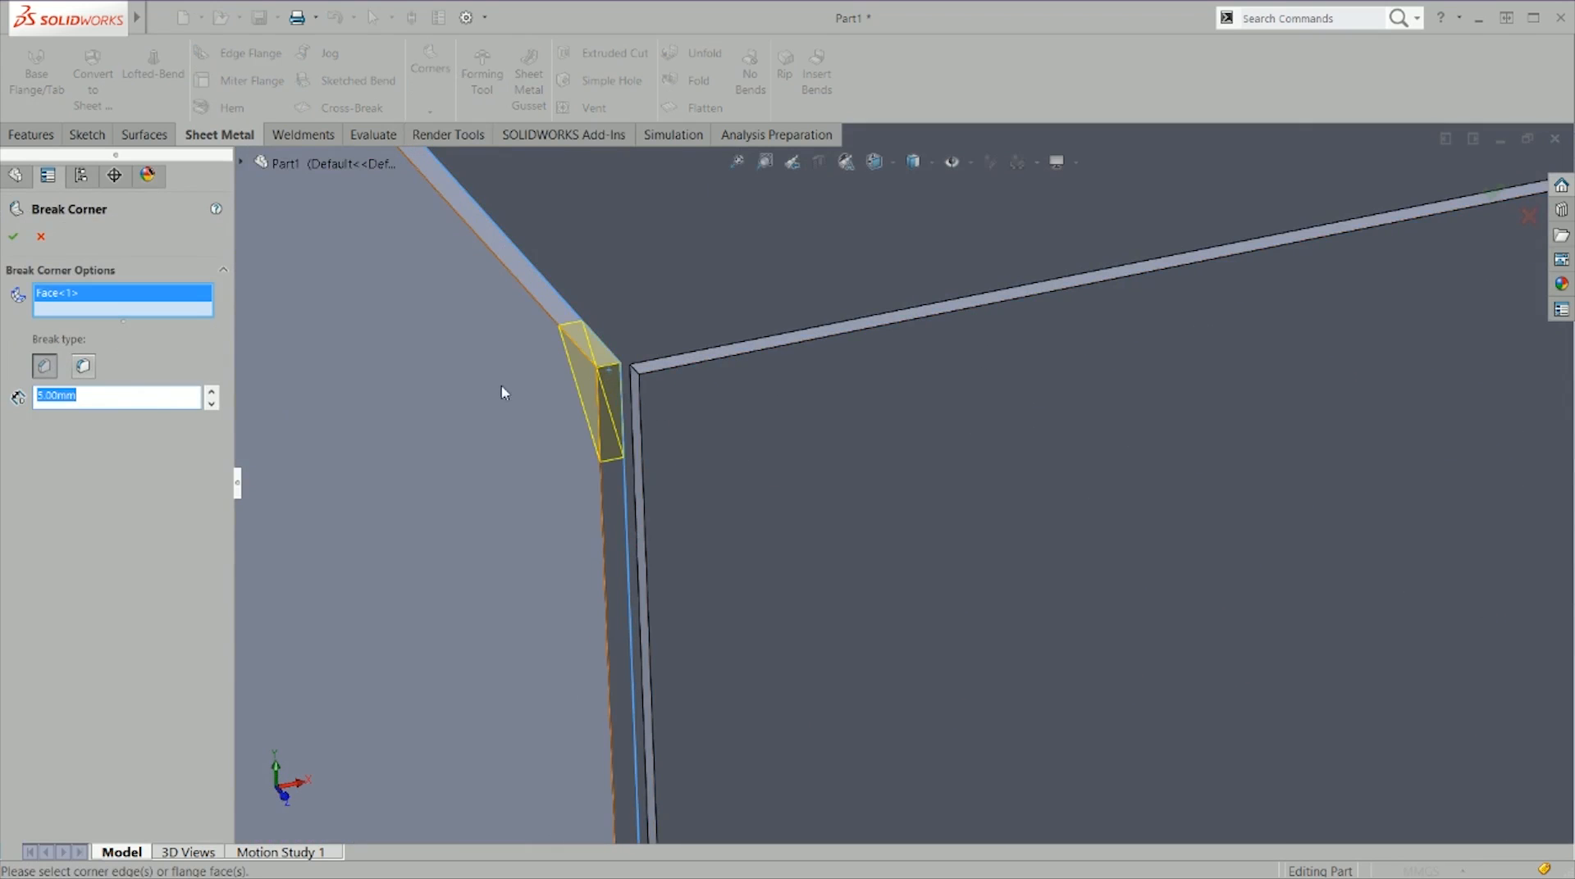
{"action": "left_click", "coordinate": [638, 375]}
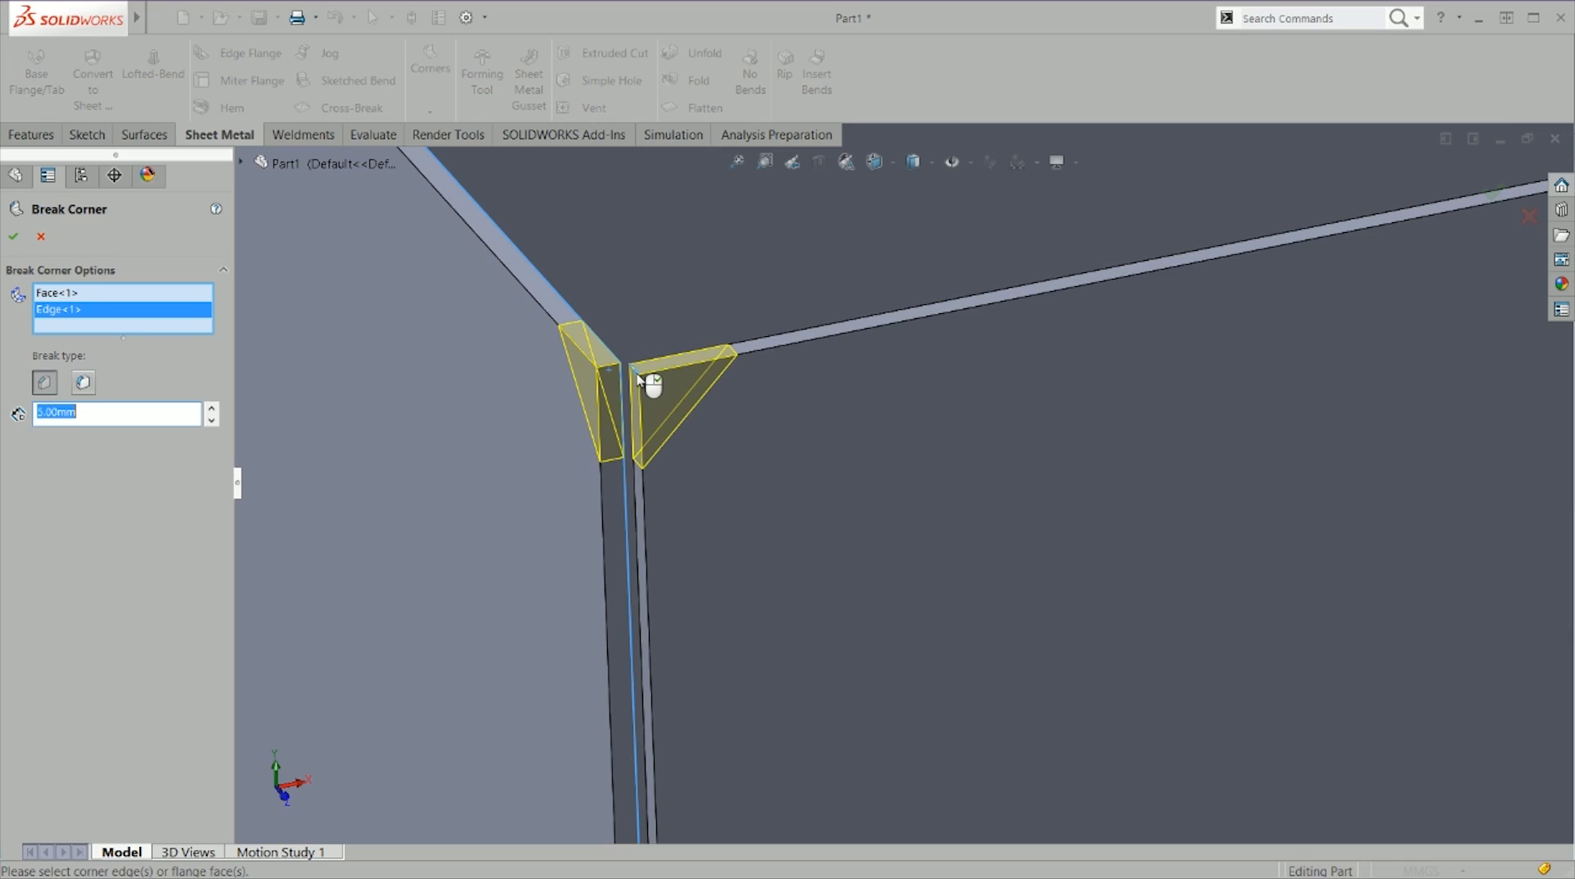
{"action": "key", "text": "f"}
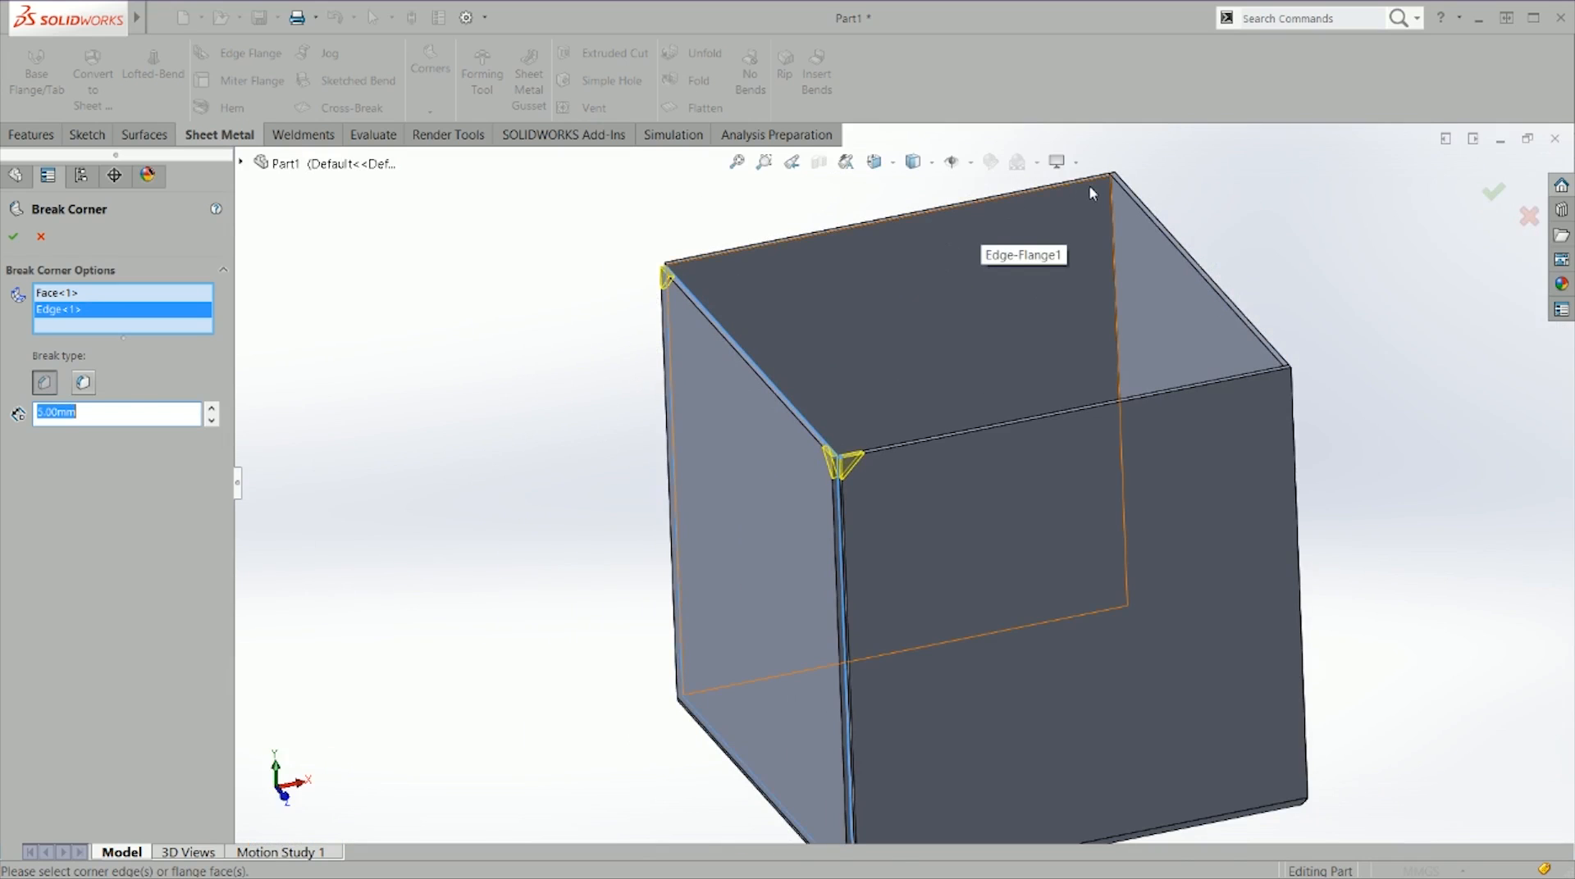
Step: Set the break type to fillet with a 5 mm radius and apply it to the selected flange corners
{"action": "scroll", "coordinate": [708, 318], "scroll_direction": "down", "scroll_amount": 1}
{"action": "left_click", "coordinate": [83, 383]}
{"action": "left_click", "coordinate": [46, 383]}
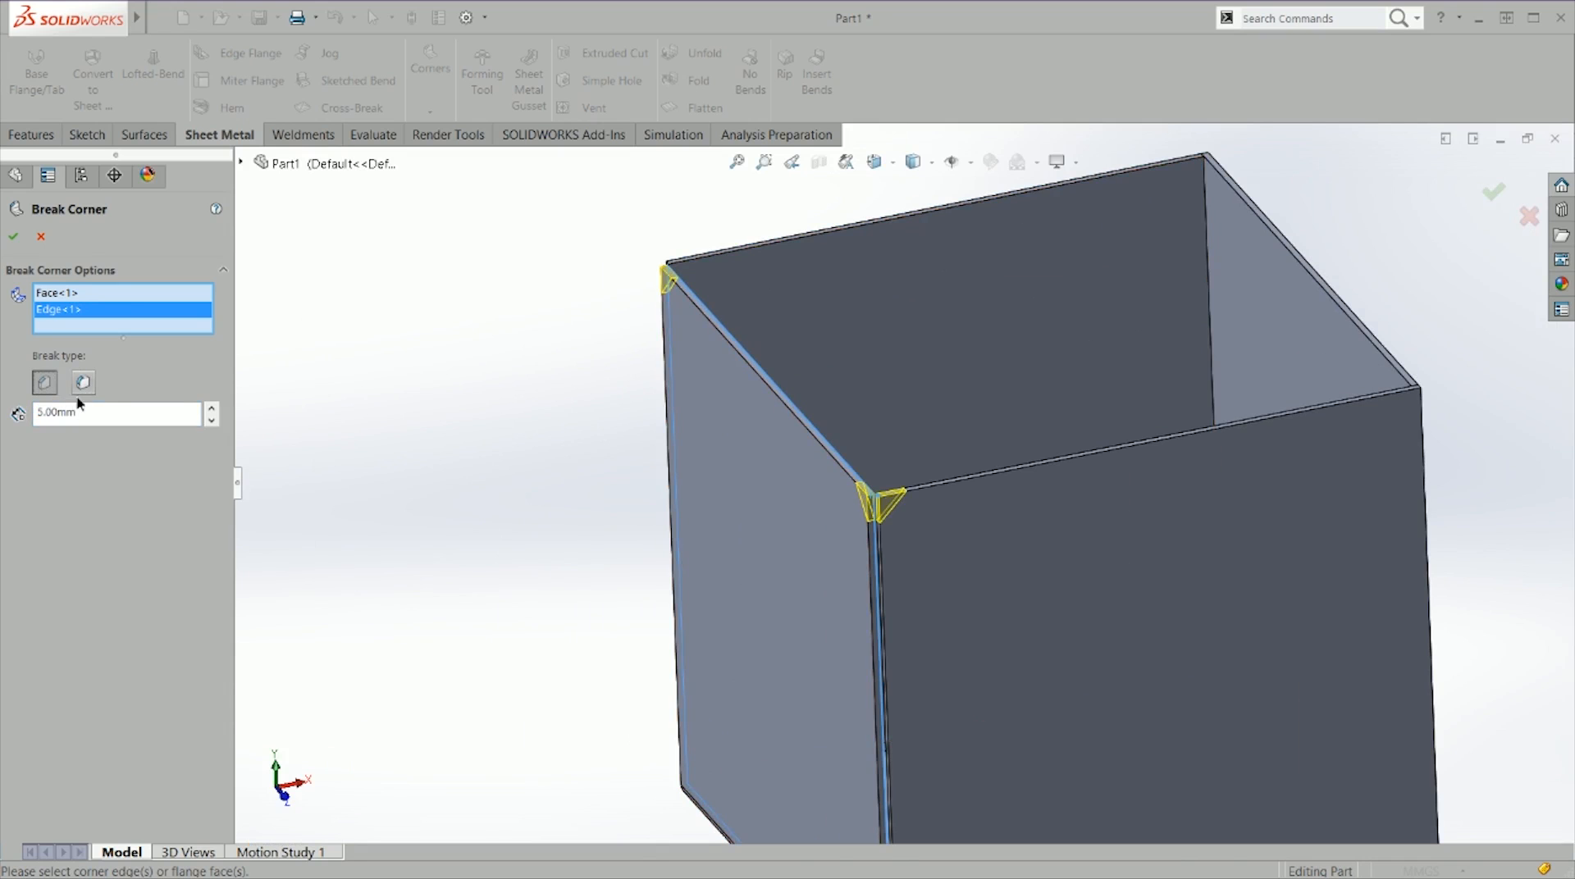
{"action": "left_click", "coordinate": [83, 382]}
{"action": "scroll", "coordinate": [1038, 567], "scroll_direction": "down", "scroll_amount": 5}
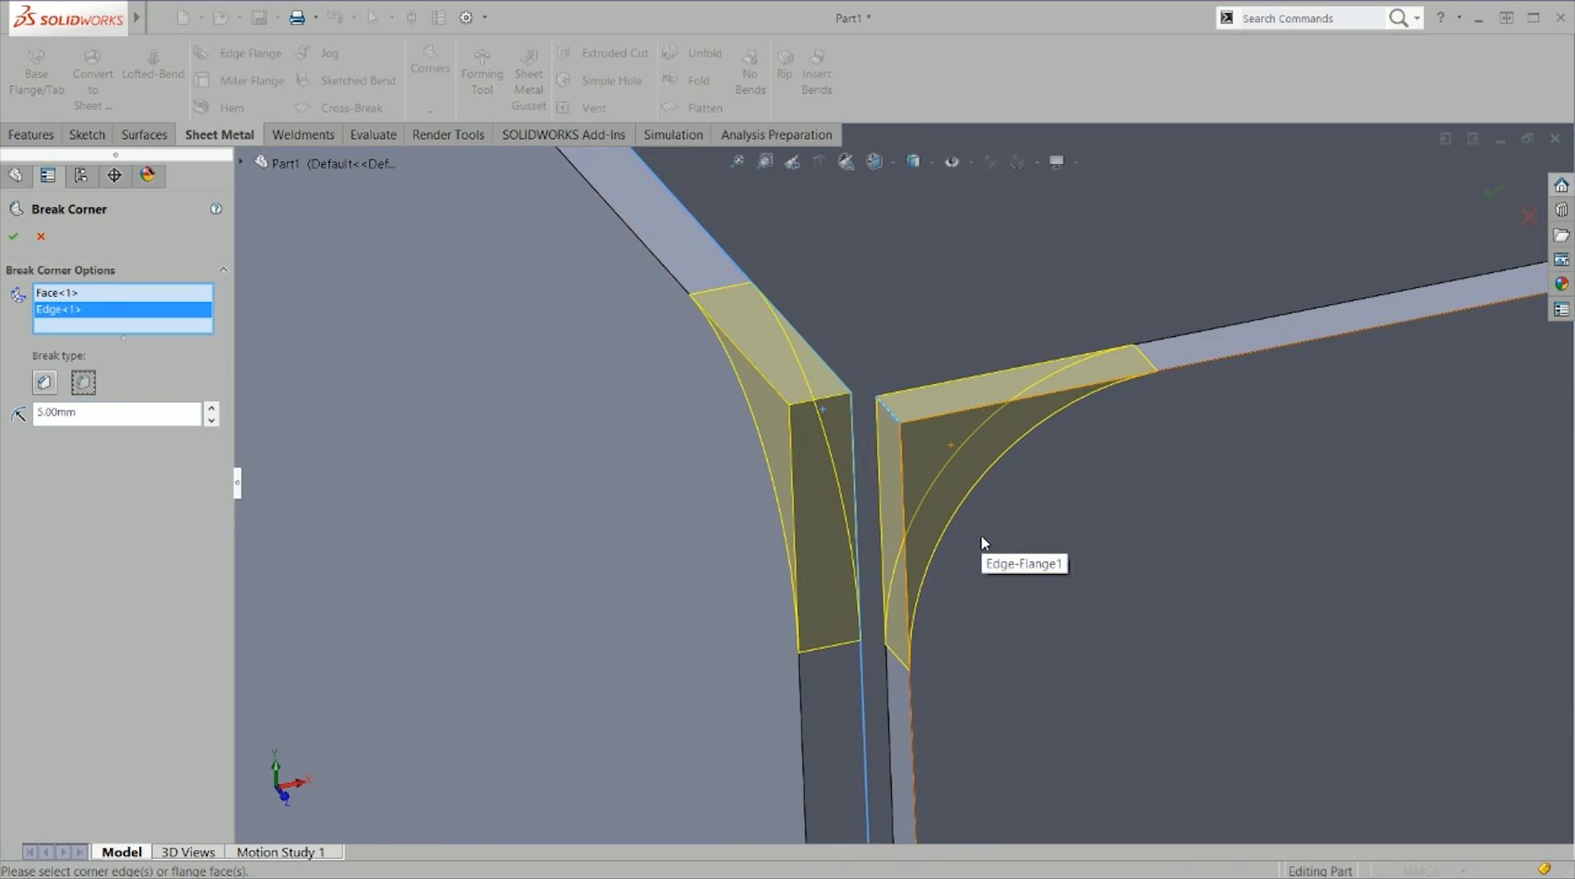
{"action": "middle_click_drag", "start_coordinate": [1001, 495], "coordinate": [1030, 552]}
{"action": "left_click", "coordinate": [13, 236]}
{"action": "scroll", "coordinate": [634, 435], "scroll_direction": "up", "scroll_amount": 7}
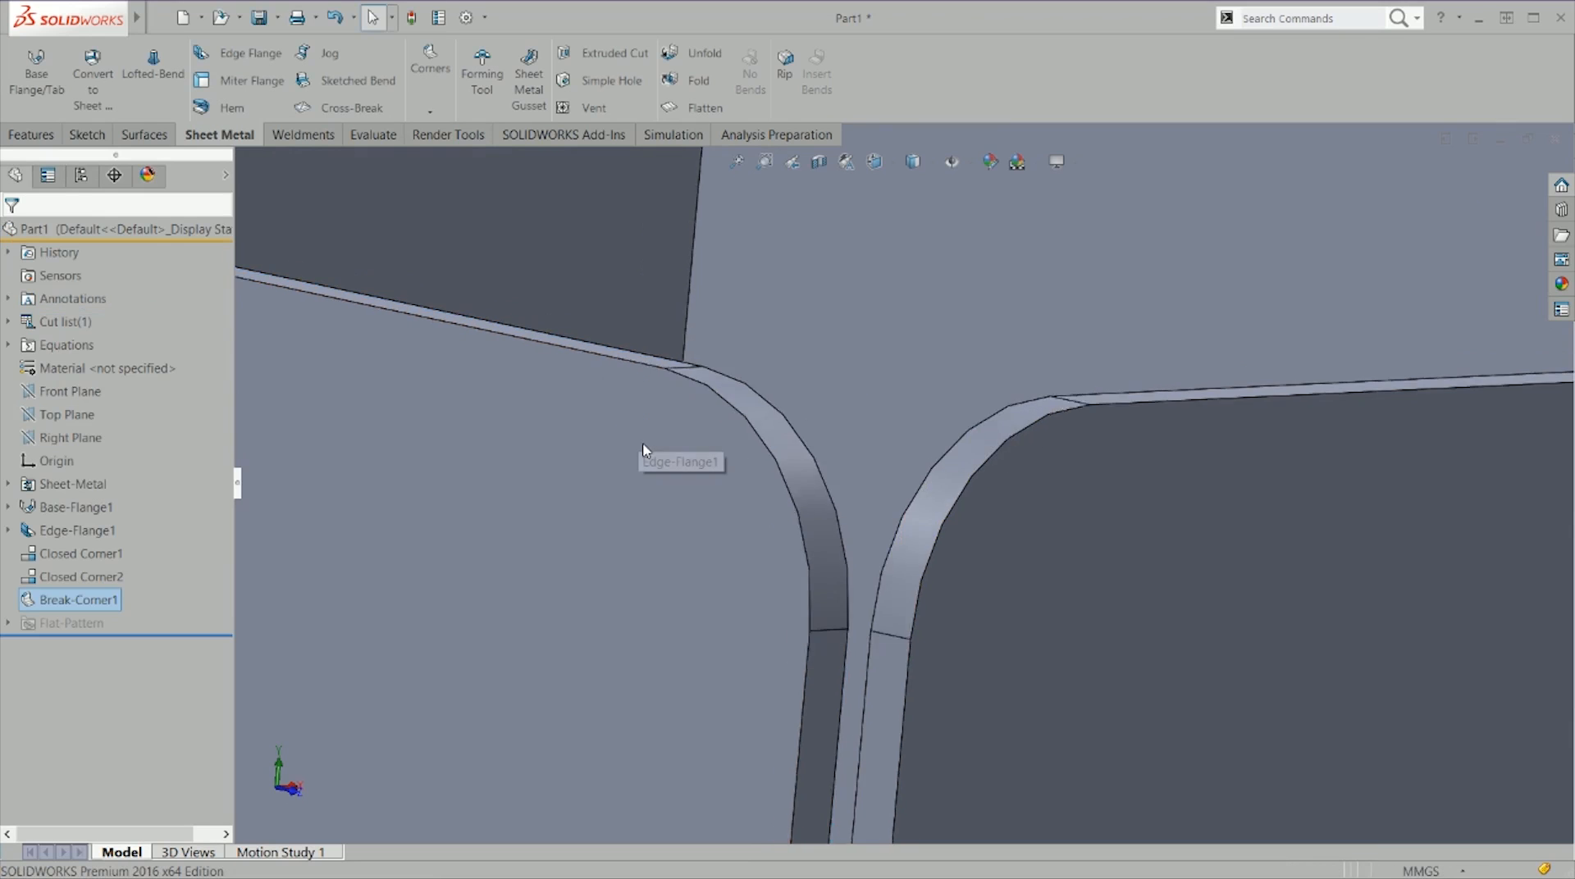
{"action": "scroll", "coordinate": [592, 440], "scroll_direction": "down", "scroll_amount": 4}
{"action": "scroll", "coordinate": [592, 441], "scroll_direction": "down", "scroll_amount": 1}
{"action": "left_click", "coordinate": [380, 533]}
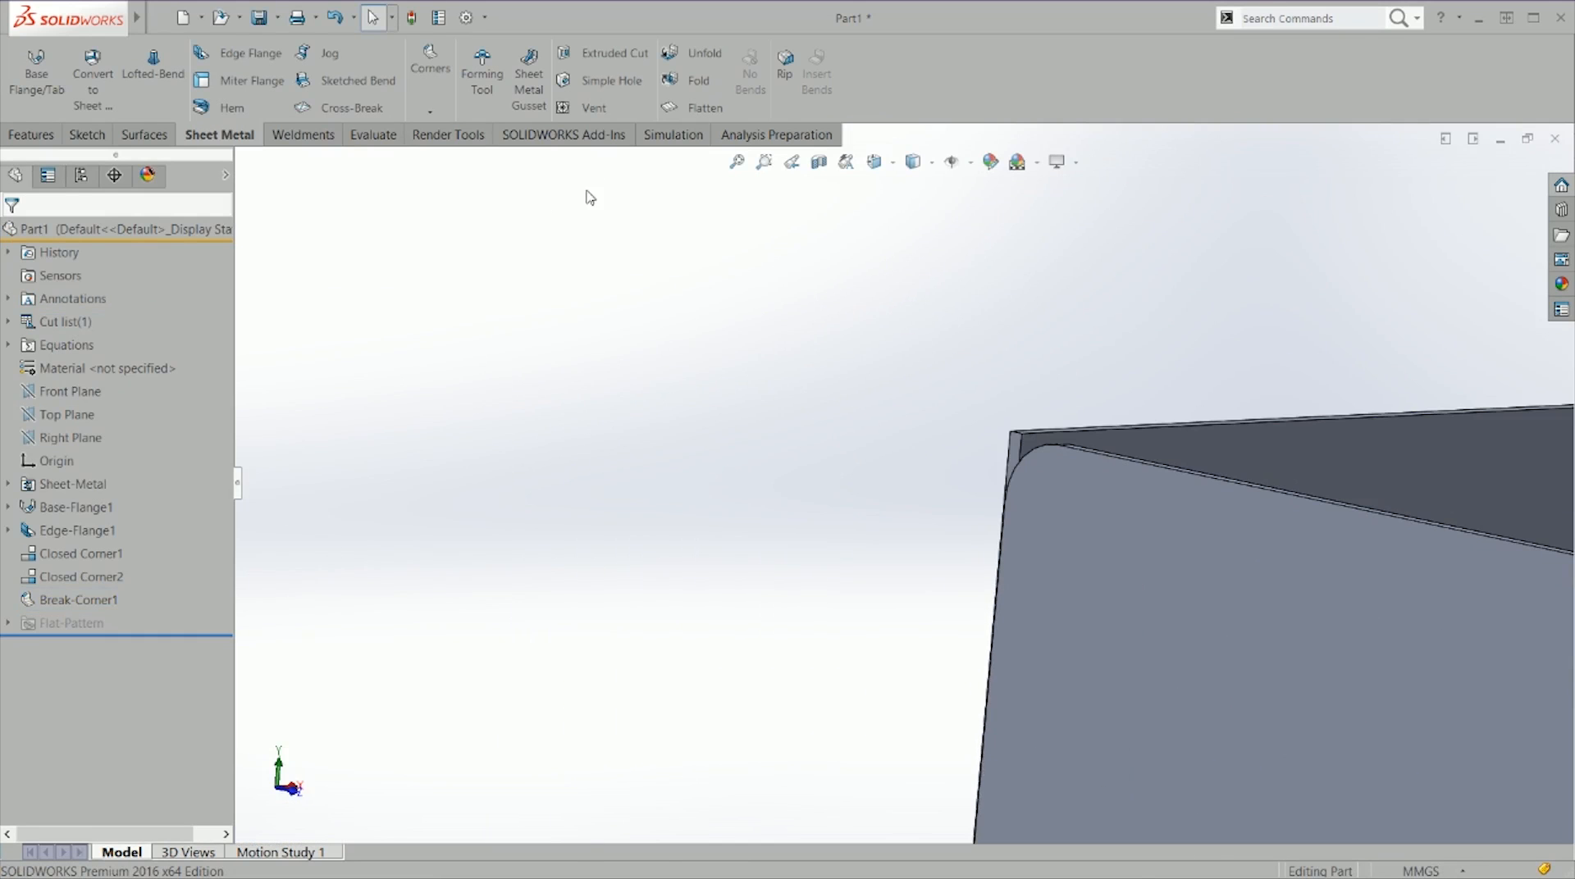
Step: Start a Corner Relief, clear its scope and reselect the box's sheet metal body as the scope
{"action": "left_click", "coordinate": [430, 100]}
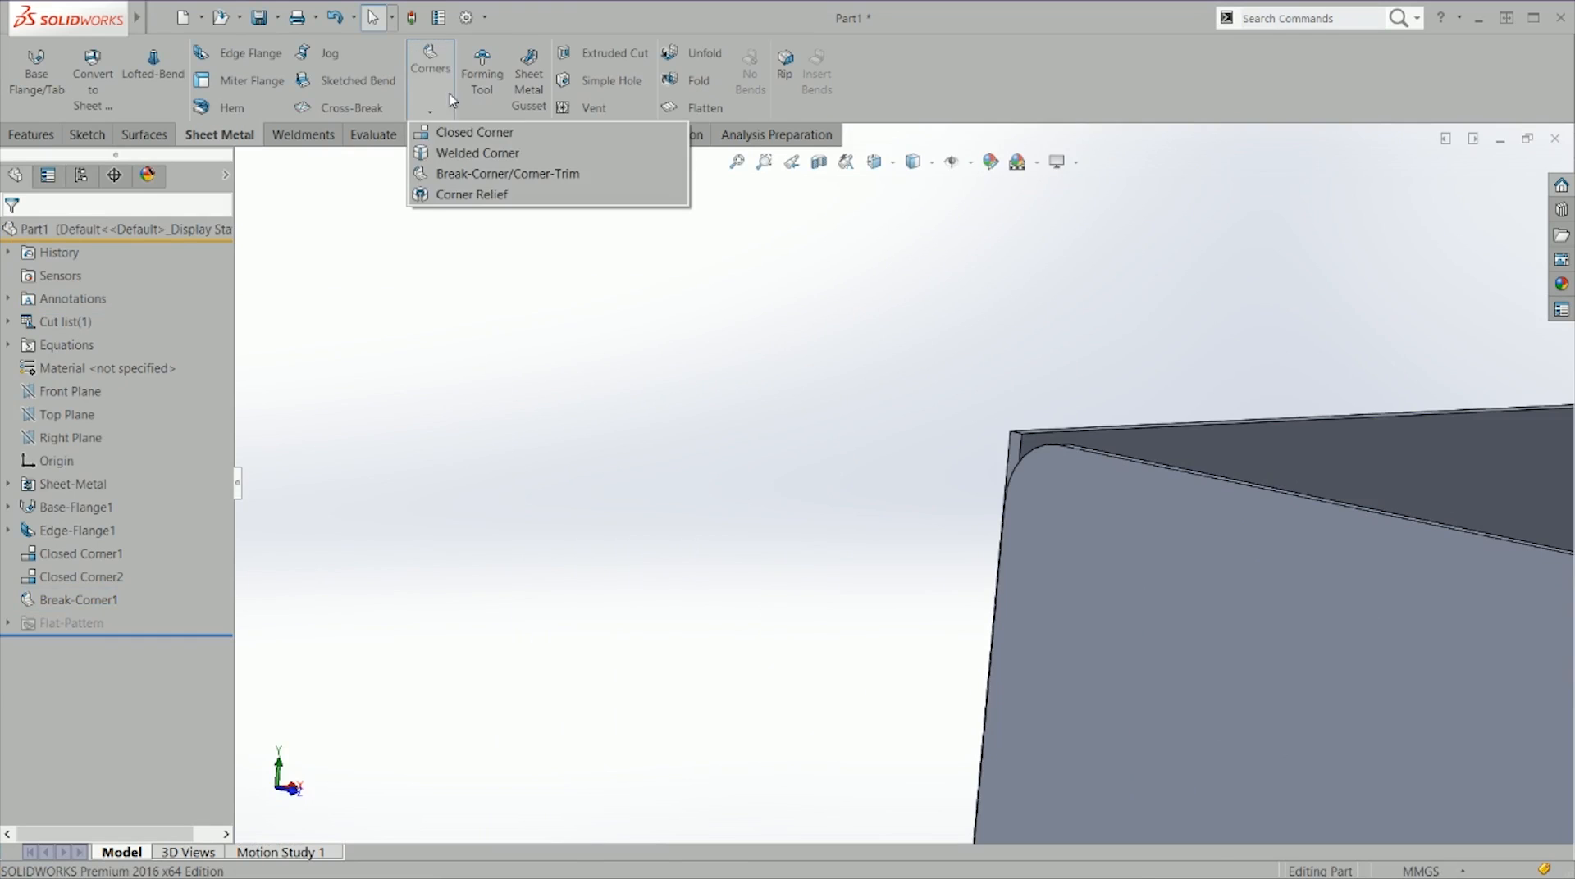
{"action": "left_click", "coordinate": [502, 194]}
{"action": "scroll", "coordinate": [672, 432], "scroll_direction": "up", "scroll_amount": 5}
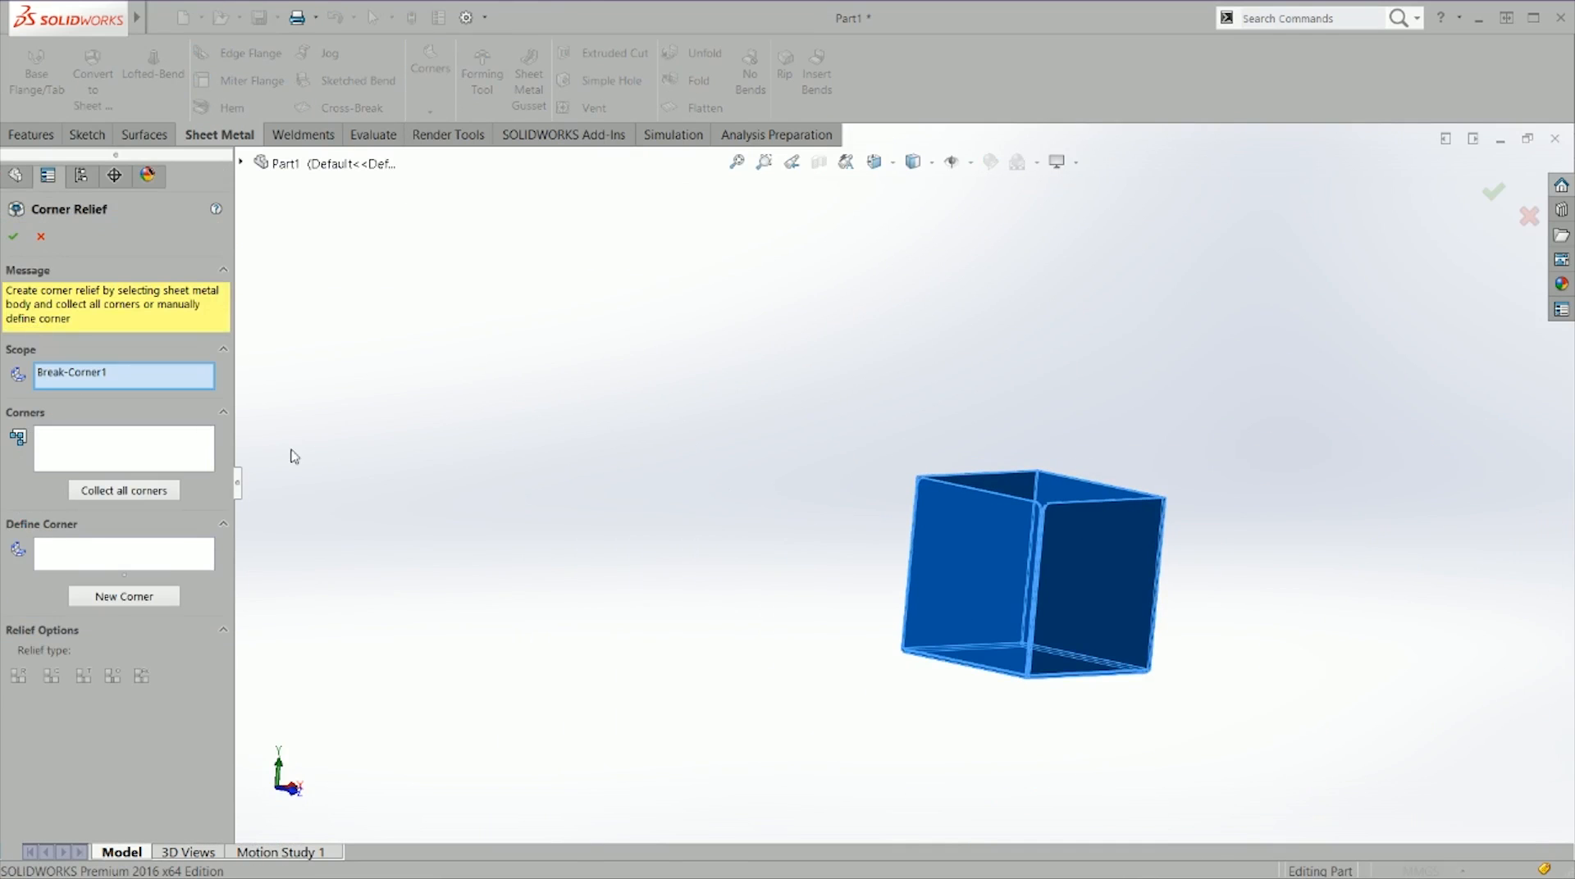
{"action": "right_click", "coordinate": [166, 379]}
{"action": "left_click", "coordinate": [320, 387]}
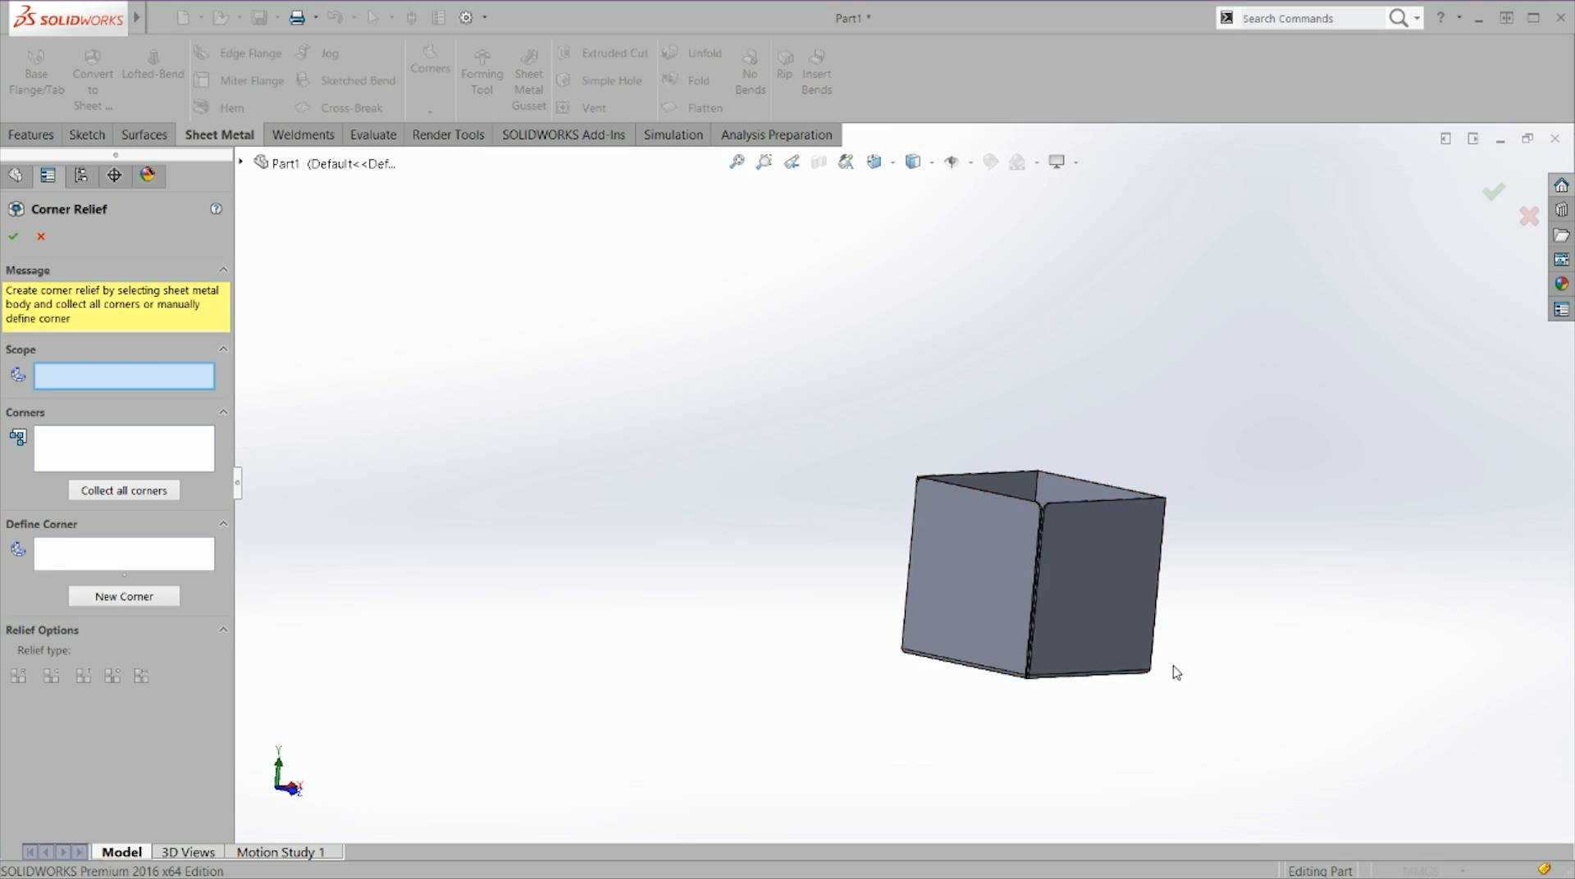
{"action": "key", "text": "ctrl+7"}
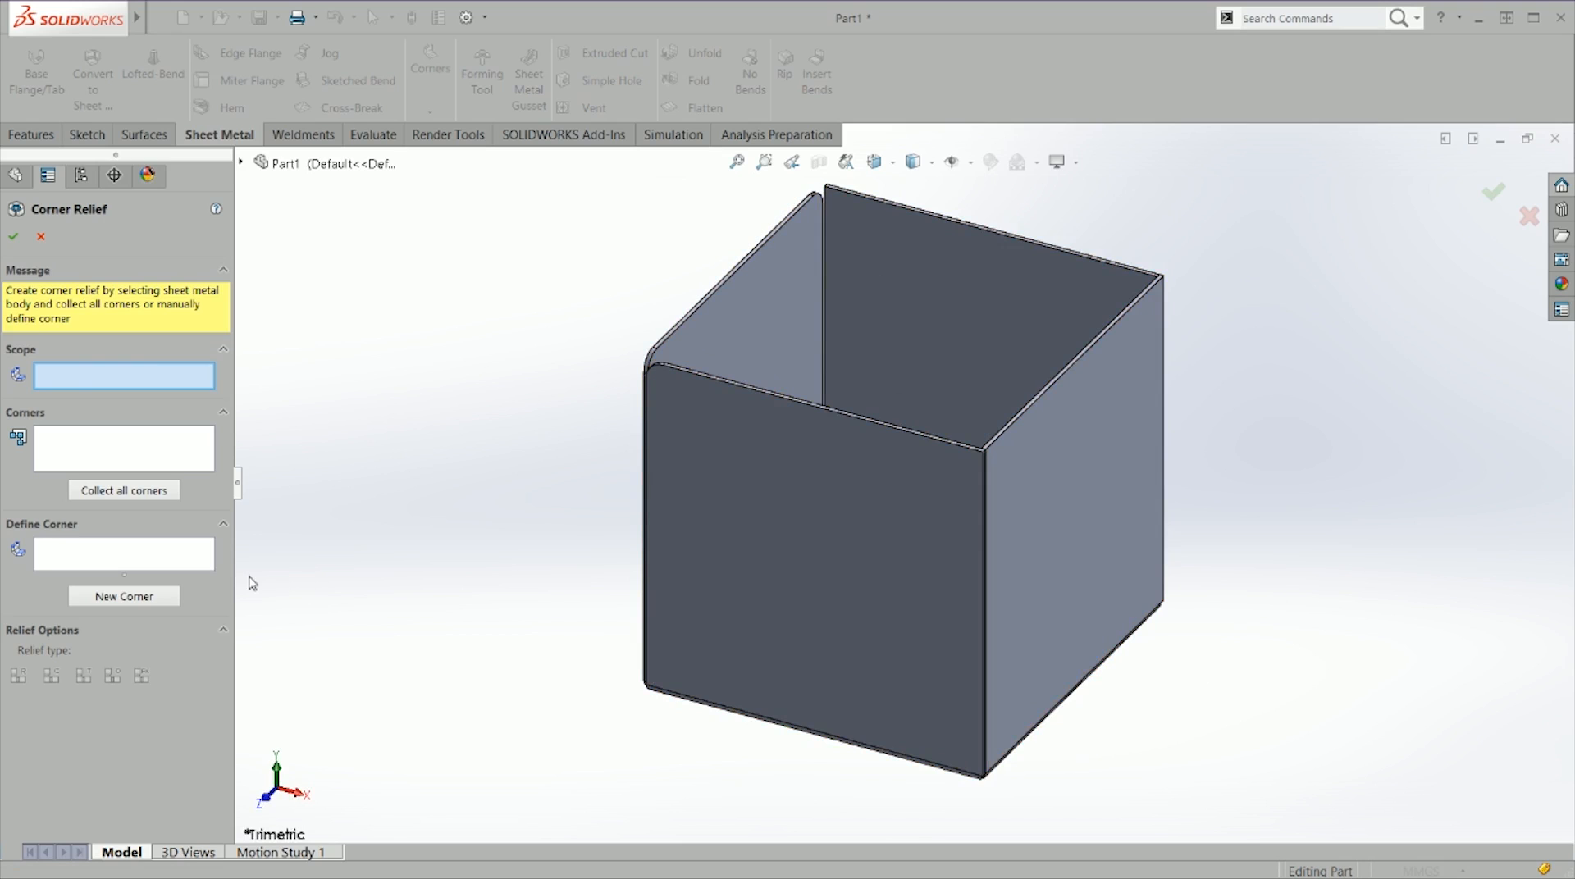
{"action": "left_click", "coordinate": [156, 492]}
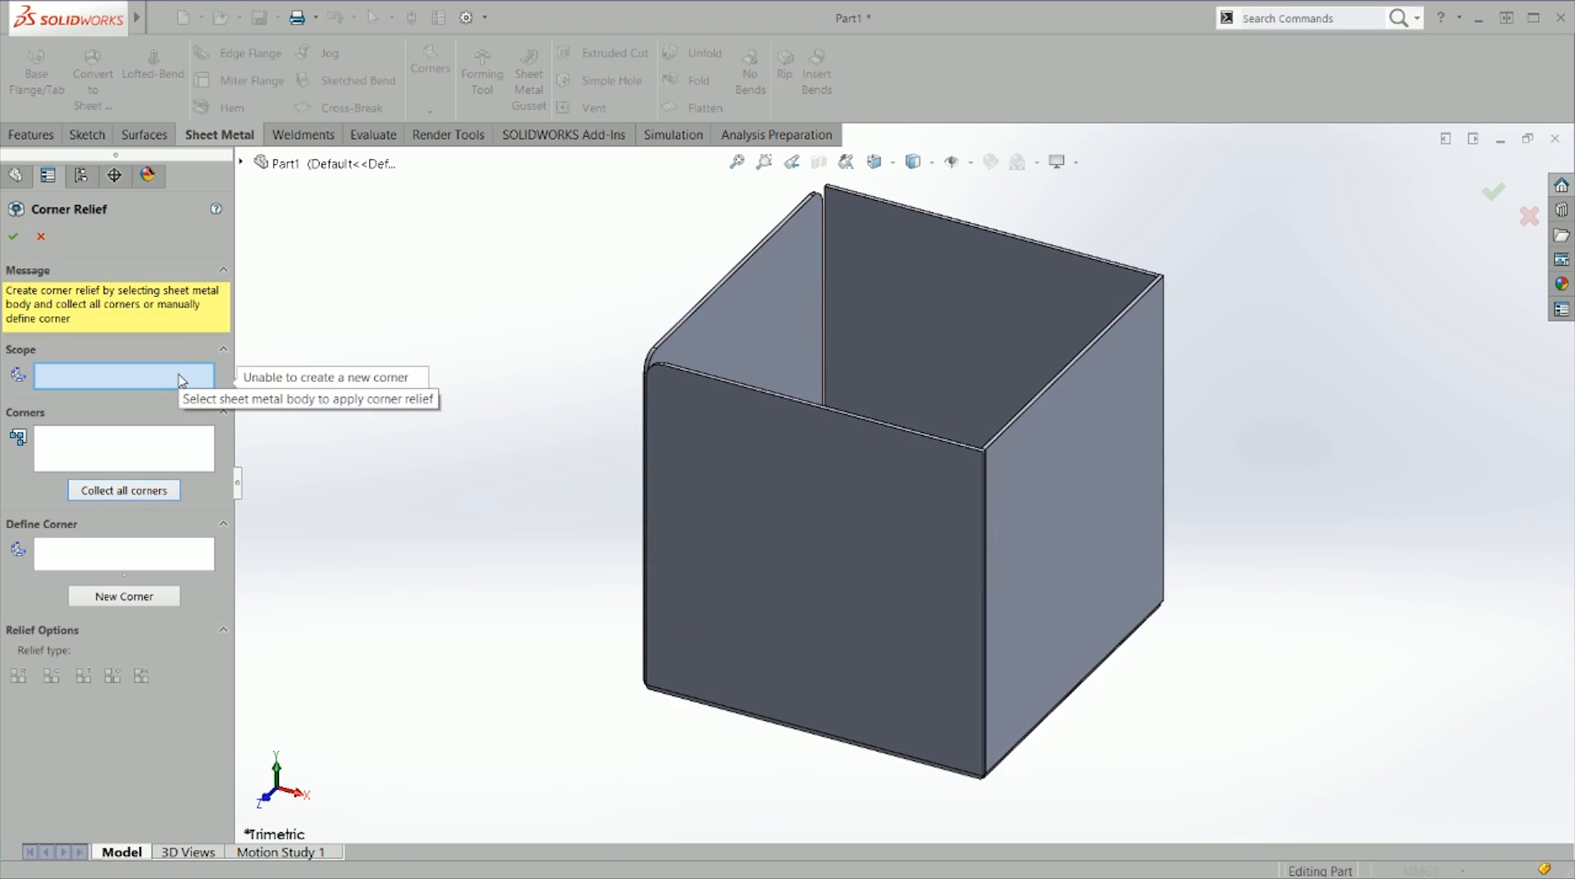
{"action": "left_click", "coordinate": [809, 461]}
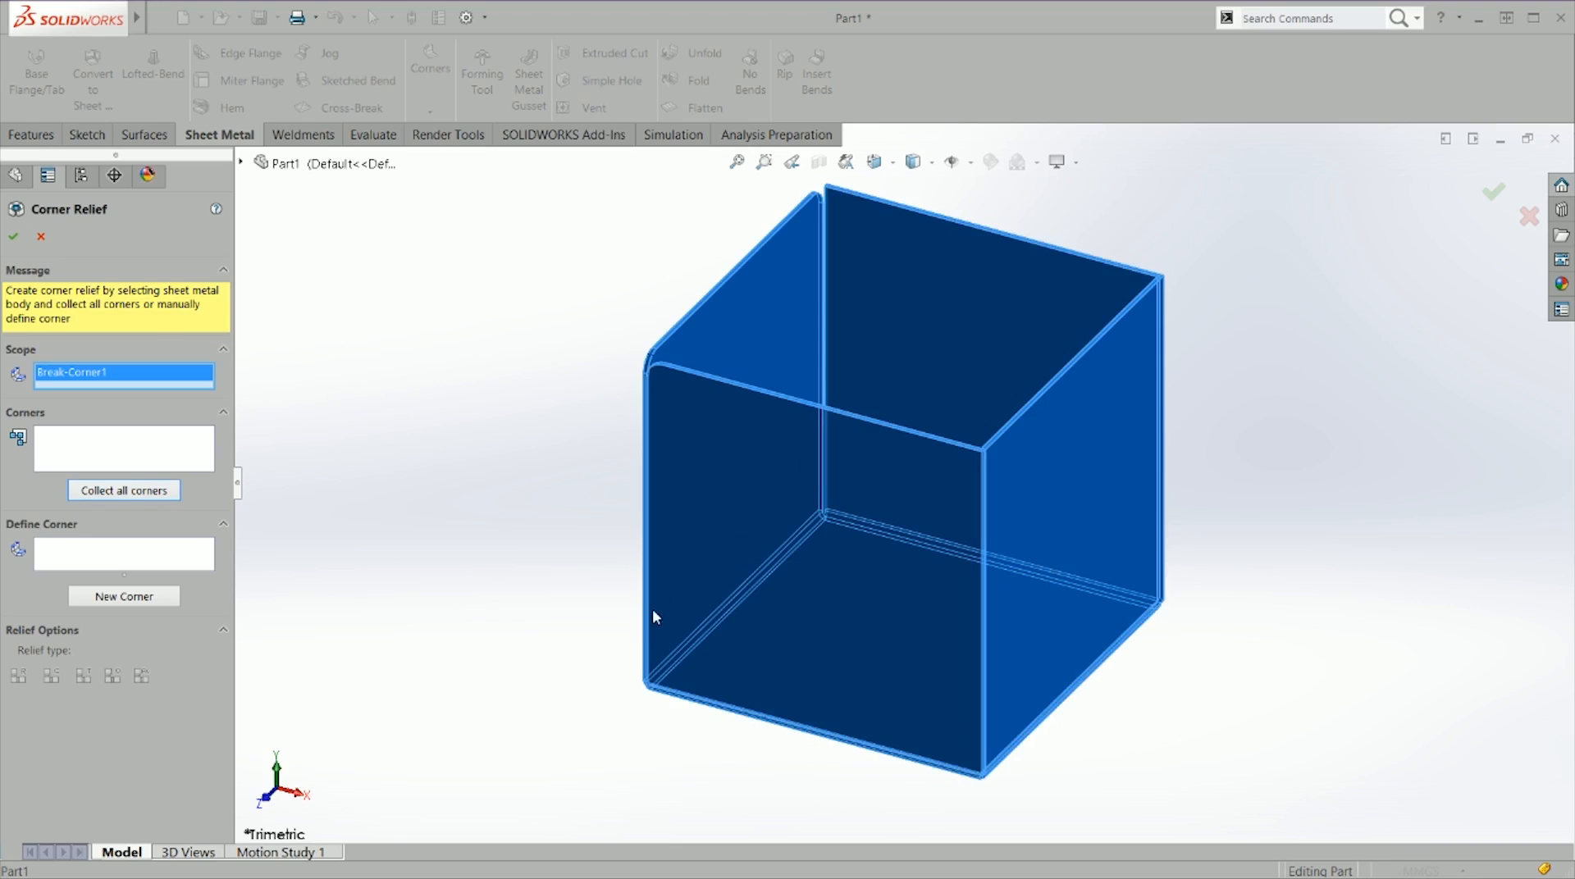
Step: Collect all corners of the box for relief, inspect one base corner up close and clear the collected corners
{"action": "left_click", "coordinate": [131, 492]}
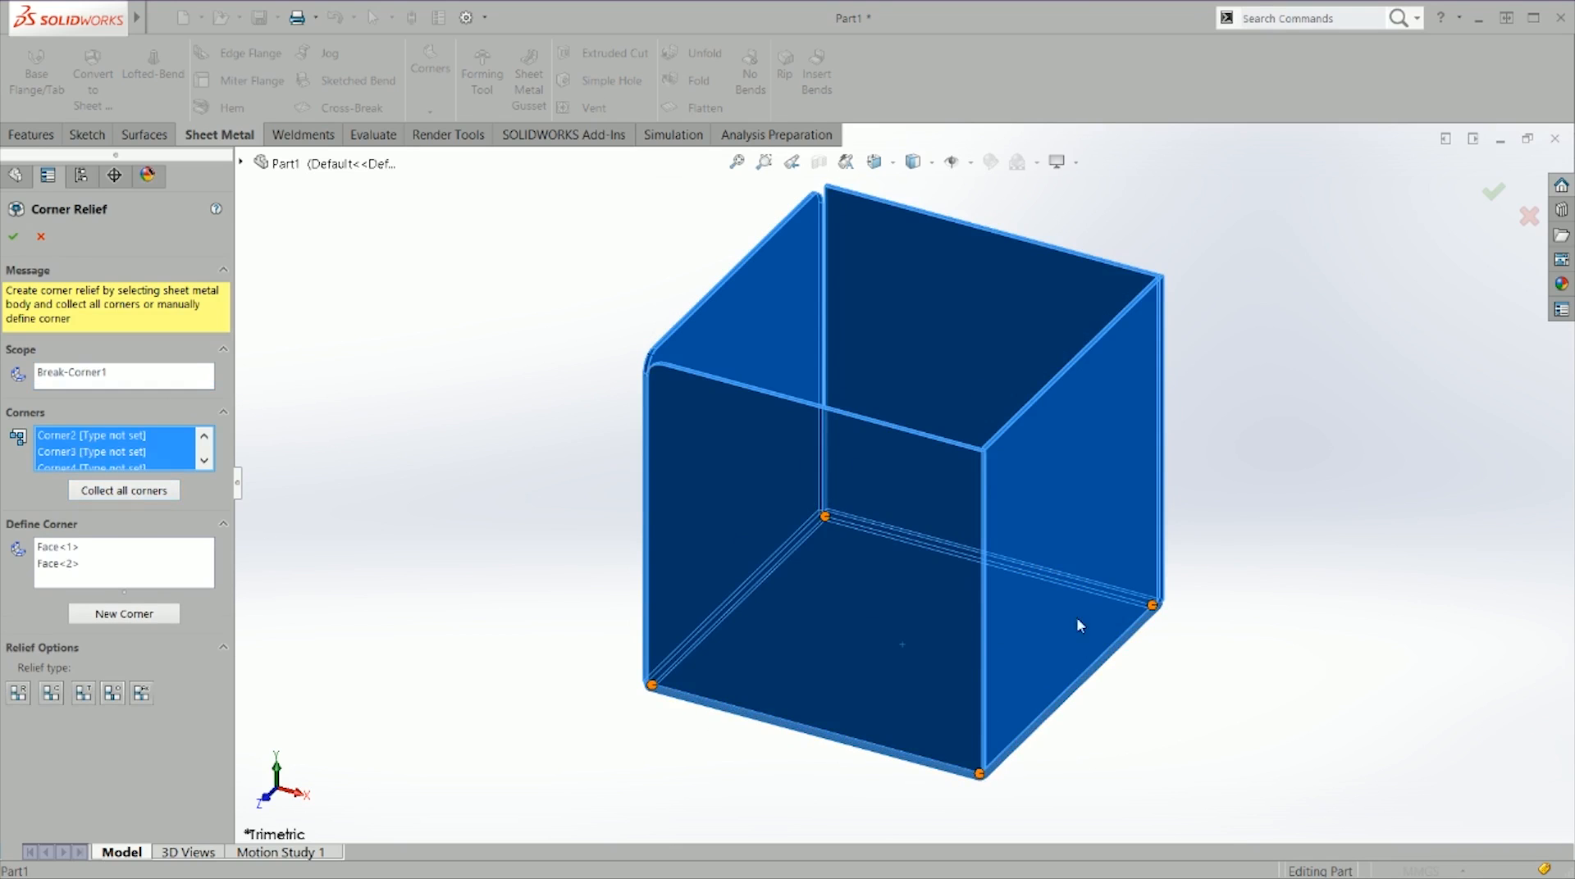
{"action": "scroll", "coordinate": [730, 574], "scroll_direction": "down", "scroll_amount": 6}
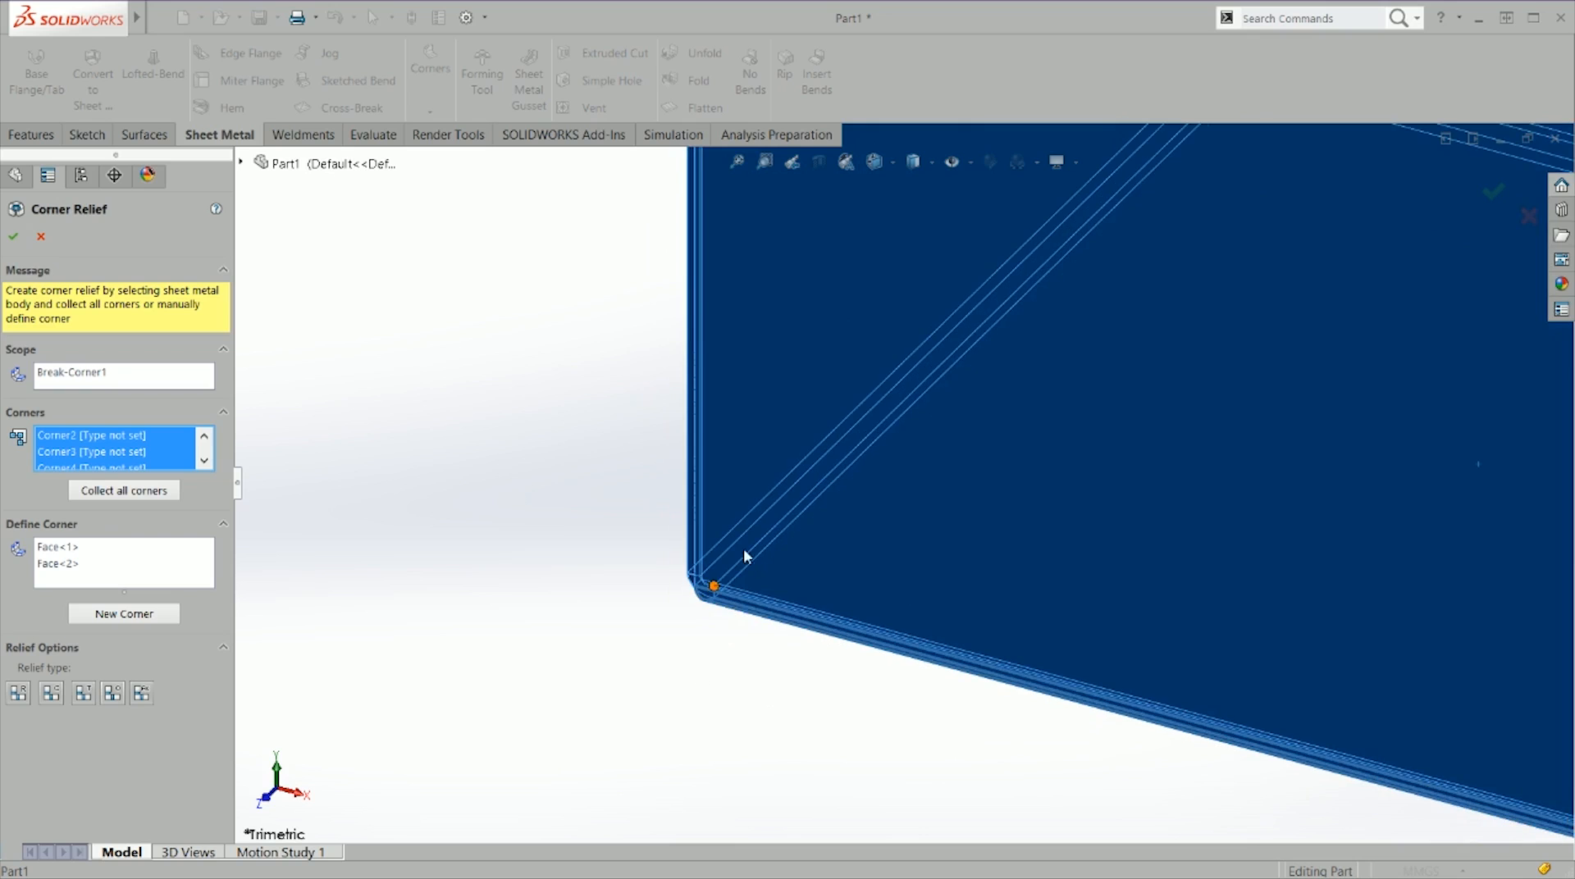
{"action": "middle_click_drag", "start_coordinate": [807, 600], "coordinate": [878, 506]}
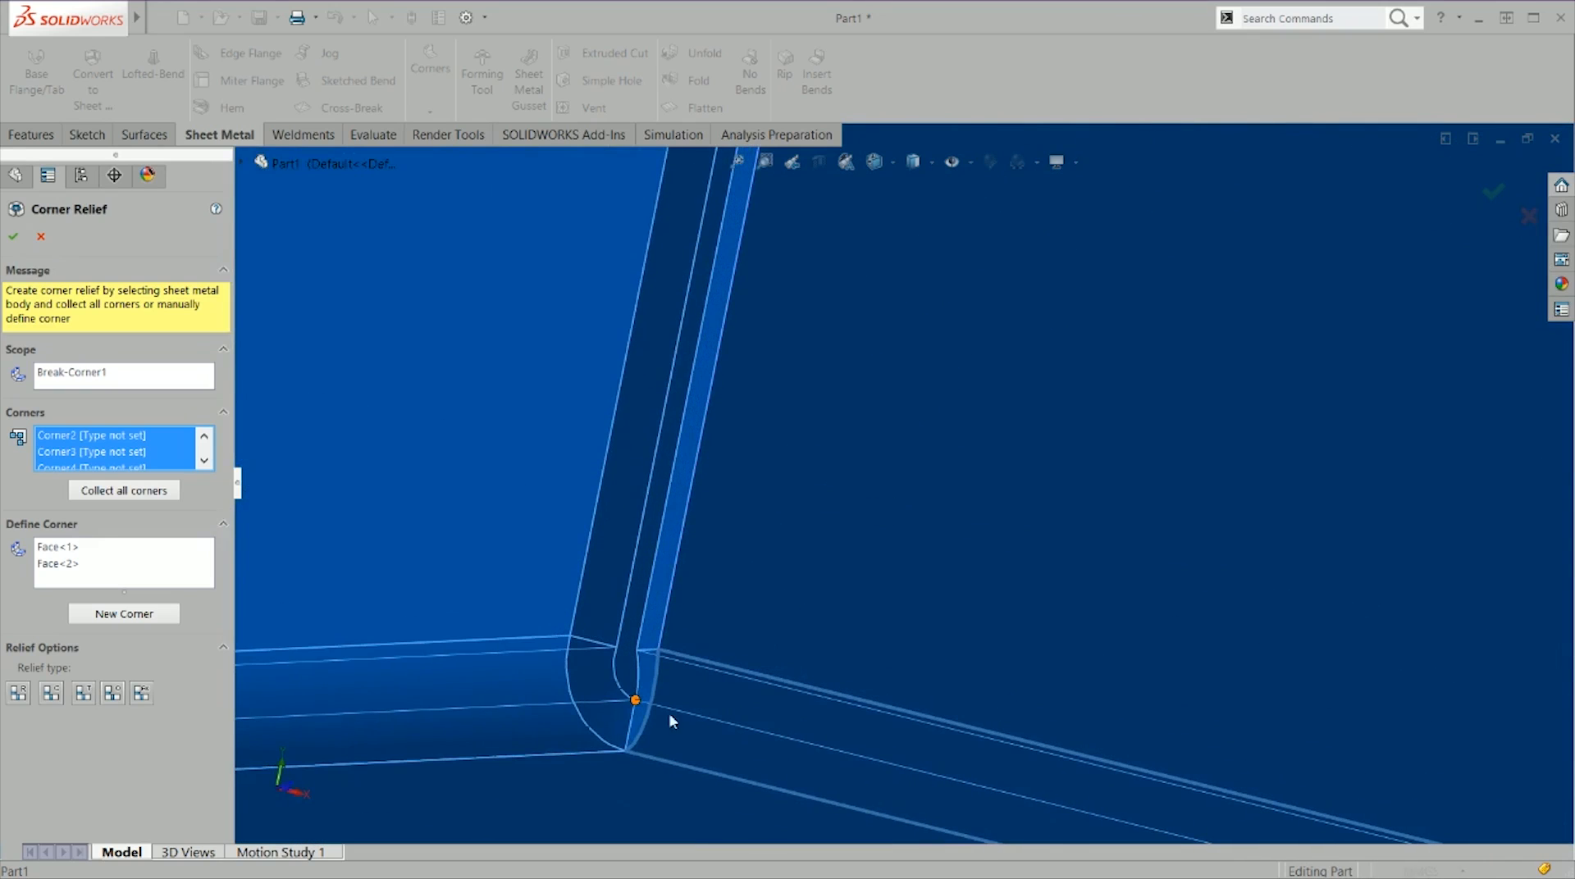
{"action": "scroll", "coordinate": [628, 699], "scroll_direction": "up", "scroll_amount": 8}
{"action": "key", "text": "ctrl+7"}
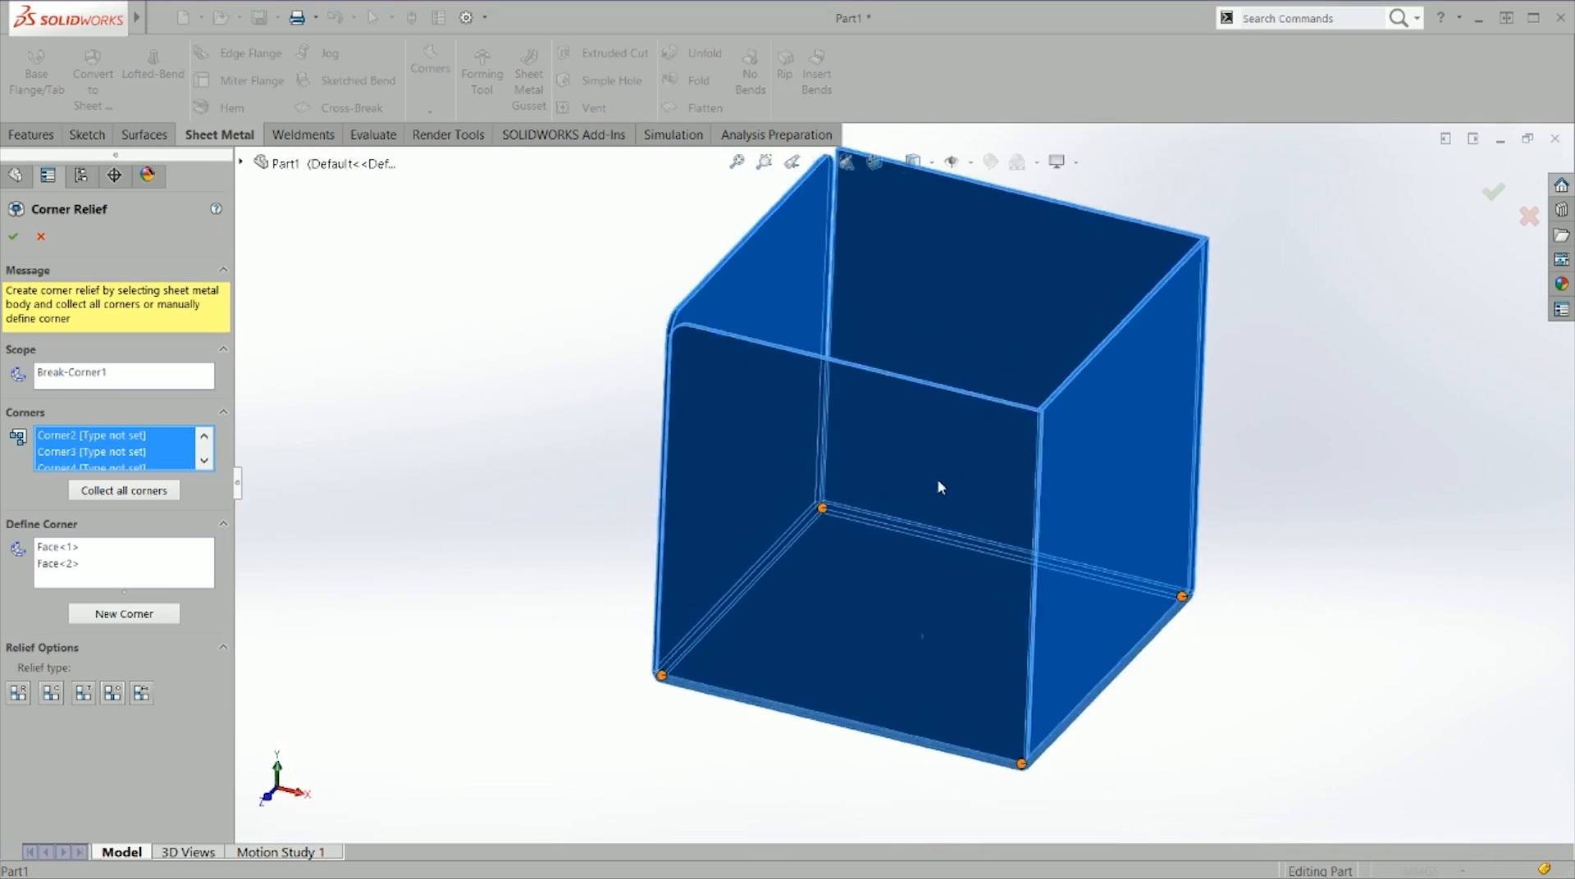
{"action": "right_click", "coordinate": [94, 460]}
{"action": "left_click", "coordinate": [137, 469]}
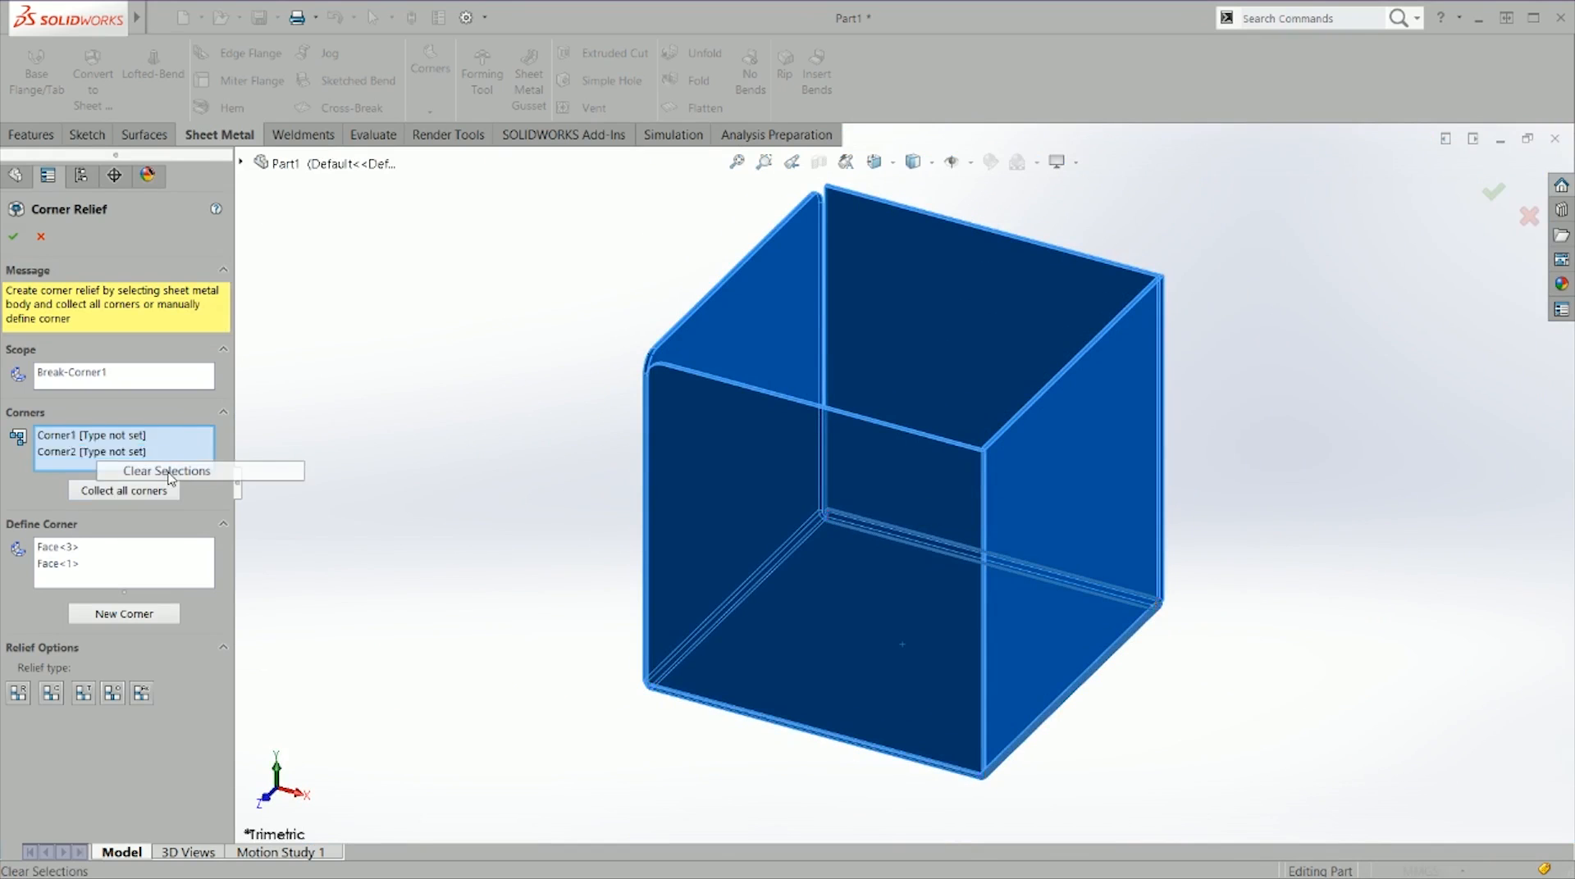
{"action": "left_click", "coordinate": [195, 564]}
Step: Examine the box's base bend corners and the filleted upper corner to find the bend faces for a manual relief corner
{"action": "scroll", "coordinate": [982, 711], "scroll_direction": "down", "scroll_amount": 5}
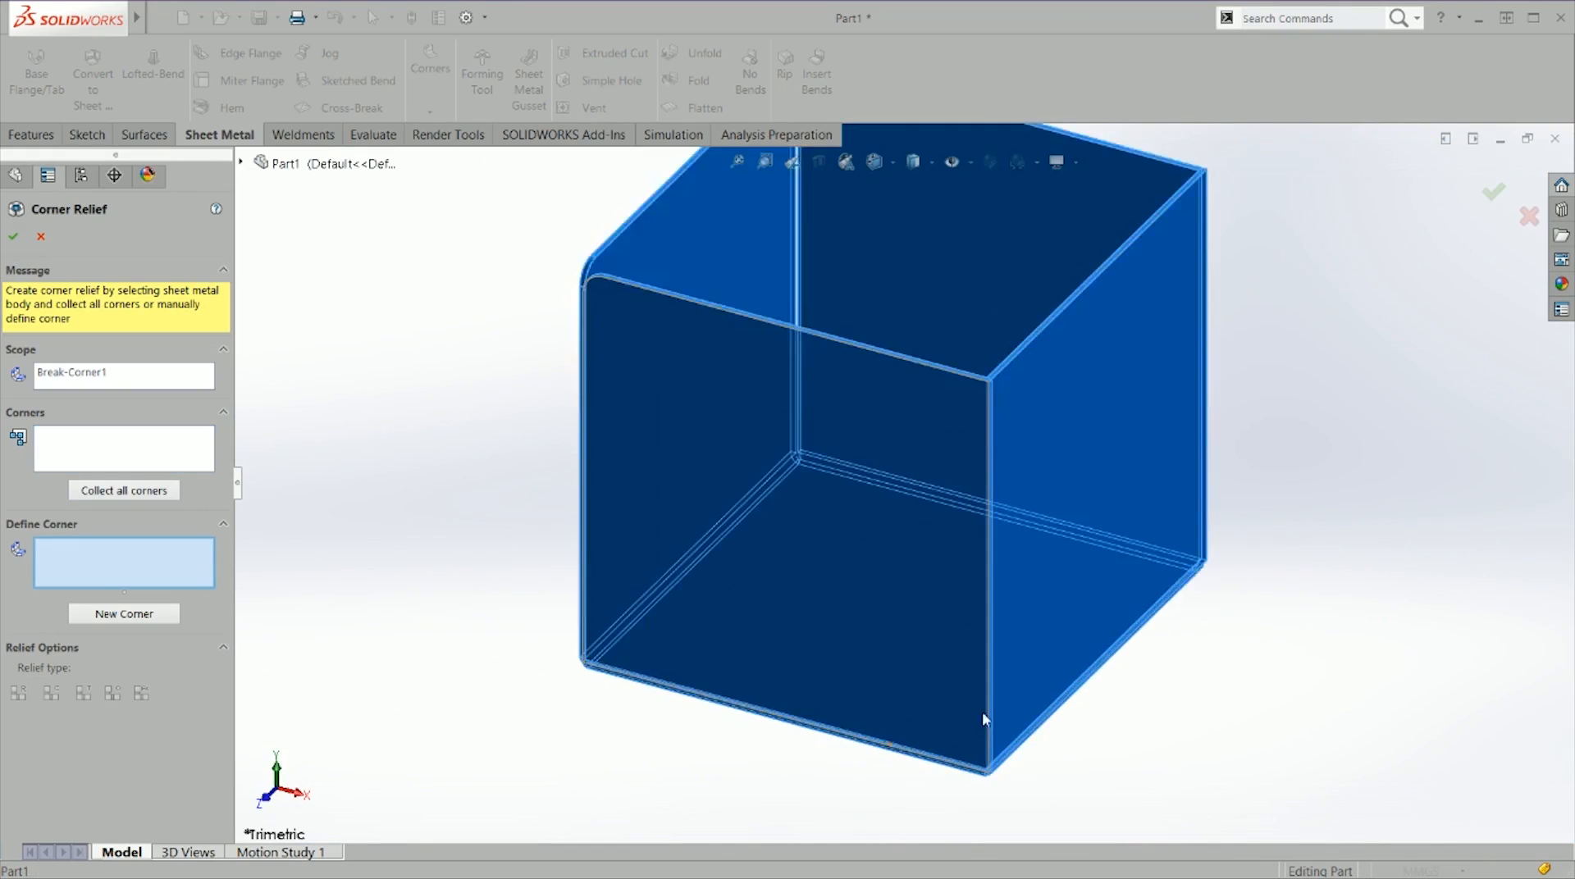
{"action": "scroll", "coordinate": [801, 221], "scroll_direction": "up", "scroll_amount": 5}
{"action": "scroll", "coordinate": [889, 545], "scroll_direction": "down", "scroll_amount": 8}
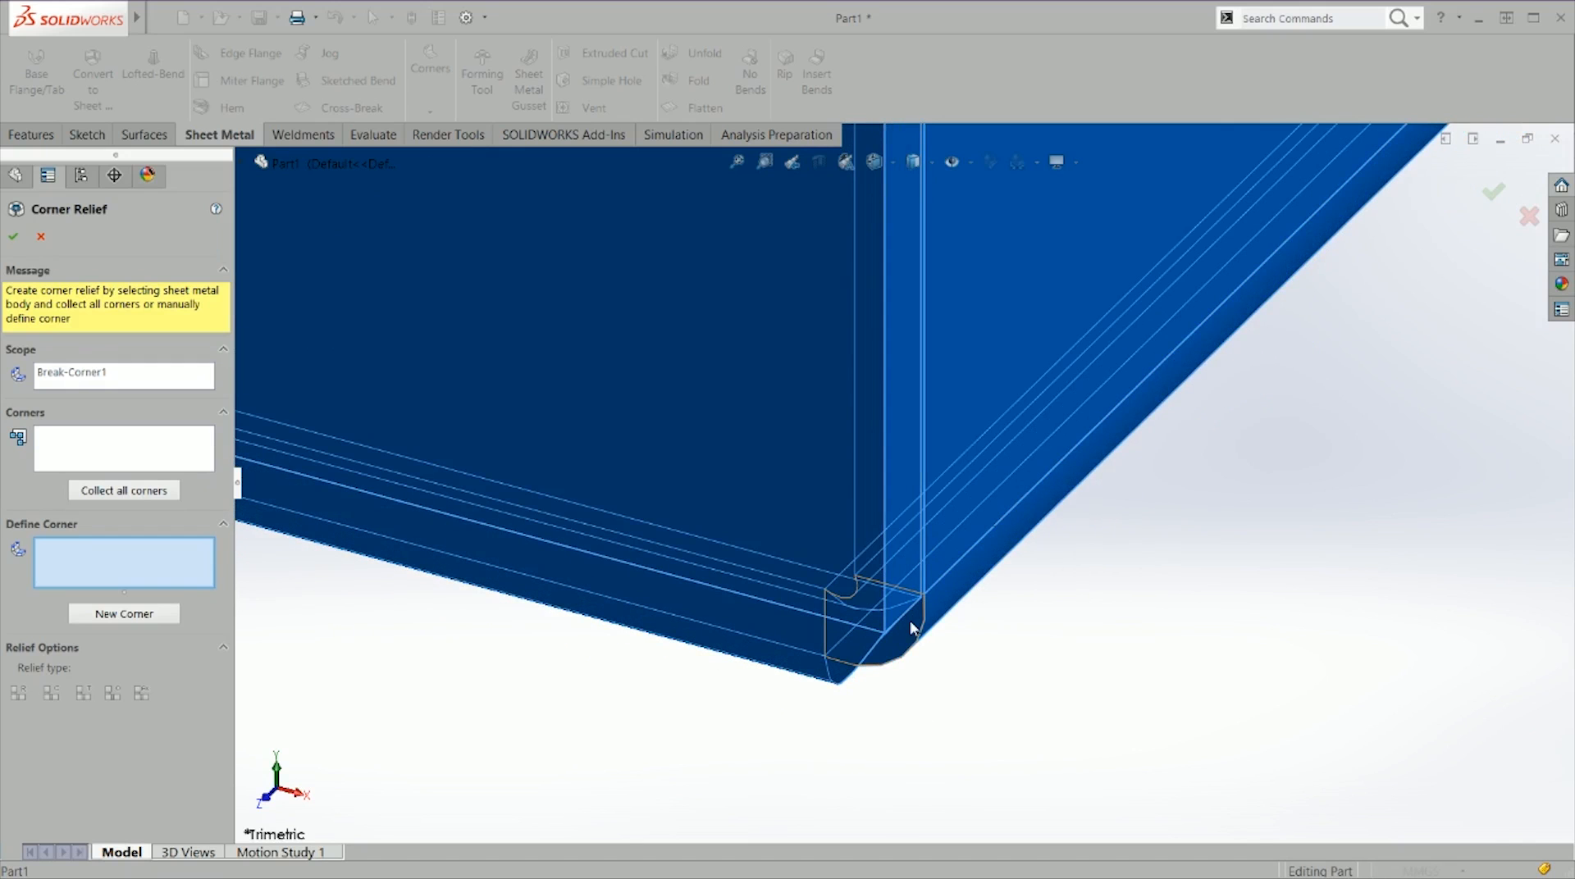
{"action": "middle_click_drag", "start_coordinate": [912, 623], "coordinate": [1447, 325]}
{"action": "key", "text": "ctrl+7"}
{"action": "scroll", "coordinate": [588, 404], "scroll_direction": "down", "scroll_amount": 3}
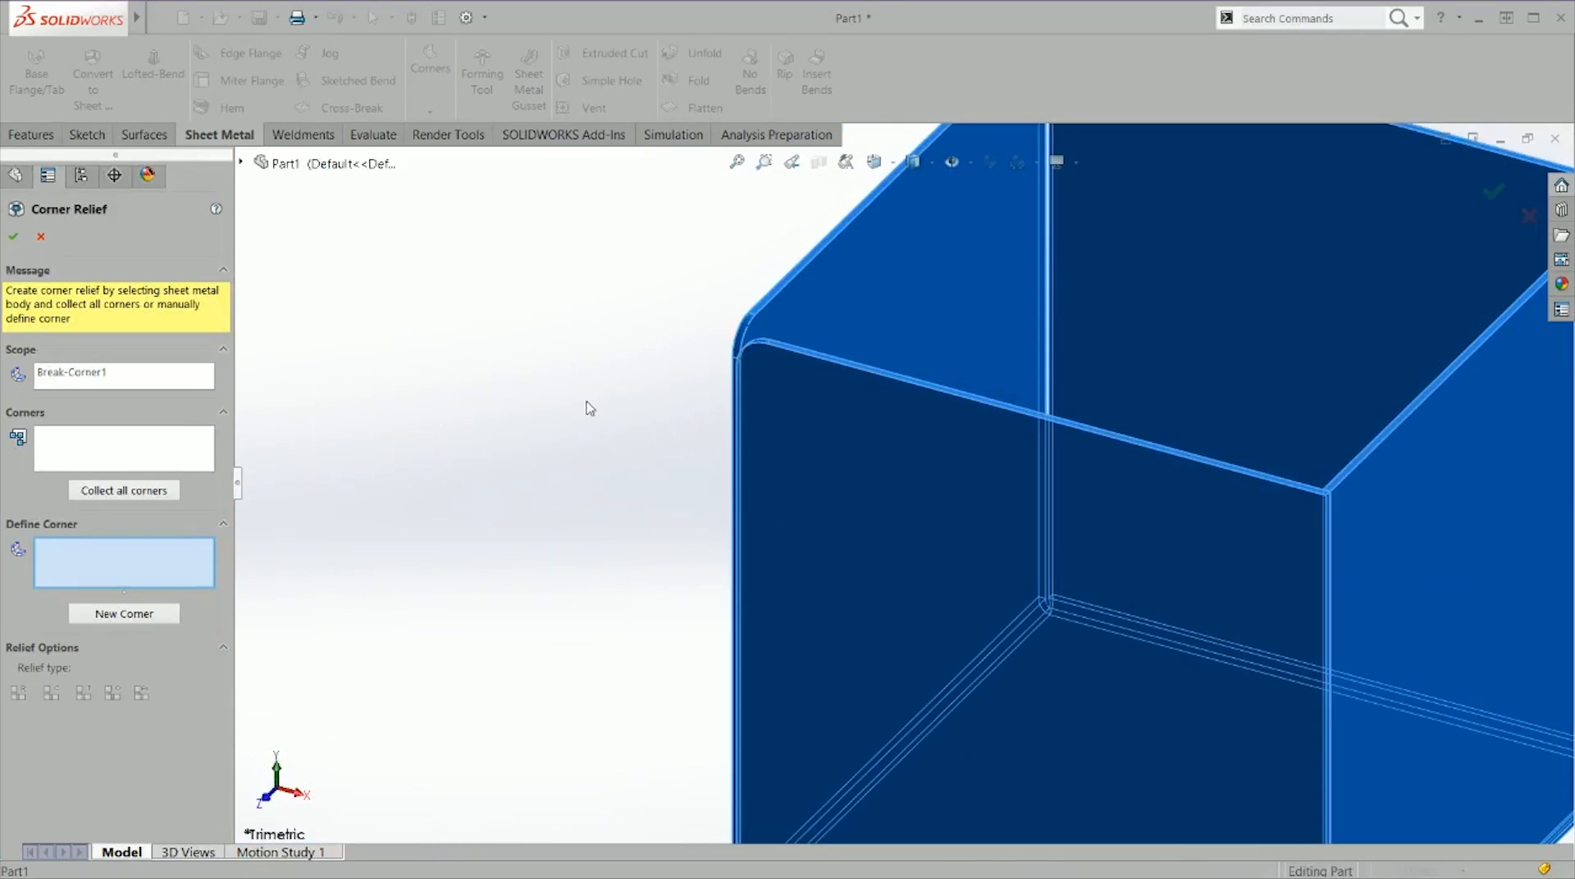
{"action": "scroll", "coordinate": [732, 357], "scroll_direction": "down", "scroll_amount": 5}
{"action": "mouse_move", "coordinate": [778, 454]}
{"action": "middle_mouse_down"}
{"action": "mouse_move", "coordinate": [943, 468]}
{"action": "mouse_move", "coordinate": [785, 460]}
{"action": "middle_mouse_up"}
{"action": "scroll", "coordinate": [751, 630], "scroll_direction": "up", "scroll_amount": 6}
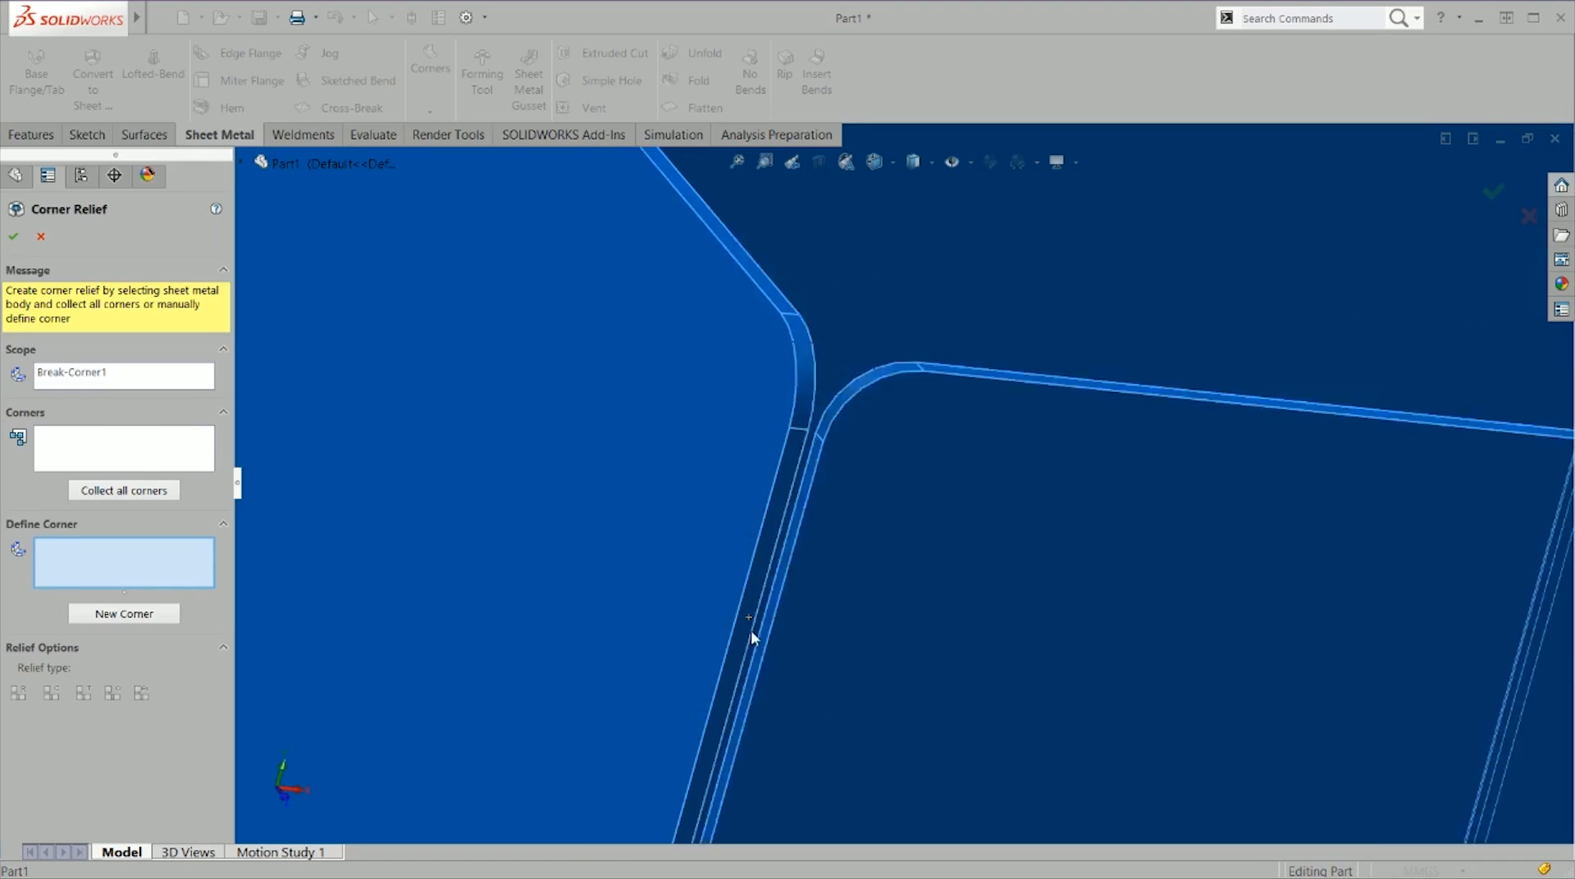
{"action": "scroll", "coordinate": [840, 749], "scroll_direction": "down", "scroll_amount": 8}
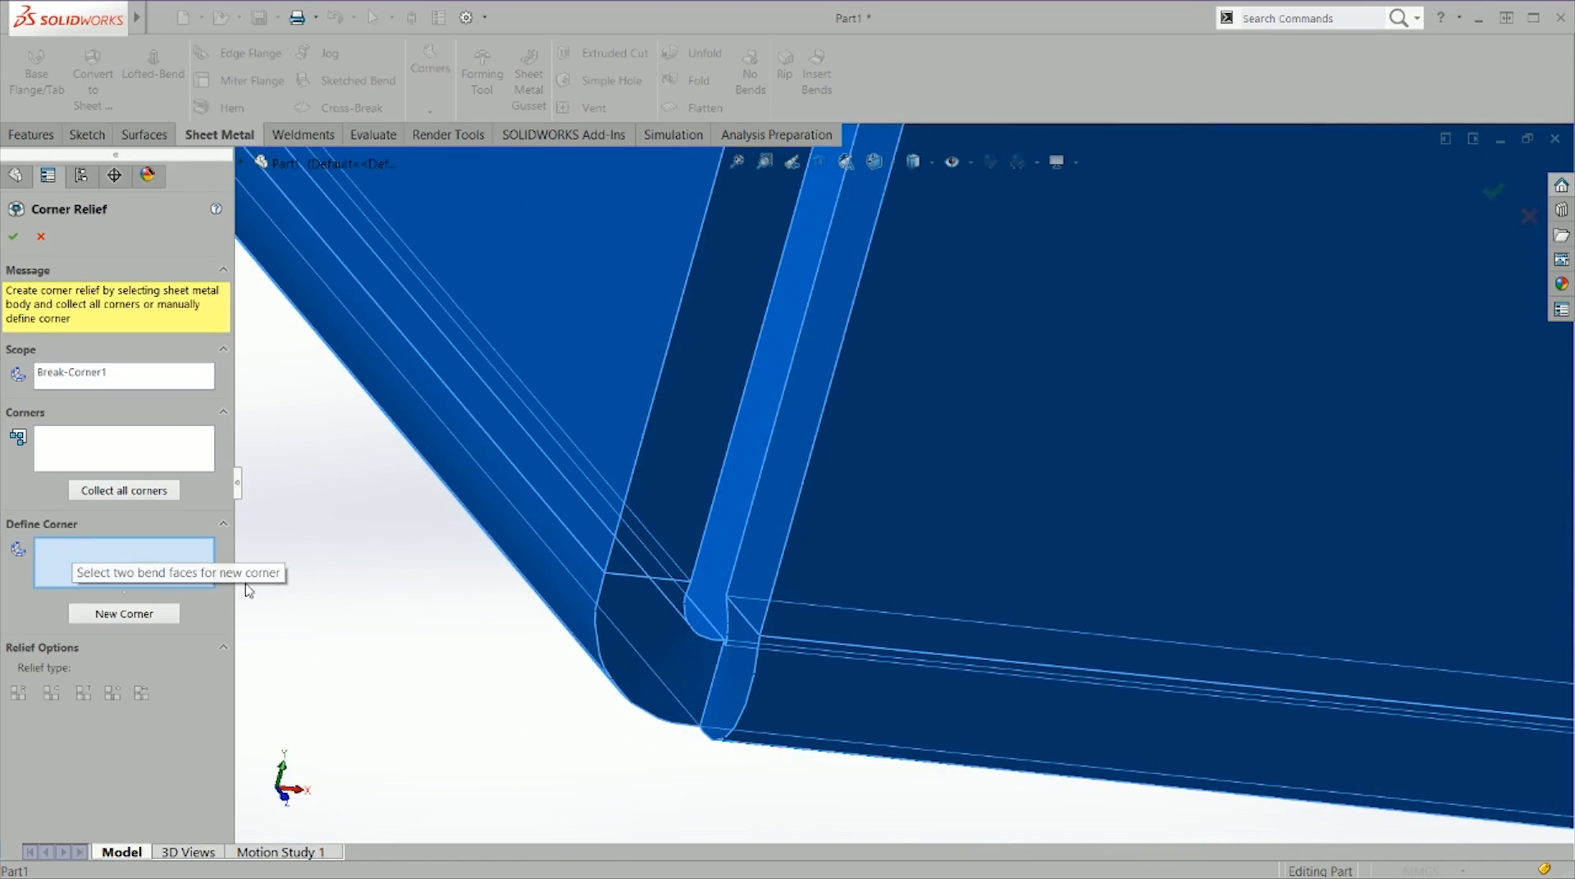
Step: Define a new relief corner from the two base bend faces that meet below the filleted flange corners
{"action": "middle_click_drag", "start_coordinate": [707, 683], "coordinate": [678, 808]}
{"action": "left_click", "coordinate": [795, 707]}
{"action": "left_click", "coordinate": [765, 771]}
{"action": "left_click", "coordinate": [772, 763]}
{"action": "left_click", "coordinate": [535, 683]}
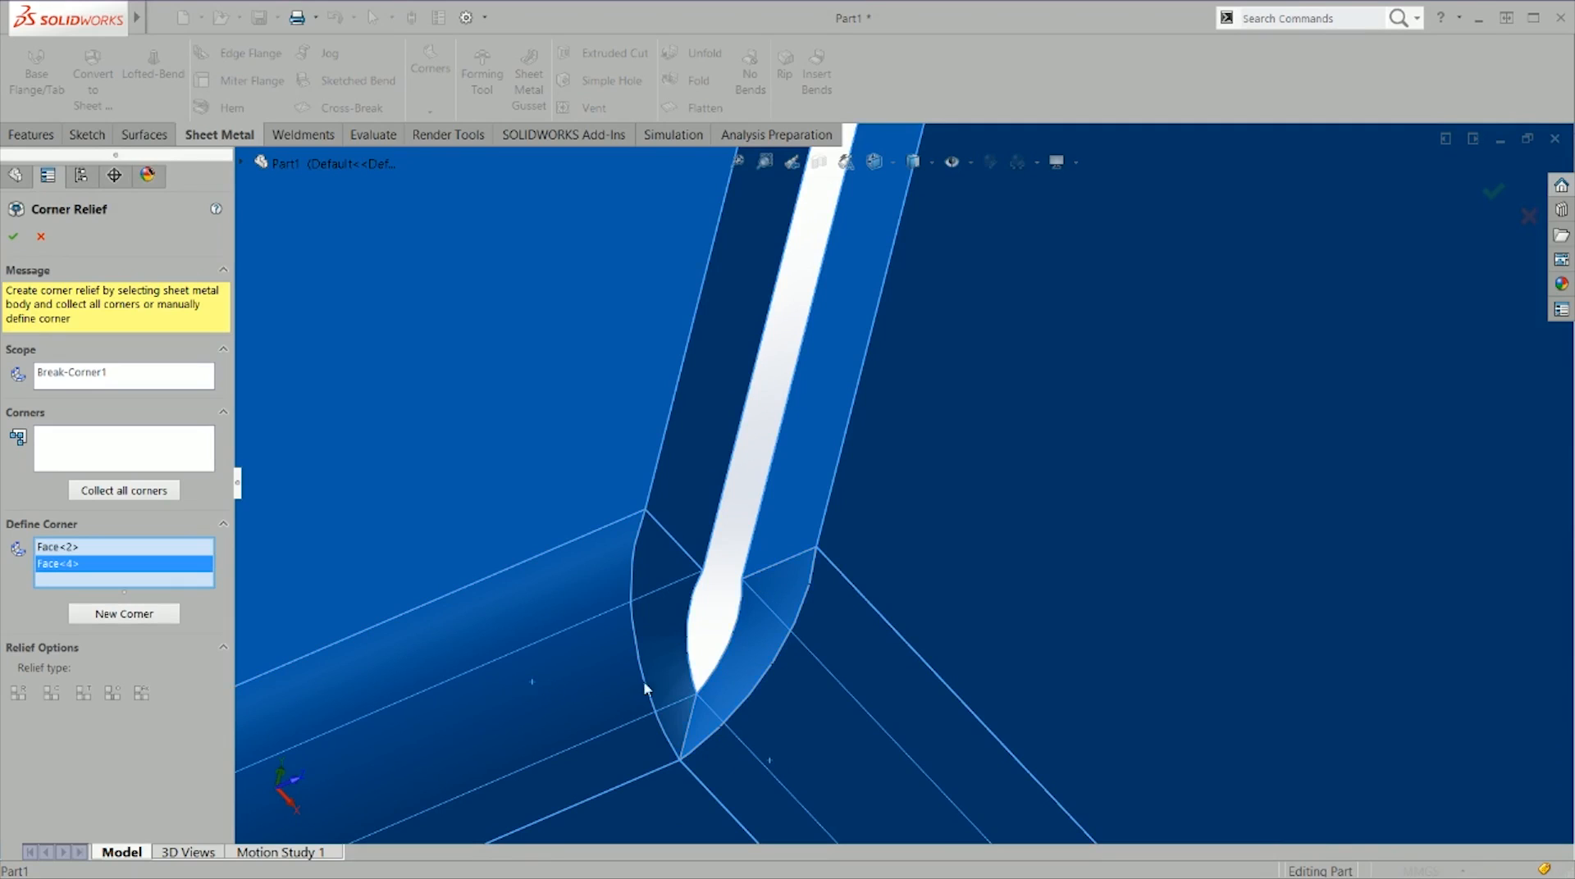
{"action": "scroll", "coordinate": [710, 653], "scroll_direction": "up", "scroll_amount": 3}
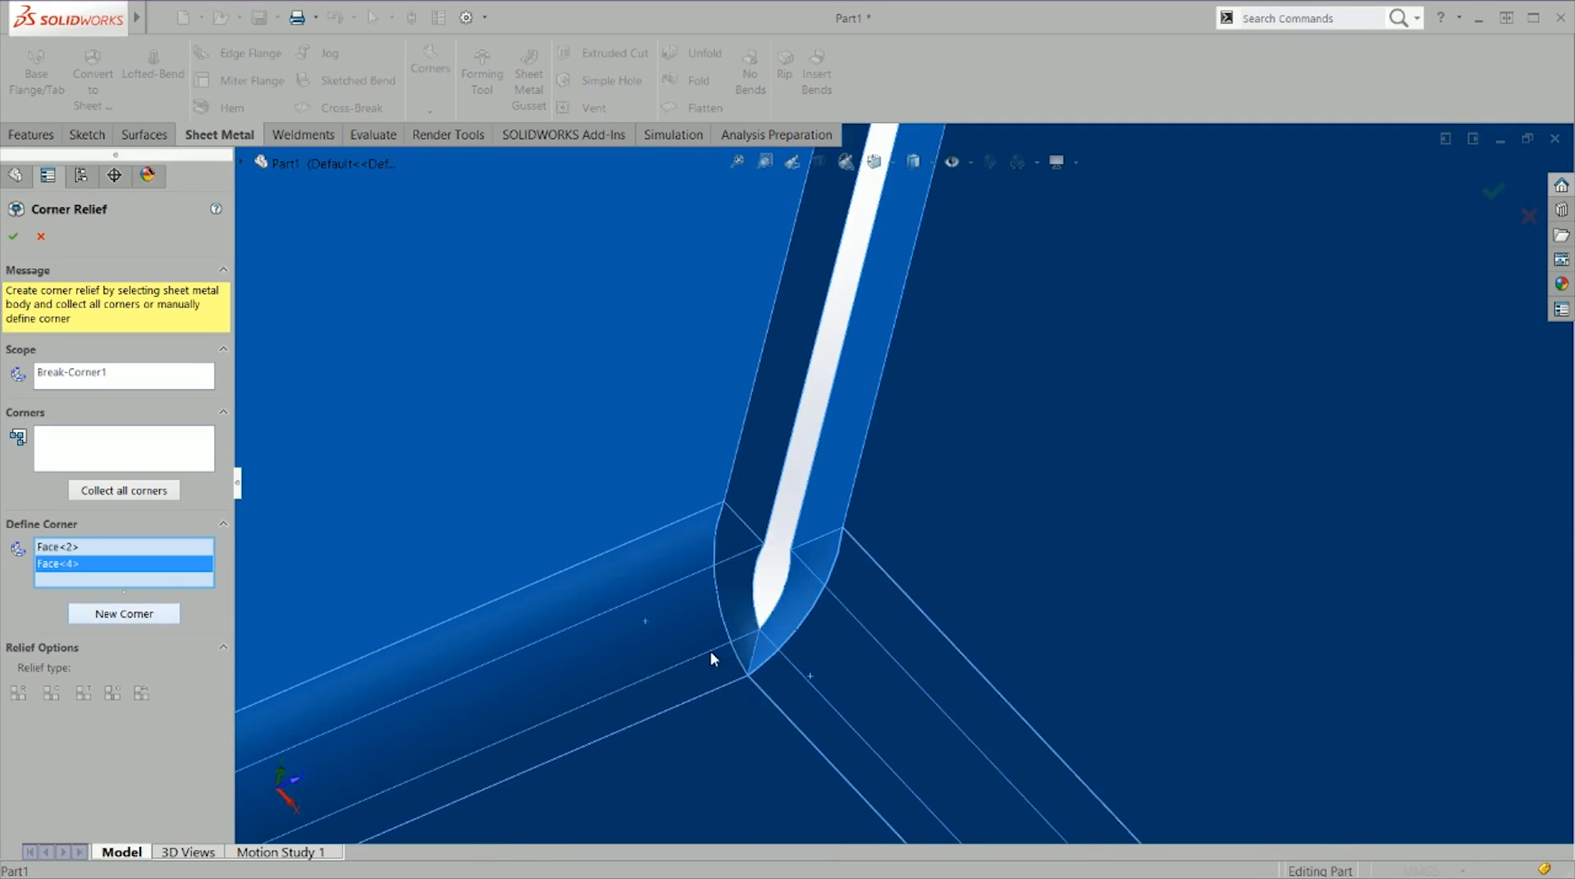
{"action": "left_click", "coordinate": [882, 622]}
{"action": "left_click", "coordinate": [863, 652]}
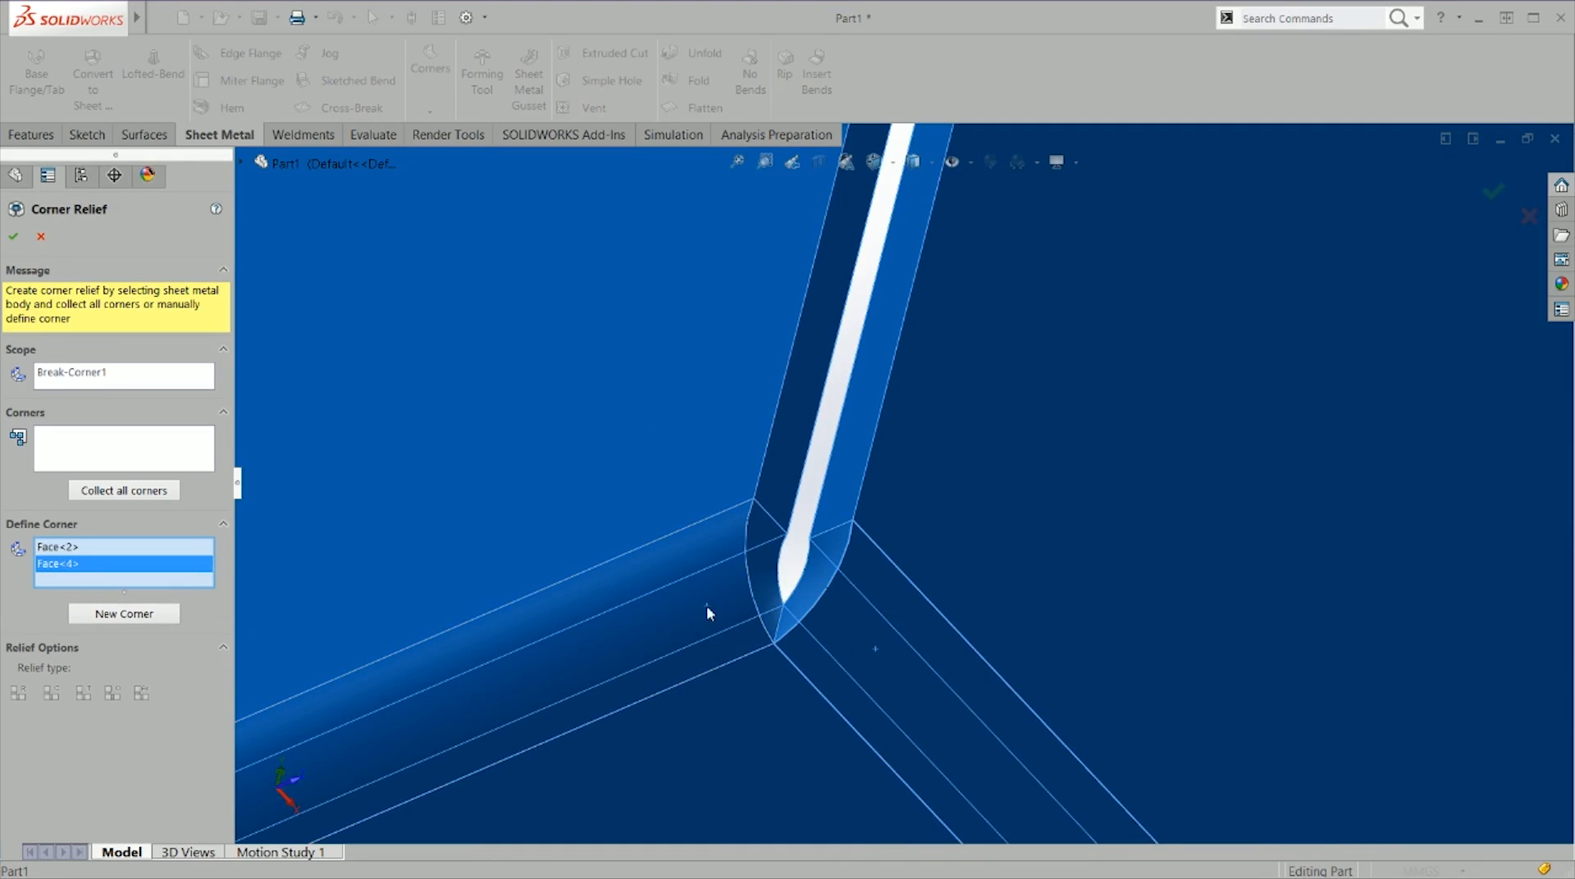
{"action": "left_click", "coordinate": [134, 615]}
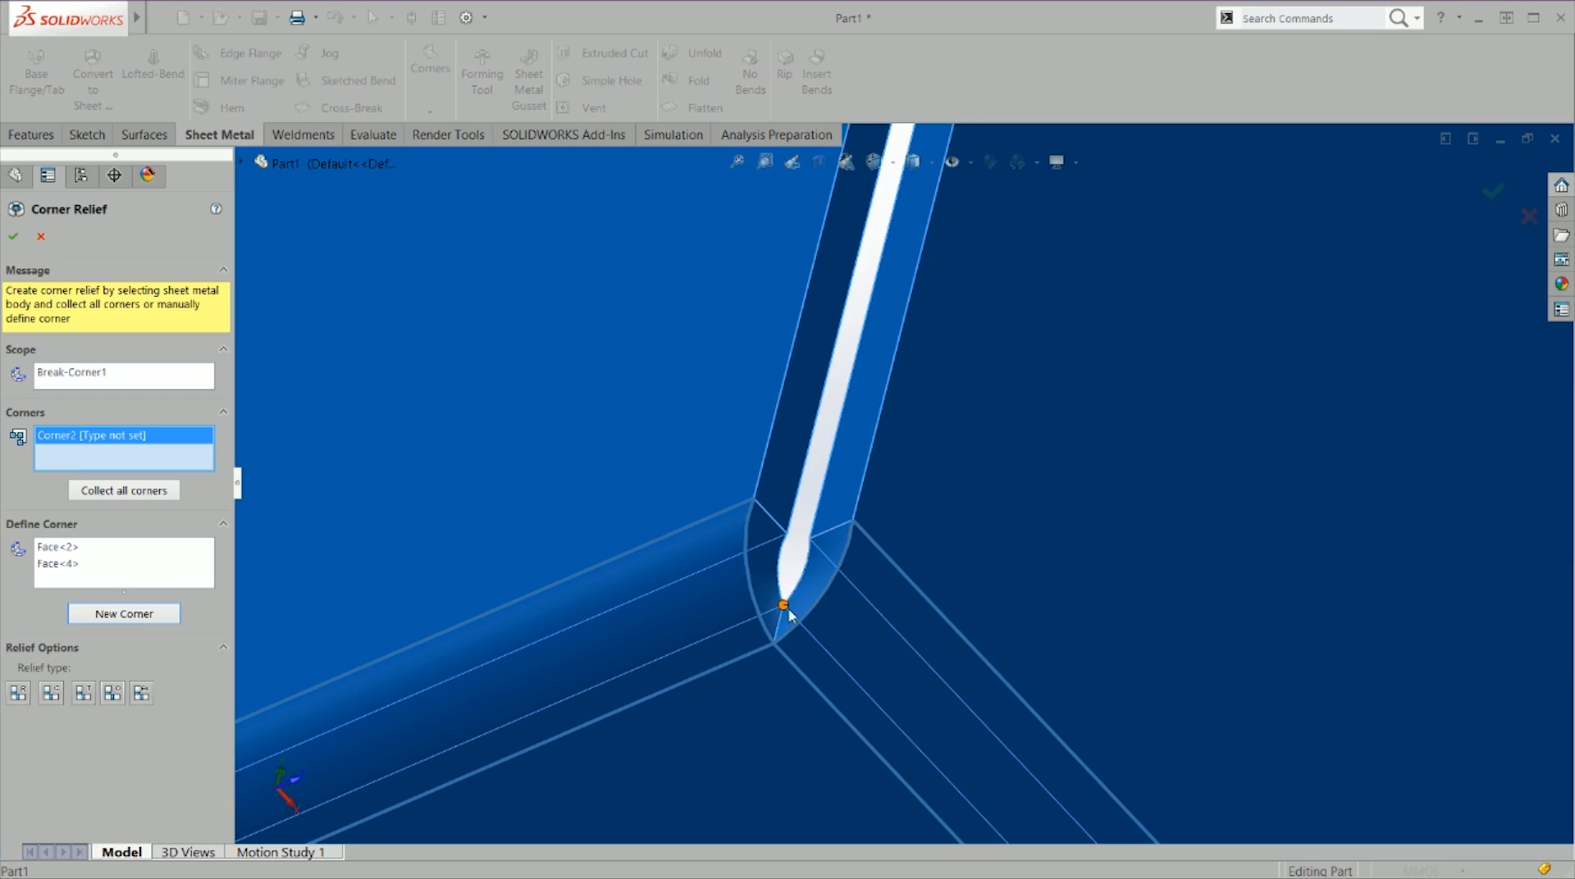
Step: Clear the two bend faces from the corner definition and bring the base corner at the other end of the shared bend into view
{"action": "scroll", "coordinate": [787, 610], "scroll_direction": "up", "scroll_amount": 5}
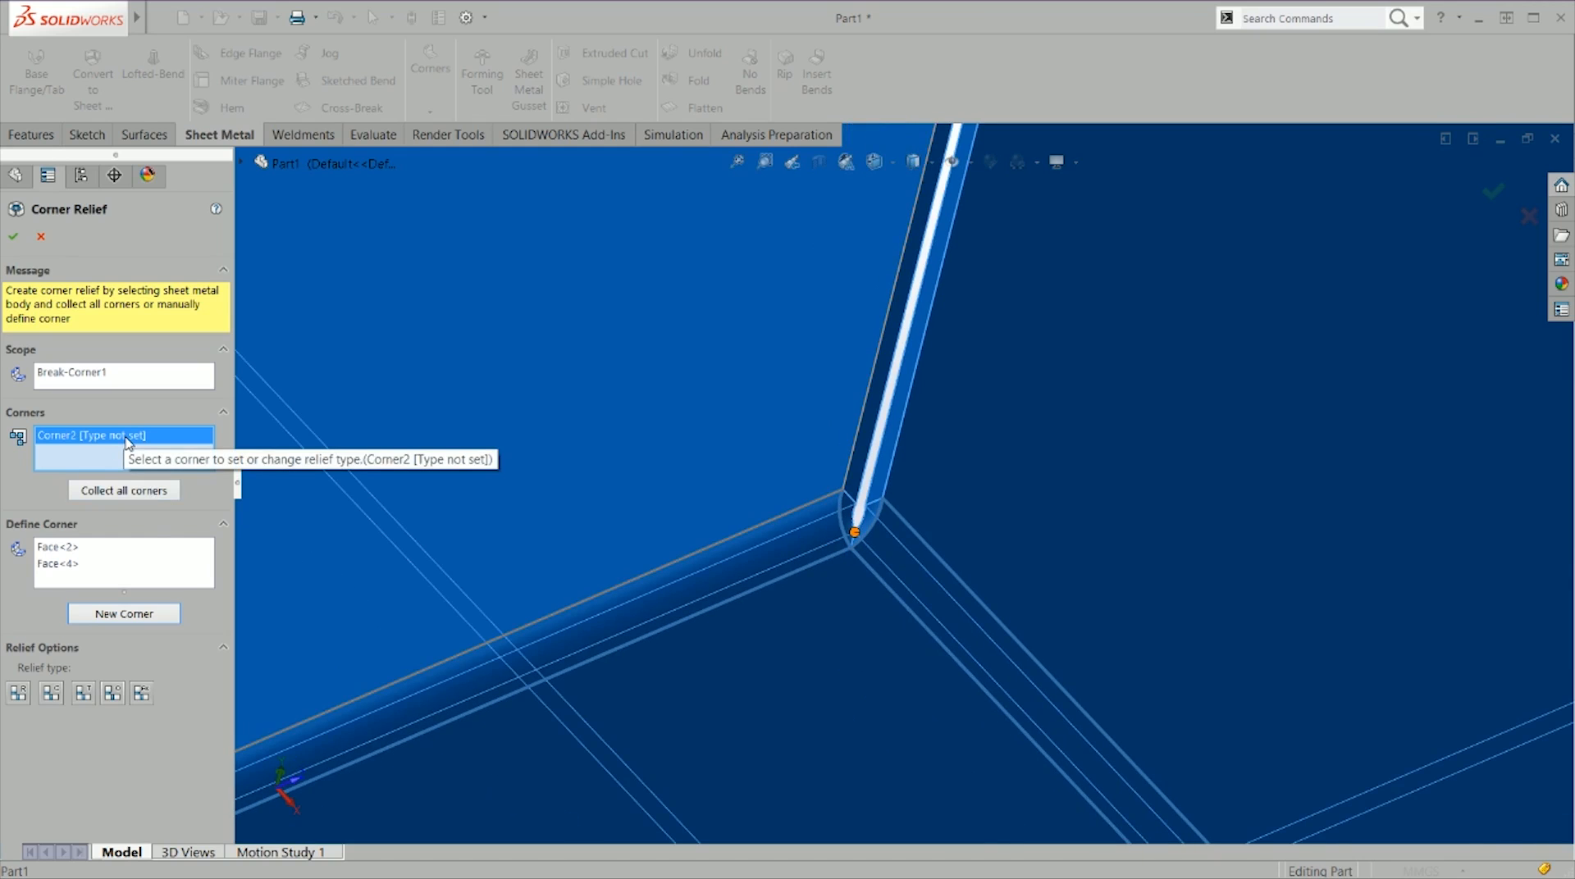
{"action": "scroll", "coordinate": [593, 599], "scroll_direction": "up", "scroll_amount": 5}
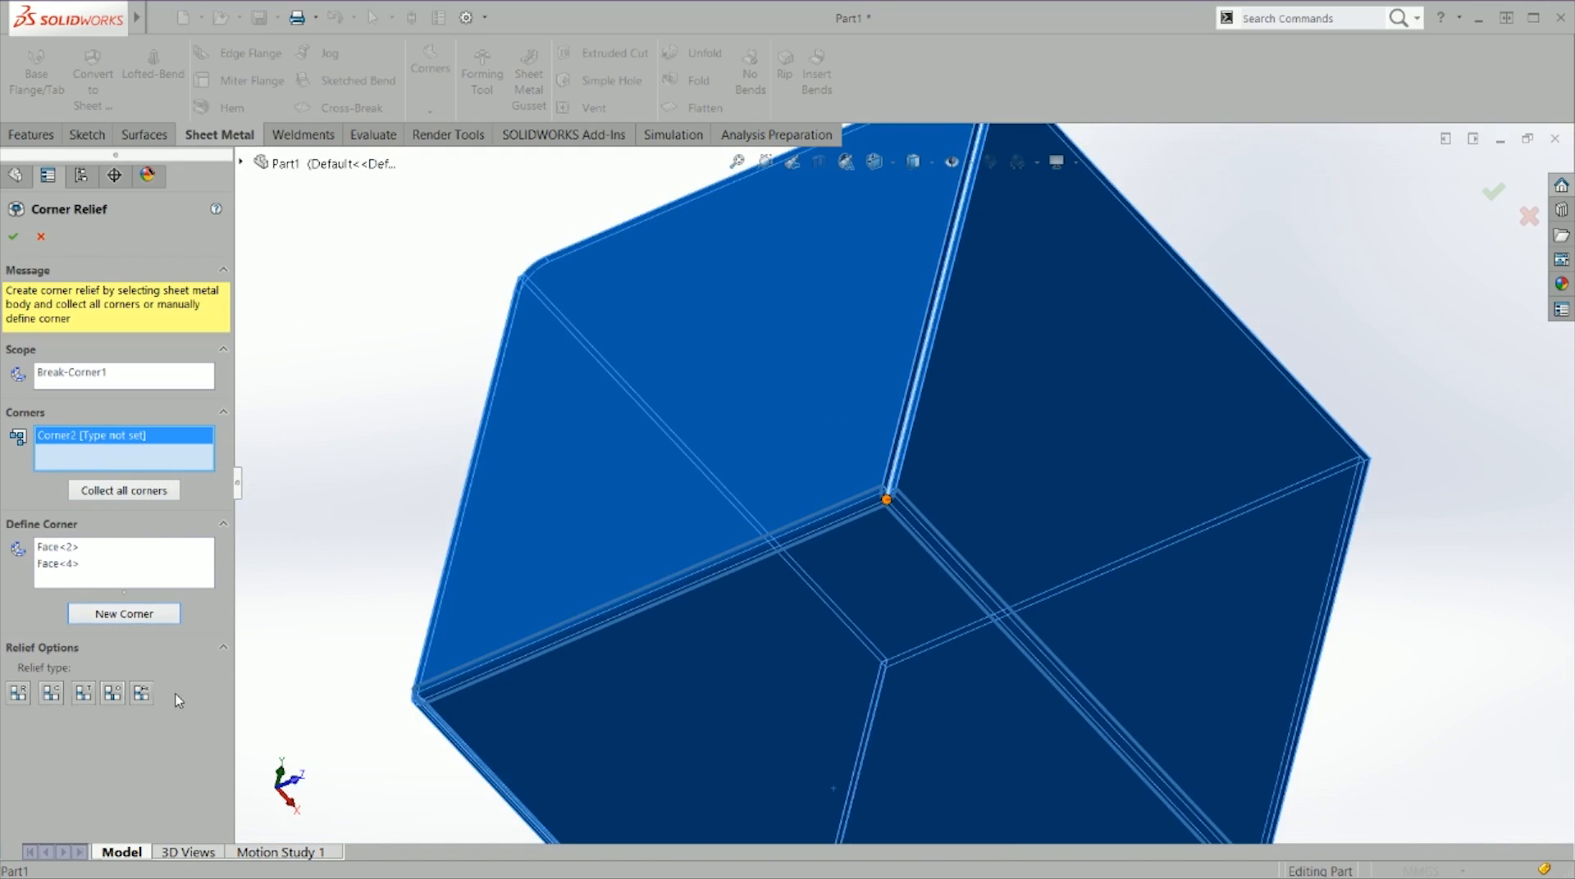
{"action": "left_click", "coordinate": [162, 578]}
{"action": "middle_click_drag", "start_coordinate": [820, 504], "coordinate": [661, 573]}
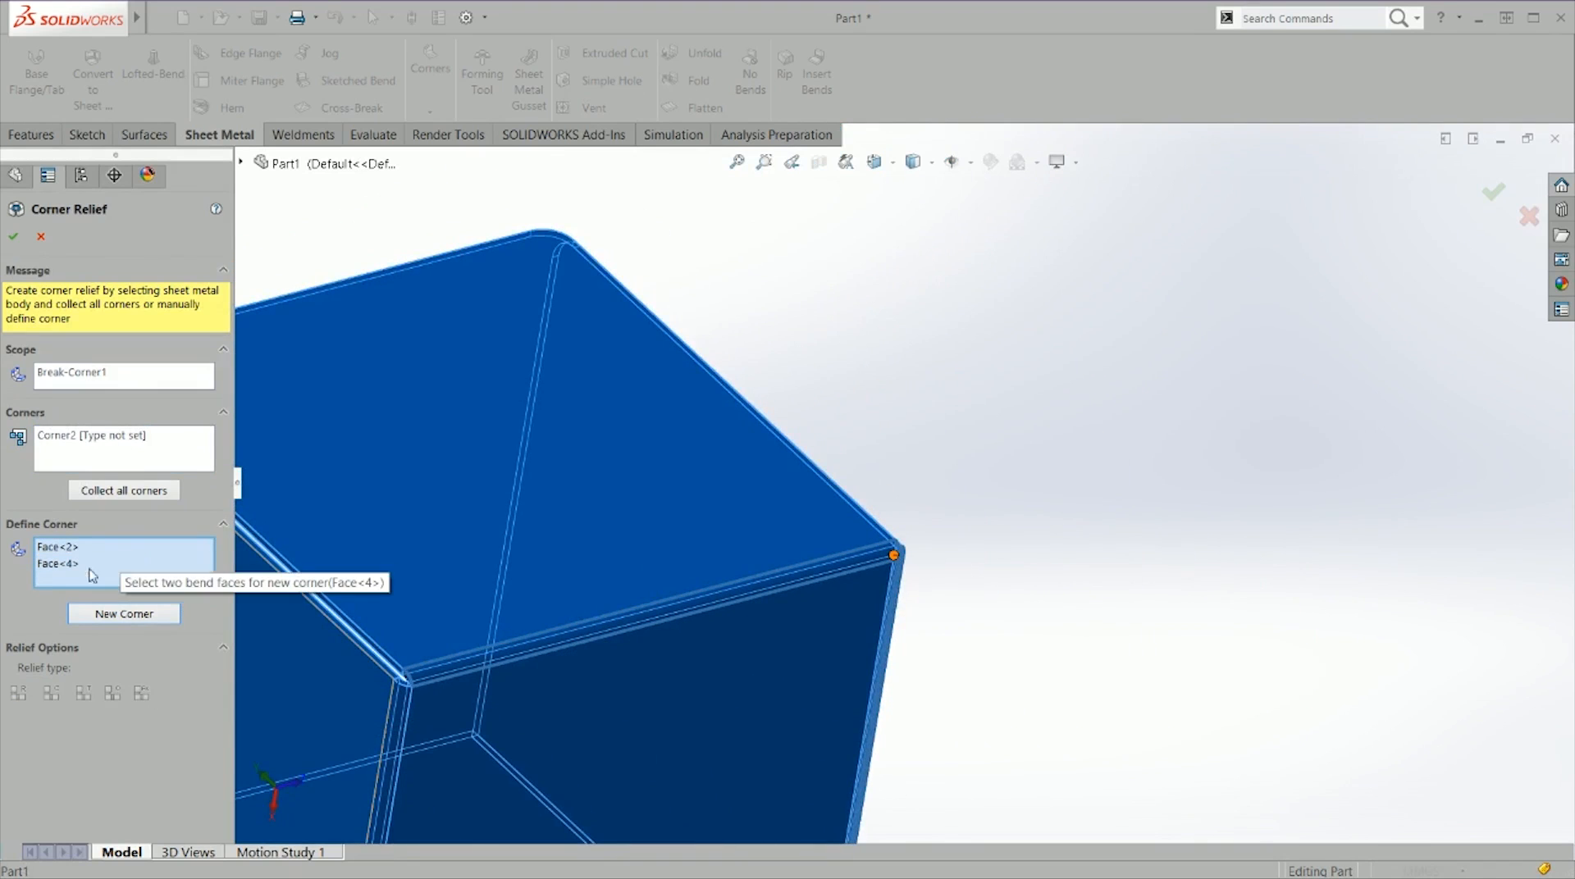
{"action": "left_click", "coordinate": [115, 563]}
{"action": "middle_click_drag", "start_coordinate": [508, 681], "coordinate": [517, 628]}
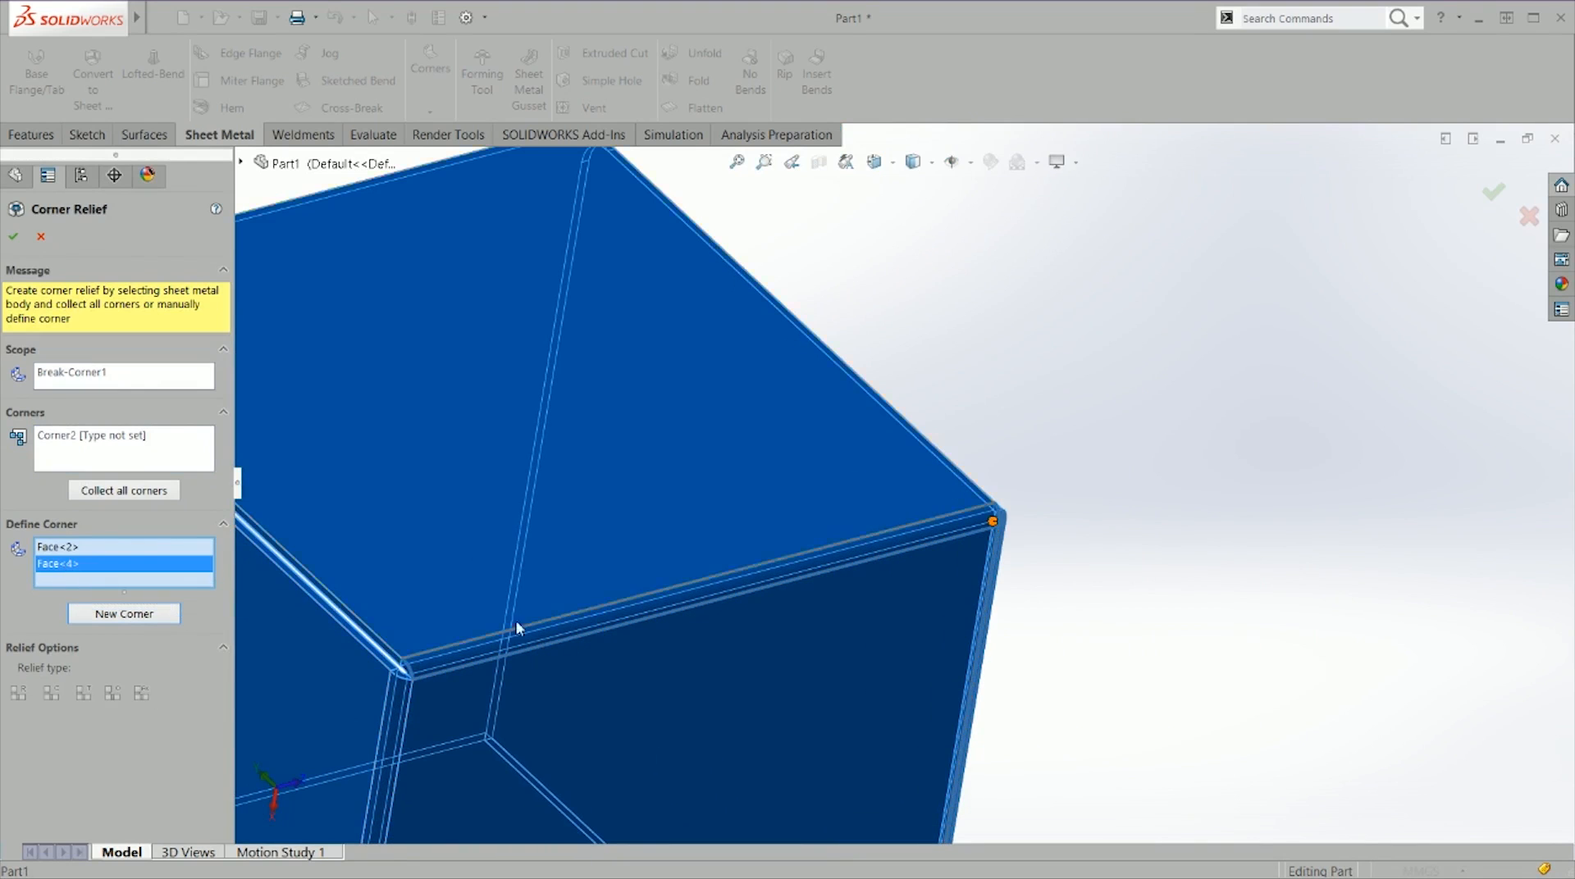
{"action": "left_click", "coordinate": [469, 653]}
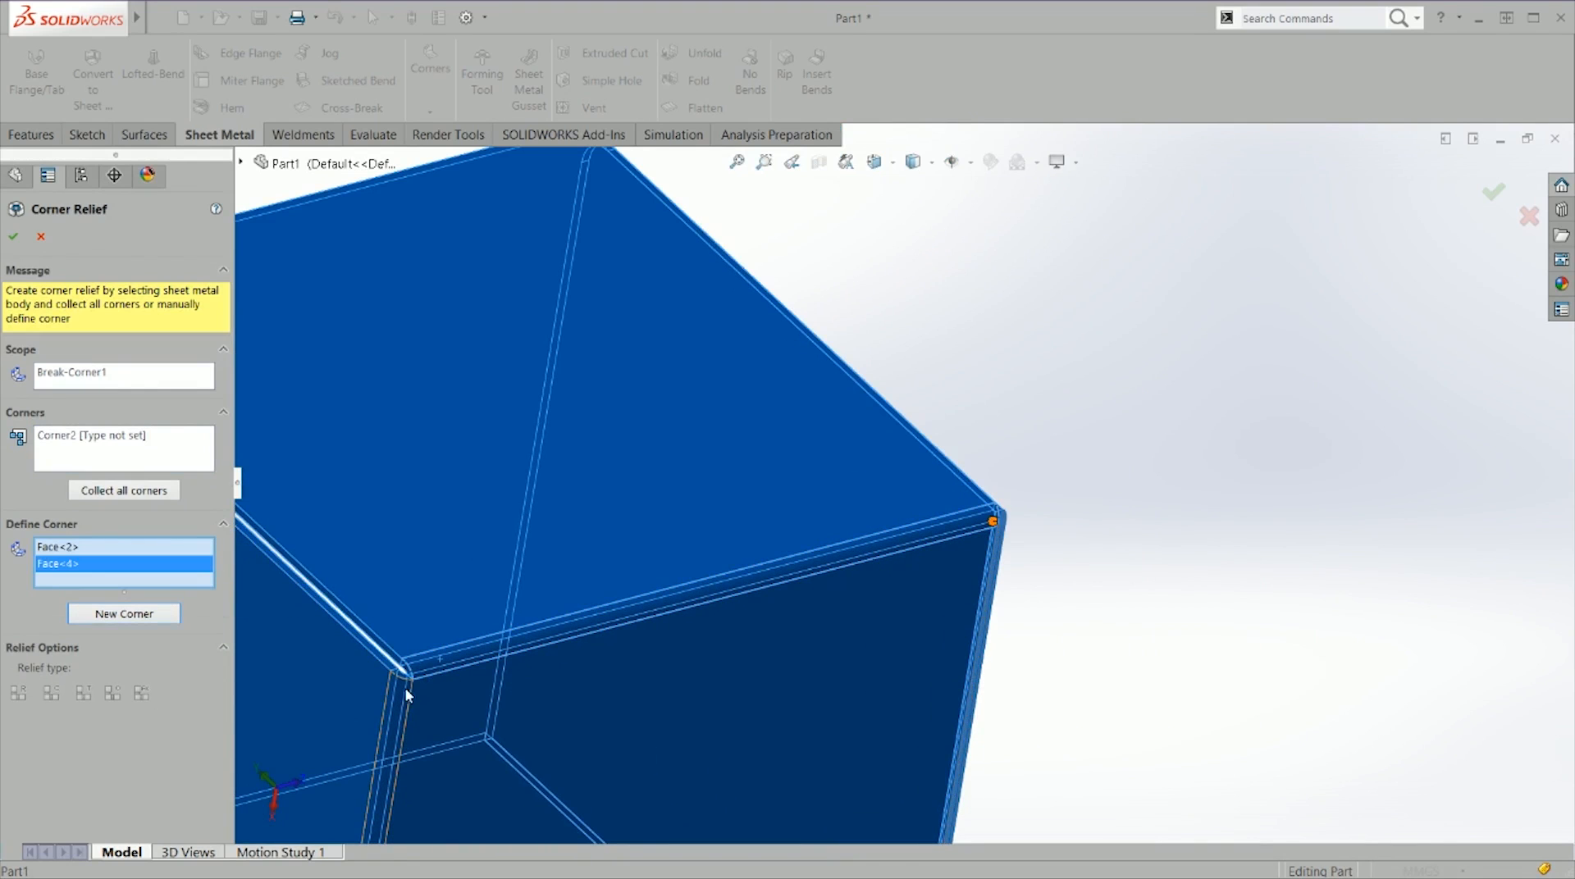
{"action": "right_click", "coordinate": [126, 558]}
{"action": "left_click", "coordinate": [136, 566]}
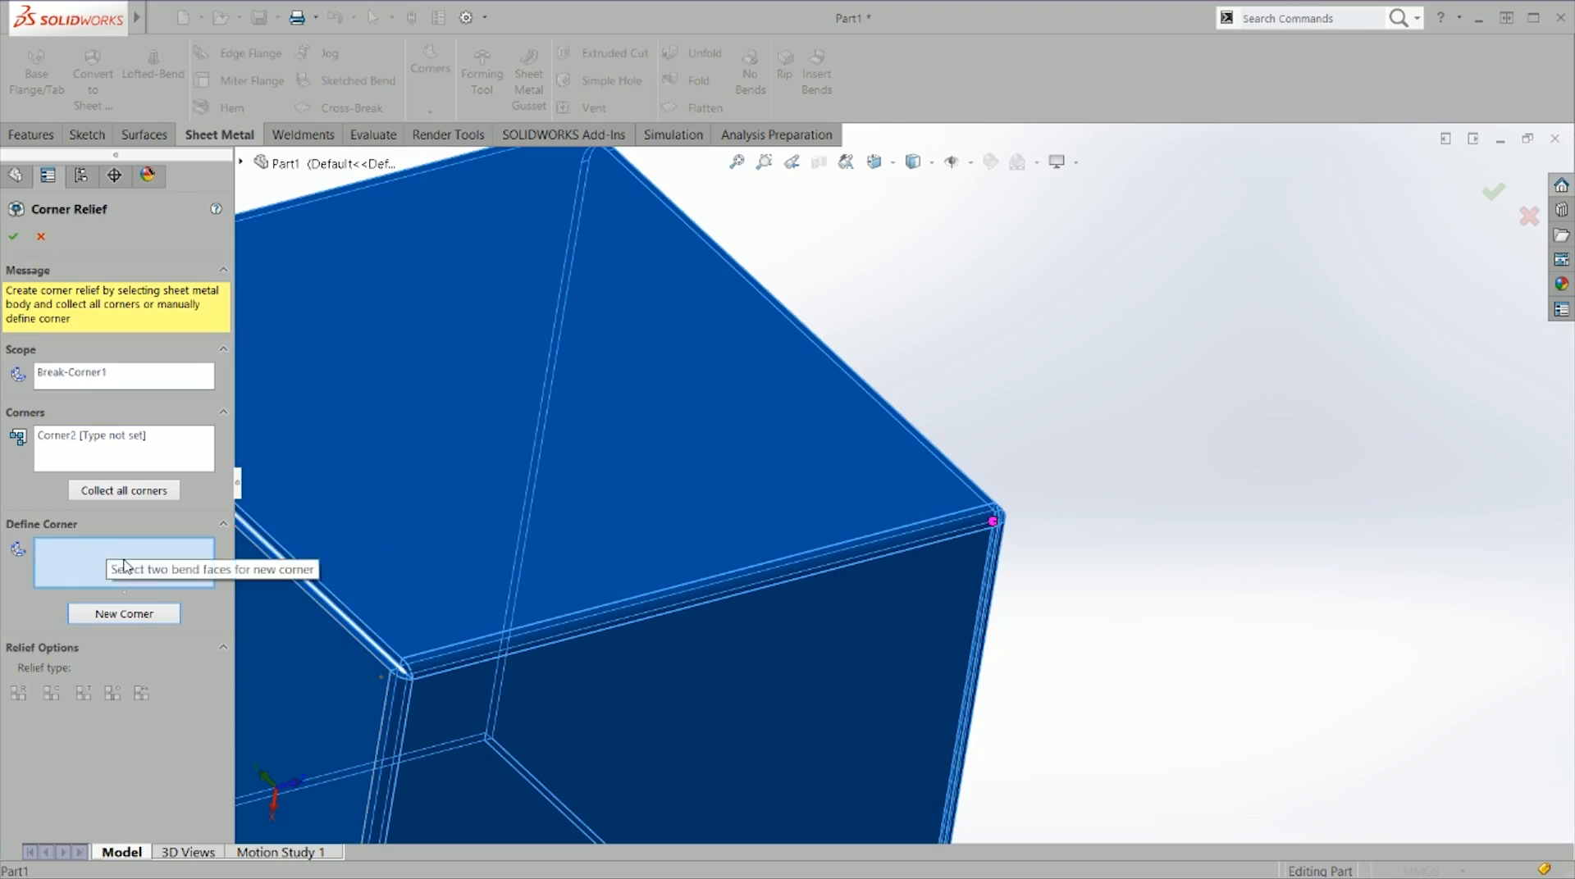
Step: Define a second relief corner from the two bend faces that meet at the other end of the shared base bend
{"action": "left_click", "coordinate": [371, 658]}
{"action": "left_click", "coordinate": [397, 696]}
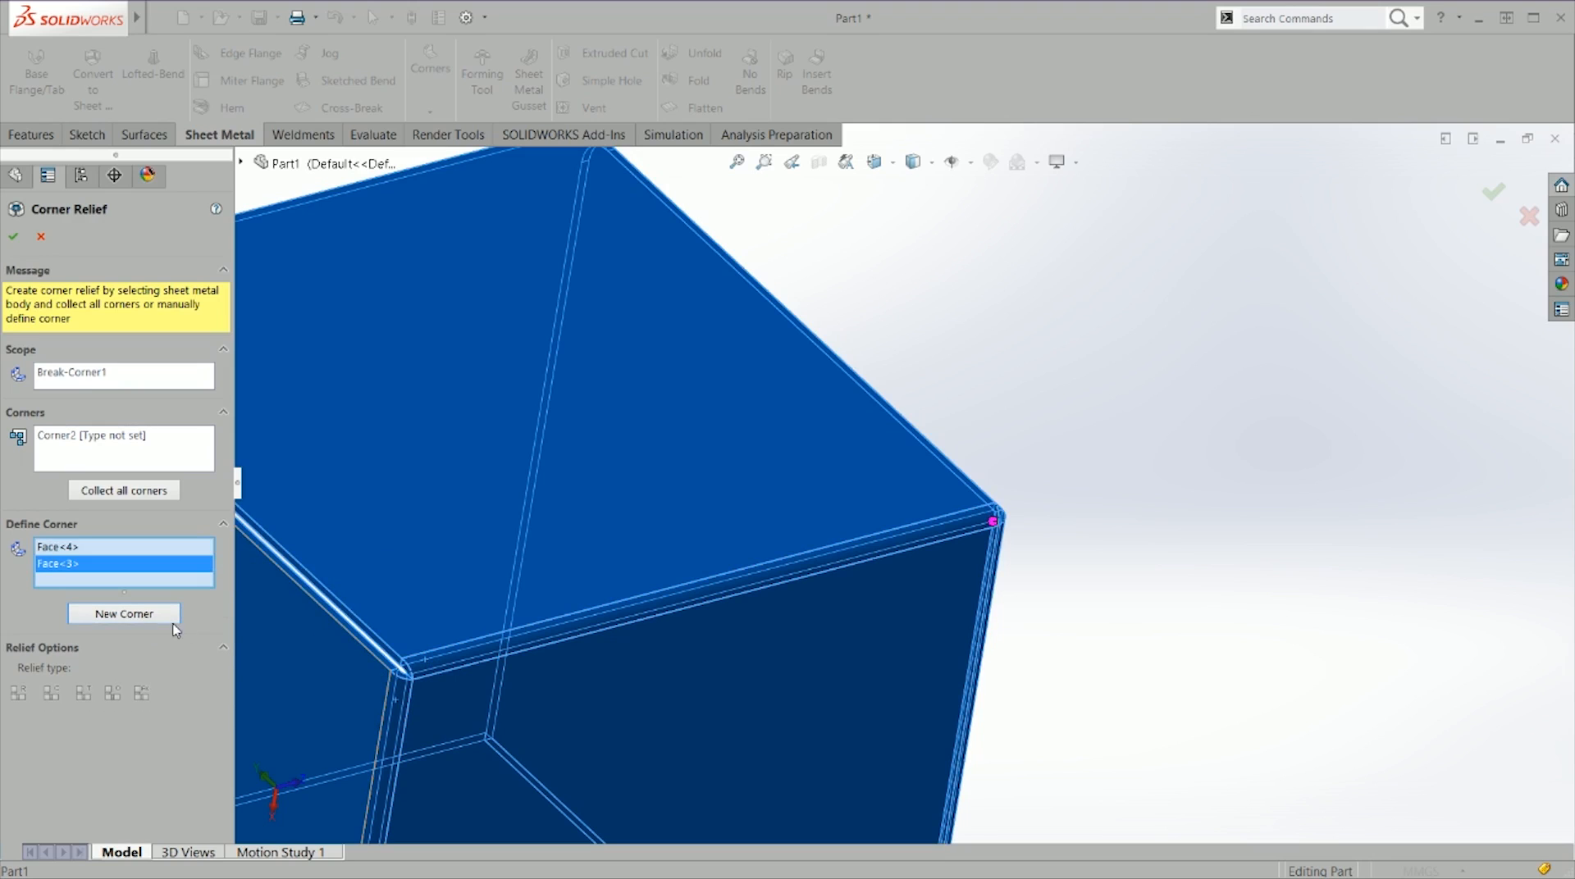
{"action": "left_click", "coordinate": [140, 617]}
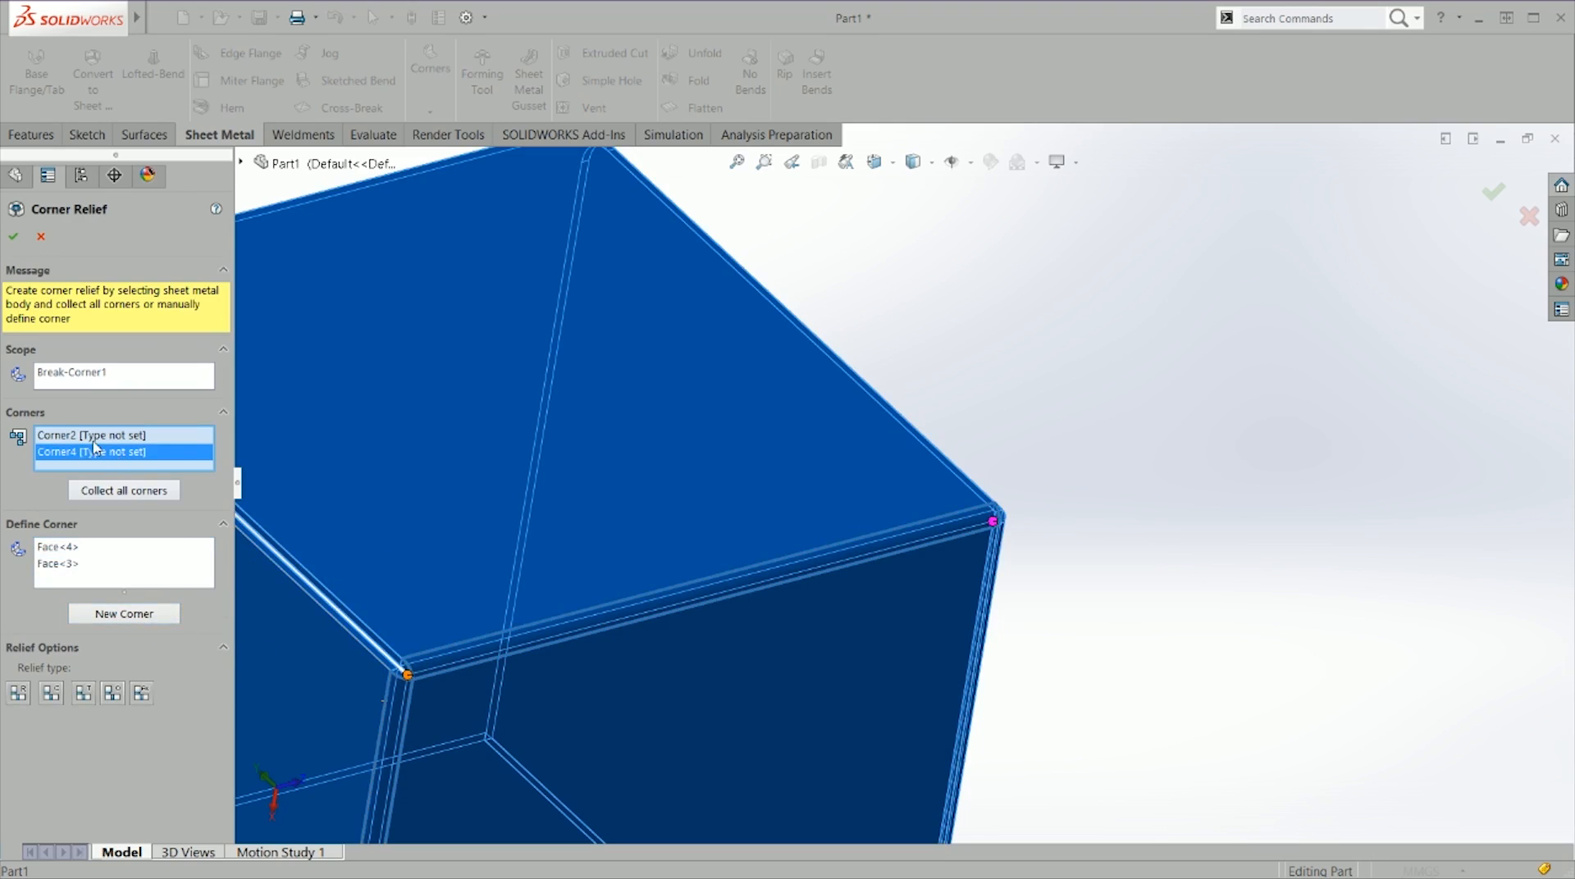
{"action": "scroll", "coordinate": [701, 568], "scroll_direction": "up", "scroll_amount": 5}
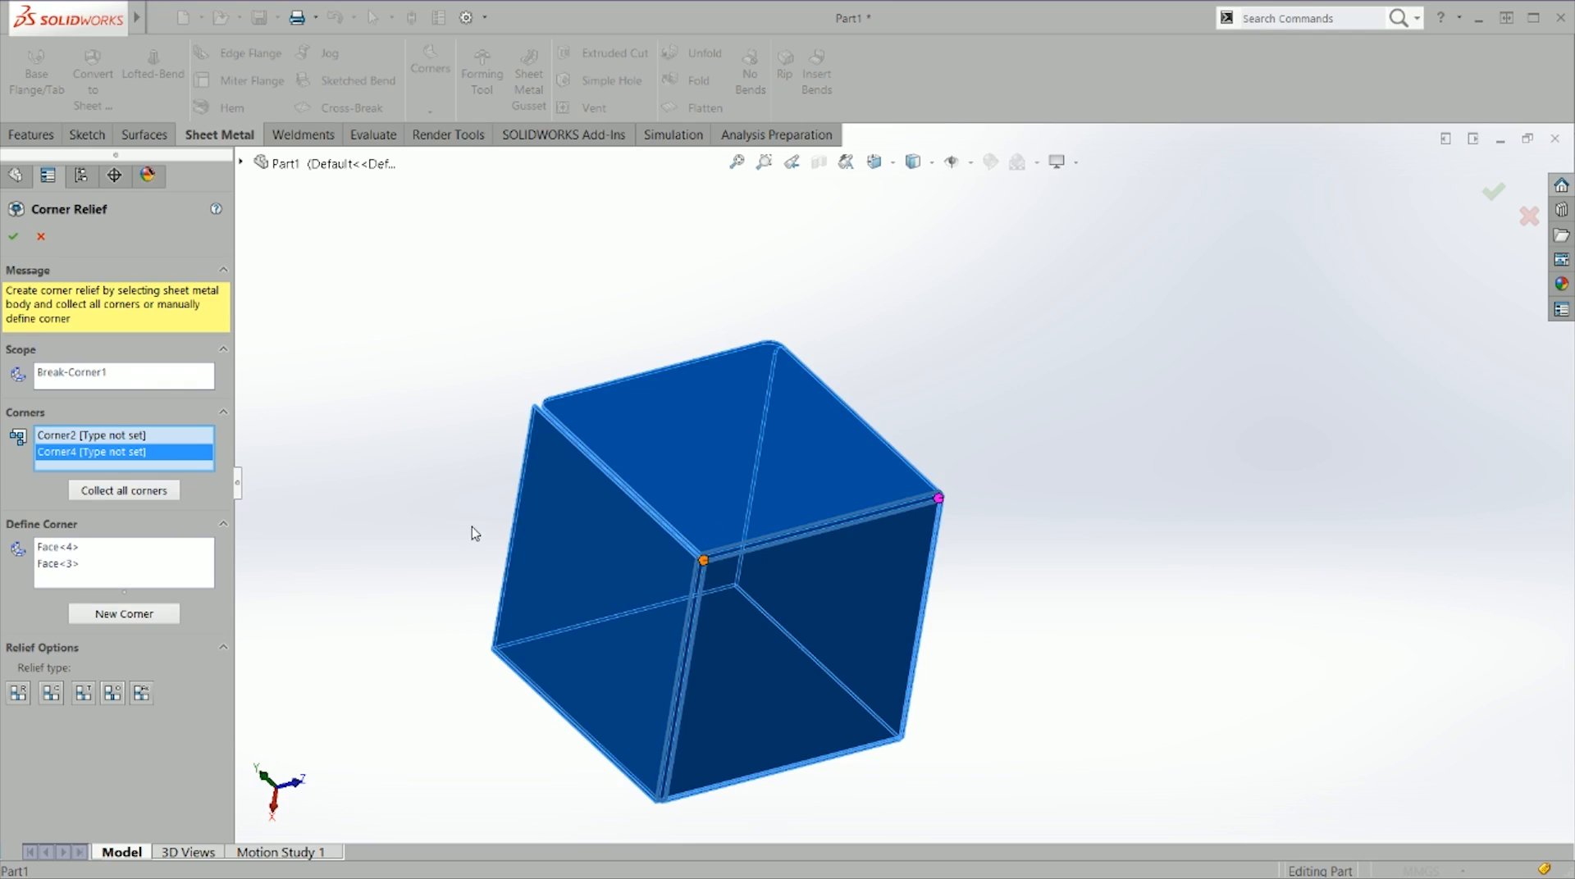
{"action": "scroll", "coordinate": [735, 564], "scroll_direction": "down", "scroll_amount": 5}
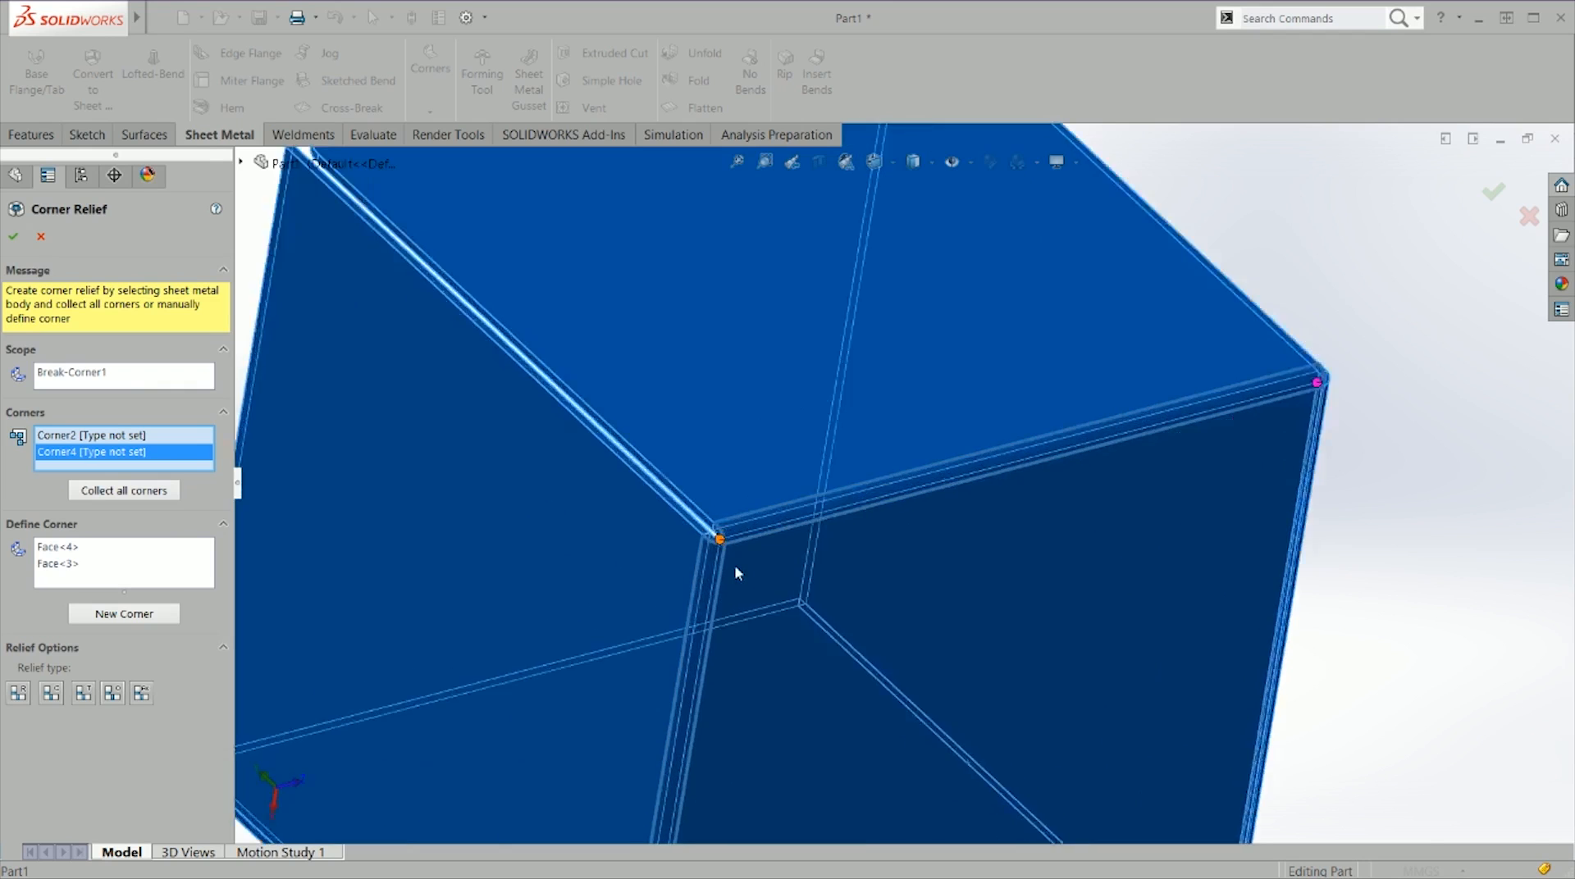
{"action": "scroll", "coordinate": [809, 514], "scroll_direction": "up", "scroll_amount": 5}
Step: Give the first relief corner a rectangular relief with a size of 5 mm
{"action": "left_click", "coordinate": [110, 436]}
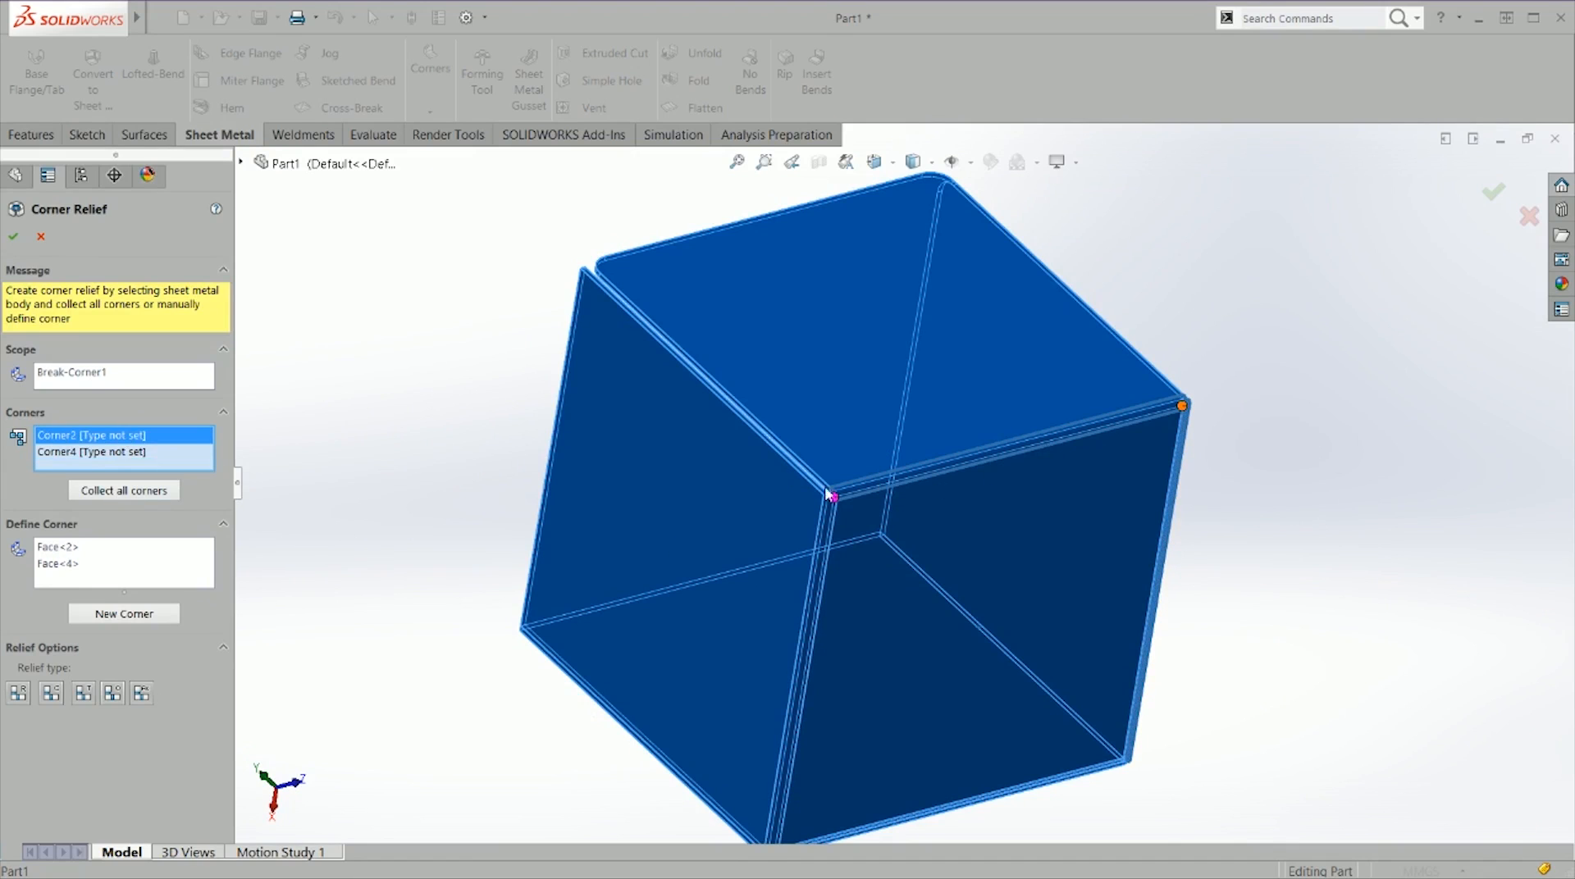
{"action": "left_click", "coordinate": [21, 699]}
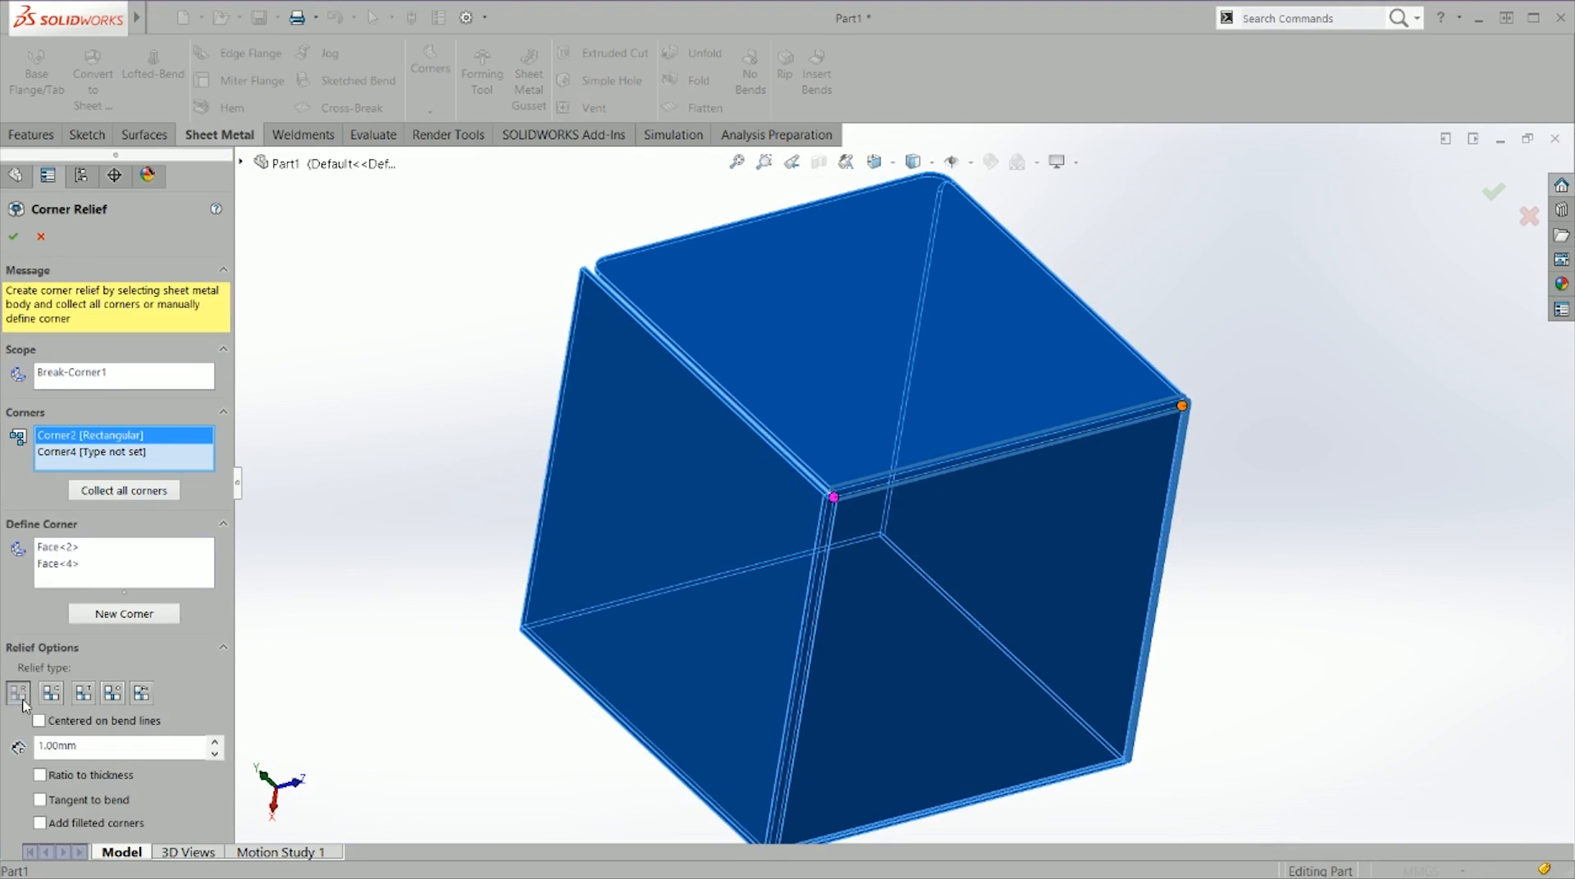
{"action": "double_click", "coordinate": [138, 755]}
{"action": "type", "text": "5"}
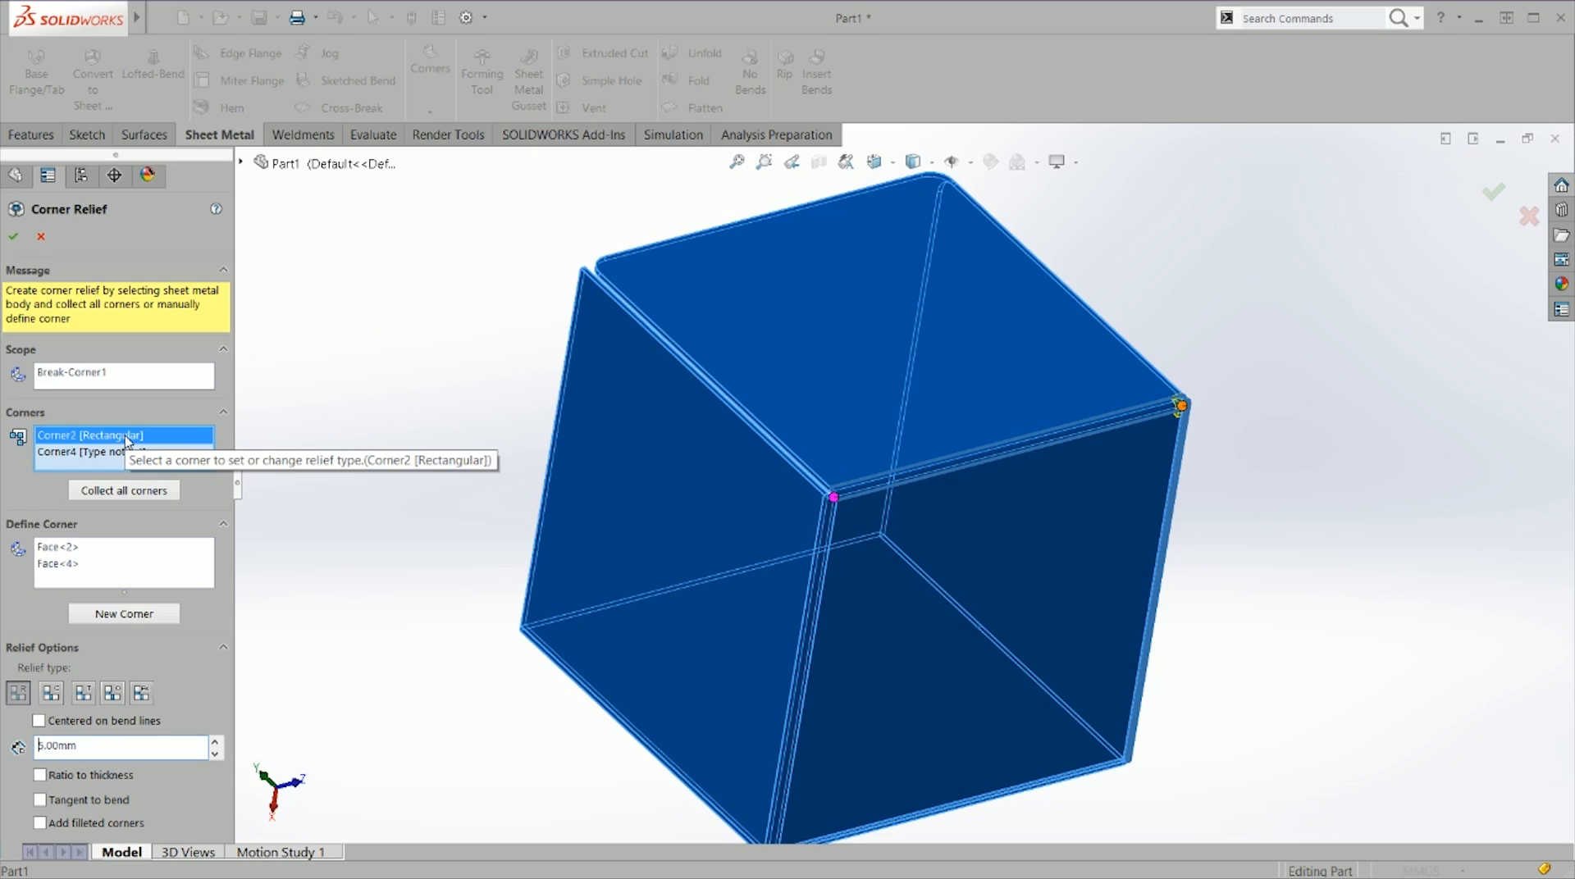
Step: Give the second relief corner a circular relief with a value of 5 mm
{"action": "left_click", "coordinate": [109, 458]}
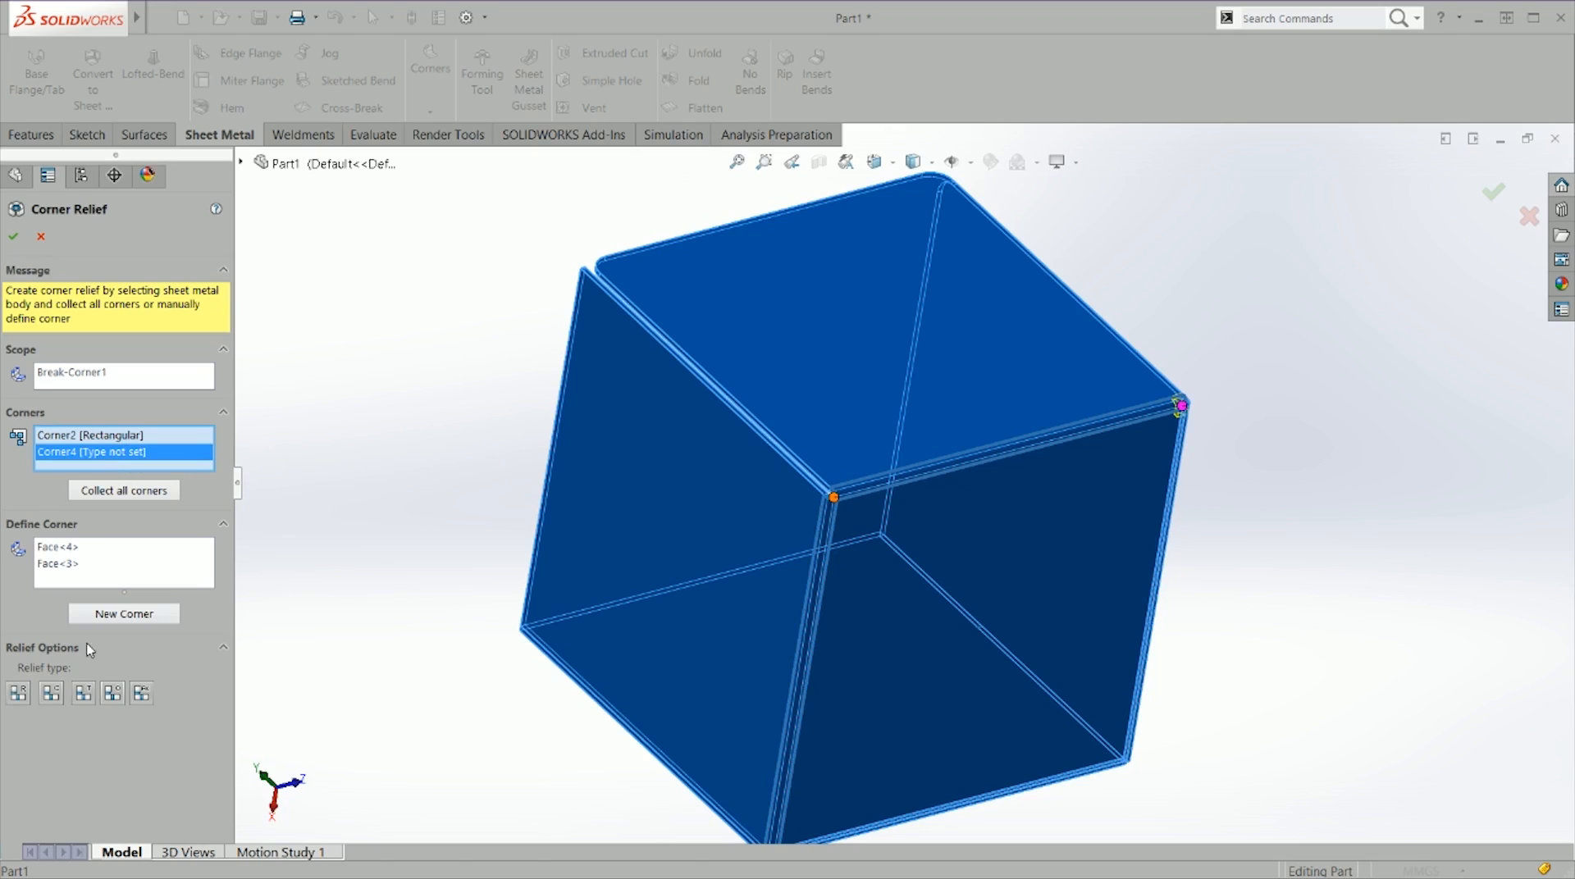
{"action": "left_click", "coordinate": [51, 695]}
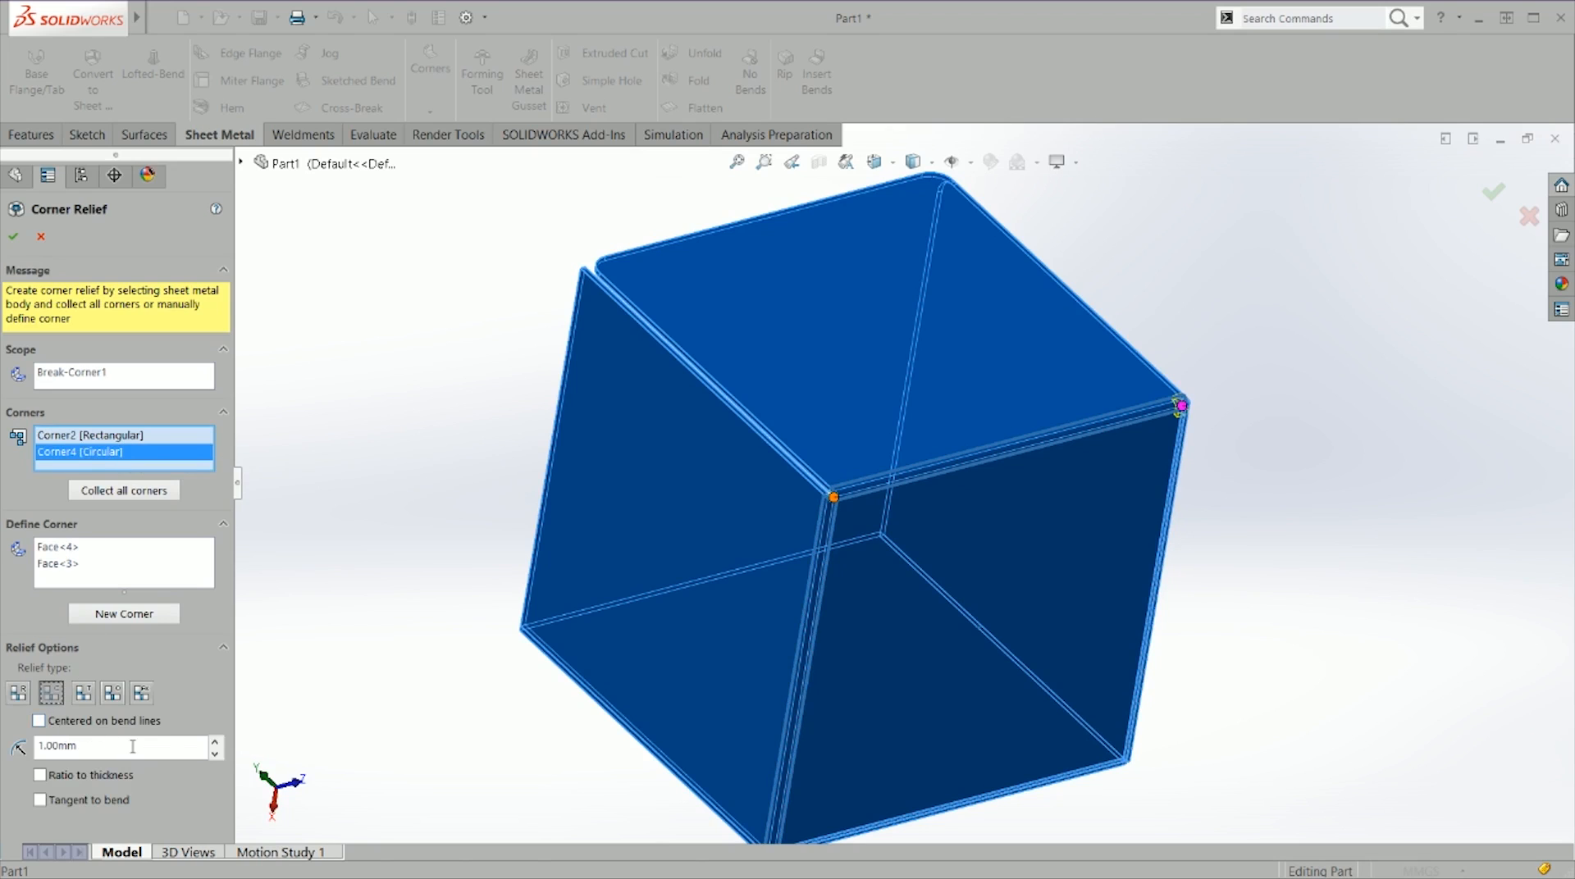
{"action": "double_click", "coordinate": [89, 748]}
{"action": "type", "text": "5"}
{"action": "key", "text": "Return"}
{"action": "scroll", "coordinate": [943, 512], "scroll_direction": "down", "scroll_amount": 5}
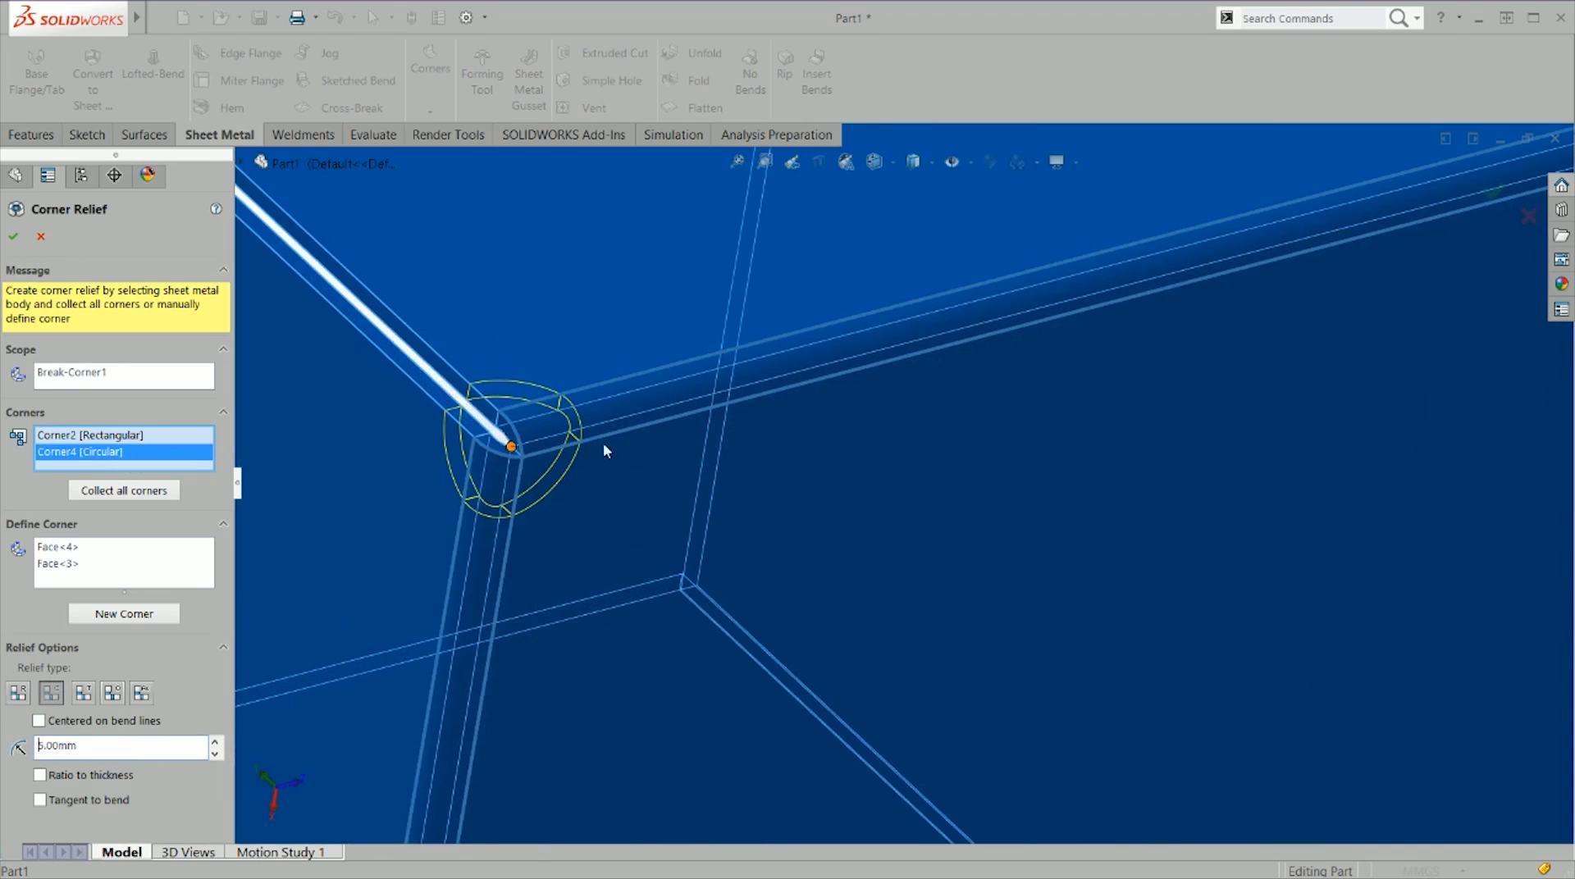
Step: Check the rectangular relief preview up close and accept the Corner Relief feature
{"action": "scroll", "coordinate": [598, 420], "scroll_direction": "up", "scroll_amount": 3}
{"action": "middle_click_drag", "start_coordinate": [1159, 374], "coordinate": [1026, 566]}
{"action": "scroll", "coordinate": [1255, 345], "scroll_direction": "down", "scroll_amount": 5}
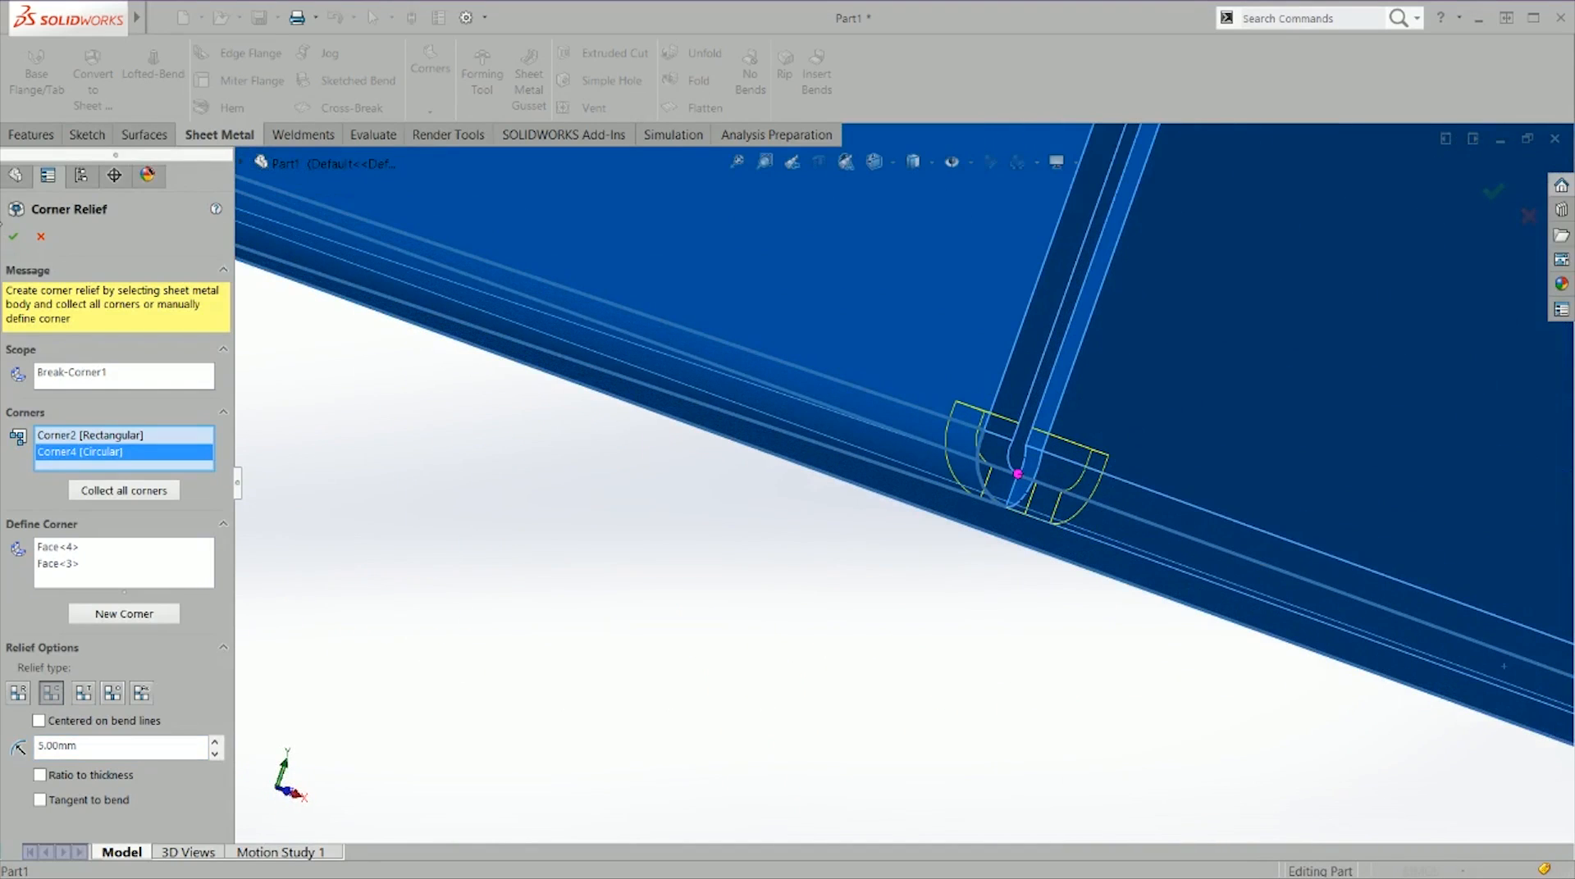
{"action": "left_click", "coordinate": [13, 236]}
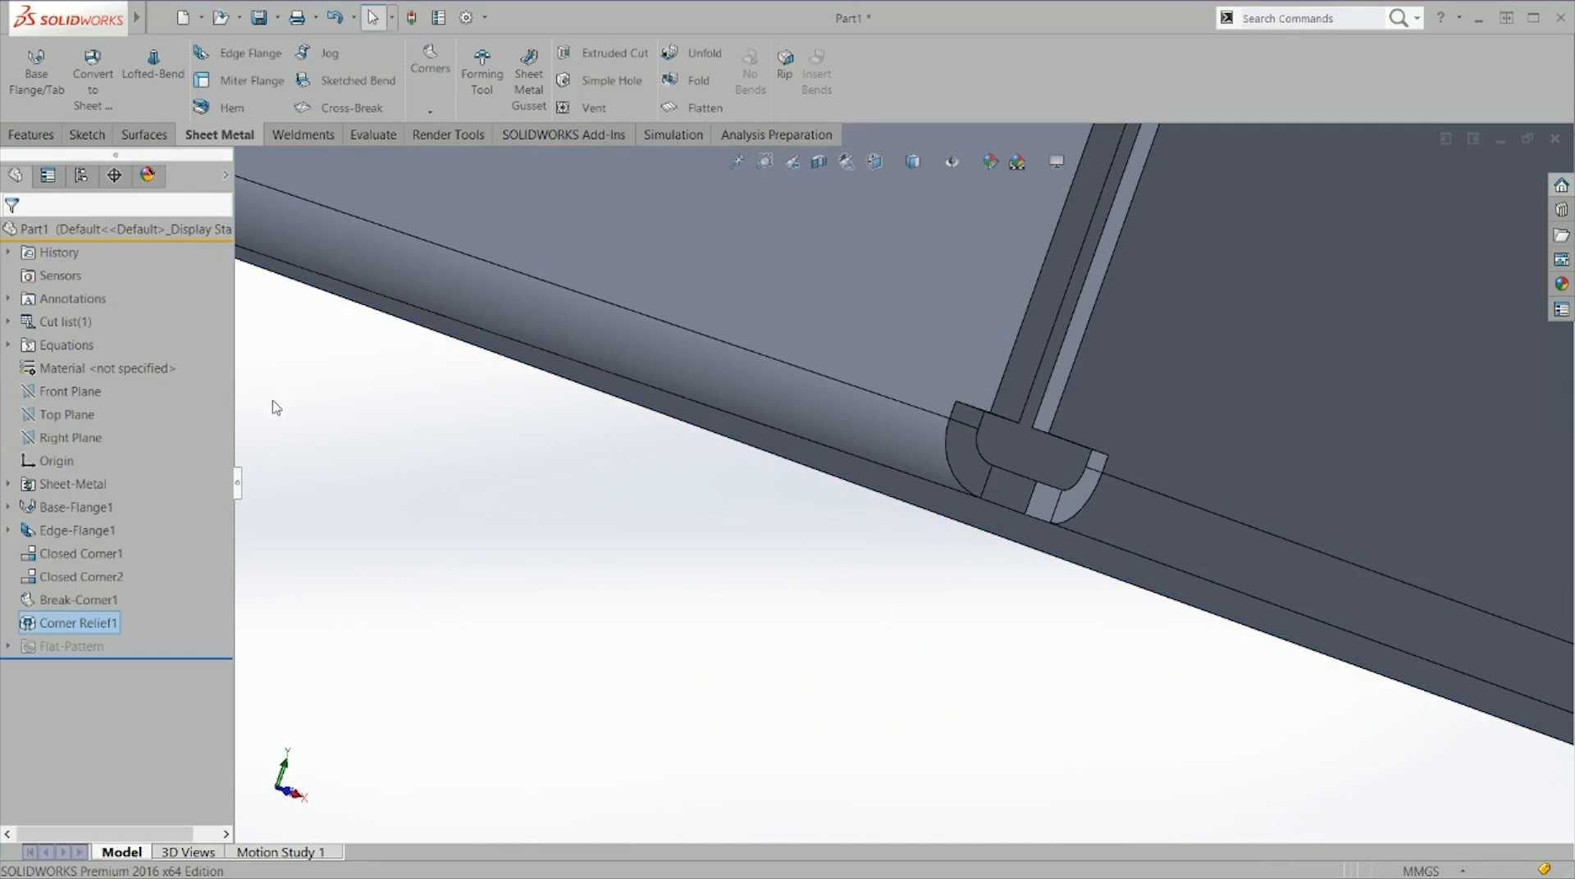
Step: Examine the relief cuts on the outside of the folded box's base corners
{"action": "key", "text": "f"}
{"action": "middle_click_drag", "start_coordinate": [879, 481], "coordinate": [772, 633]}
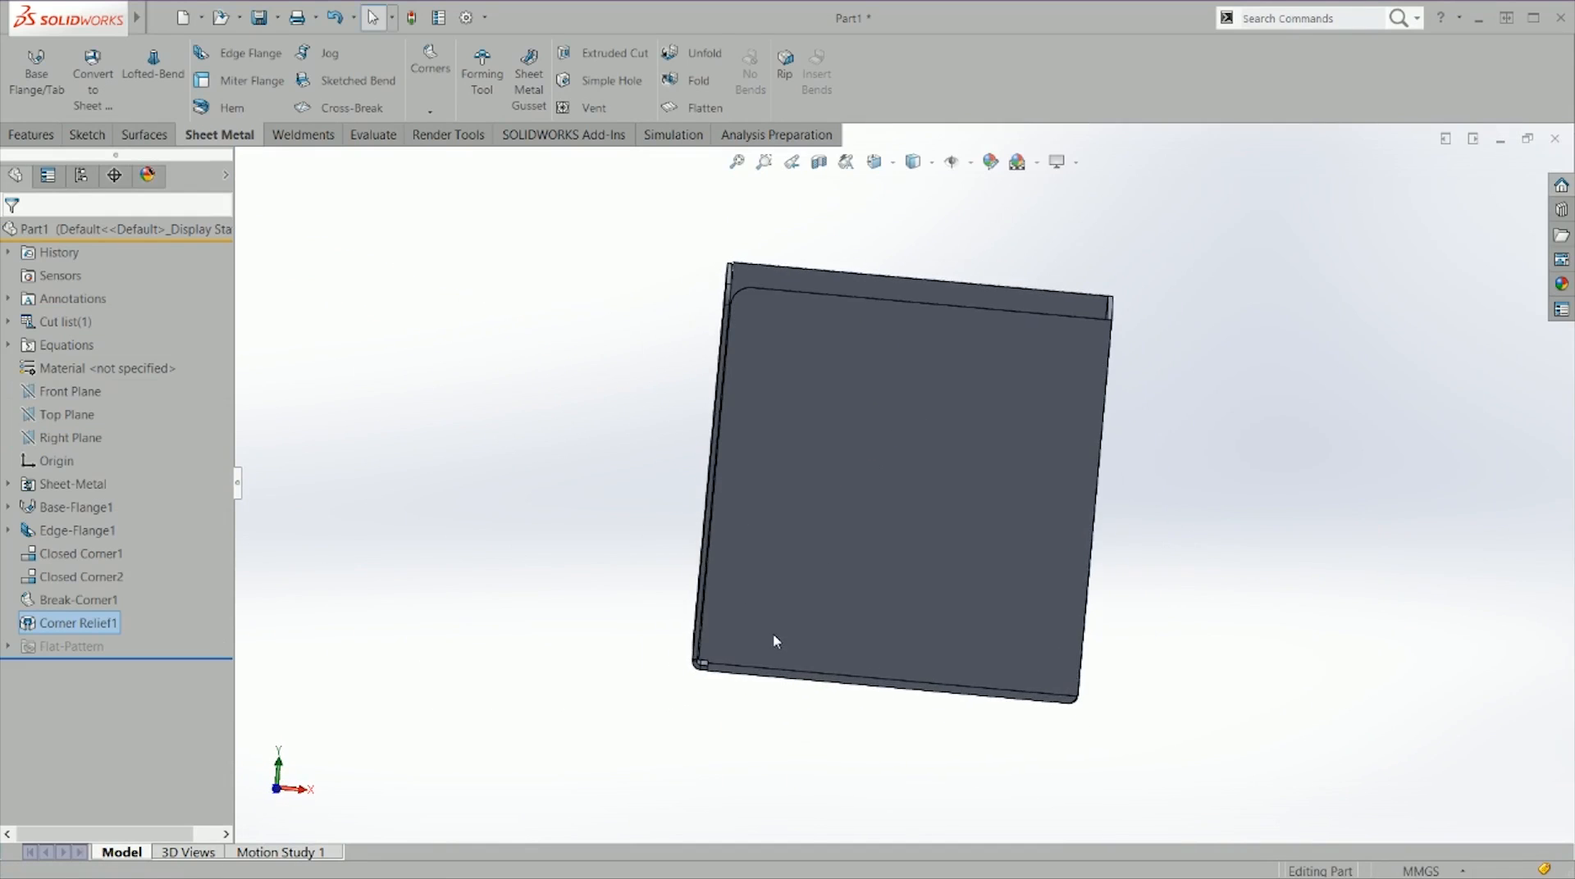
{"action": "scroll", "coordinate": [774, 640], "scroll_direction": "down", "scroll_amount": 4}
{"action": "middle_click_drag", "start_coordinate": [789, 538], "coordinate": [872, 458]}
{"action": "scroll", "coordinate": [869, 461], "scroll_direction": "up", "scroll_amount": 6}
{"action": "scroll", "coordinate": [653, 582], "scroll_direction": "down", "scroll_amount": 5}
{"action": "middle_click_drag", "start_coordinate": [744, 550], "coordinate": [722, 611]}
Step: Flatten the box and check the edge lengths of the rectangular relief cutout from the top view
{"action": "key", "text": "ctrl+7"}
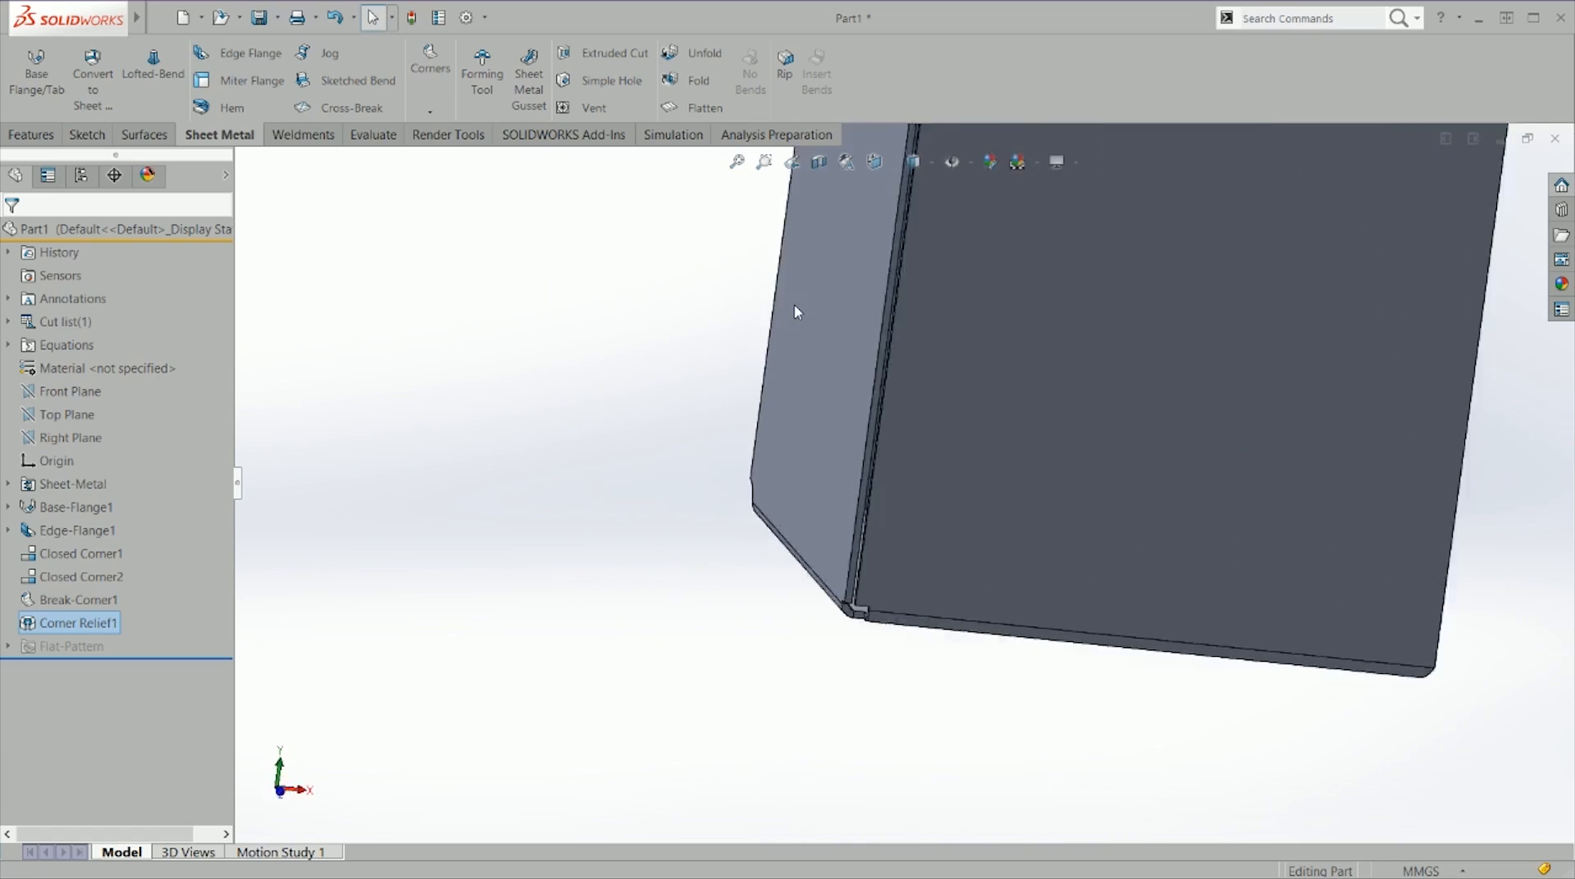
{"action": "left_click", "coordinate": [710, 110]}
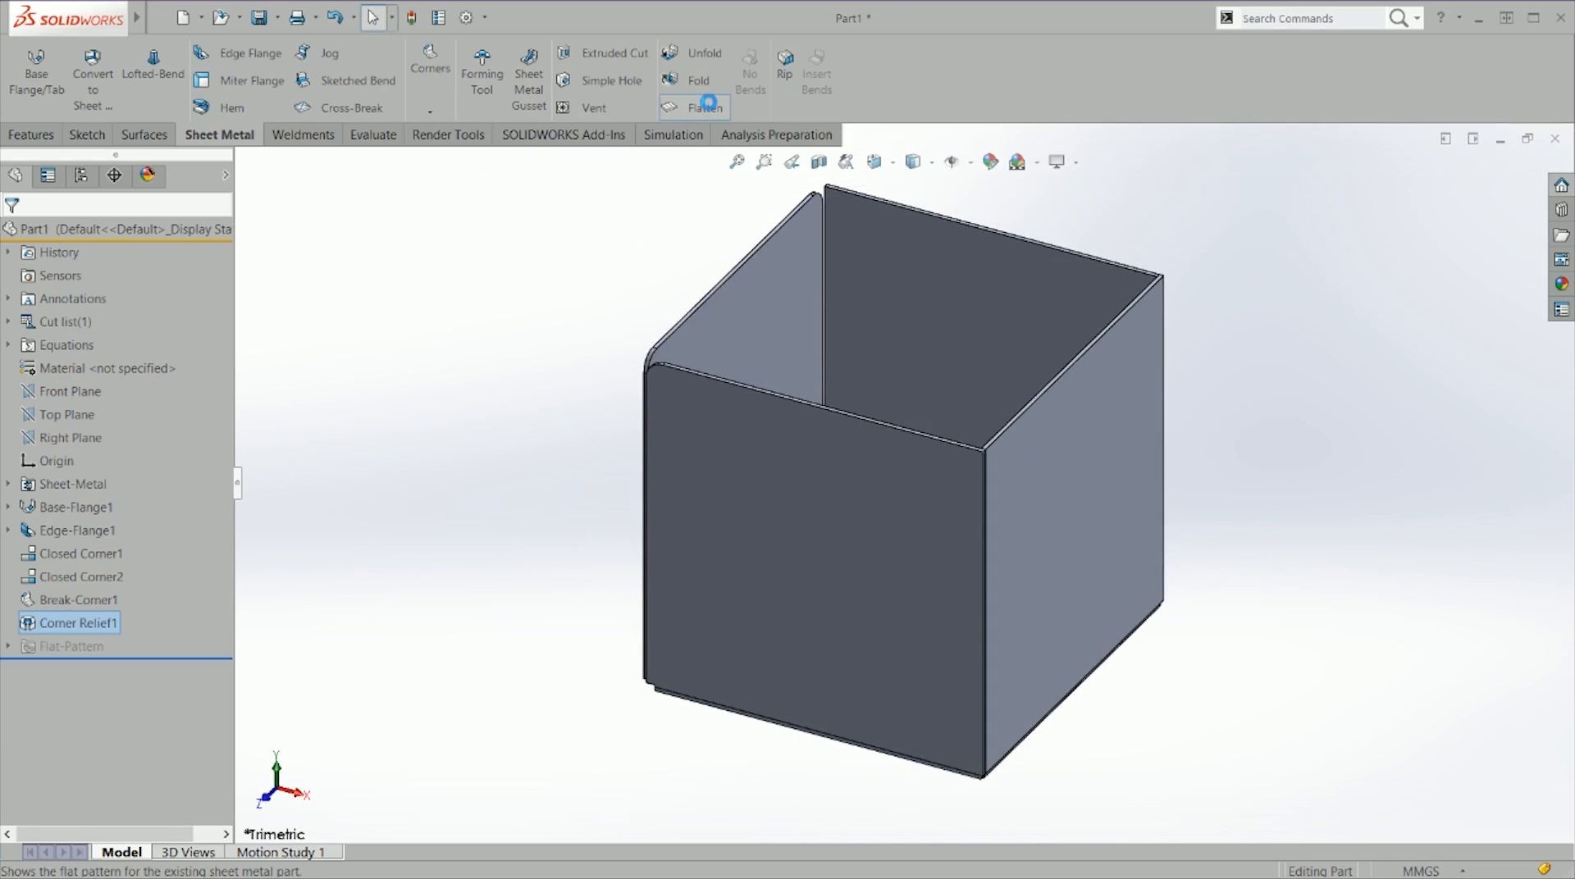
{"action": "scroll", "coordinate": [790, 427], "scroll_direction": "up", "scroll_amount": 2}
{"action": "middle_click_drag", "start_coordinate": [790, 427], "coordinate": [832, 477]}
{"action": "key", "text": "ctrl+5"}
{"action": "scroll", "coordinate": [820, 588], "scroll_direction": "down", "scroll_amount": 8}
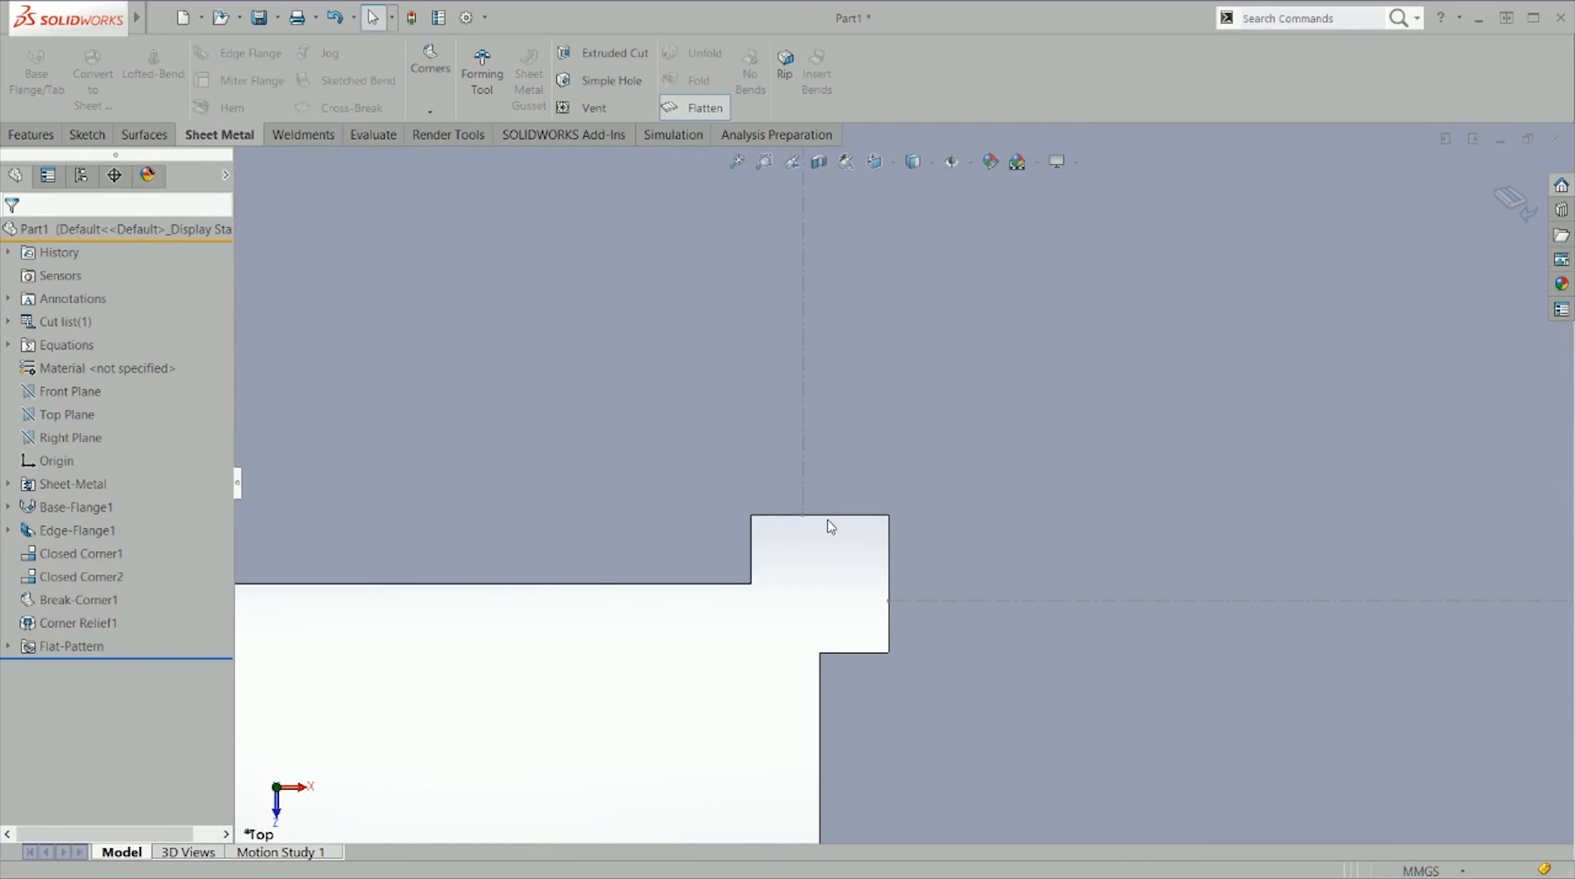
{"action": "left_click", "coordinate": [829, 517]}
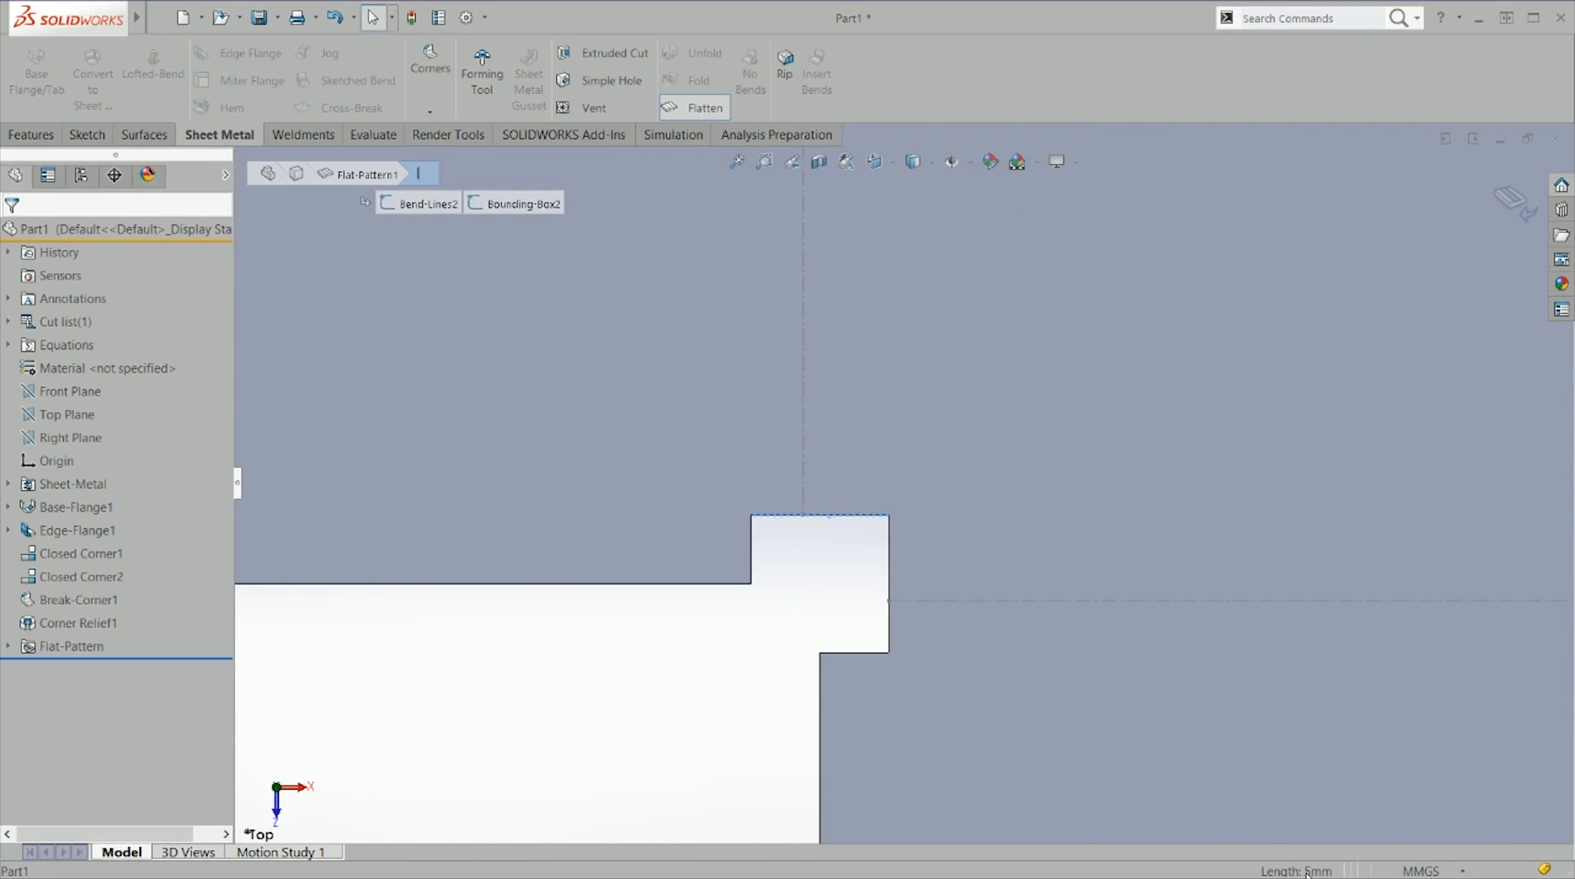
{"action": "left_click", "coordinate": [897, 555]}
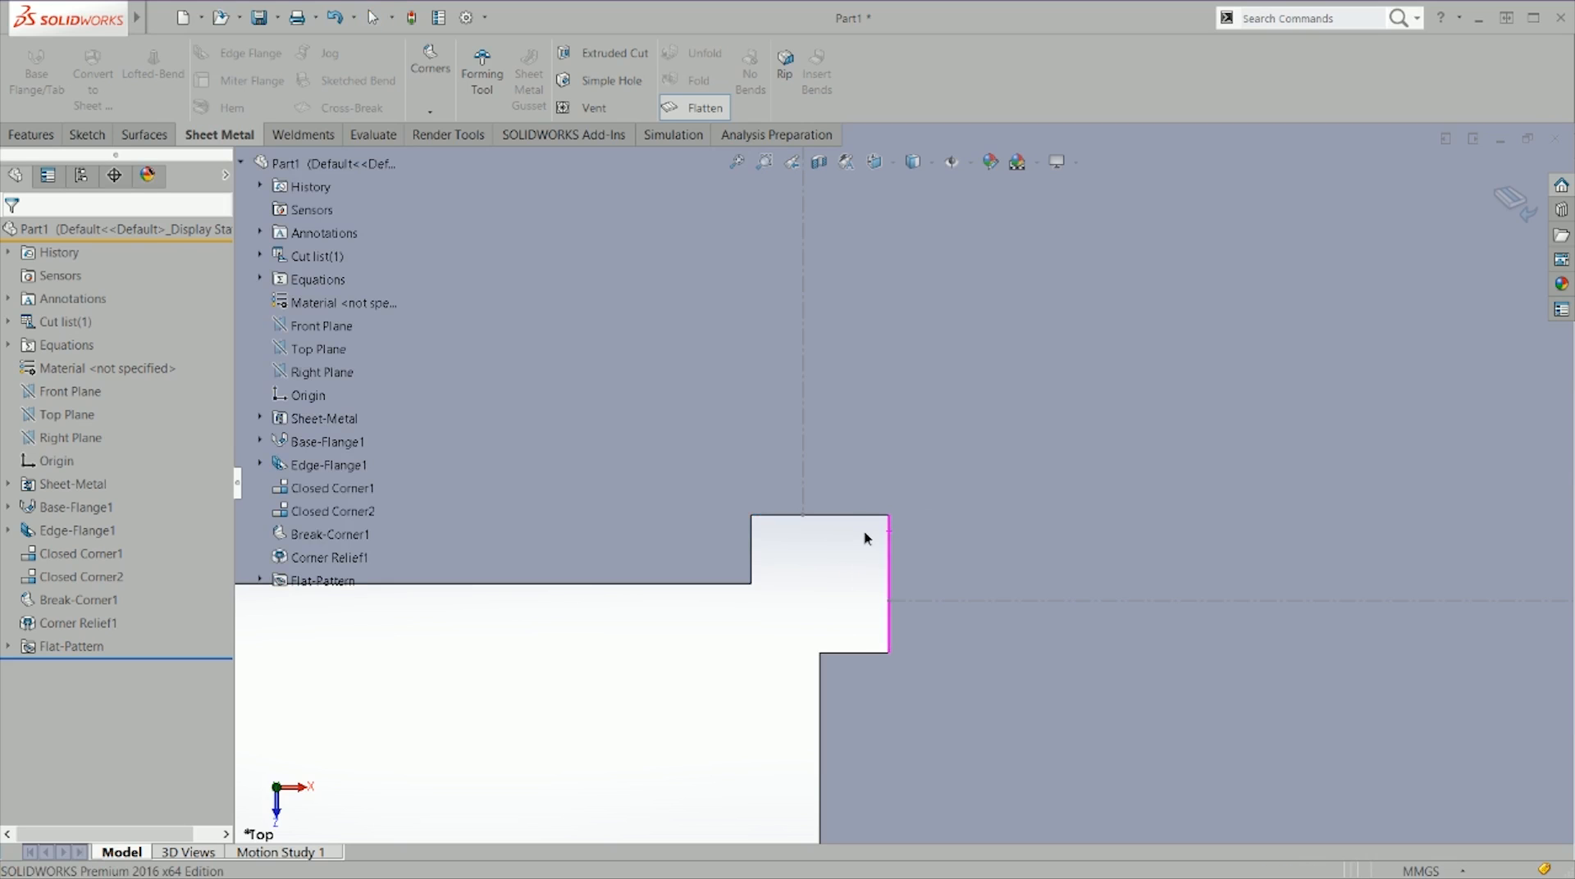
Step: Check the radius of the circular relief cutout and compare the four base corners in the flat pattern
{"action": "key", "text": "f"}
{"action": "scroll", "coordinate": [870, 447], "scroll_direction": "down", "scroll_amount": 5}
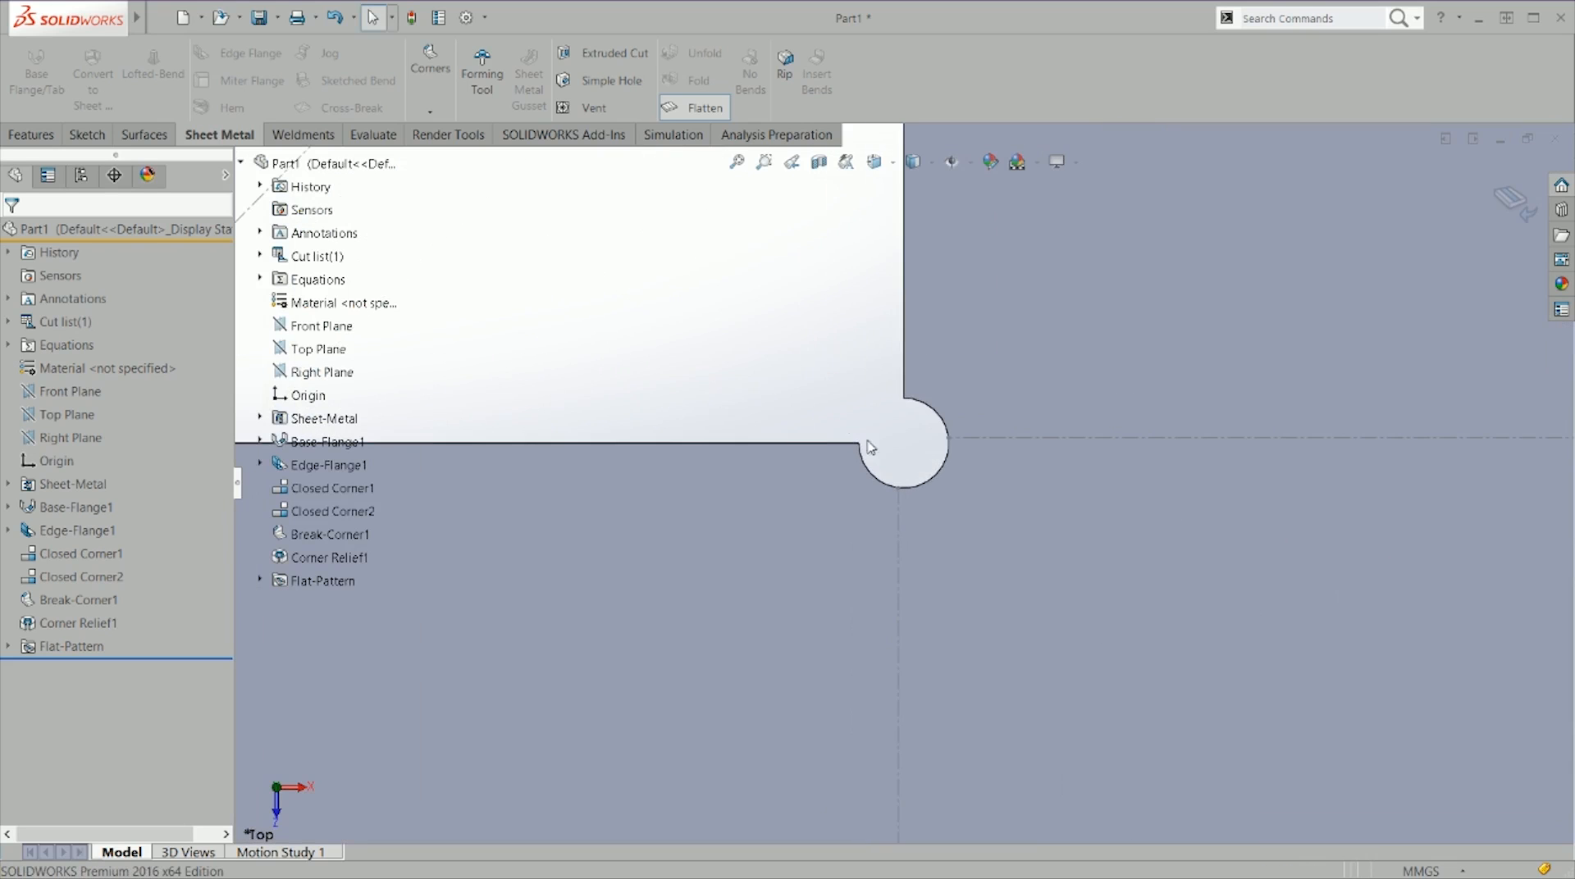
{"action": "left_click", "coordinate": [940, 483]}
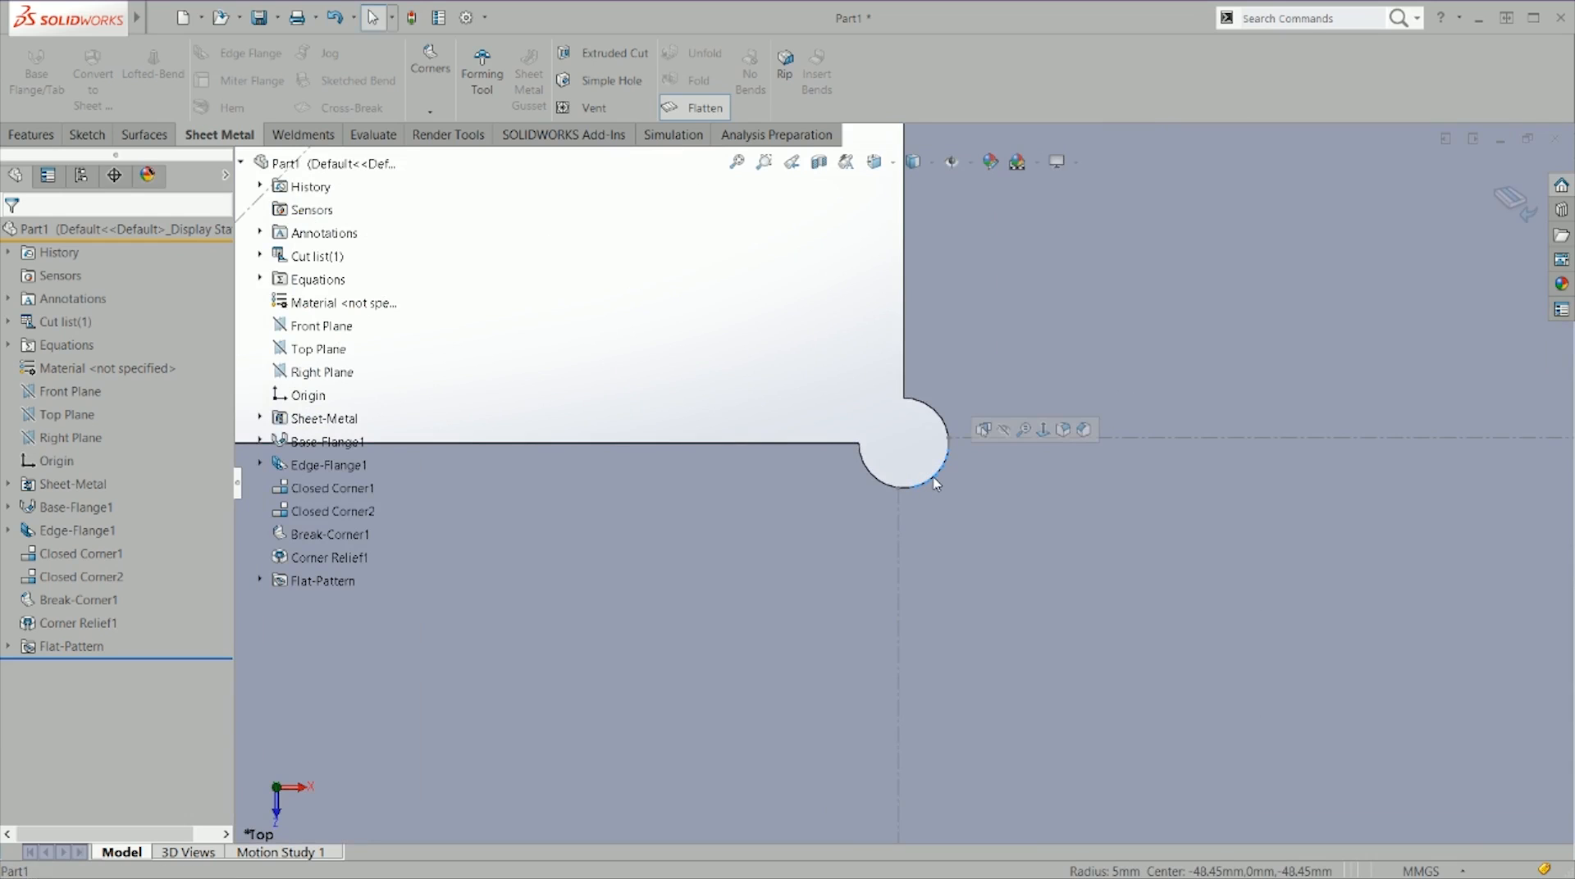
{"action": "left_click", "coordinate": [897, 451]}
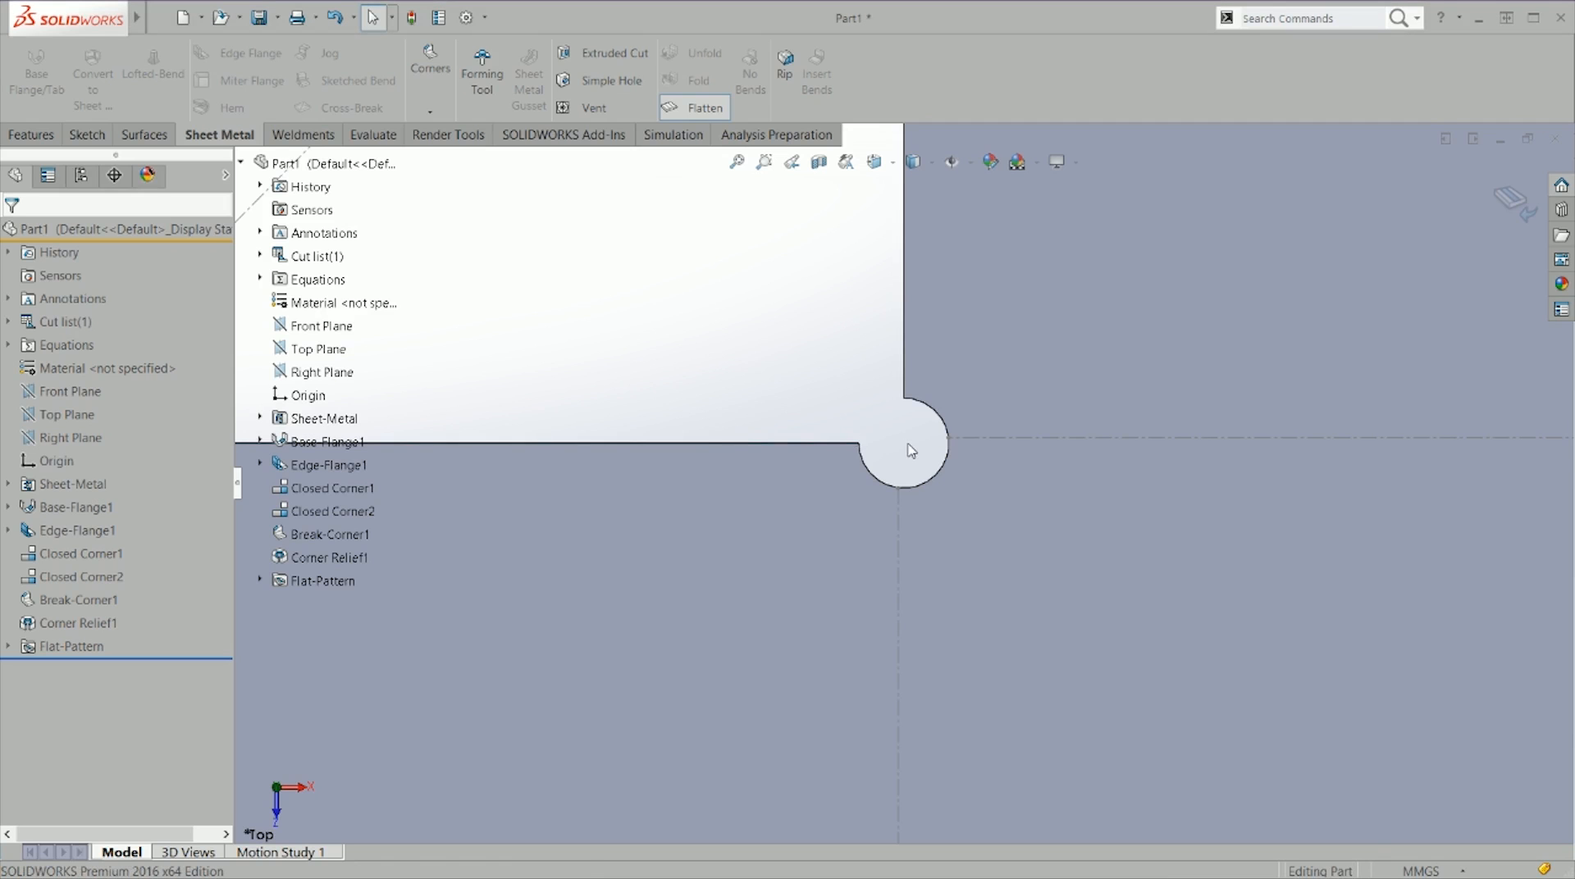
{"action": "scroll", "coordinate": [906, 447], "scroll_direction": "up", "scroll_amount": 3}
{"action": "scroll", "coordinate": [909, 466], "scroll_direction": "up", "scroll_amount": 5}
{"action": "scroll", "coordinate": [920, 499], "scroll_direction": "down", "scroll_amount": 5}
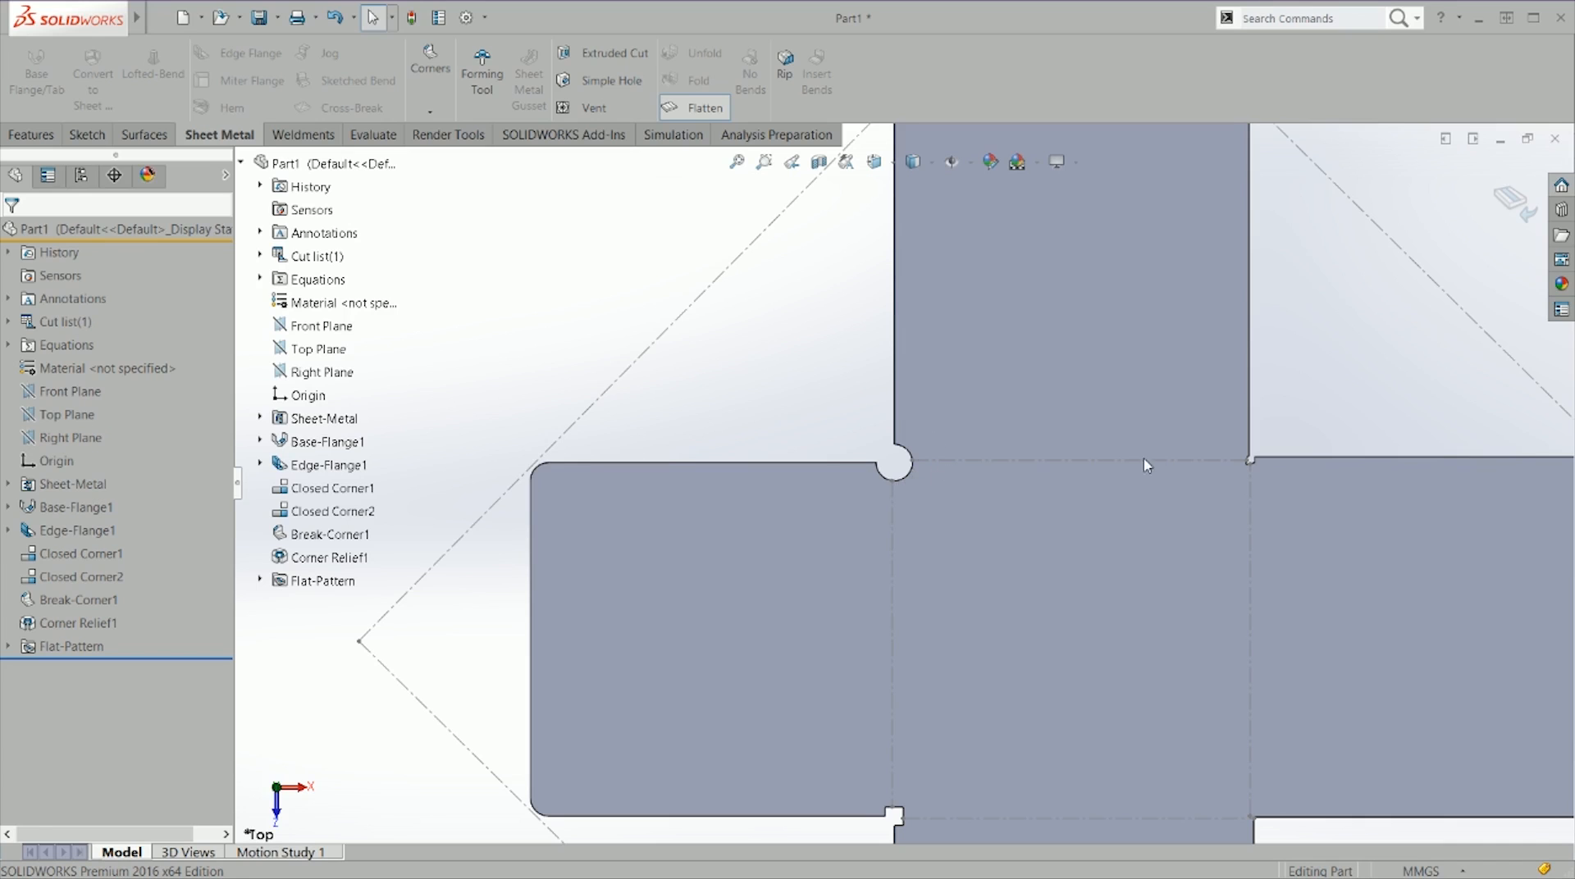
Step: Fold the box back up and examine the gap at an inside base corner that has no added relief
{"action": "left_click", "coordinate": [695, 107]}
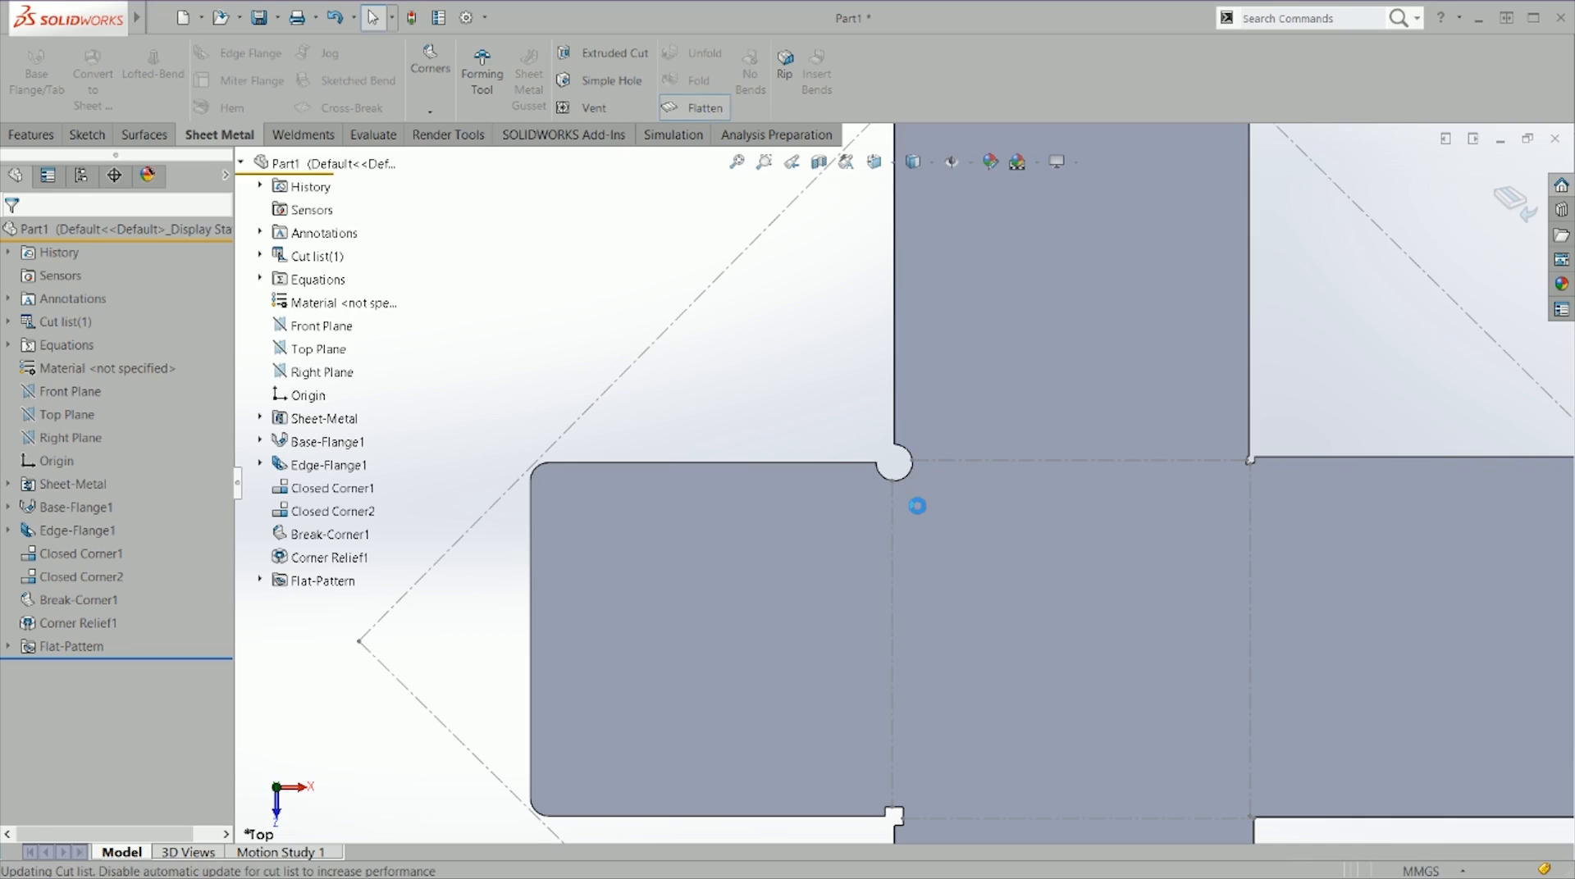
{"action": "middle_click_drag", "start_coordinate": [1239, 554], "coordinate": [1268, 502]}
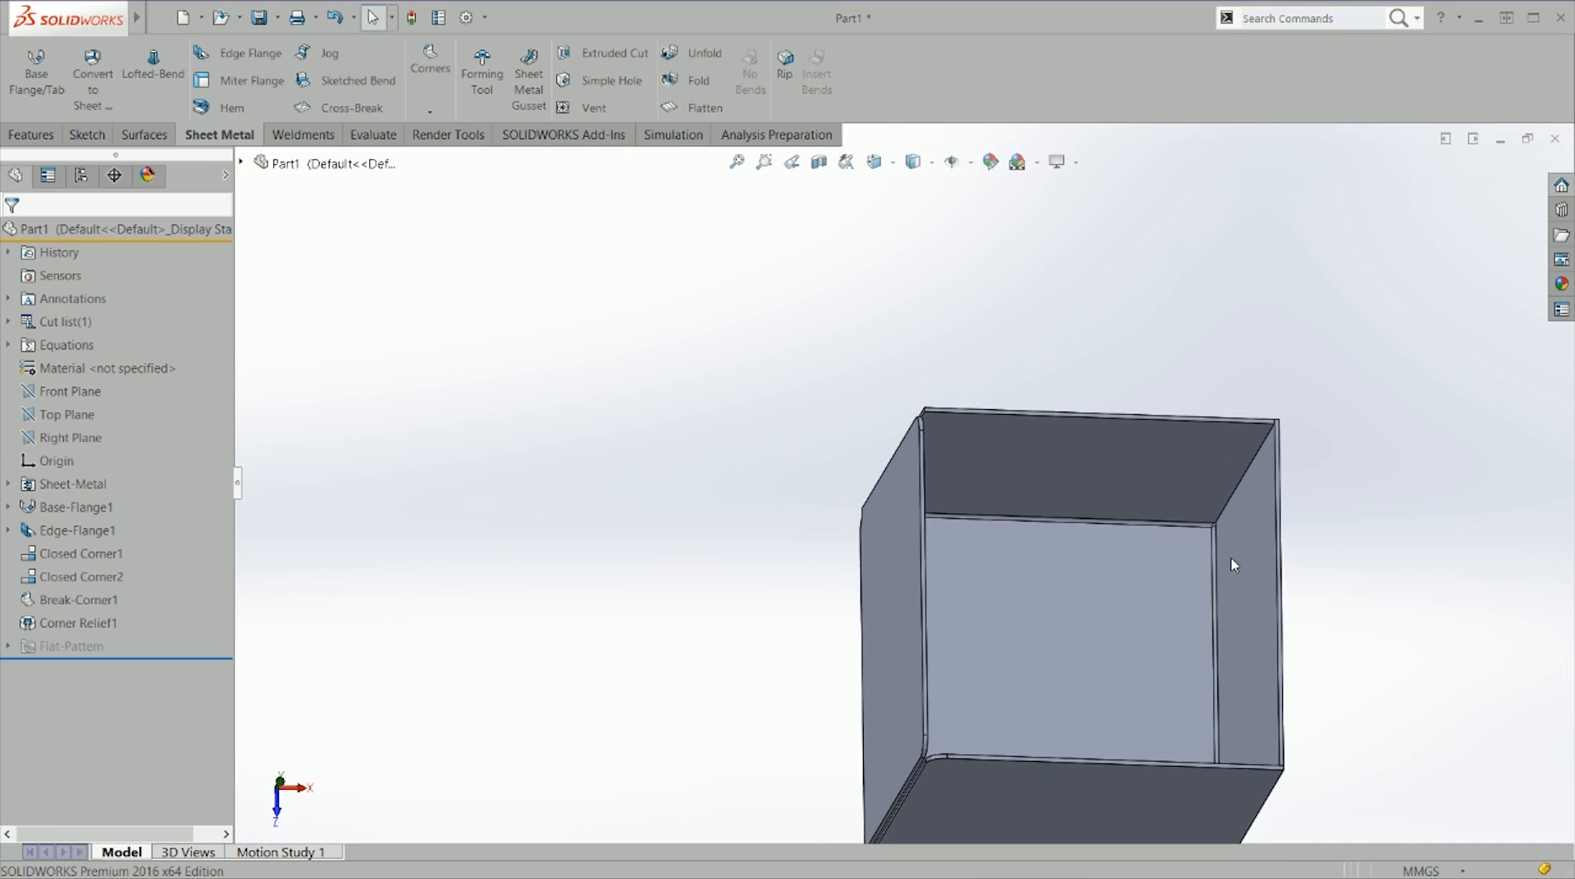
{"action": "scroll", "coordinate": [1231, 557], "scroll_direction": "down", "scroll_amount": 6}
{"action": "scroll", "coordinate": [1071, 455], "scroll_direction": "down", "scroll_amount": 2}
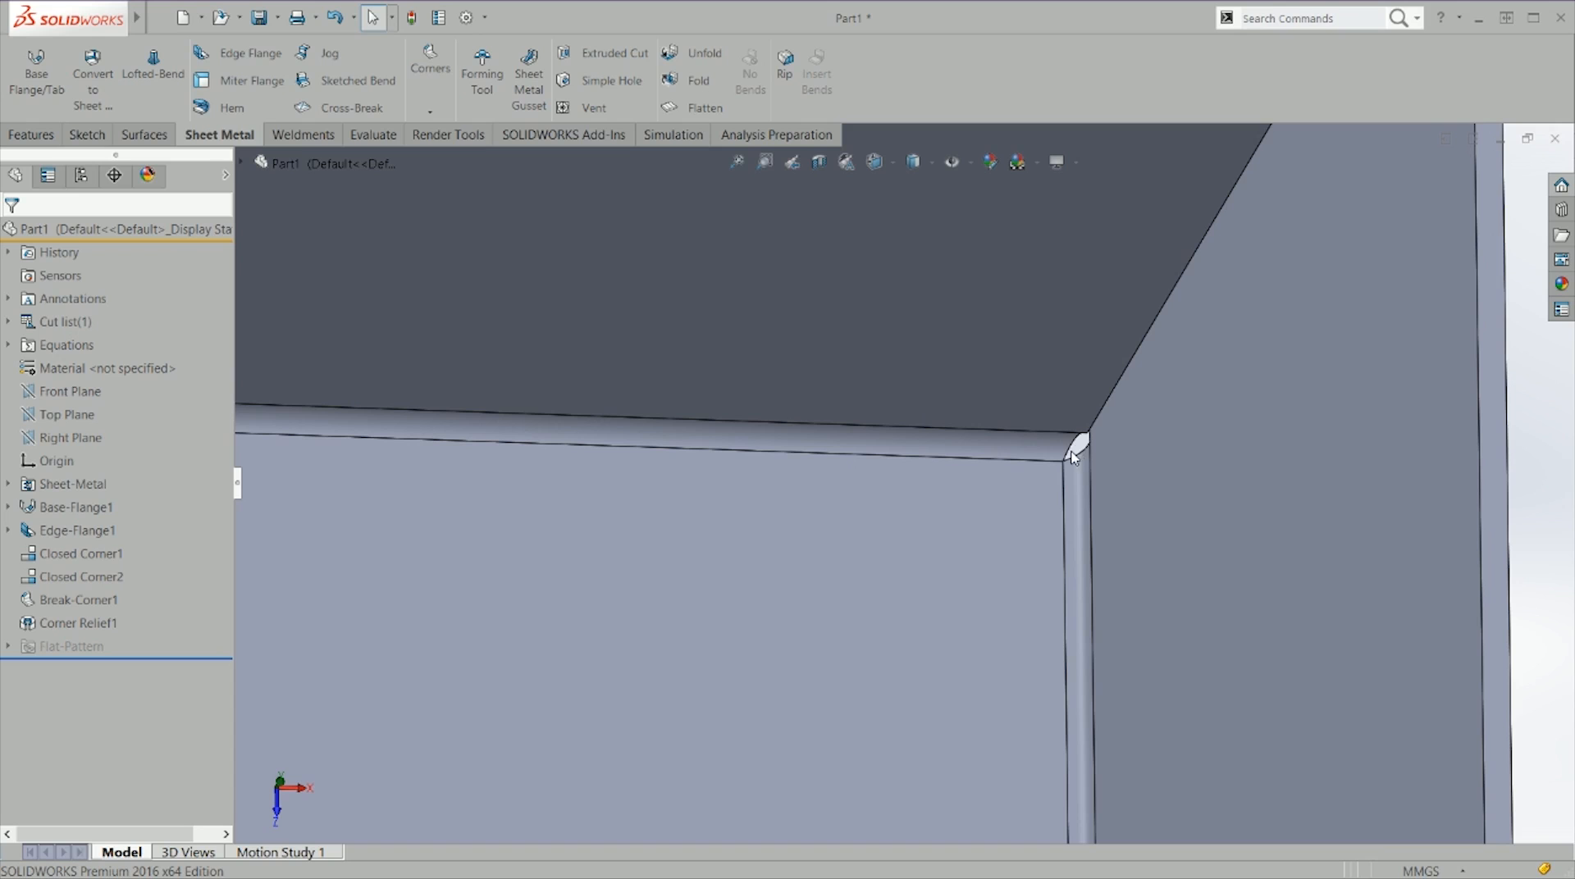
{"action": "scroll", "coordinate": [1075, 459], "scroll_direction": "down", "scroll_amount": 3}
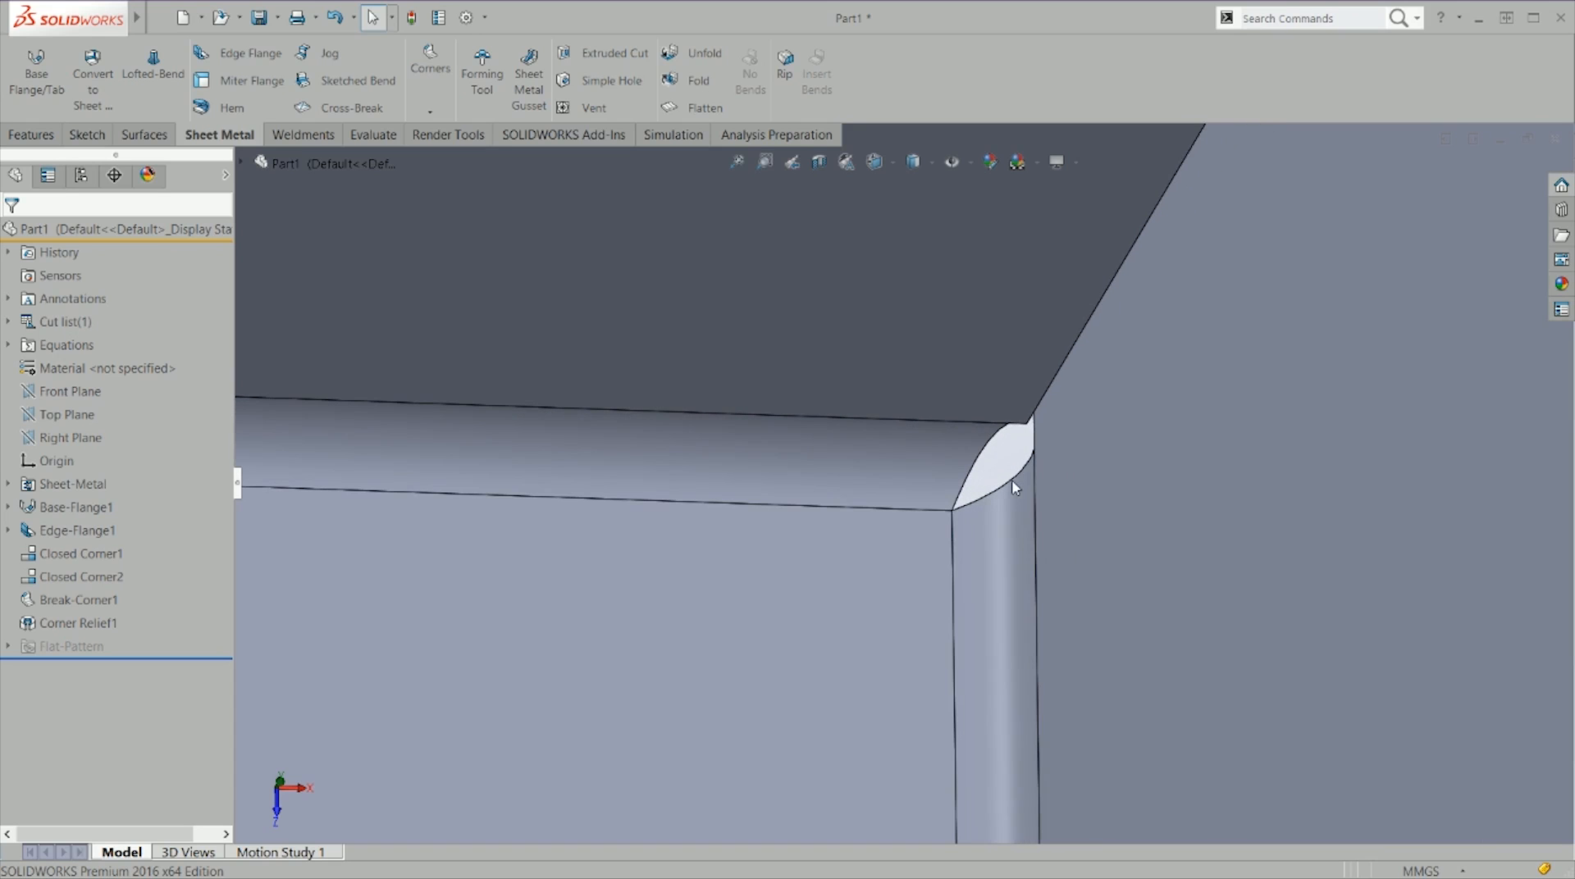
{"action": "middle_click_drag", "start_coordinate": [1011, 442], "coordinate": [1036, 413]}
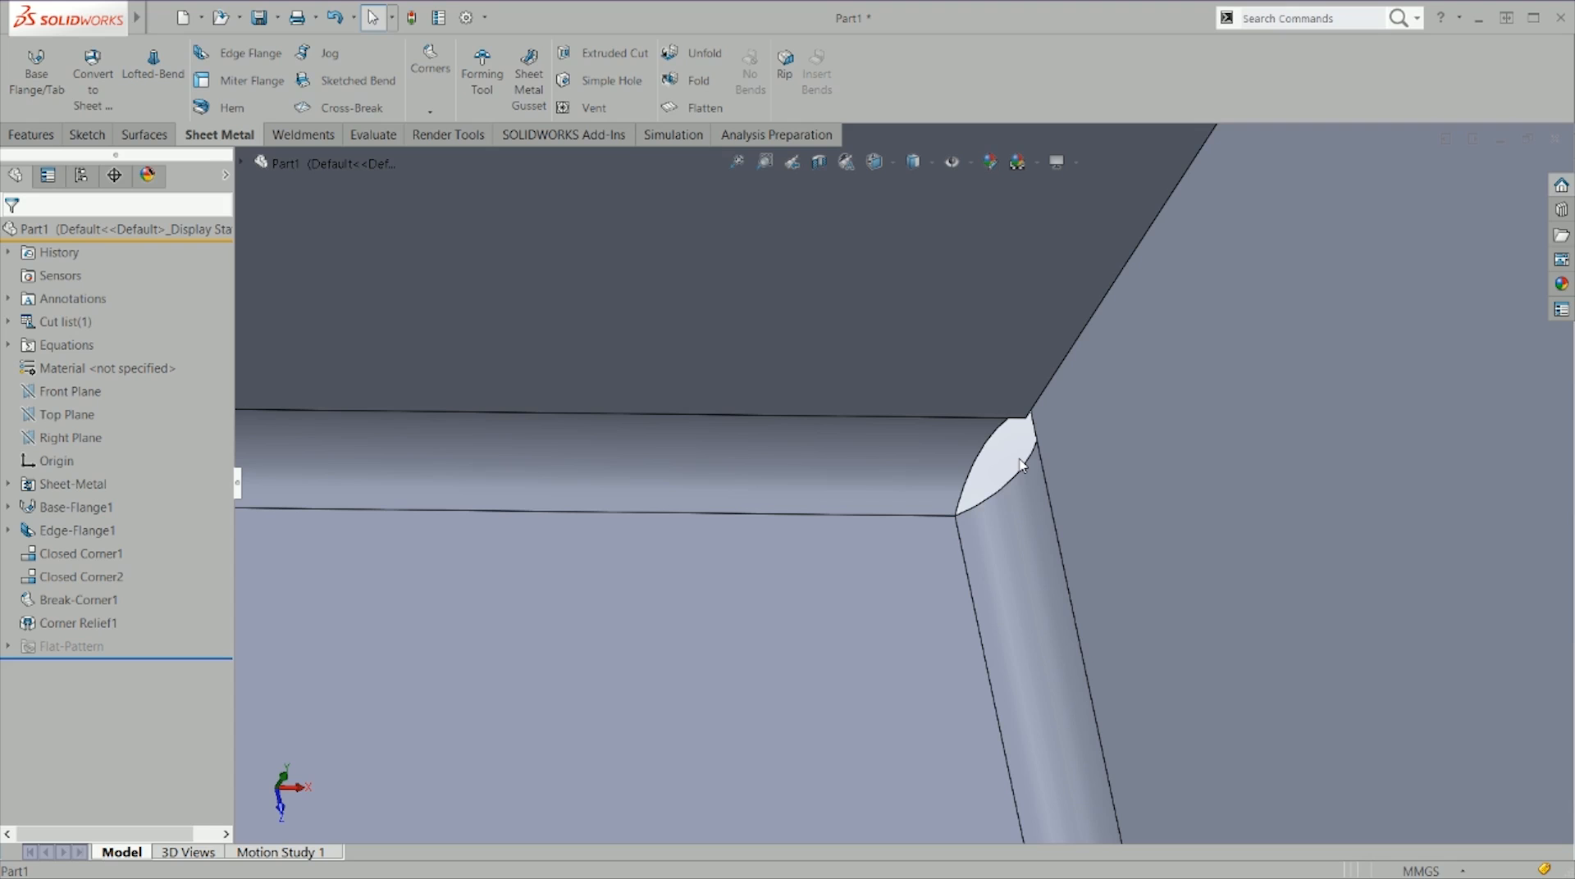
{"action": "right_click_drag", "start_coordinate": [1011, 468], "coordinate": [1229, 390]}
{"action": "middle_click_drag", "start_coordinate": [769, 694], "coordinate": [902, 621]}
{"action": "scroll", "coordinate": [882, 619], "scroll_direction": "down", "scroll_amount": 5}
{"action": "scroll", "coordinate": [902, 621], "scroll_direction": "up", "scroll_amount": 5}
Step: Center the 5 mm rectangular corner relief on the bend lines
{"action": "middle_click_drag", "start_coordinate": [812, 502], "coordinate": [1149, 605]}
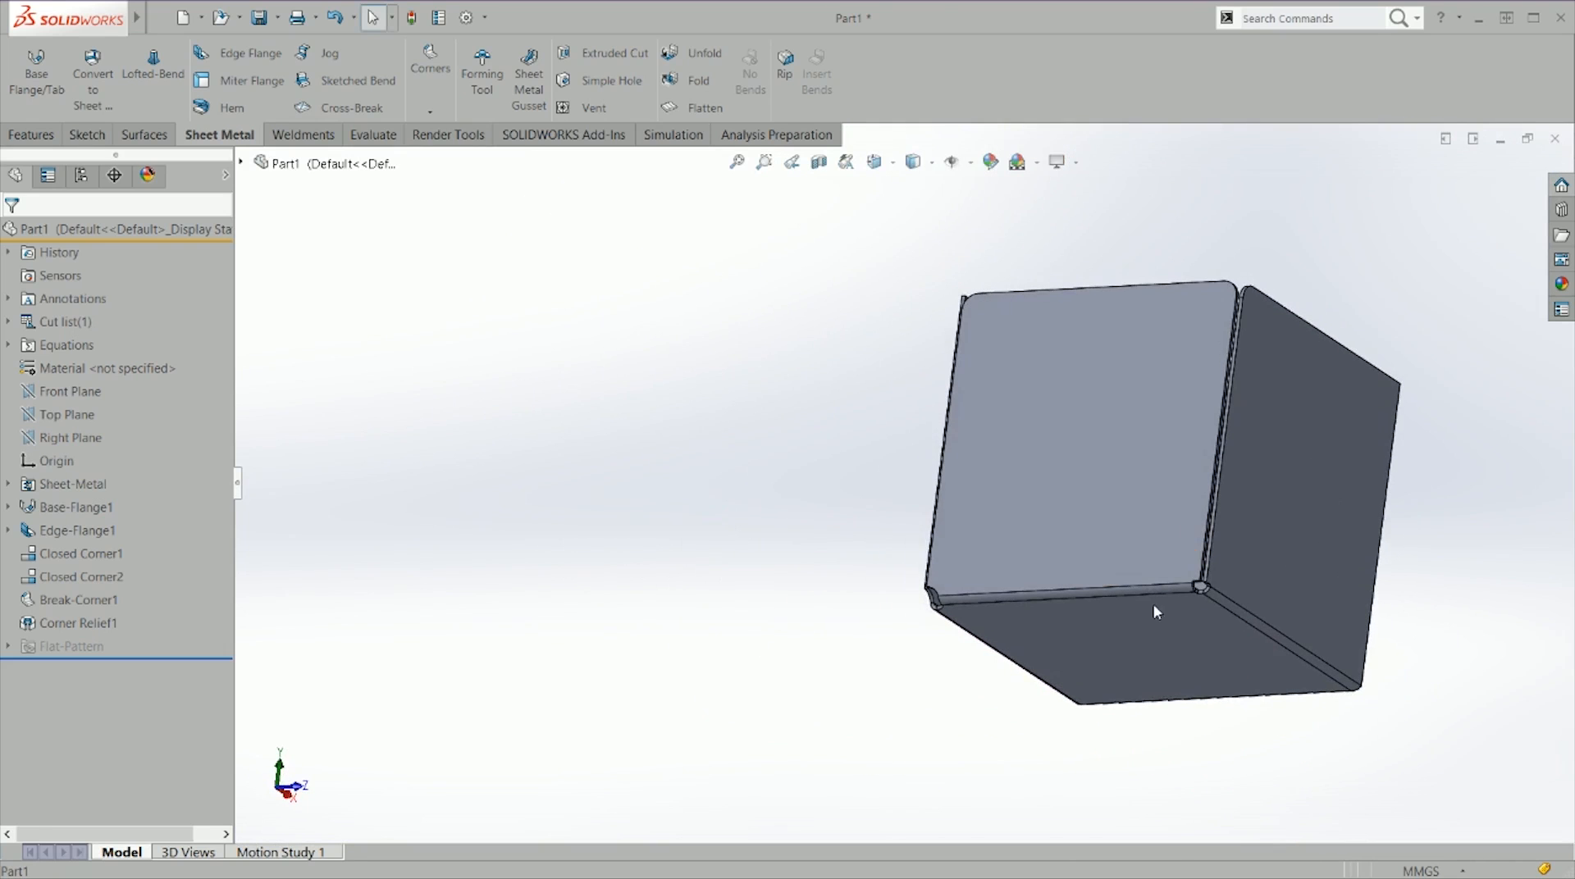
{"action": "right_click", "coordinate": [76, 623]}
{"action": "key", "text": "Escape"}
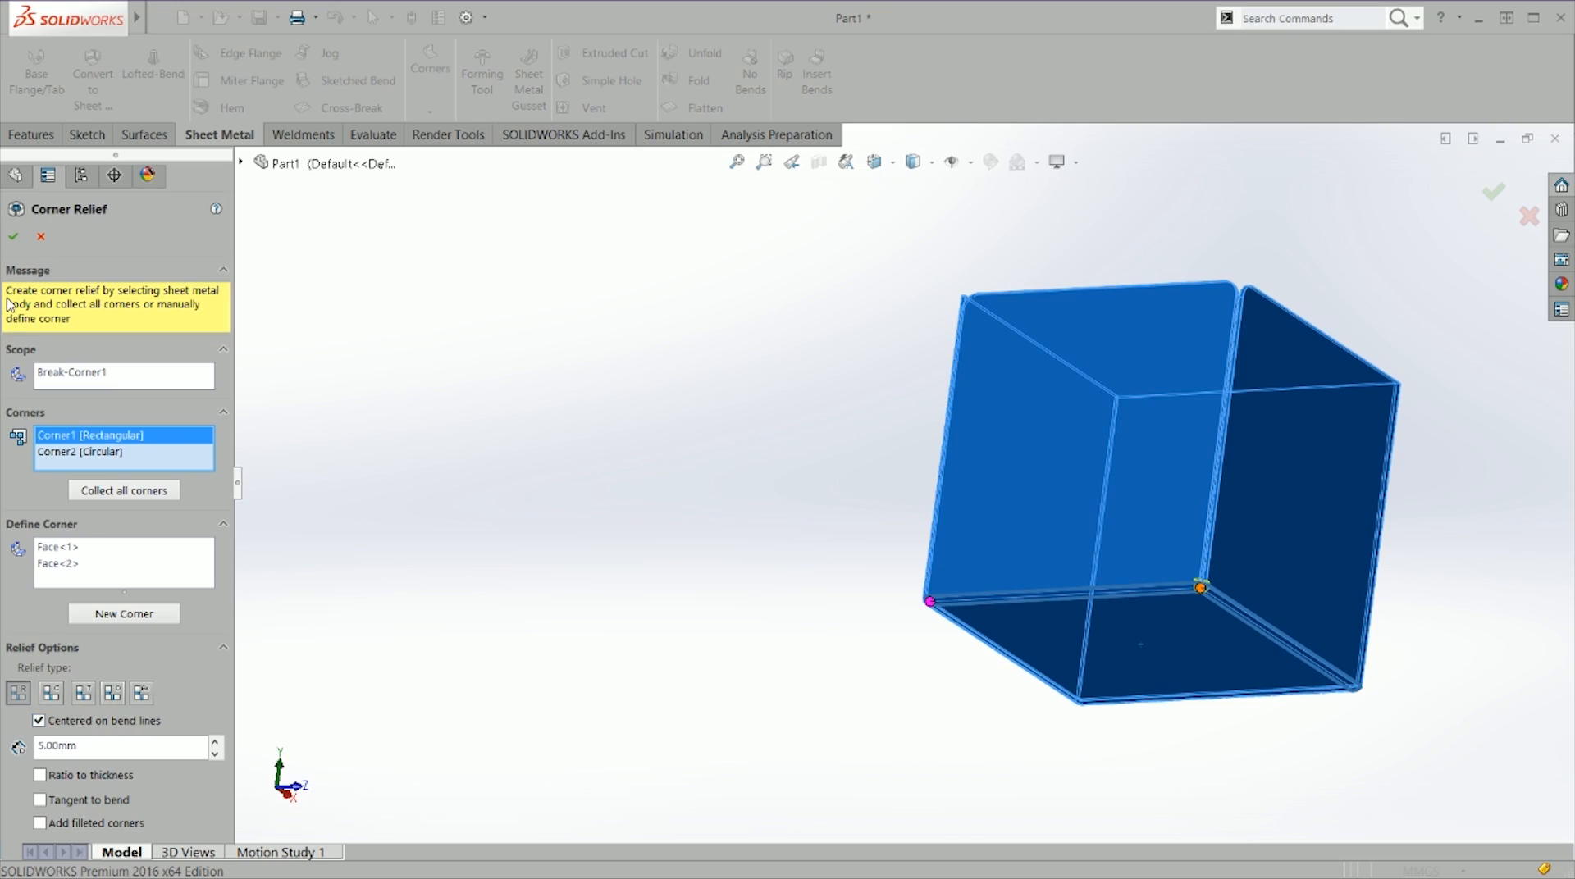
{"action": "left_click", "coordinate": [13, 237]}
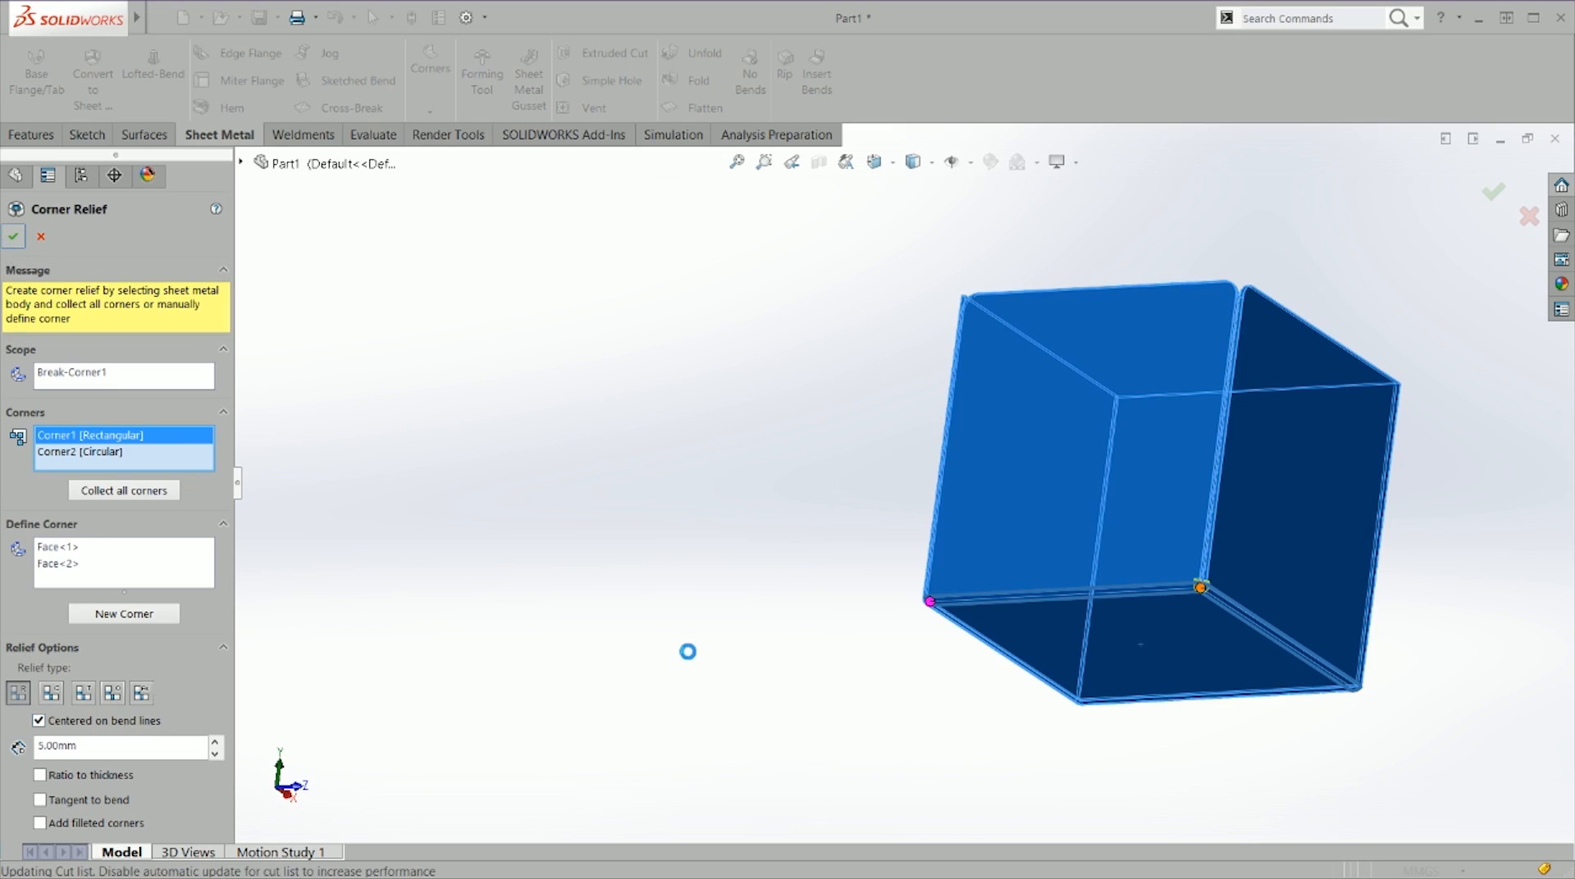
Step: Flatten the box and measure from the bend line to the centered rectangular relief's edge in the top view, then restore the folded state
{"action": "left_click", "coordinate": [705, 108]}
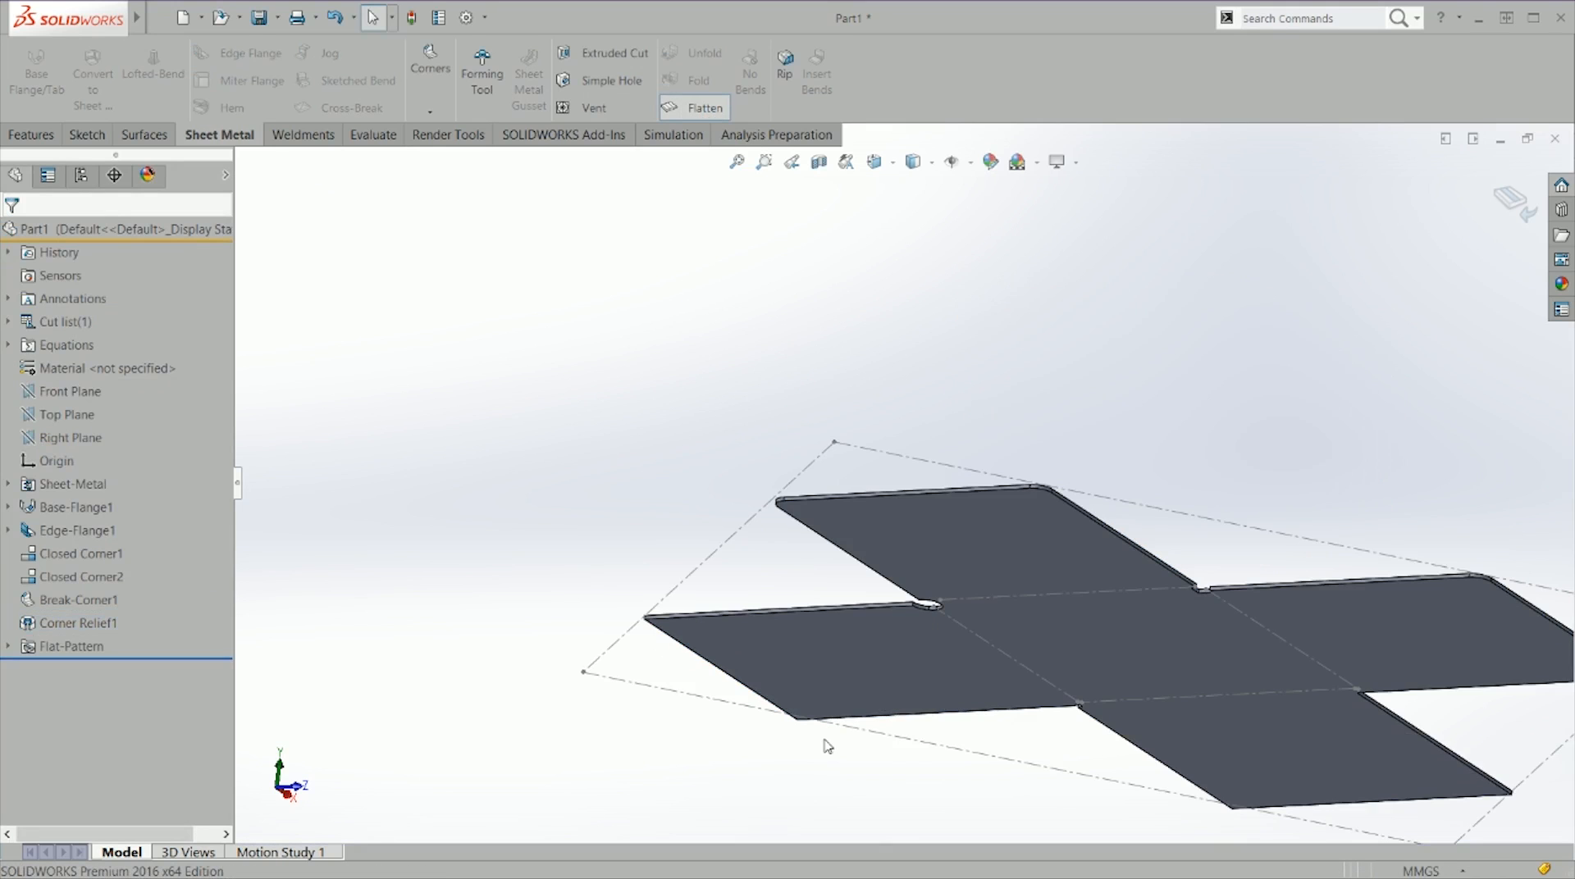
{"action": "key", "text": "ctrl+5"}
{"action": "scroll", "coordinate": [788, 583], "scroll_direction": "down", "scroll_amount": 12}
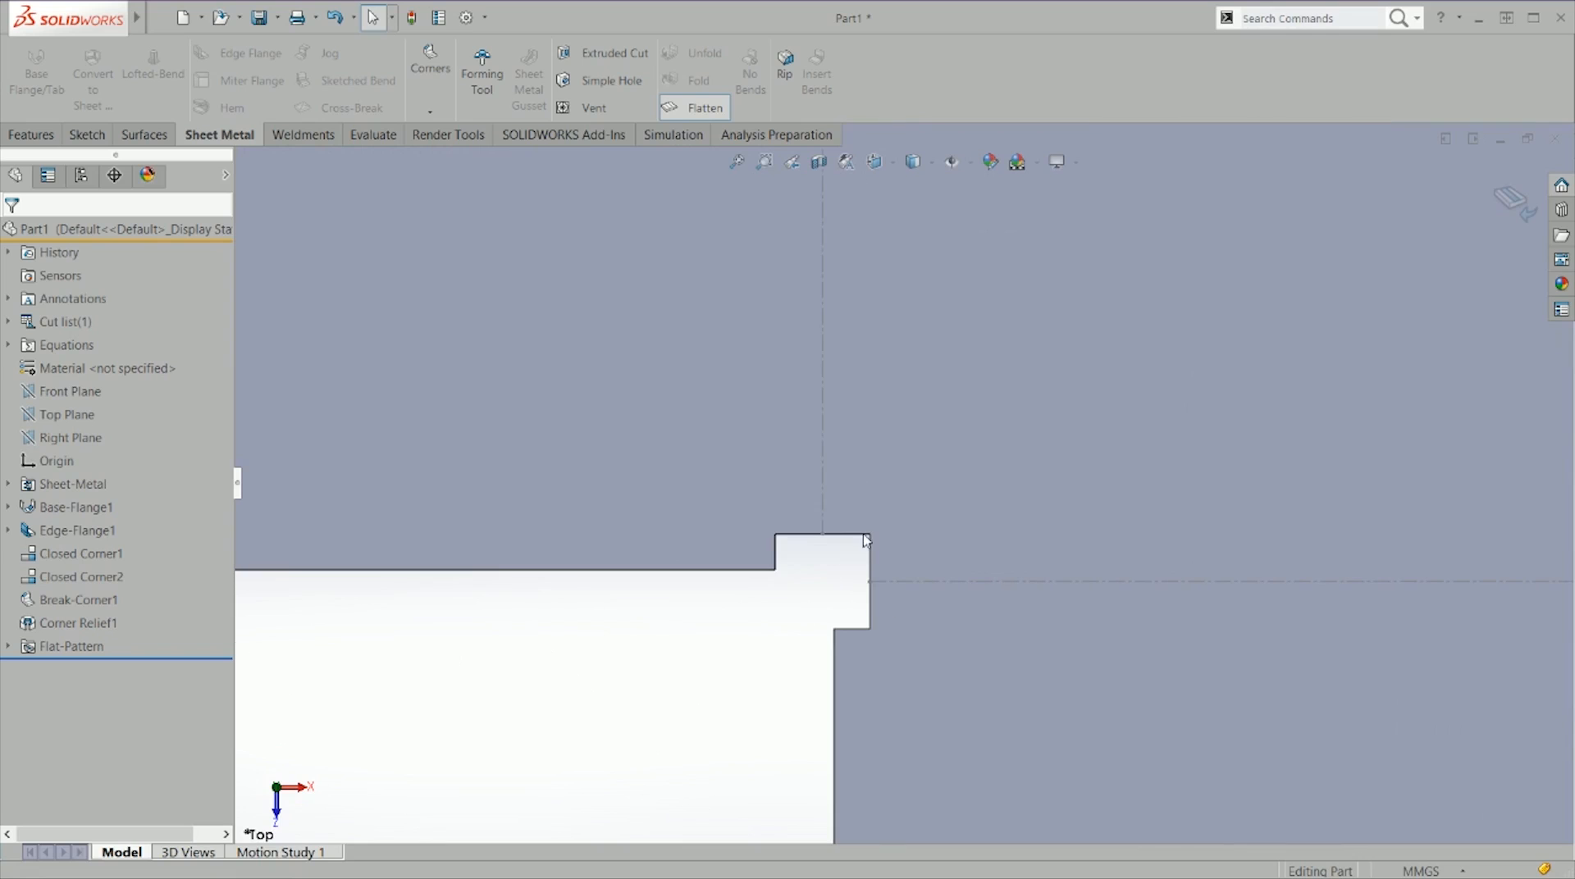
{"action": "left_click", "coordinate": [823, 497]}
{"action": "left_click", "coordinate": [776, 559], "text": "ctrl"}
{"action": "key", "text": "m"}
{"action": "left_click_drag", "start_coordinate": [447, 550], "coordinate": [793, 608]}
{"action": "key", "text": "Escape"}
{"action": "key", "text": "m"}
{"action": "key", "text": "Escape"}
{"action": "left_click", "coordinate": [670, 112]}
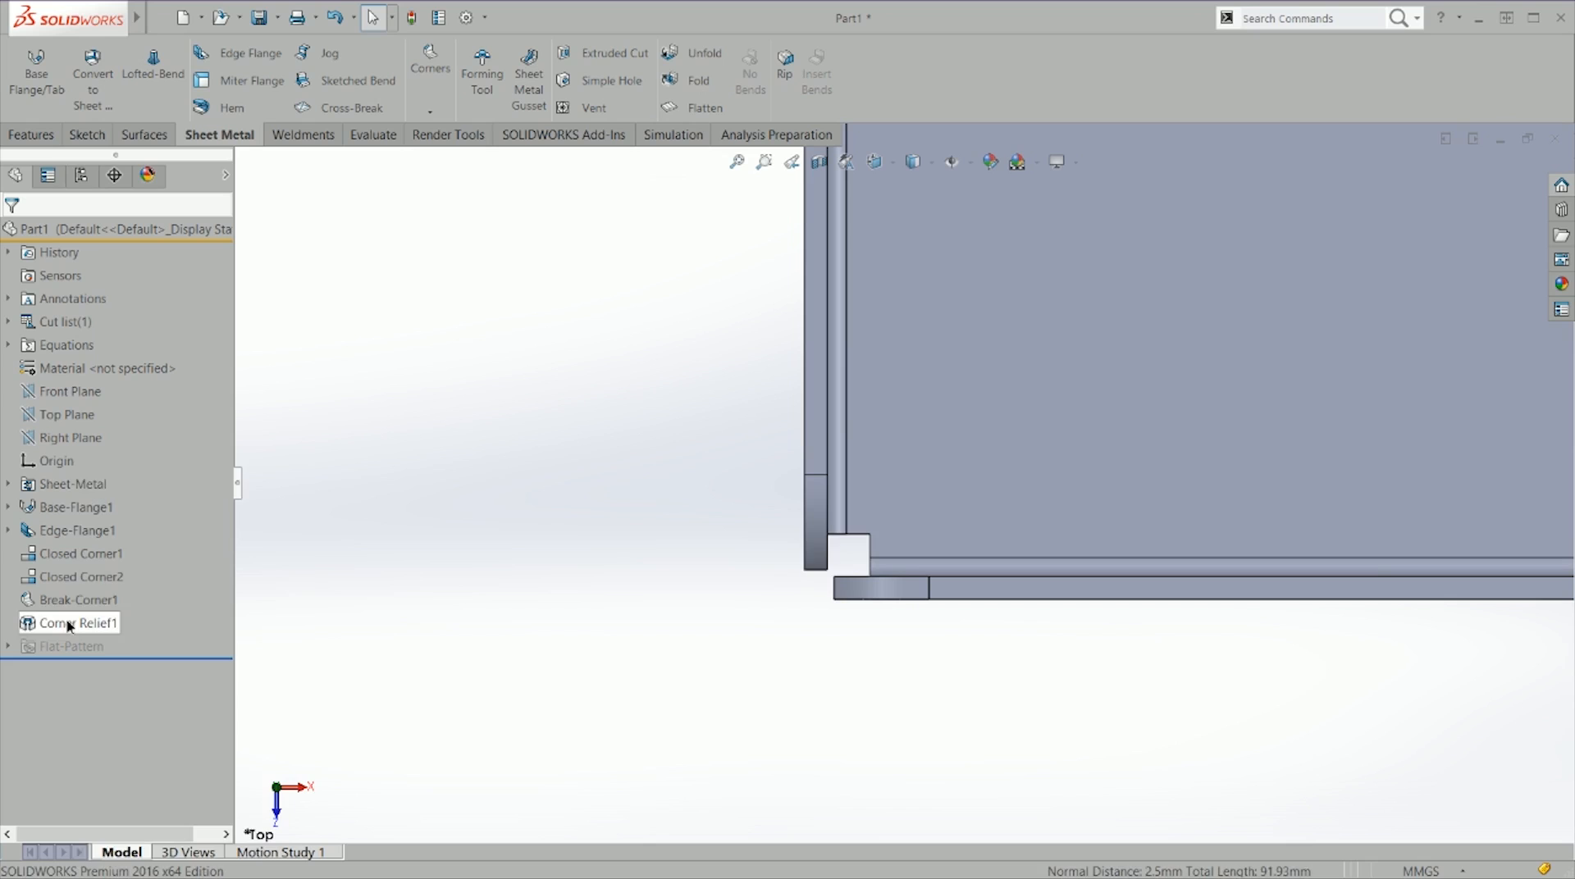
Step: Edit the corner relief so the rectangular cutout is no longer centered on the bend lines
{"action": "right_click", "coordinate": [65, 624]}
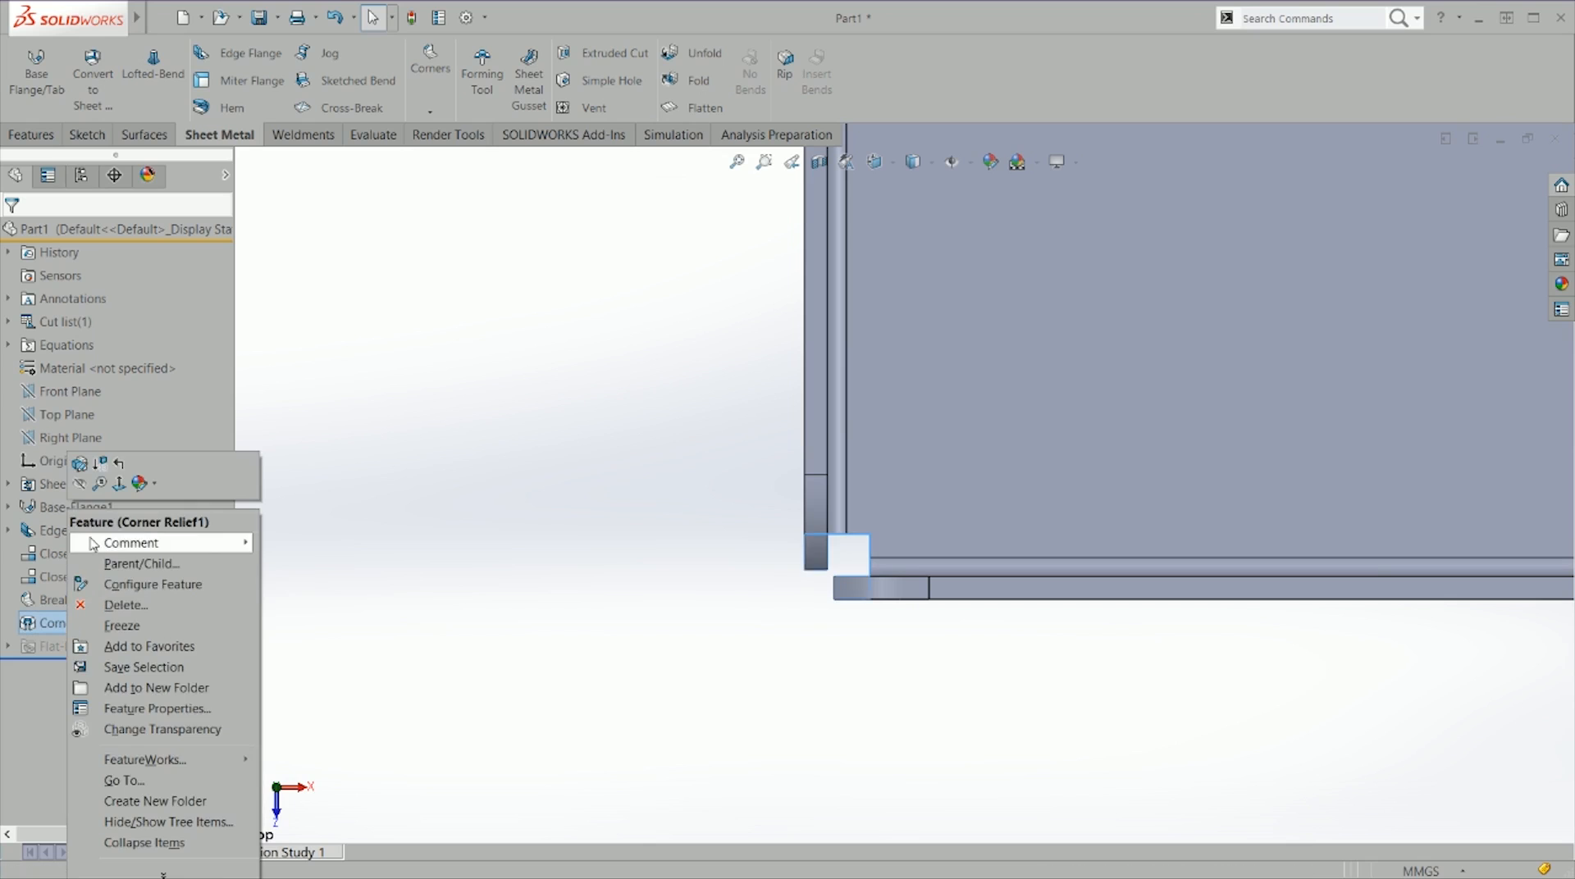
{"action": "left_click", "coordinate": [80, 464]}
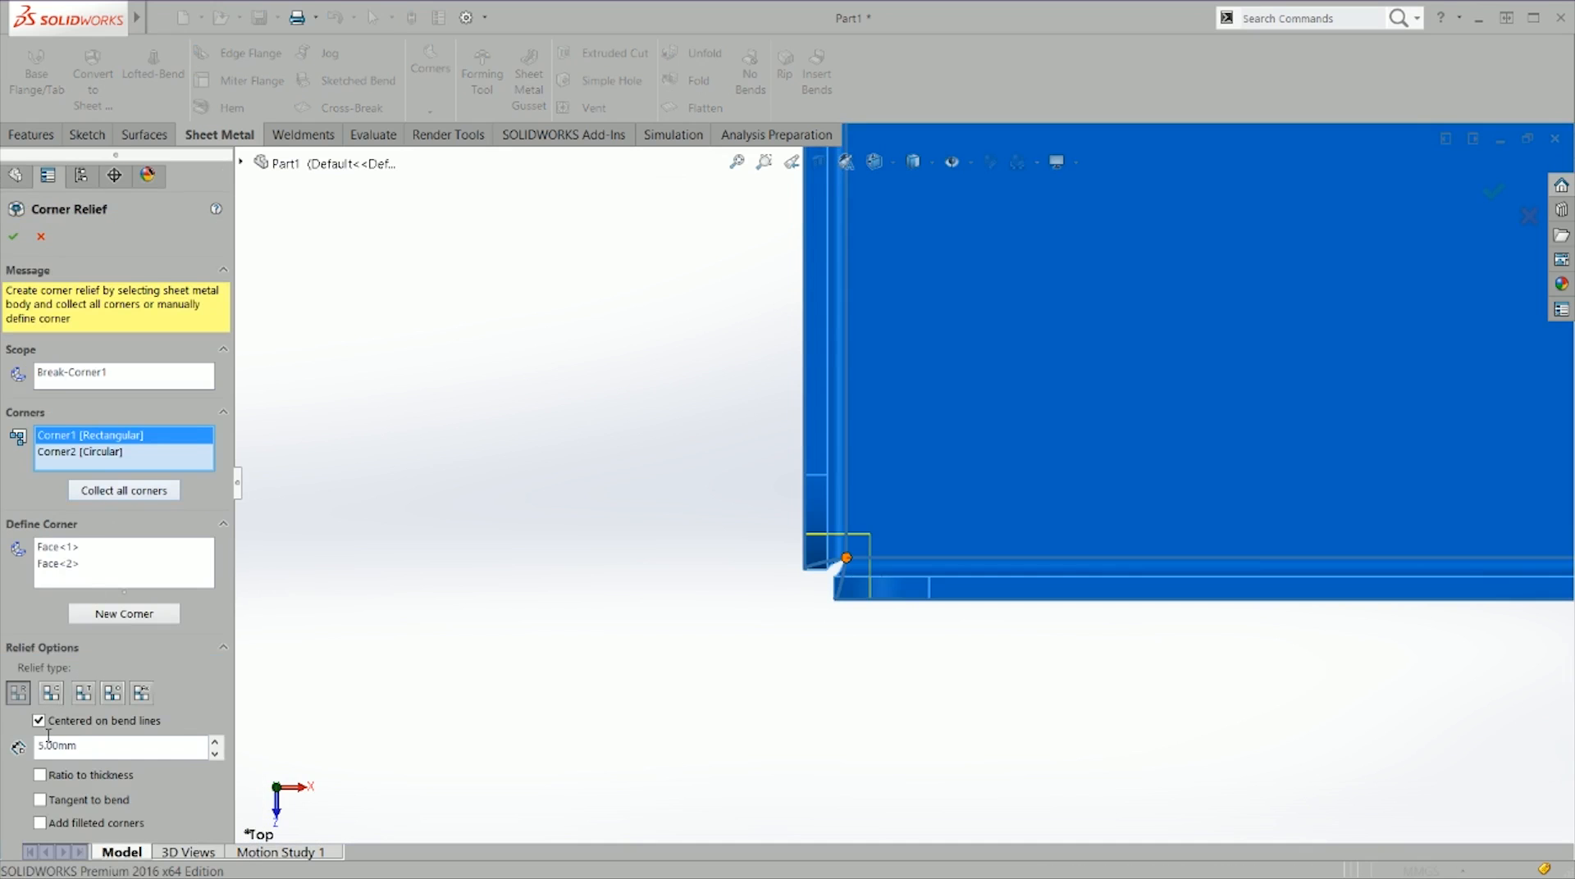
{"action": "left_click", "coordinate": [39, 720]}
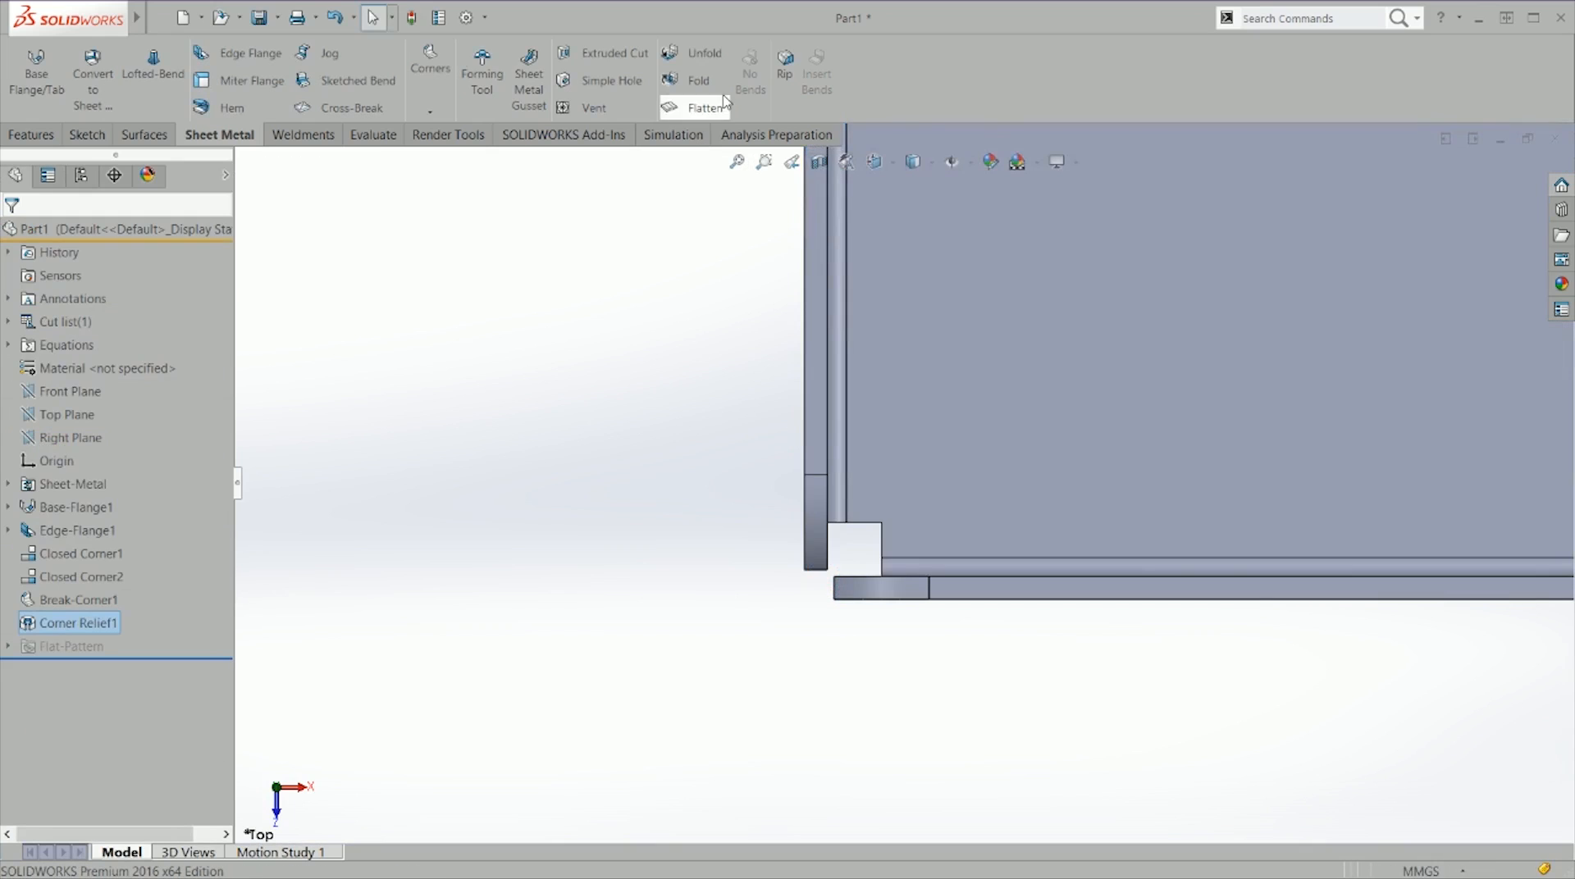
Step: Measure the uncentered rectangular relief's edge distance from the bend line in the flat pattern, and fold the box again
{"action": "left_click", "coordinate": [717, 106]}
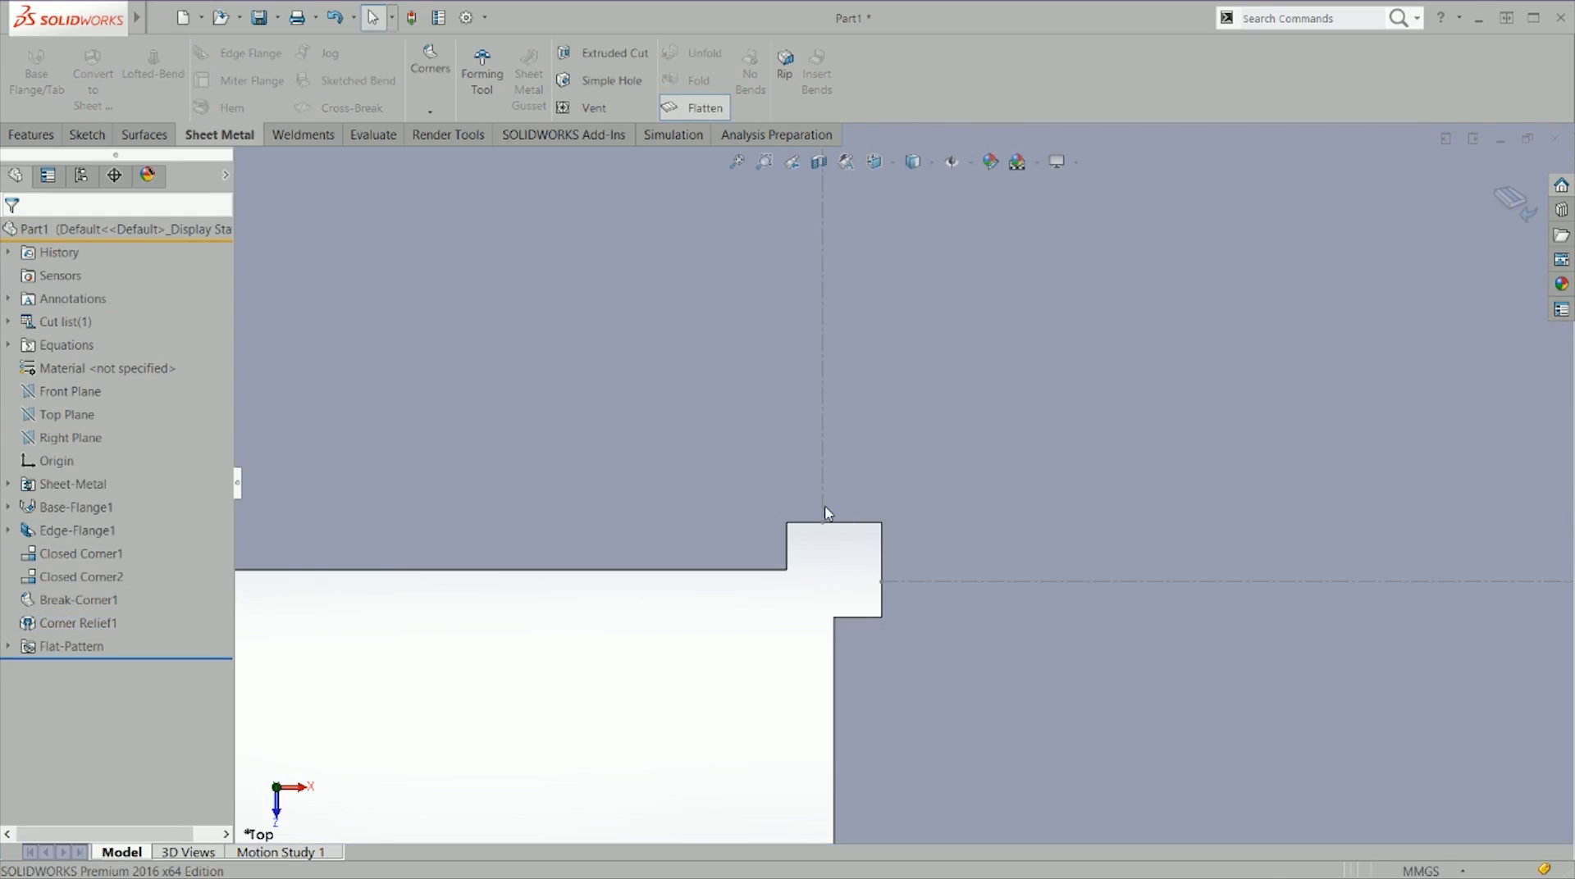
{"action": "left_click", "coordinate": [823, 510]}
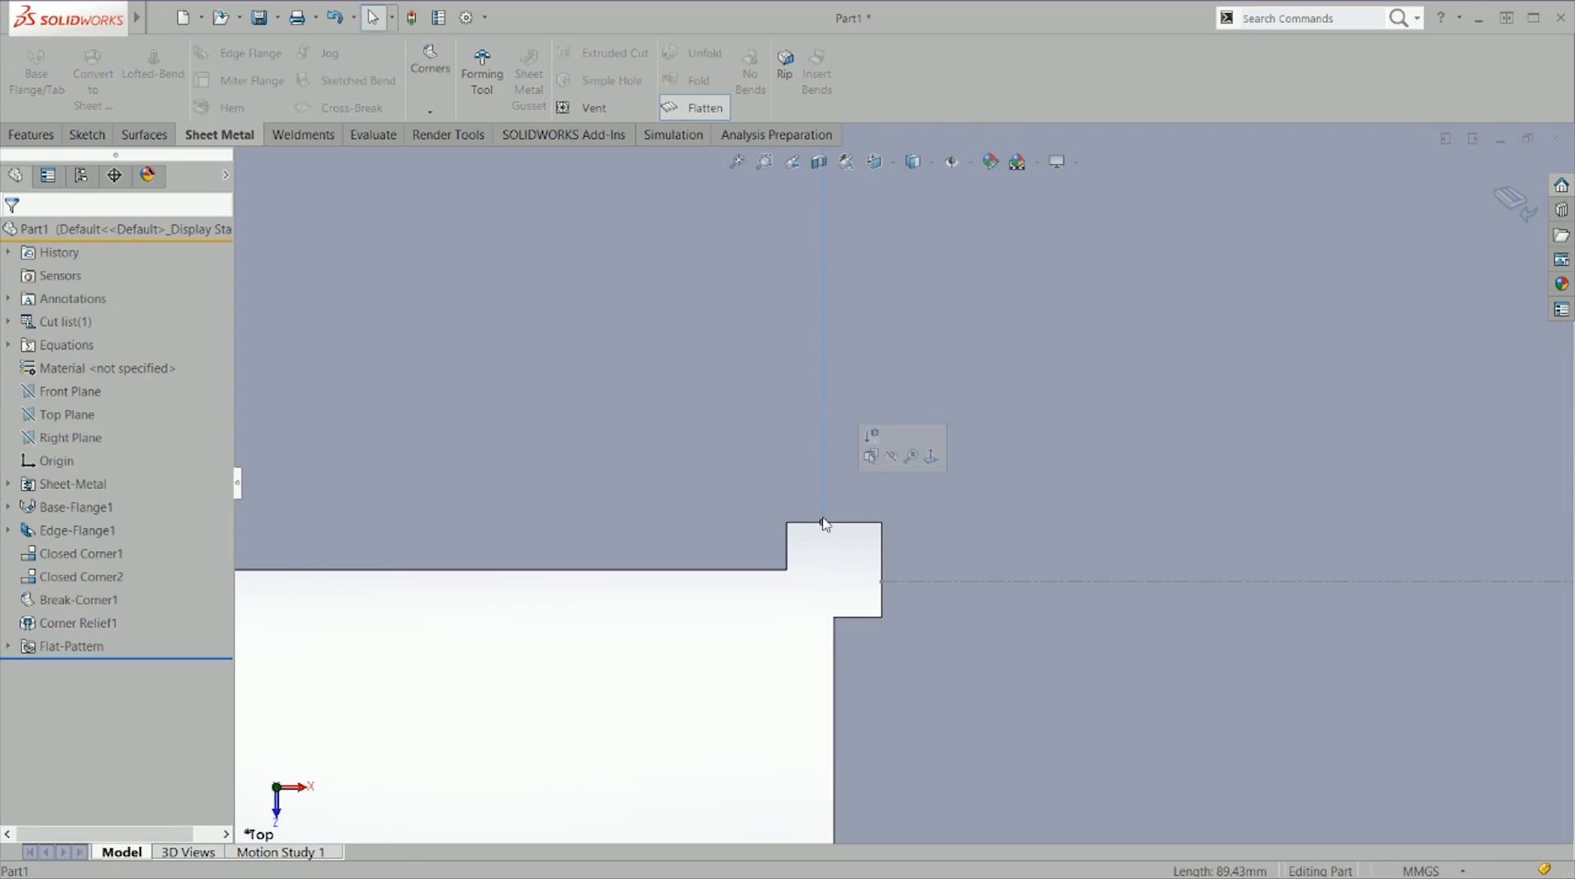
{"action": "left_click", "coordinate": [788, 547], "text": "ctrl"}
{"action": "right_click_drag", "start_coordinate": [820, 706], "coordinate": [820, 648]}
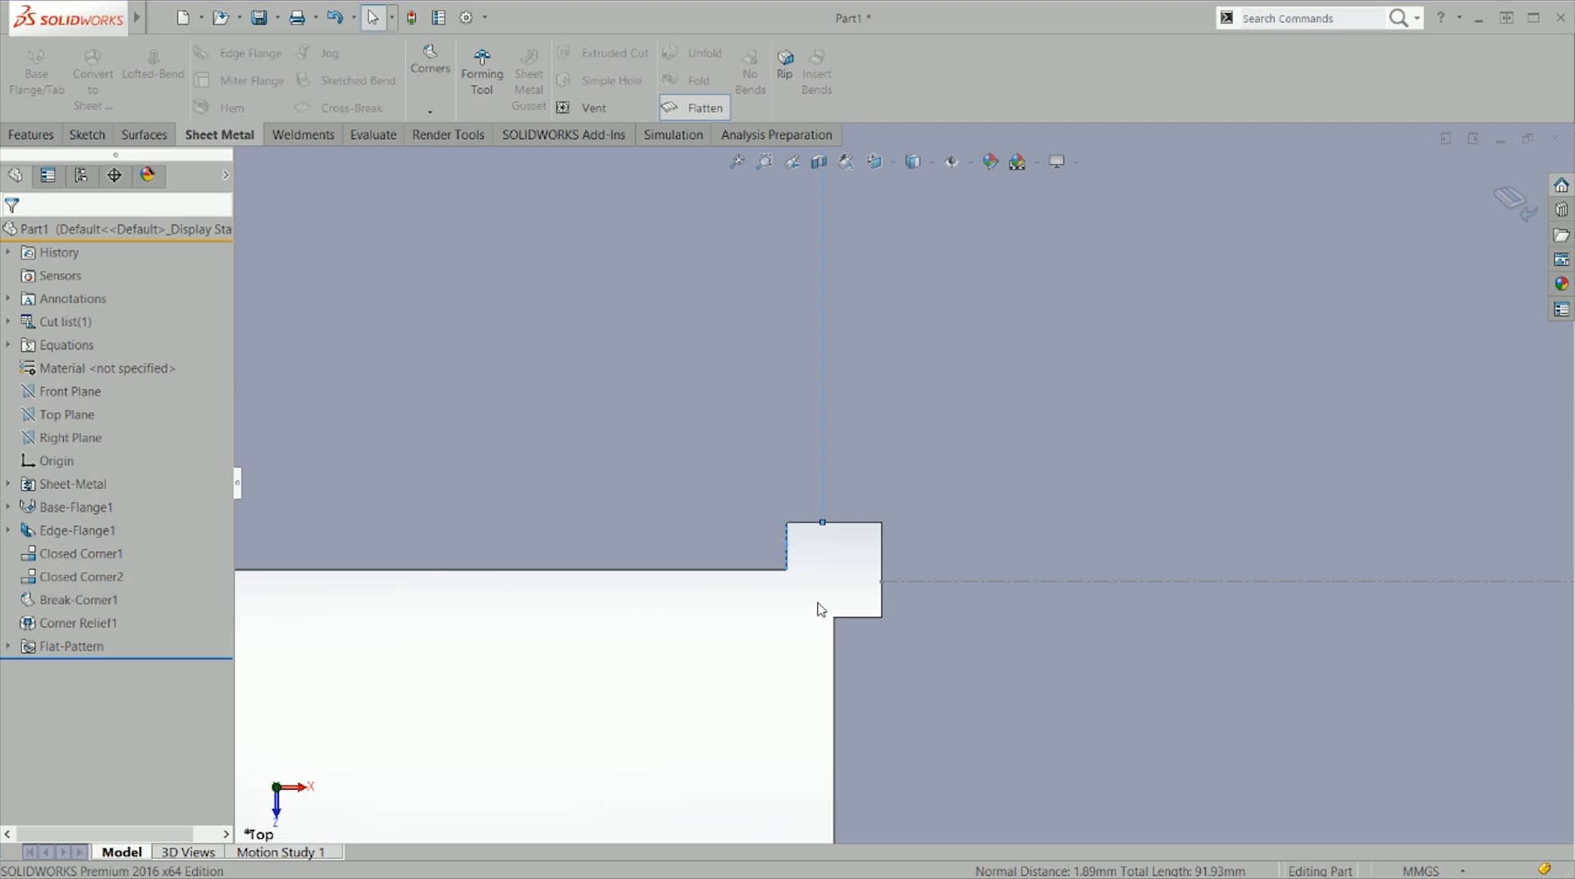
{"action": "left_click_drag", "start_coordinate": [483, 542], "coordinate": [725, 520]}
{"action": "left_click_drag", "start_coordinate": [754, 611], "coordinate": [766, 619]}
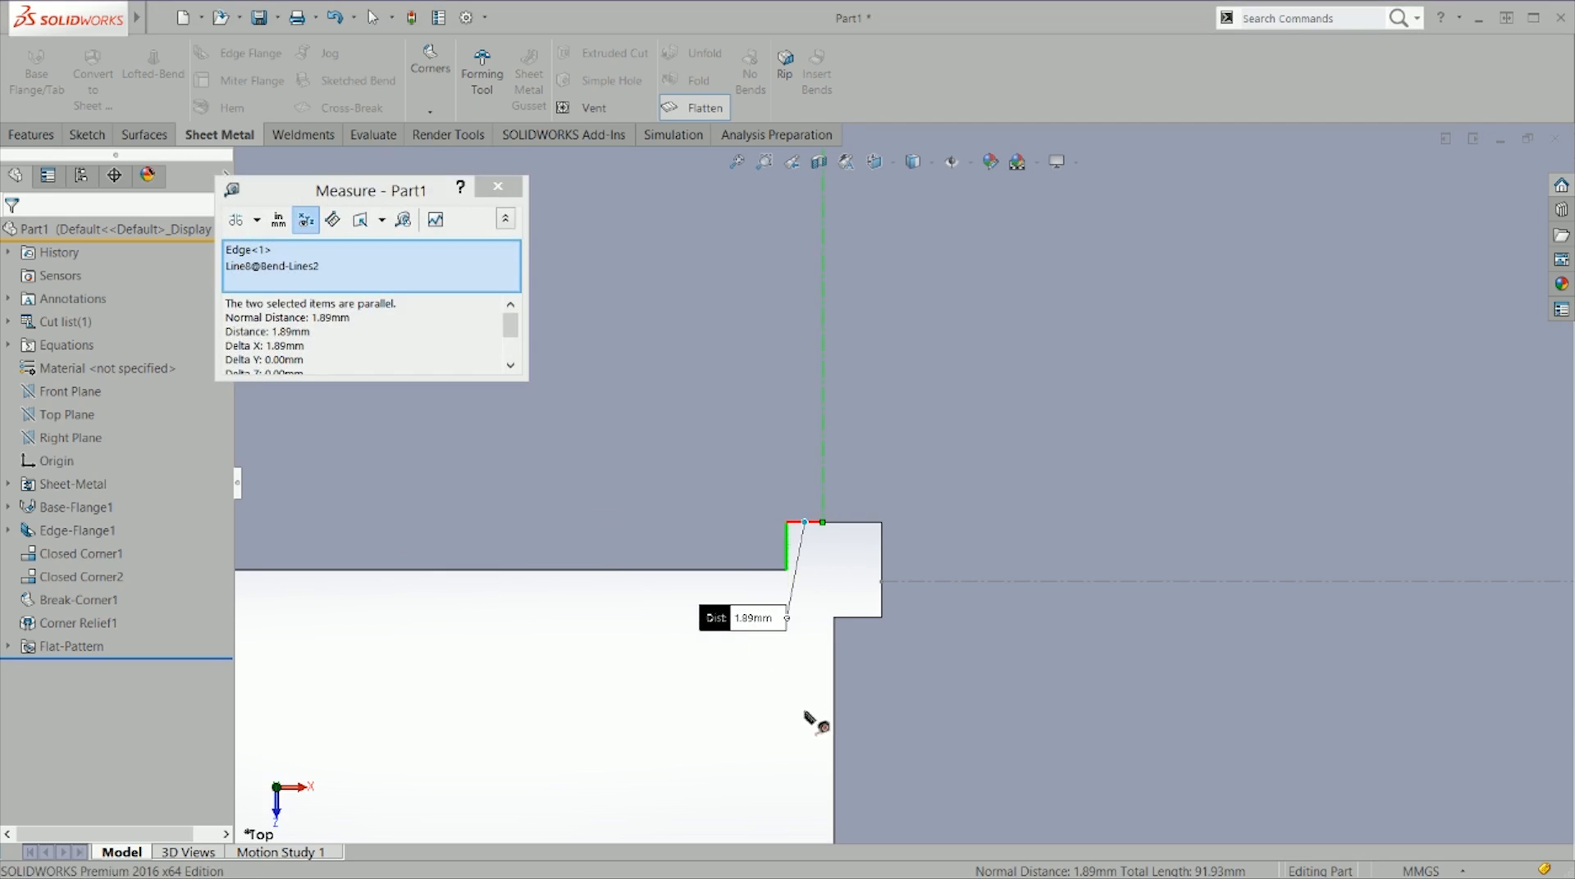
{"action": "key", "text": "Escape"}
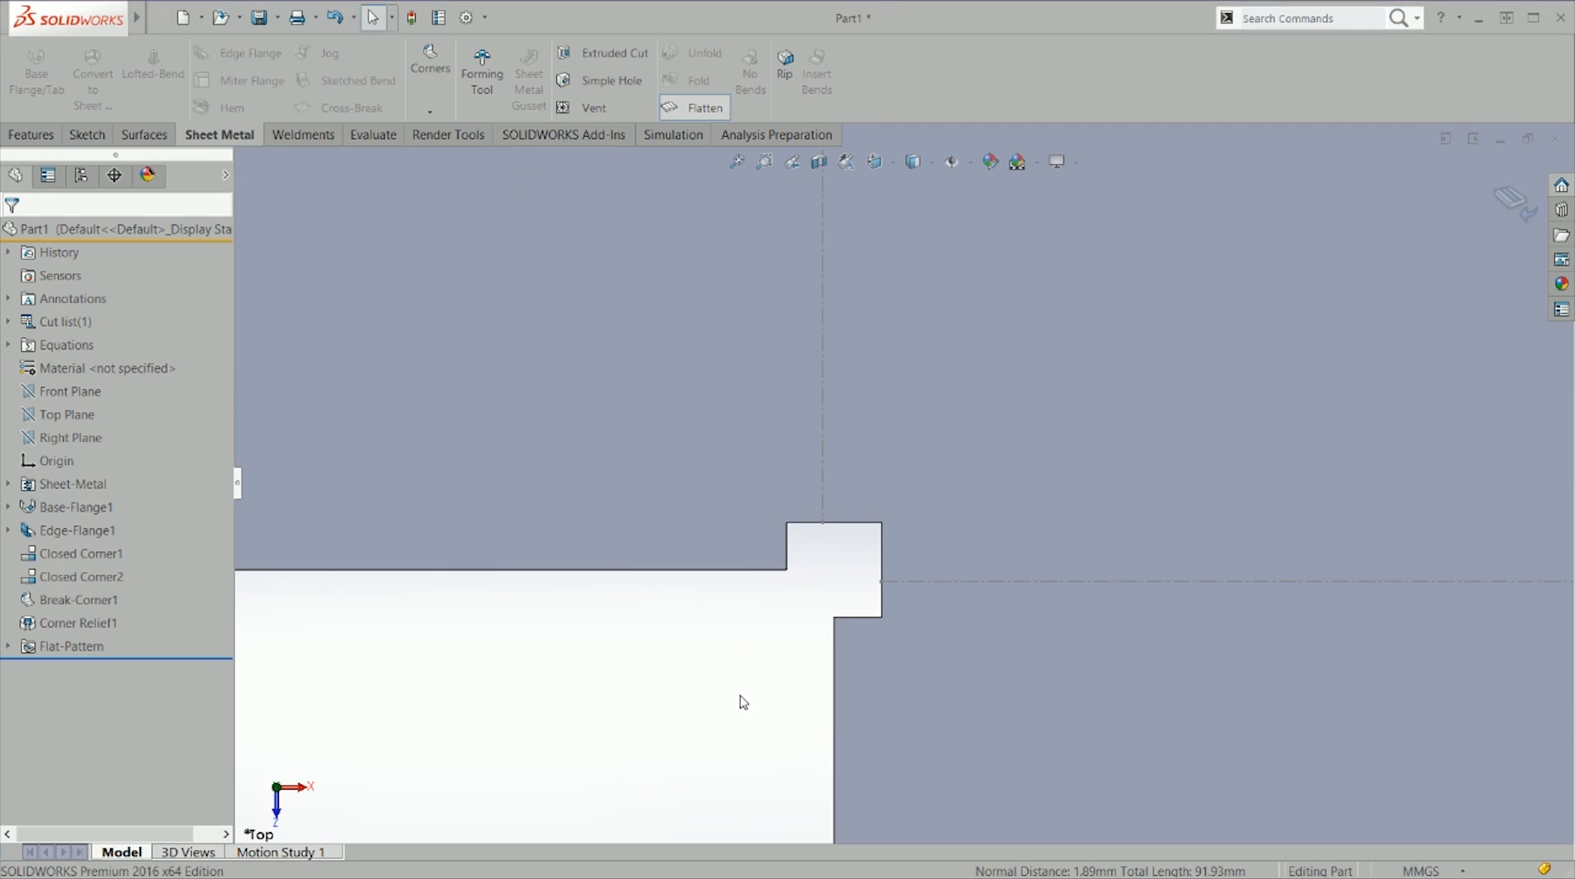
{"action": "left_click", "coordinate": [693, 107]}
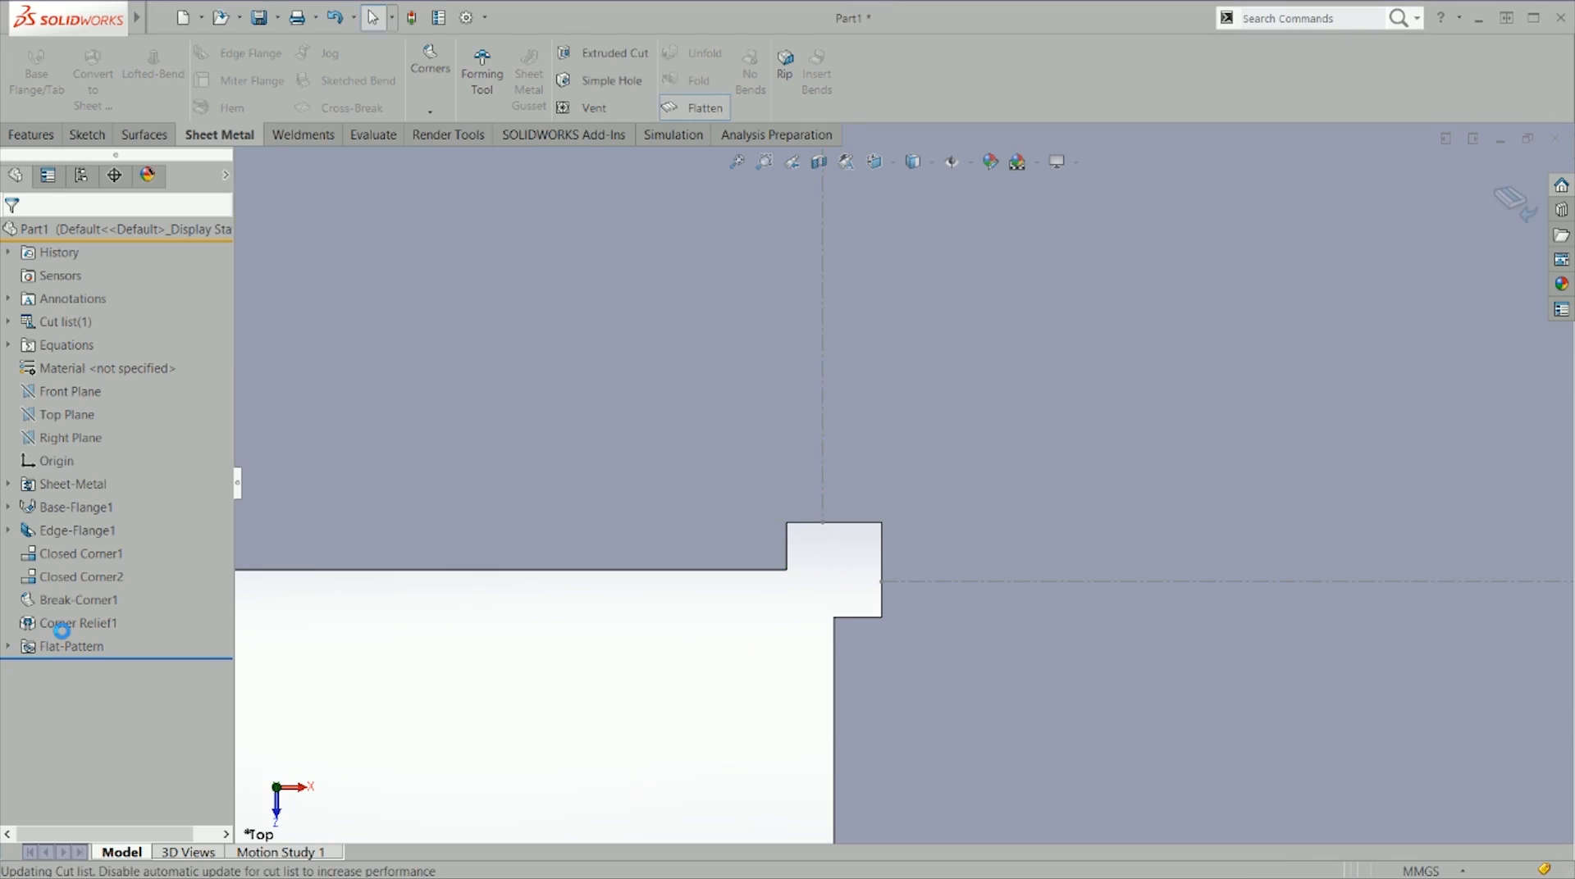
Step: Reopen the corner relief for editing and examine the Ratio to thickness and Tangent to bend options against the rectangular relief's preview
{"action": "right_click", "coordinate": [49, 624]}
{"action": "left_click", "coordinate": [78, 465]}
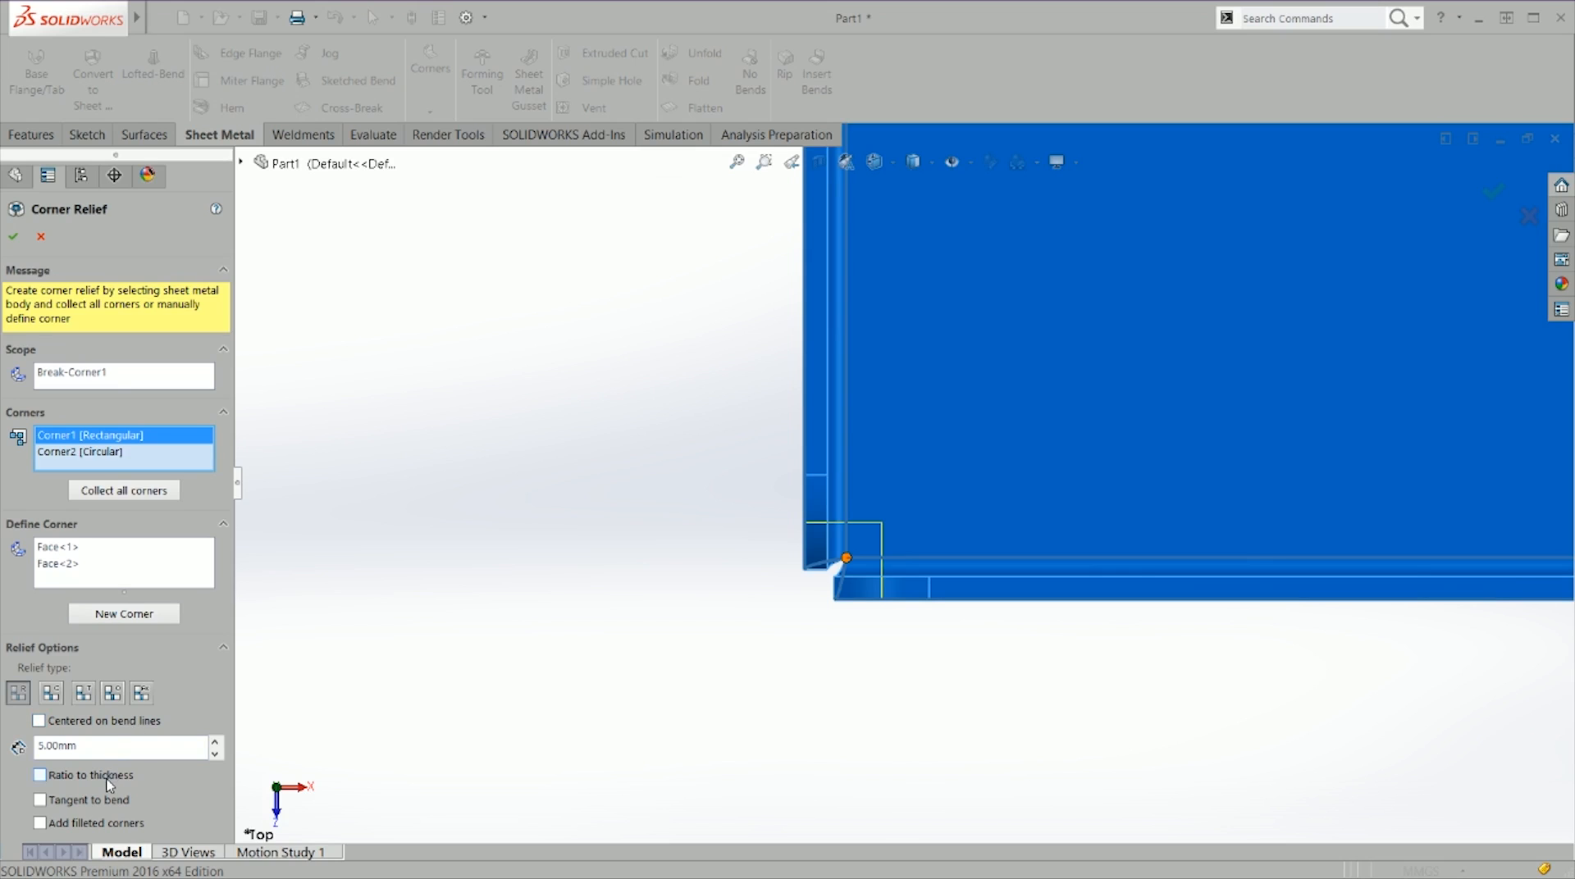
{"action": "left_click", "coordinate": [110, 785]}
{"action": "left_click", "coordinate": [107, 780]}
{"action": "left_click", "coordinate": [104, 777]}
{"action": "left_click", "coordinate": [120, 778]}
{"action": "left_click", "coordinate": [111, 803]}
{"action": "middle_click_drag", "start_coordinate": [834, 613], "coordinate": [378, 681]}
{"action": "scroll", "coordinate": [826, 686], "scroll_direction": "up", "scroll_amount": 4}
{"action": "scroll", "coordinate": [826, 686], "scroll_direction": "down", "scroll_amount": 6}
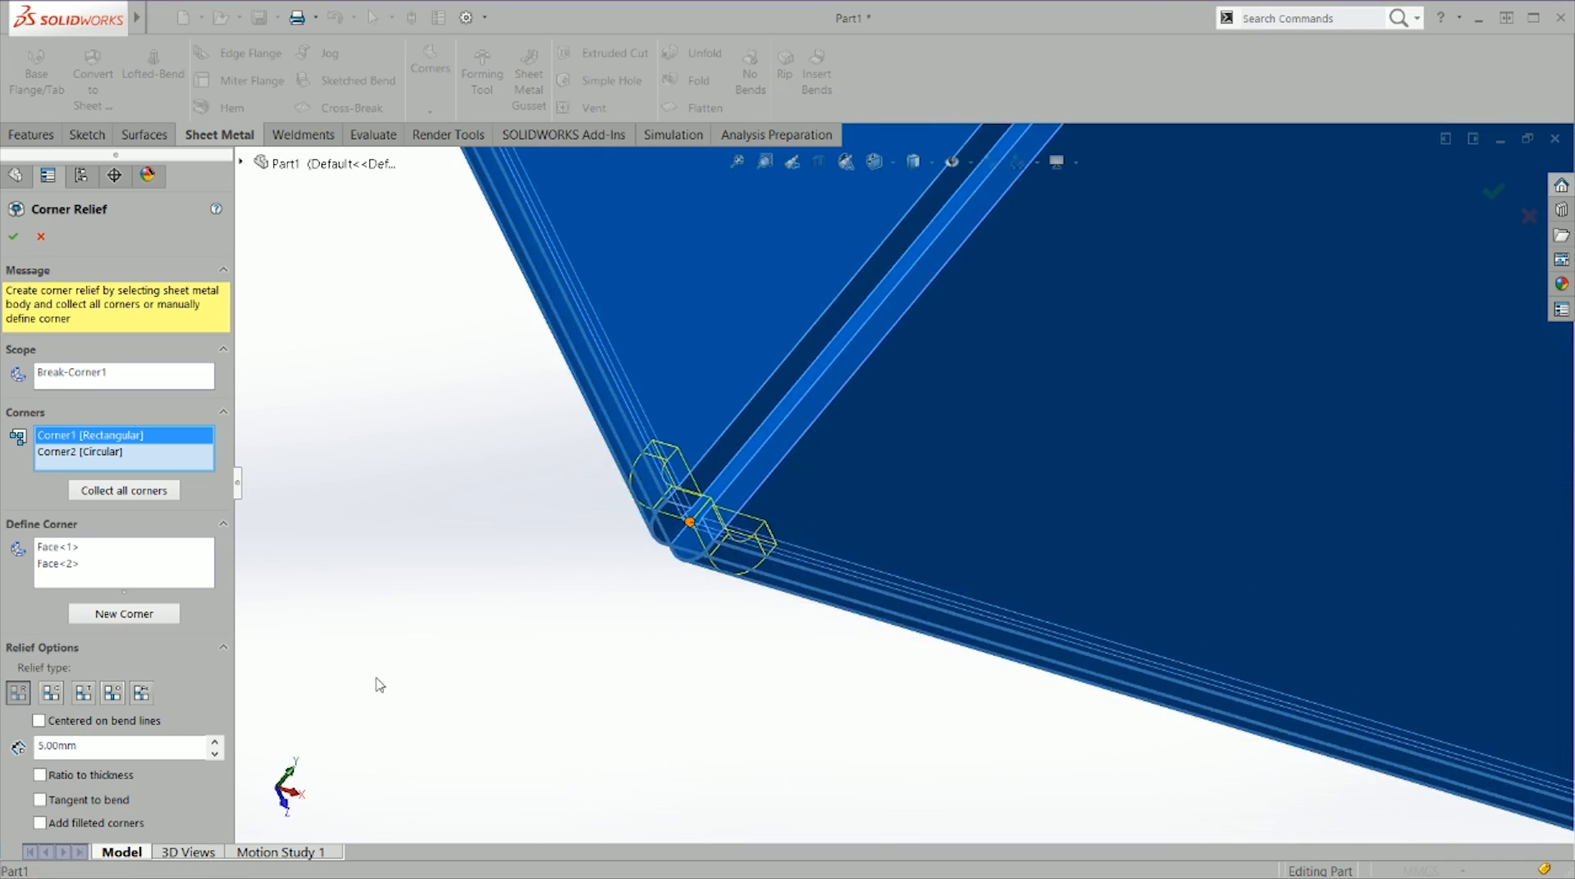
{"action": "left_click", "coordinate": [87, 809]}
{"action": "left_click", "coordinate": [85, 807]}
{"action": "middle_click_drag", "start_coordinate": [771, 527], "coordinate": [713, 473]}
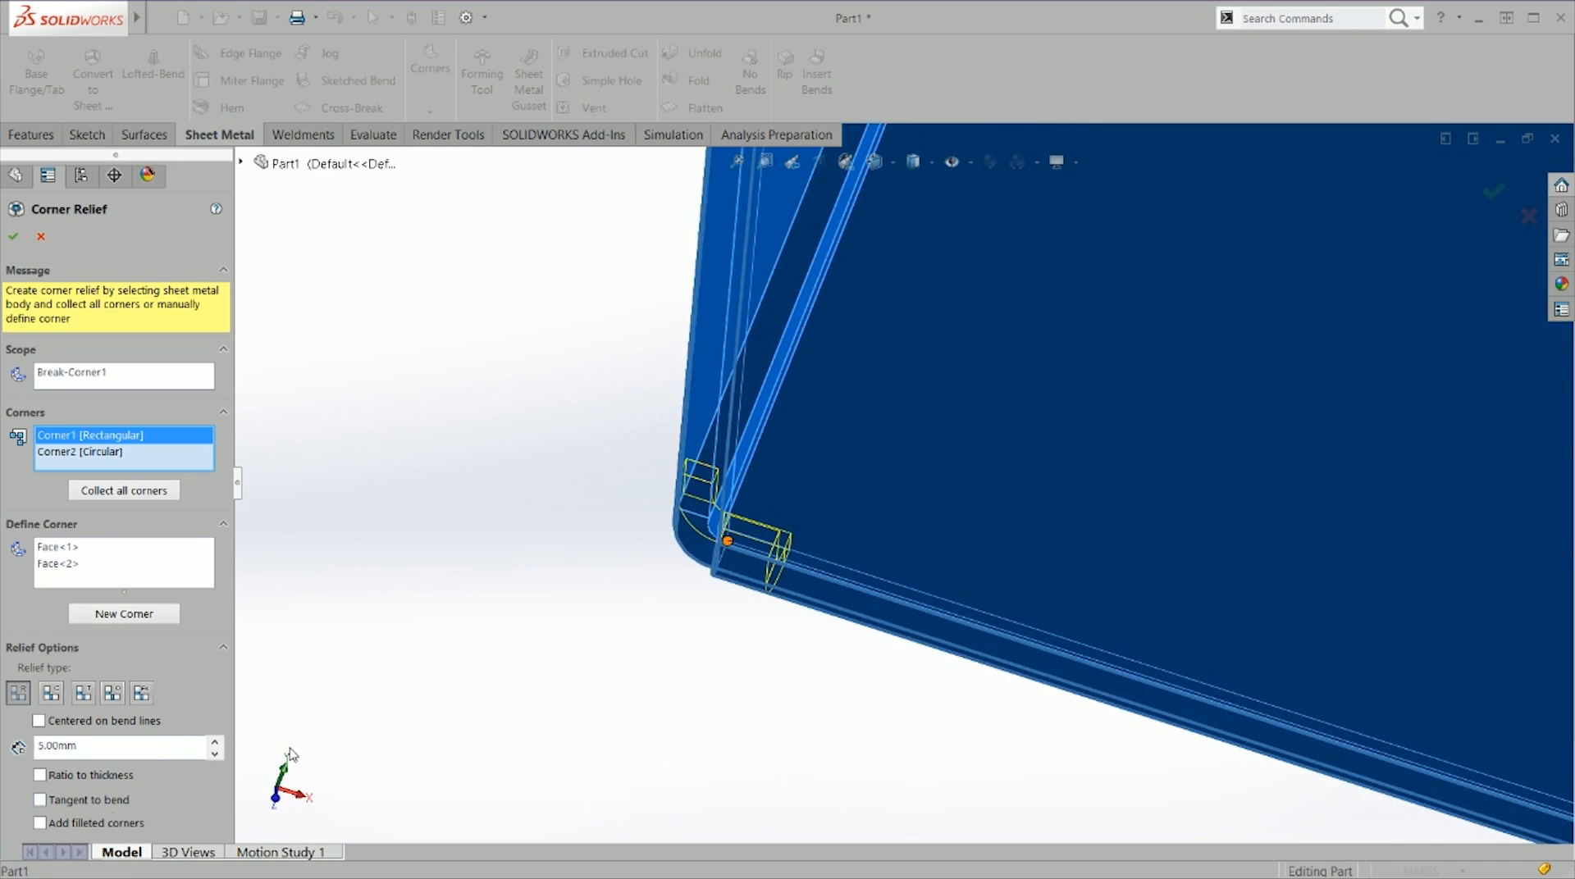
Step: Add filleted corners with a 0.50 mm radius to the rectangular corner relief
{"action": "left_click", "coordinate": [105, 827]}
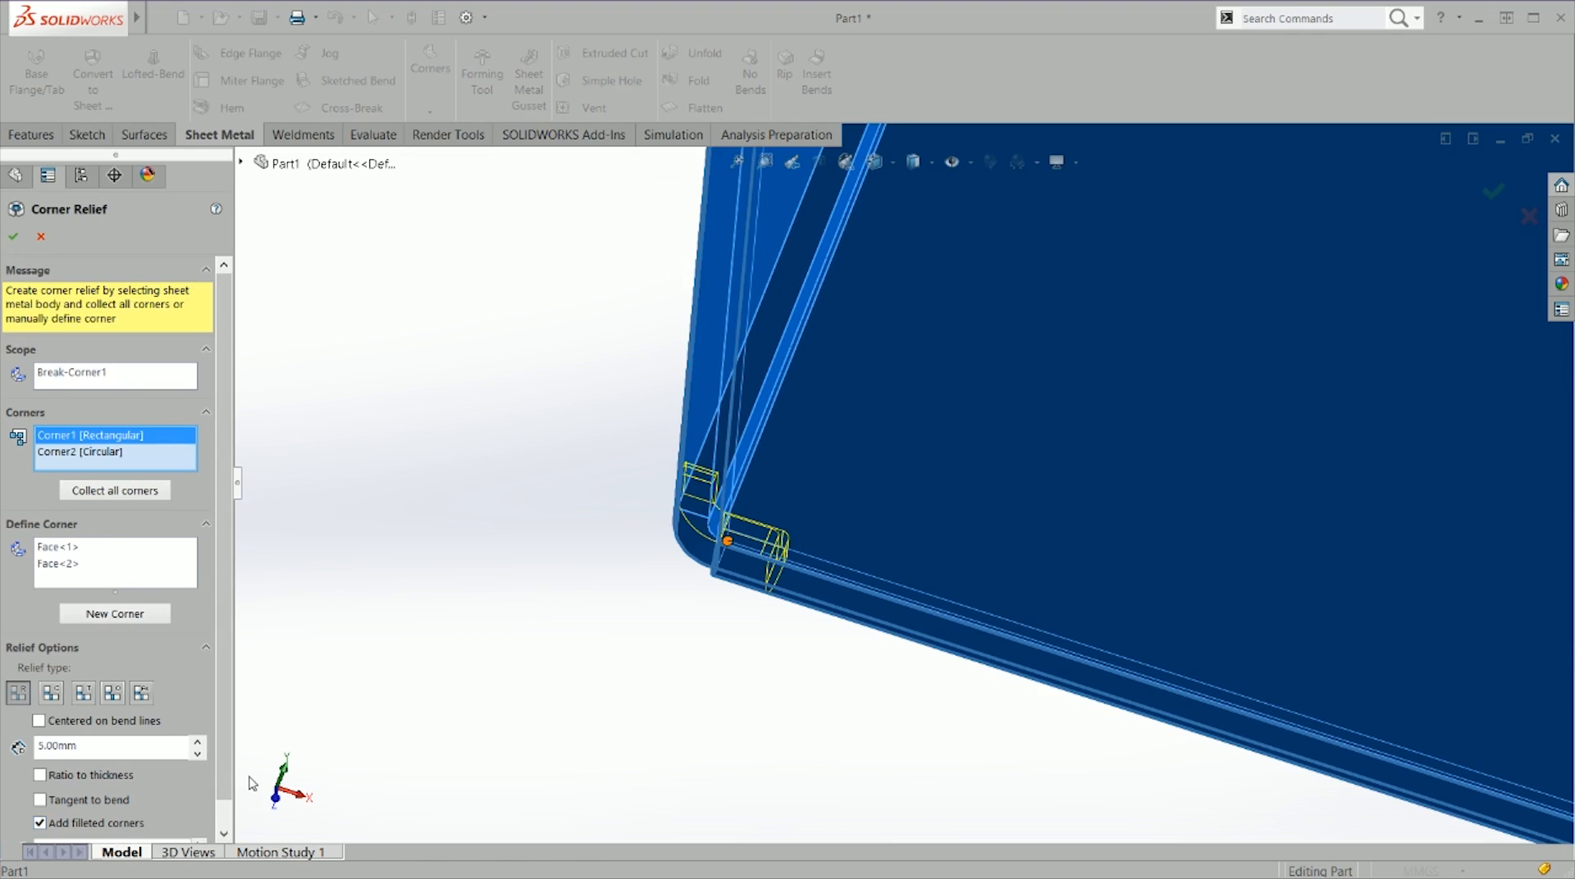
{"action": "scroll", "coordinate": [218, 800], "scroll_direction": "down", "scroll_amount": 1}
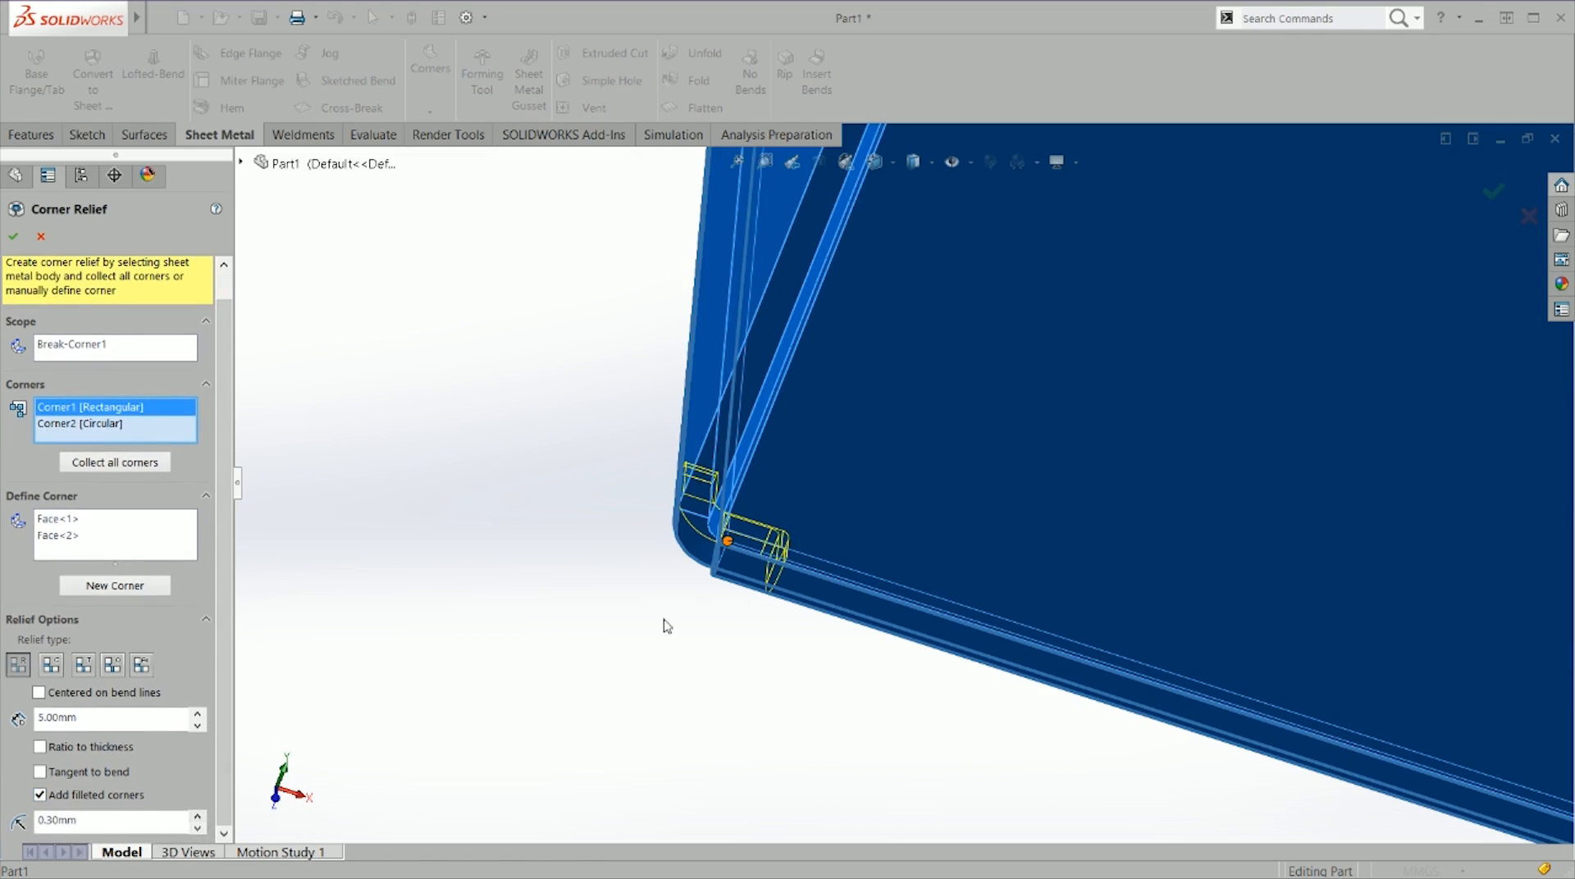
{"action": "scroll", "coordinate": [798, 564], "scroll_direction": "down", "scroll_amount": 5}
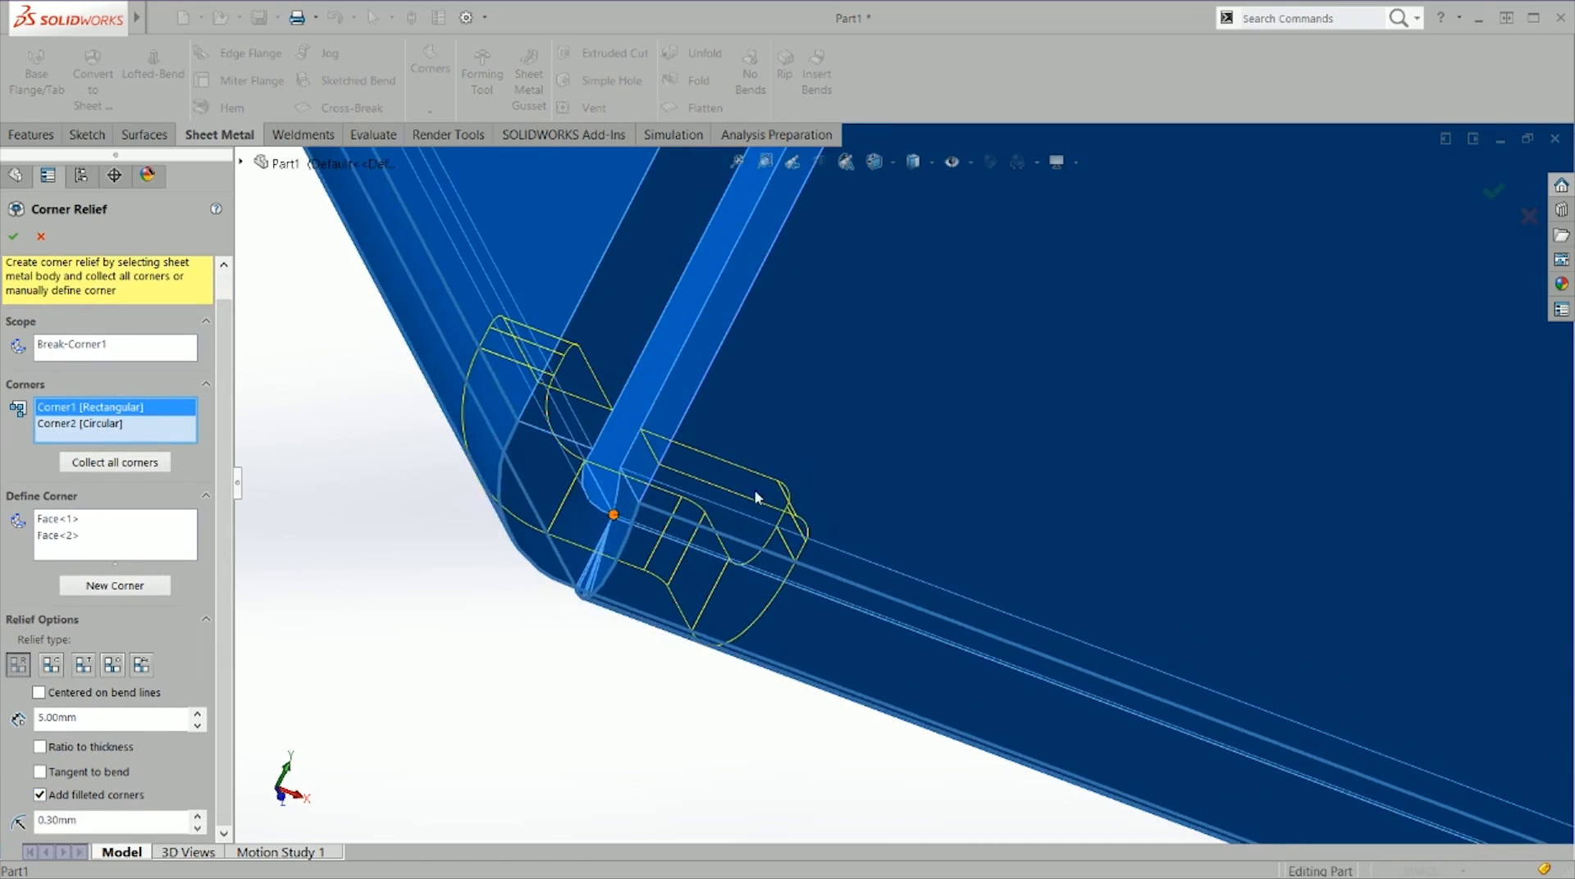
{"action": "middle_click_drag", "start_coordinate": [761, 555], "coordinate": [737, 518]}
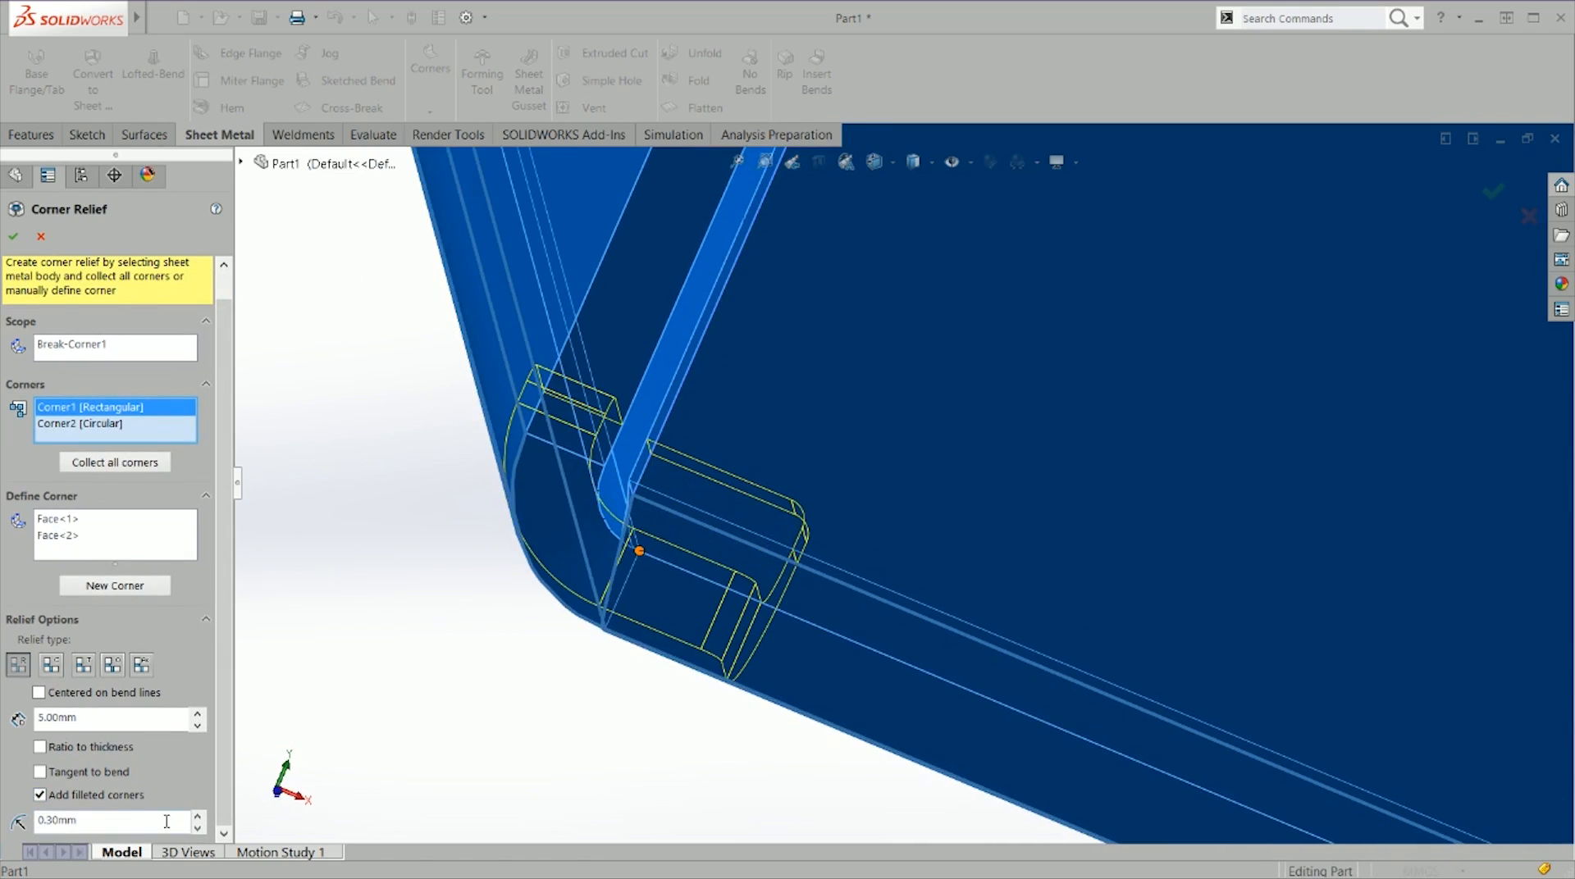
{"action": "left_click", "coordinate": [198, 816]}
{"action": "left_click", "coordinate": [198, 816]}
{"action": "left_click", "coordinate": [13, 236]}
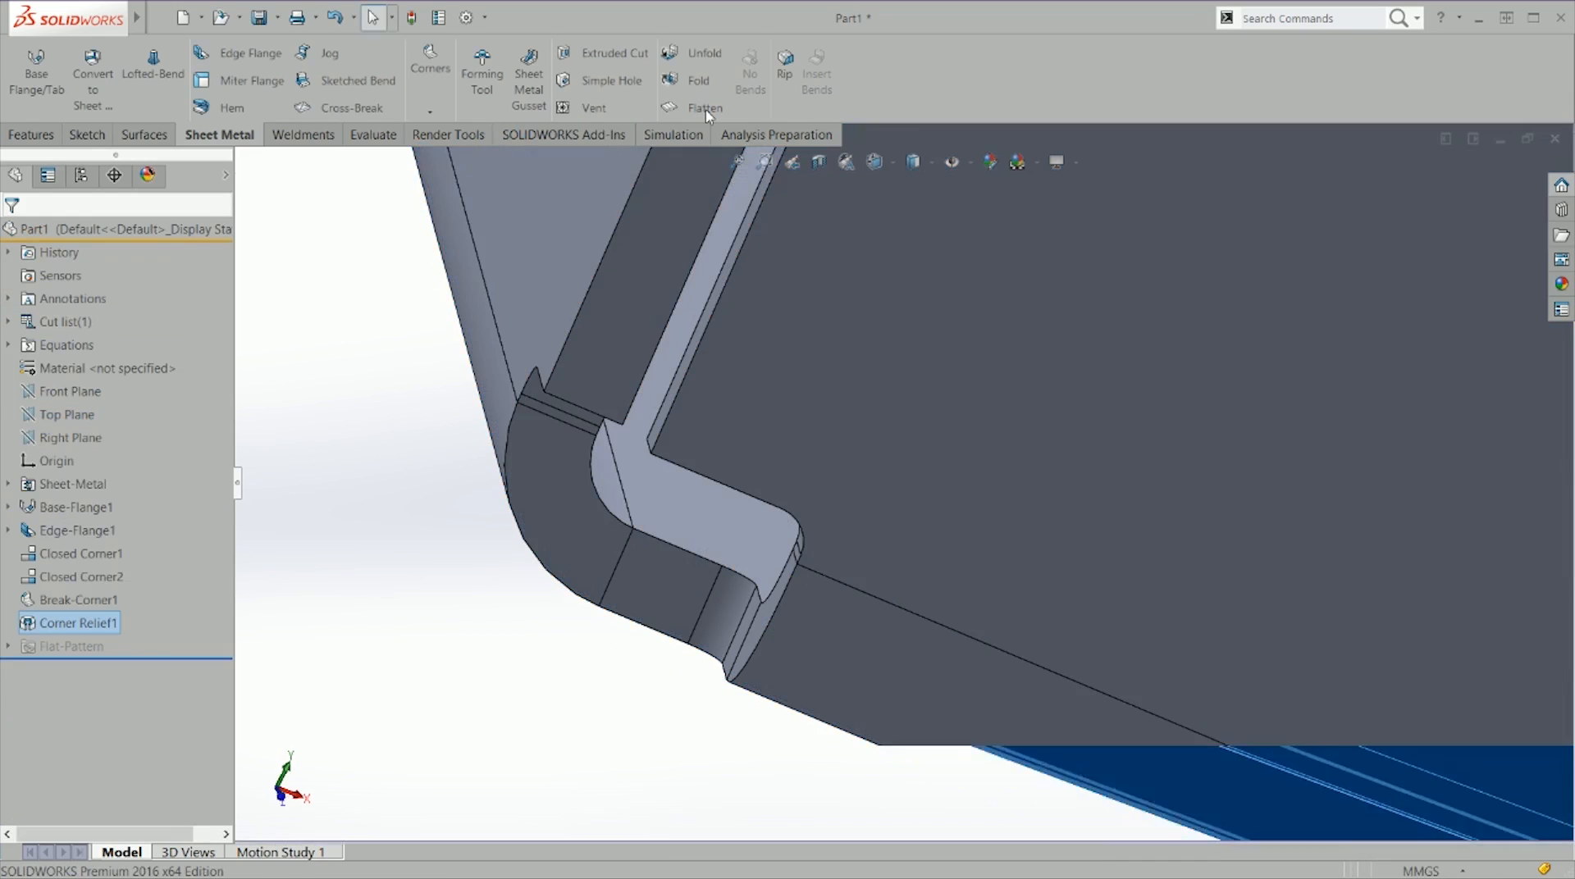
Step: Flatten the box to check the radius of the rectangular relief's filleted corner, and fold it back up
{"action": "left_click", "coordinate": [706, 108]}
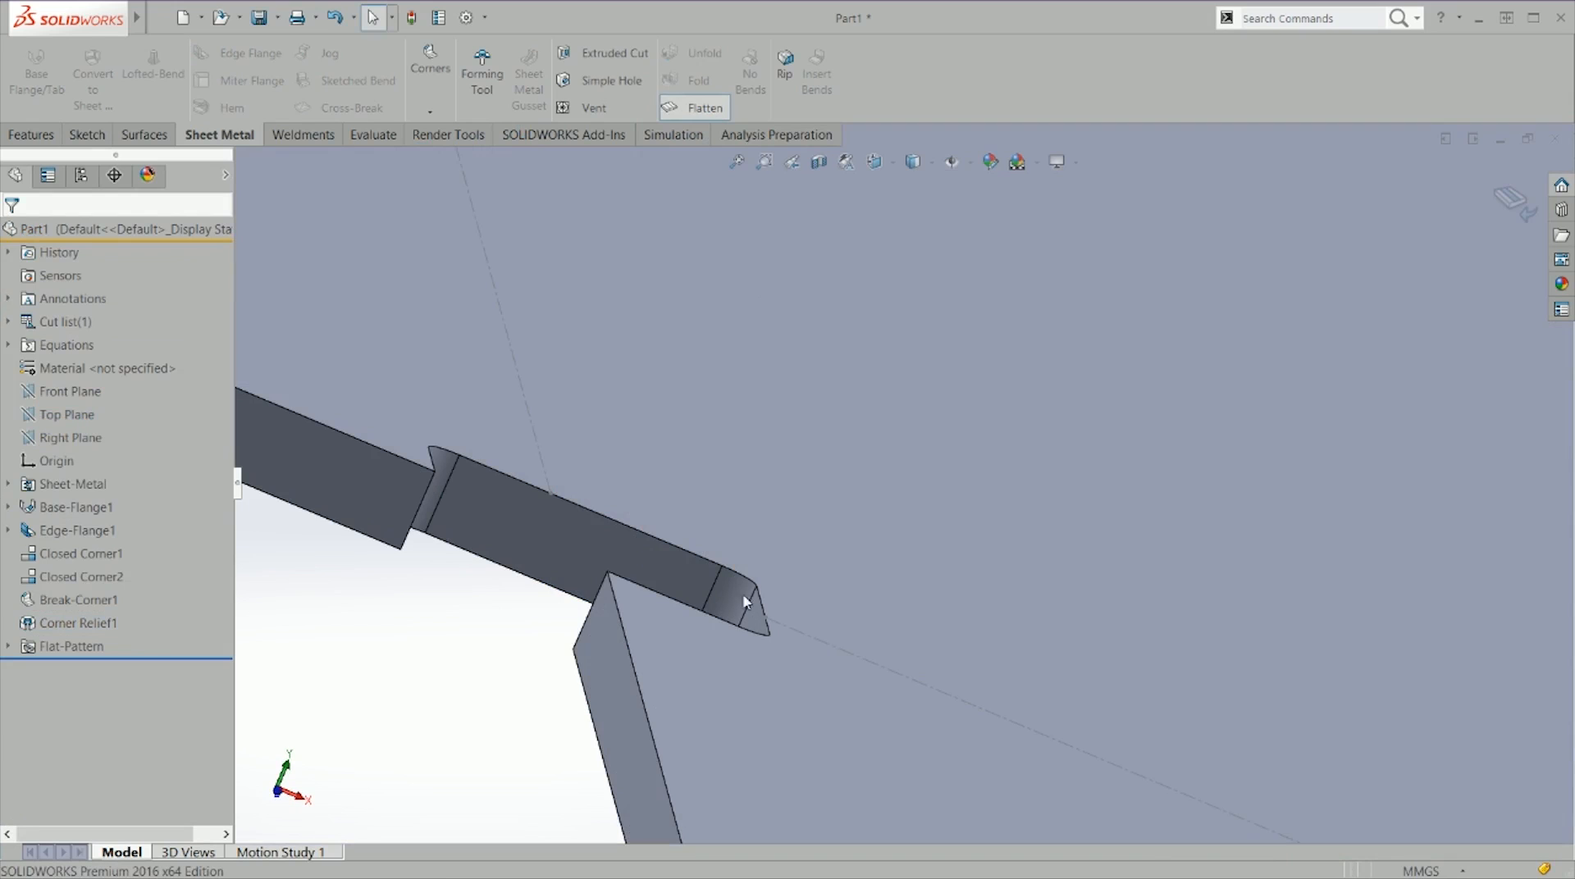
{"action": "left_click", "coordinate": [753, 584]}
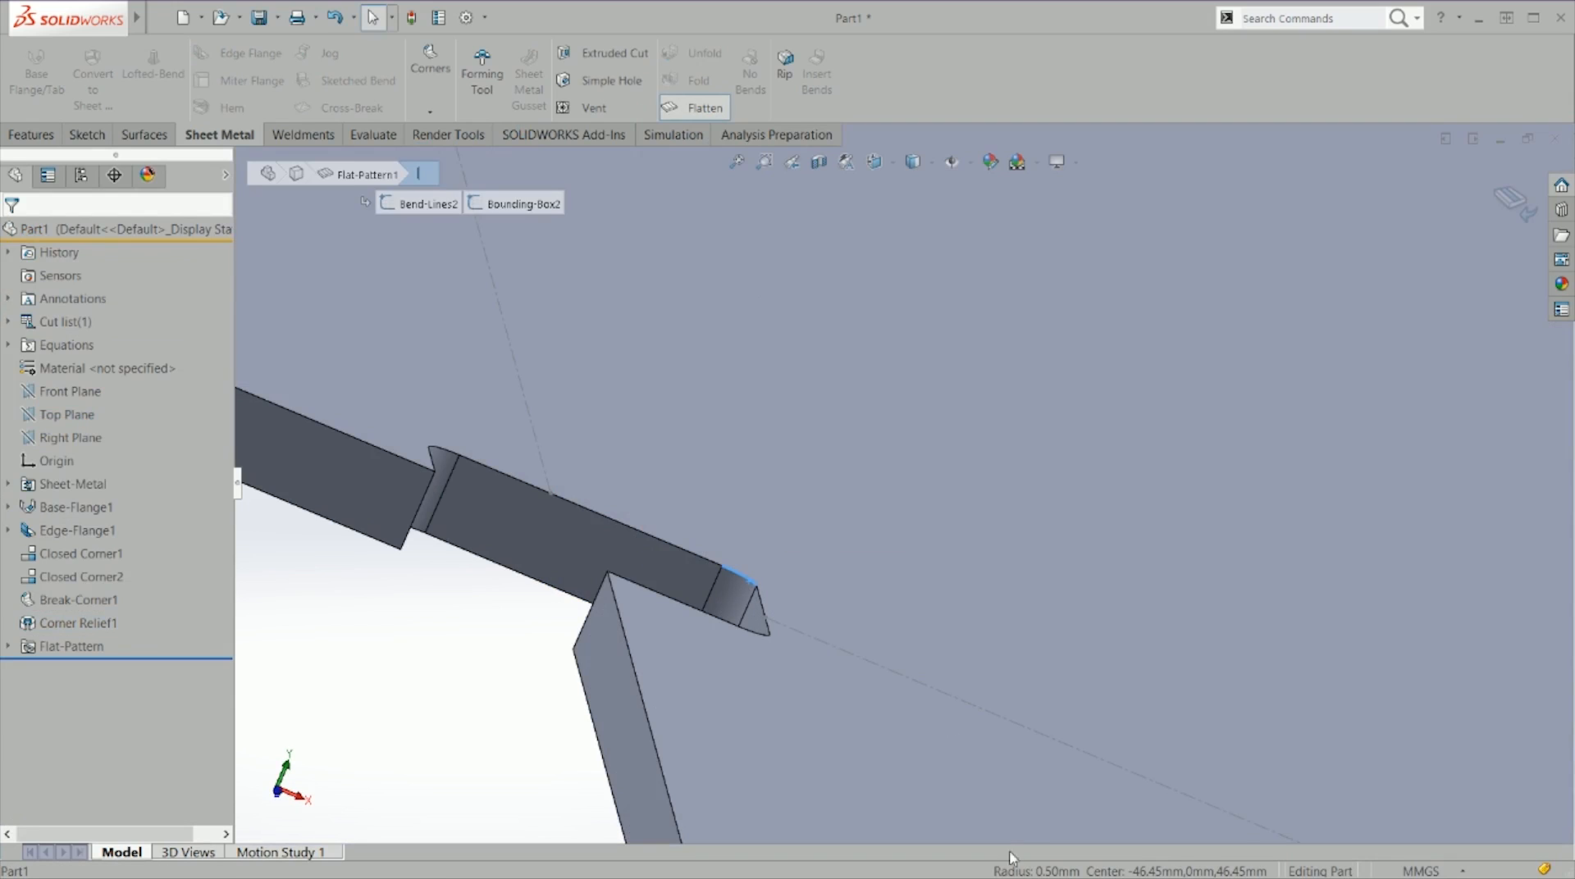
{"action": "left_click", "coordinate": [693, 110]}
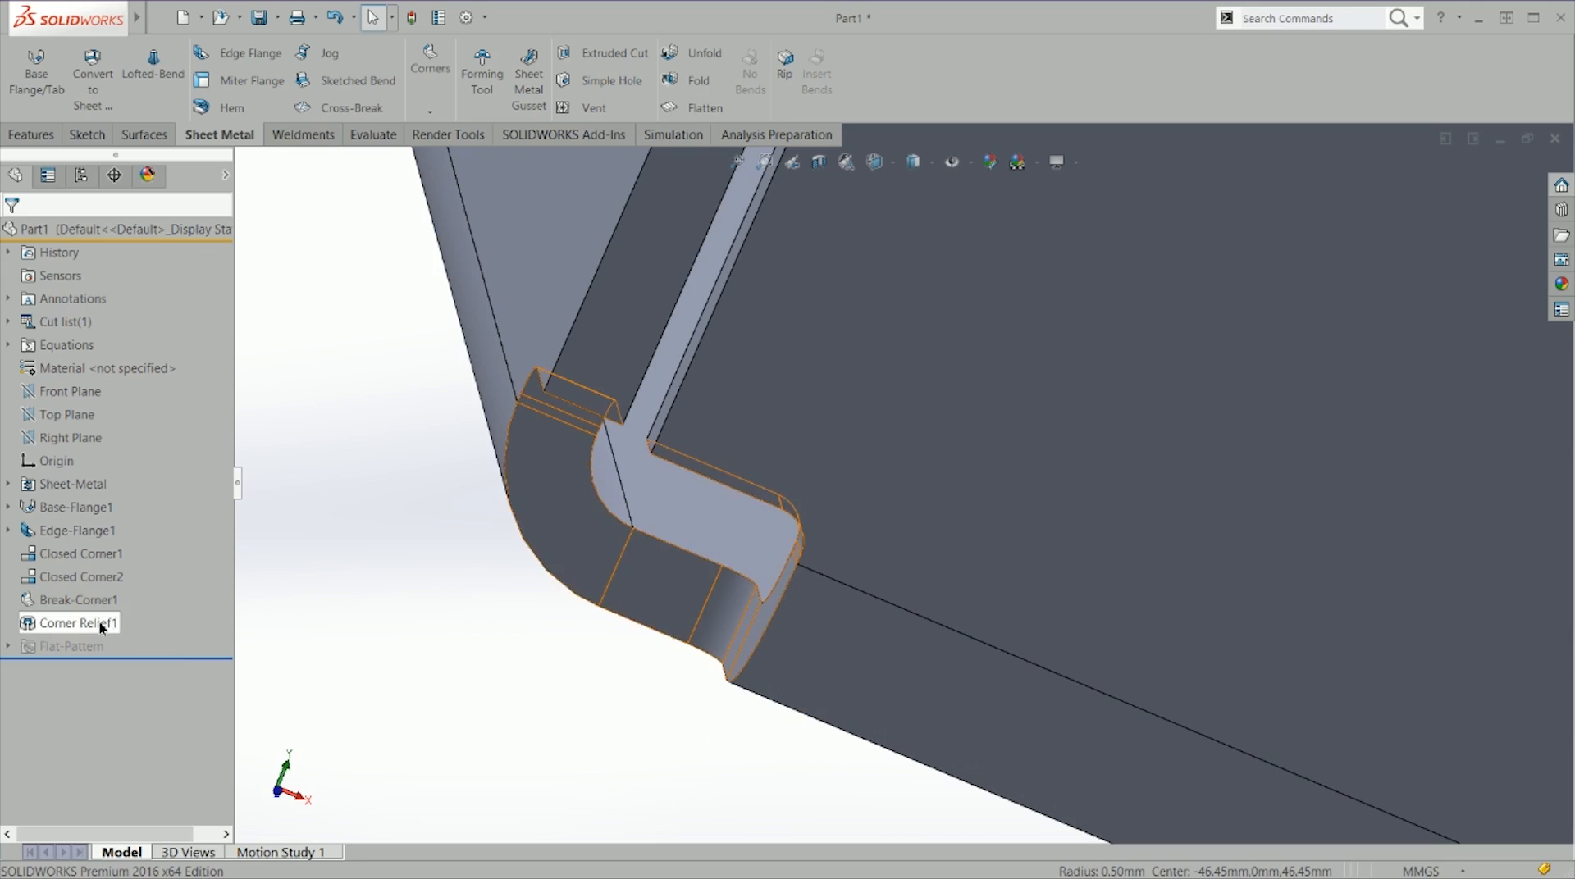
Step: Change the circular relief on the second corner to the Tear relief type
{"action": "right_click", "coordinate": [100, 622]}
{"action": "left_click", "coordinate": [112, 464]}
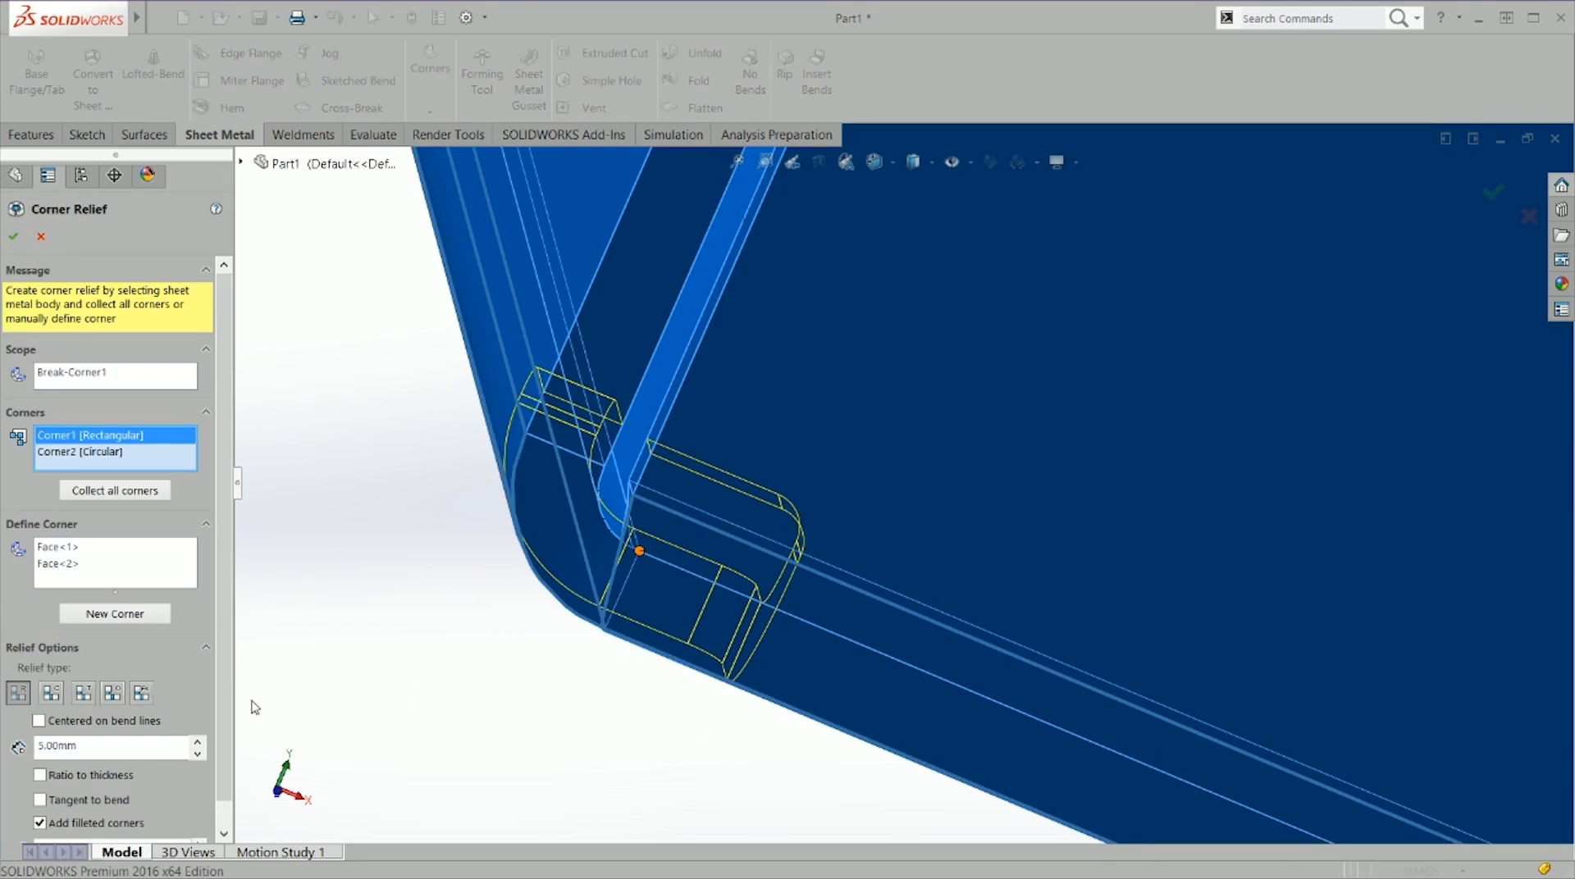
{"action": "left_click", "coordinate": [123, 452]}
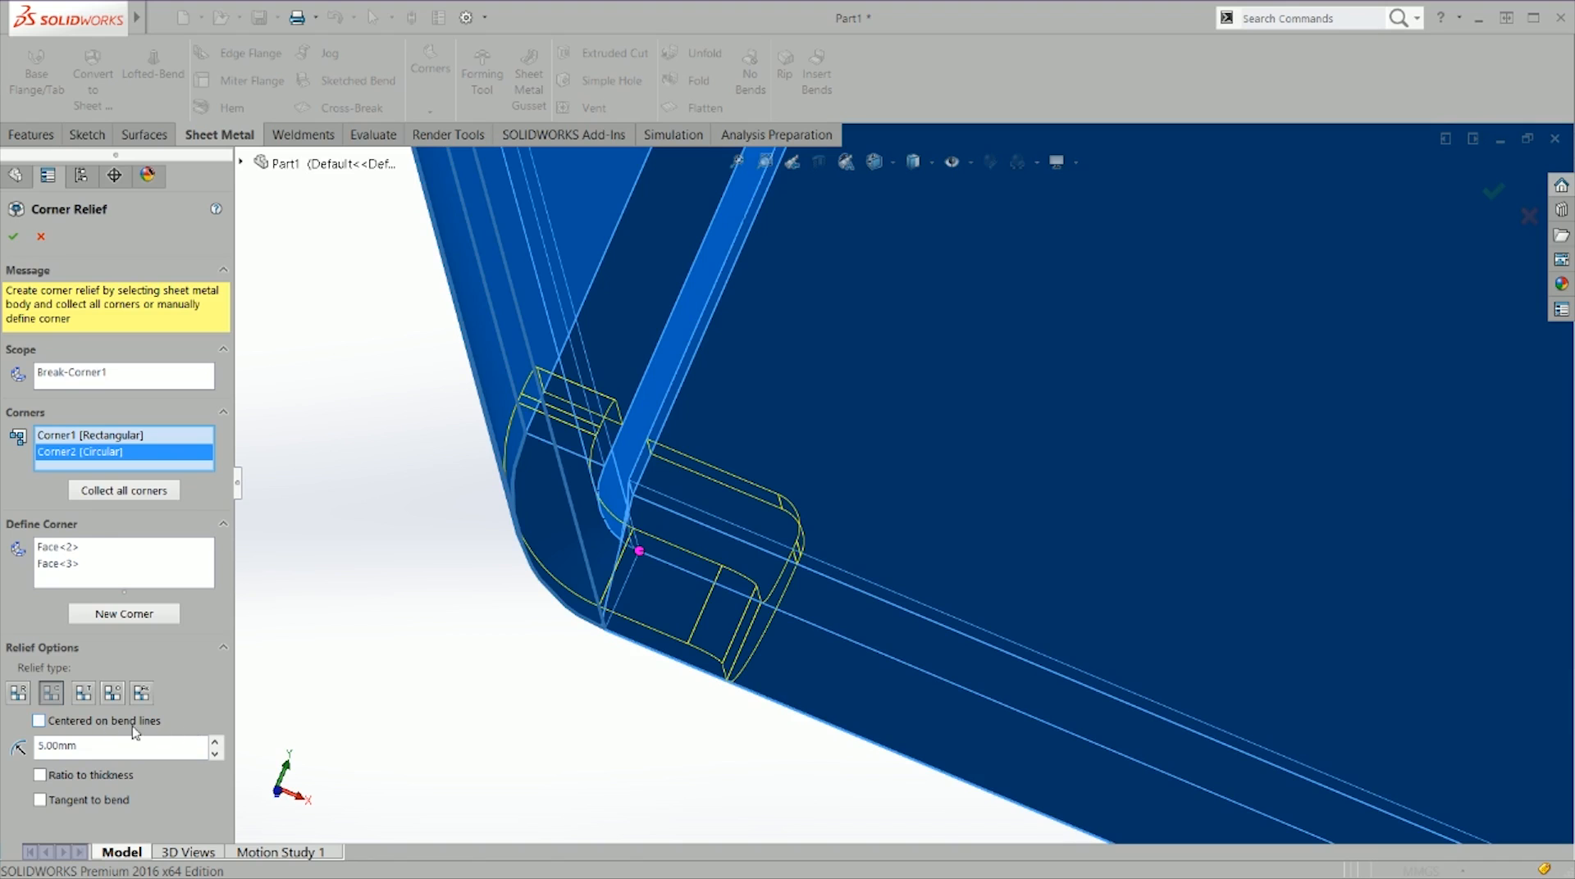
{"action": "left_click", "coordinate": [83, 694]}
{"action": "scroll", "coordinate": [510, 624], "scroll_direction": "up", "scroll_amount": 3}
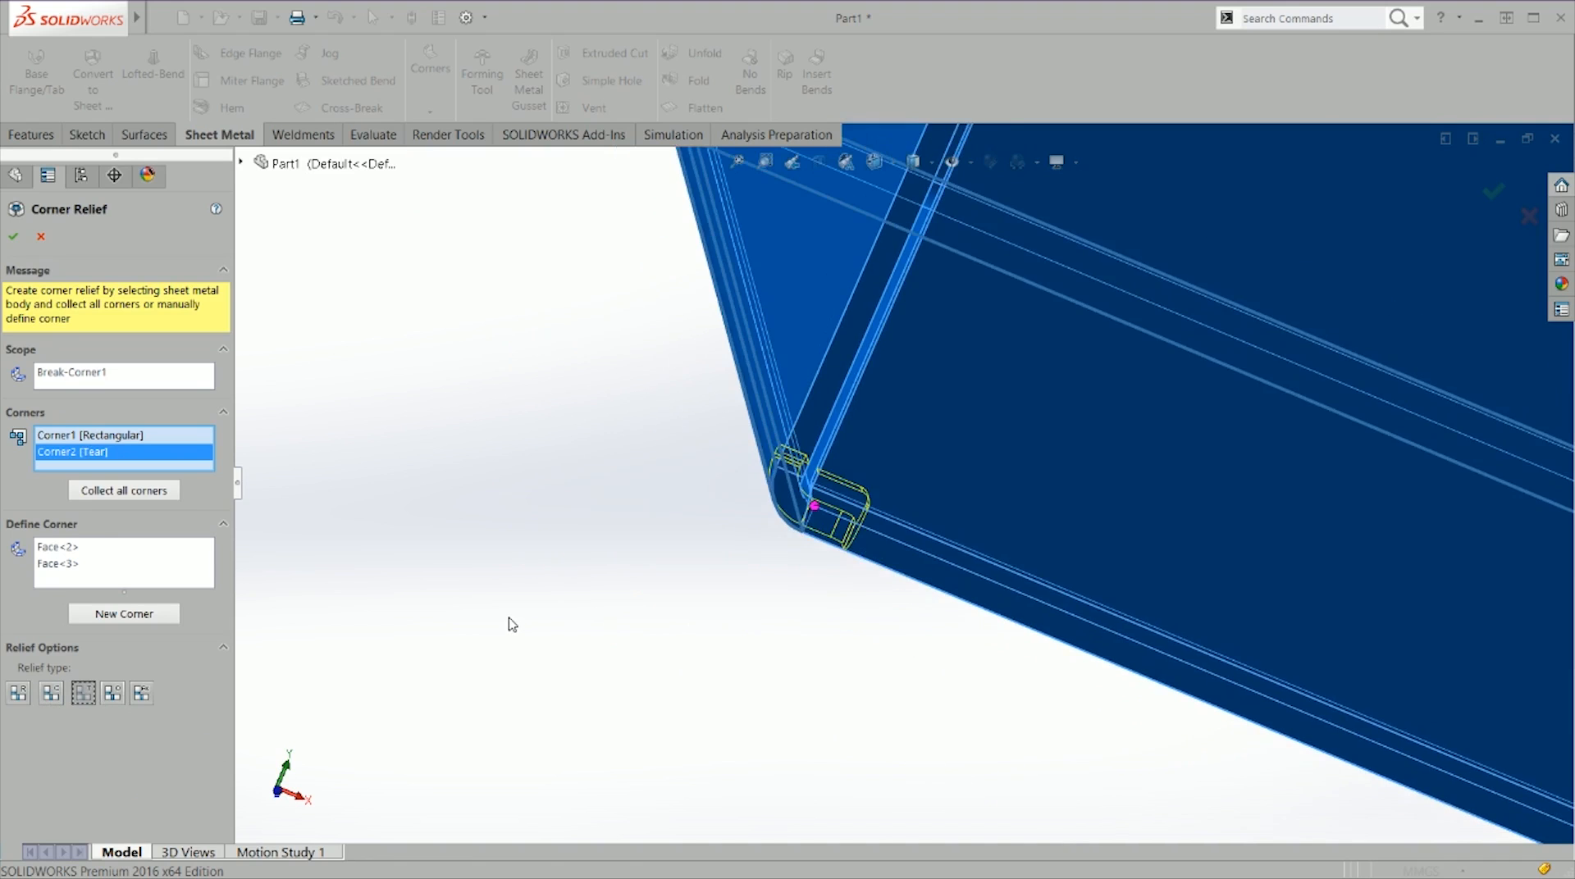
{"action": "middle_click_drag", "start_coordinate": [605, 474], "coordinate": [872, 573]}
{"action": "scroll", "coordinate": [412, 432], "scroll_direction": "down", "scroll_amount": 2}
{"action": "scroll", "coordinate": [605, 465], "scroll_direction": "down", "scroll_amount": 3}
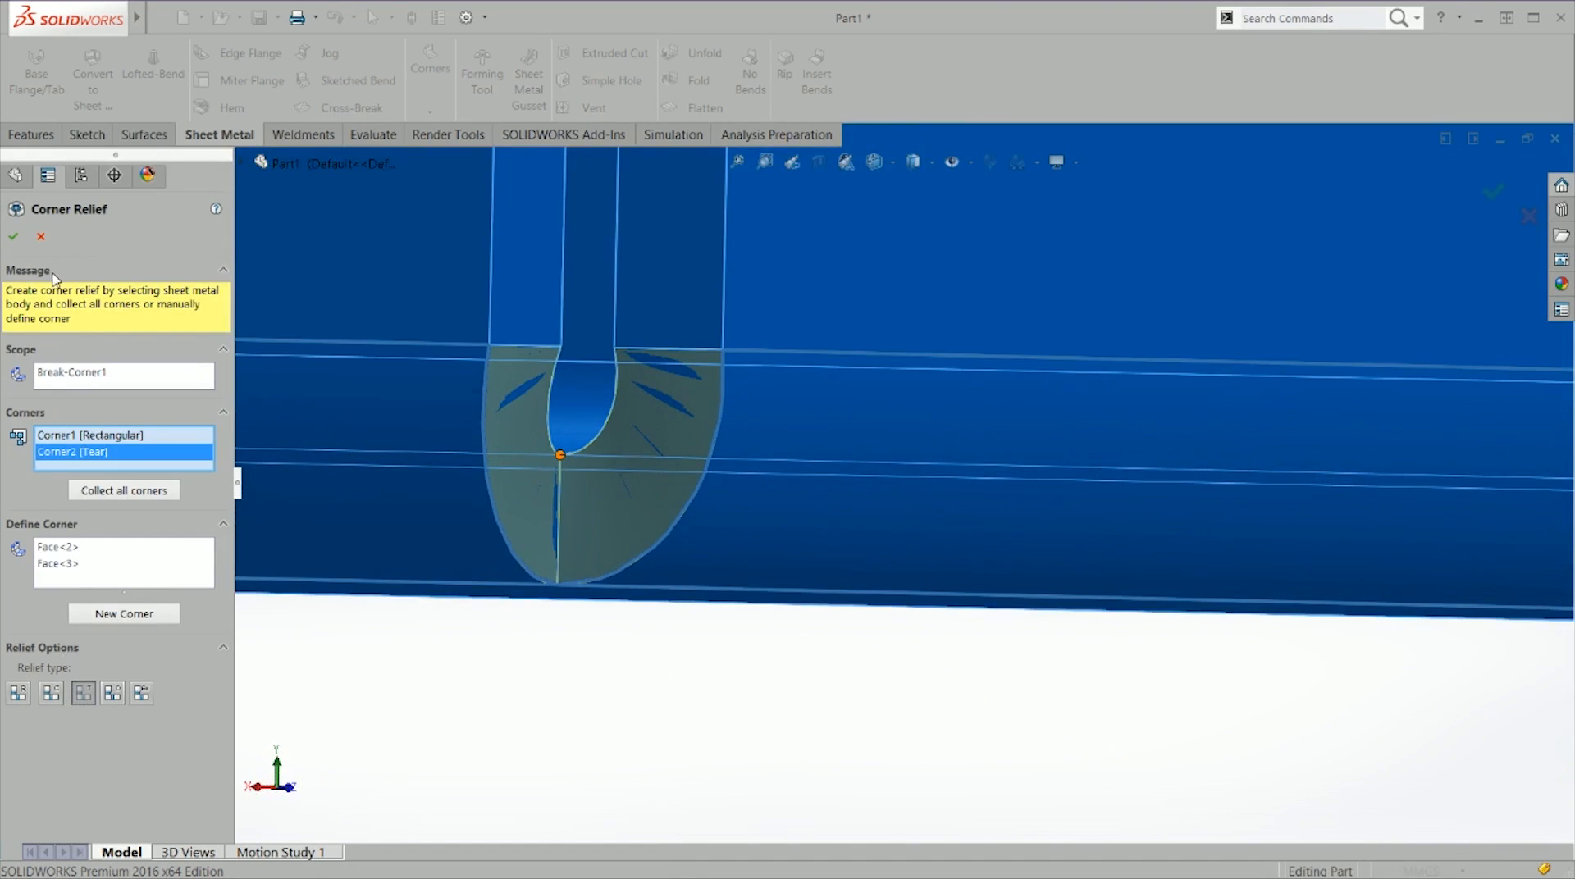
{"action": "left_click", "coordinate": [13, 236]}
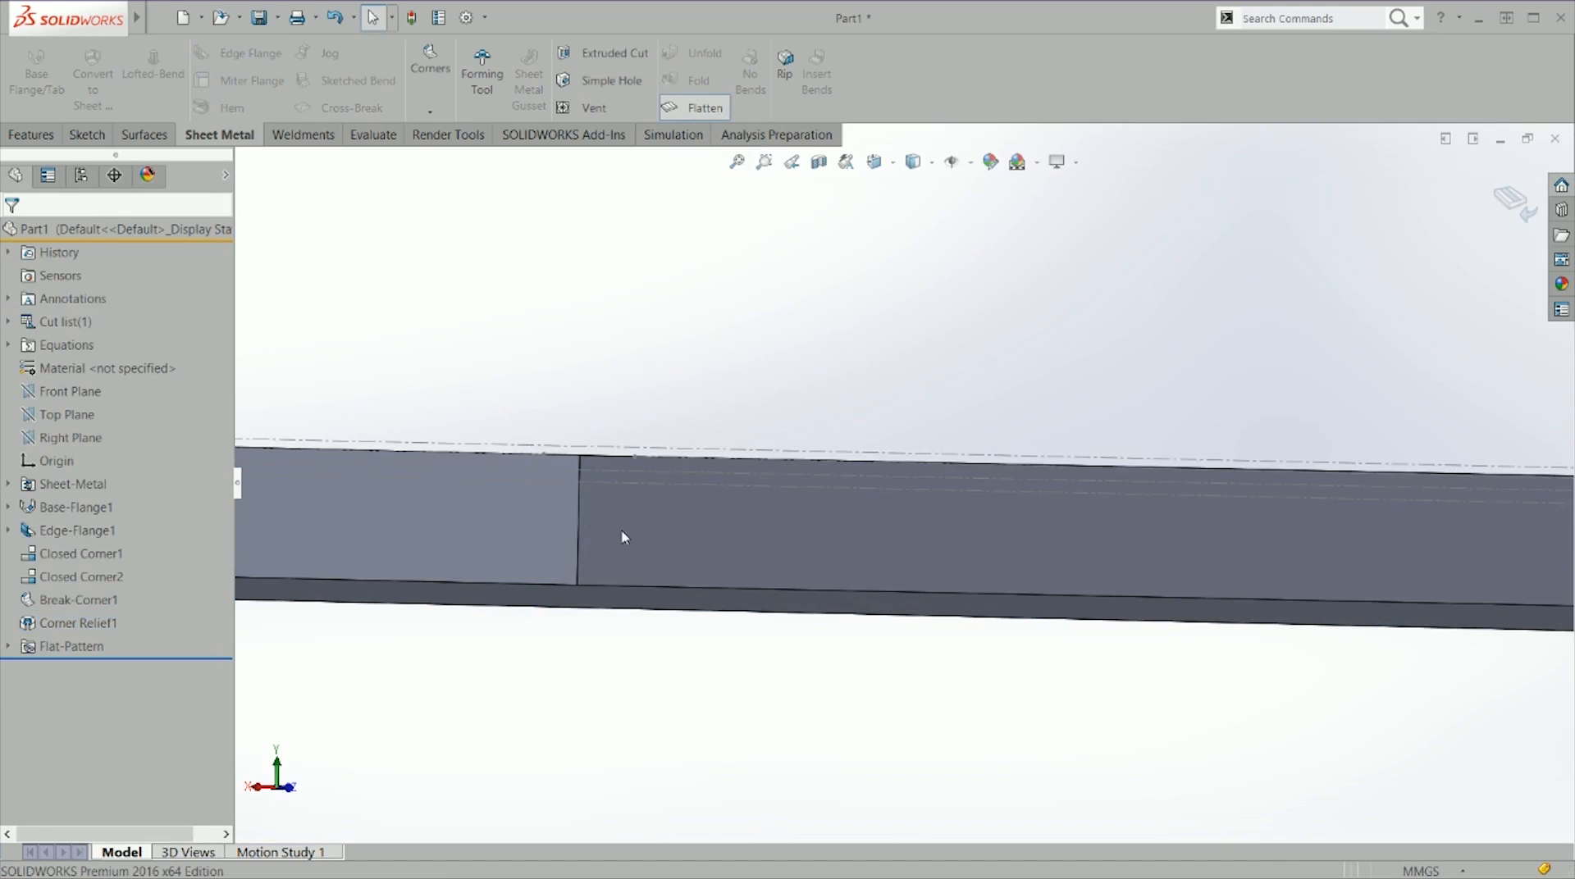
Step: Examine the tear relief corner in the flat pattern and on the outside of the folded box
{"action": "middle_click_drag", "start_coordinate": [623, 538], "coordinate": [609, 655]}
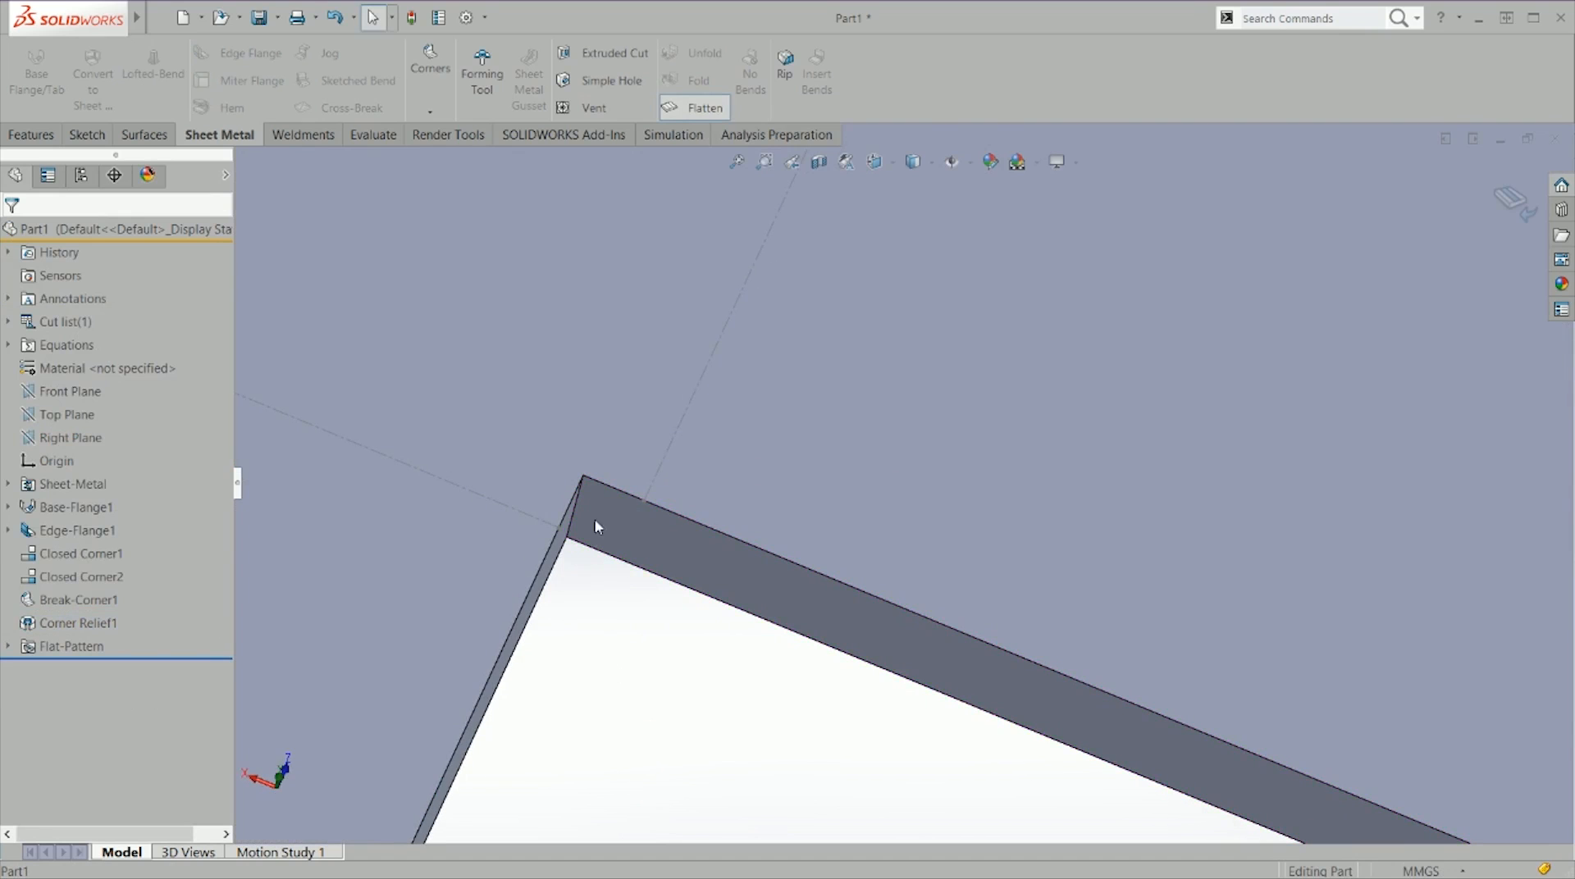
{"action": "left_click", "coordinate": [704, 110]}
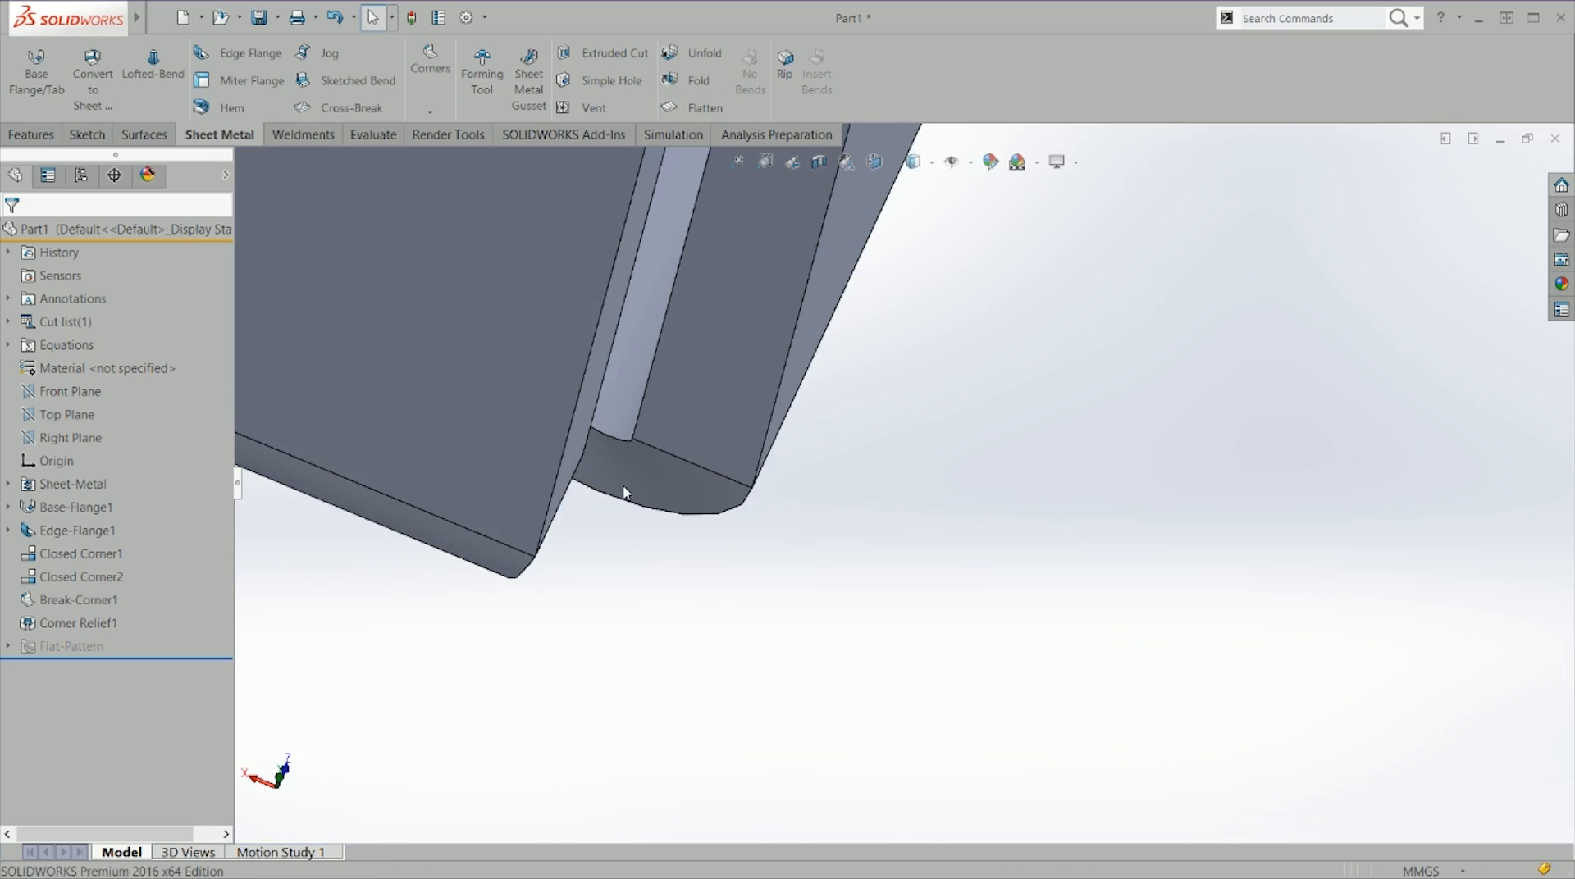
{"action": "middle_click_drag", "start_coordinate": [637, 572], "coordinate": [579, 466]}
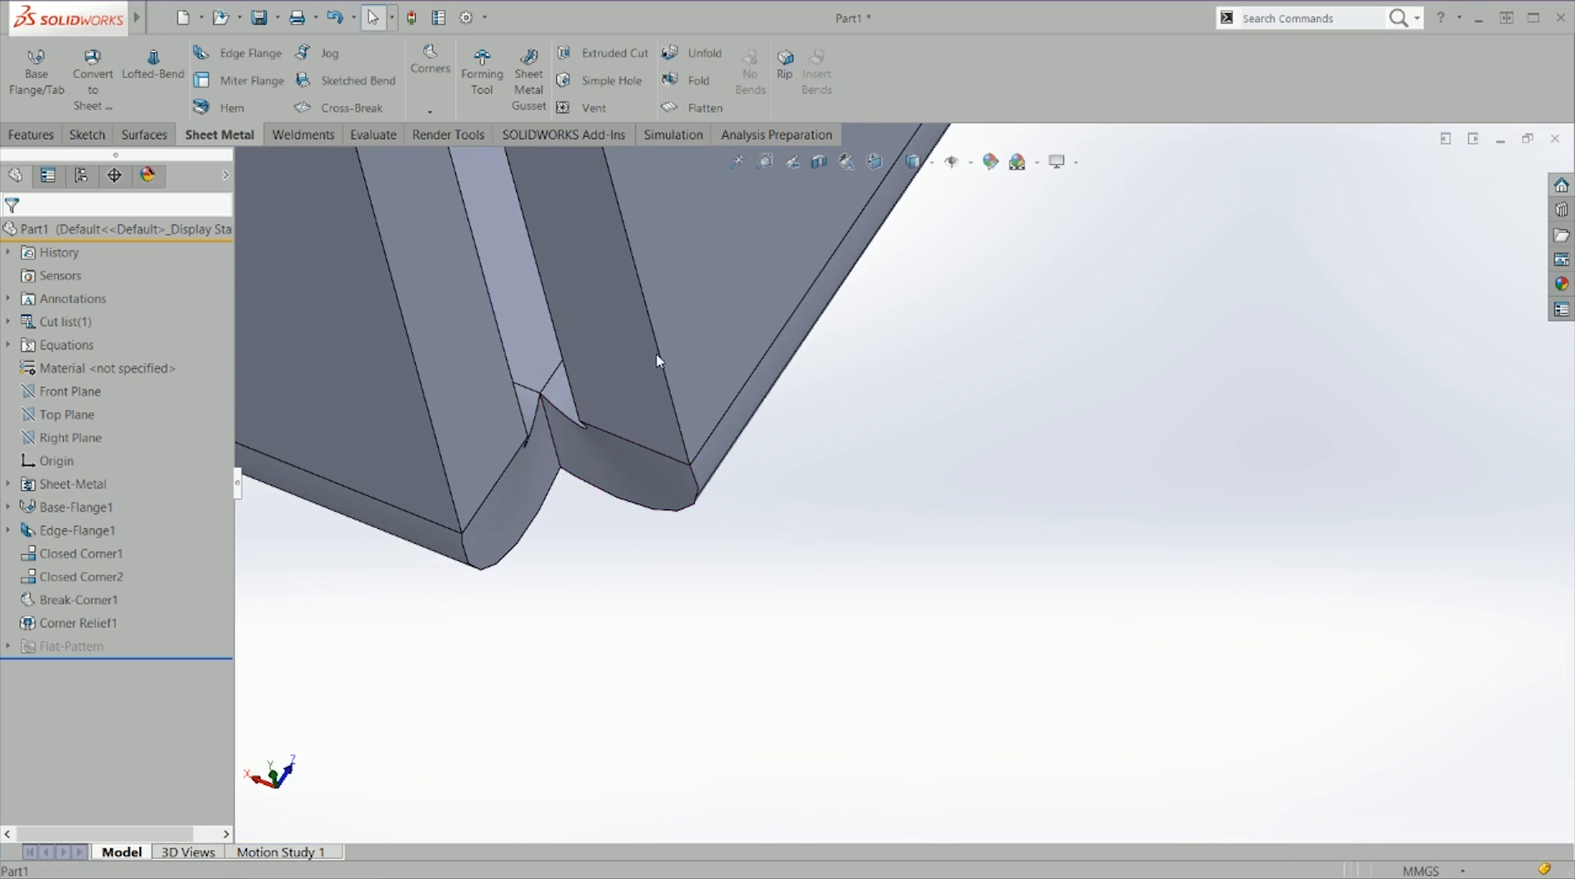
{"action": "left_click", "coordinate": [715, 110]}
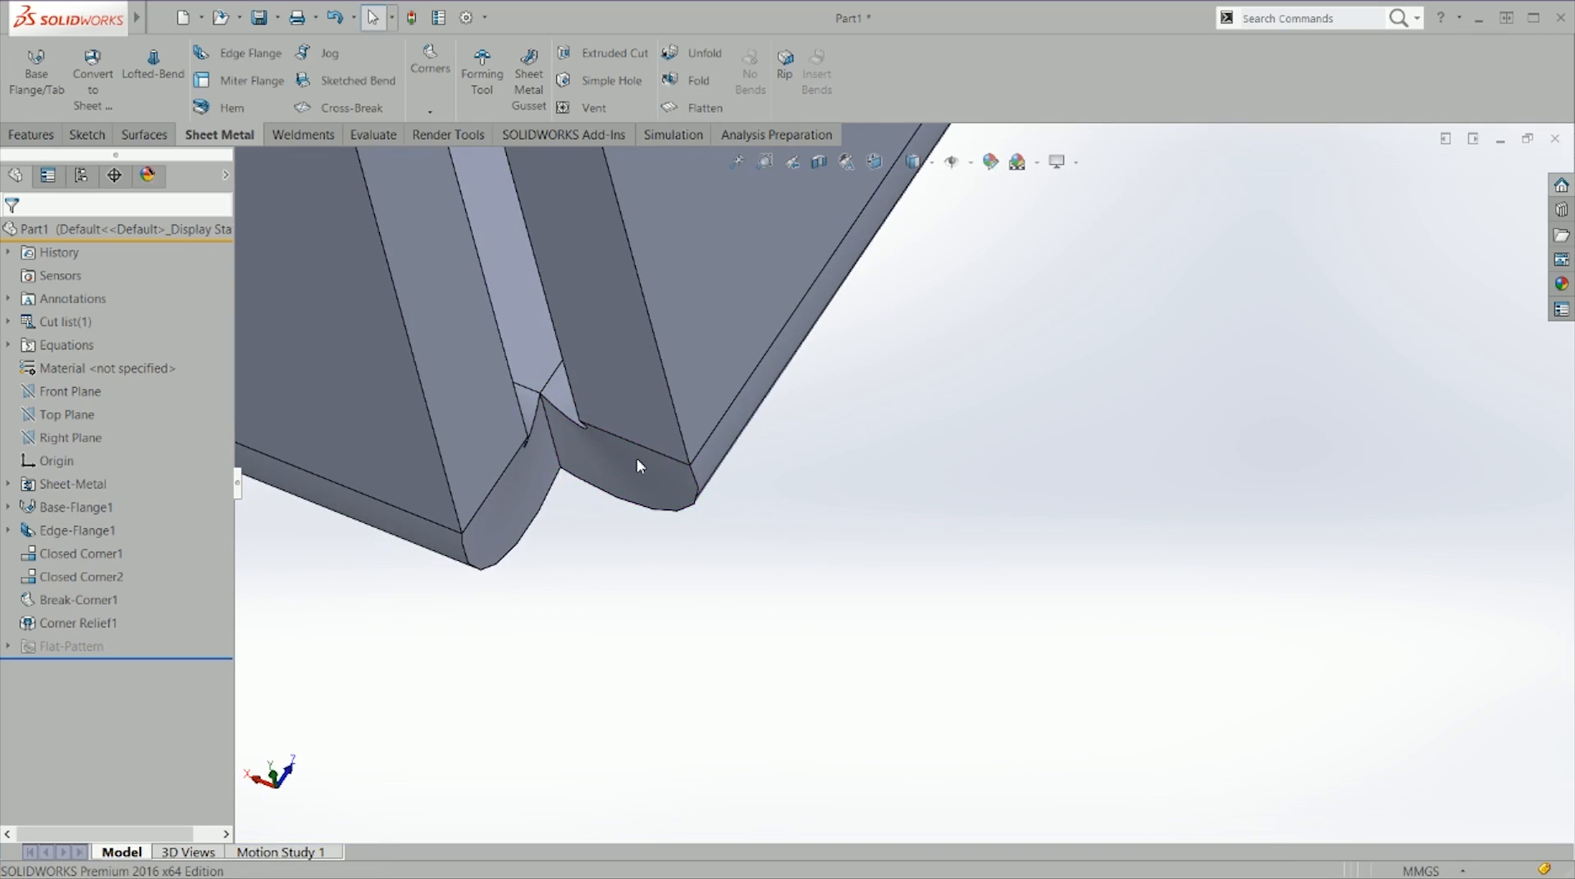
Step: Flatten the box to view its tear relief corner, and check the Auto Relief types available in the Sheet-Metal feature without changing them
{"action": "middle_click_drag", "start_coordinate": [643, 460], "coordinate": [743, 345]}
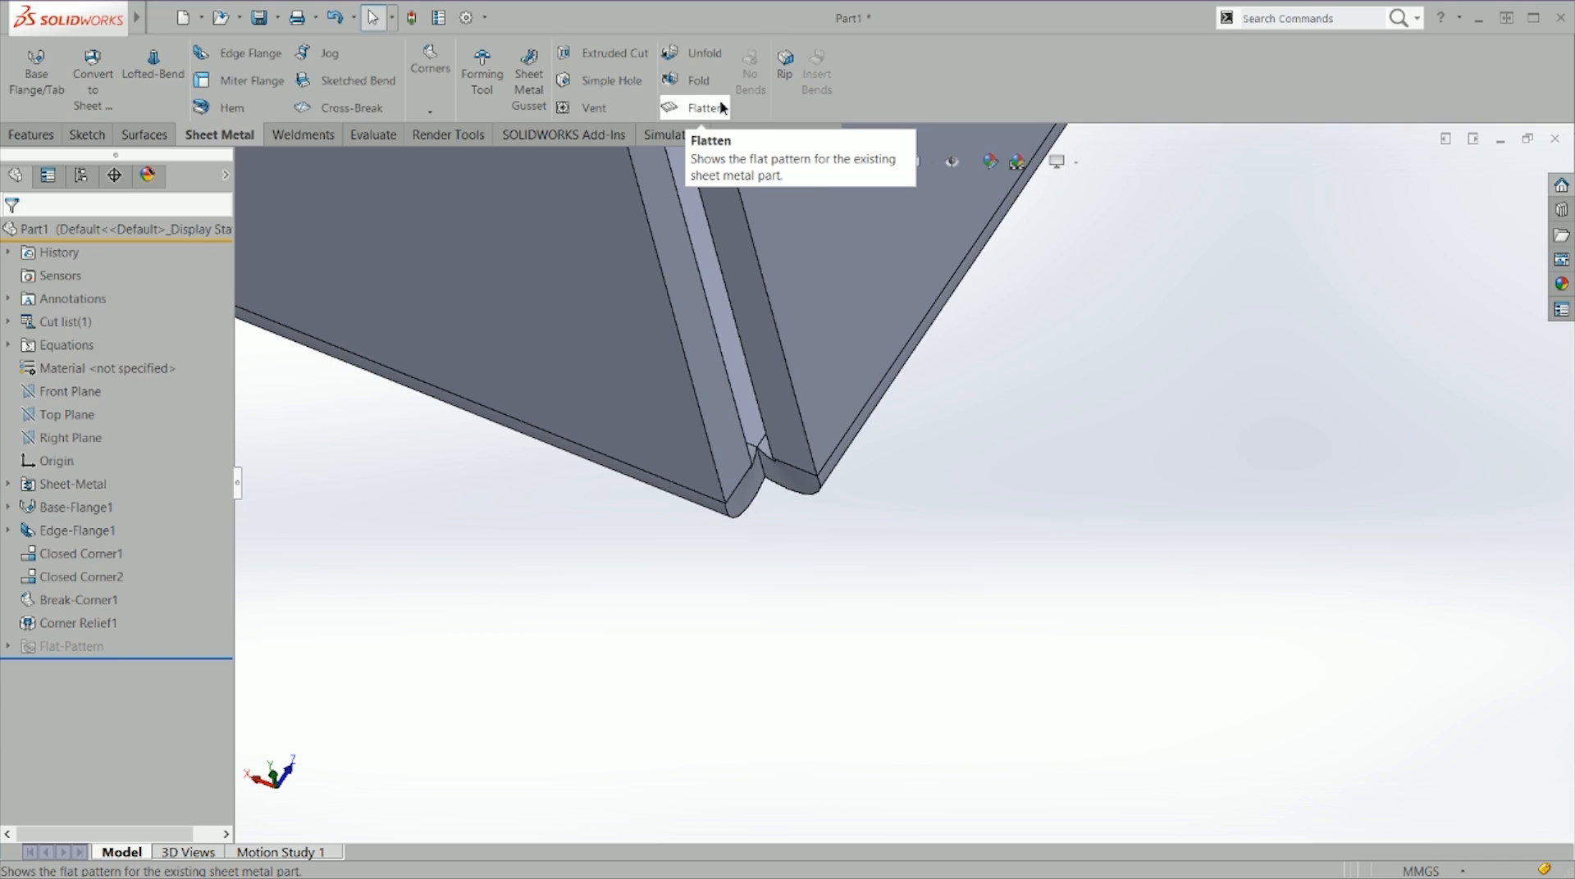
{"action": "left_click", "coordinate": [721, 108]}
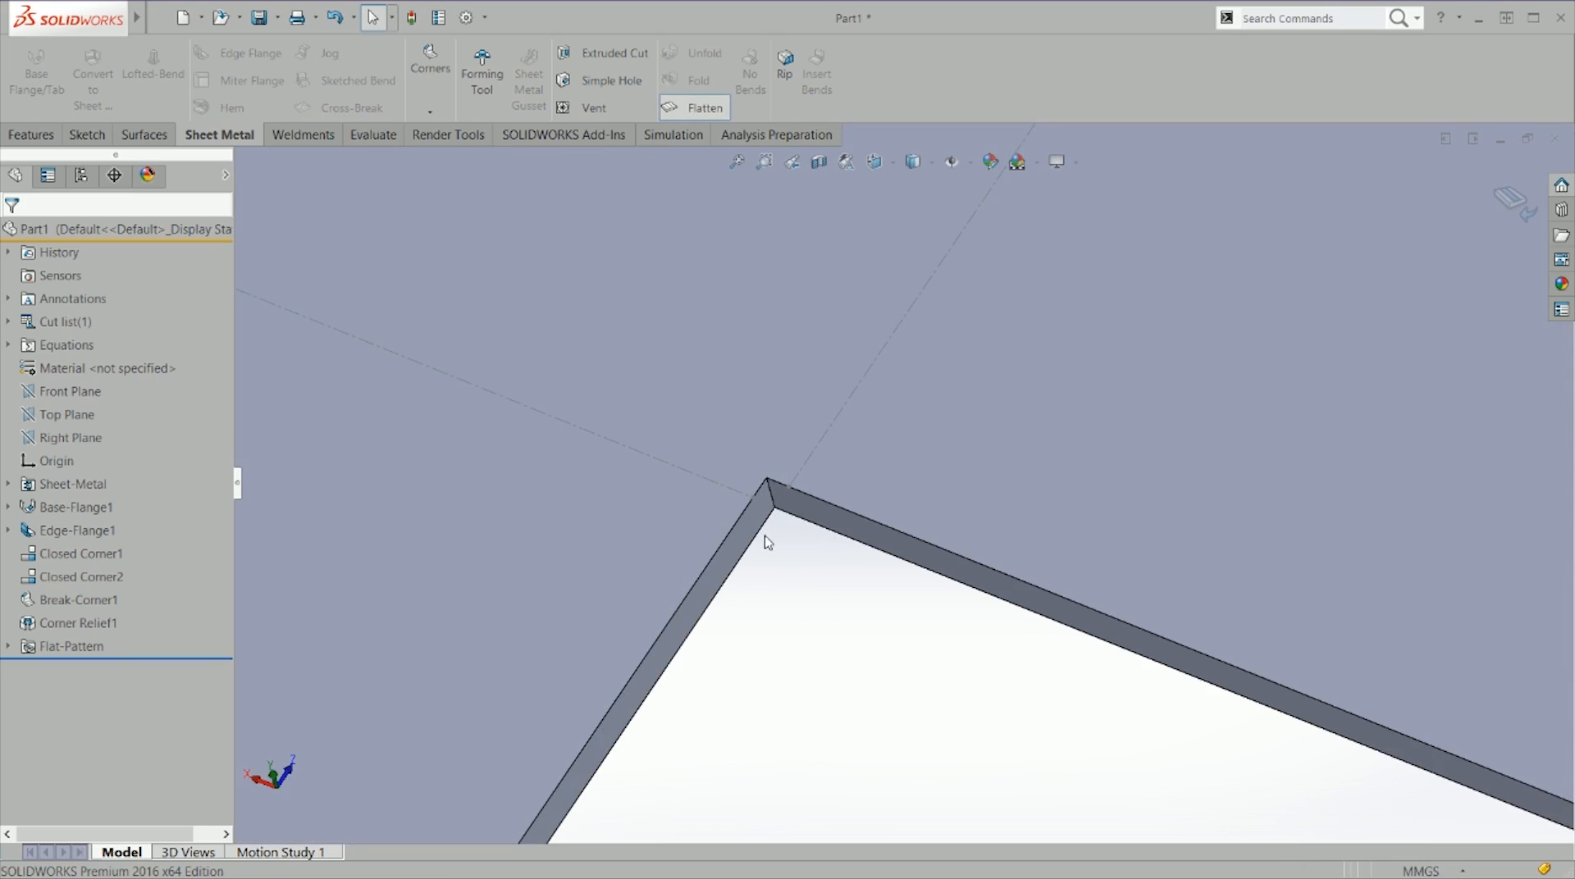
{"action": "right_click", "coordinate": [67, 484]}
{"action": "left_click", "coordinate": [78, 436]}
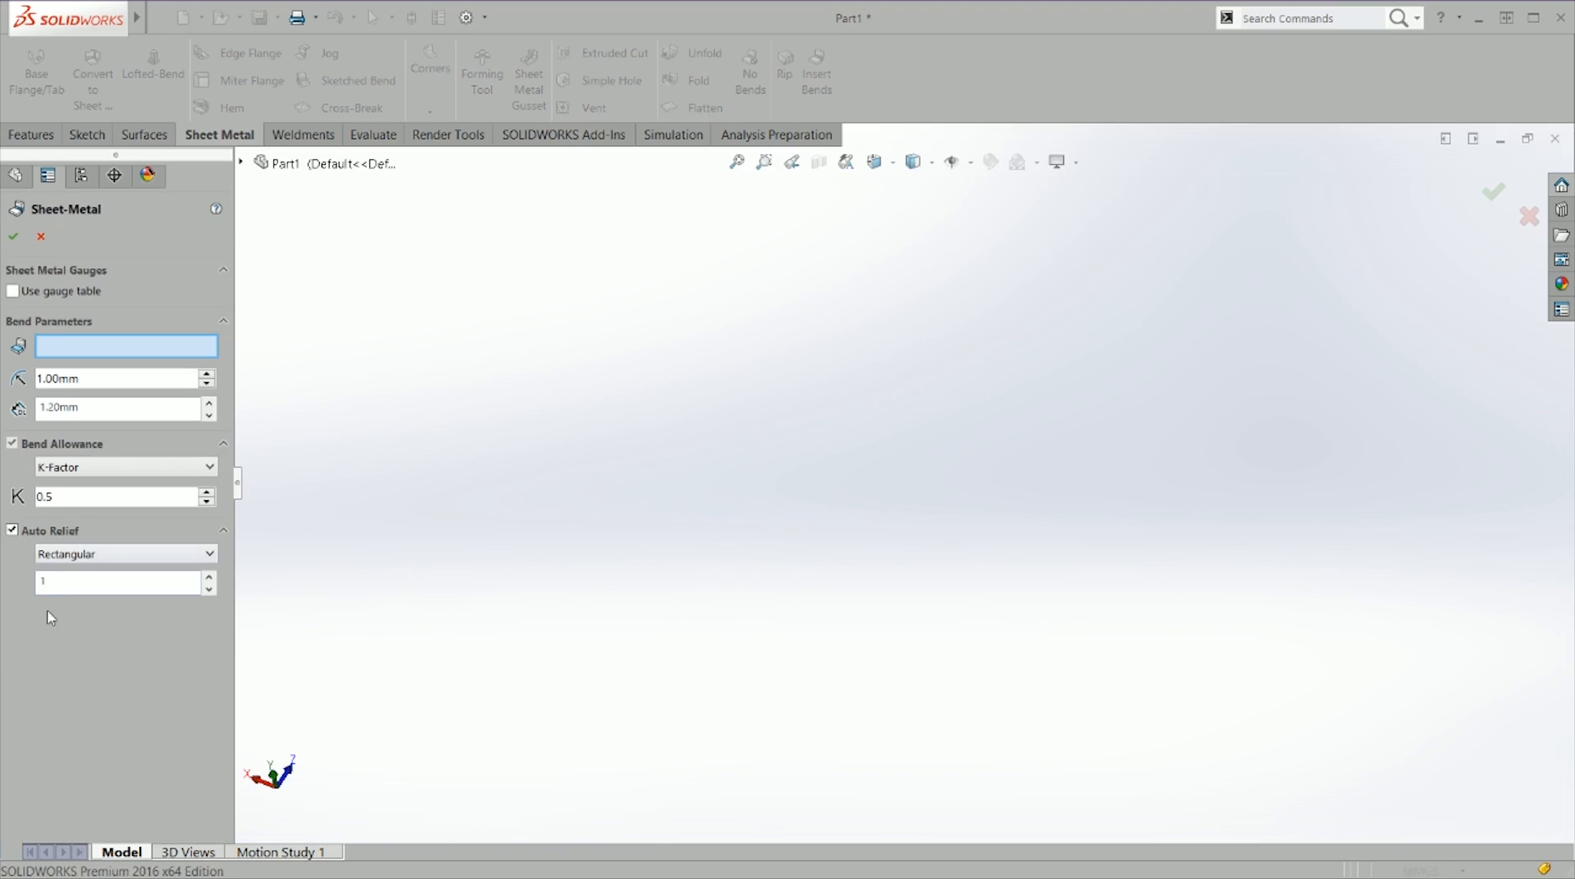
{"action": "left_click", "coordinate": [71, 554]}
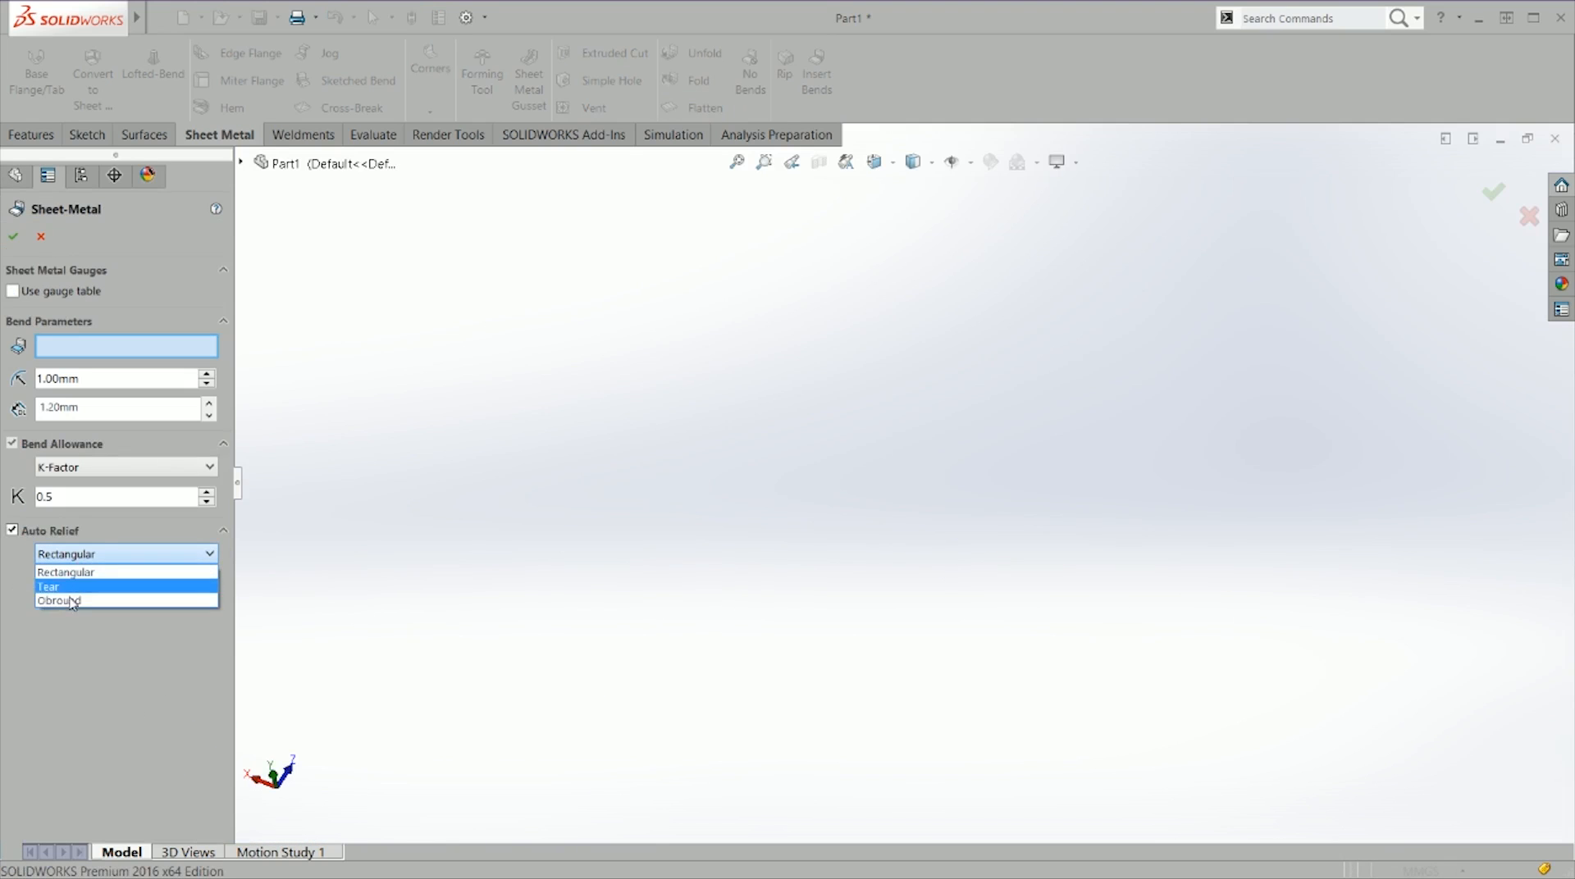
{"action": "left_click", "coordinate": [400, 388]}
{"action": "left_click", "coordinate": [40, 236]}
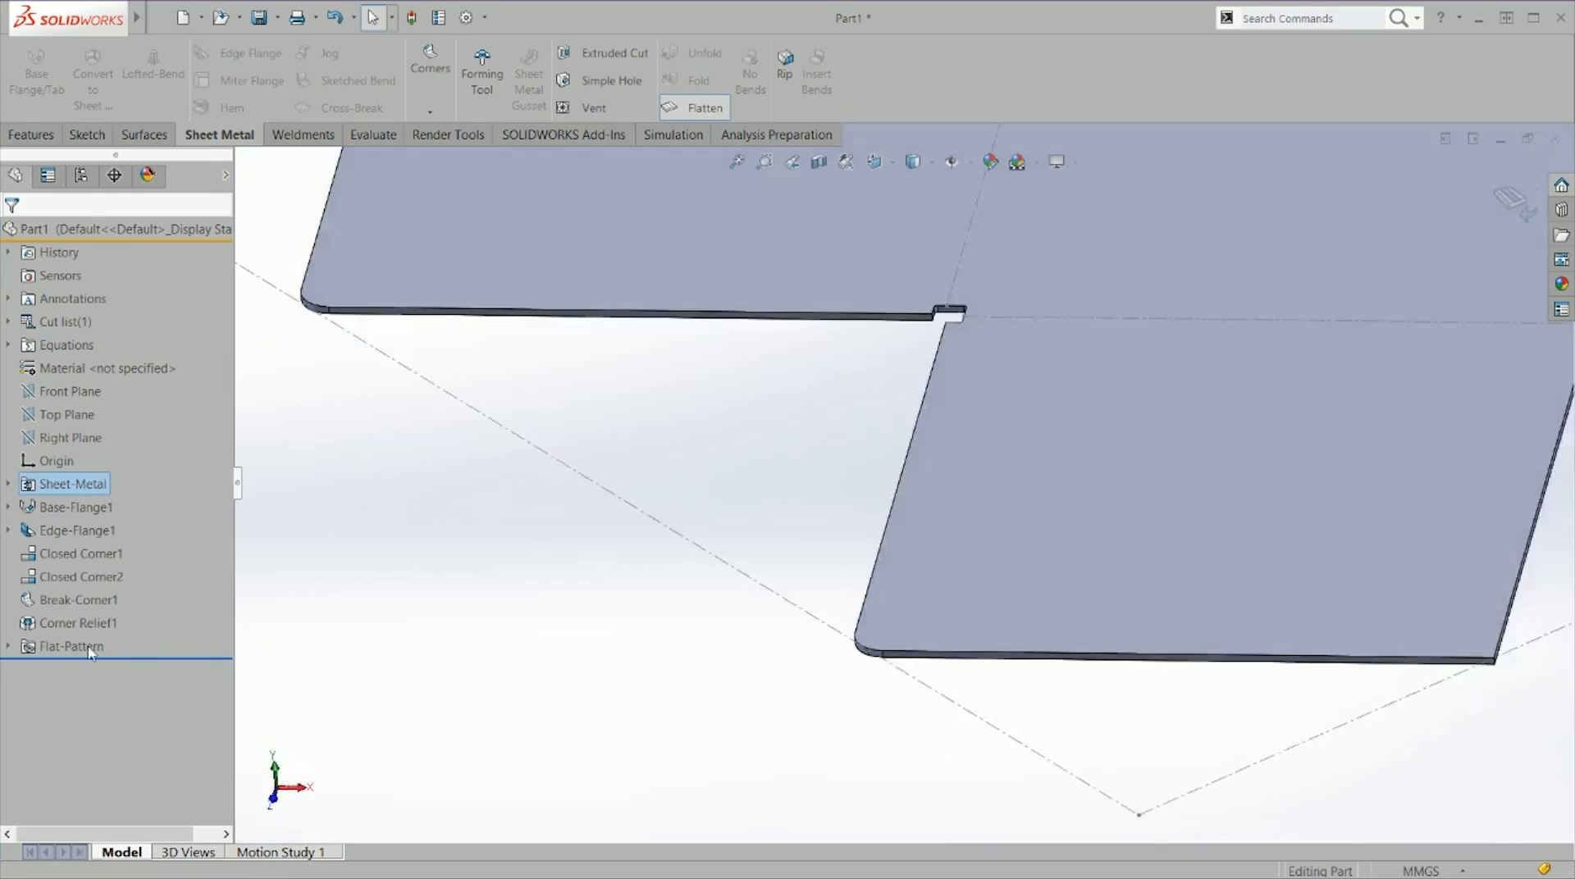
Step: Edit the existing corner relief and change the first corner from Rectangular to the Obround relief type
{"action": "left_click", "coordinate": [72, 647]}
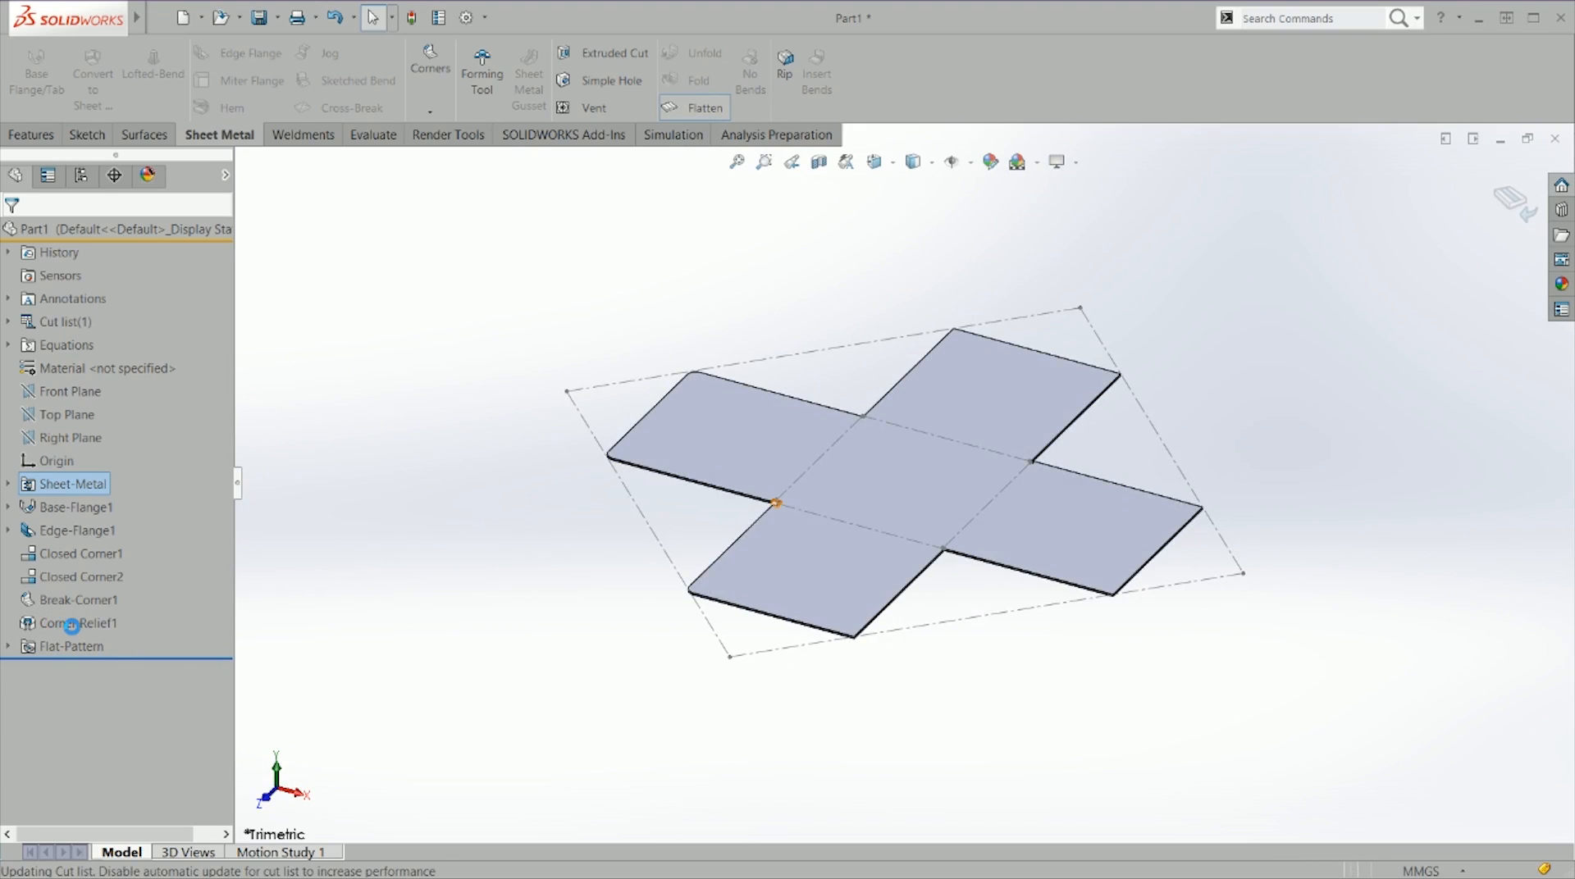
{"action": "right_click", "coordinate": [72, 626]}
{"action": "left_click", "coordinate": [92, 467]}
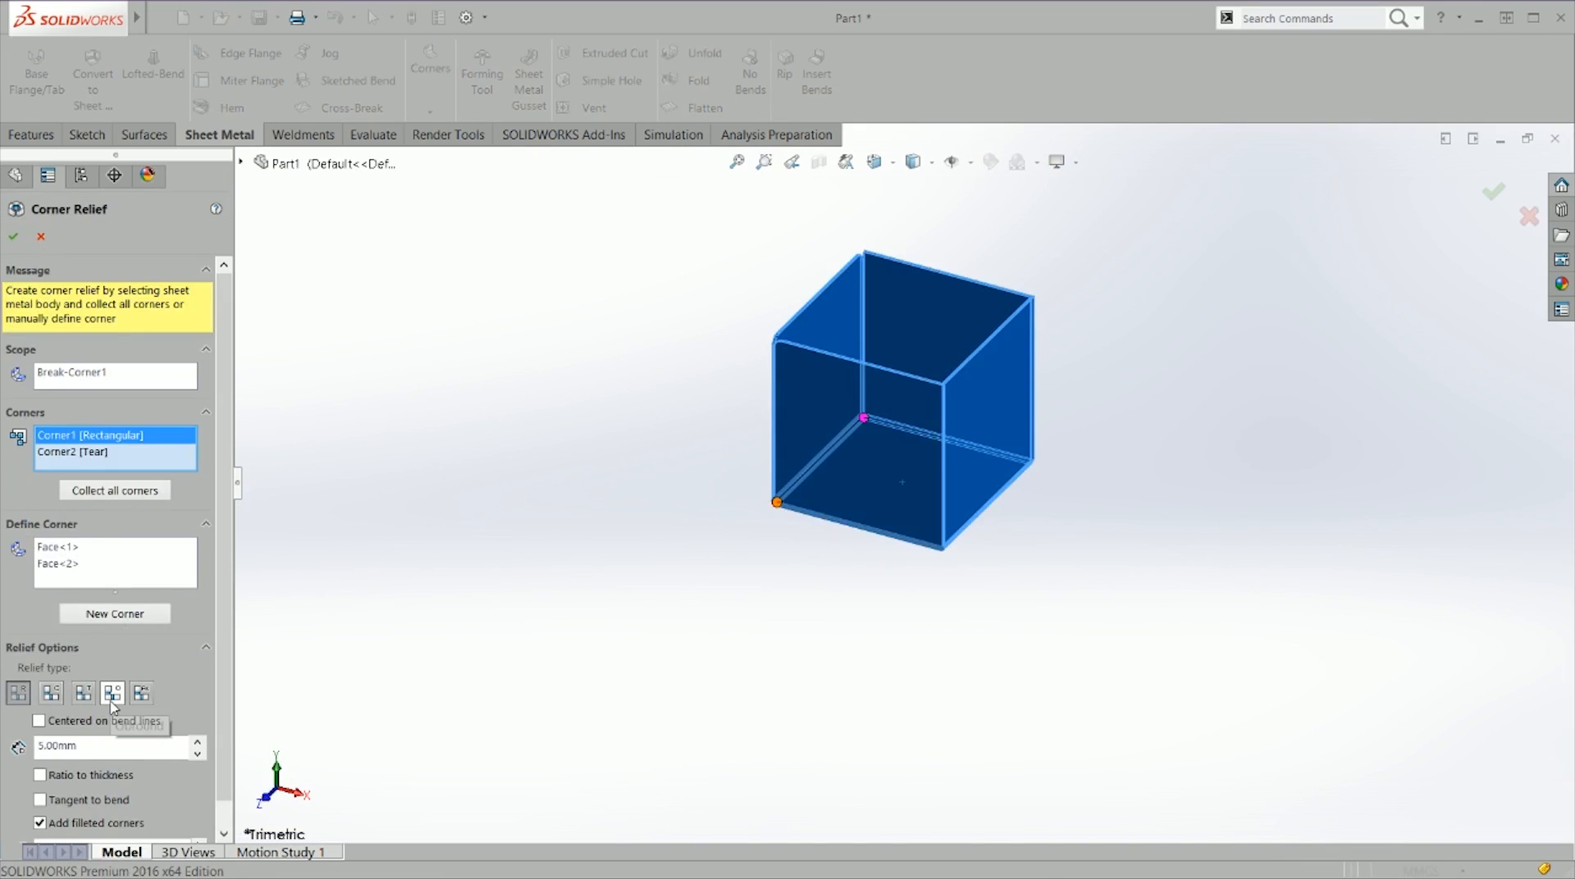
{"action": "left_click", "coordinate": [113, 695]}
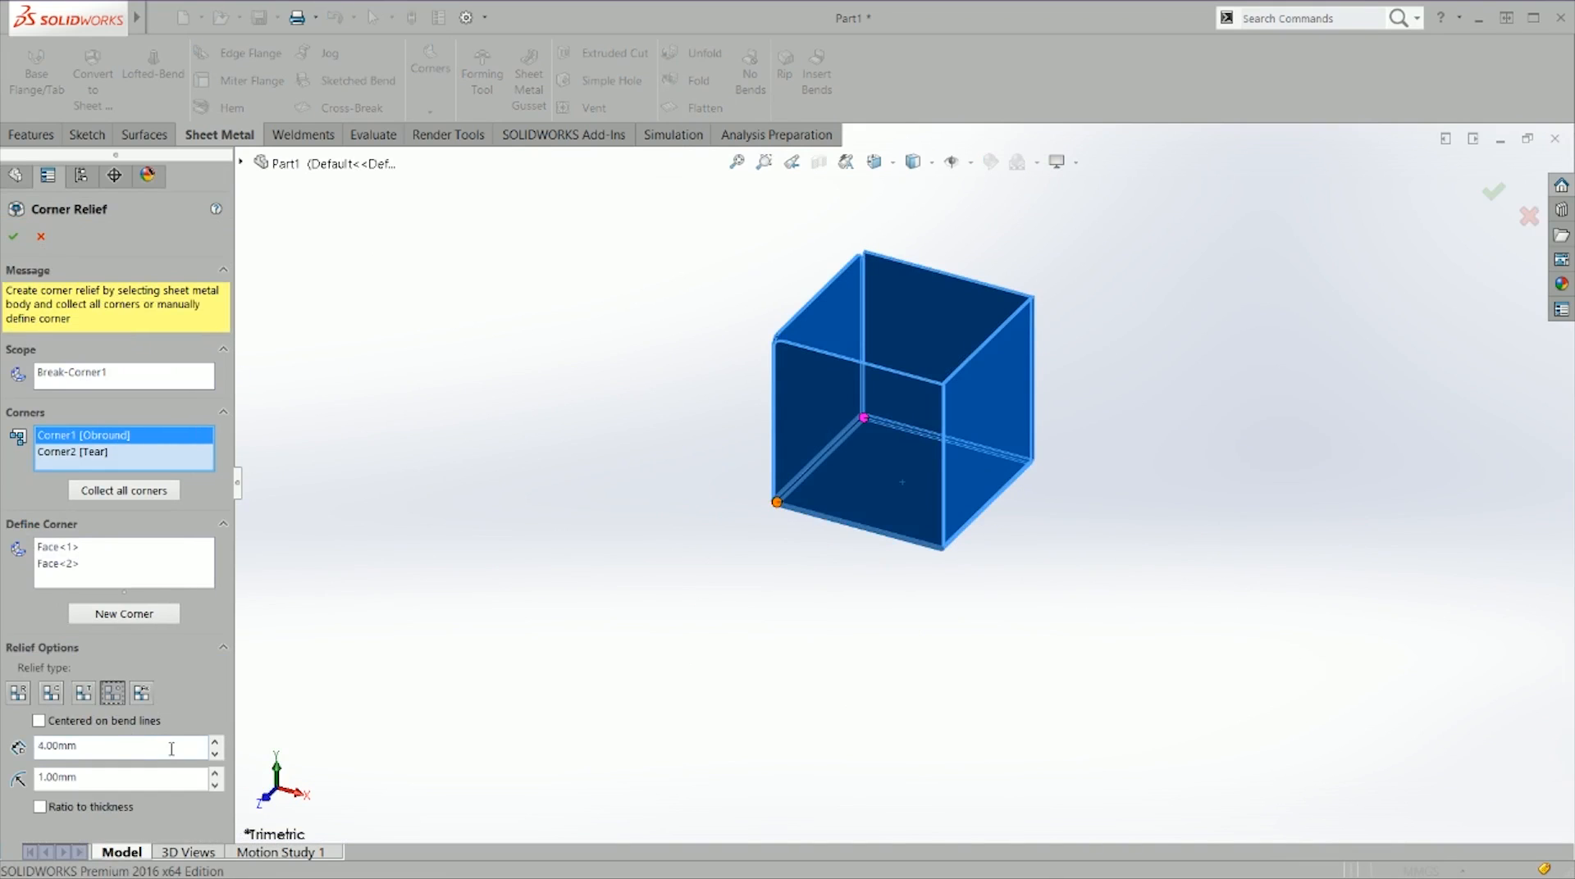
Step: Accept the corner relief, flatten the part, and check the end arc radius and straight edge length of the obround relief
{"action": "scroll", "coordinate": [793, 463], "scroll_direction": "down", "scroll_amount": 5}
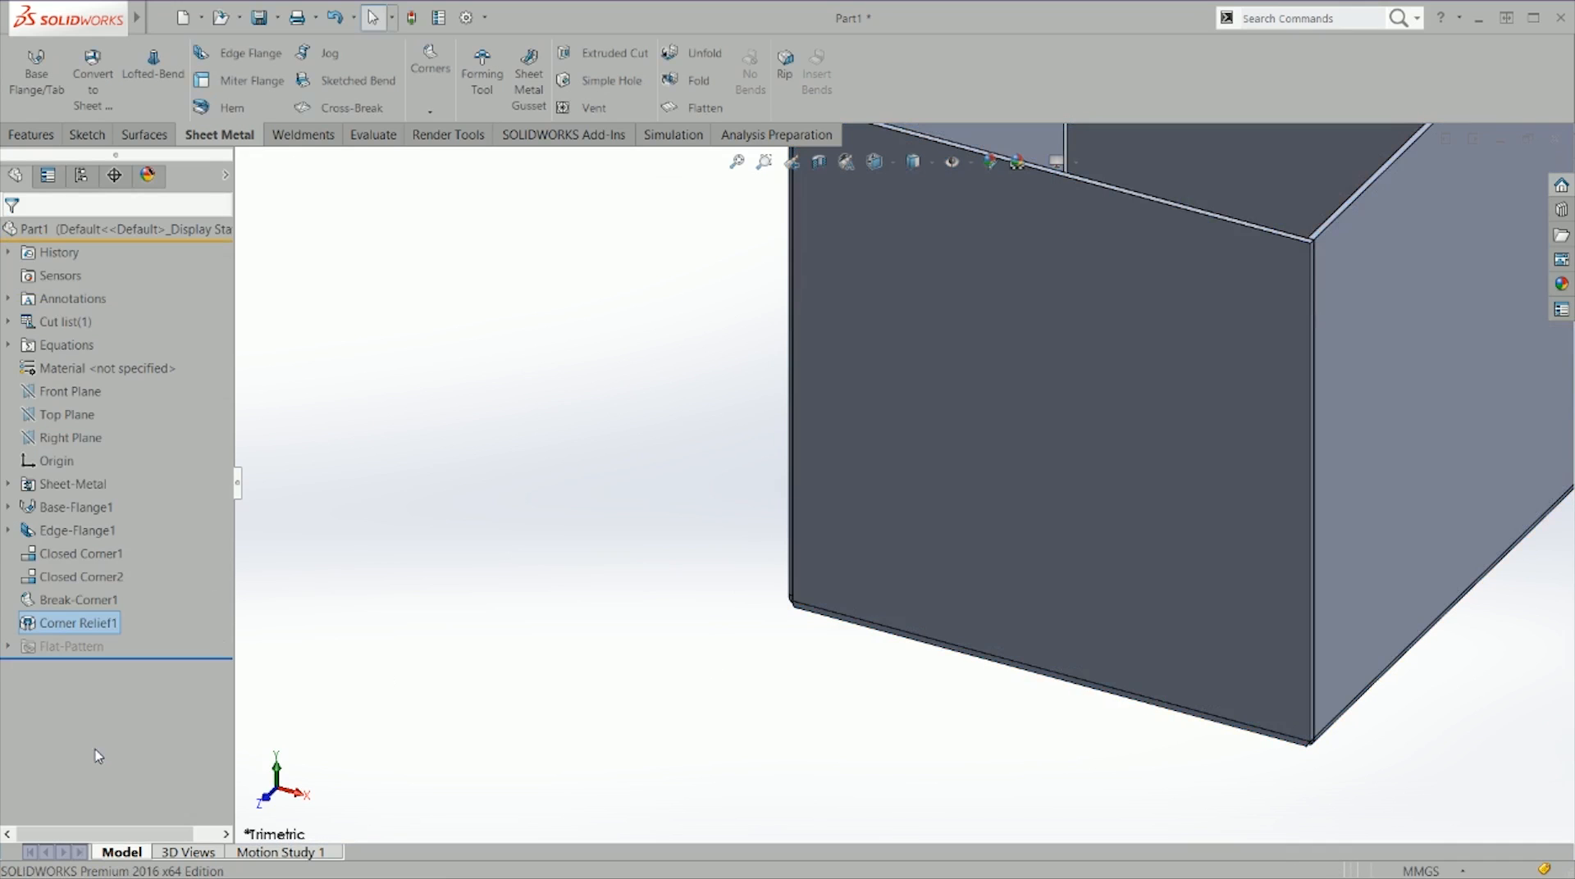
{"action": "left_click", "coordinate": [698, 119]}
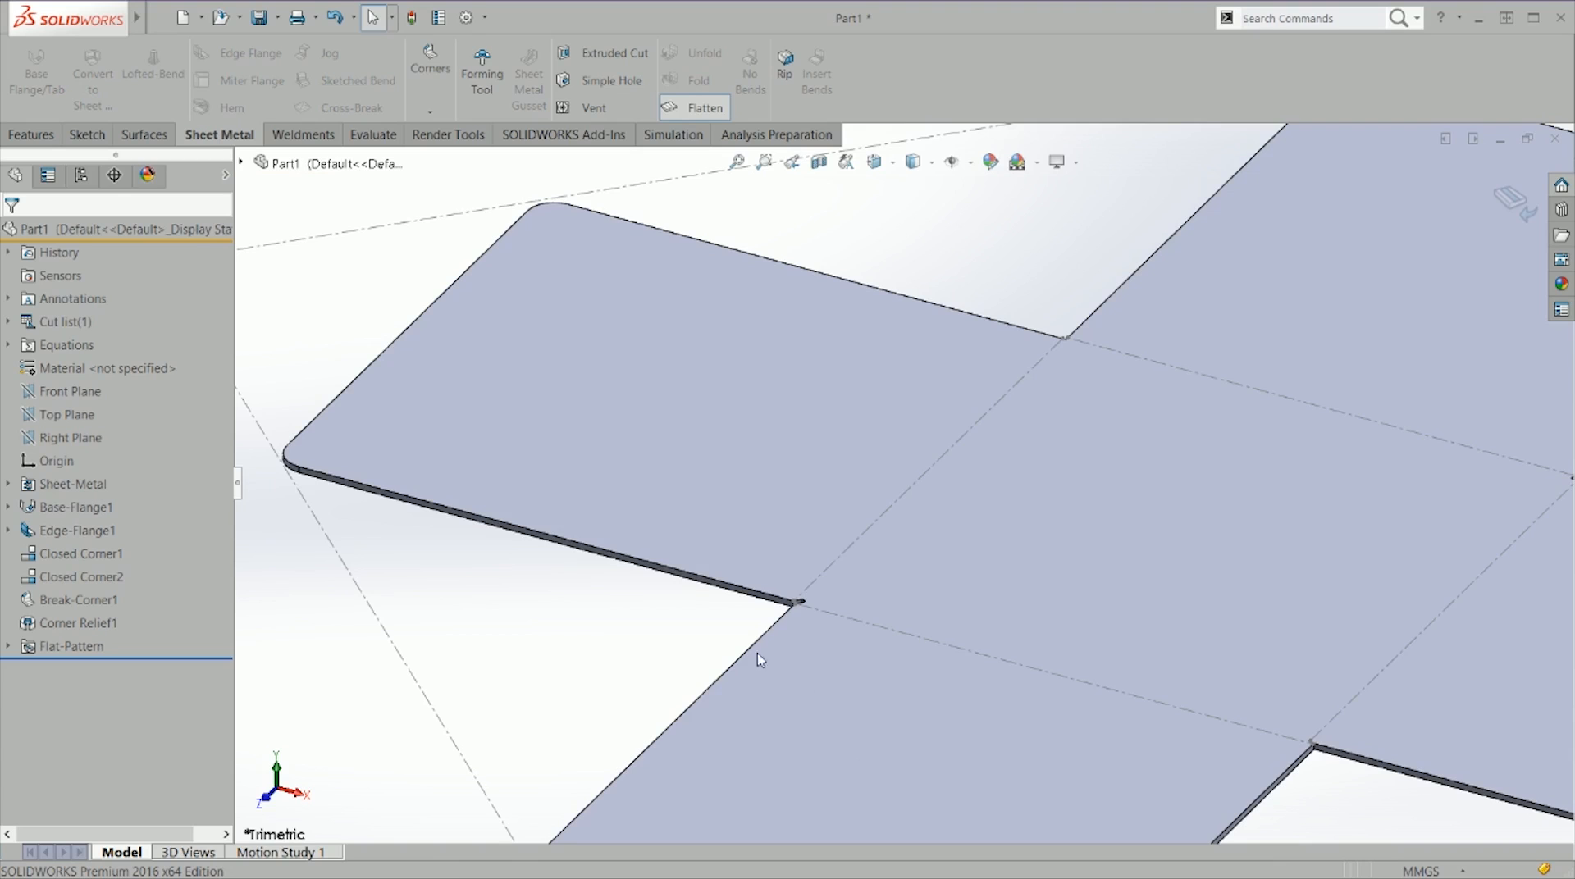
{"action": "scroll", "coordinate": [809, 602], "scroll_direction": "down", "scroll_amount": 5}
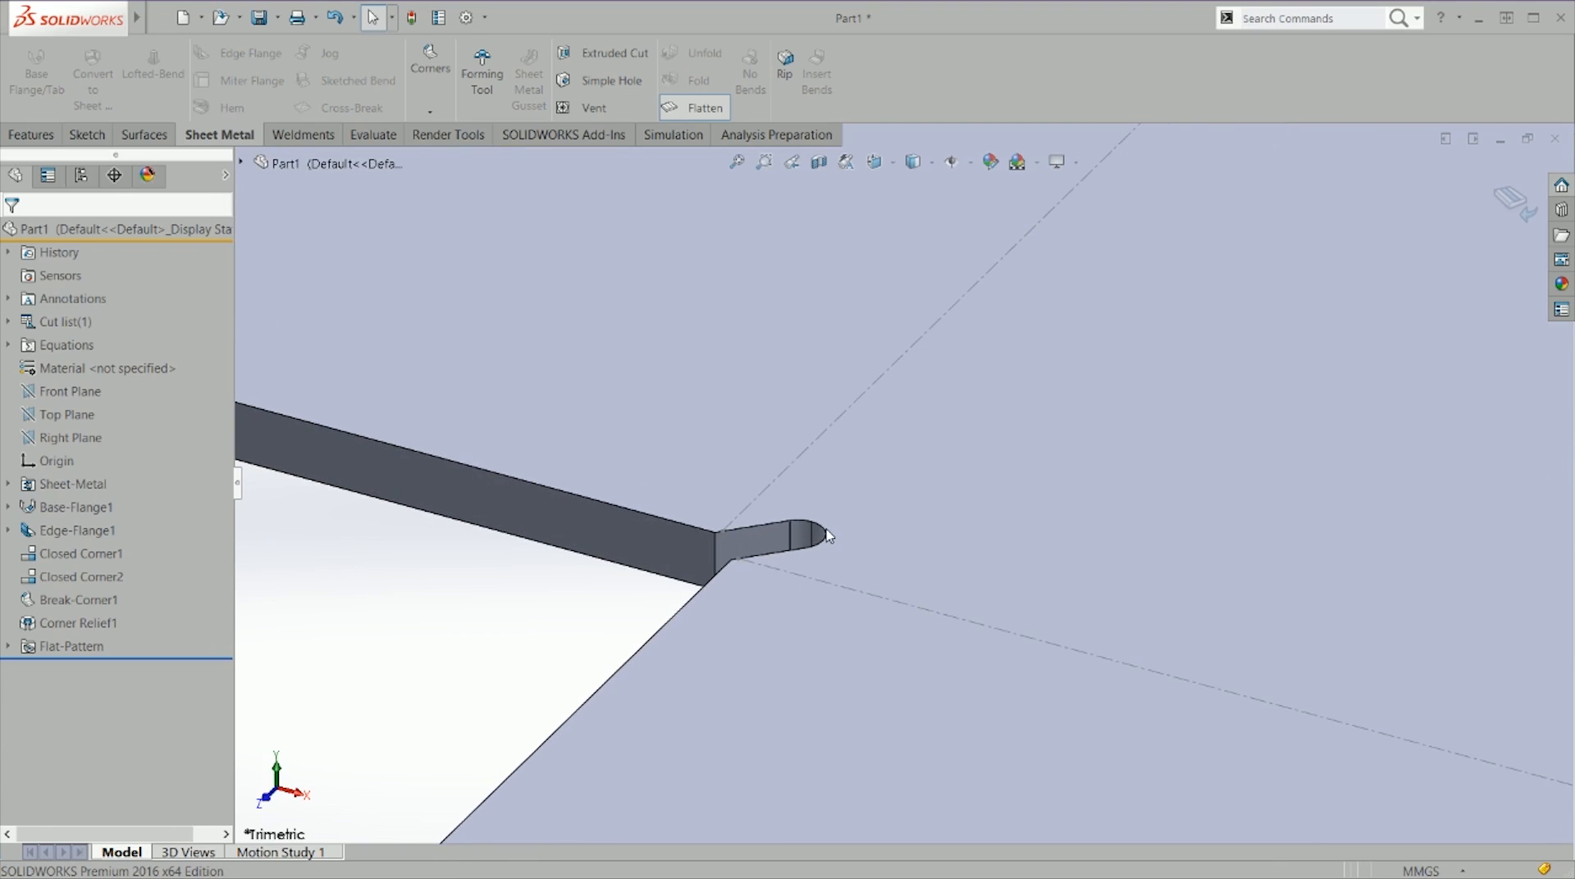
{"action": "scroll", "coordinate": [824, 538], "scroll_direction": "down", "scroll_amount": 2}
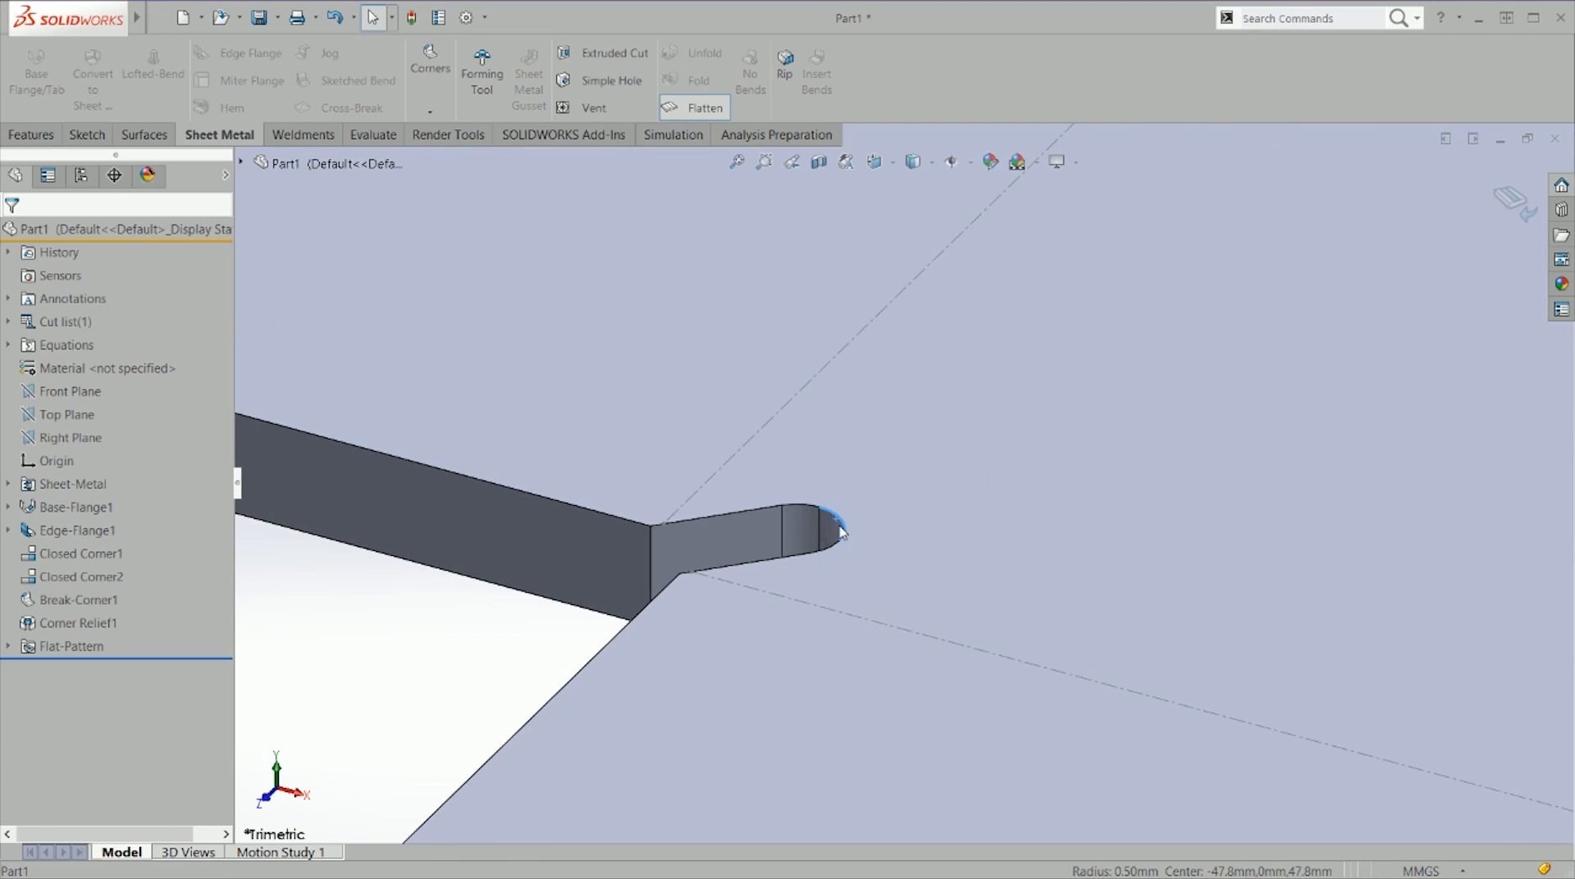
{"action": "left_click", "coordinate": [841, 532]}
{"action": "left_click", "coordinate": [758, 533]}
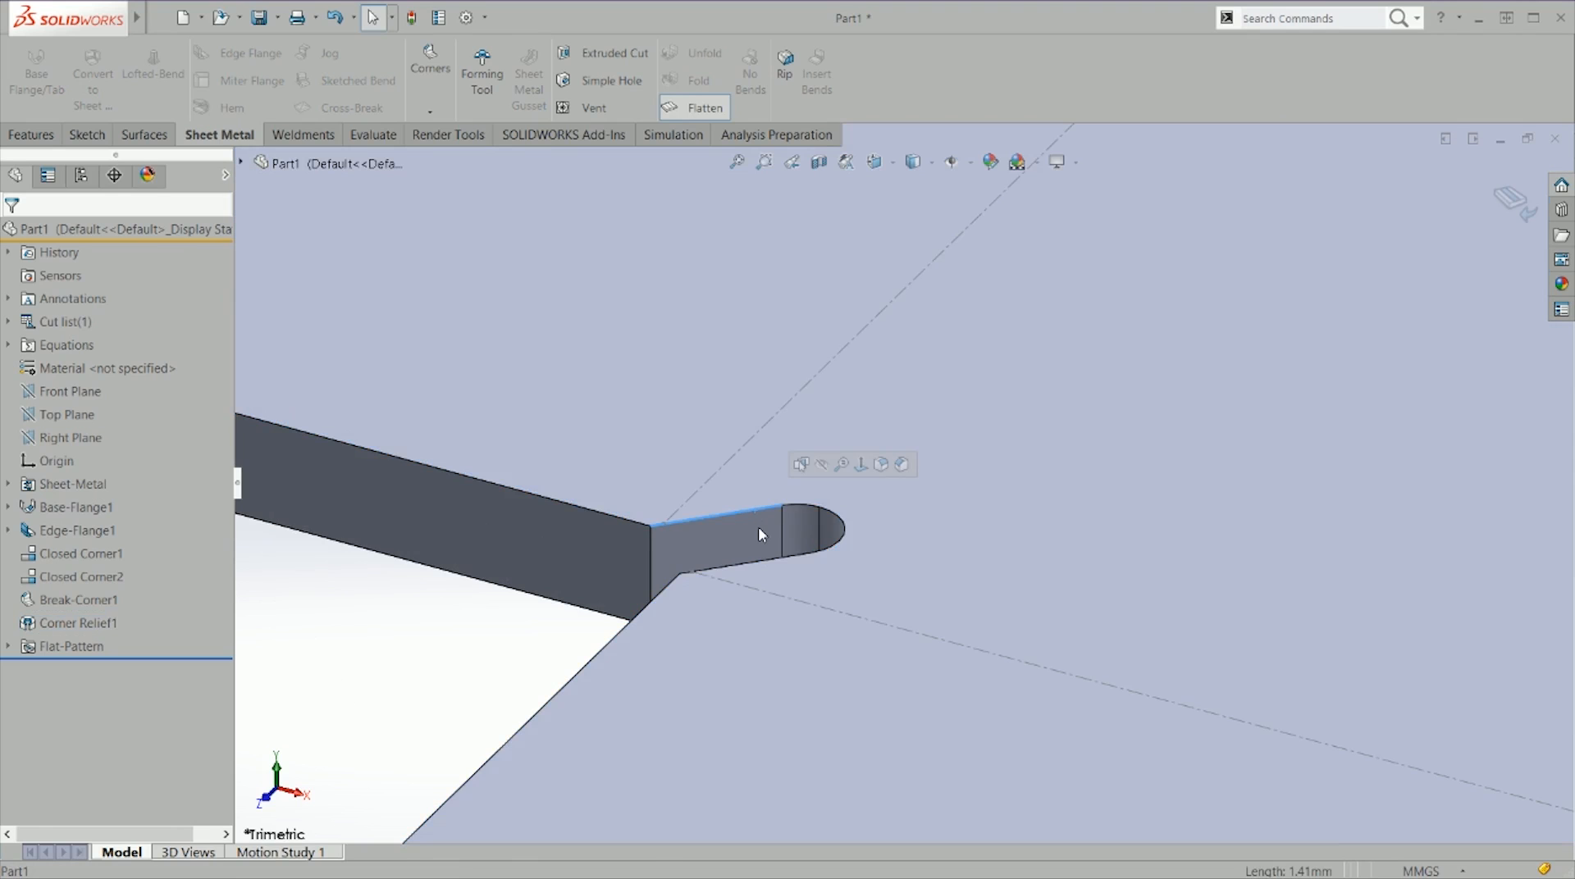
Step: Review the slot length and width in the Corner Relief definition and check the radius of the relief's rounded end face
{"action": "right_click", "coordinate": [48, 656]}
{"action": "right_click", "coordinate": [33, 623]}
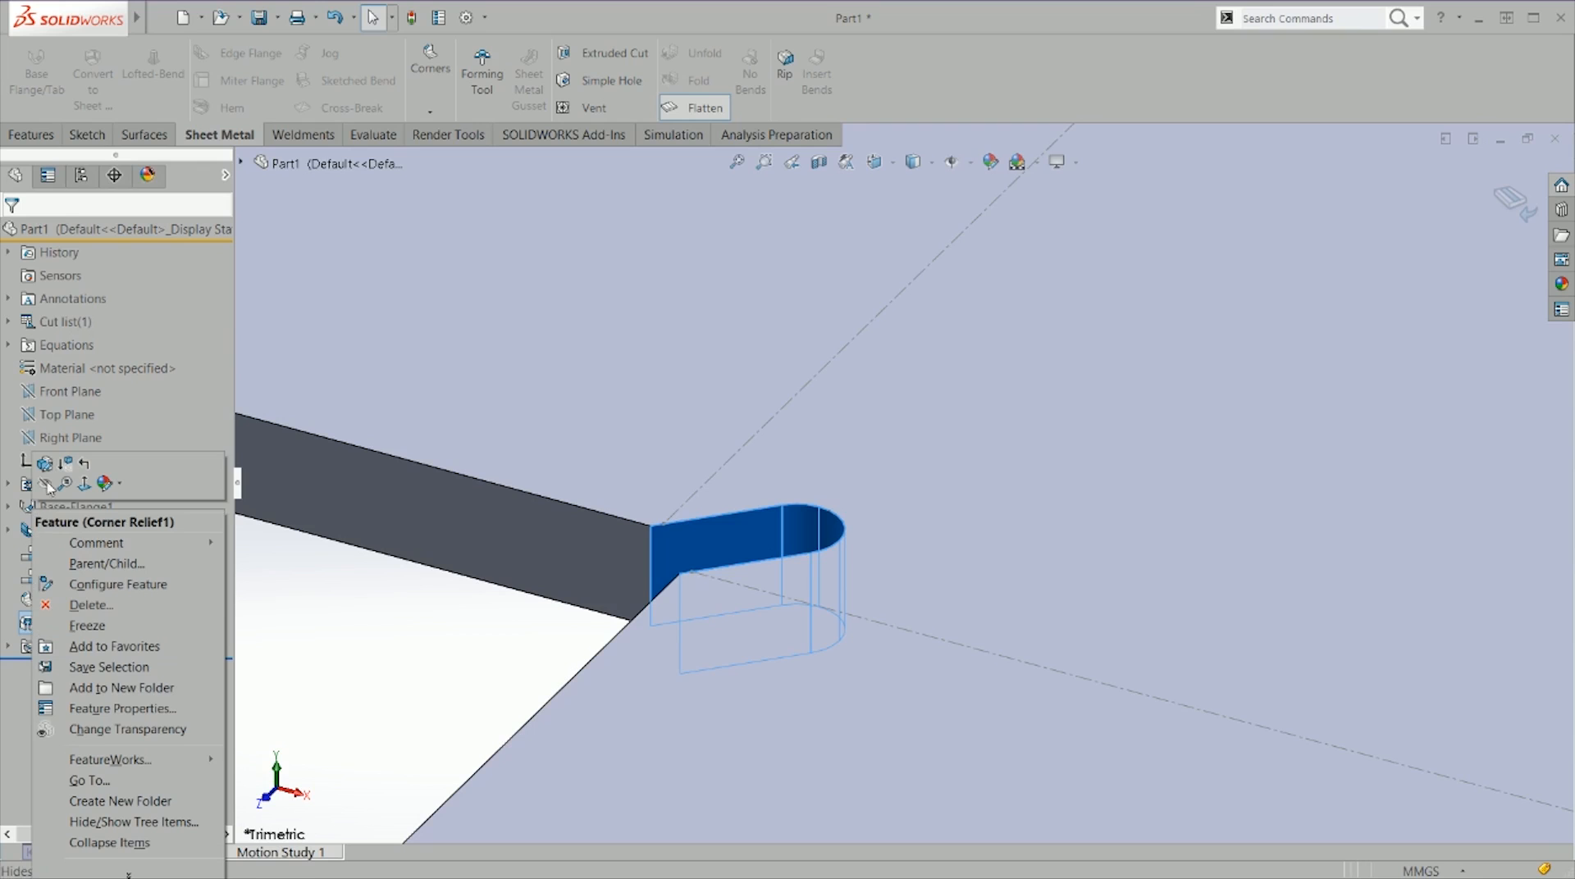
{"action": "left_click", "coordinate": [48, 487]}
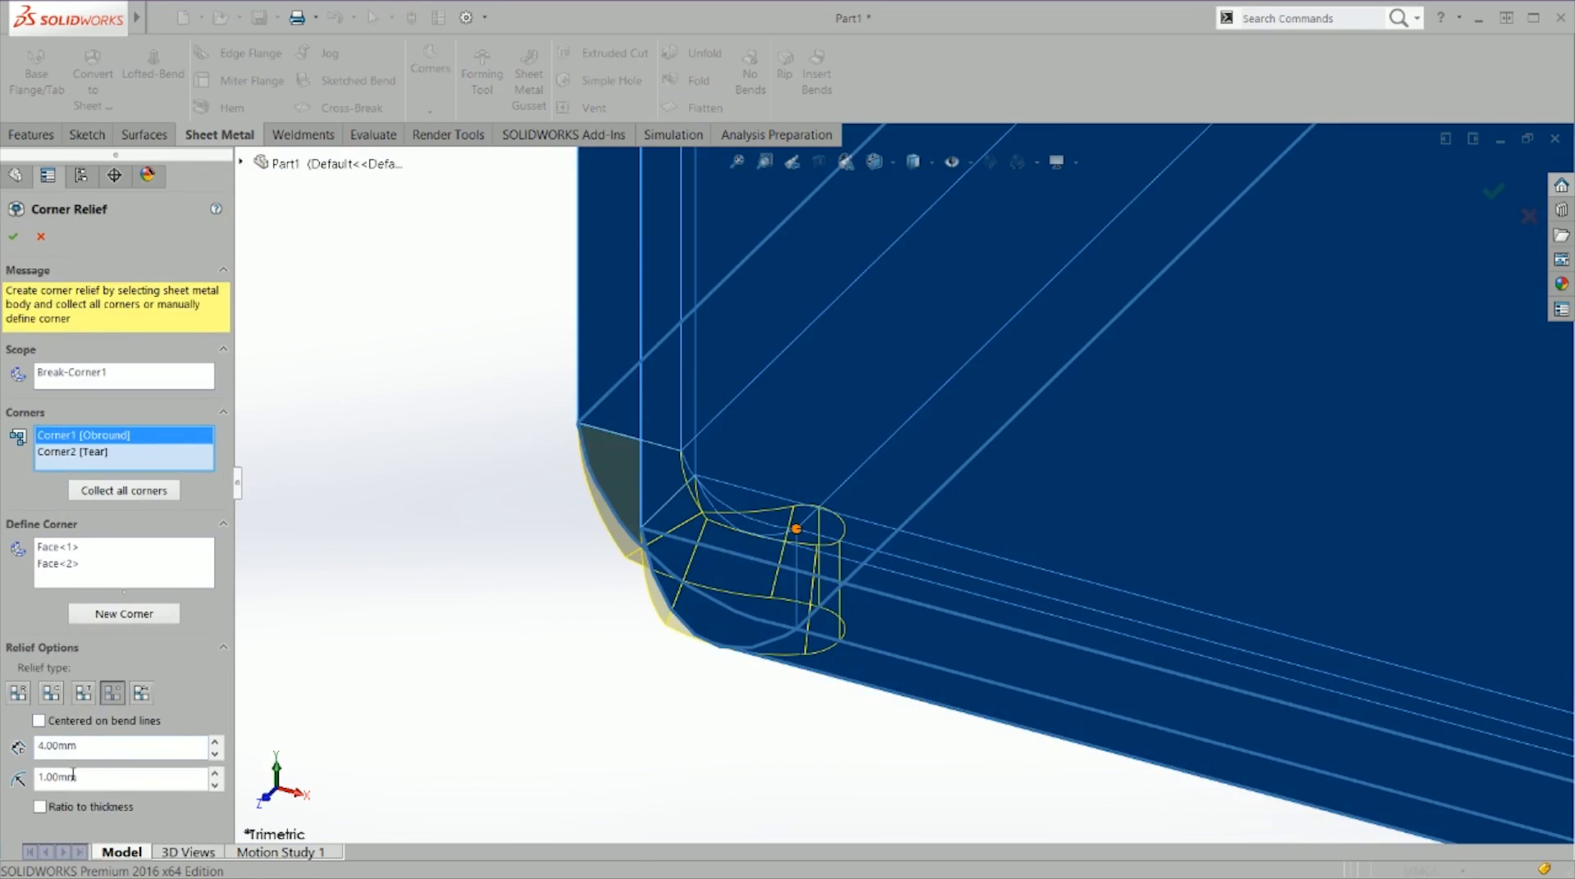
{"action": "left_click", "coordinate": [13, 236]}
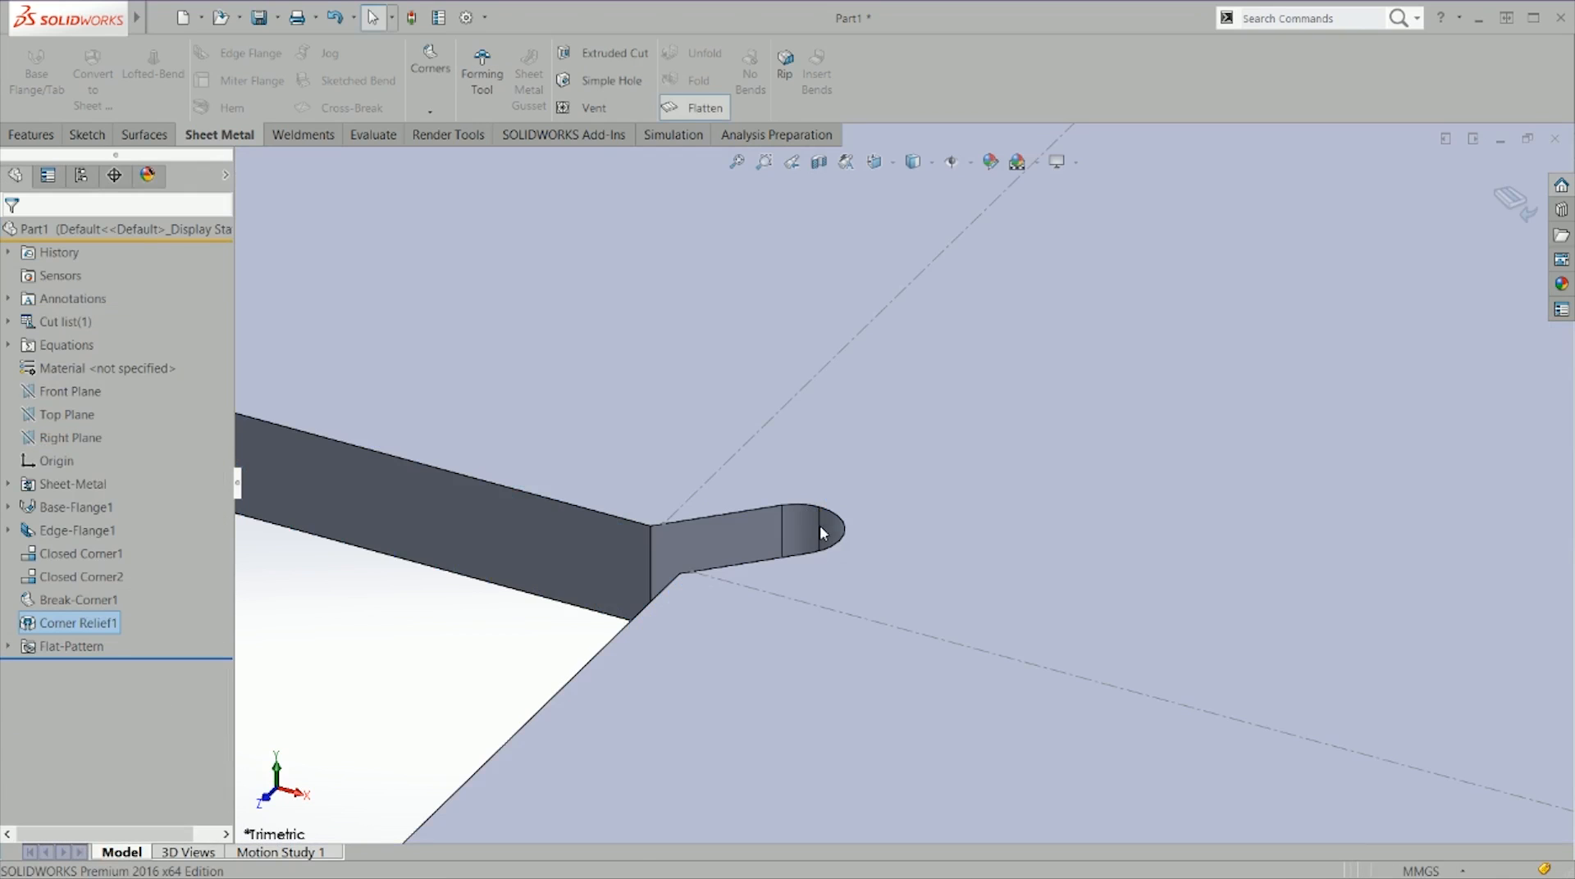
{"action": "left_click", "coordinate": [823, 533]}
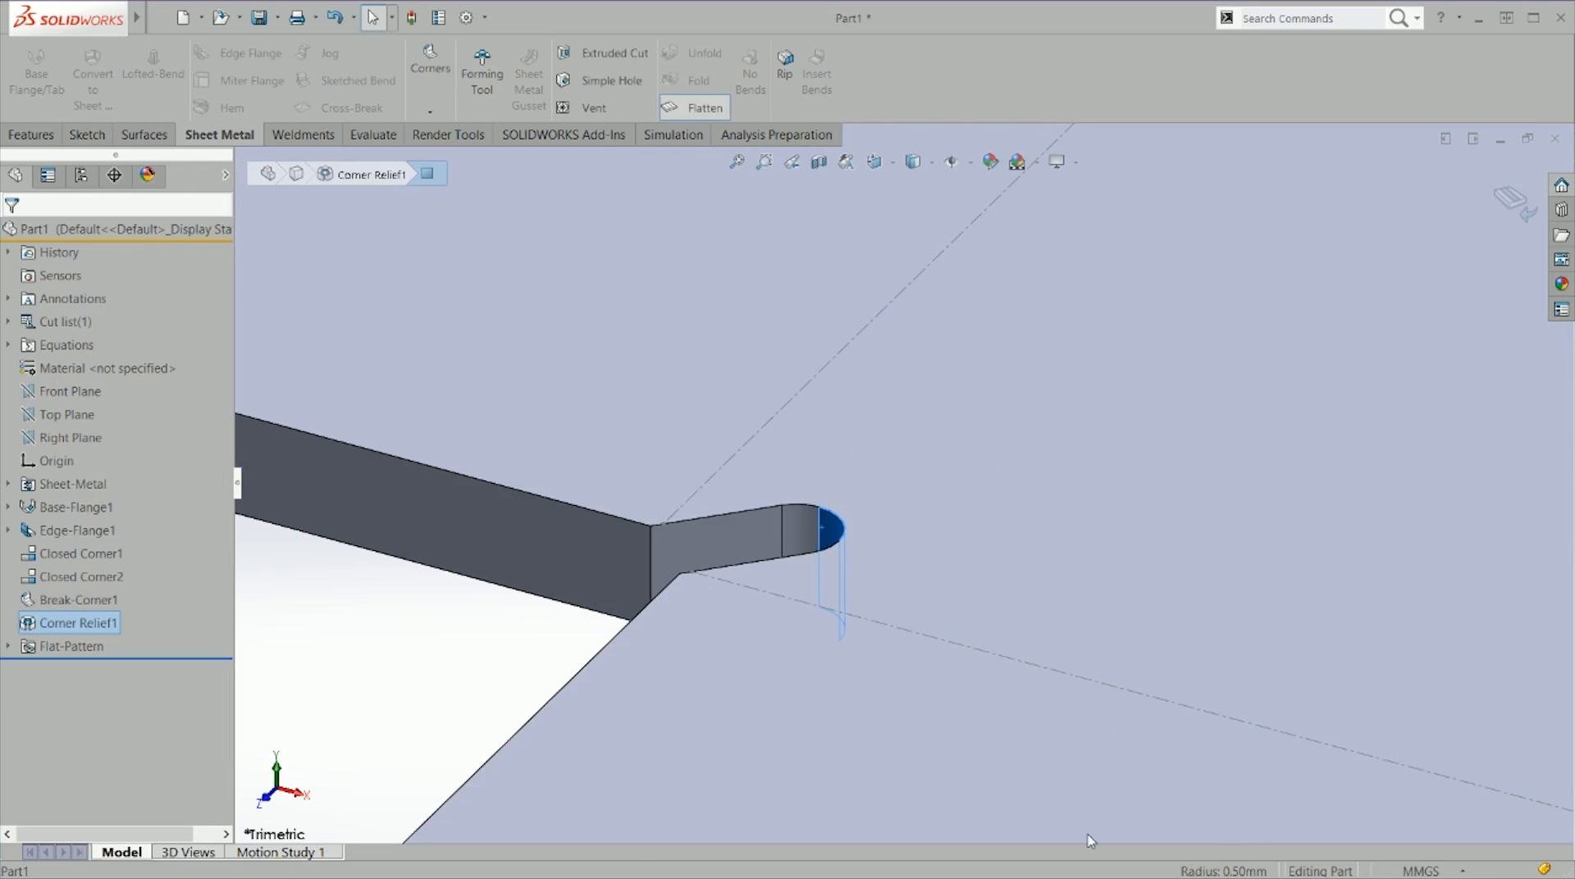
Step: View the flat pattern from the top and check the length of the relief cutout's straight edge
{"action": "key", "text": "ctrl+5"}
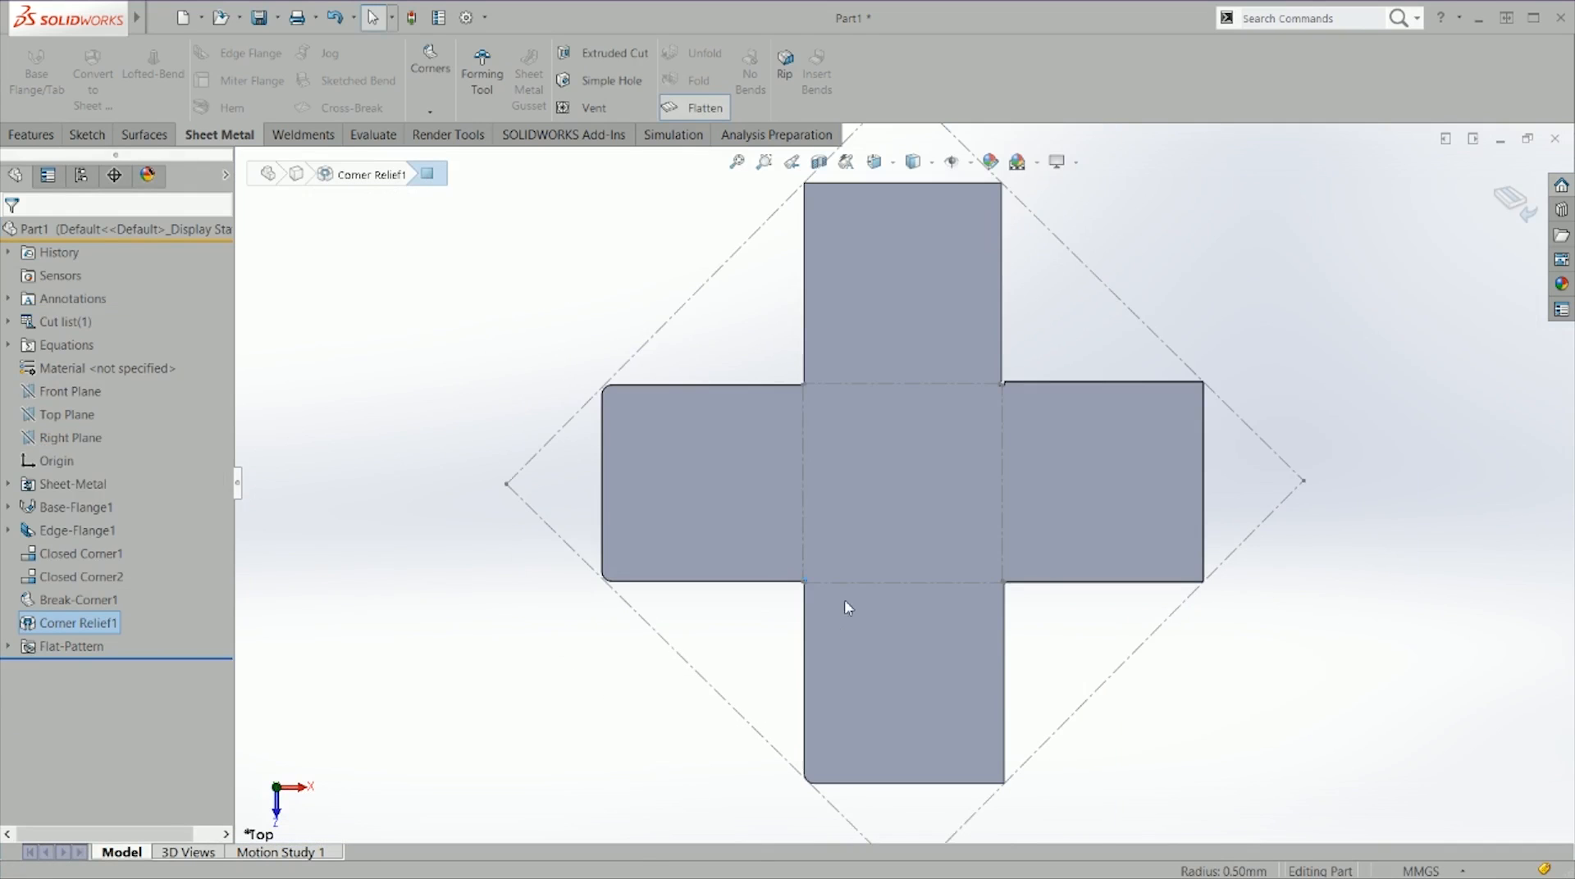
{"action": "scroll", "coordinate": [846, 608], "scroll_direction": "down", "scroll_amount": 10}
{"action": "left_click", "coordinate": [769, 469]}
{"action": "scroll", "coordinate": [769, 470], "scroll_direction": "down", "scroll_amount": 3}
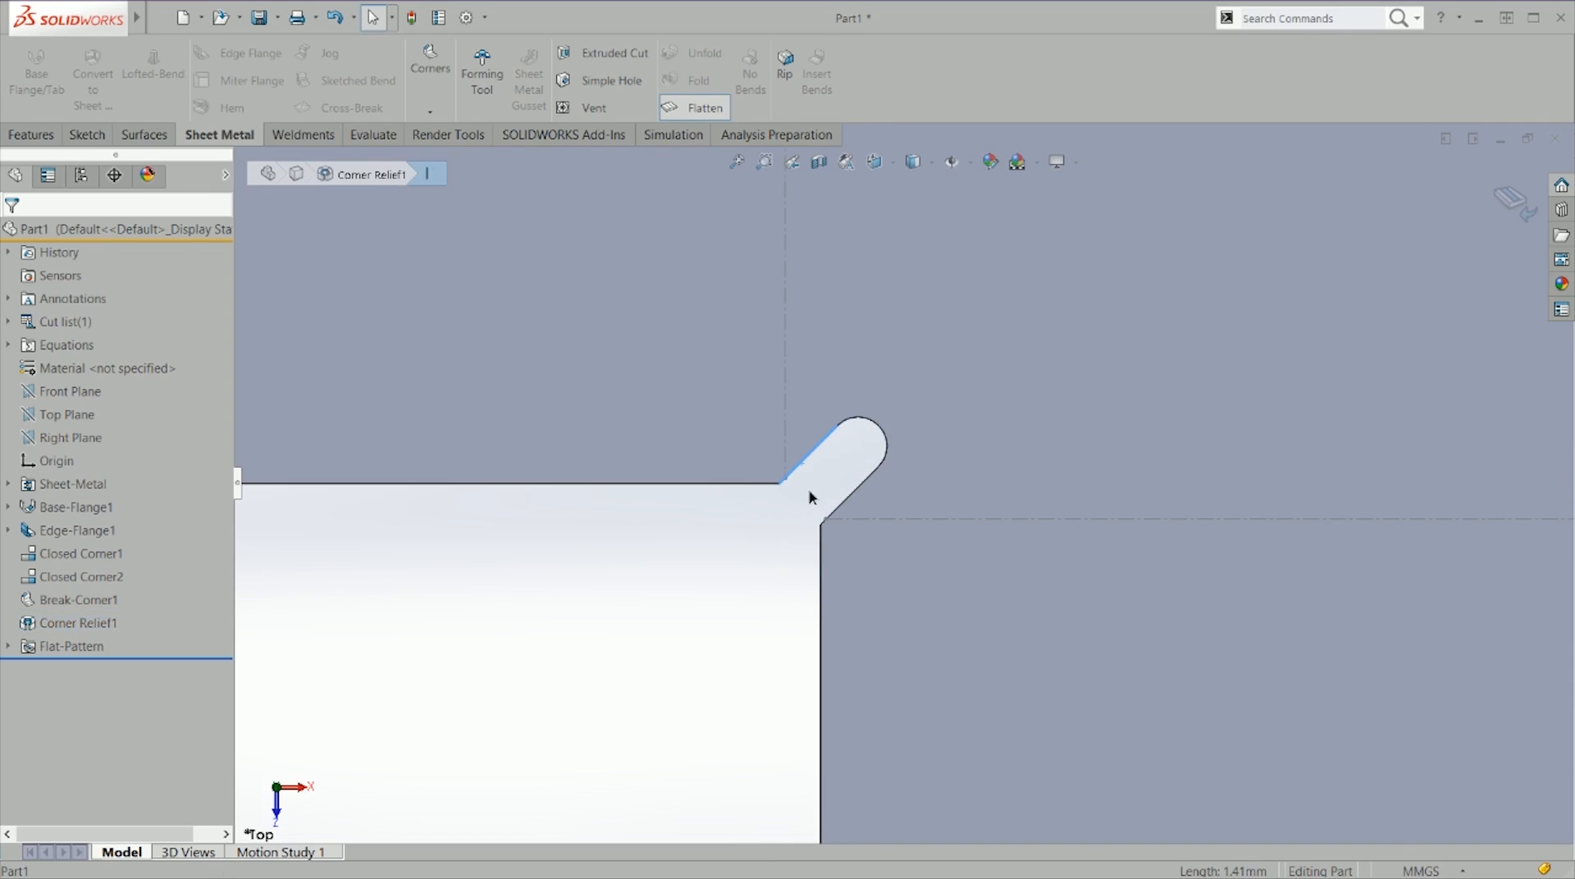
{"action": "key", "text": "Escape"}
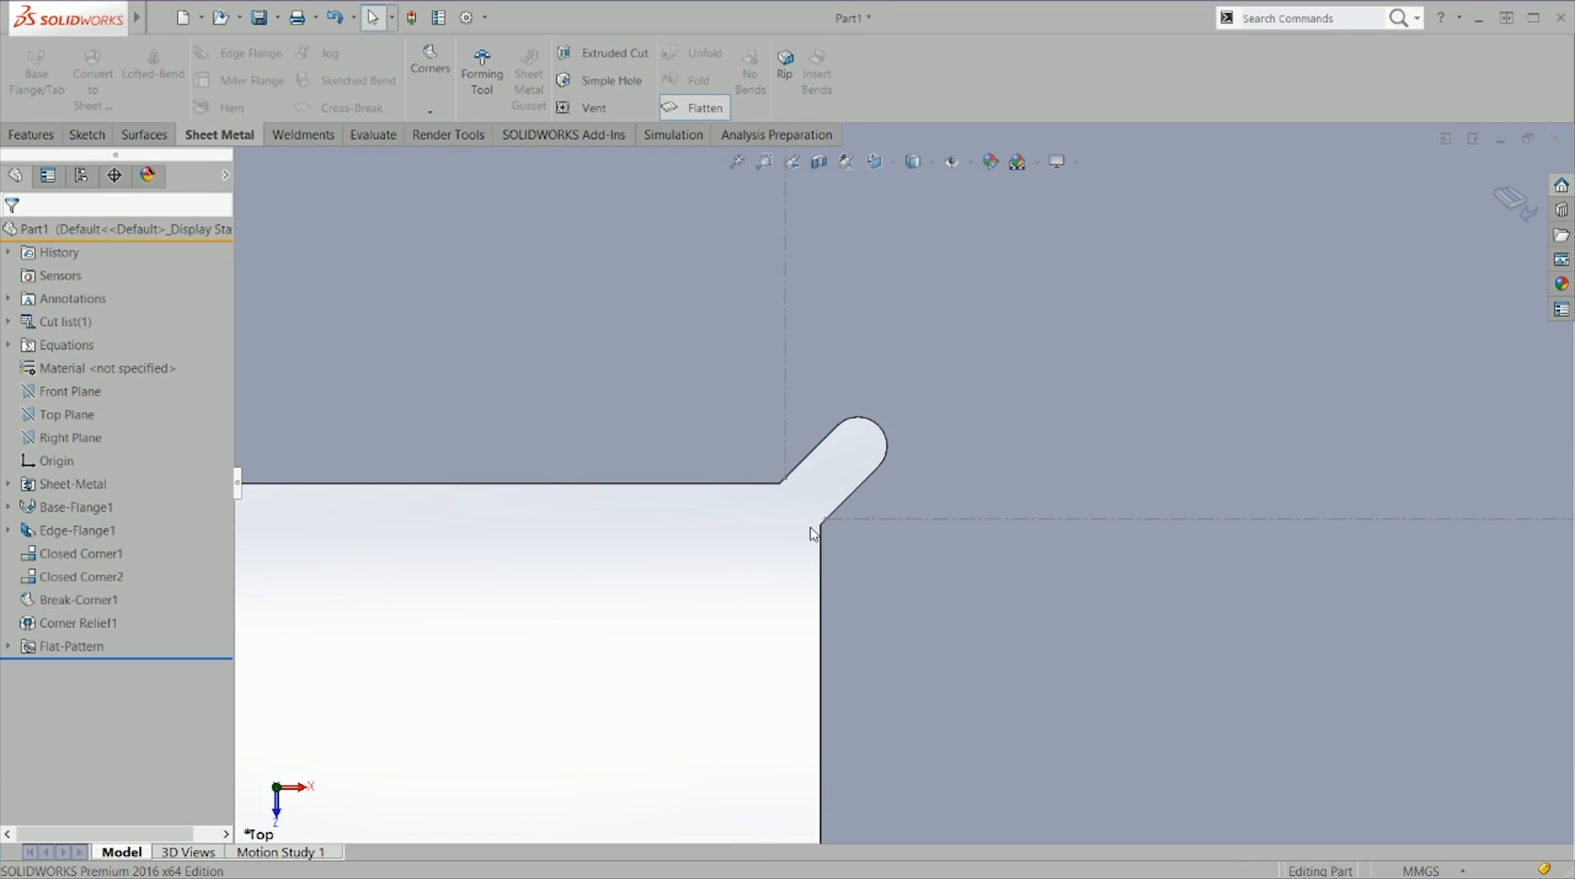
Step: Sketch a straight slot 4 mm long and about 0.73 mm wide on the flat pattern face beside the relief cutout
{"action": "left_click", "coordinate": [880, 435]}
{"action": "left_click", "coordinate": [919, 448]}
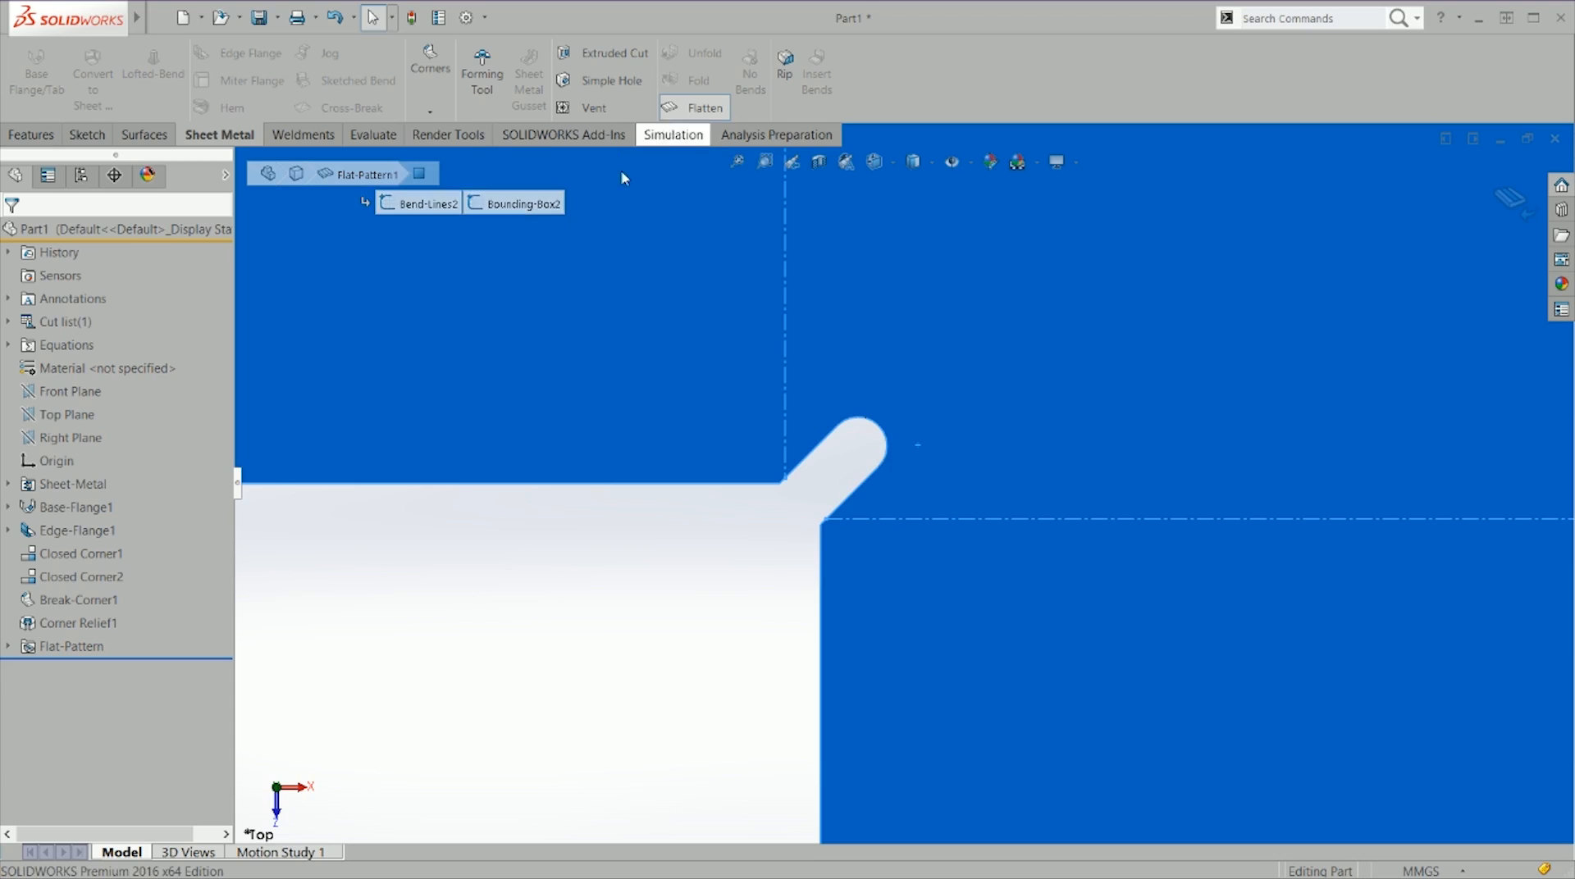
{"action": "right_click_drag", "start_coordinate": [566, 521], "coordinate": [531, 568]}
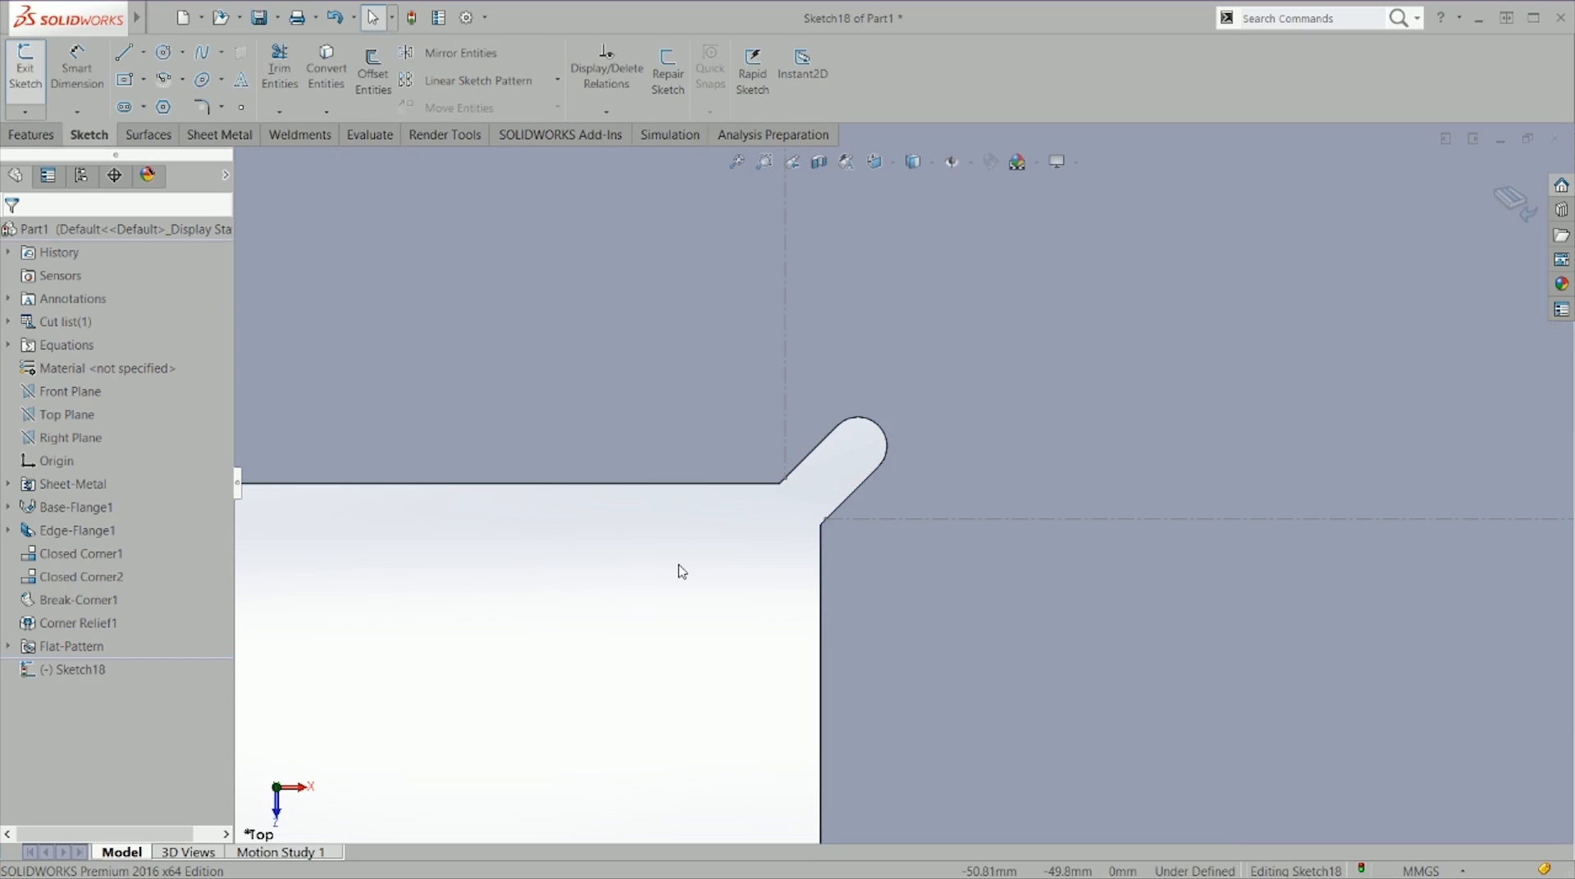
{"action": "left_click", "coordinate": [124, 106]}
{"action": "left_click", "coordinate": [572, 365]}
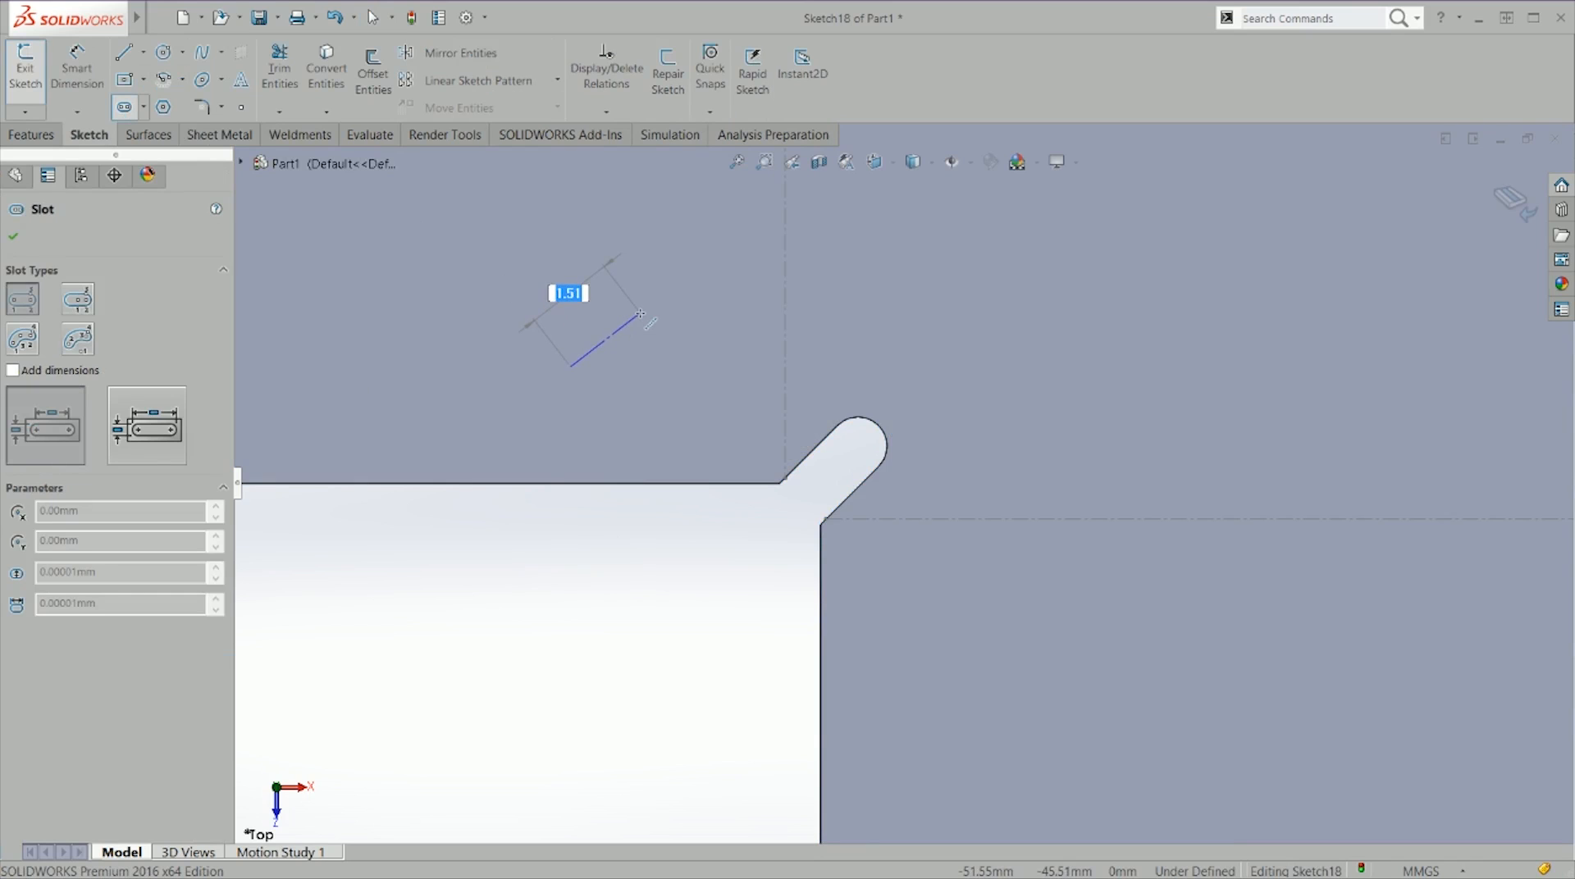
{"action": "key", "text": "Return"}
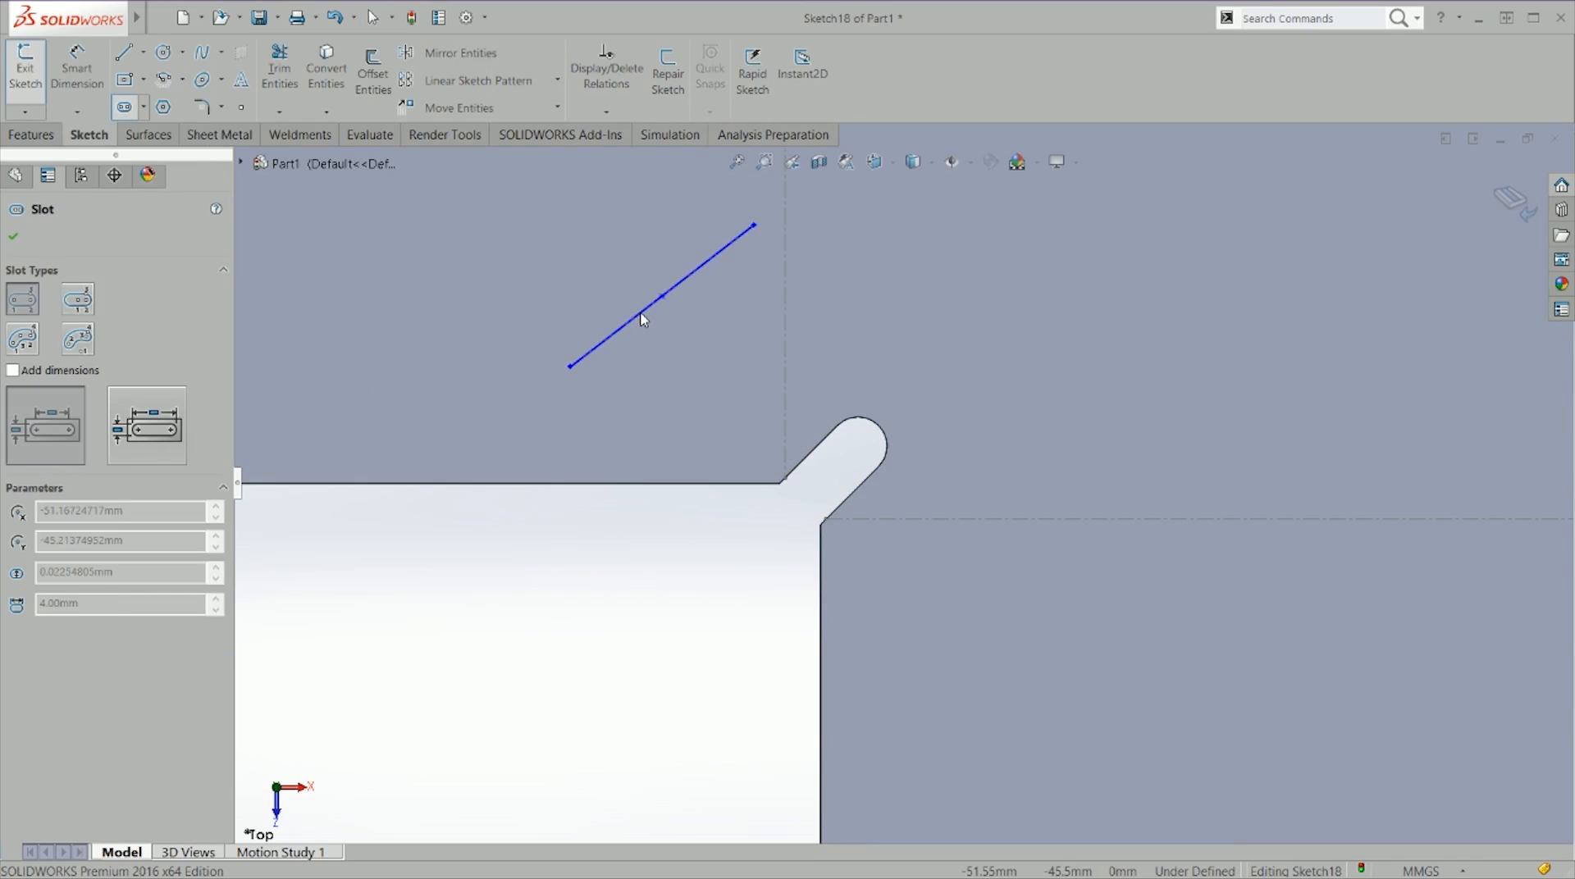
{"action": "left_click", "coordinate": [652, 333]}
{"action": "key", "text": "Escape"}
Step: Dimension the slot with a 0.5 mm end radius and a 4 mm center-to-center length
{"action": "right_click_drag", "start_coordinate": [690, 524], "coordinate": [669, 435]}
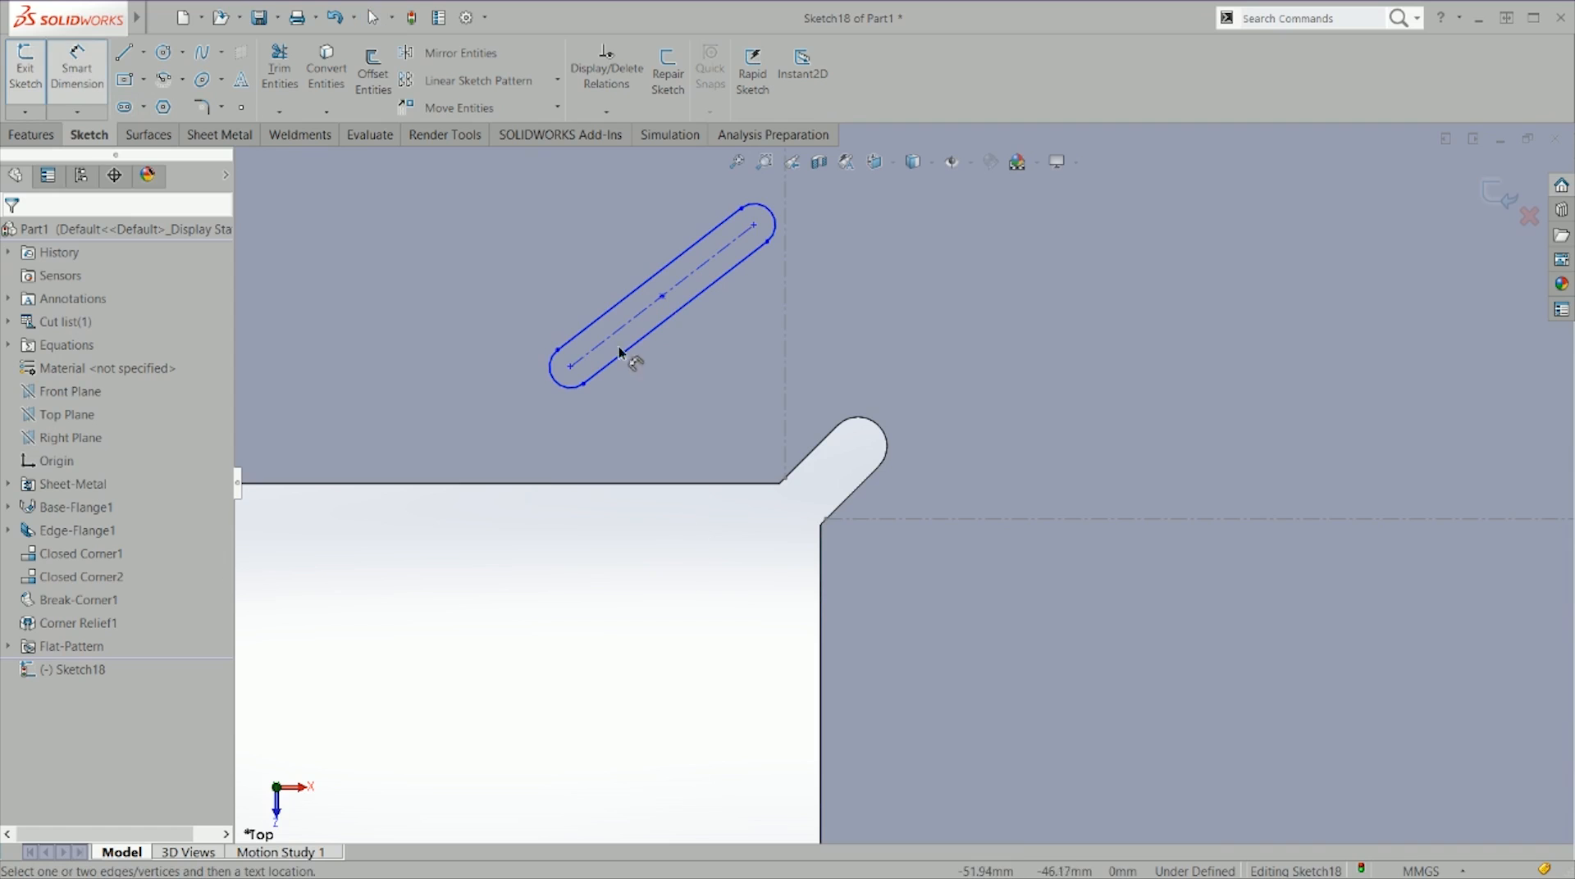
{"action": "left_click", "coordinate": [777, 222]}
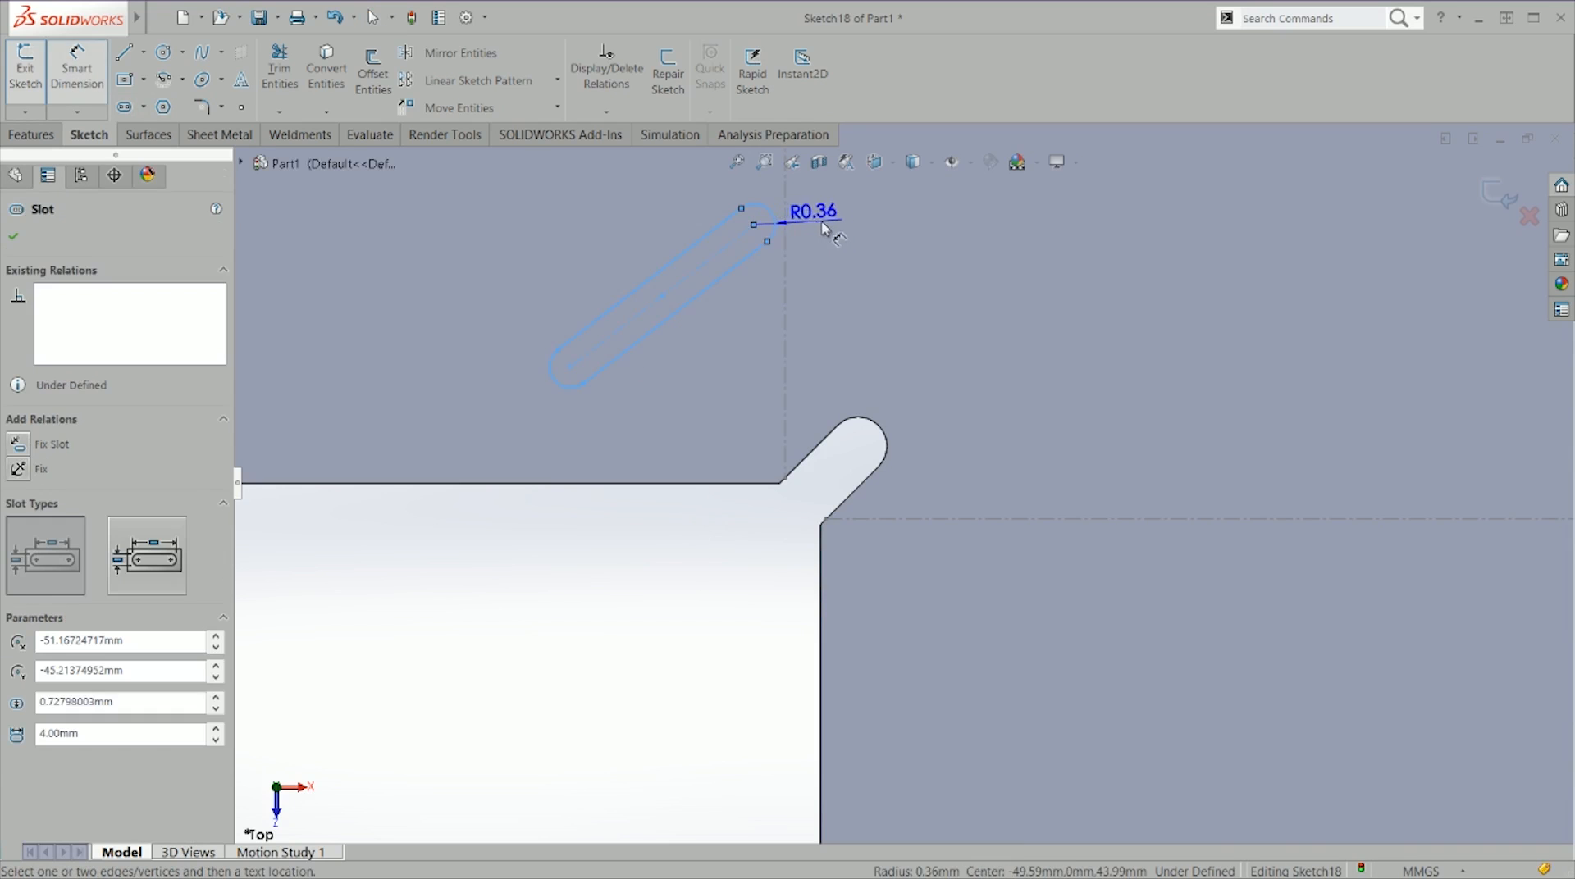
{"action": "left_click", "coordinate": [831, 220]}
{"action": "type", "text": "0.5"}
{"action": "key", "text": "Return"}
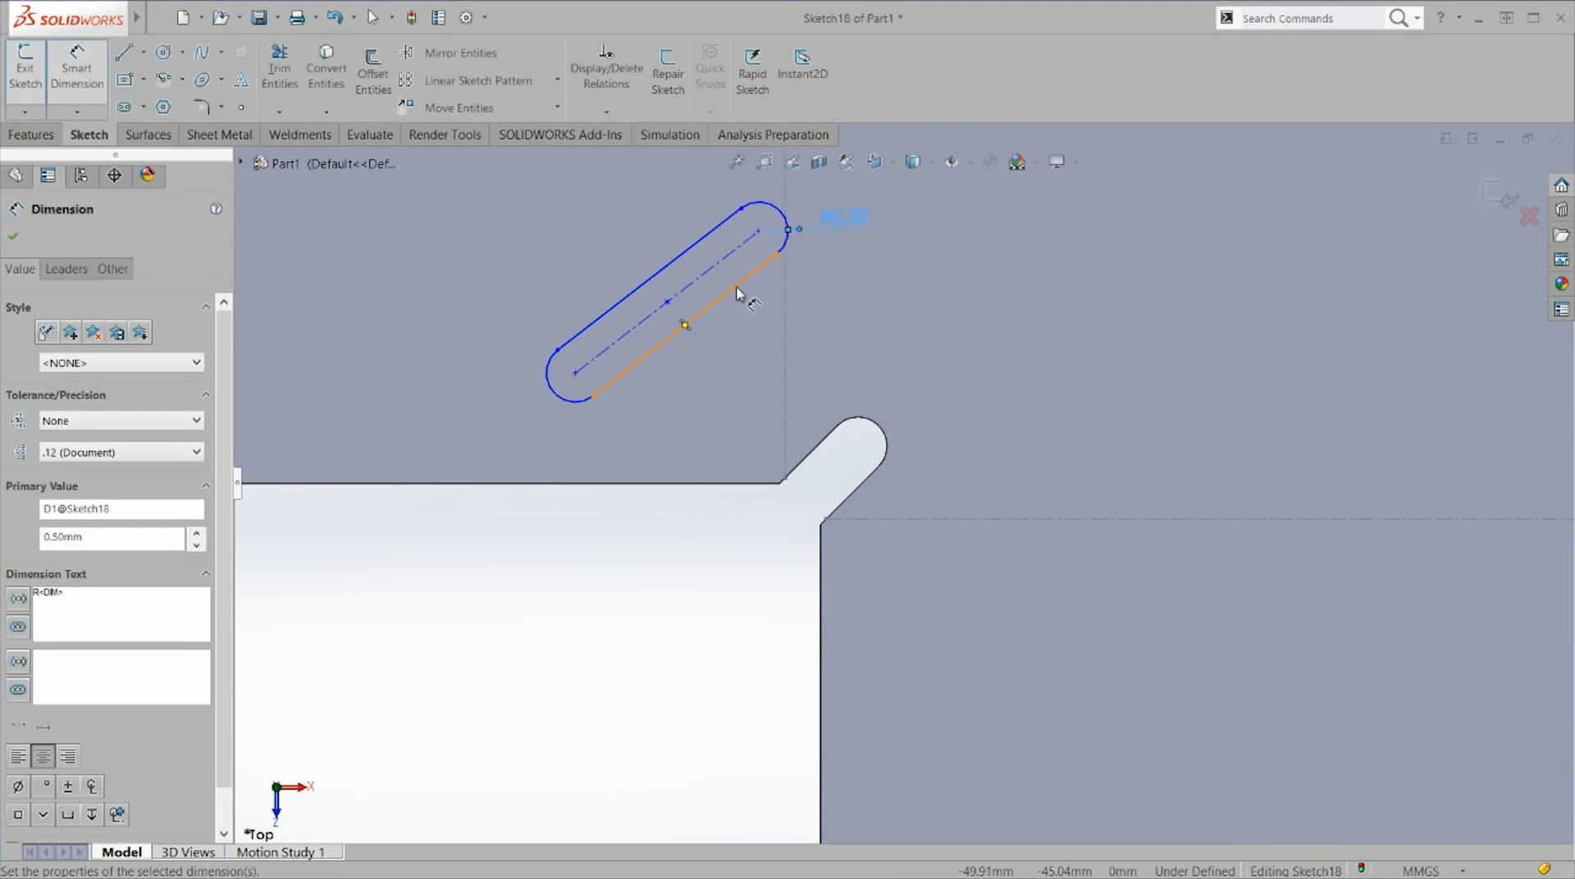
{"action": "left_click", "coordinate": [676, 294]}
{"action": "left_click", "coordinate": [625, 239]}
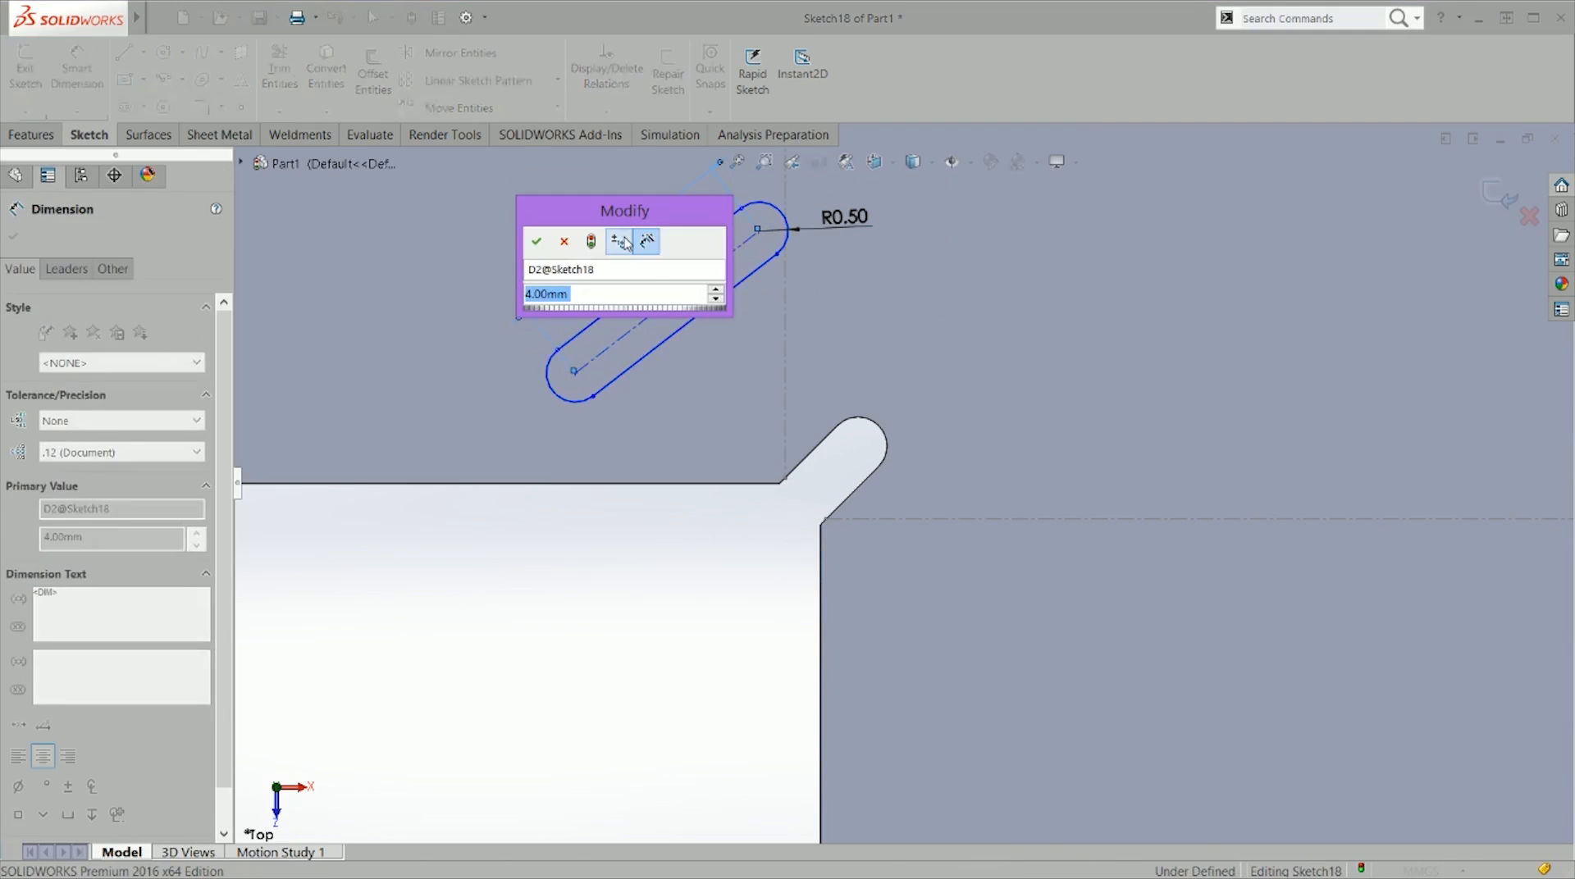
{"action": "key", "text": "Return"}
{"action": "key", "text": "Escape"}
Step: Move the slot's upper end center onto the center of the relief cutout's end arc
{"action": "left_click_drag", "start_coordinate": [760, 240], "coordinate": [859, 447]}
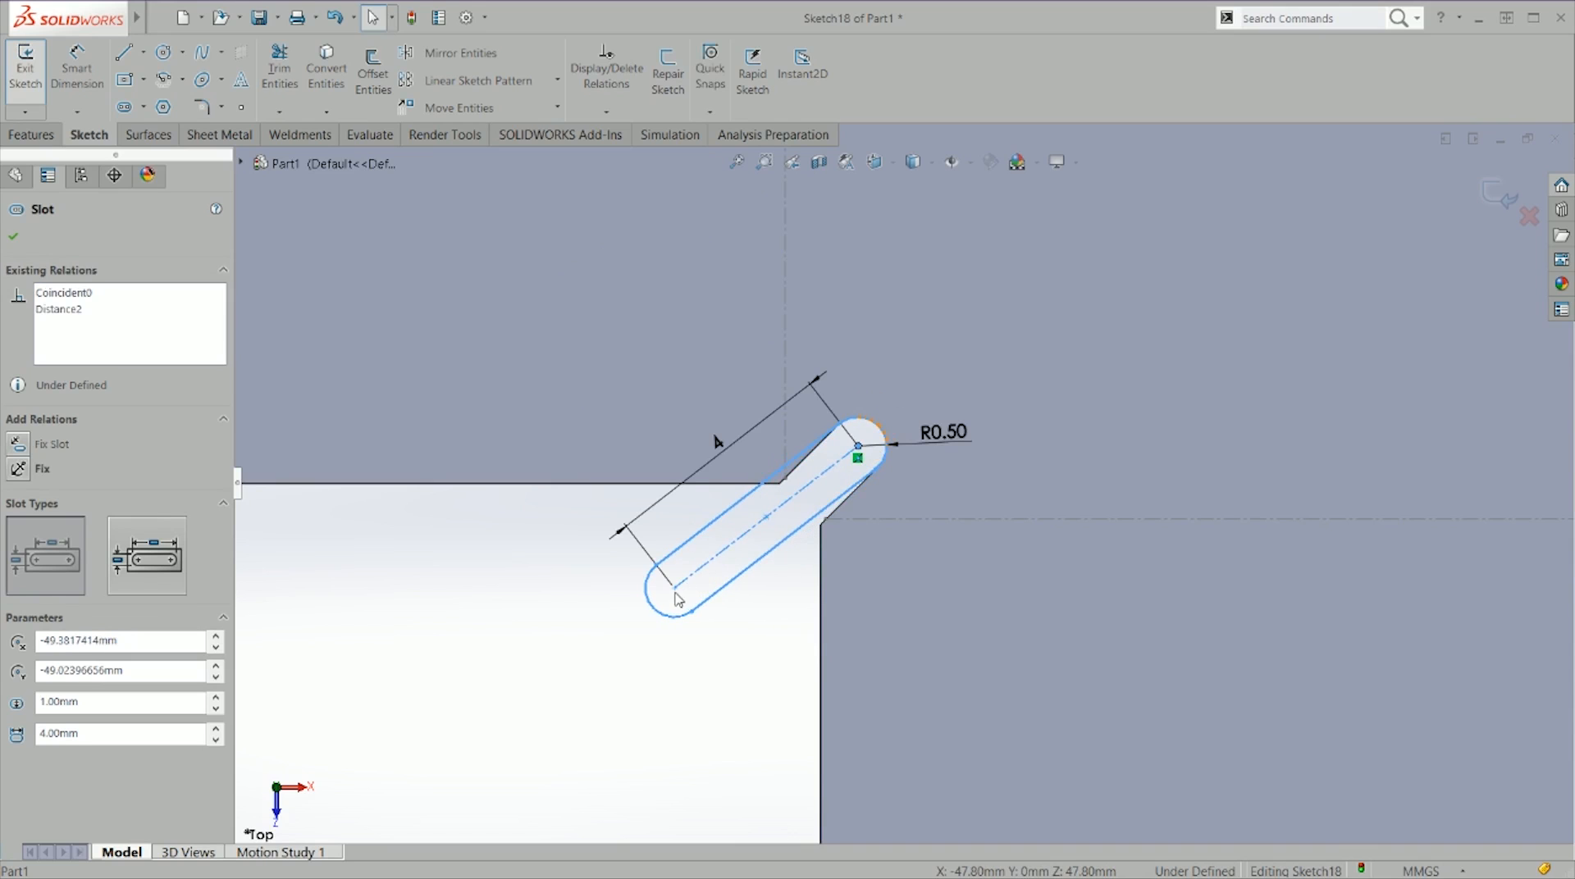
{"action": "left_click", "coordinate": [775, 604]}
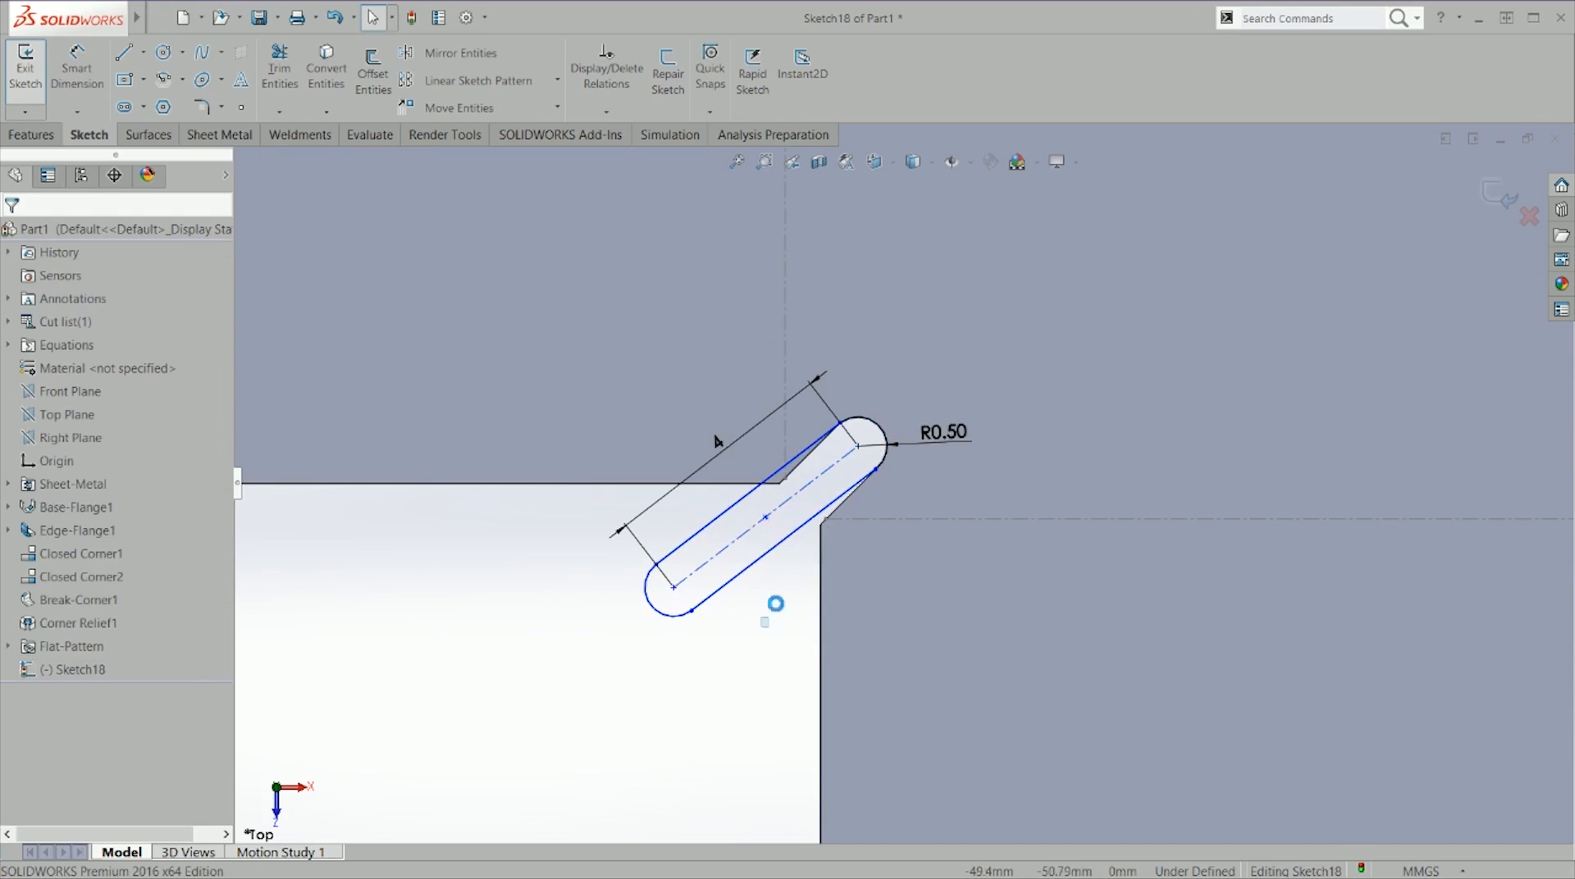
Step: Try to make the slot's lower line collinear with the adjacent relief edge, and undo the relation
{"action": "left_click", "coordinate": [844, 494]}
{"action": "left_click", "coordinate": [836, 511], "text": "ctrl"}
{"action": "left_click", "coordinate": [808, 558]}
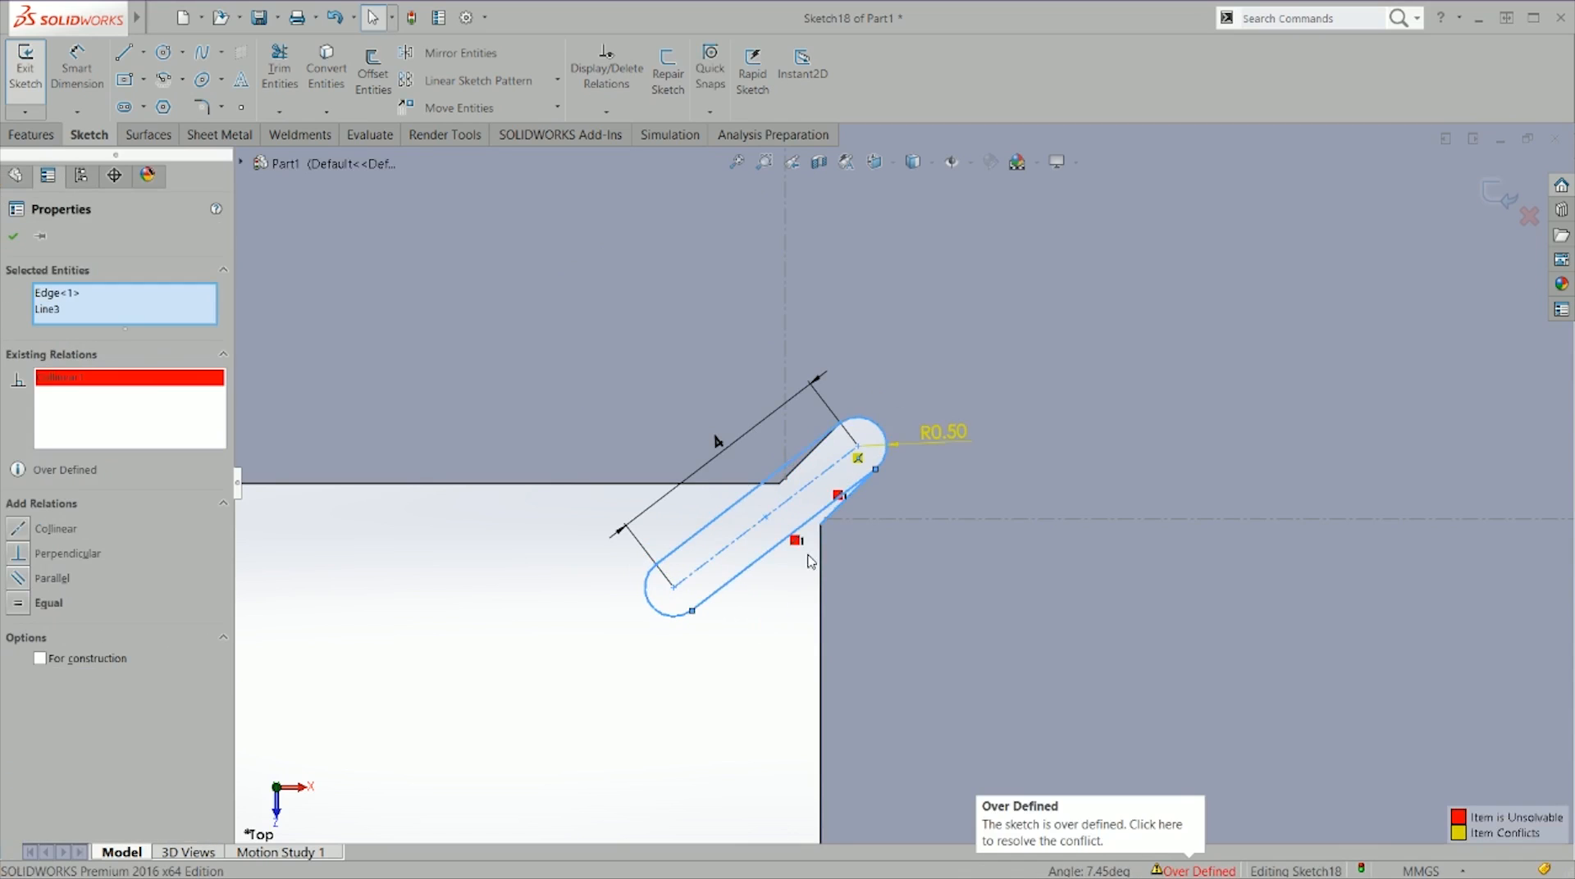
{"action": "left_click", "coordinate": [782, 604]}
{"action": "key", "text": "ctrl+z"}
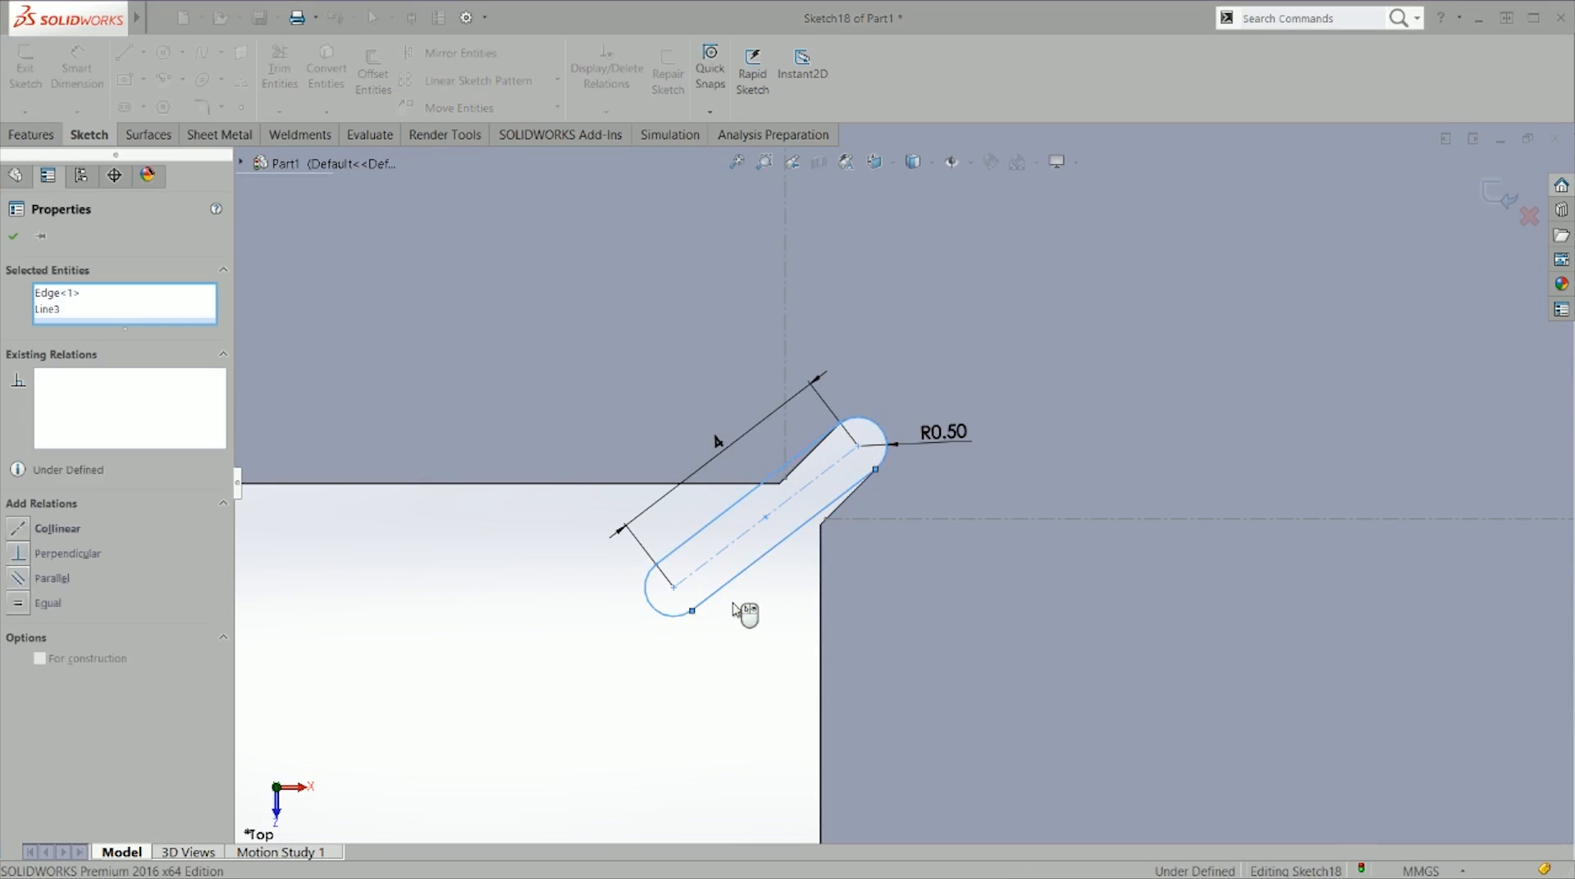
Step: Swing the slot's free end around so that its sides line up with the straight edges of the relief cutout
{"action": "left_click", "coordinate": [762, 589]}
{"action": "left_click_drag", "start_coordinate": [679, 601], "coordinate": [694, 621]}
{"action": "left_click", "coordinate": [552, 653]}
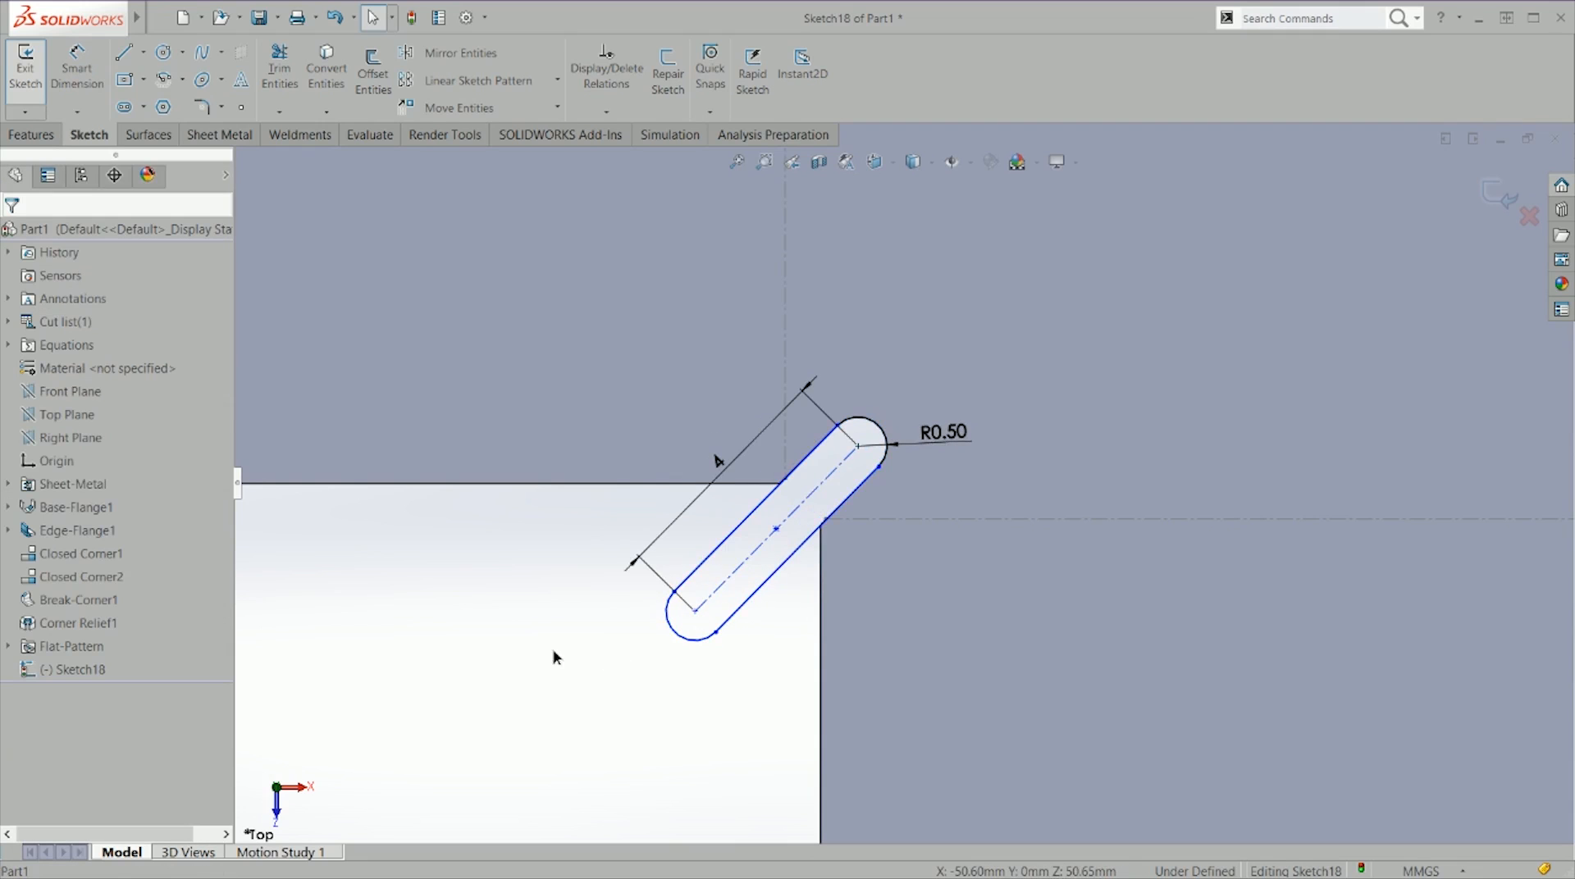
{"action": "right_click_drag", "start_coordinate": [565, 569], "coordinate": [653, 664]}
{"action": "key", "text": "Escape"}
{"action": "right_click_drag", "start_coordinate": [585, 571], "coordinate": [456, 676]}
{"action": "key", "text": "Escape"}
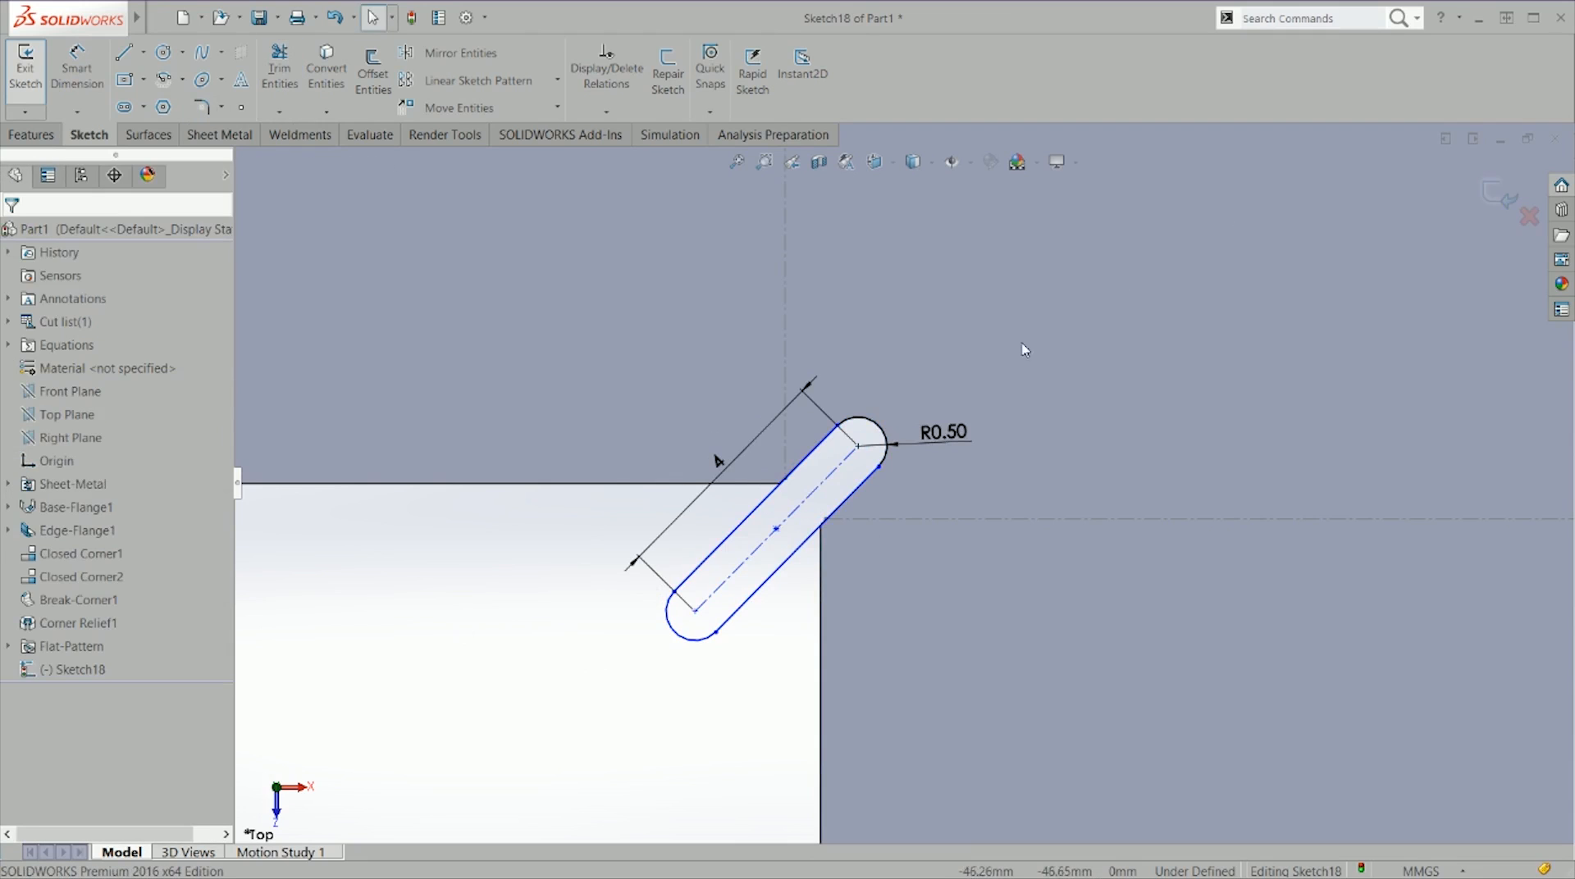
Step: Exit the sketch, return the part to its folded state, and open the corner relief feature for editing
{"action": "left_click", "coordinate": [1501, 212]}
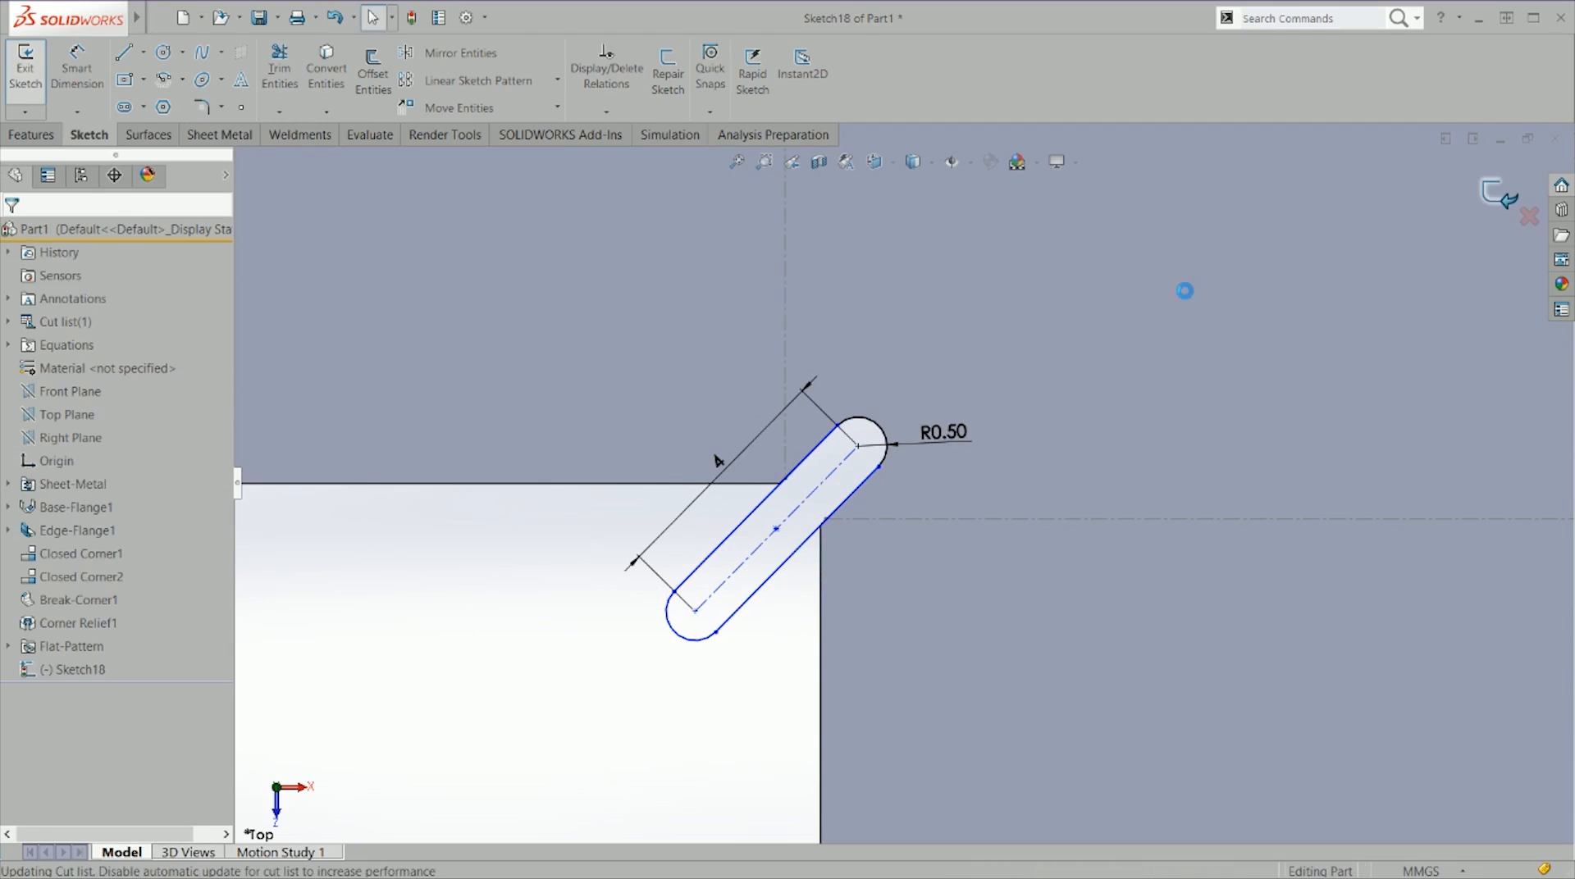
{"action": "left_click", "coordinate": [80, 646]}
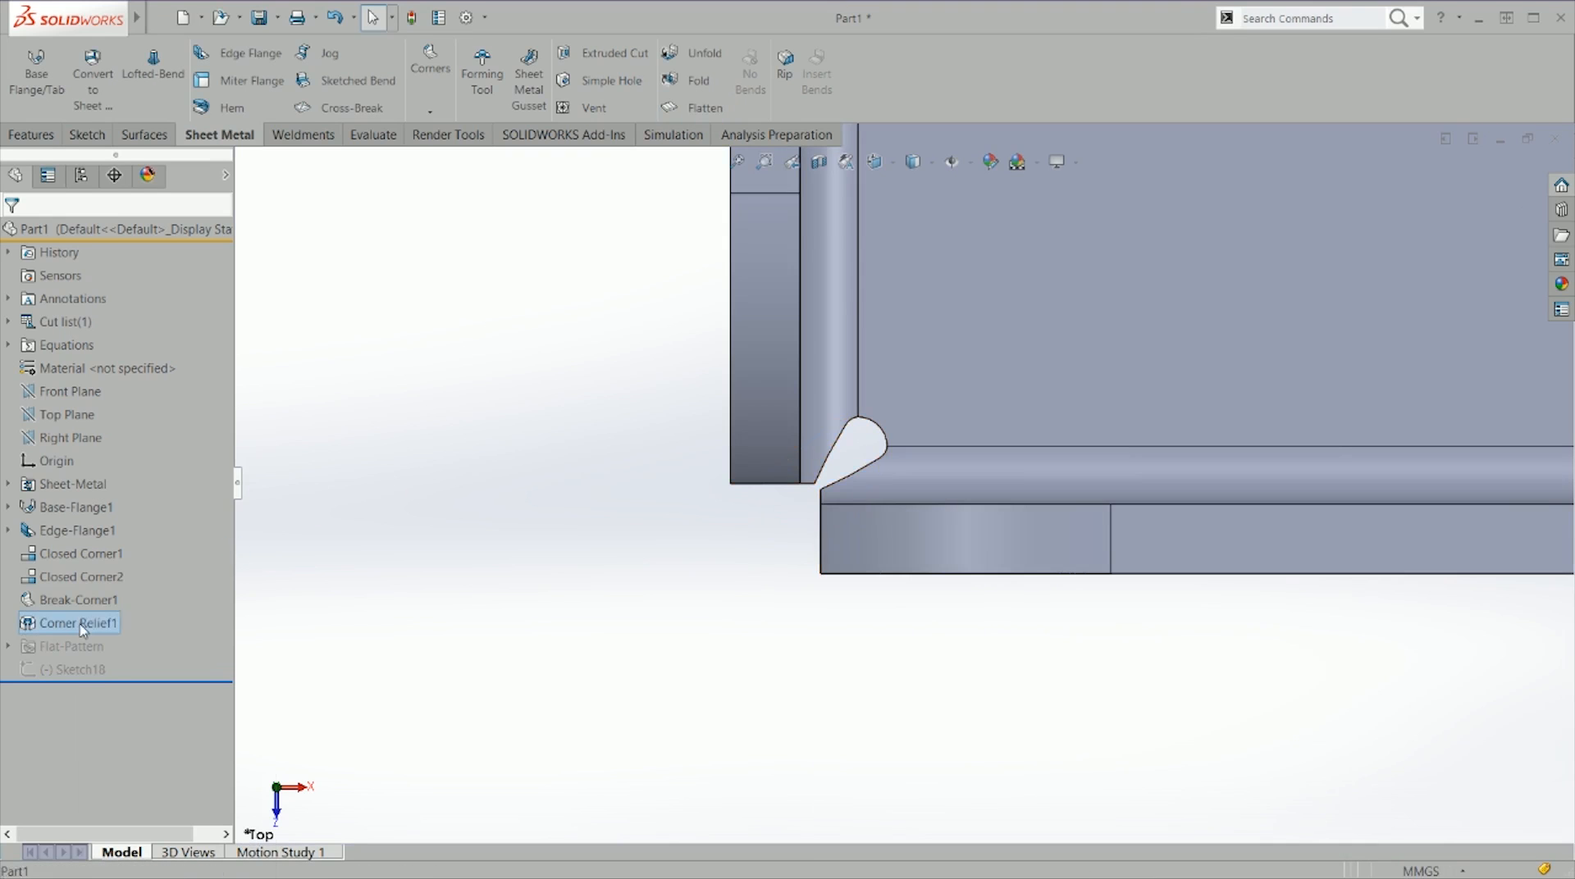
{"action": "right_click", "coordinate": [82, 627]}
{"action": "left_click", "coordinate": [94, 466]}
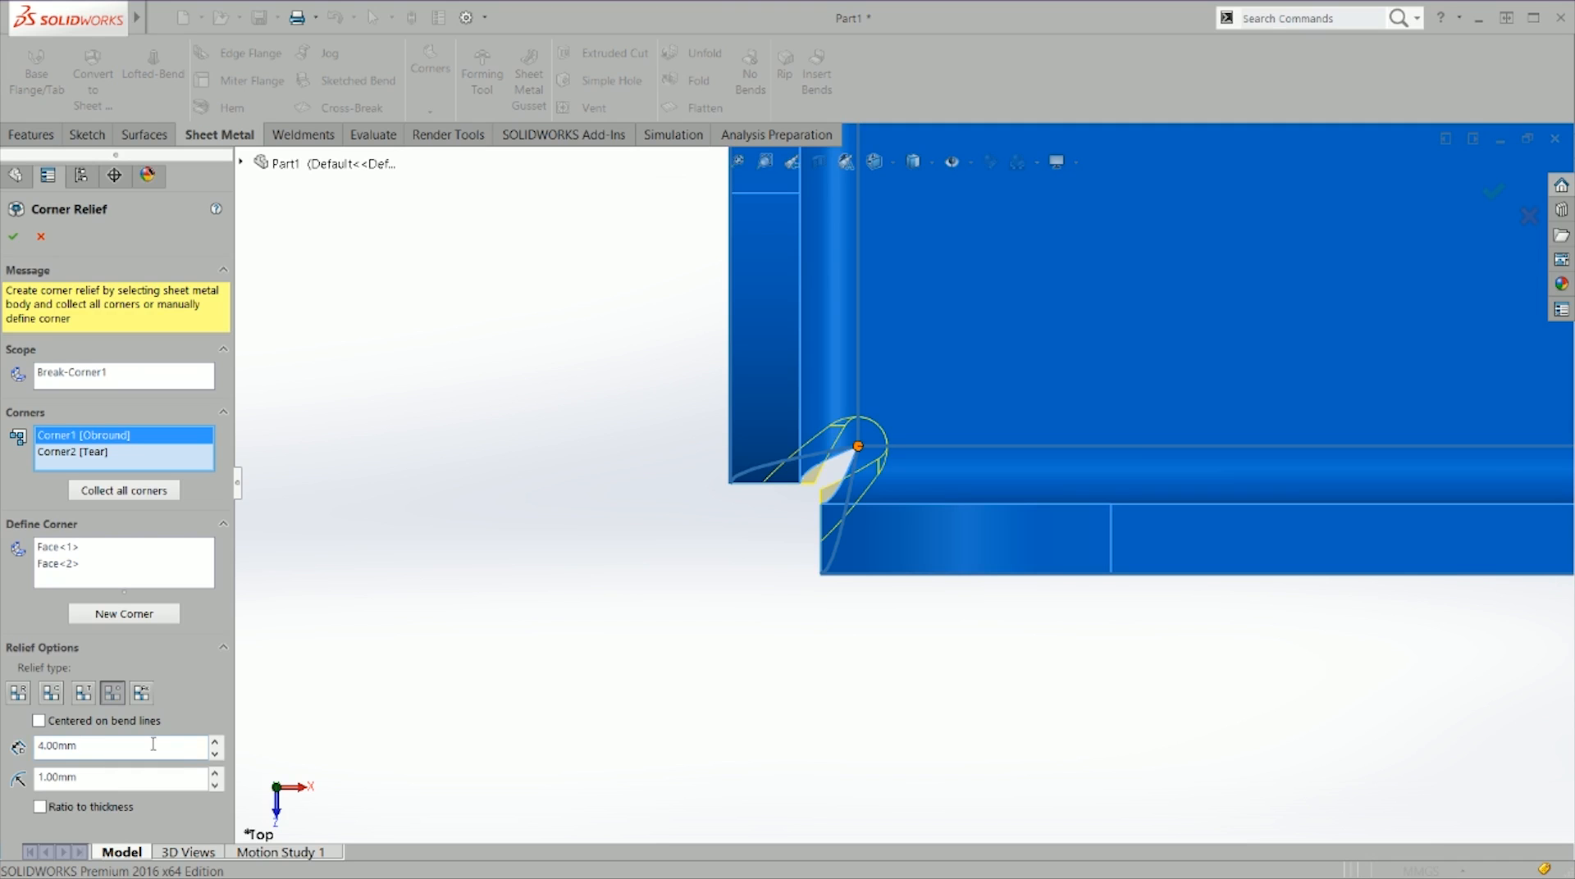
Step: Add a new corner to the corner relief, defined by the two bend faces meeting at another box corner
{"action": "middle_click_drag", "start_coordinate": [714, 723], "coordinate": [872, 373]}
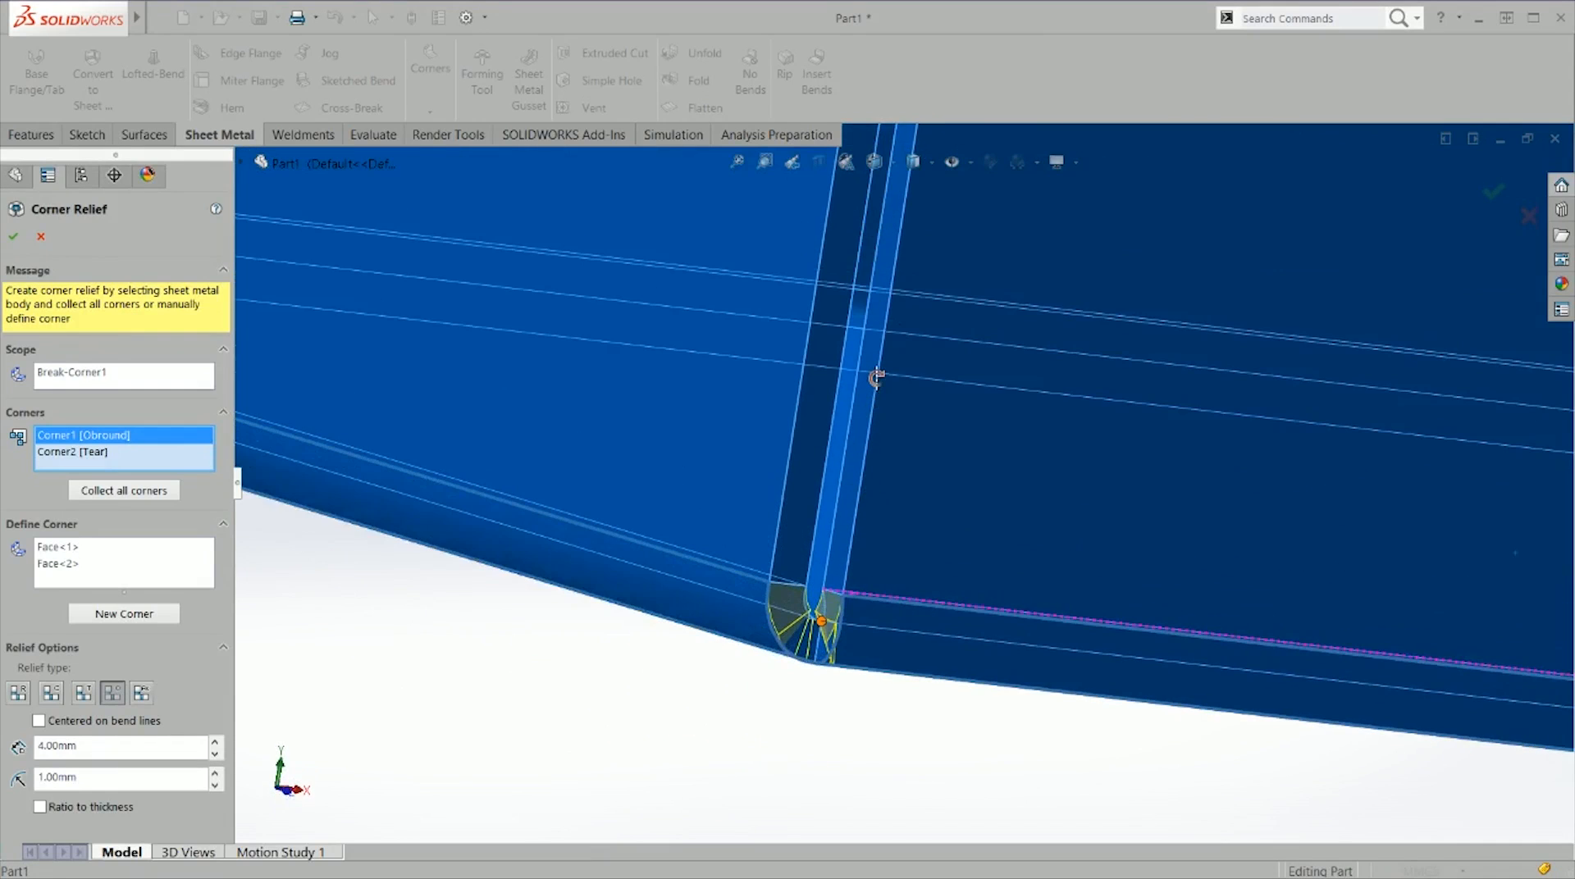
{"action": "middle_click_drag", "start_coordinate": [839, 460], "coordinate": [828, 630]}
{"action": "scroll", "coordinate": [831, 630], "scroll_direction": "up", "scroll_amount": 2}
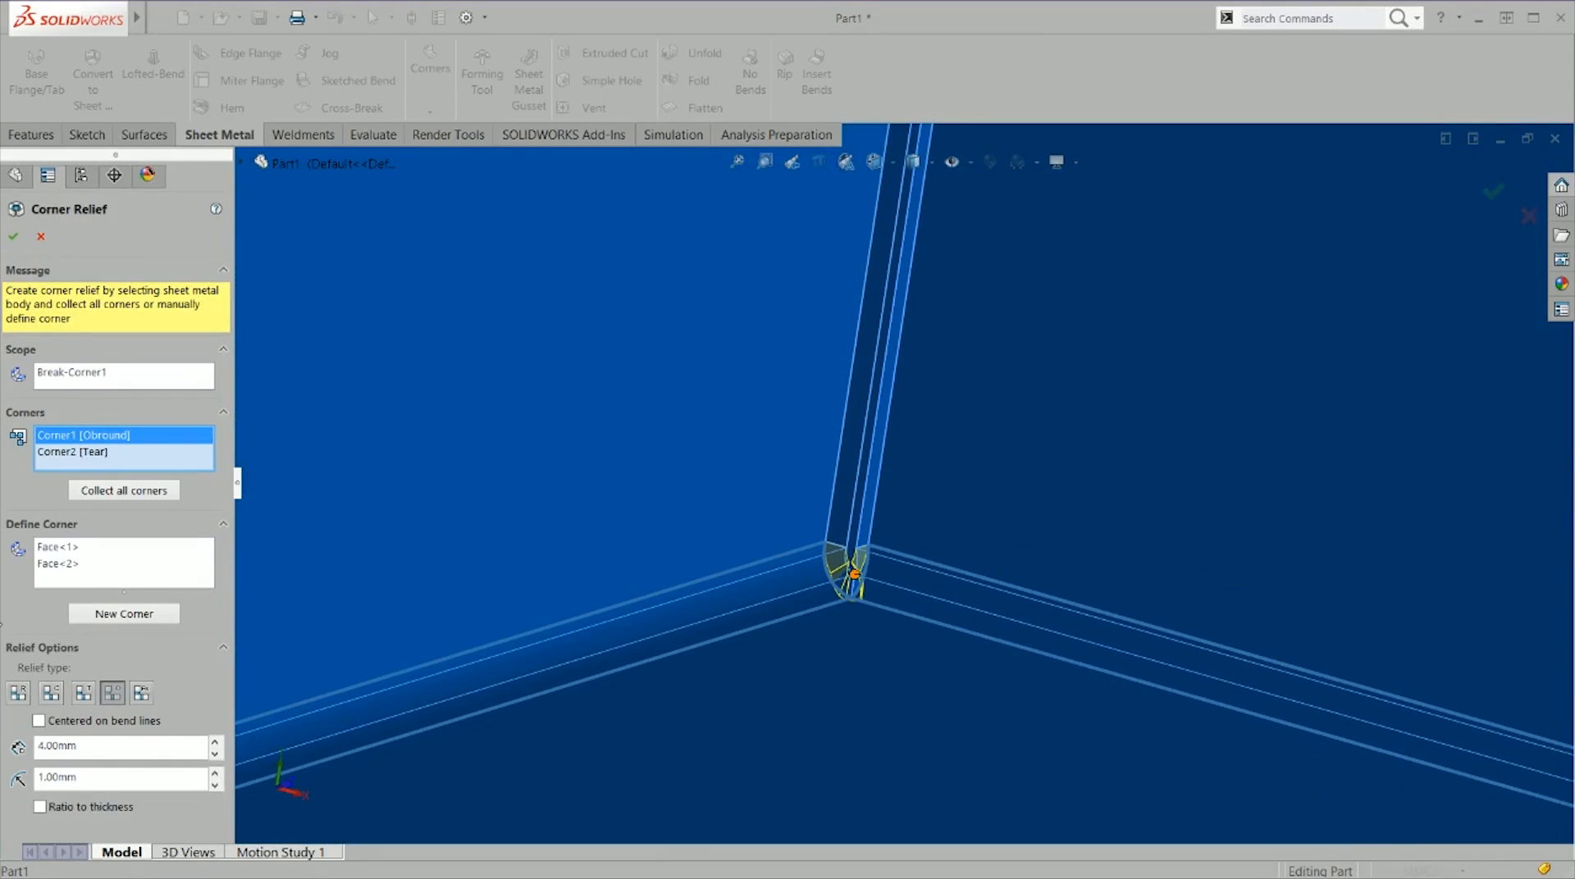
{"action": "scroll", "coordinate": [1236, 547], "scroll_direction": "up", "scroll_amount": 6}
{"action": "middle_click_drag", "start_coordinate": [1238, 607], "coordinate": [1035, 548]}
{"action": "left_click", "coordinate": [131, 548]}
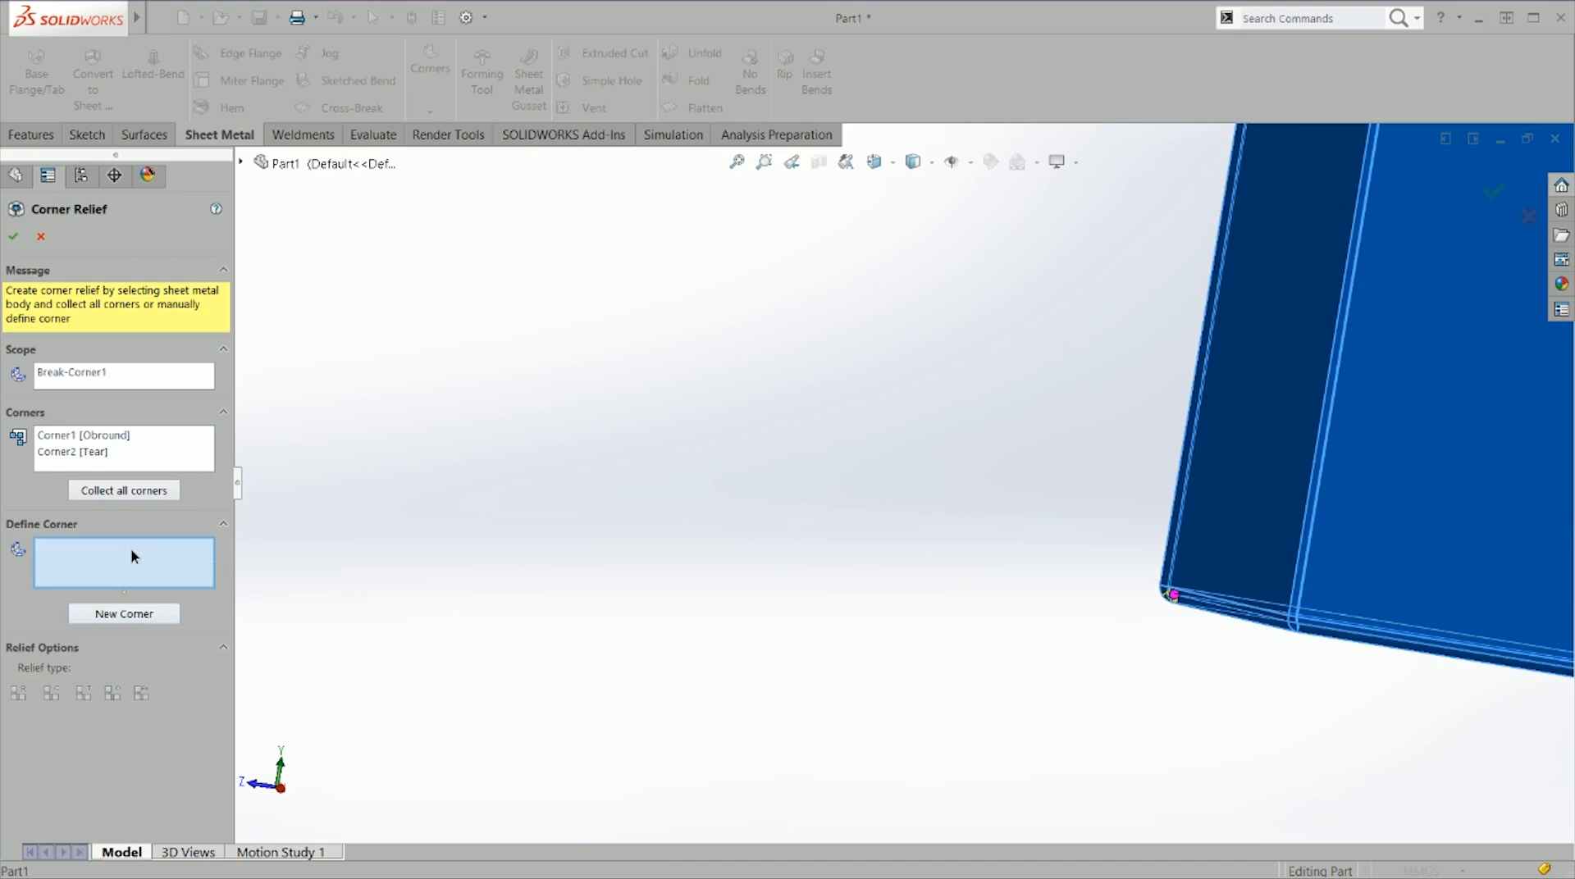
{"action": "scroll", "coordinate": [1132, 605], "scroll_direction": "down", "scroll_amount": 10}
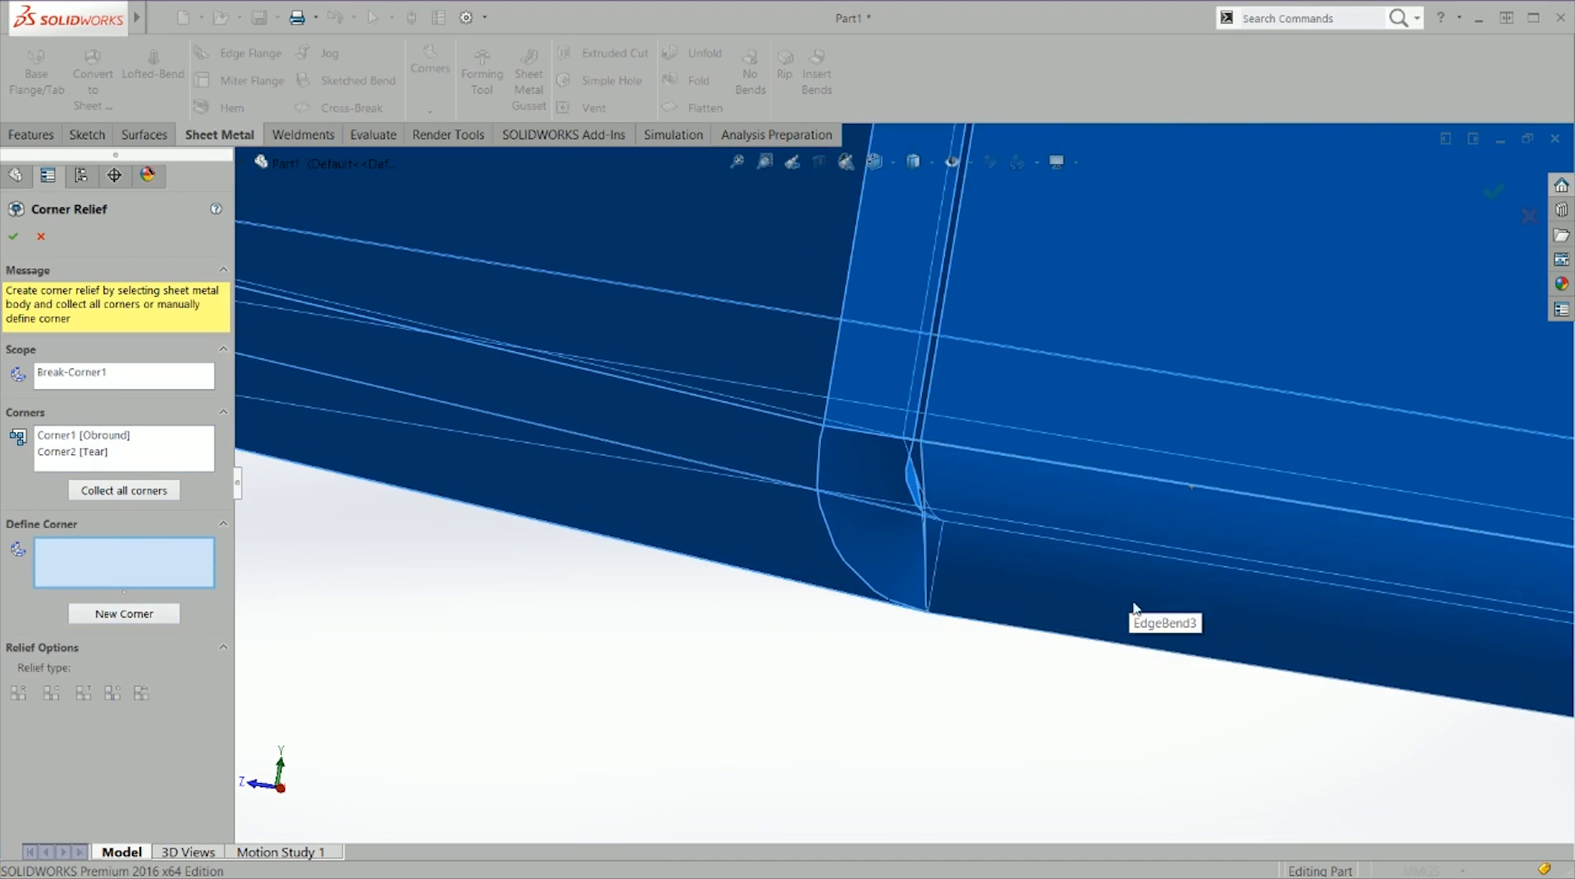
{"action": "left_click", "coordinate": [1059, 531]}
{"action": "left_click", "coordinate": [652, 519]}
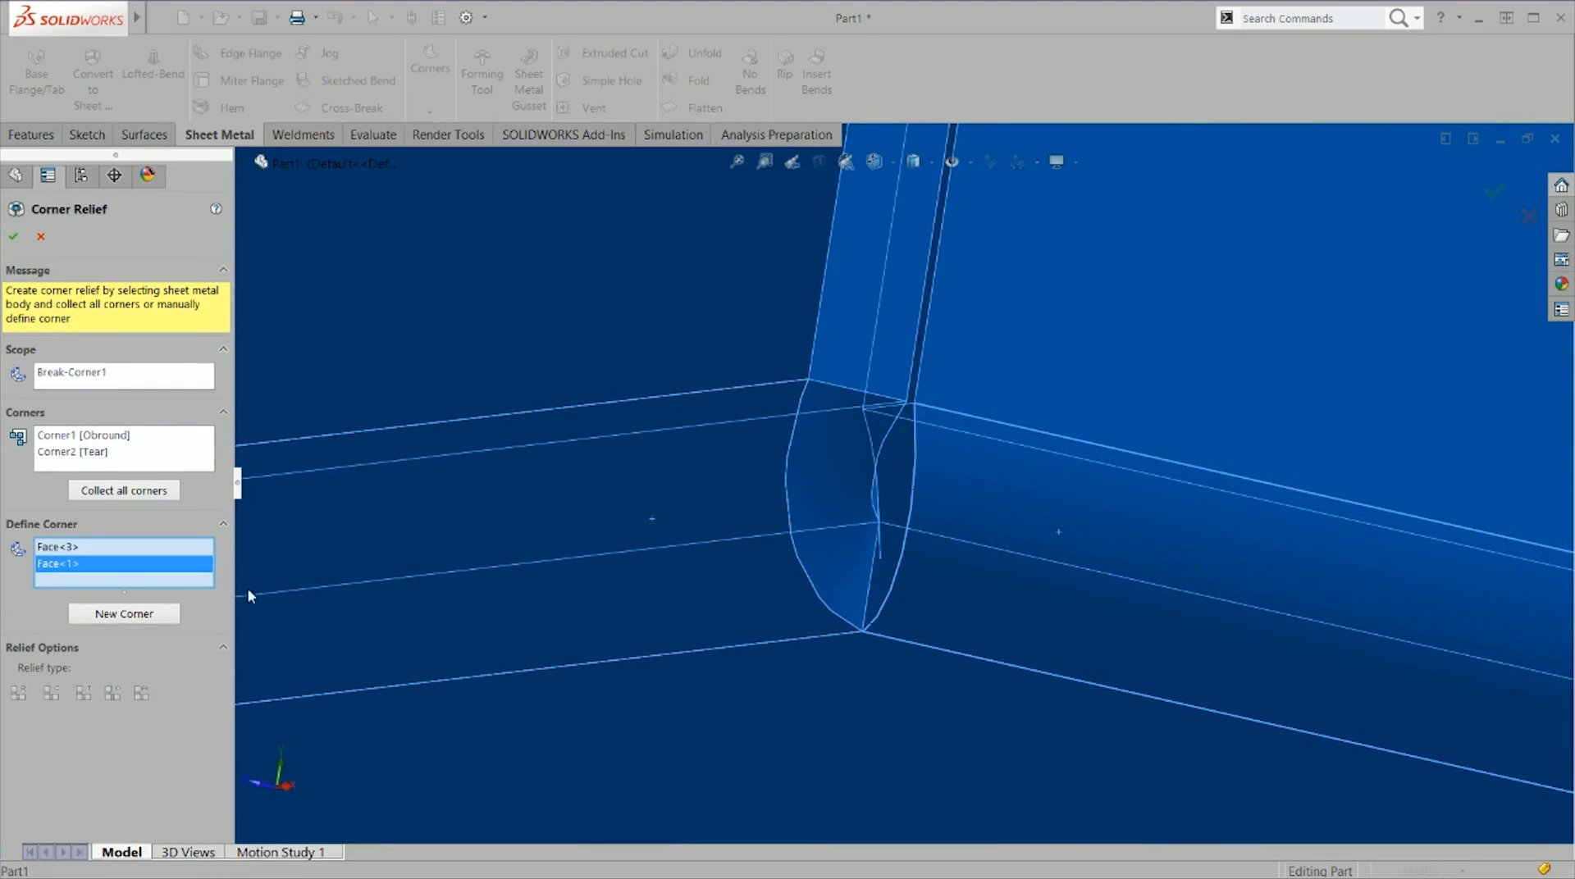
{"action": "left_click", "coordinate": [112, 616]}
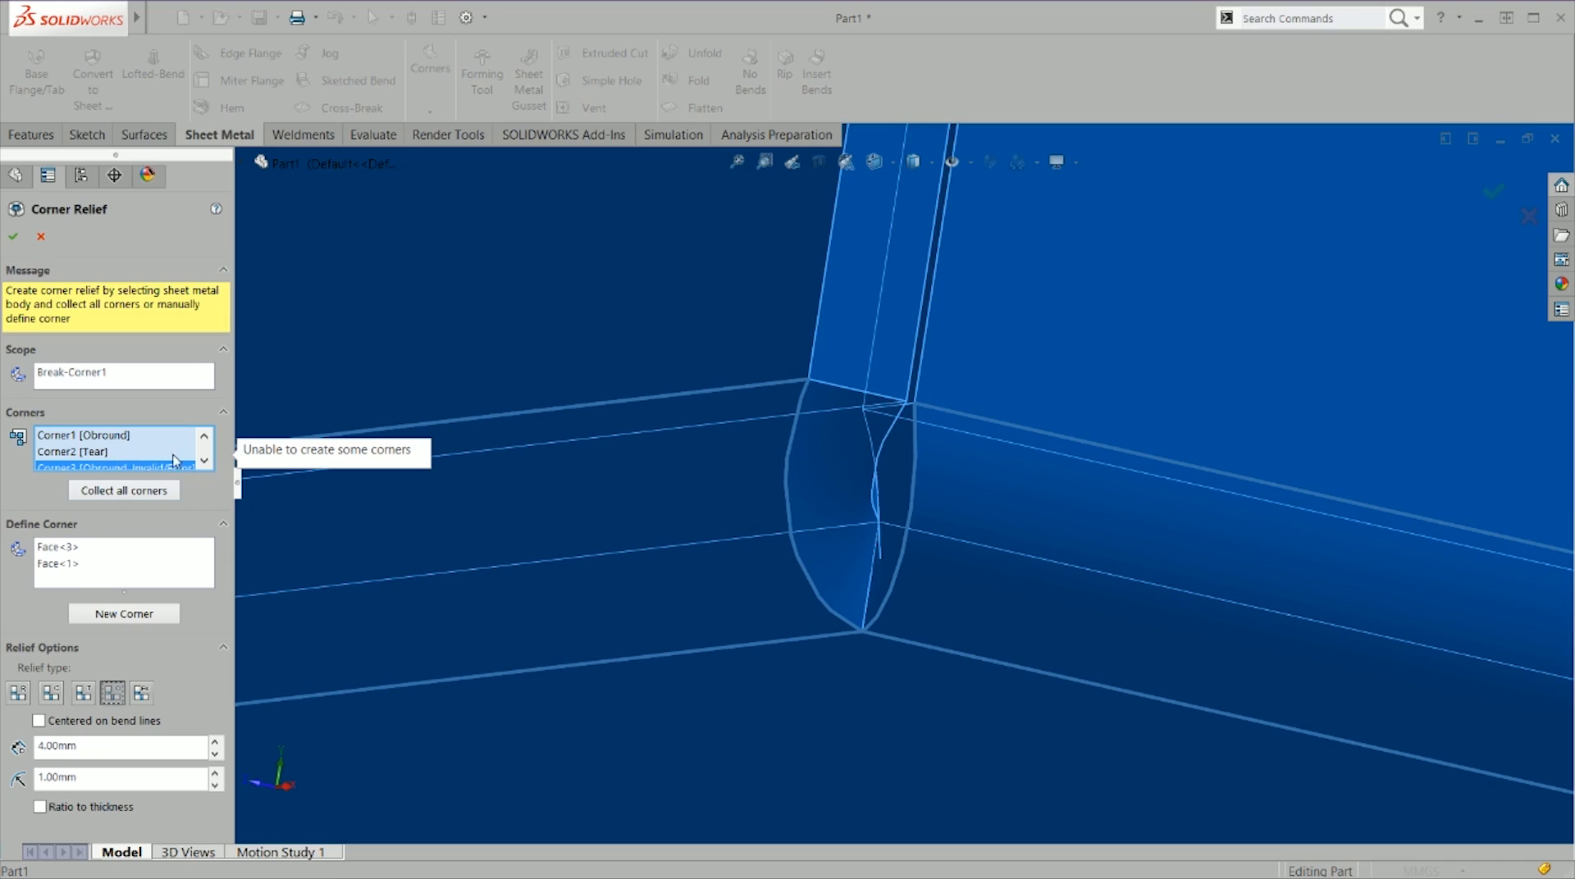
Step: Delete the invalid third corner from the corner relief's list of corners
{"action": "scroll", "coordinate": [834, 530], "scroll_direction": "up", "scroll_amount": 7}
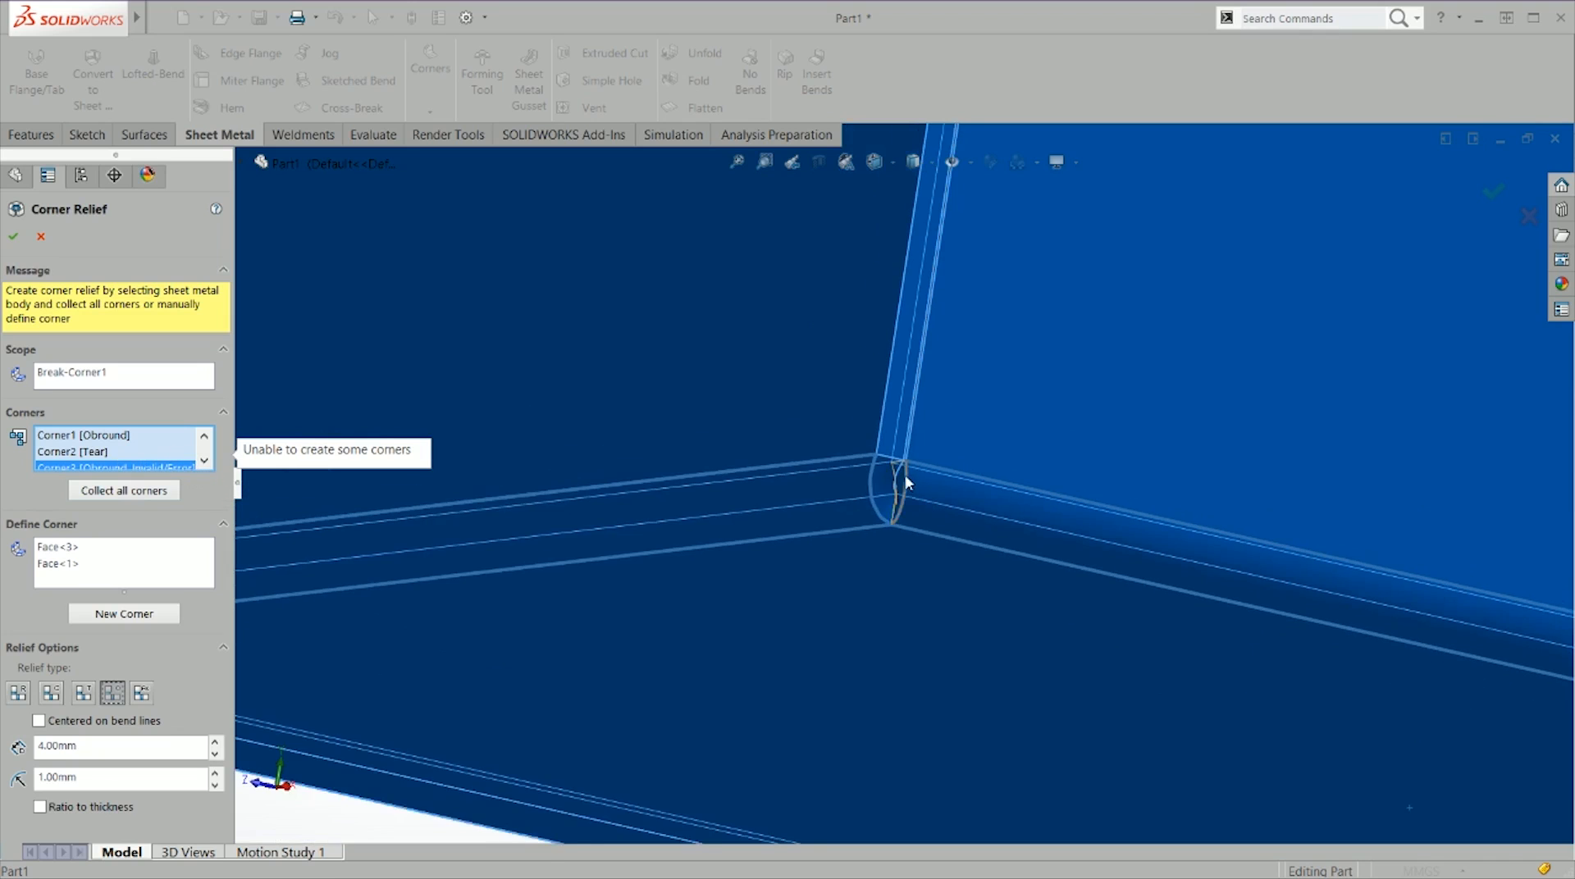
{"action": "scroll", "coordinate": [905, 478], "scroll_direction": "down", "scroll_amount": 8}
{"action": "scroll", "coordinate": [871, 516], "scroll_direction": "up", "scroll_amount": 2}
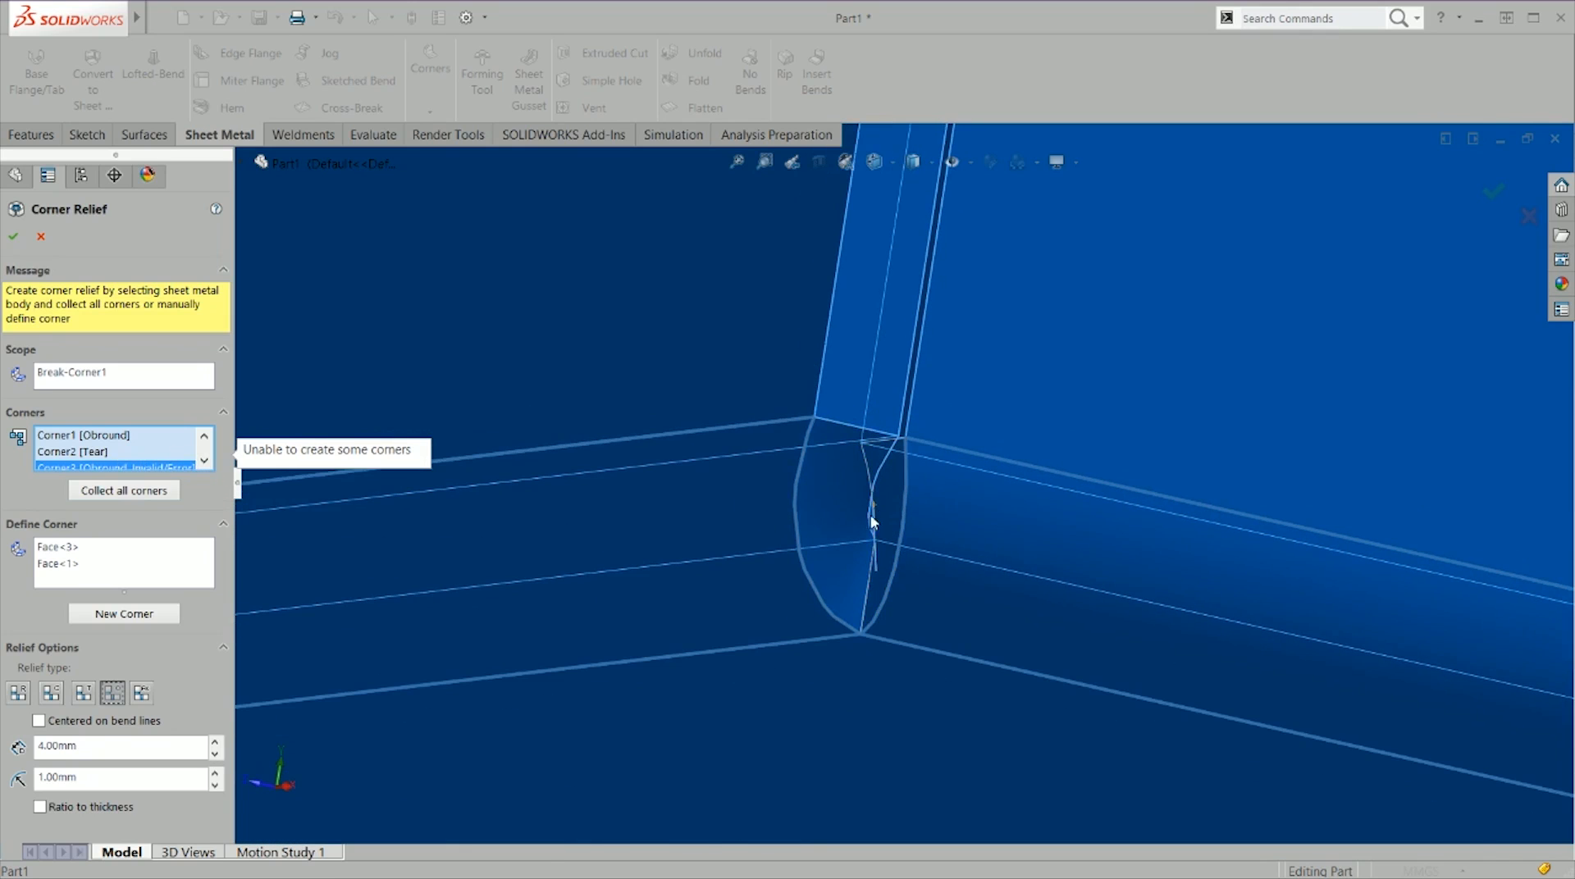
{"action": "right_click", "coordinate": [187, 460]}
{"action": "left_click", "coordinate": [172, 467]}
{"action": "right_click", "coordinate": [171, 458]}
{"action": "left_click", "coordinate": [161, 470]}
{"action": "left_click", "coordinate": [160, 469]}
{"action": "right_click", "coordinate": [163, 455]}
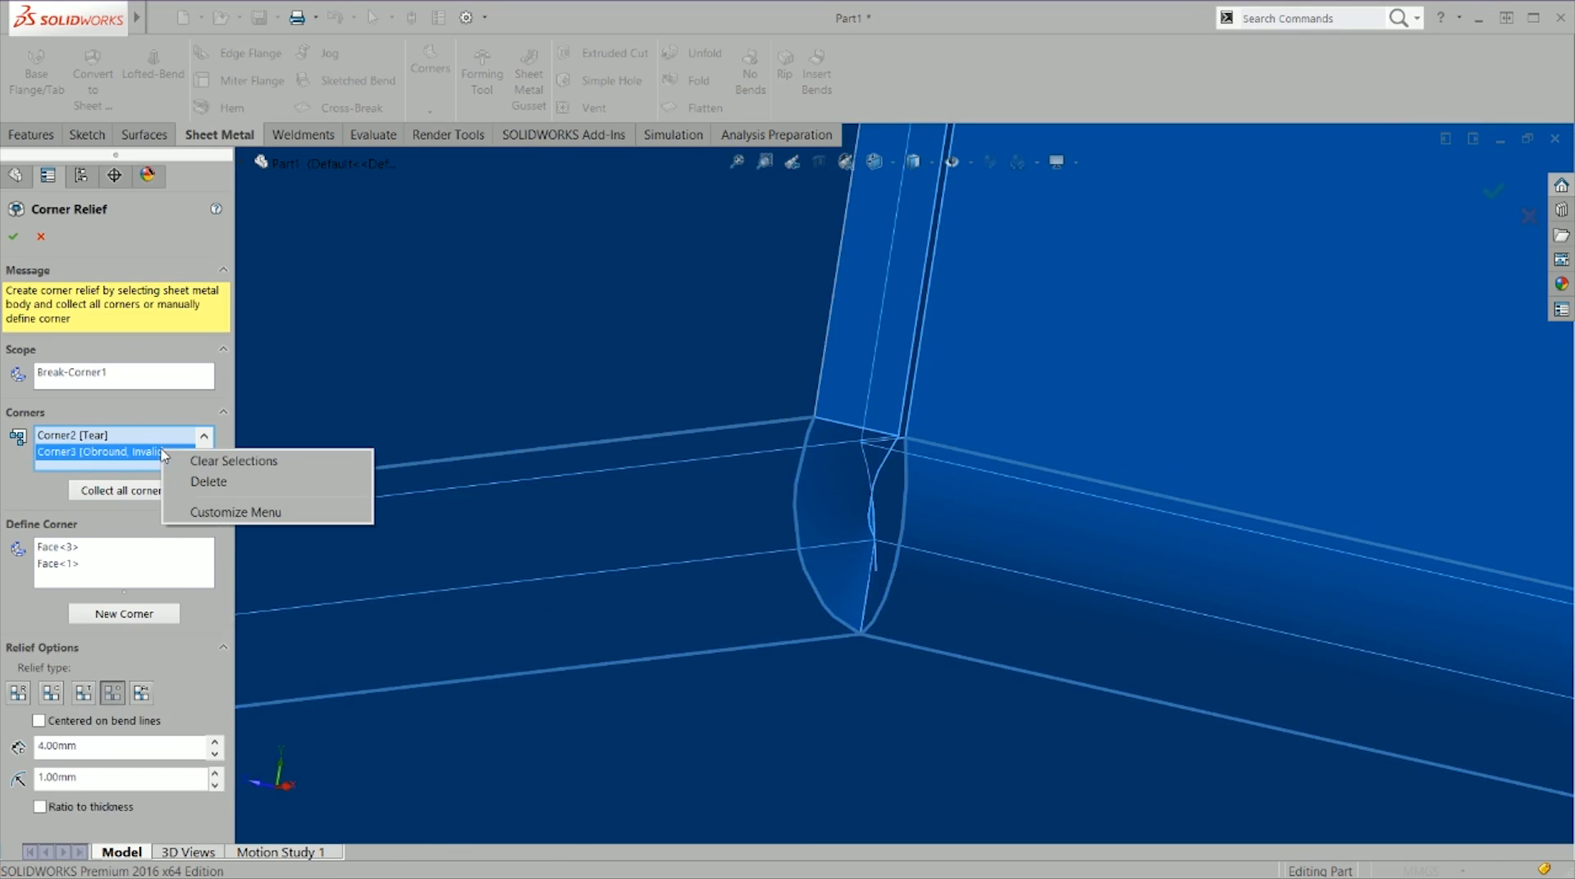
{"action": "left_click", "coordinate": [208, 481]}
Step: Add a new corner to the corner relief, defined by the two bend faces meeting at a different box corner
{"action": "scroll", "coordinate": [1095, 549], "scroll_direction": "up", "scroll_amount": 3}
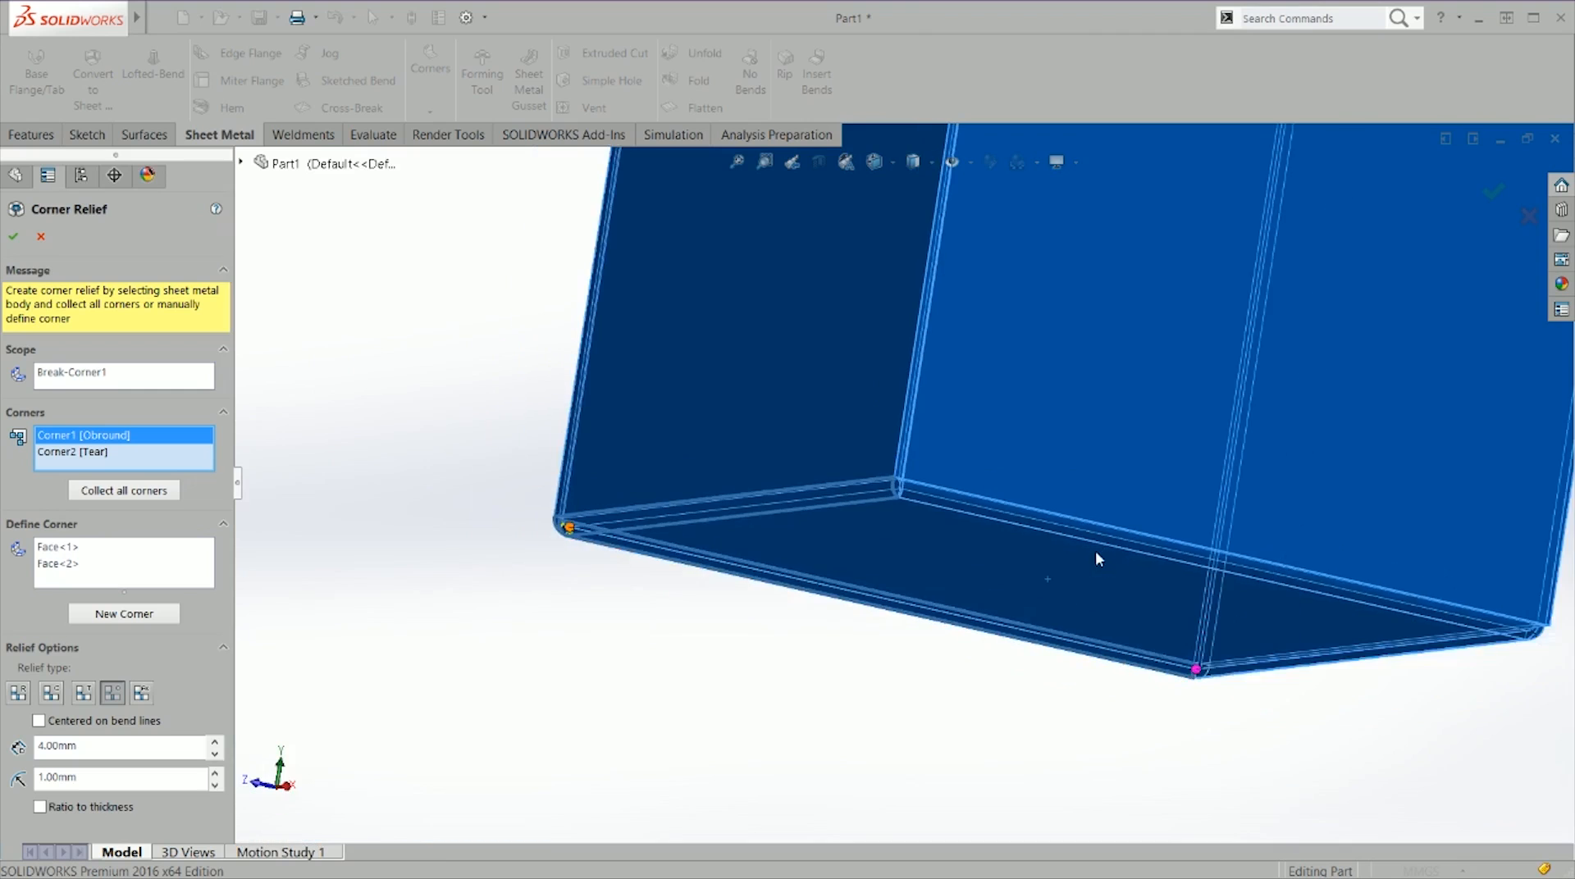
{"action": "scroll", "coordinate": [1095, 550], "scroll_direction": "up", "scroll_amount": 3}
{"action": "middle_click_drag", "start_coordinate": [1262, 587], "coordinate": [928, 544]}
{"action": "scroll", "coordinate": [892, 474], "scroll_direction": "down", "scroll_amount": 5}
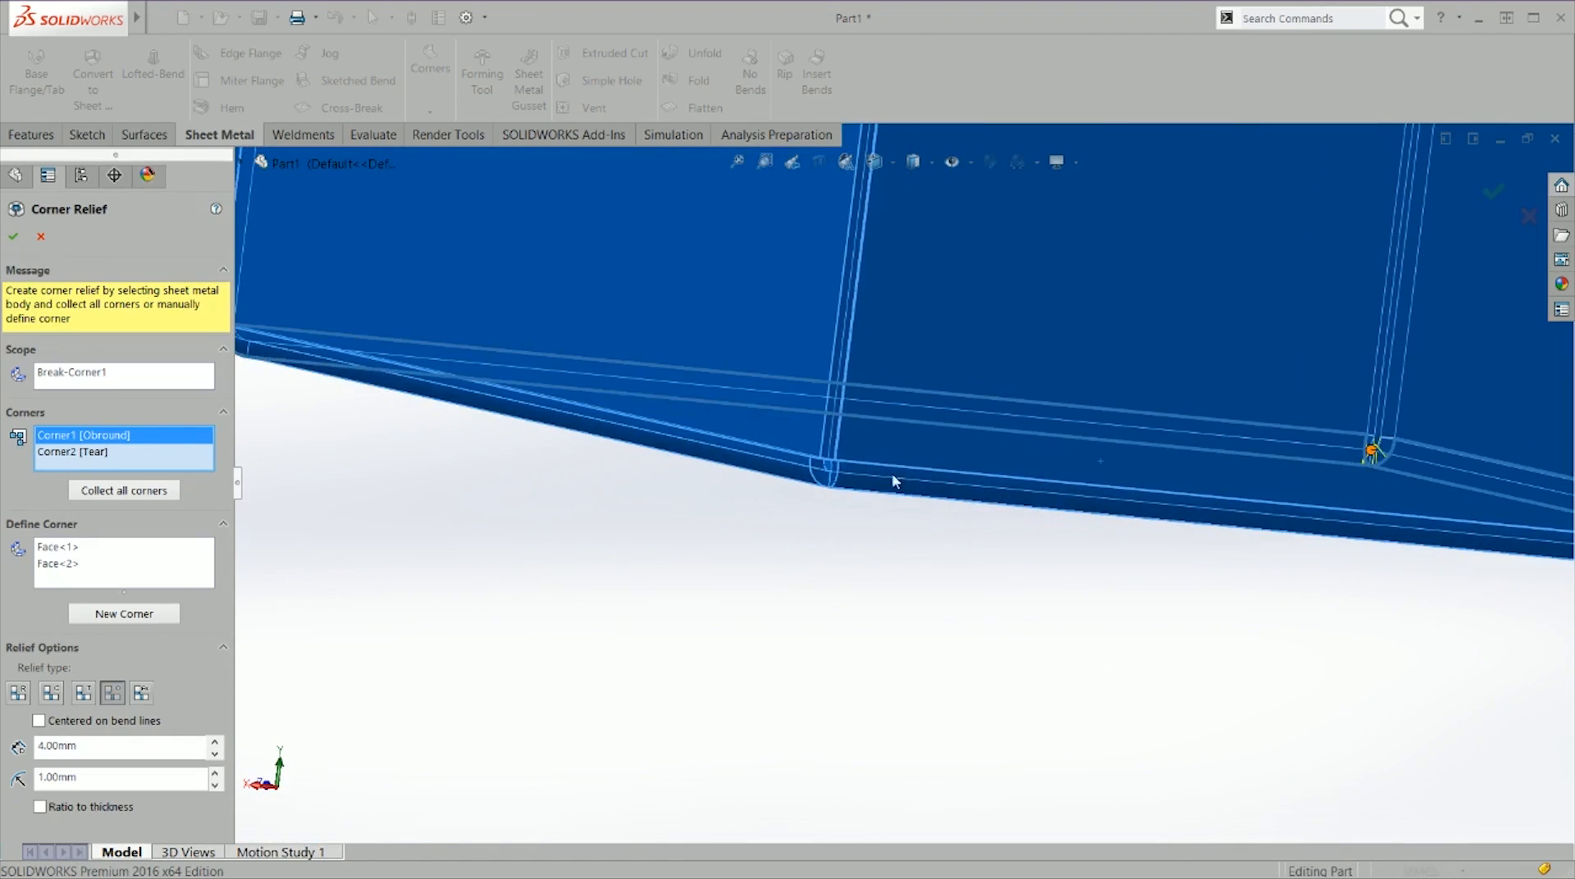
{"action": "scroll", "coordinate": [893, 474], "scroll_direction": "down", "scroll_amount": 2}
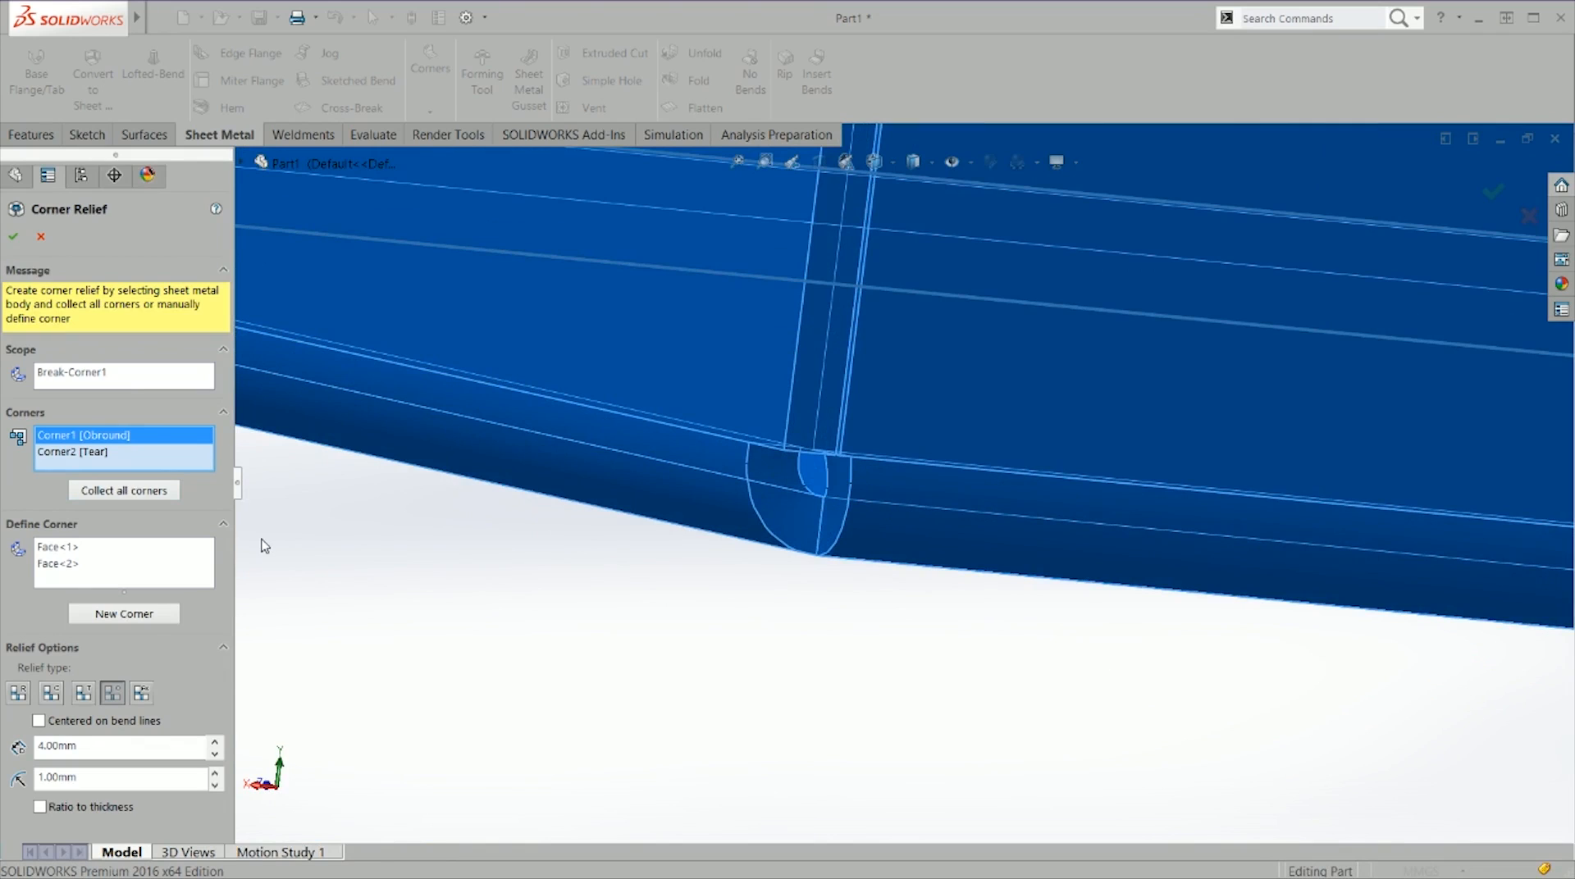
{"action": "left_click", "coordinate": [120, 584]}
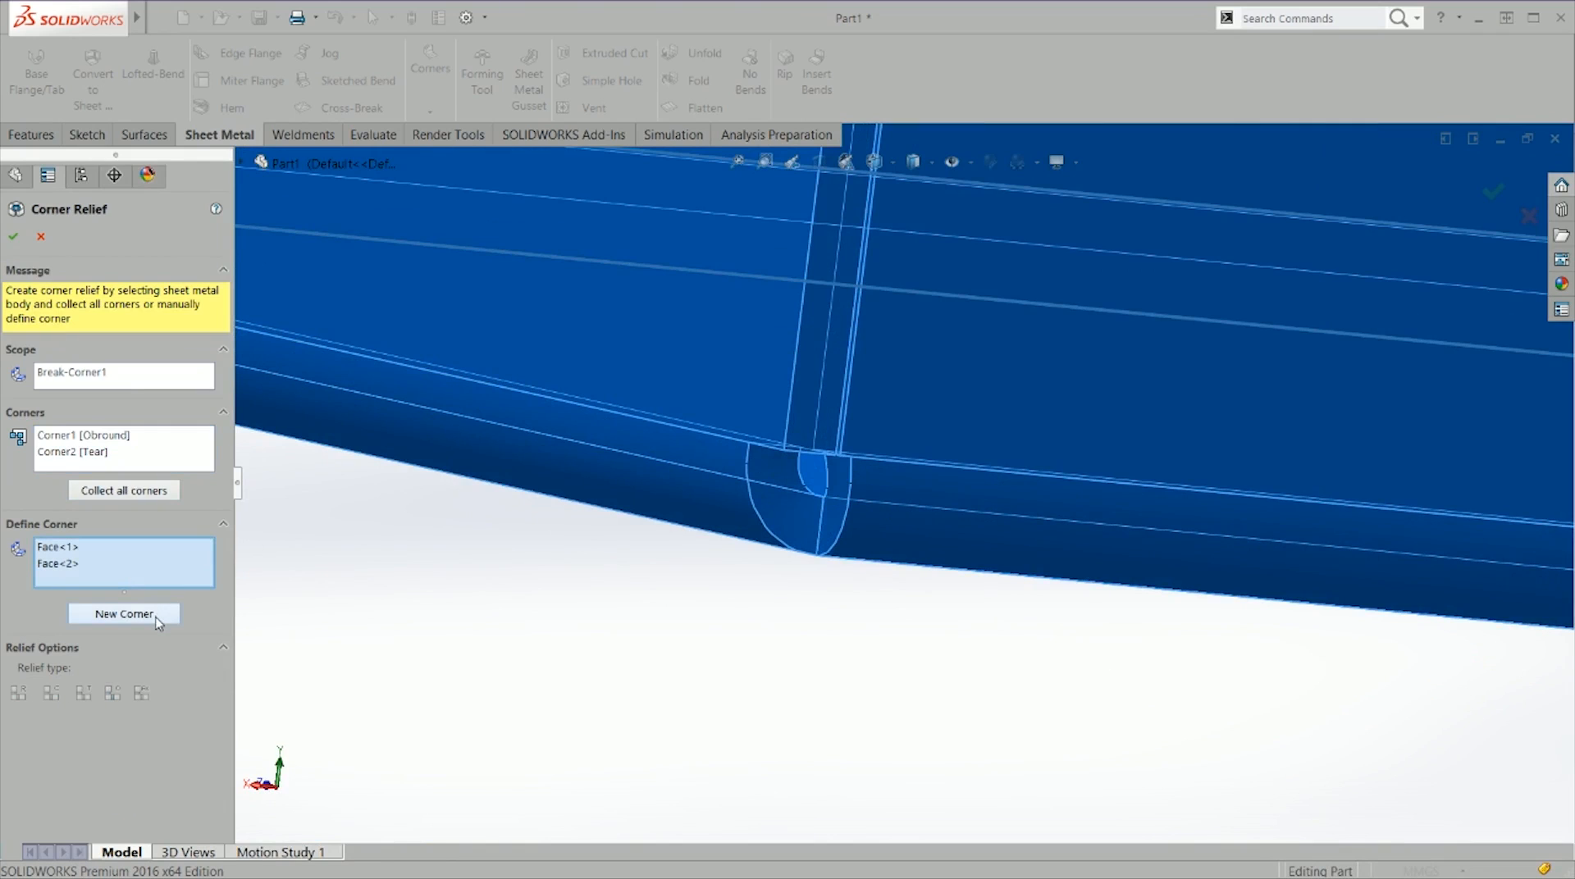
{"action": "left_click", "coordinate": [156, 617]}
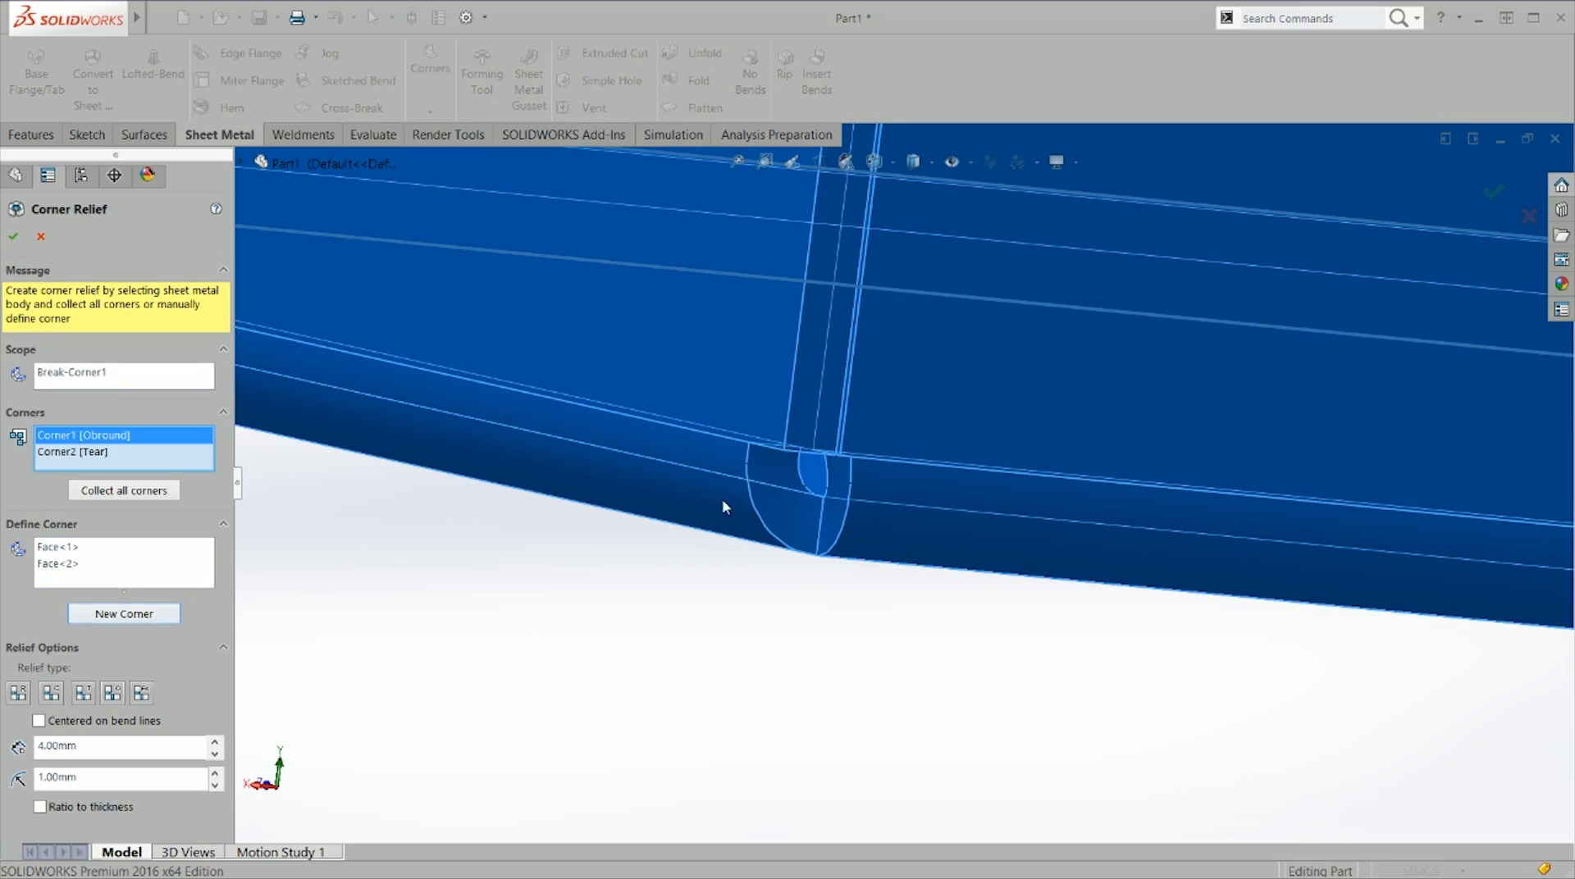
{"action": "left_click", "coordinate": [199, 575]}
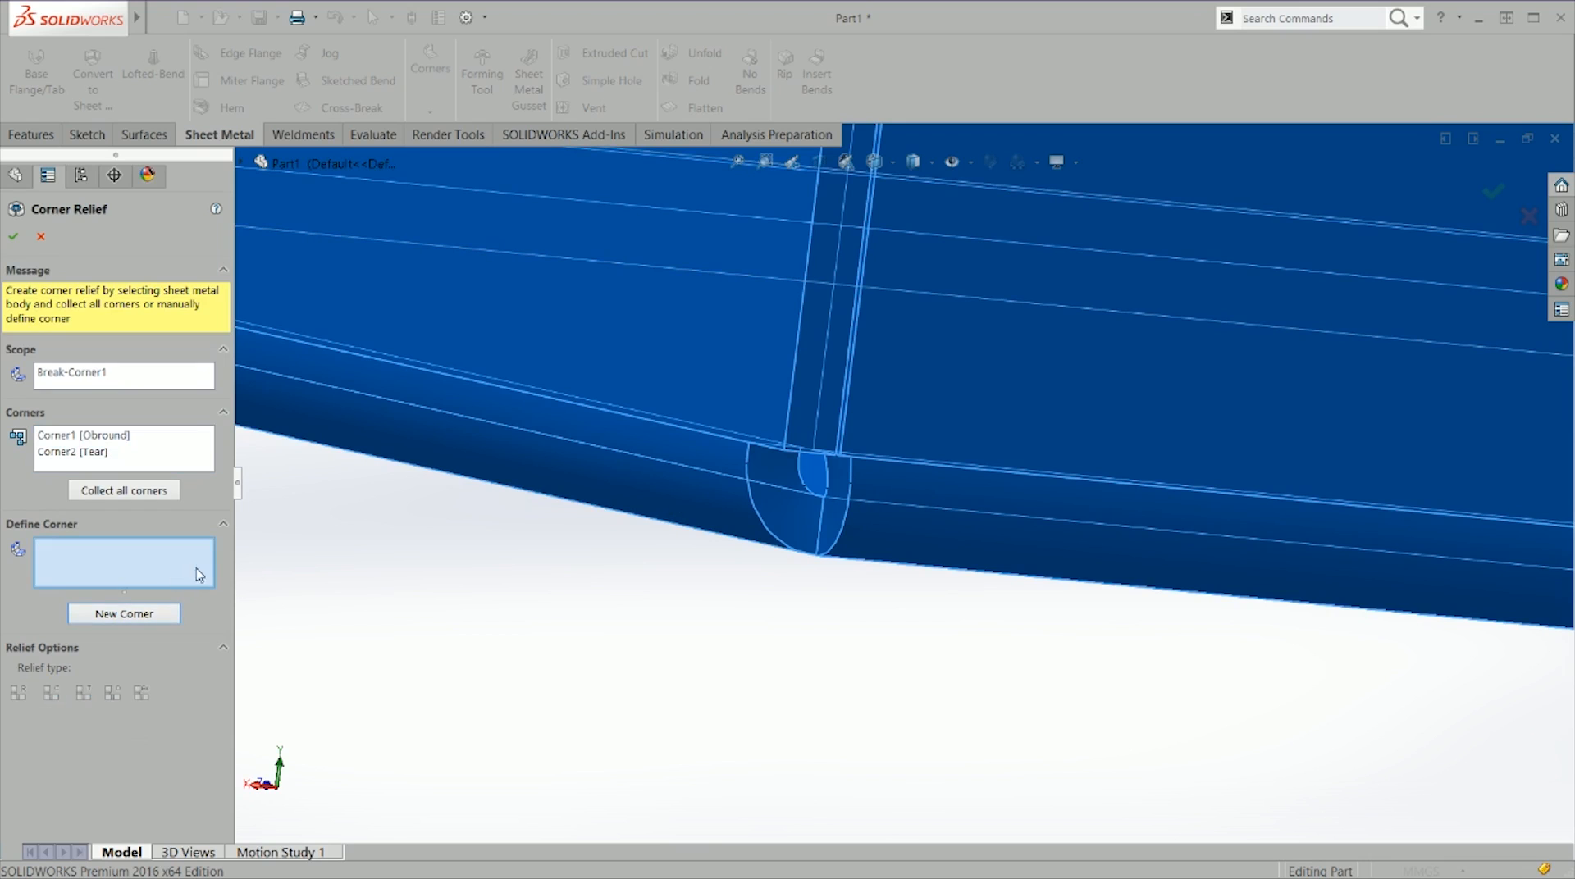
{"action": "left_click", "coordinate": [681, 484]}
{"action": "left_click", "coordinate": [808, 558]}
{"action": "left_click", "coordinate": [131, 614]}
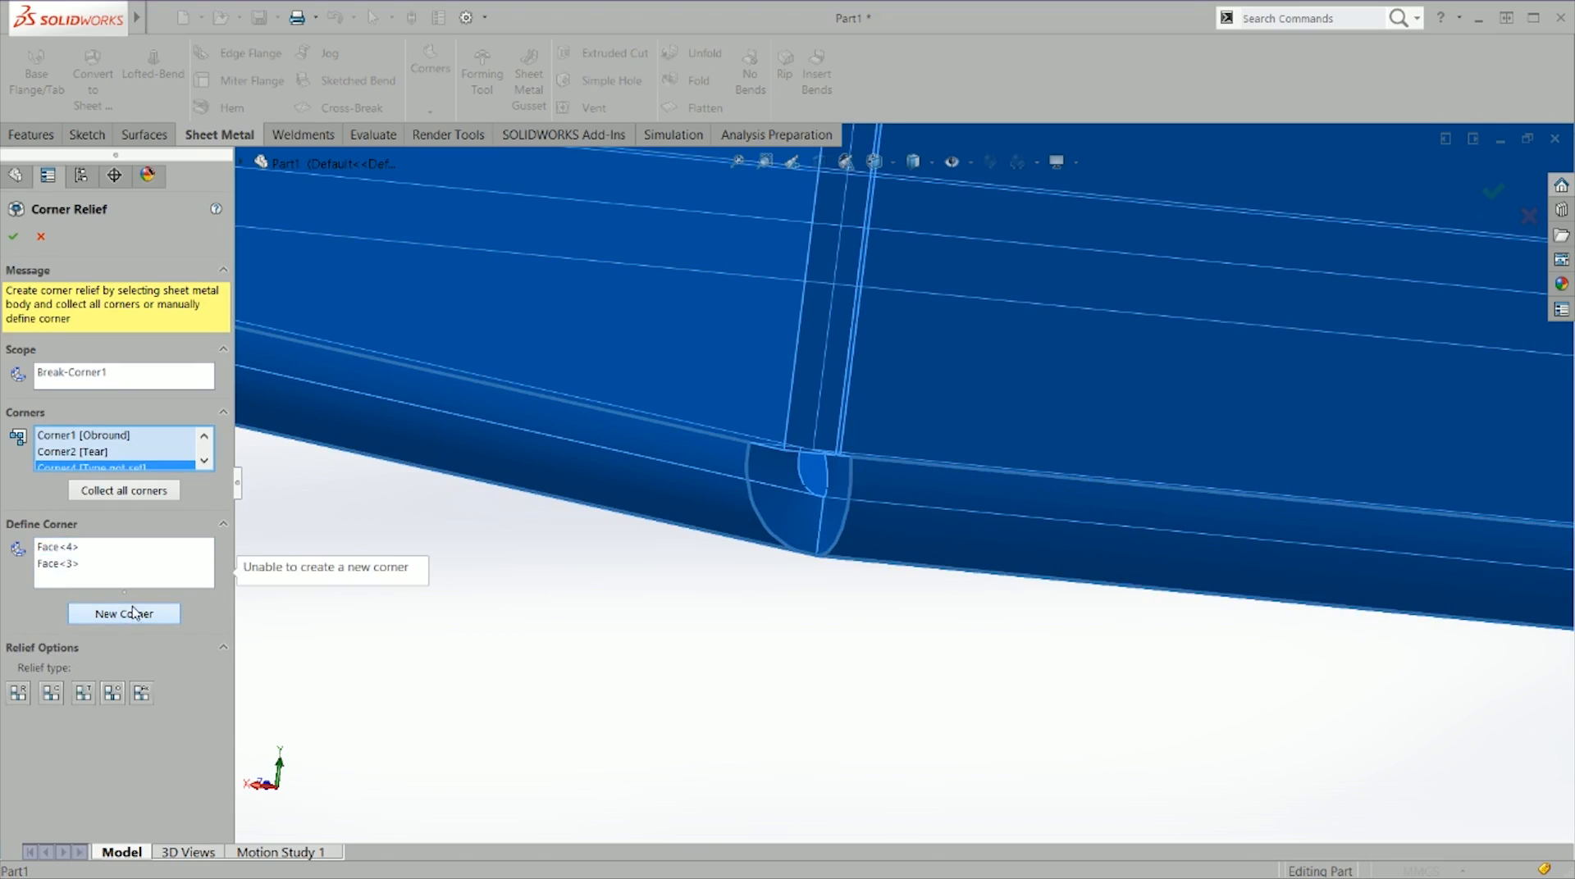
Step: Apply the Obround relief type to the new corner and flatten the part
{"action": "left_click", "coordinate": [112, 693]}
{"action": "left_click", "coordinate": [13, 236]}
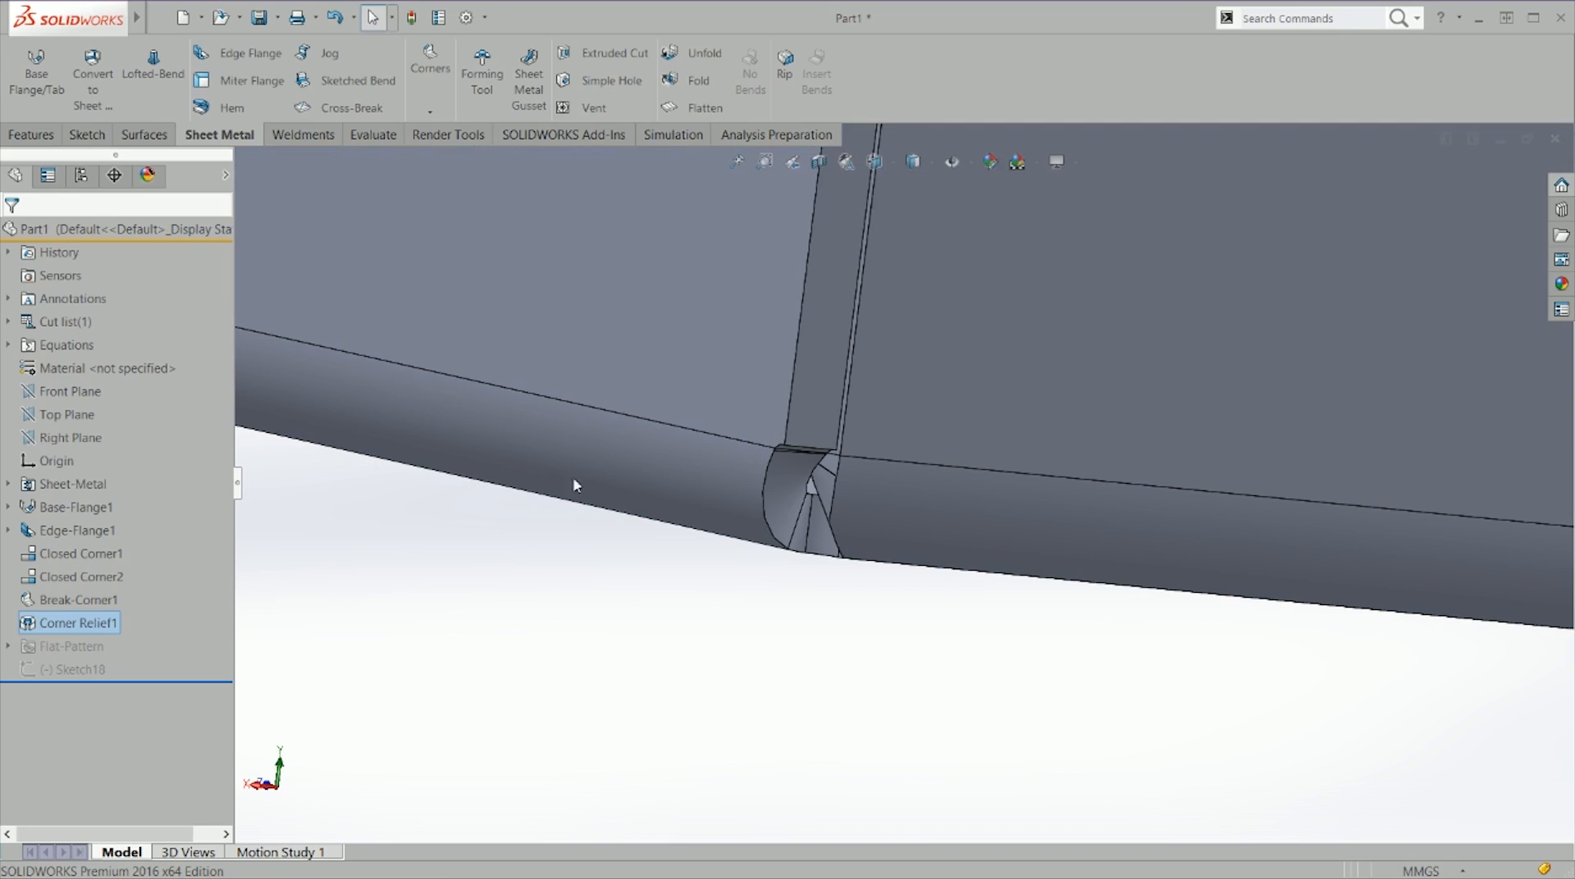
{"action": "left_click", "coordinate": [697, 107]}
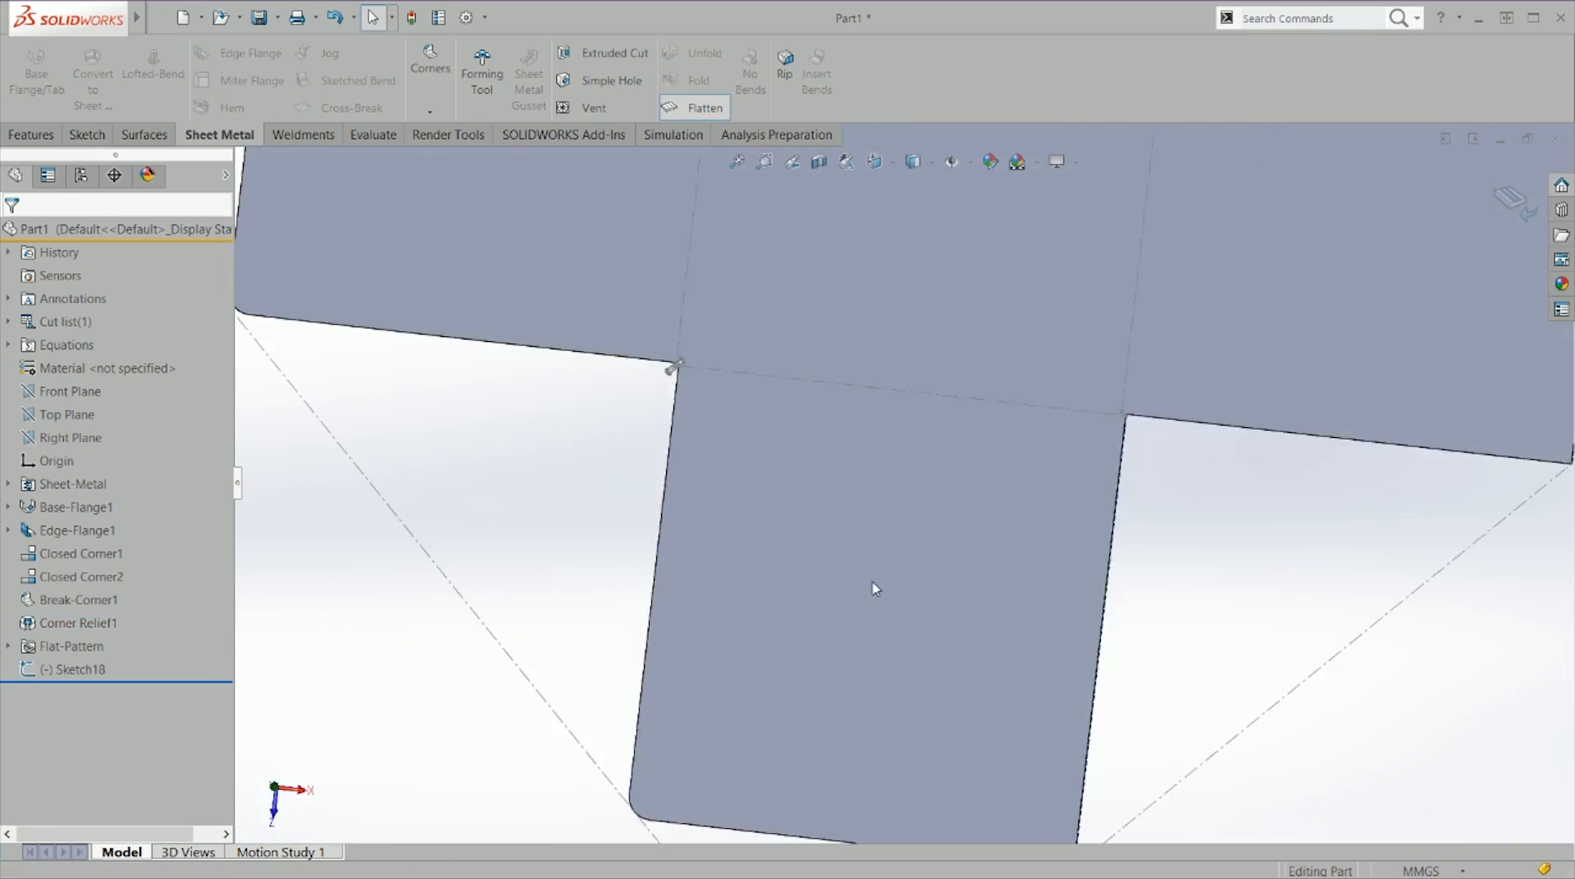
Step: Examine the new relief cutout in the flat pattern, checking its straight side edge and the arc at its mouth
{"action": "scroll", "coordinate": [988, 433], "scroll_direction": "down", "scroll_amount": 10}
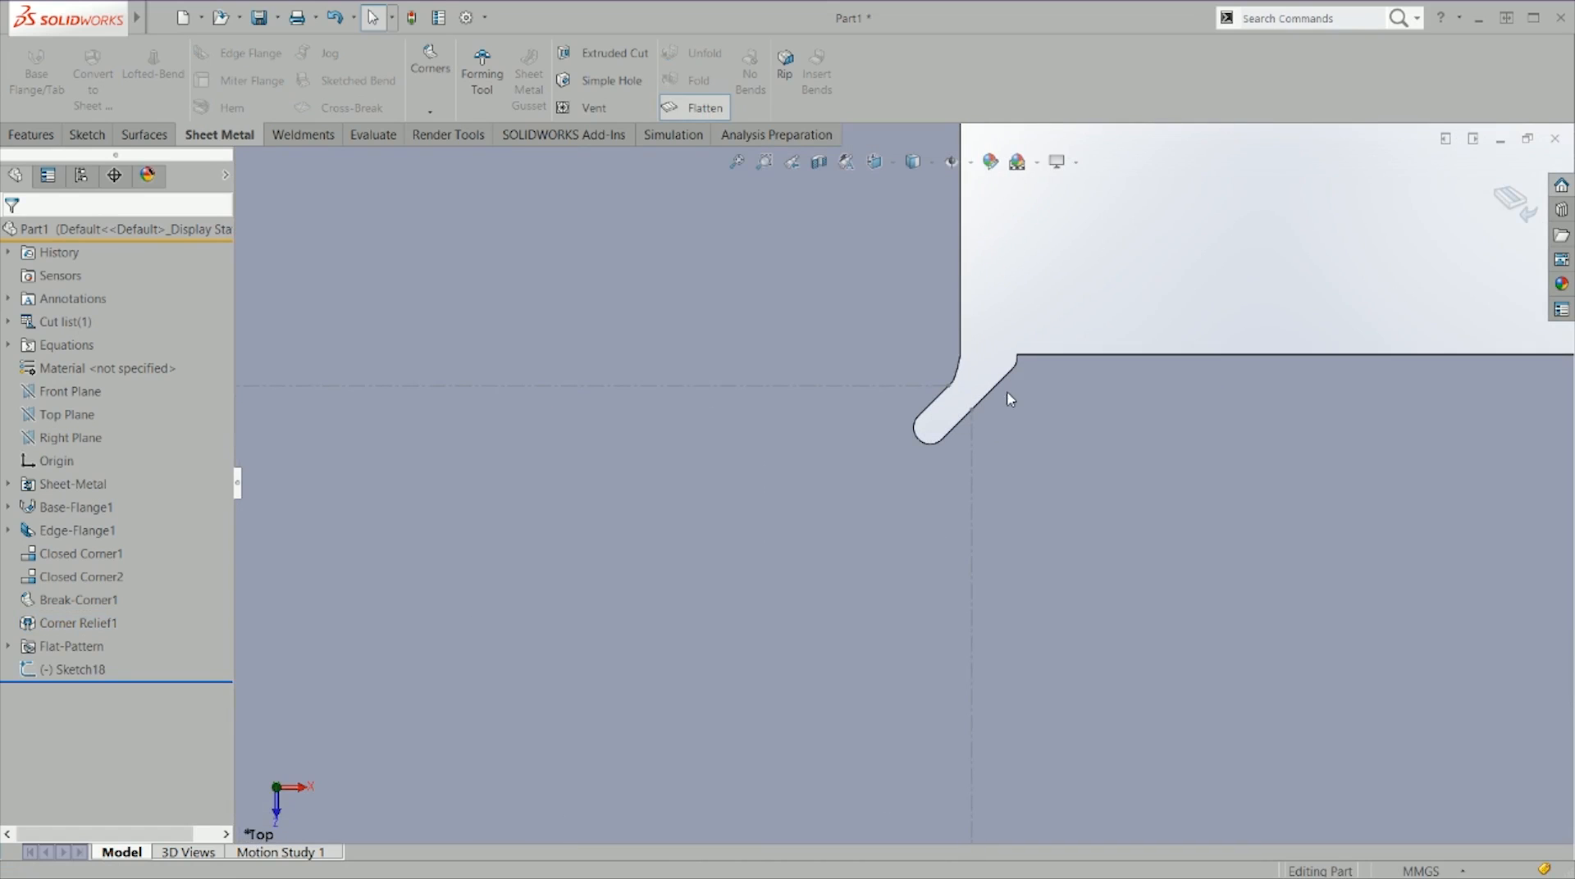
{"action": "scroll", "coordinate": [1009, 376], "scroll_direction": "down", "scroll_amount": 5}
{"action": "left_click", "coordinate": [946, 446]}
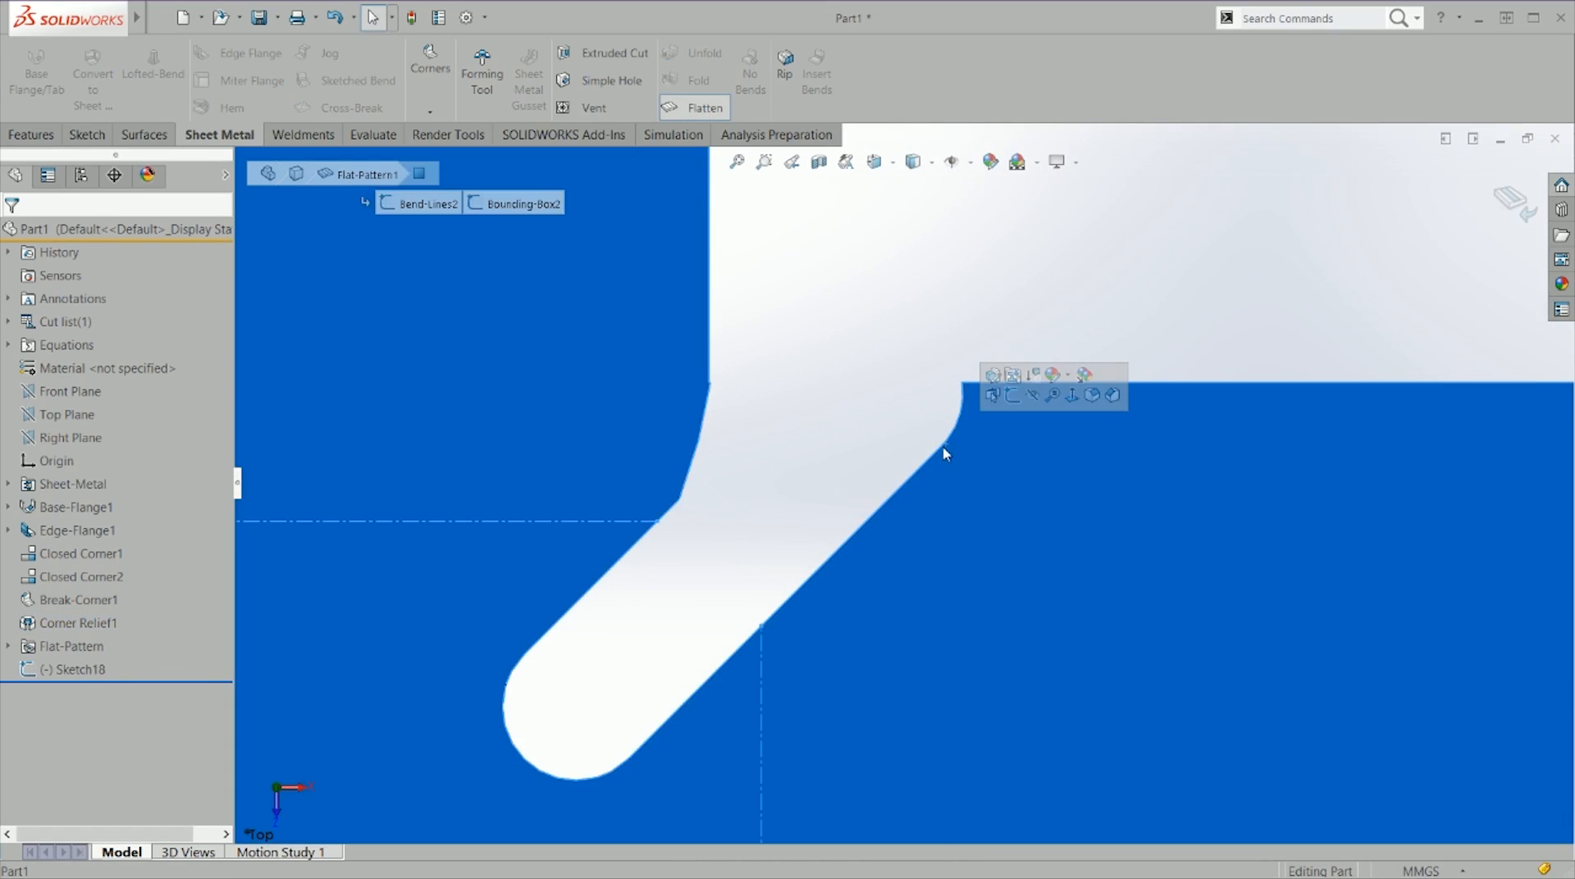
{"action": "left_click", "coordinate": [942, 448]}
{"action": "left_click", "coordinate": [930, 467]}
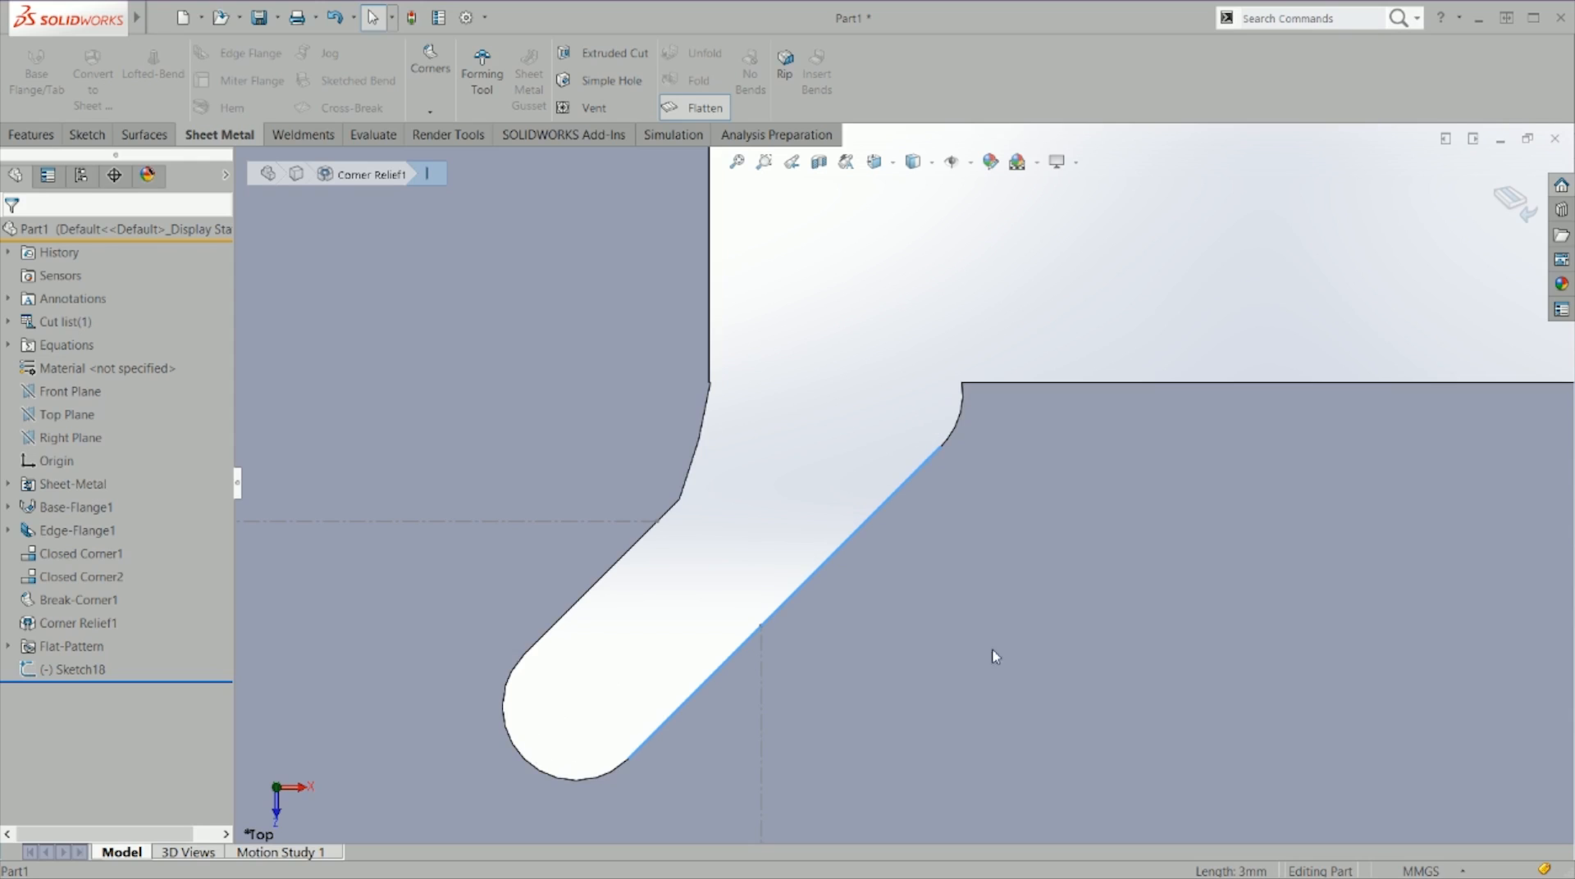
{"action": "left_click", "coordinate": [955, 434]}
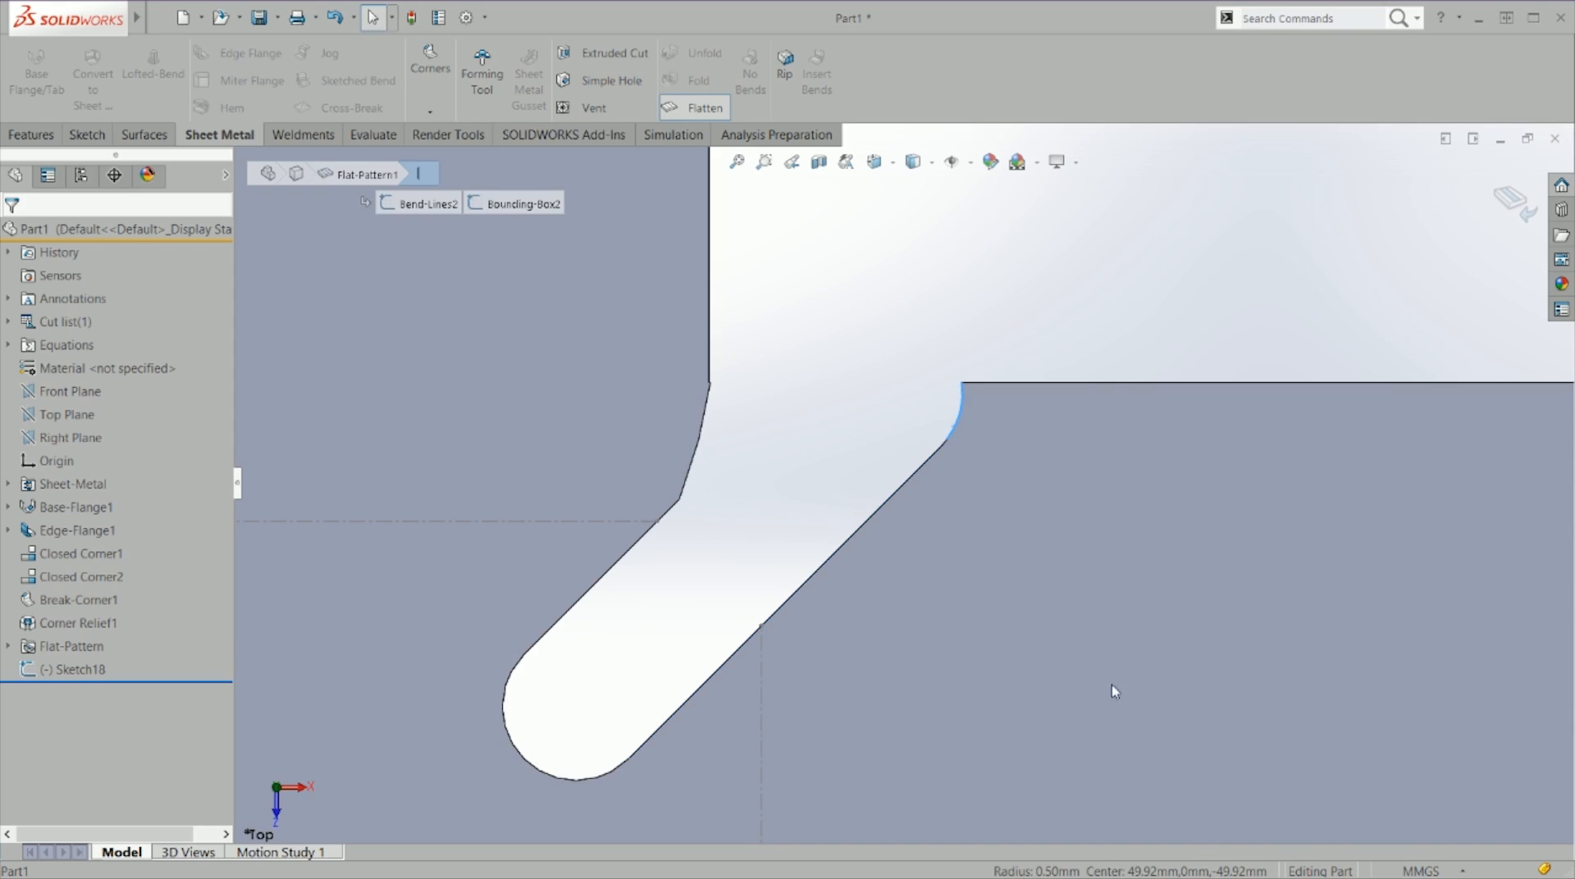
{"action": "key", "text": "Escape"}
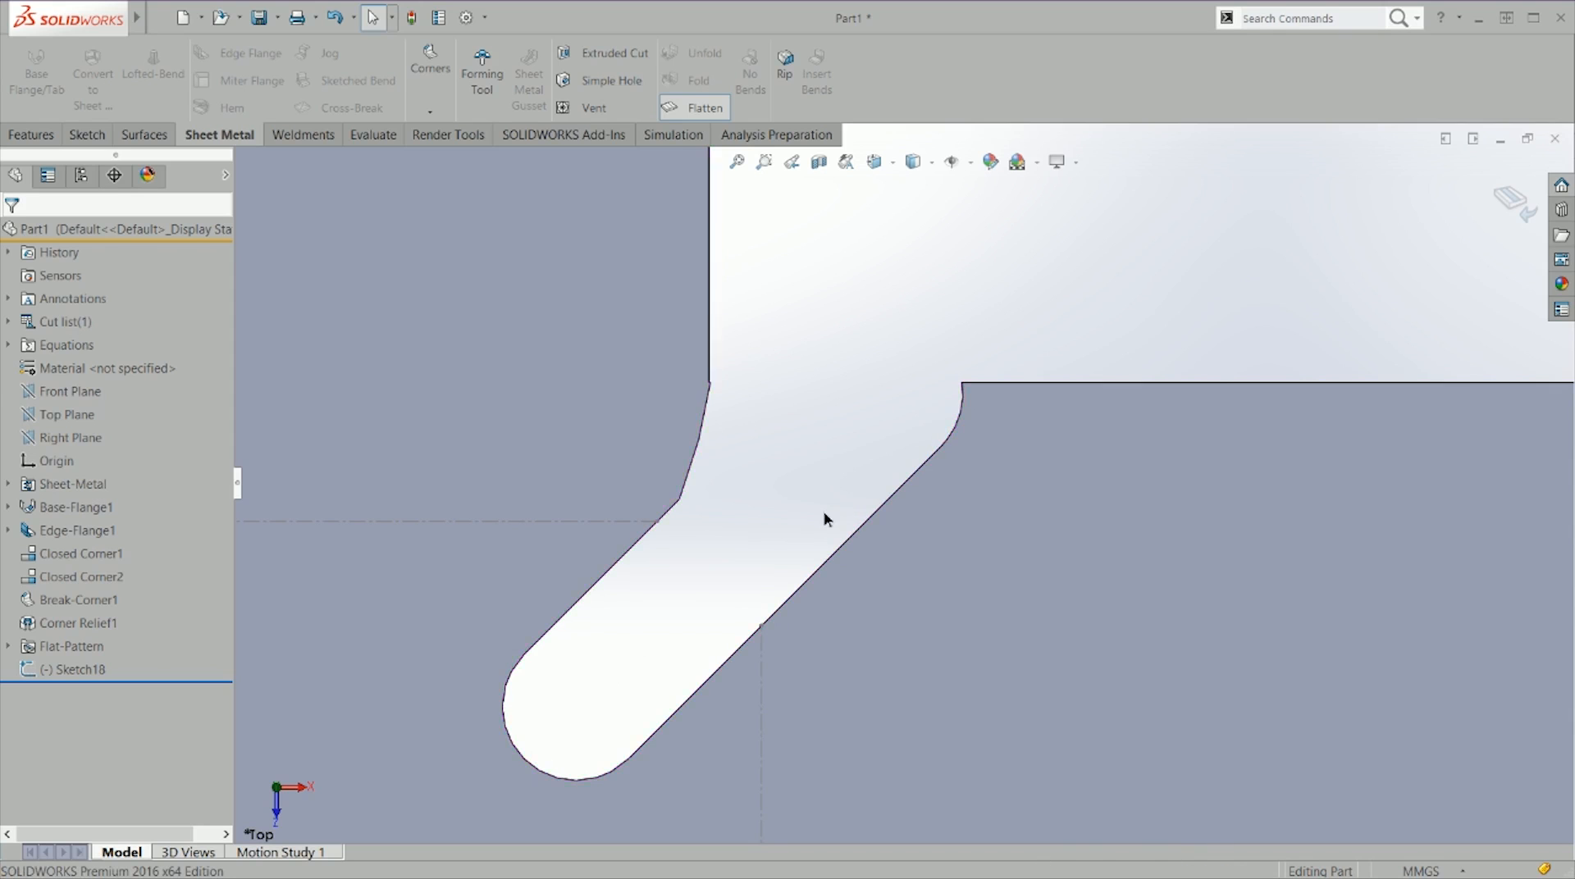
Step: Reopen the slot sketch and move the slot so one end centre coincides with the centre of the new relief's rounded end
{"action": "key", "text": "f"}
{"action": "scroll", "coordinate": [824, 597], "scroll_direction": "down", "scroll_amount": 8}
{"action": "left_click", "coordinate": [74, 670]}
{"action": "left_click", "coordinate": [65, 616]}
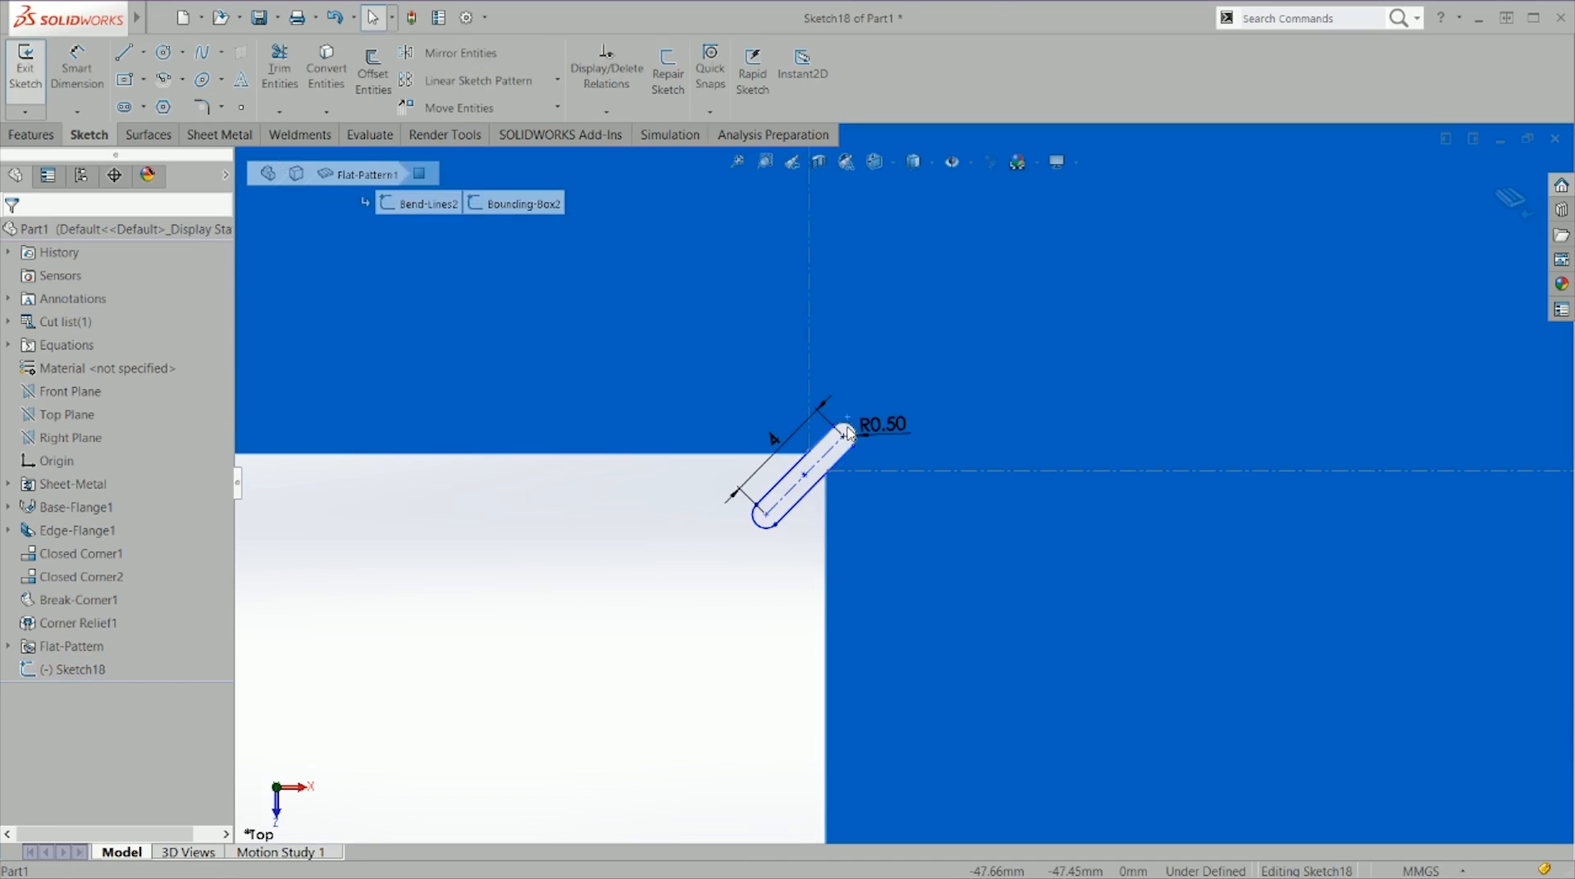
{"action": "left_click", "coordinate": [846, 434]}
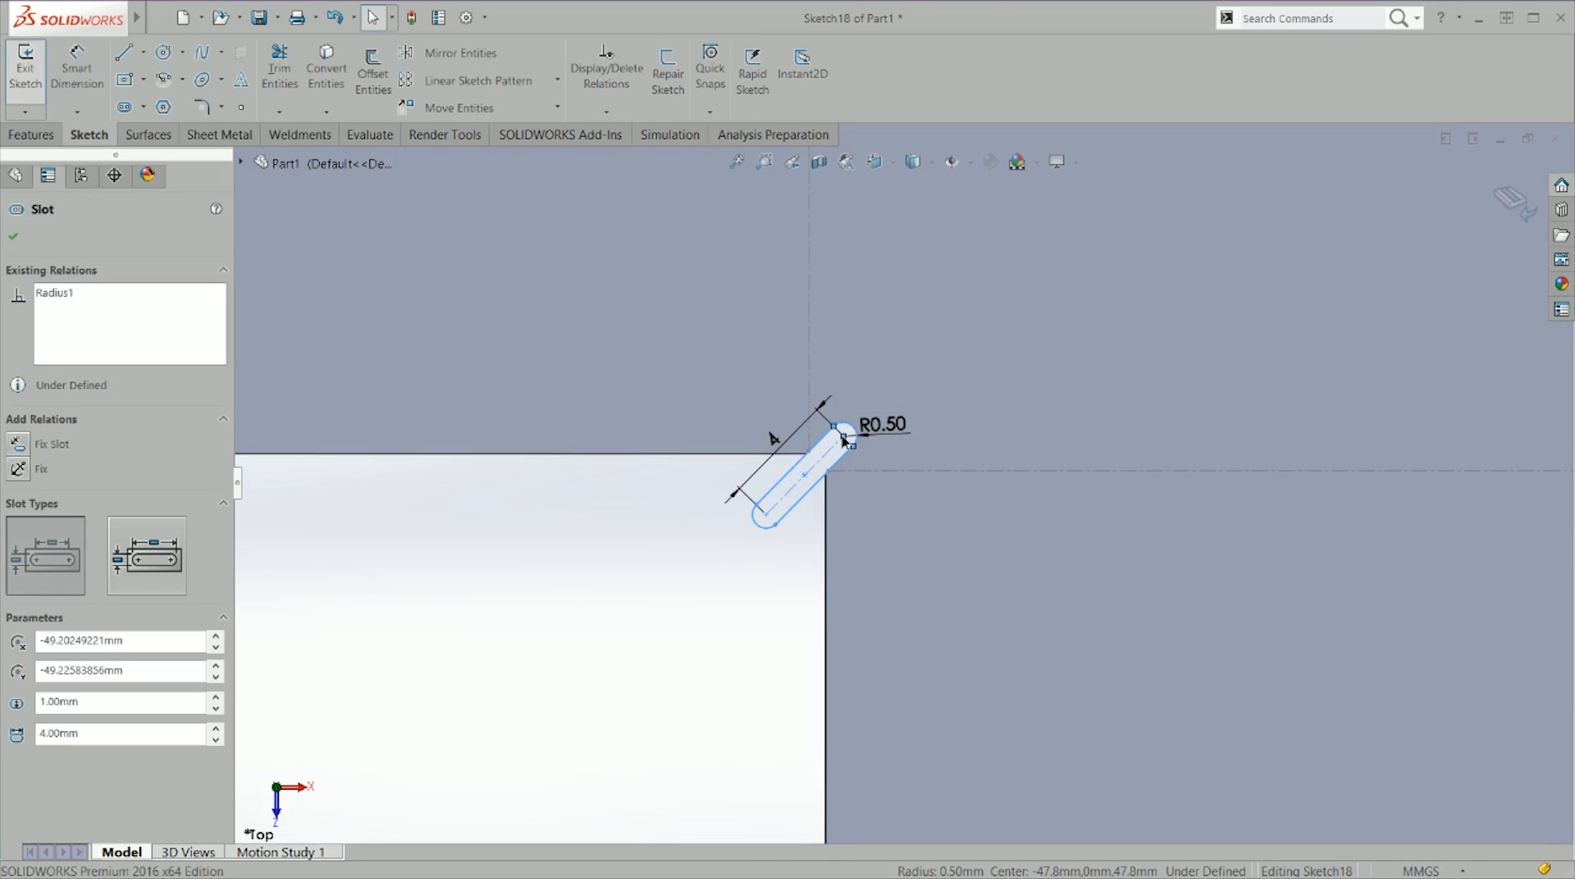
{"action": "left_click_drag", "start_coordinate": [844, 449], "coordinate": [862, 493]}
{"action": "scroll", "coordinate": [987, 408], "scroll_direction": "down", "scroll_amount": 5}
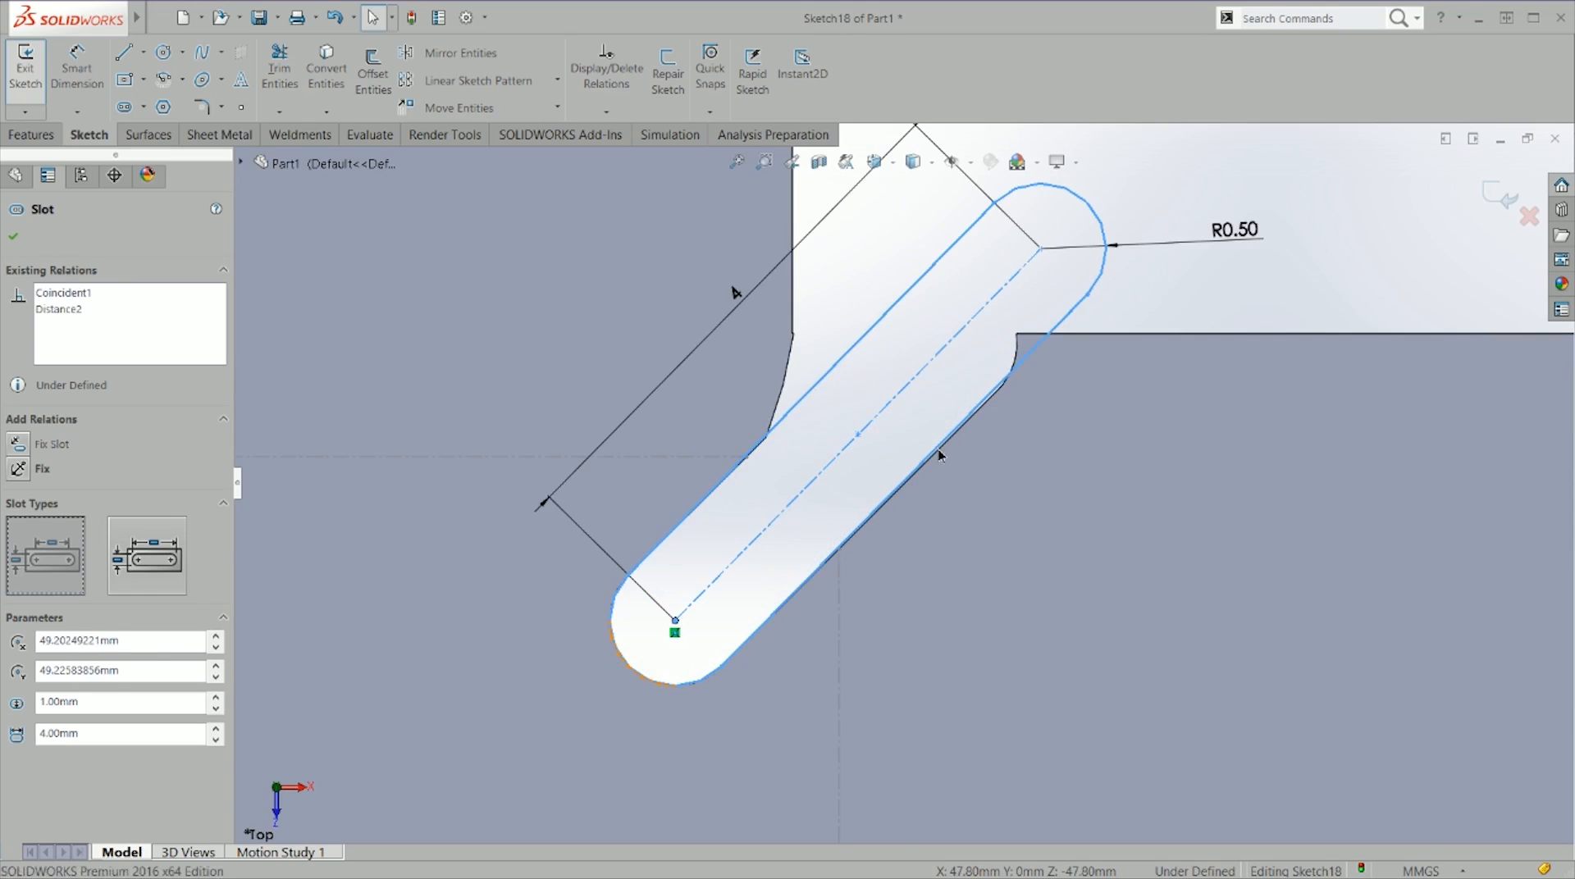
Step: Swing the slot's free end to bring its sides closer to the straight edges of the new cutout
{"action": "key", "text": "Escape"}
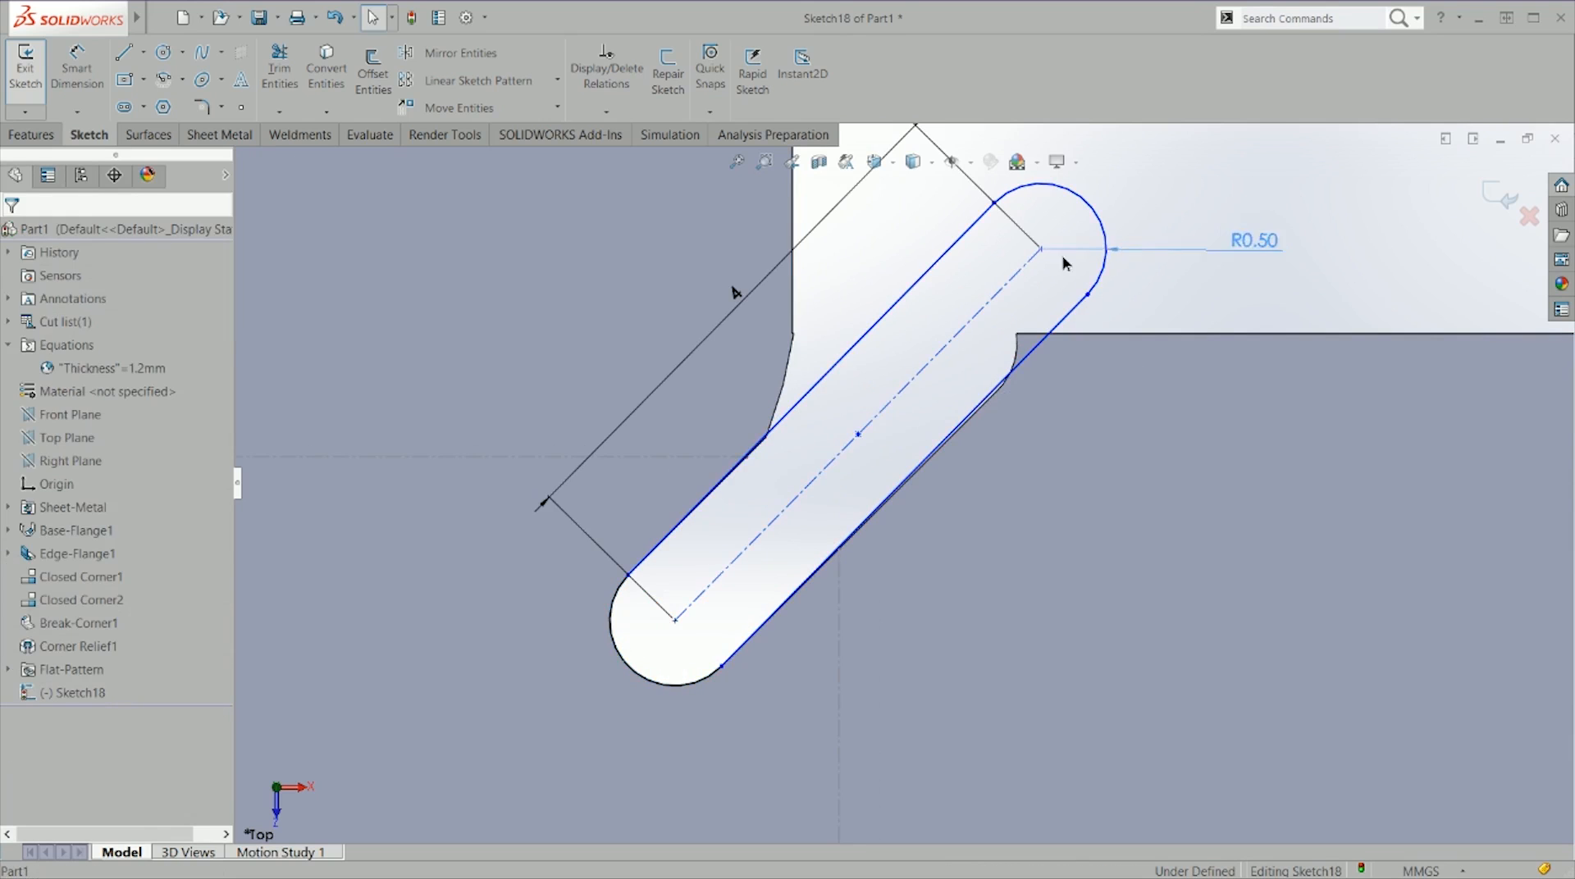
{"action": "left_click", "coordinate": [1041, 257]}
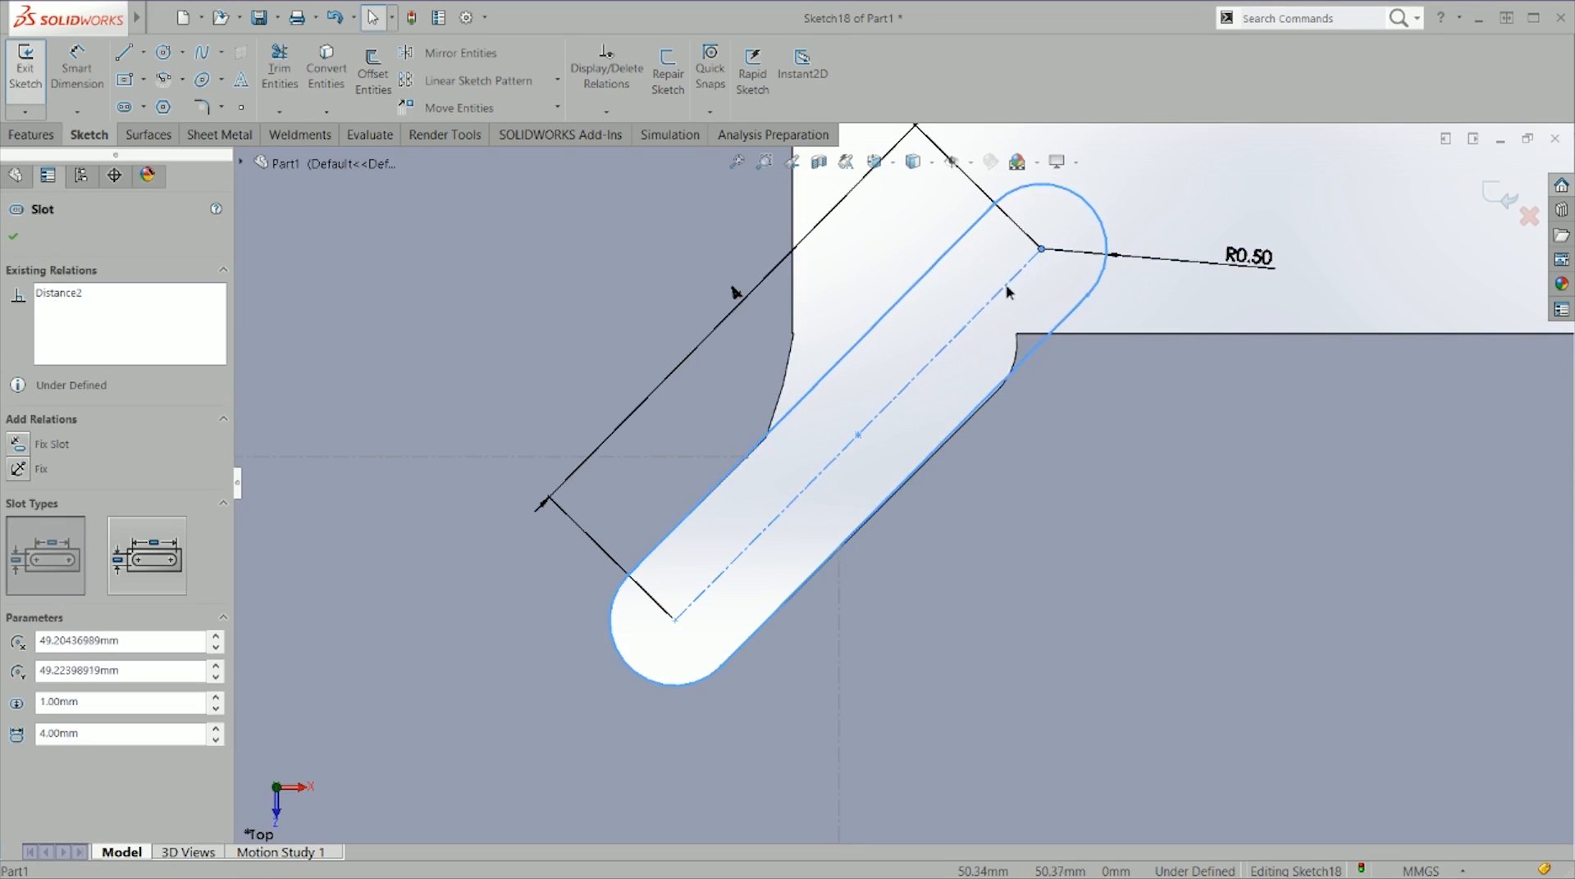
{"action": "key", "text": "Escape"}
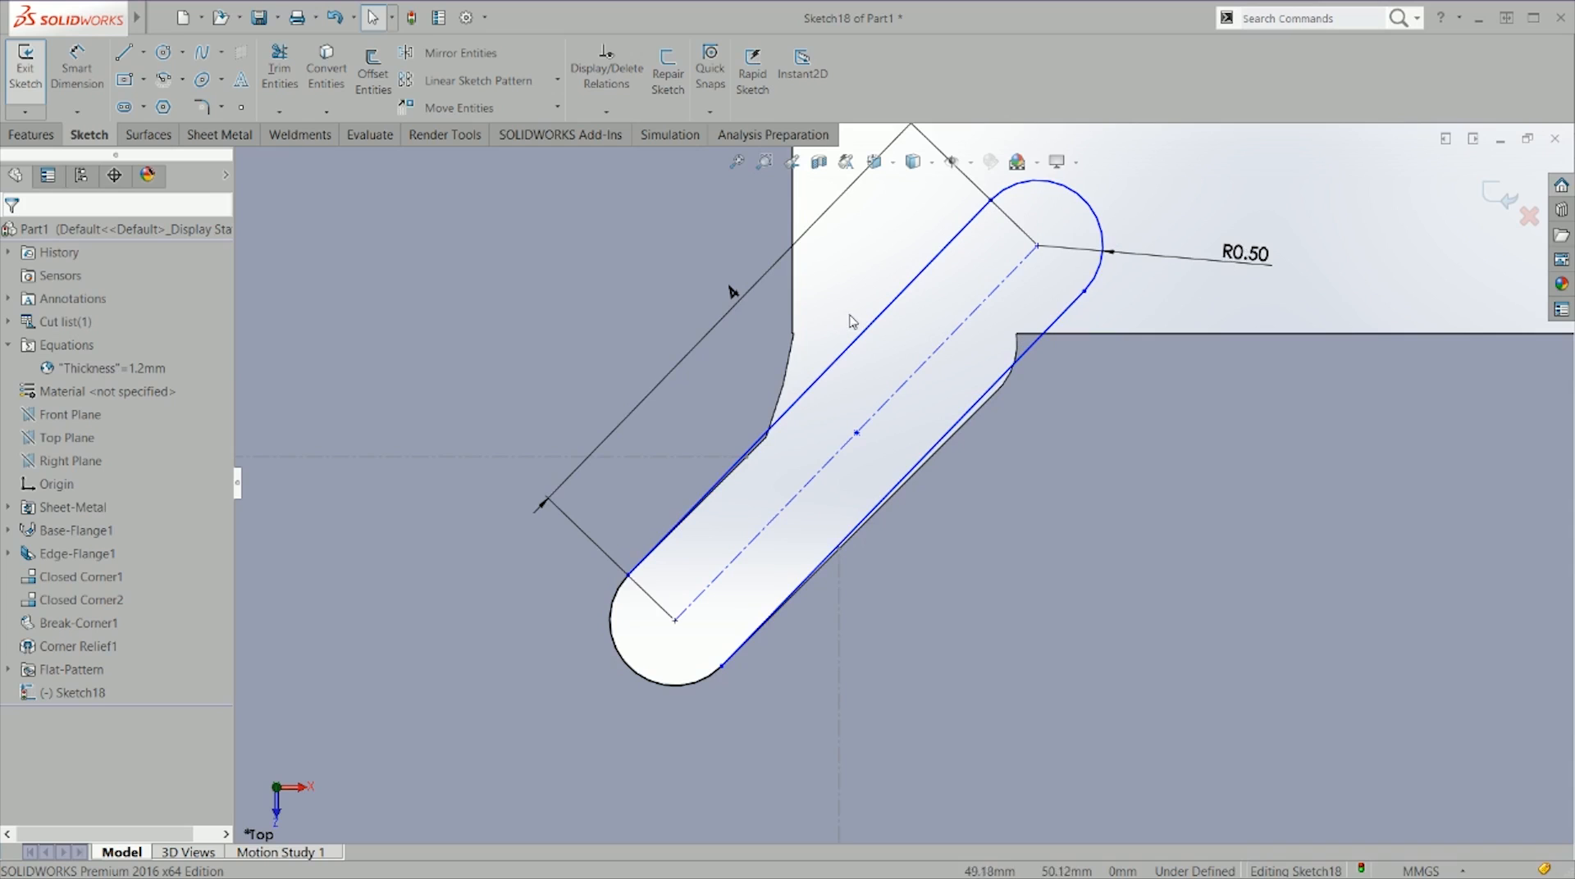
Step: Replace the slot's centre-to-centre dimension with an overall length dimension between its two end arcs, set to 4 mm
{"action": "left_click", "coordinate": [731, 292]}
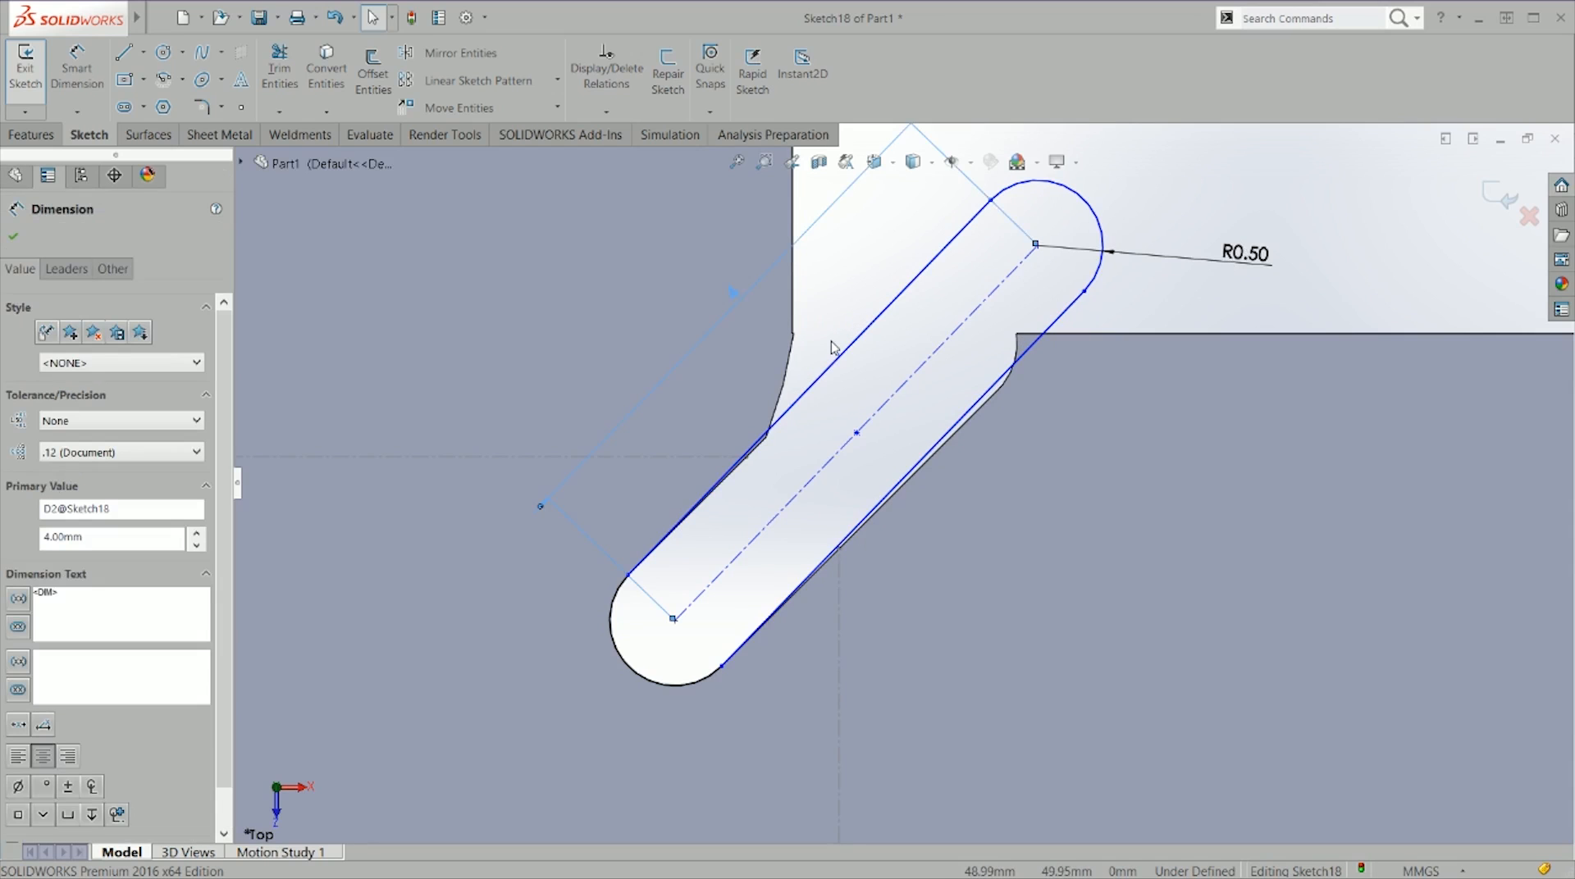
{"action": "key", "text": "Delete"}
{"action": "right_click_drag", "start_coordinate": [1117, 192], "coordinate": [1095, 190]}
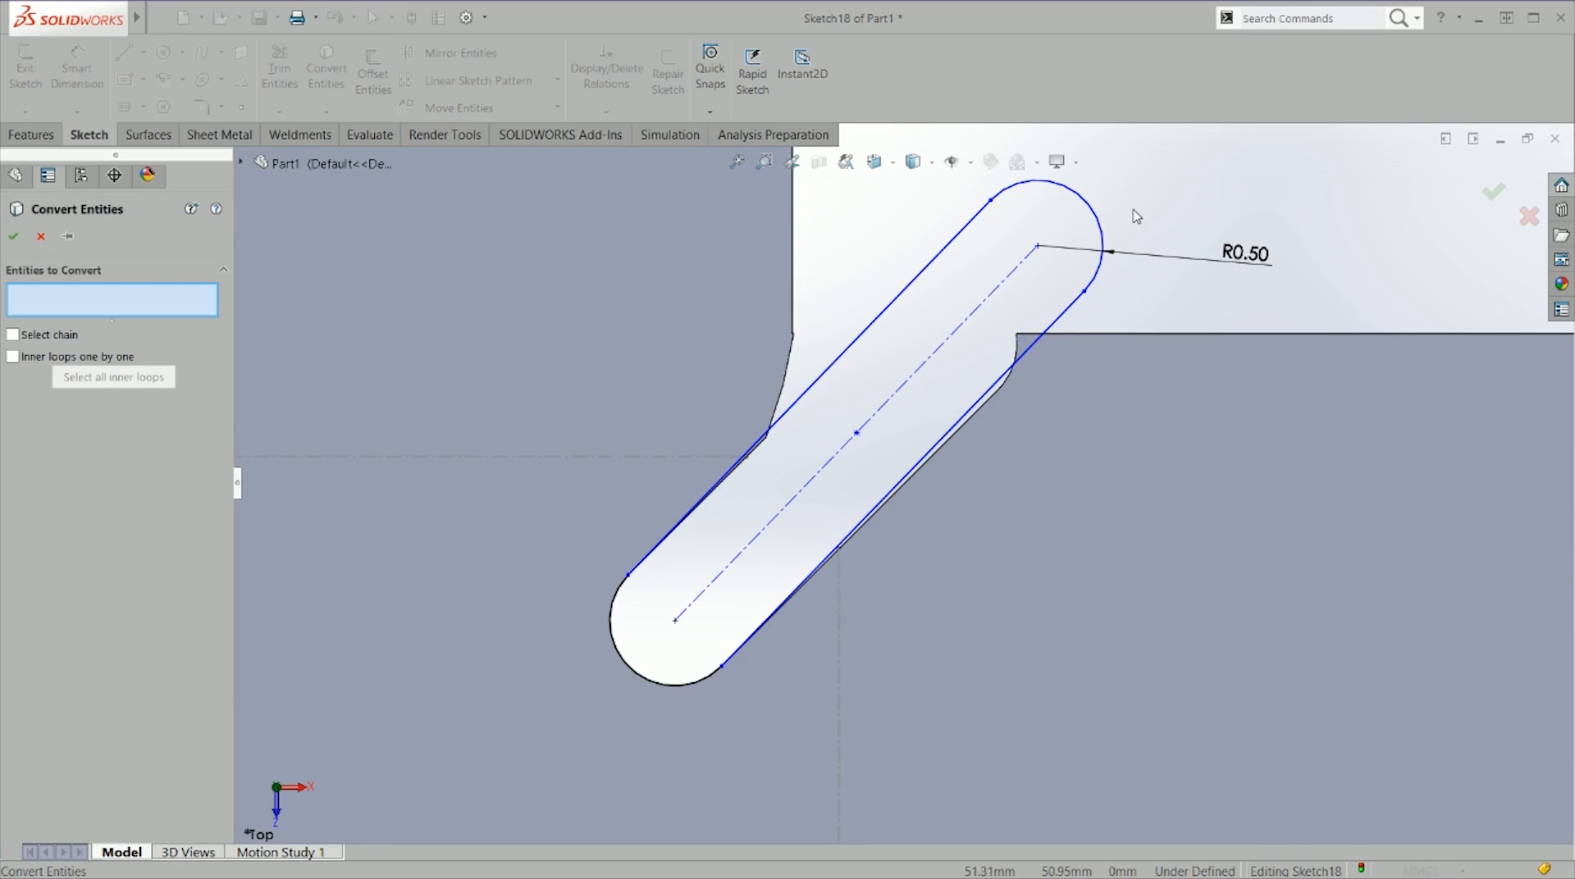
{"action": "key", "text": "Escape"}
{"action": "left_click", "coordinate": [1097, 239]}
{"action": "left_click", "coordinate": [995, 325]}
{"action": "left_click", "coordinate": [608, 645]}
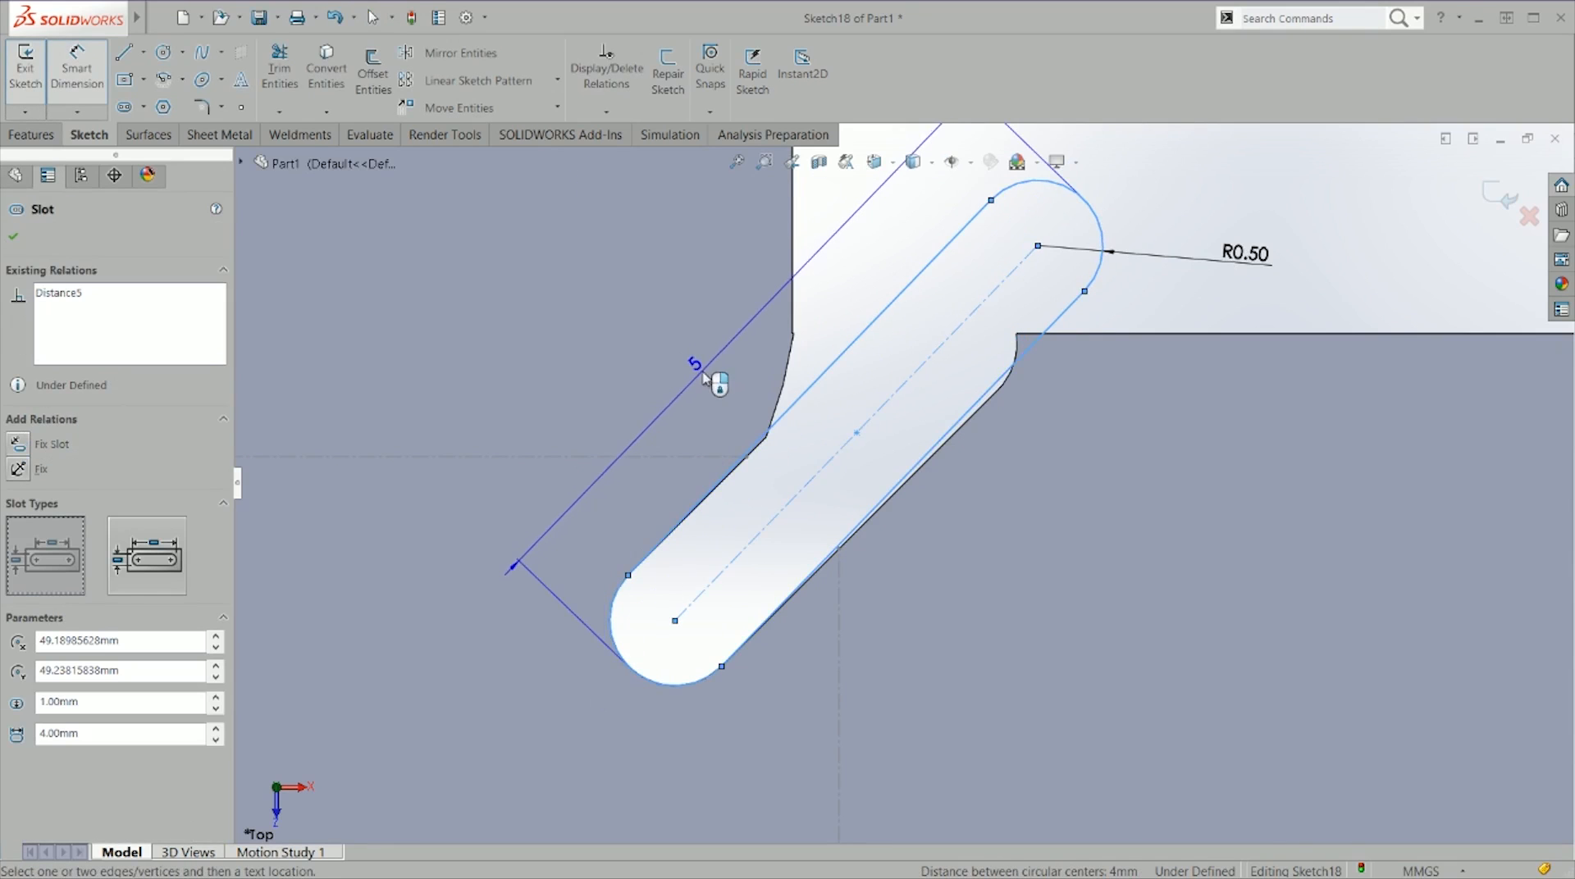
{"action": "left_click", "coordinate": [704, 376]}
{"action": "type", "text": "4"}
{"action": "key", "text": "Return"}
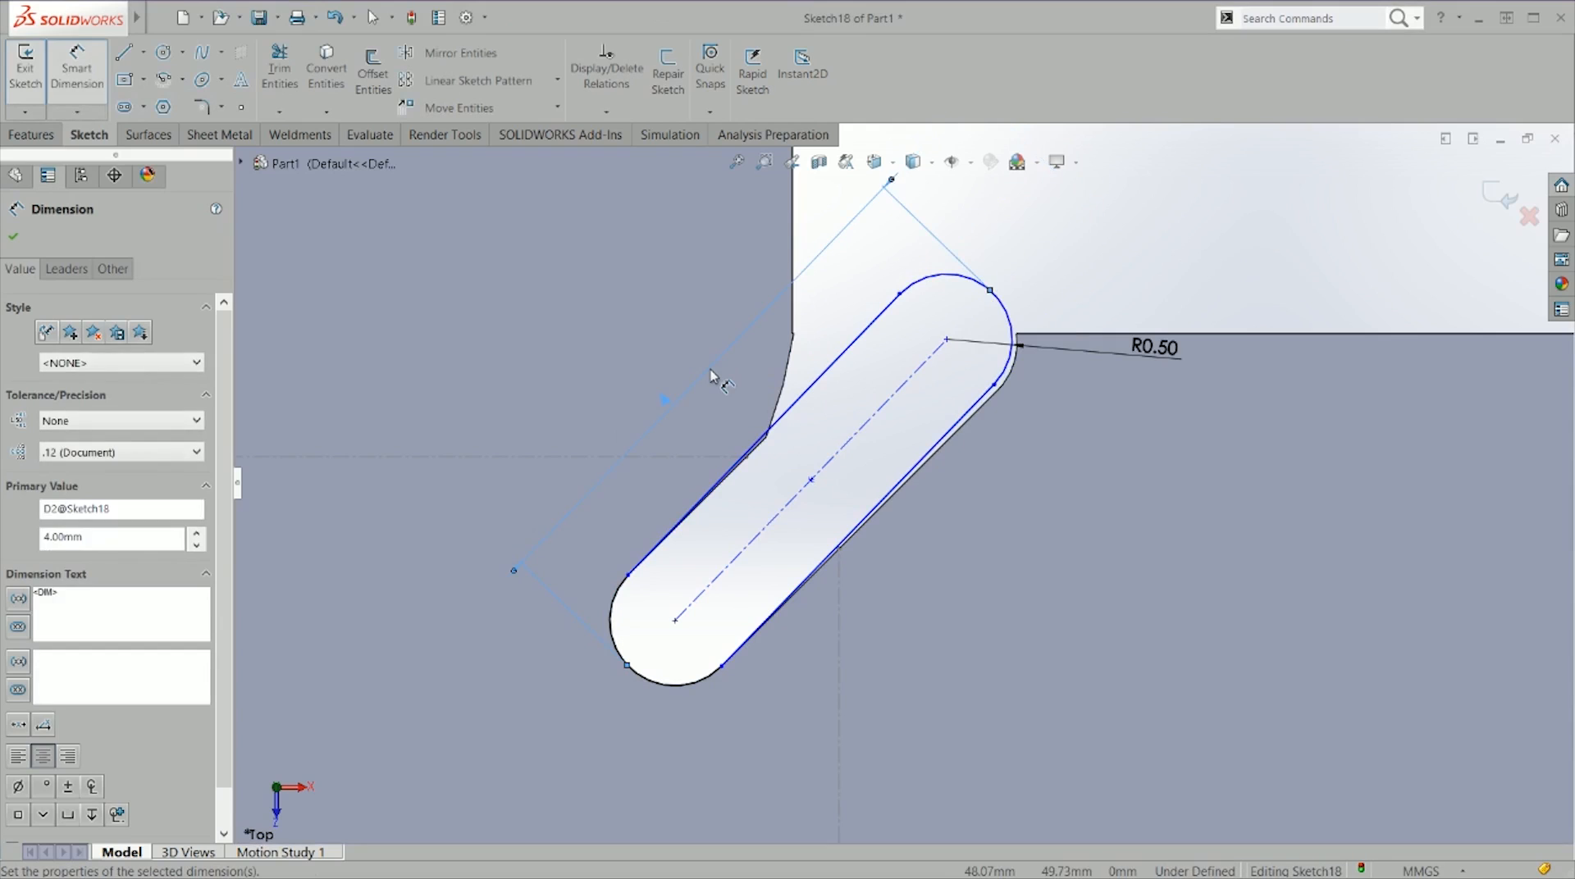
Step: Rotate the shortened slot about its fixed end so its sides and free end match the relief cutout's outline
{"action": "key", "text": "Escape"}
{"action": "left_click_drag", "start_coordinate": [995, 388], "coordinate": [1017, 399]}
{"action": "key", "text": "Escape"}
{"action": "key", "text": "Escape"}
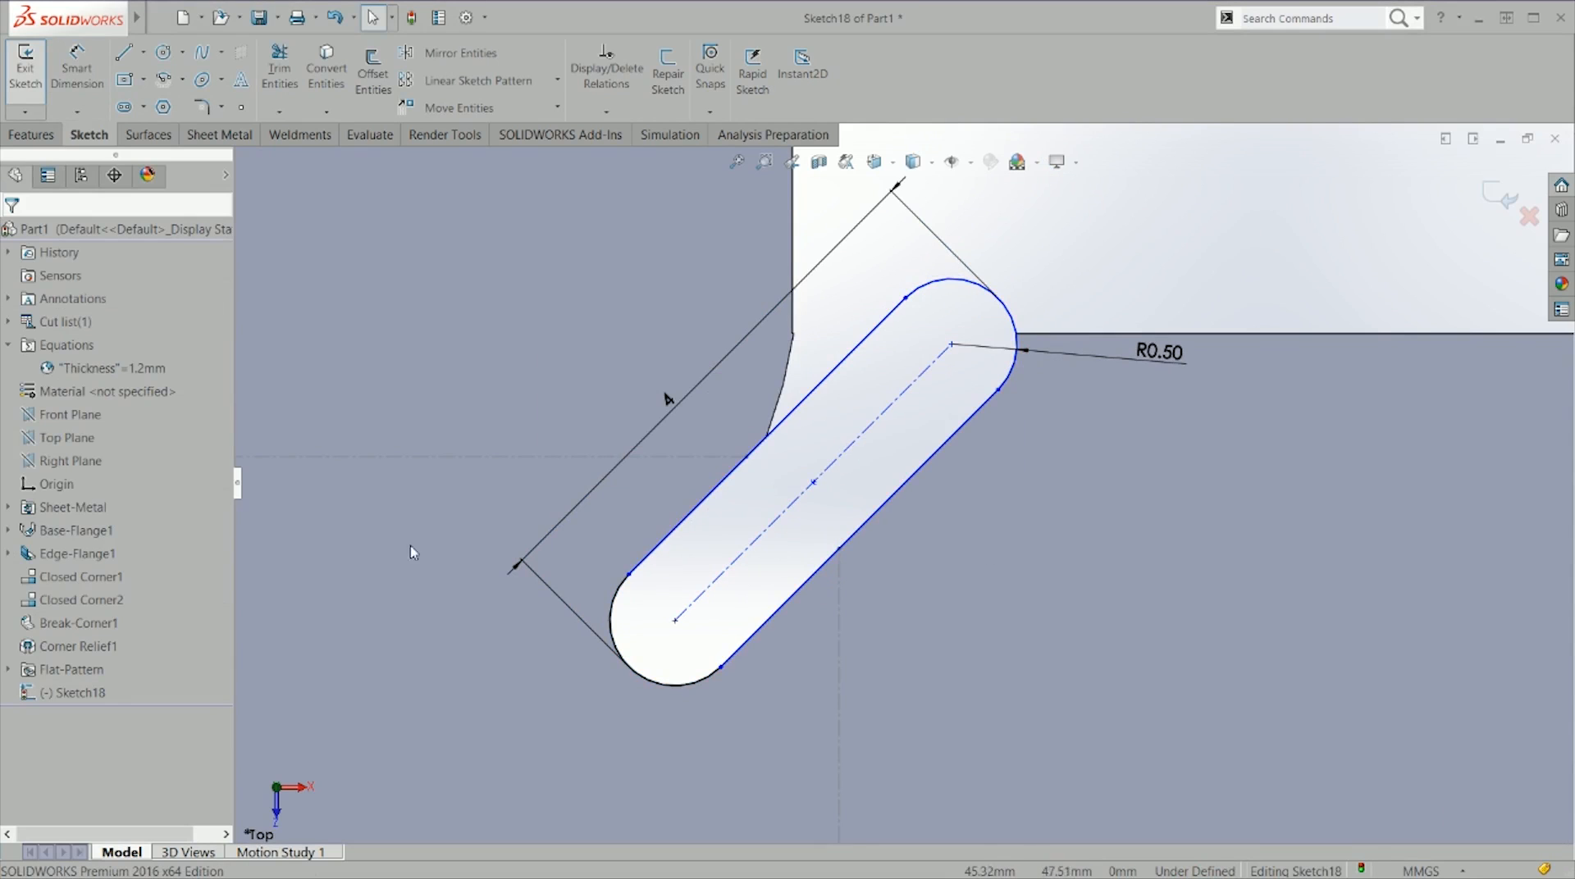
Step: Exit the sketch and delete the slot sketch from the part
{"action": "left_click", "coordinate": [1512, 205]}
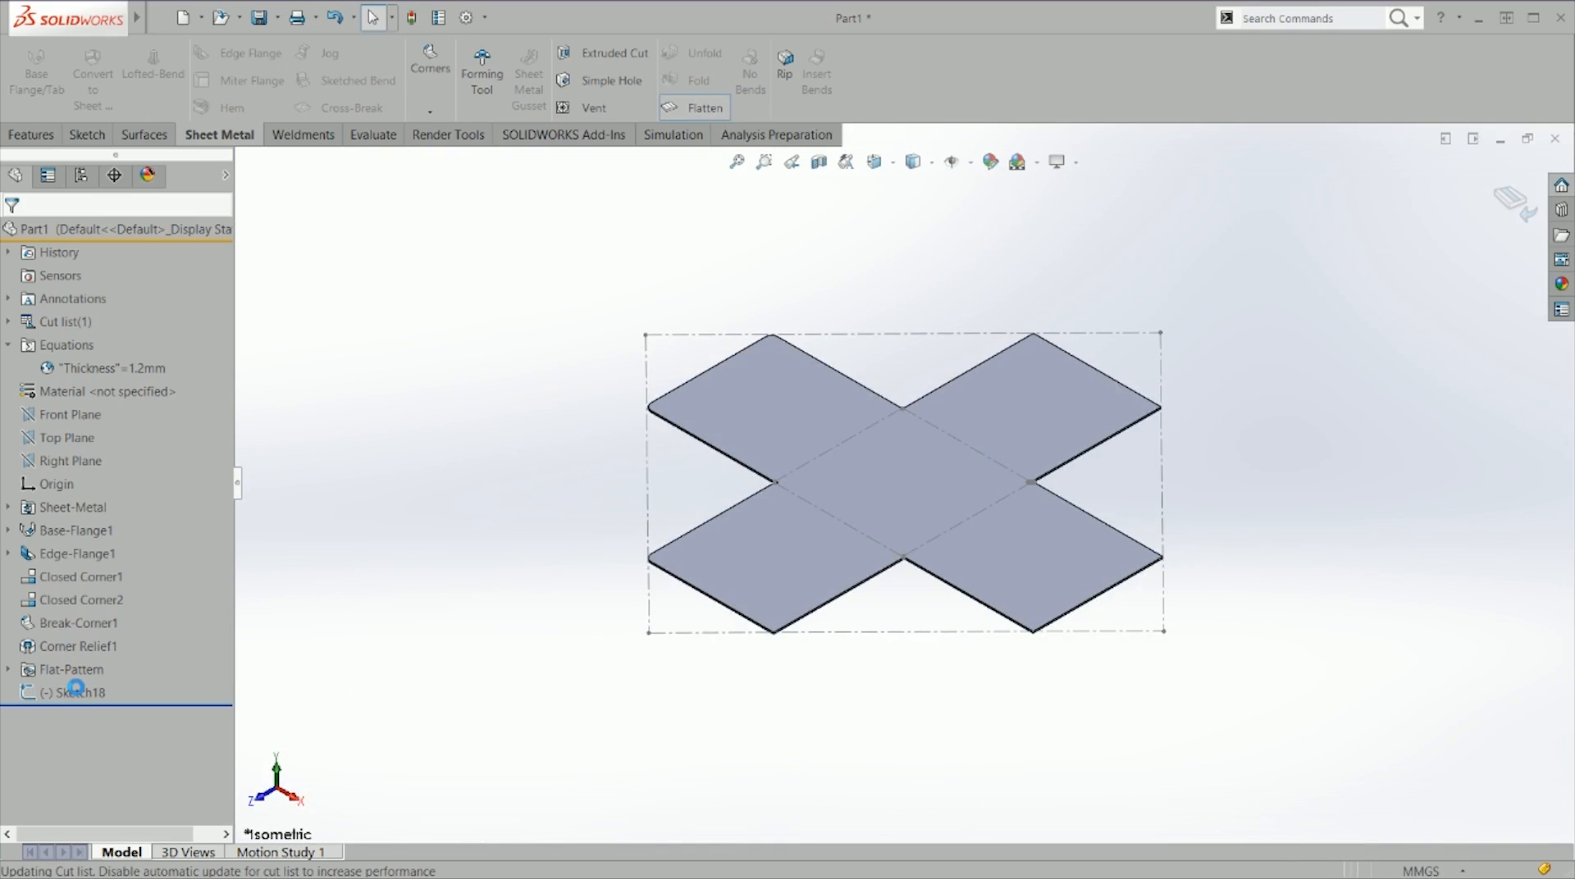
{"action": "left_click", "coordinate": [78, 691]}
{"action": "key", "text": "Delete"}
{"action": "key", "text": "Return"}
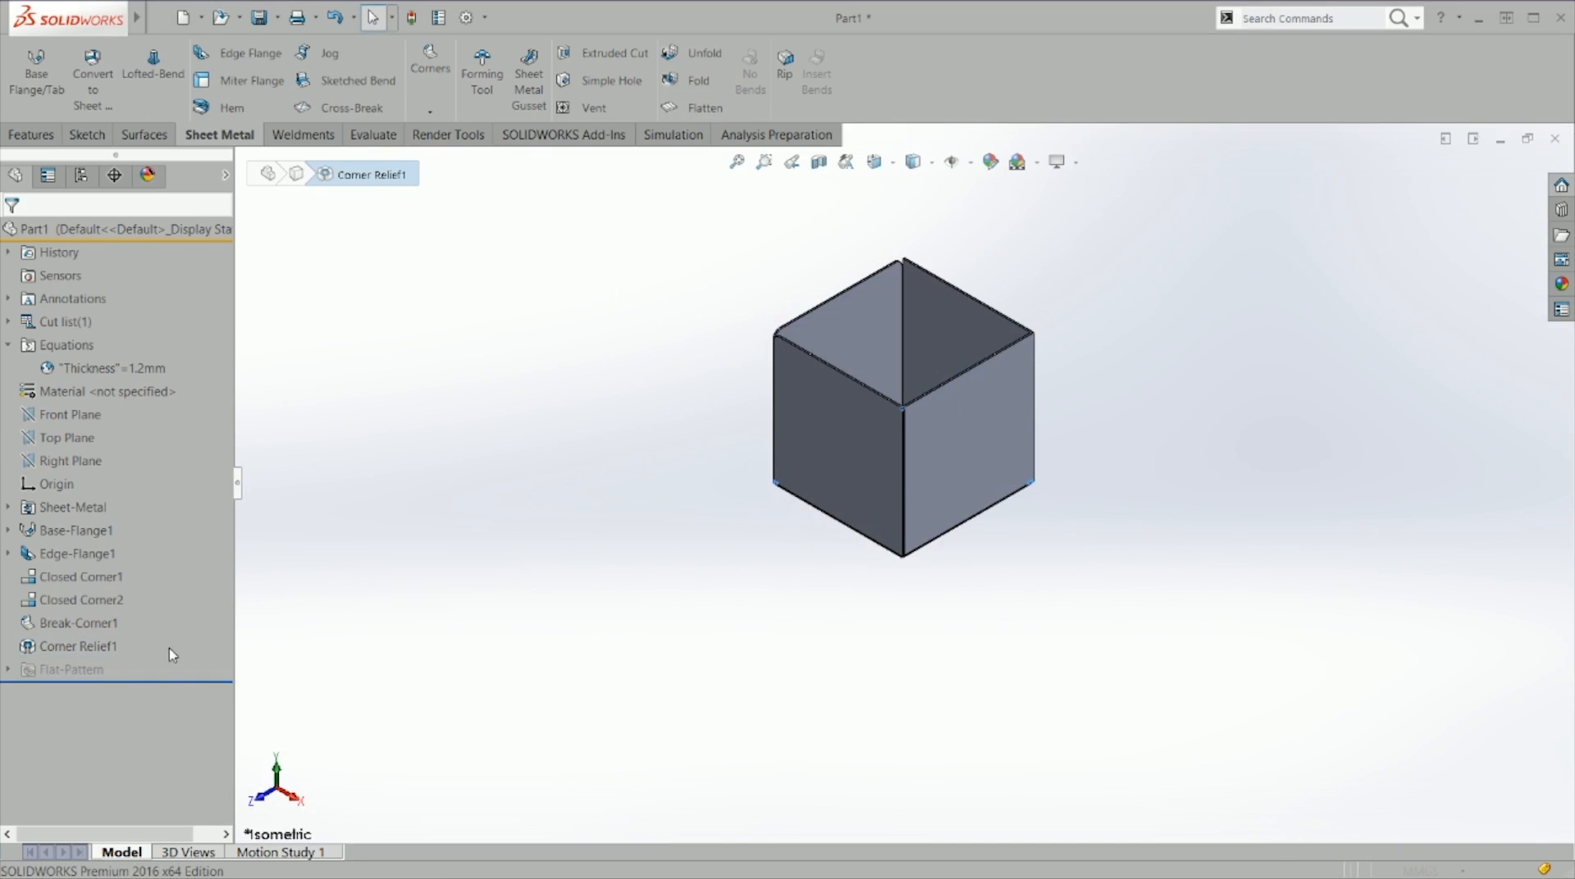
Step: Edit the corner relief feature so that its first two corners use the Constant Width relief type
{"action": "left_click", "coordinate": [141, 694]}
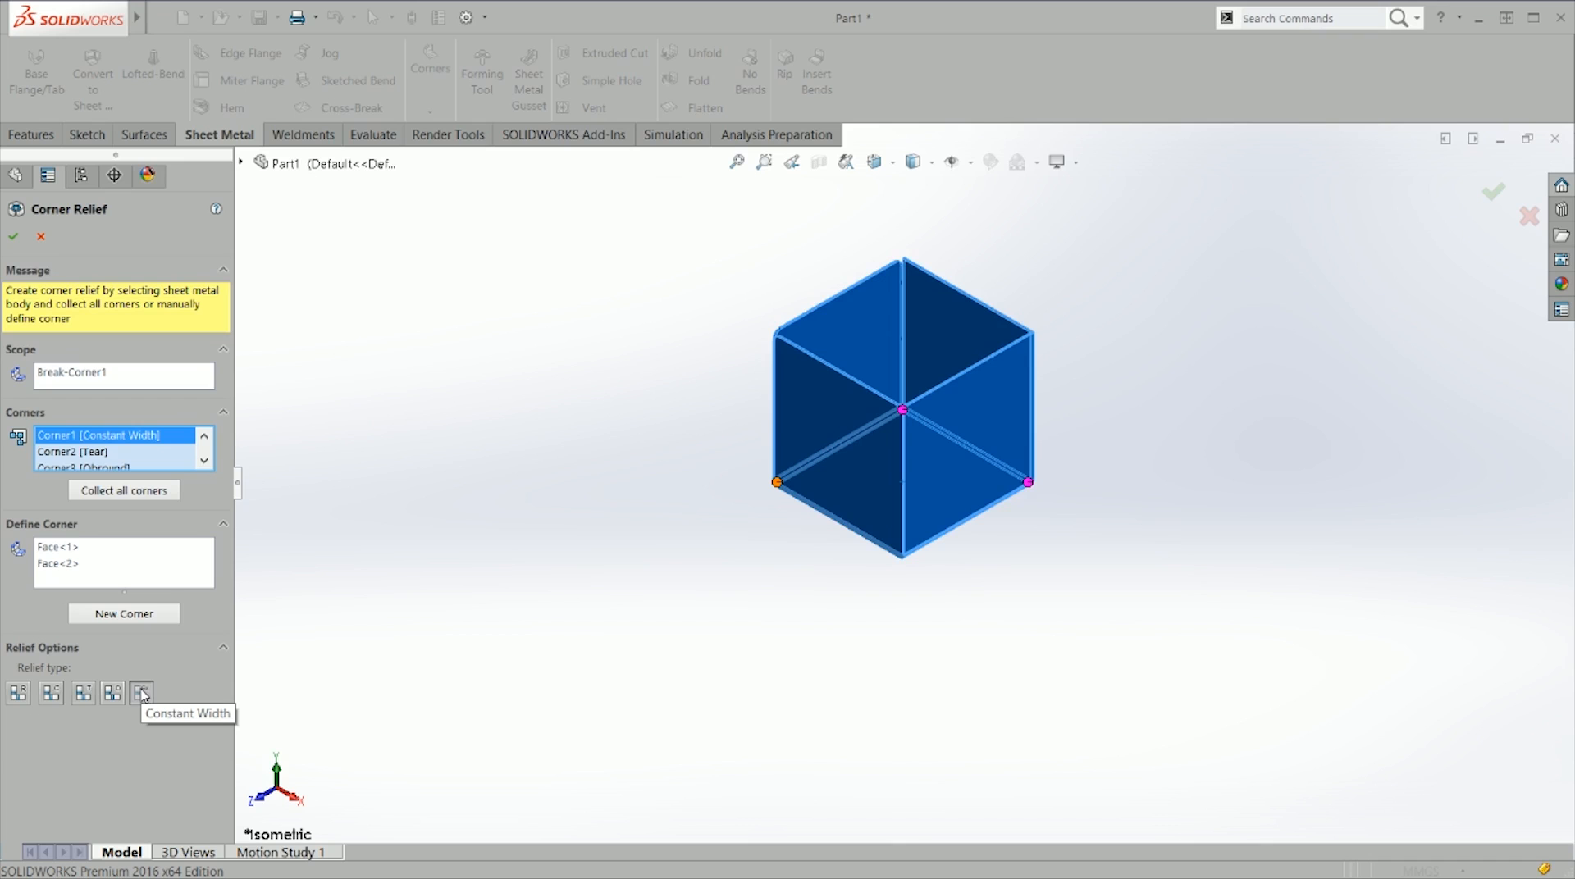
{"action": "left_click", "coordinate": [46, 442]}
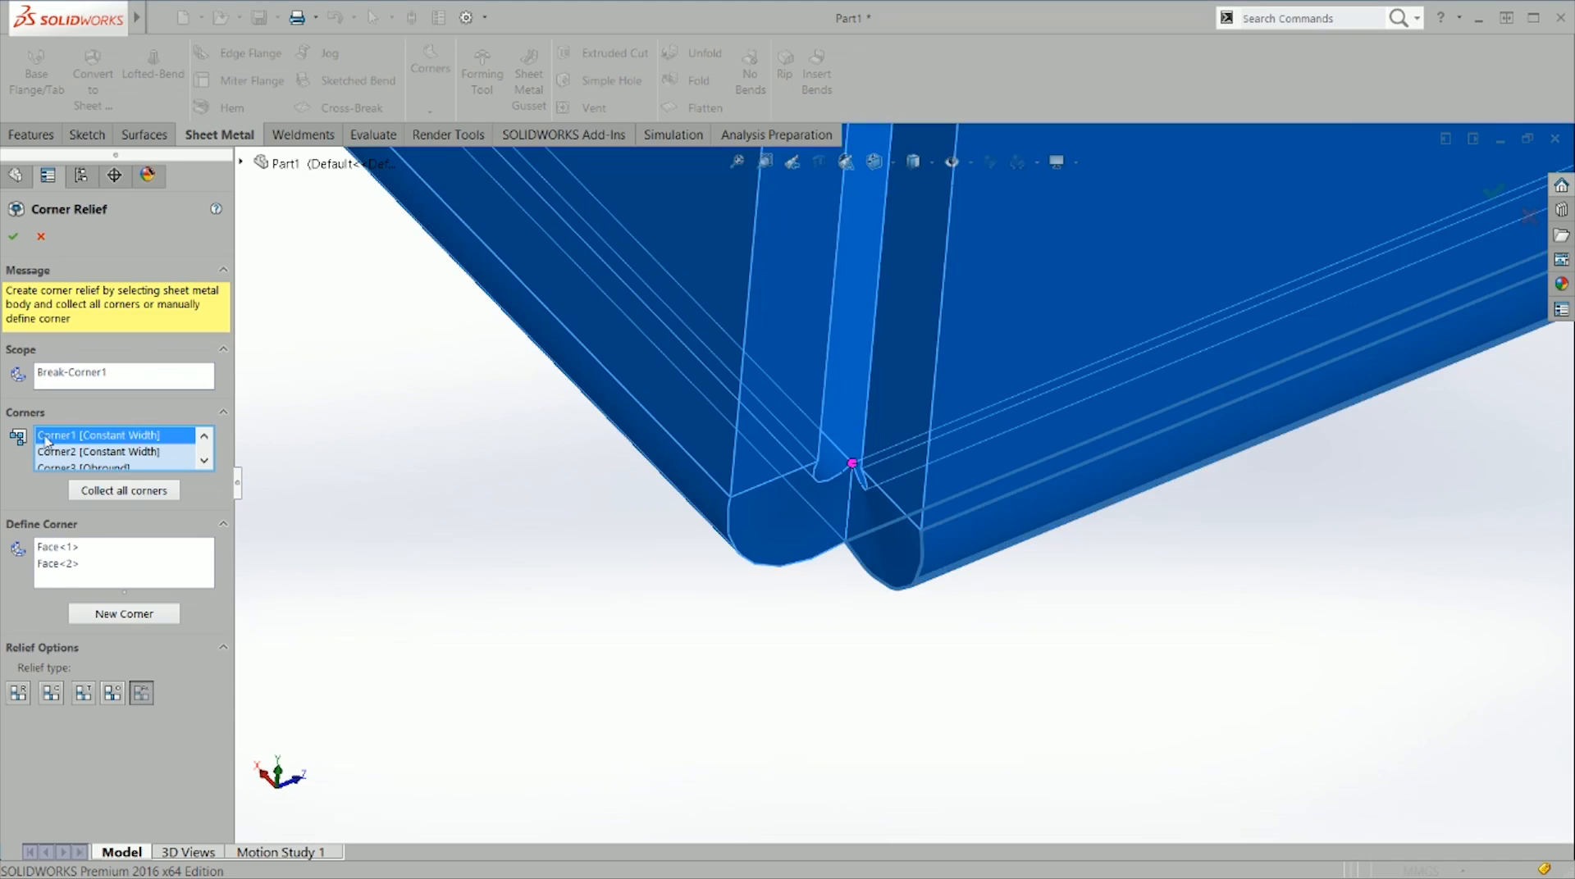
{"action": "left_click", "coordinate": [13, 236]}
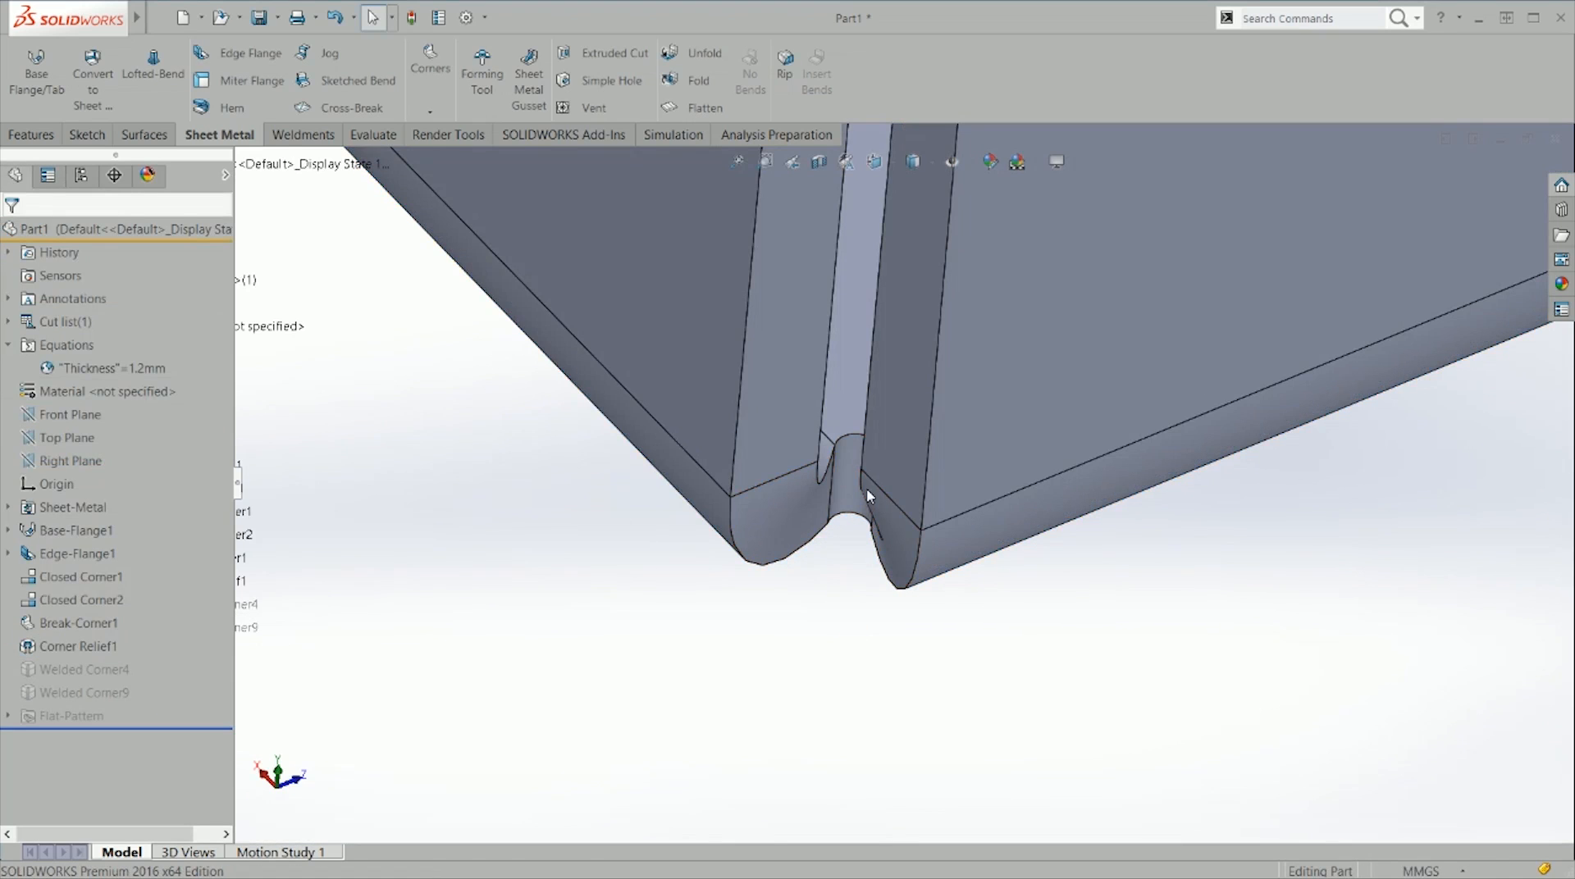
Step: Measure the distance between the two facing curved edges of the constant-width relief at the box corner
{"action": "scroll", "coordinate": [867, 489], "scroll_direction": "down", "scroll_amount": 3}
{"action": "left_click", "coordinate": [832, 464]}
{"action": "middle_click_drag", "start_coordinate": [873, 480], "coordinate": [923, 497]}
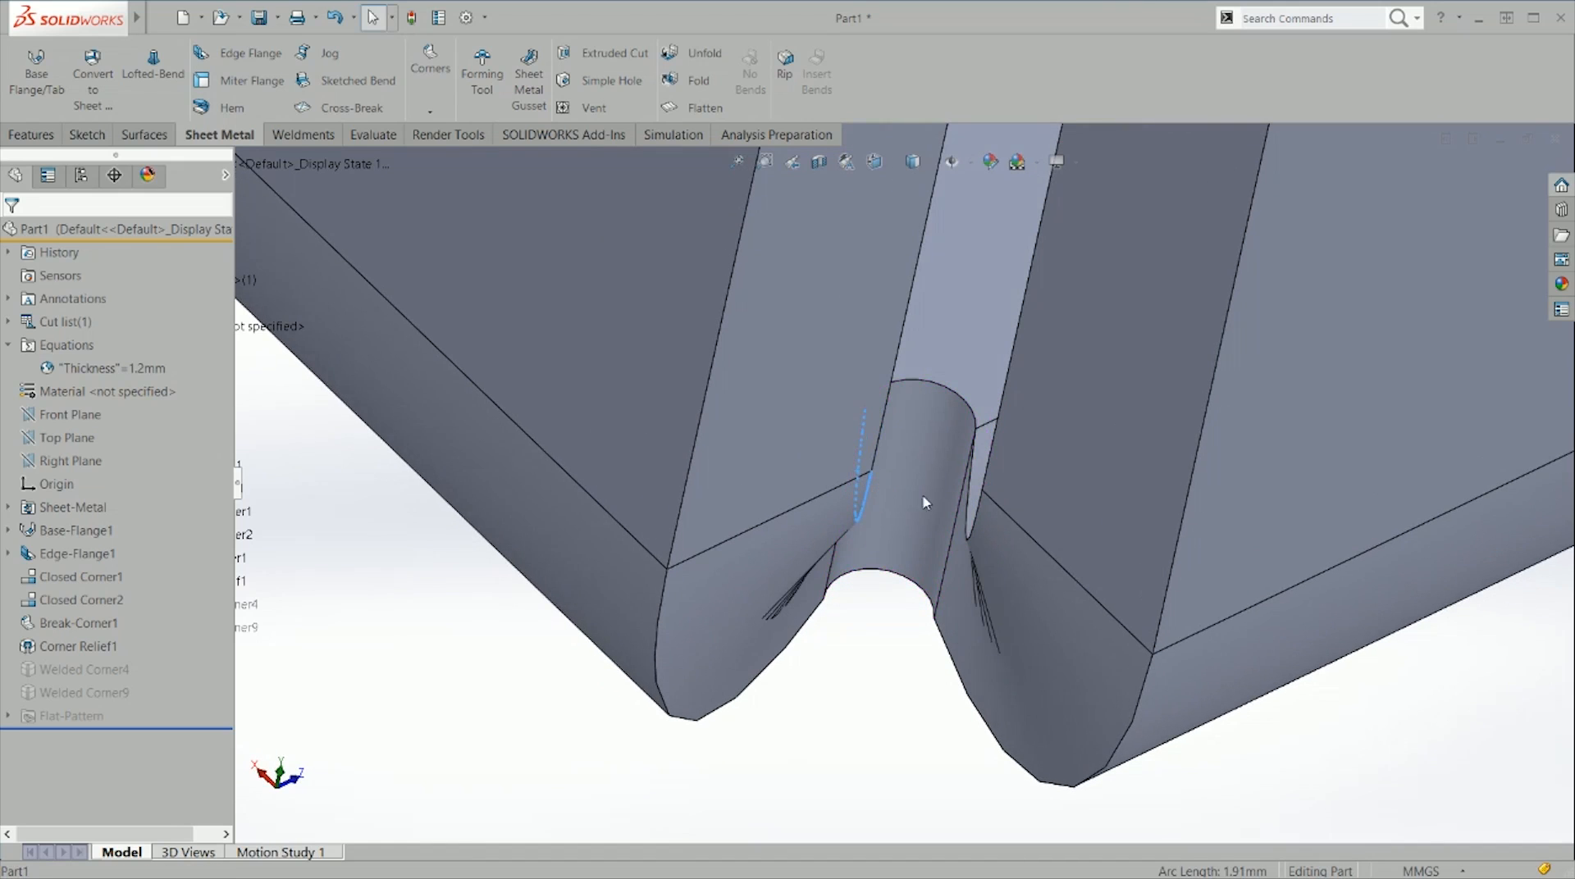
{"action": "left_click", "coordinate": [967, 526], "text": "ctrl"}
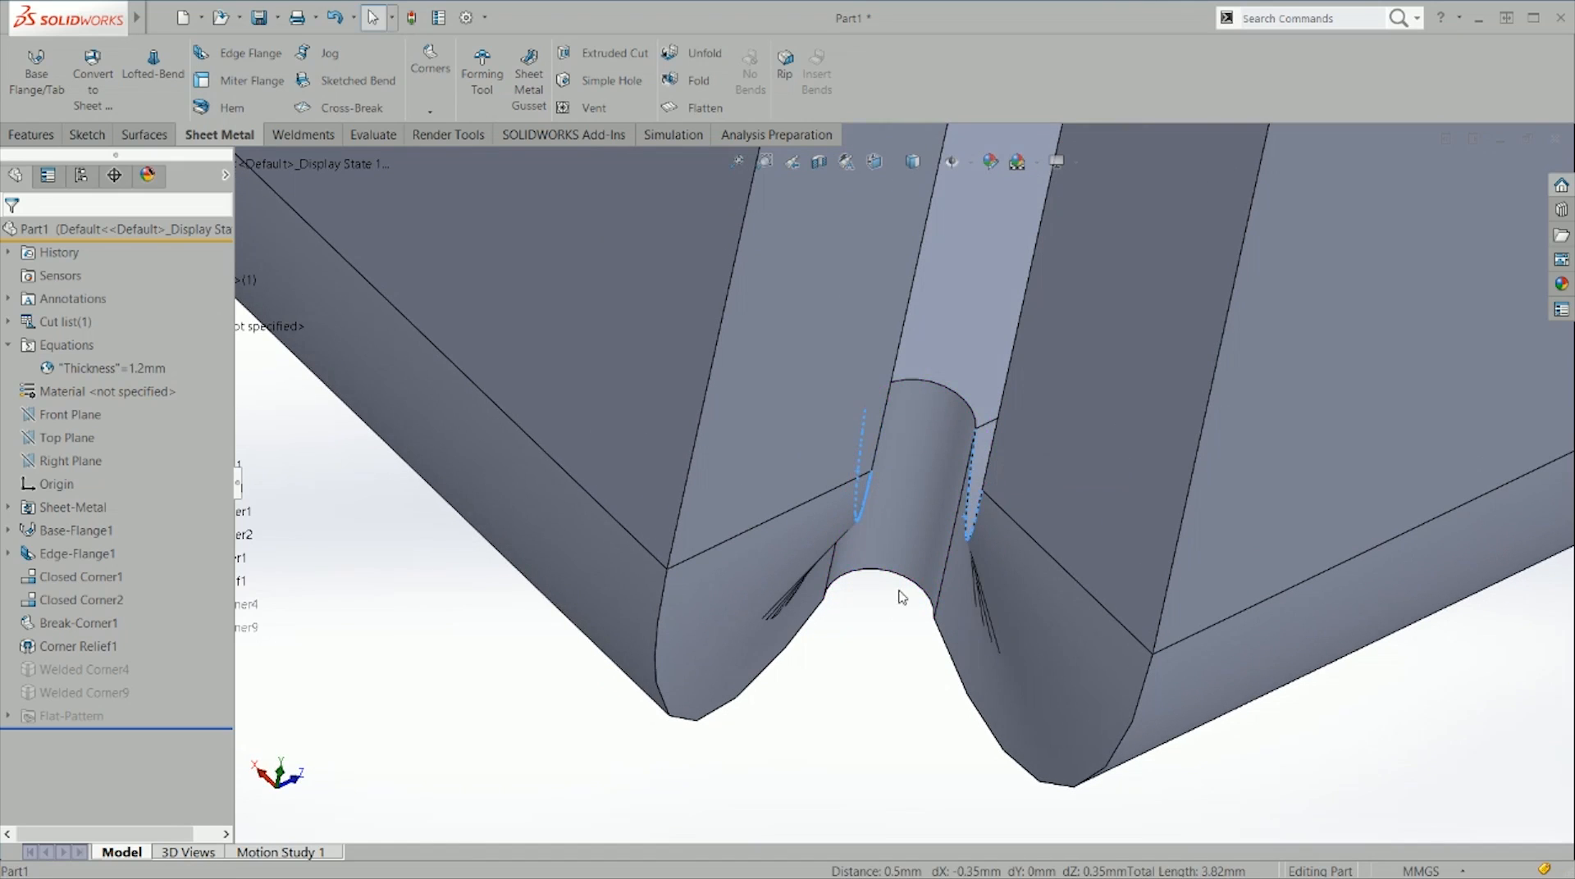
Step: Measure the normal distance between the two parallel vertical edges that border the gap at the box corner
{"action": "left_click", "coordinate": [884, 668]}
{"action": "scroll", "coordinate": [904, 430], "scroll_direction": "up", "scroll_amount": 5}
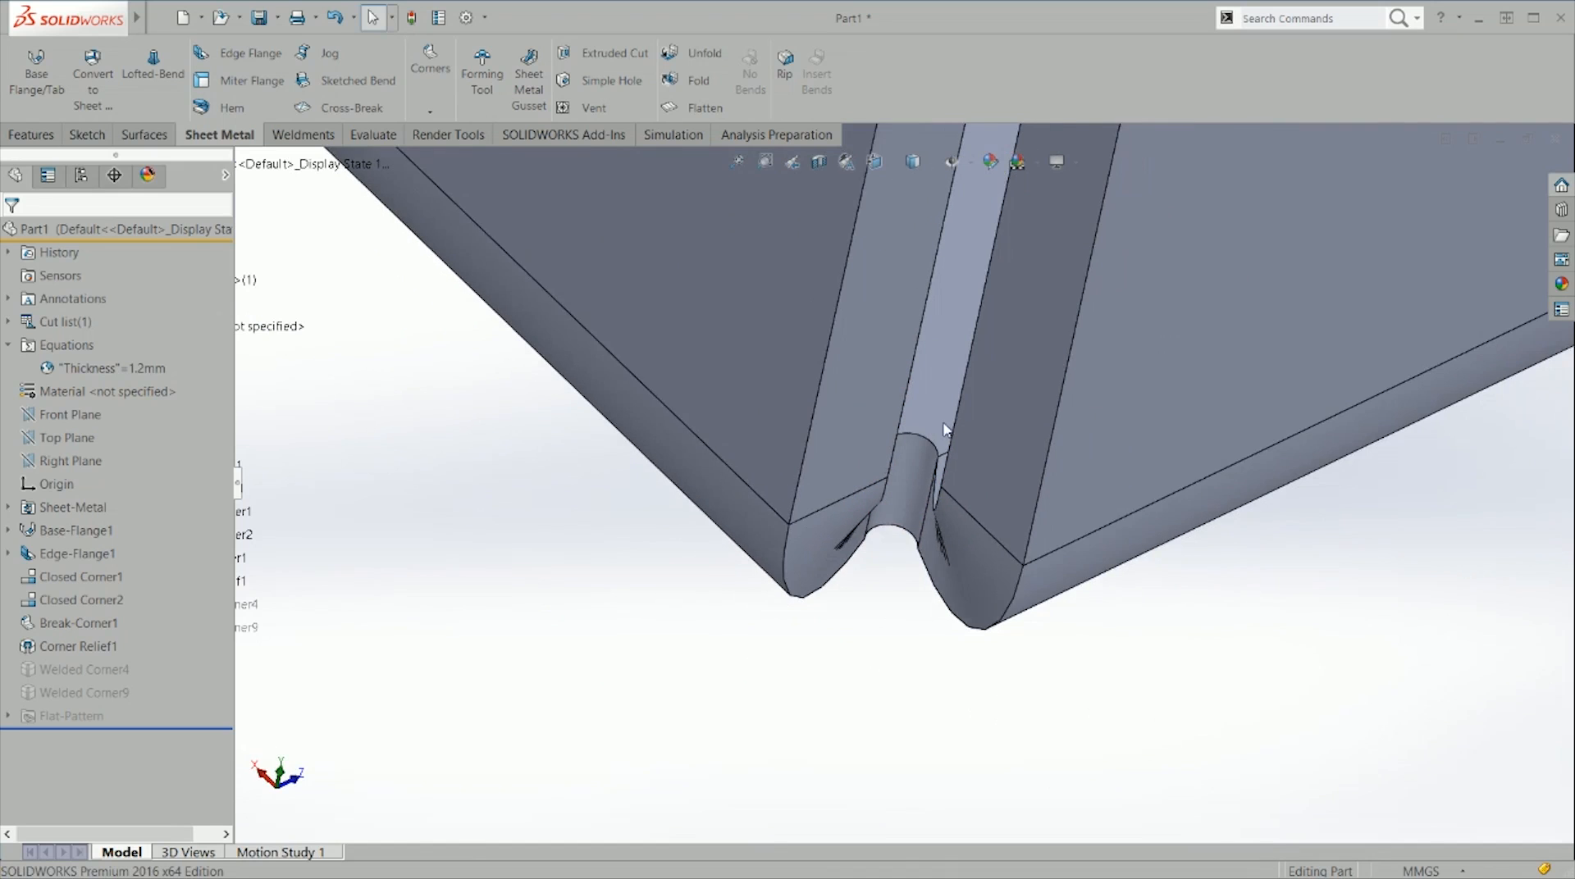
{"action": "left_click", "coordinate": [938, 348]}
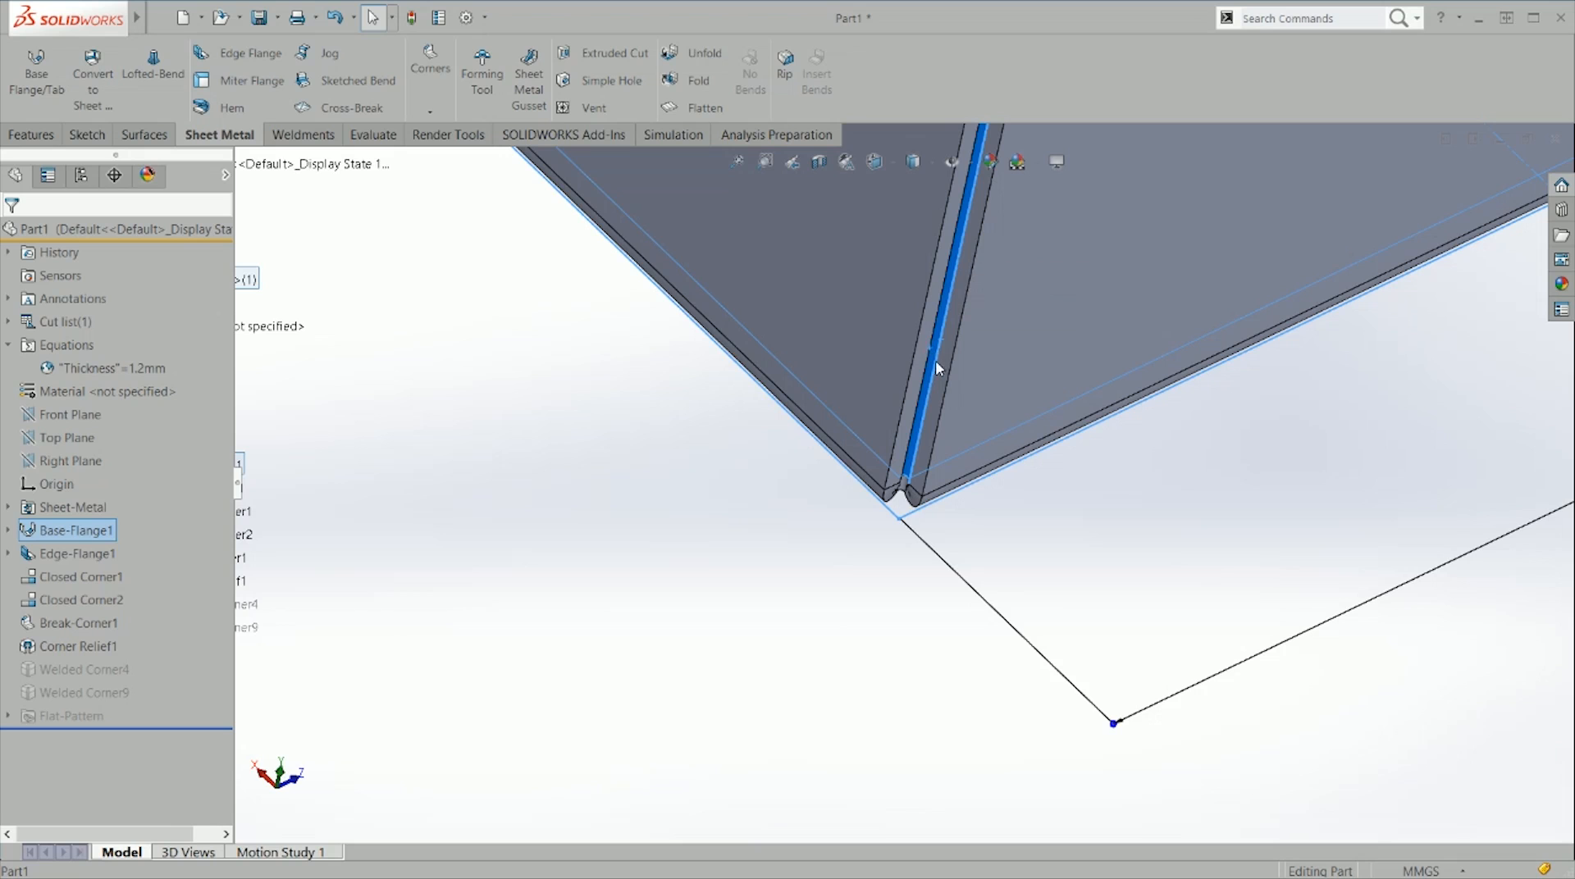
{"action": "scroll", "coordinate": [926, 447], "scroll_direction": "down", "scroll_amount": 5}
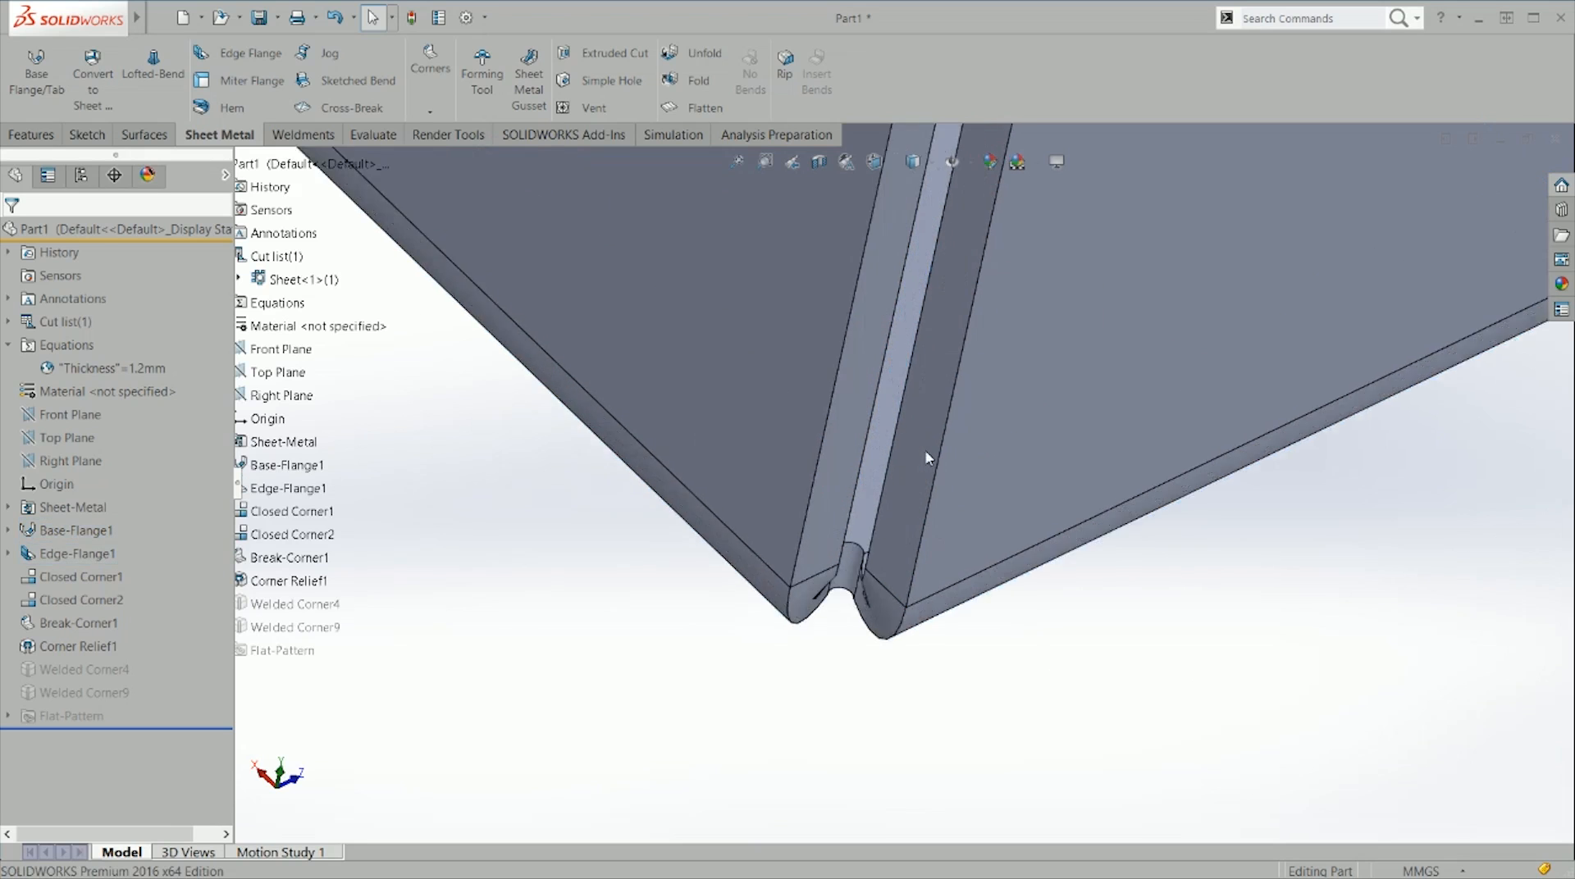
{"action": "left_click", "coordinate": [846, 468]}
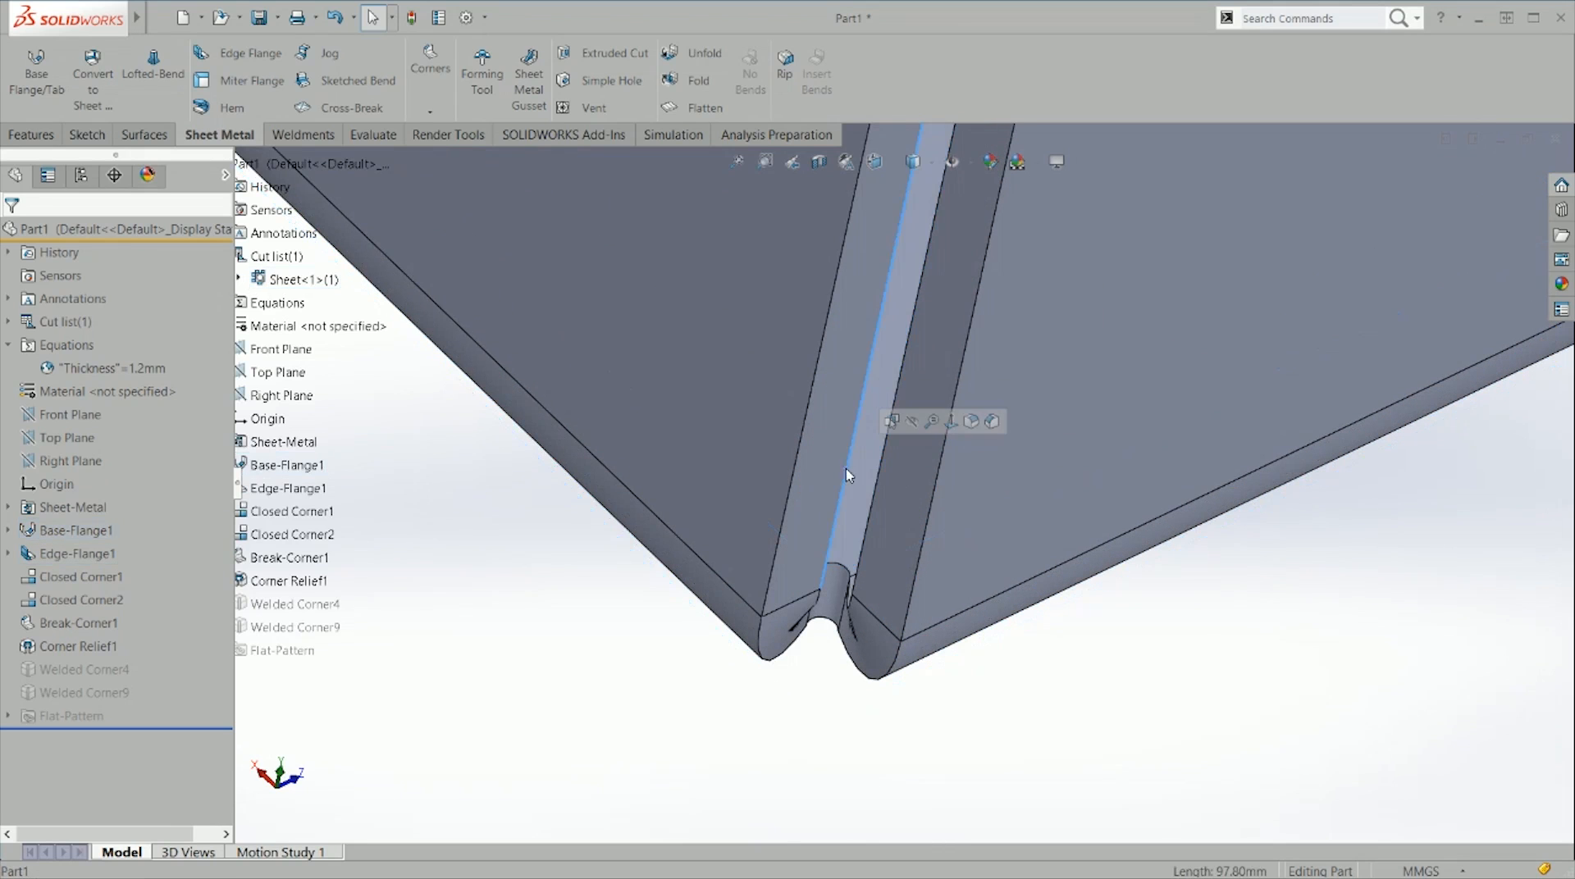
{"action": "left_click", "coordinate": [876, 481]}
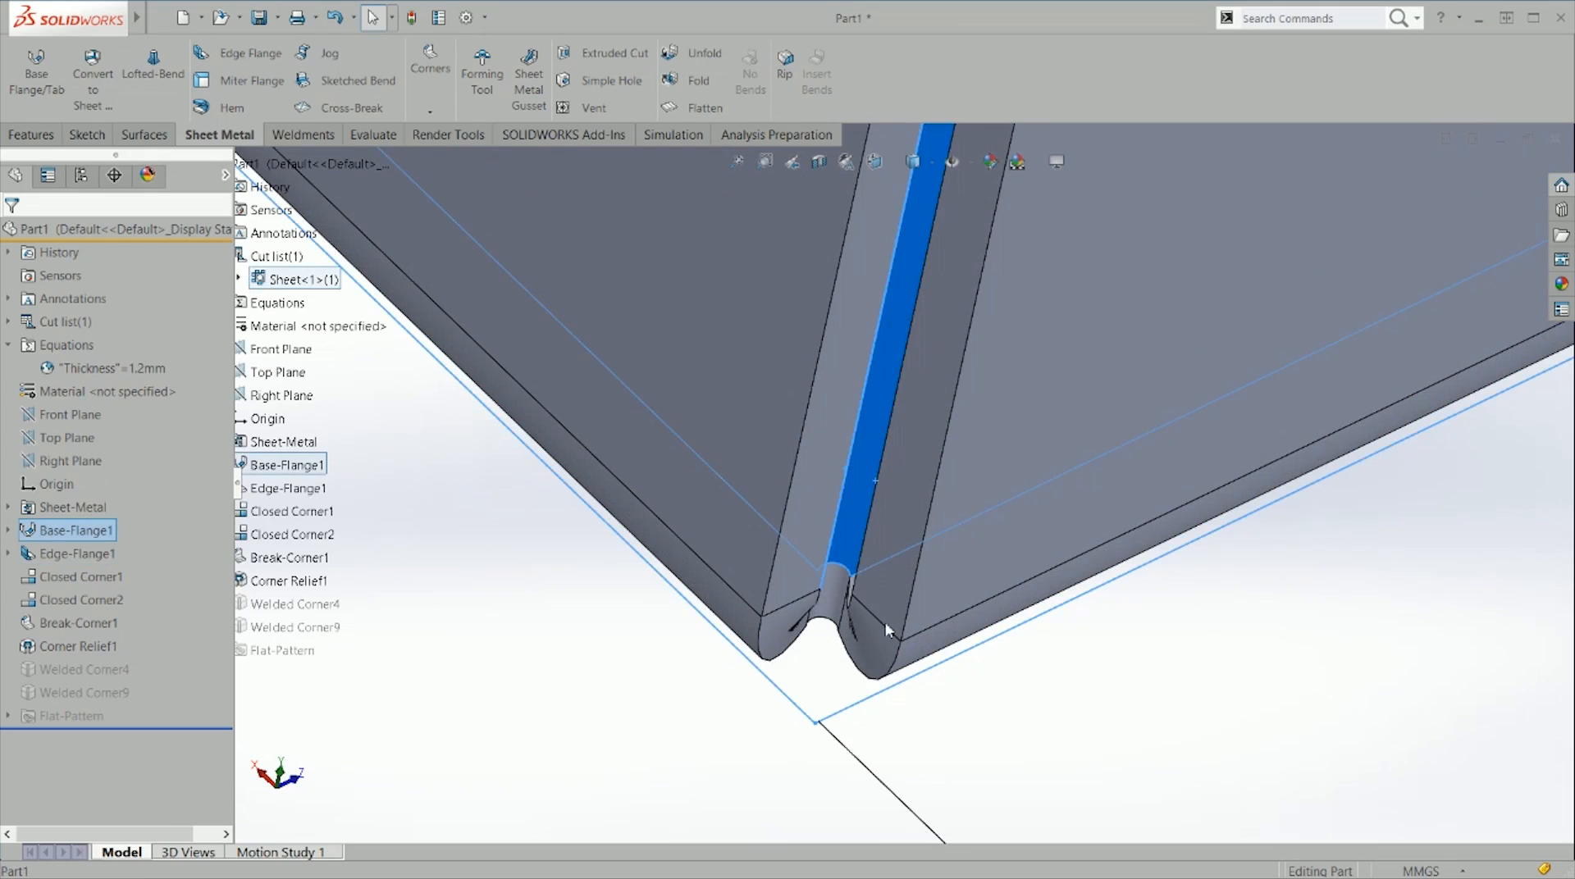
{"action": "left_click", "coordinate": [866, 558], "text": "ctrl"}
{"action": "left_click", "coordinate": [866, 553], "text": "ctrl"}
{"action": "left_click", "coordinate": [849, 526], "text": "ctrl"}
{"action": "left_click", "coordinate": [866, 530], "text": "ctrl"}
{"action": "left_click", "coordinate": [867, 534], "text": "ctrl"}
{"action": "left_click", "coordinate": [854, 532], "text": "ctrl"}
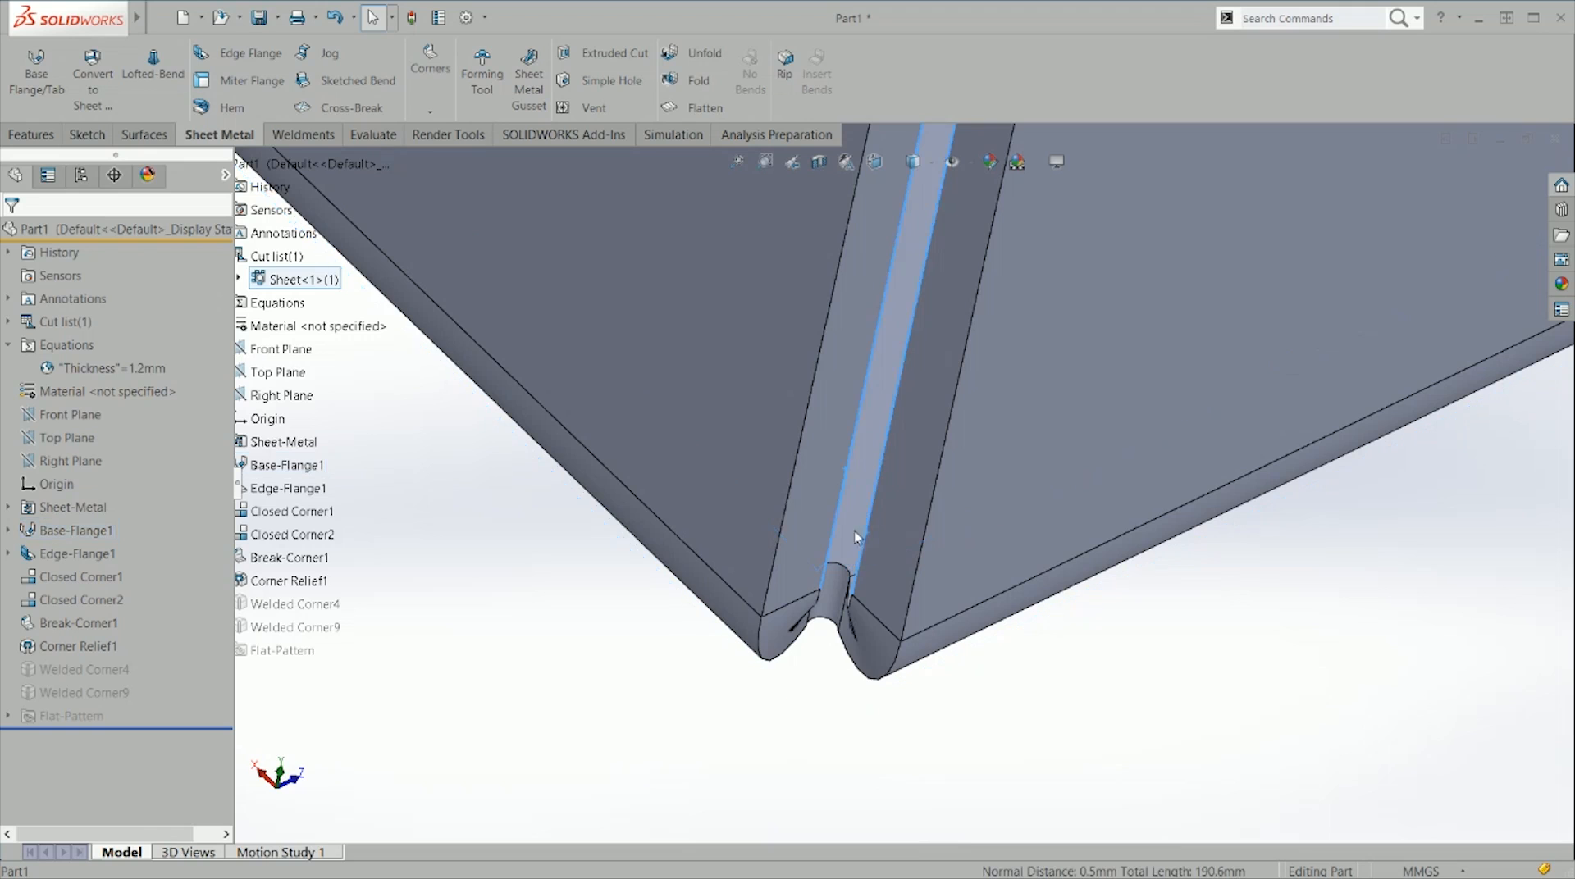
{"action": "double_click", "coordinate": [1130, 872]}
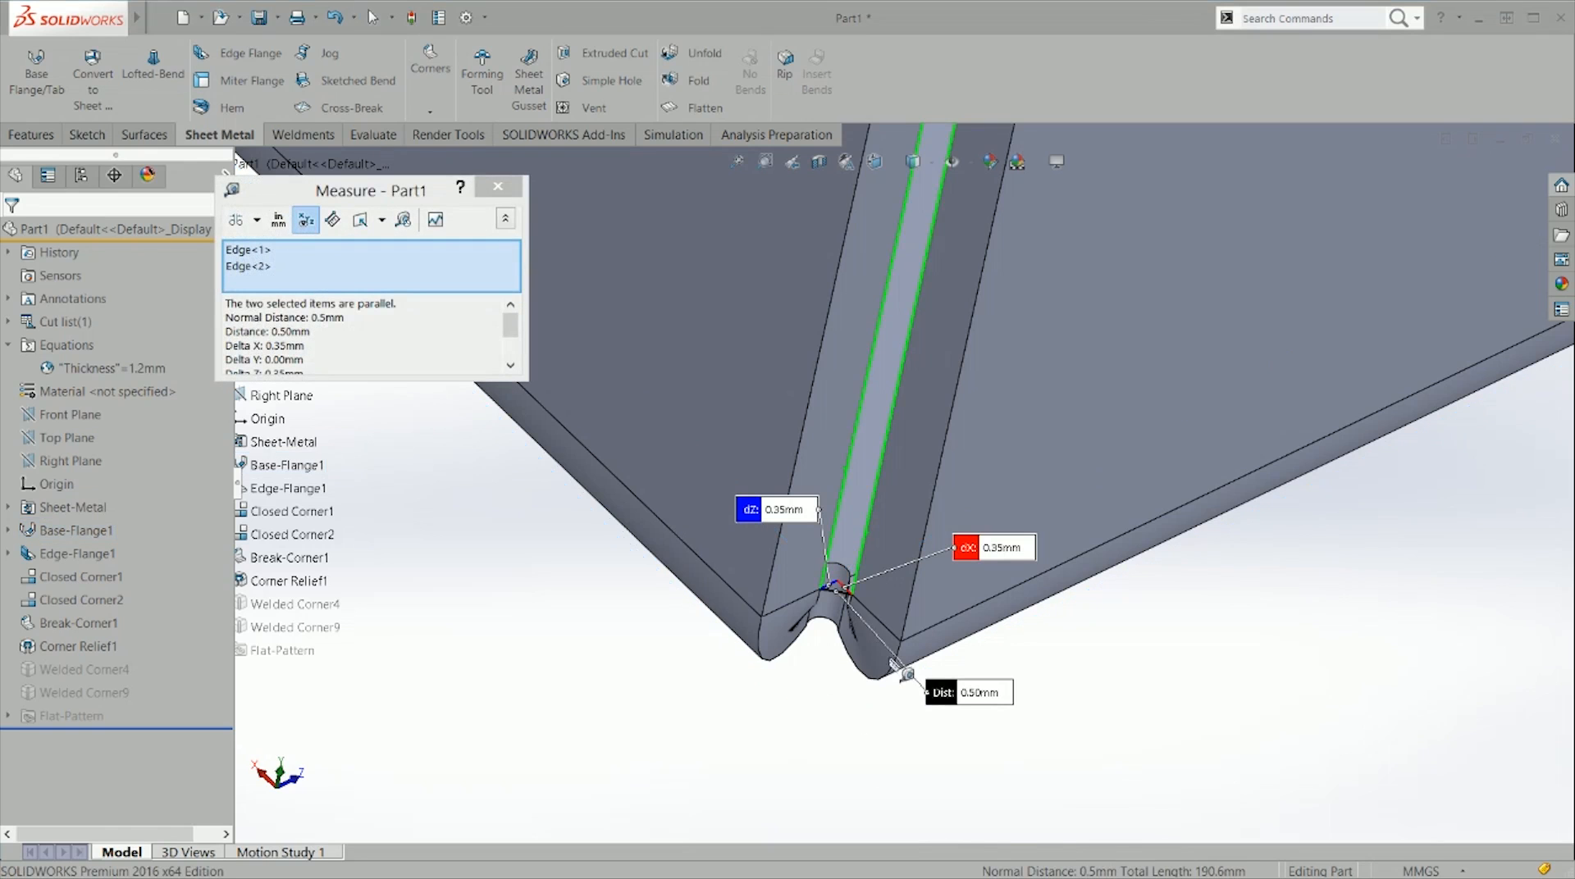
{"action": "scroll", "coordinate": [849, 594], "scroll_direction": "up", "scroll_amount": 4}
{"action": "key", "text": "Escape"}
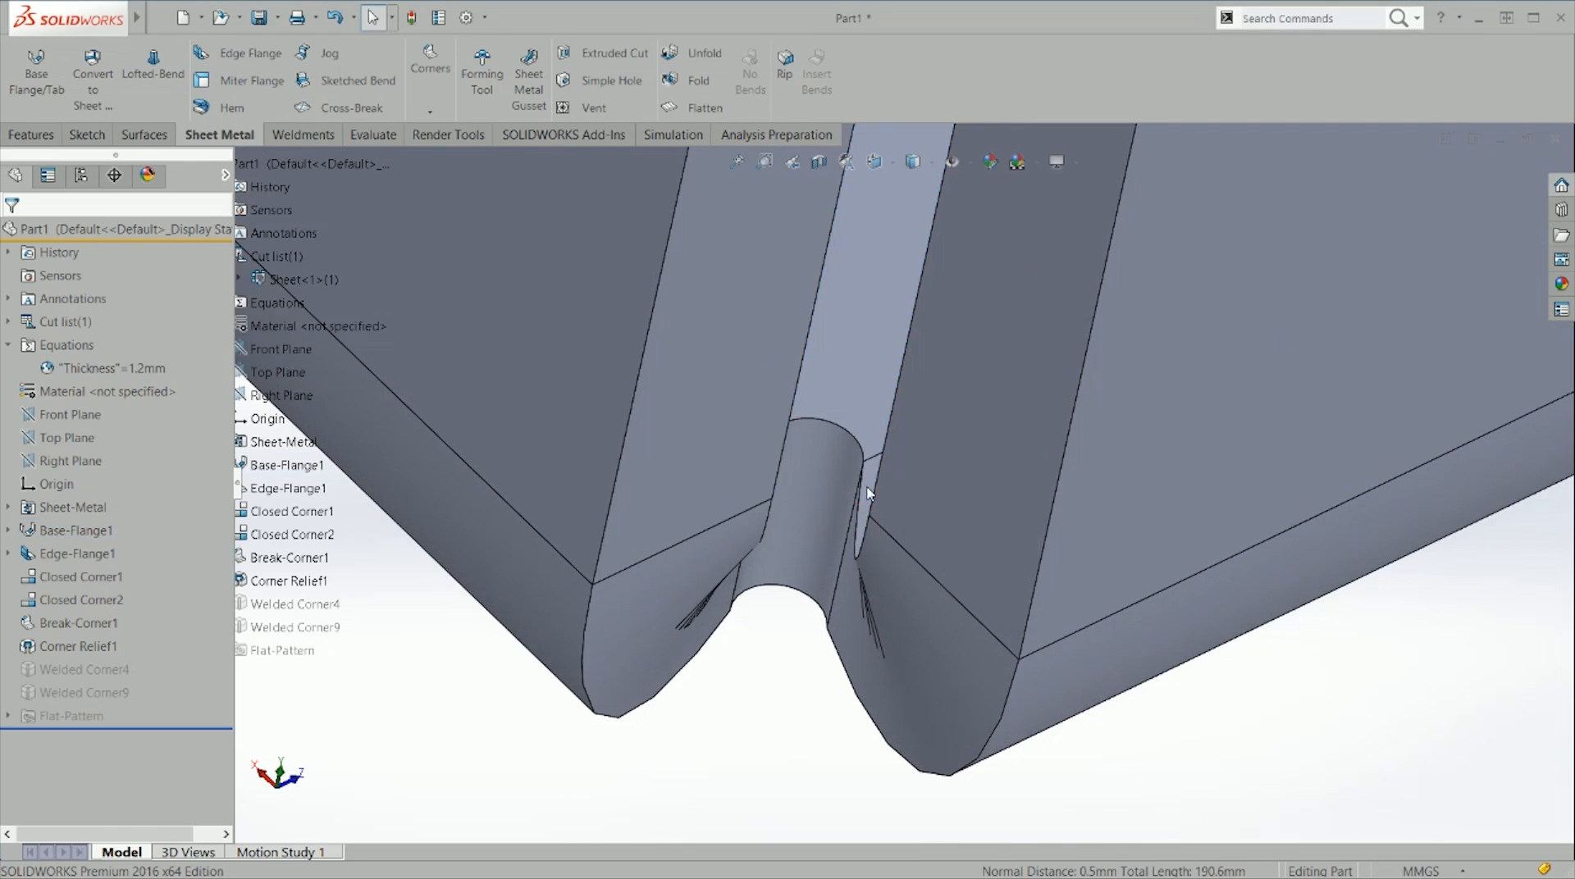
Step: Measure the distance between the two facing curved edges of the corner relief again
{"action": "left_click", "coordinate": [863, 495]}
{"action": "middle_click_drag", "start_coordinate": [856, 511], "coordinate": [775, 515]}
{"action": "left_click", "coordinate": [747, 500], "text": "ctrl"}
{"action": "right_click_drag", "start_coordinate": [798, 660], "coordinate": [913, 775]}
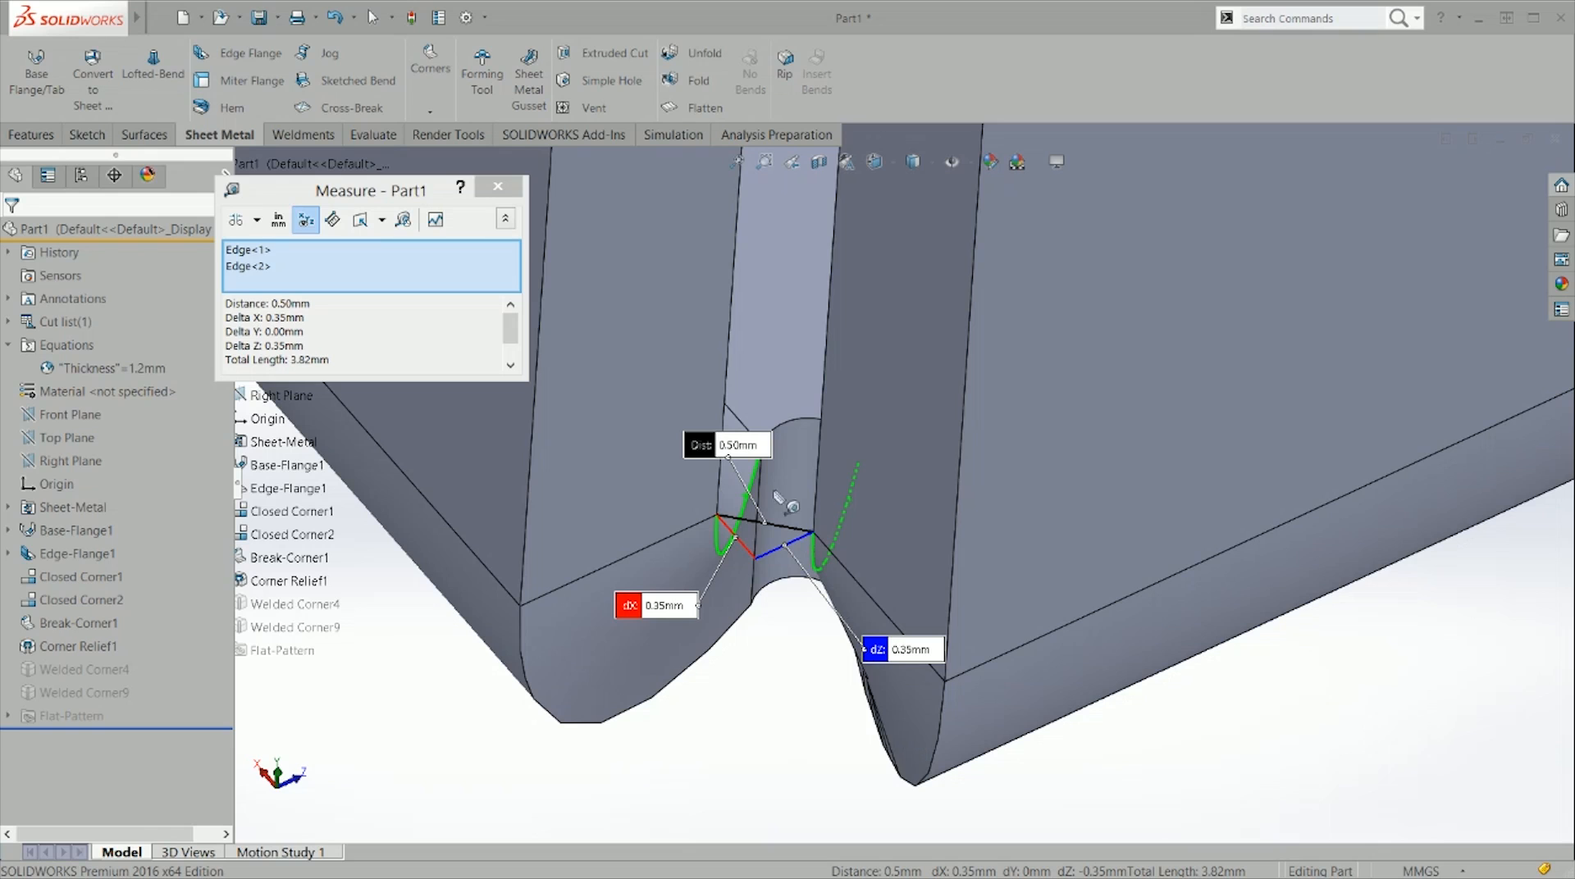
{"action": "key", "text": "Escape"}
Step: Measure the distance between the two end vertices at the top of the relief's rounded cutout
{"action": "middle_click_drag", "start_coordinate": [764, 448], "coordinate": [839, 484]}
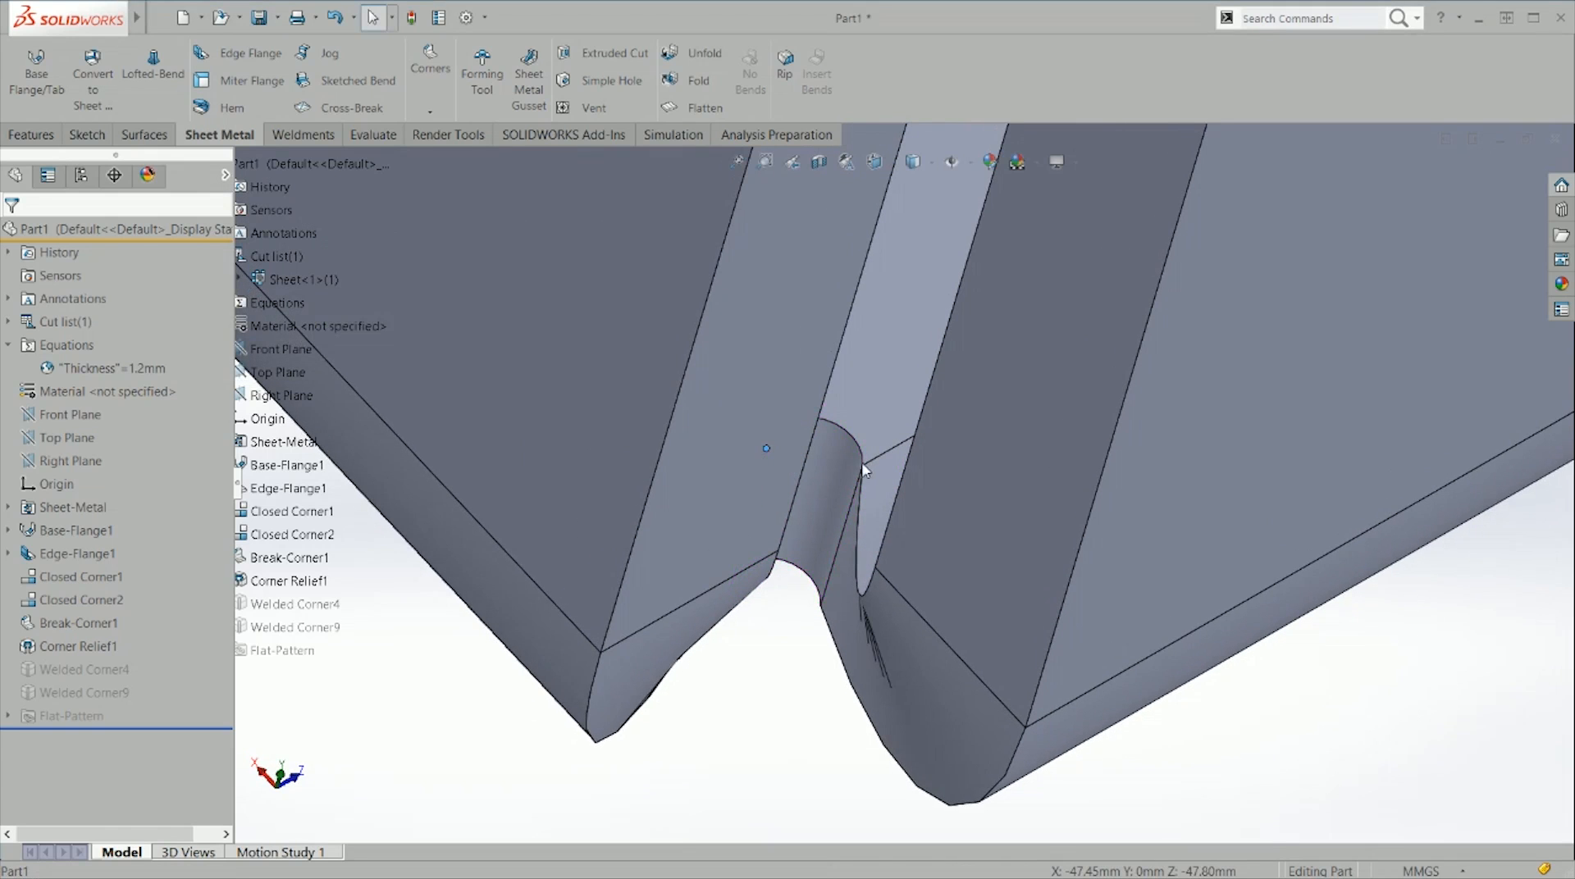
{"action": "right_click_drag", "start_coordinate": [862, 733], "coordinate": [899, 743]}
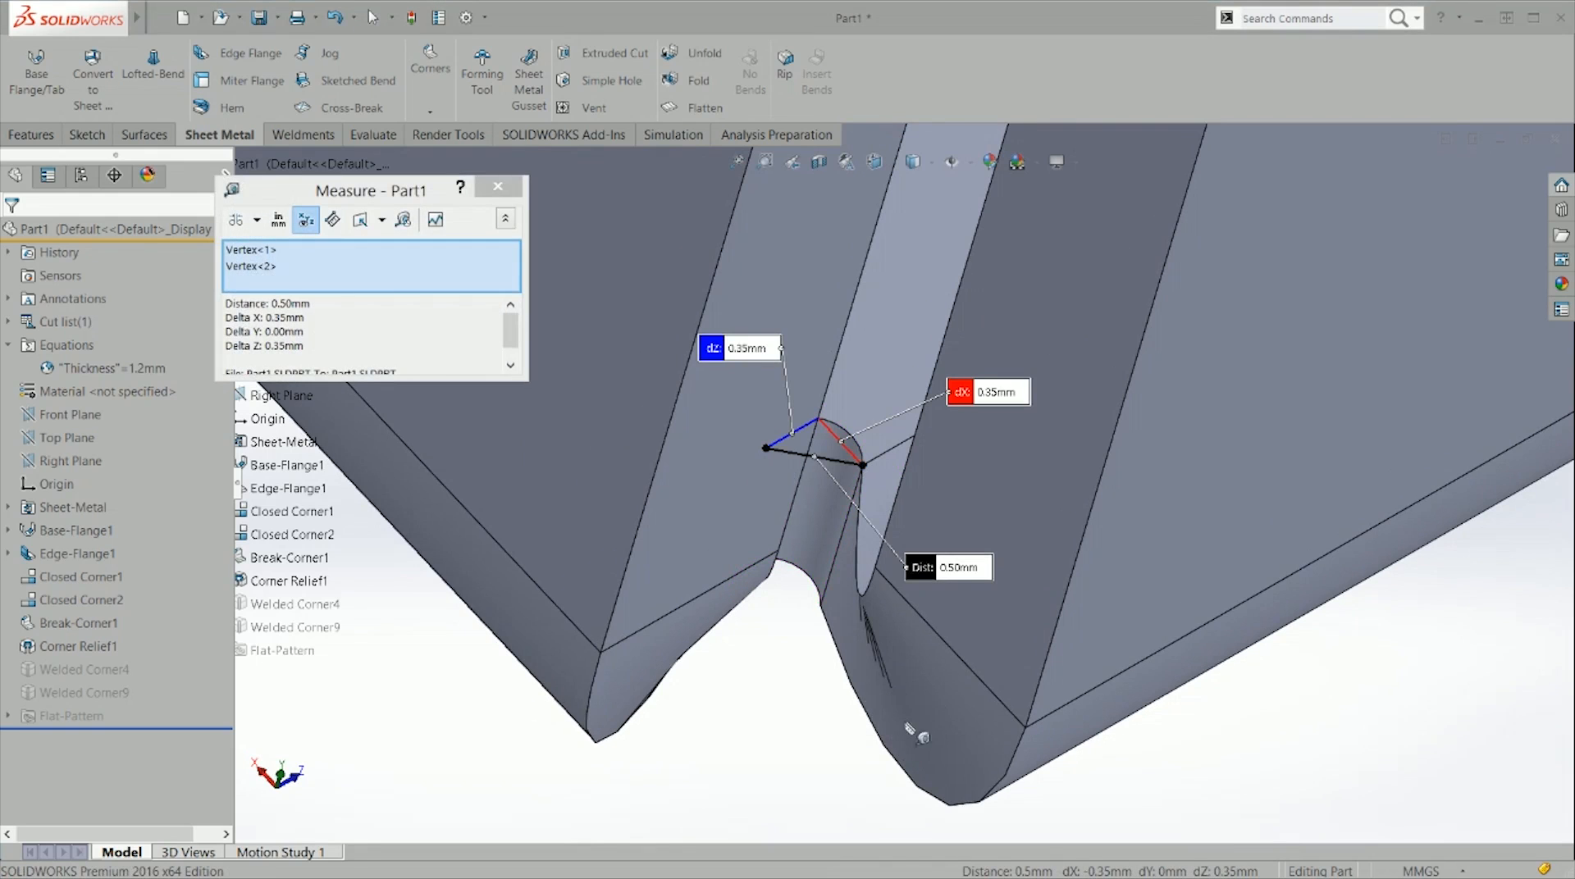
{"action": "scroll", "coordinate": [943, 571], "scroll_direction": "up", "scroll_amount": 3}
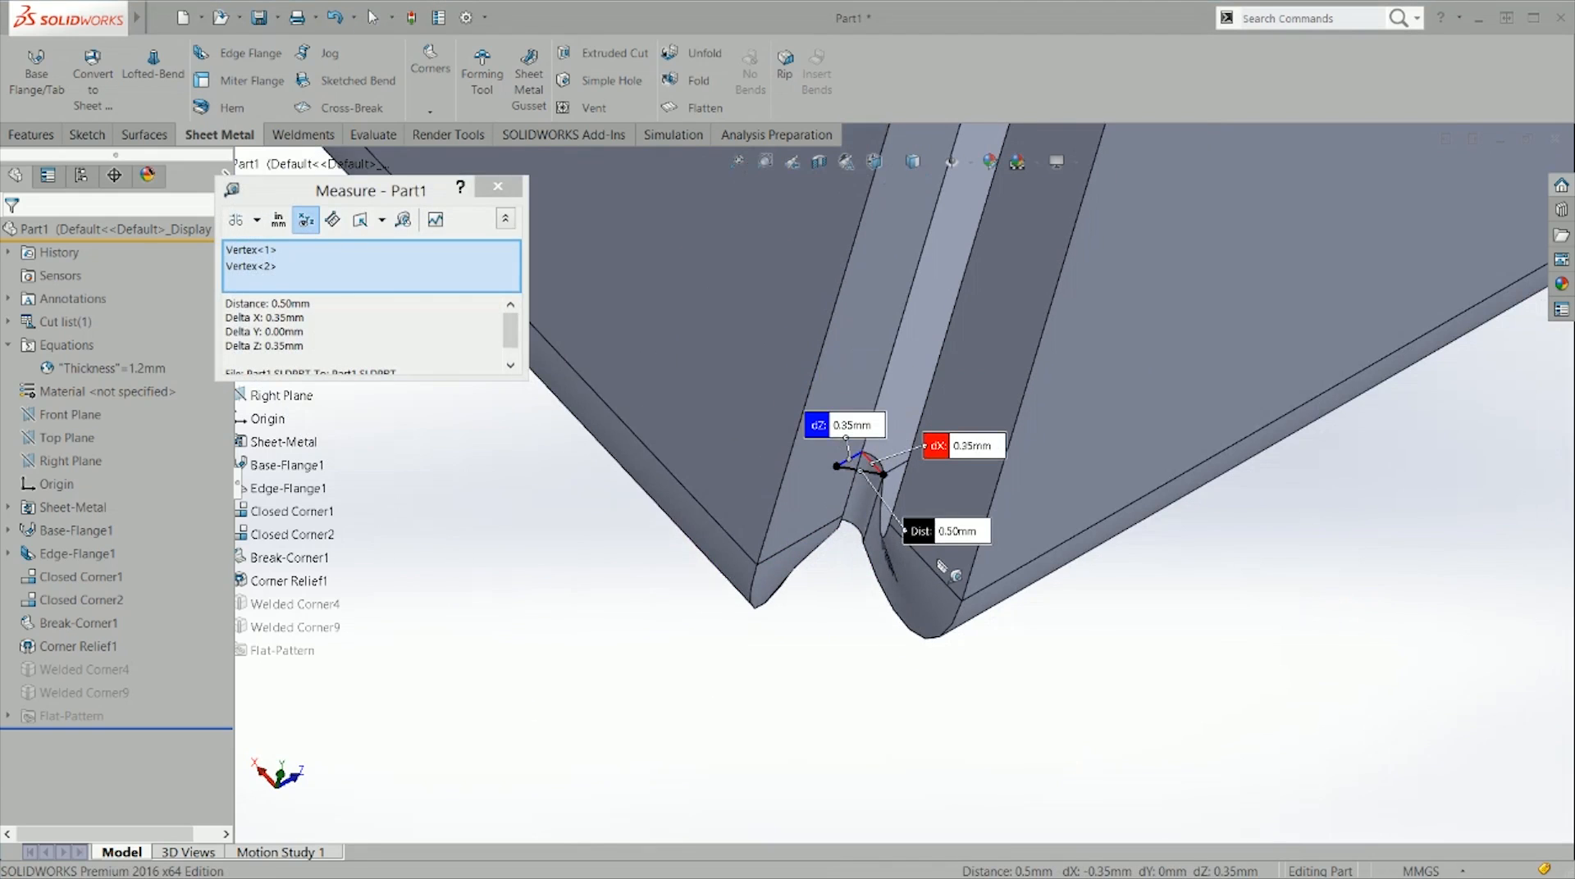
{"action": "scroll", "coordinate": [949, 533], "scroll_direction": "up", "scroll_amount": 2}
{"action": "key", "text": "Escape"}
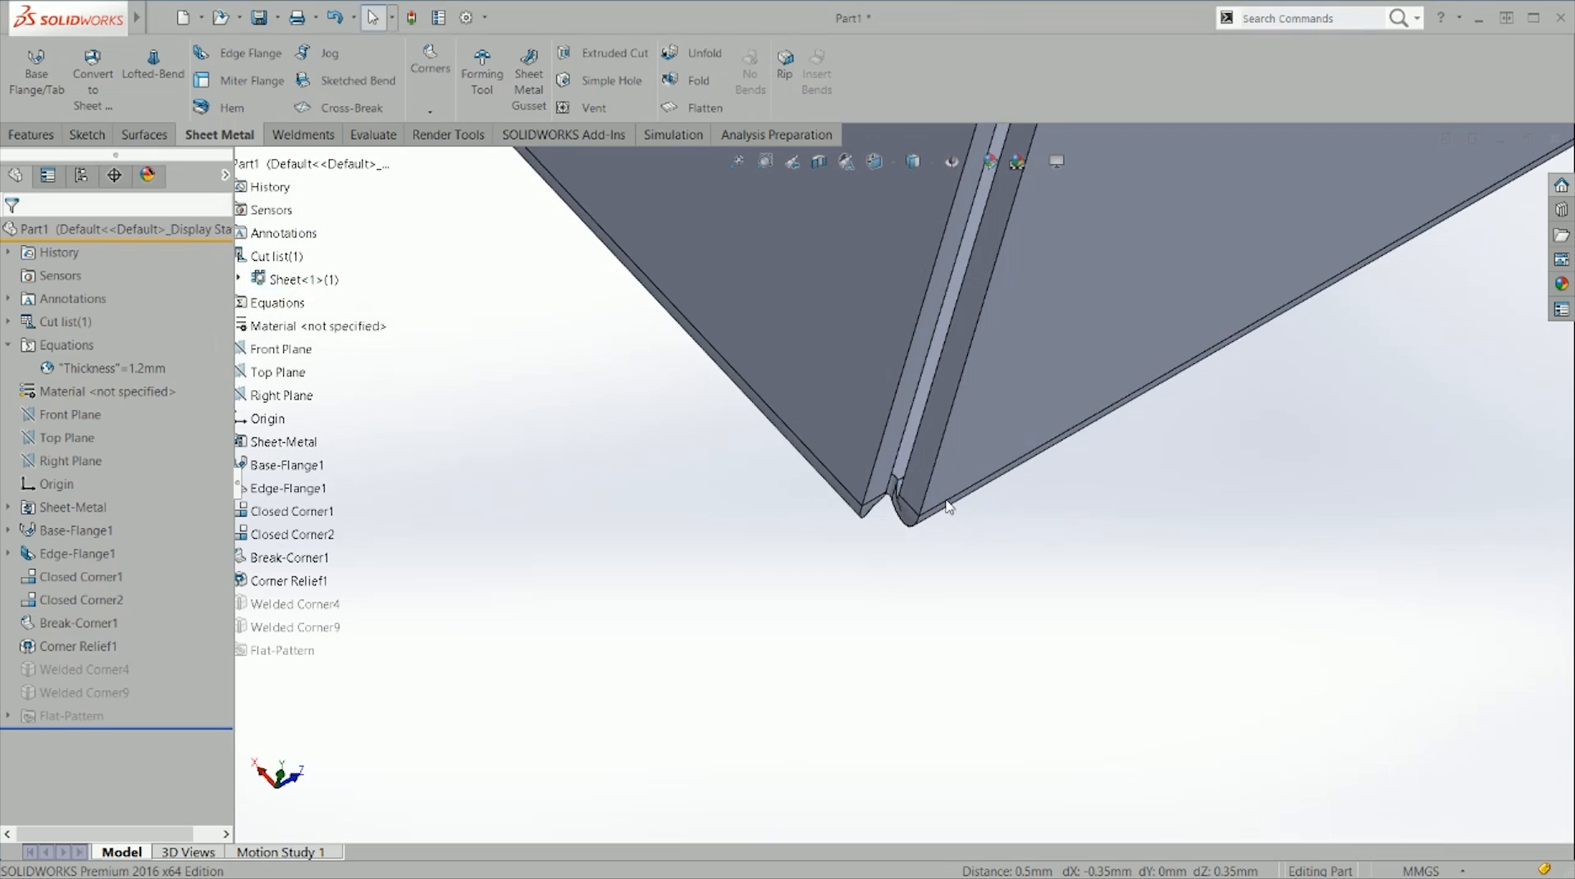
Step: Flatten the box to examine the relief cutout at an inner corner of the flat pattern, and return to the folded state
{"action": "scroll", "coordinate": [940, 480], "scroll_direction": "down", "scroll_amount": 5}
{"action": "key", "text": "ctrl+1"}
{"action": "middle_click_drag", "start_coordinate": [903, 543], "coordinate": [1087, 630]}
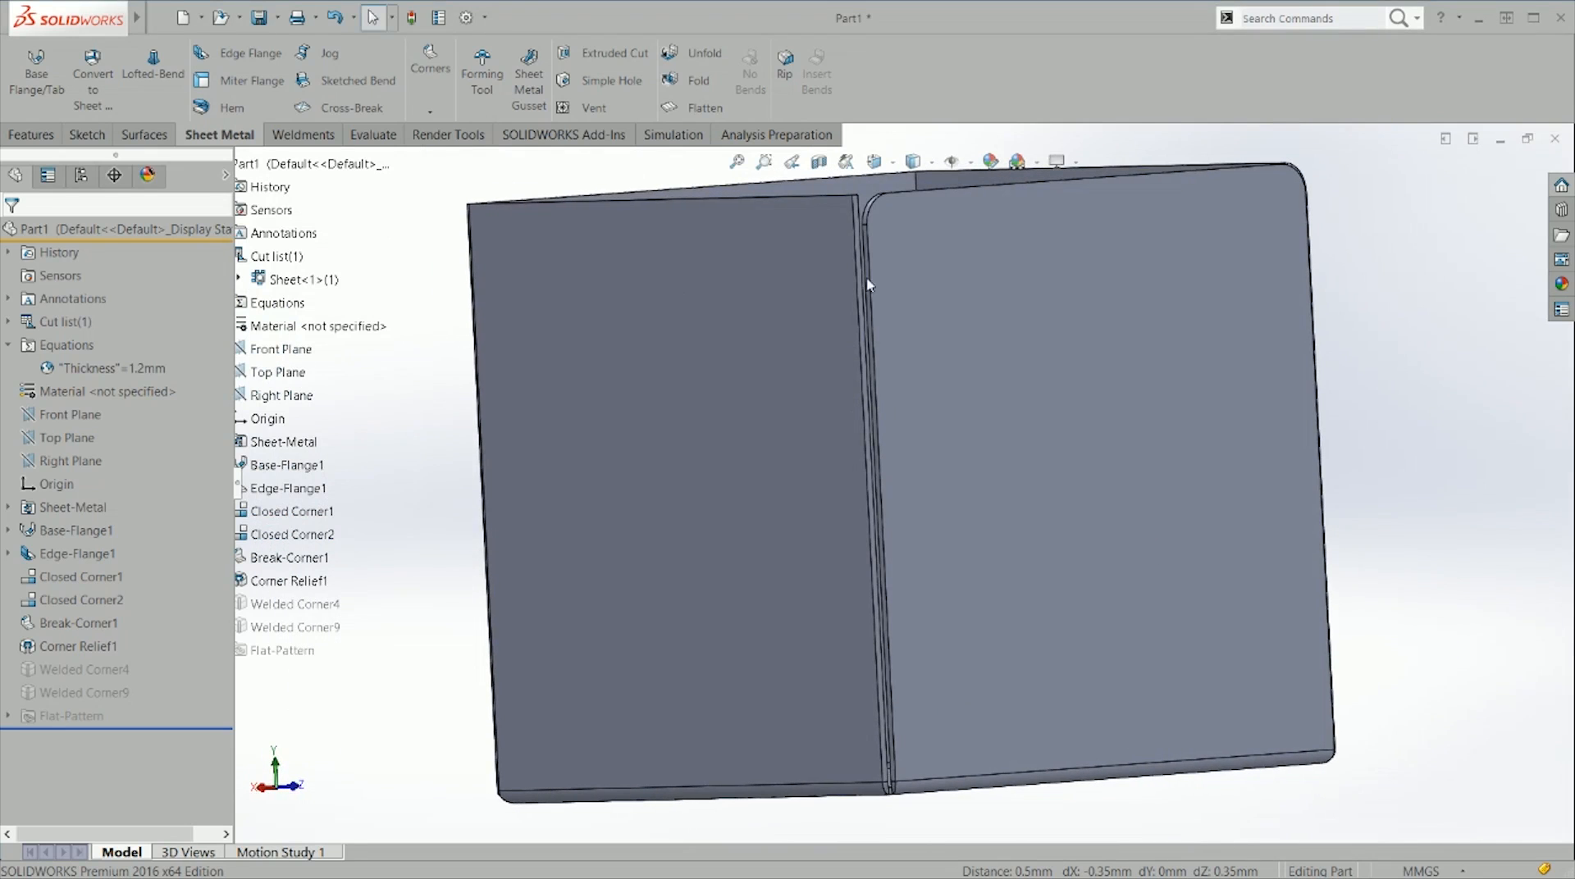
{"action": "scroll", "coordinate": [868, 285], "scroll_direction": "down", "scroll_amount": 4}
{"action": "scroll", "coordinate": [893, 362], "scroll_direction": "up", "scroll_amount": 5}
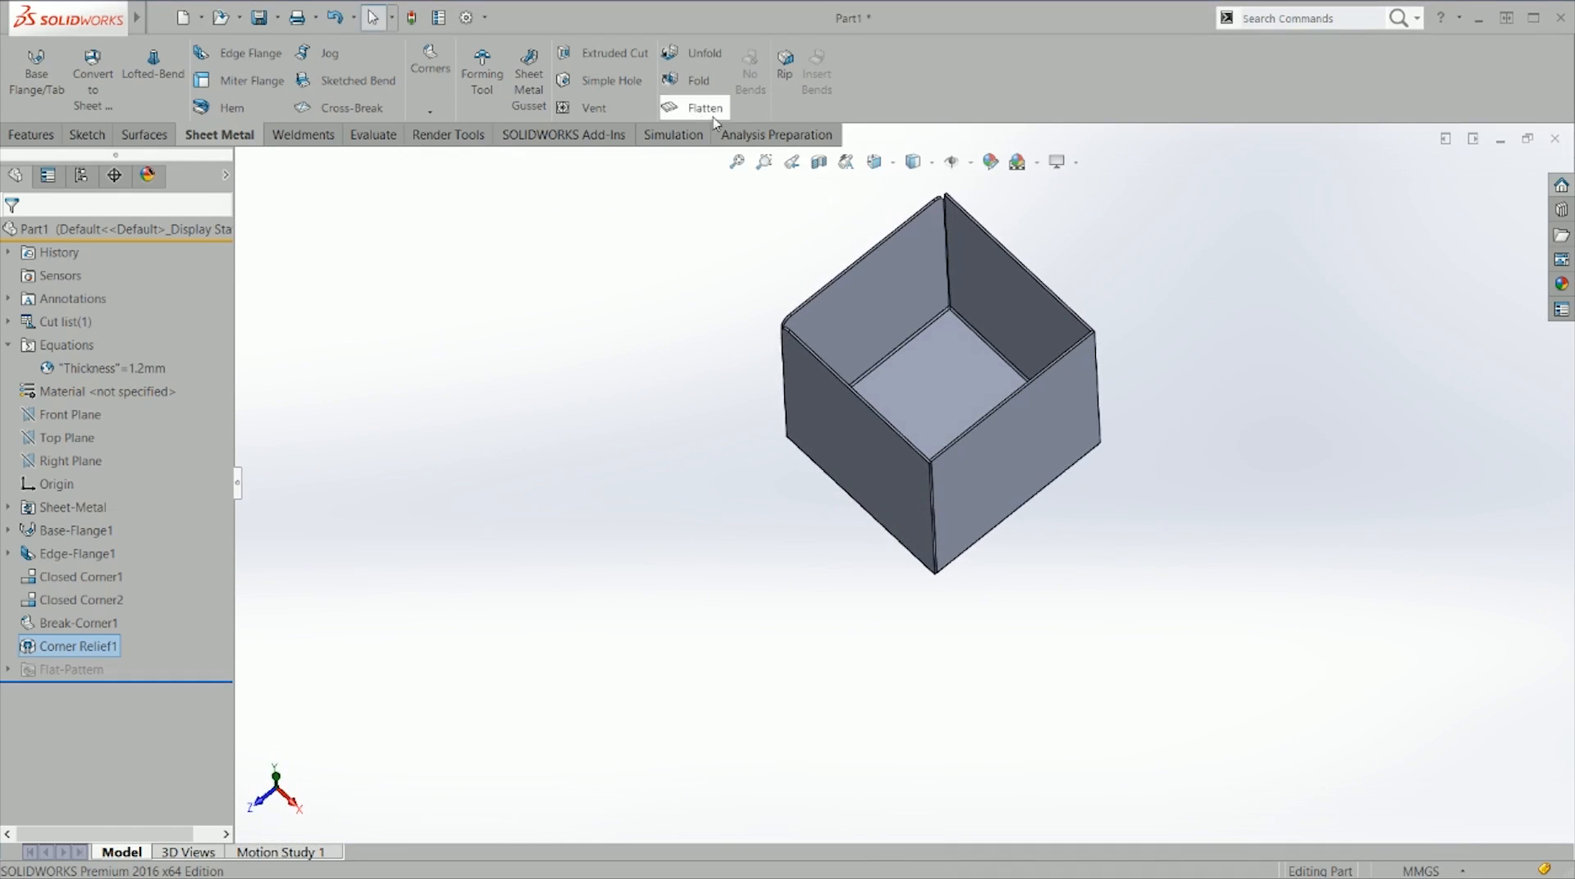
{"action": "left_click", "coordinate": [689, 104]}
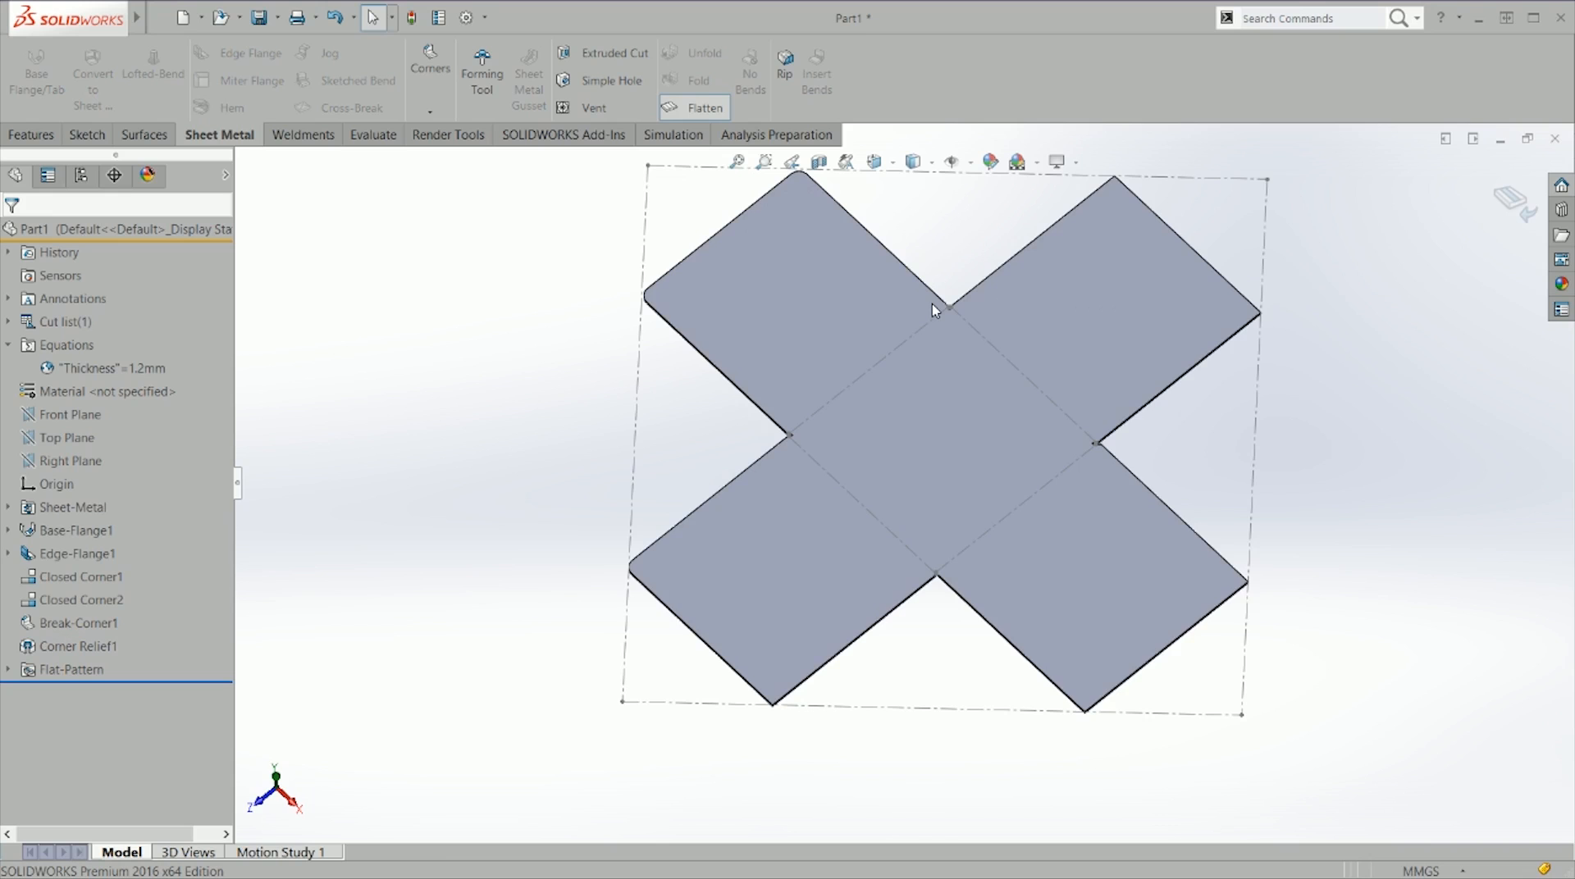
{"action": "scroll", "coordinate": [933, 305], "scroll_direction": "down", "scroll_amount": 6}
{"action": "scroll", "coordinate": [945, 422], "scroll_direction": "down", "scroll_amount": 1}
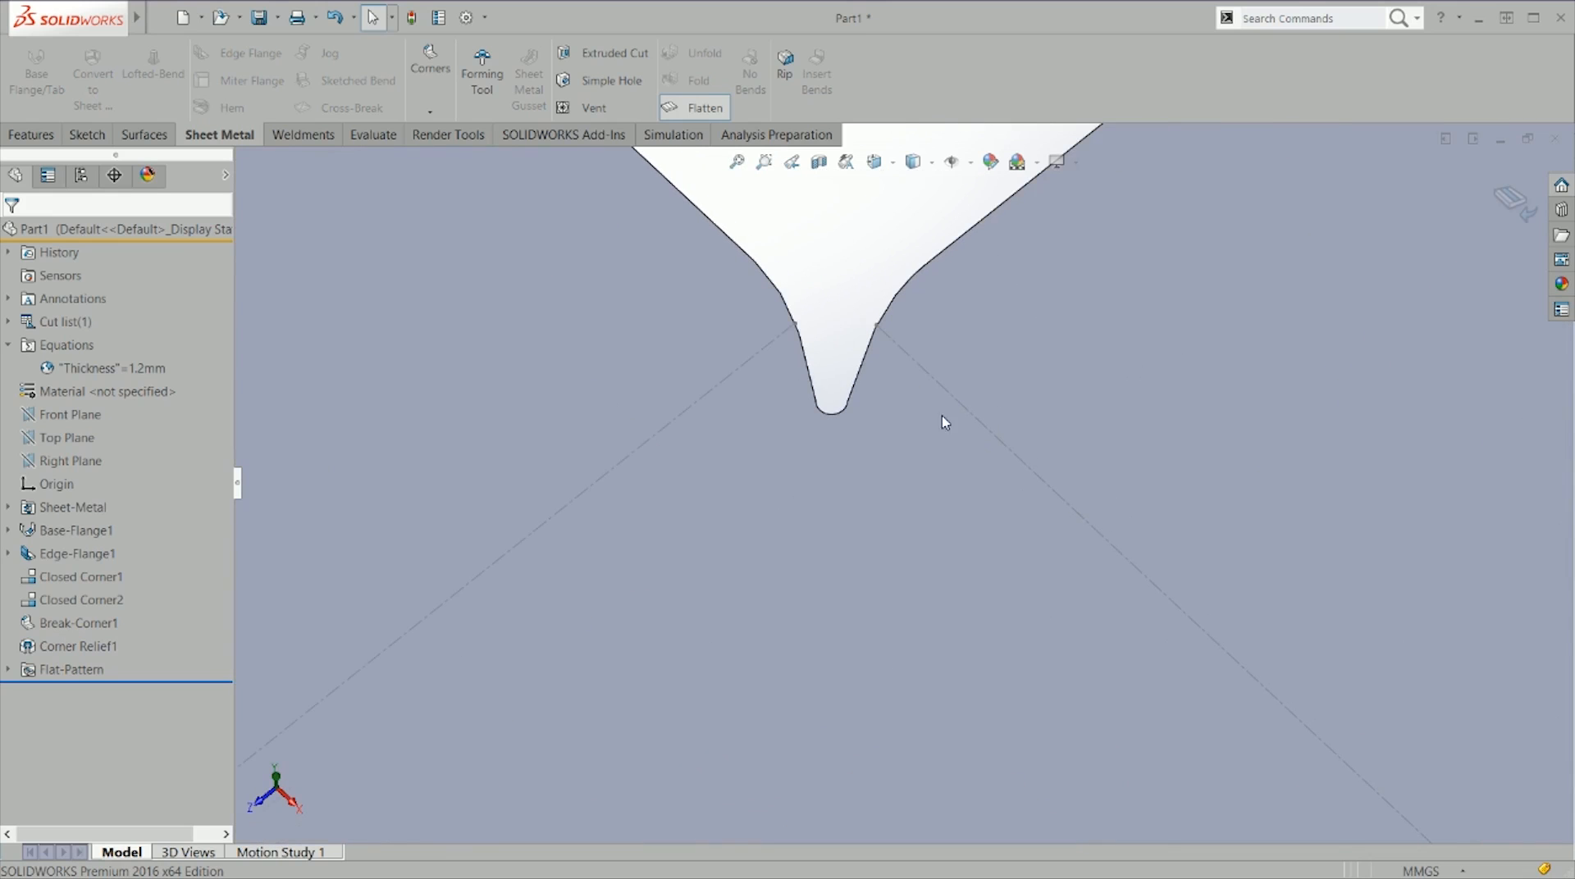
{"action": "left_click", "coordinate": [856, 389]}
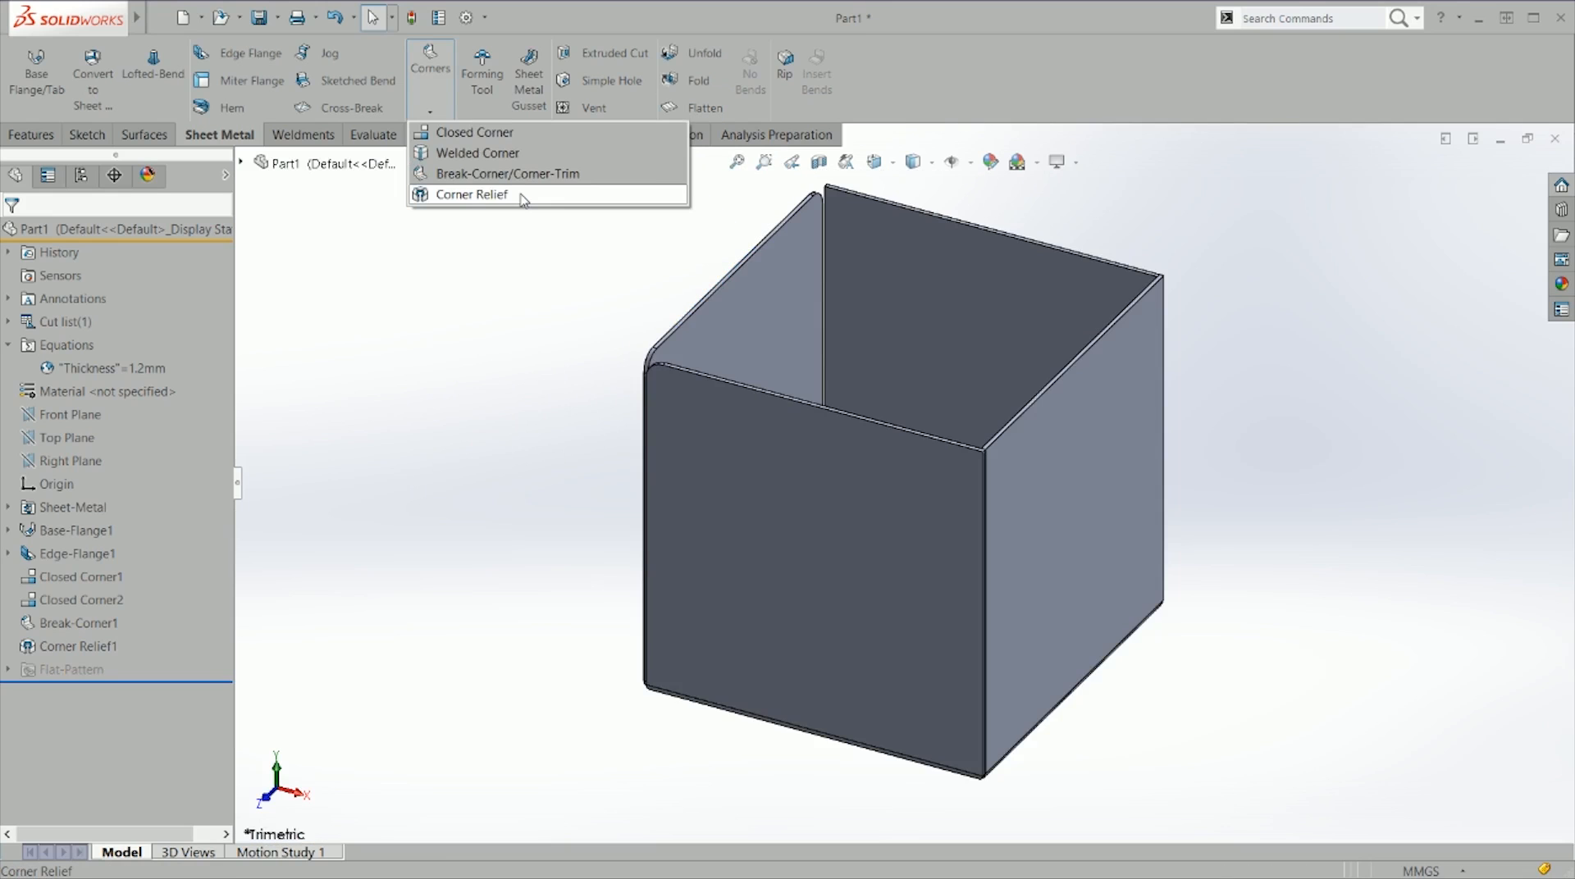
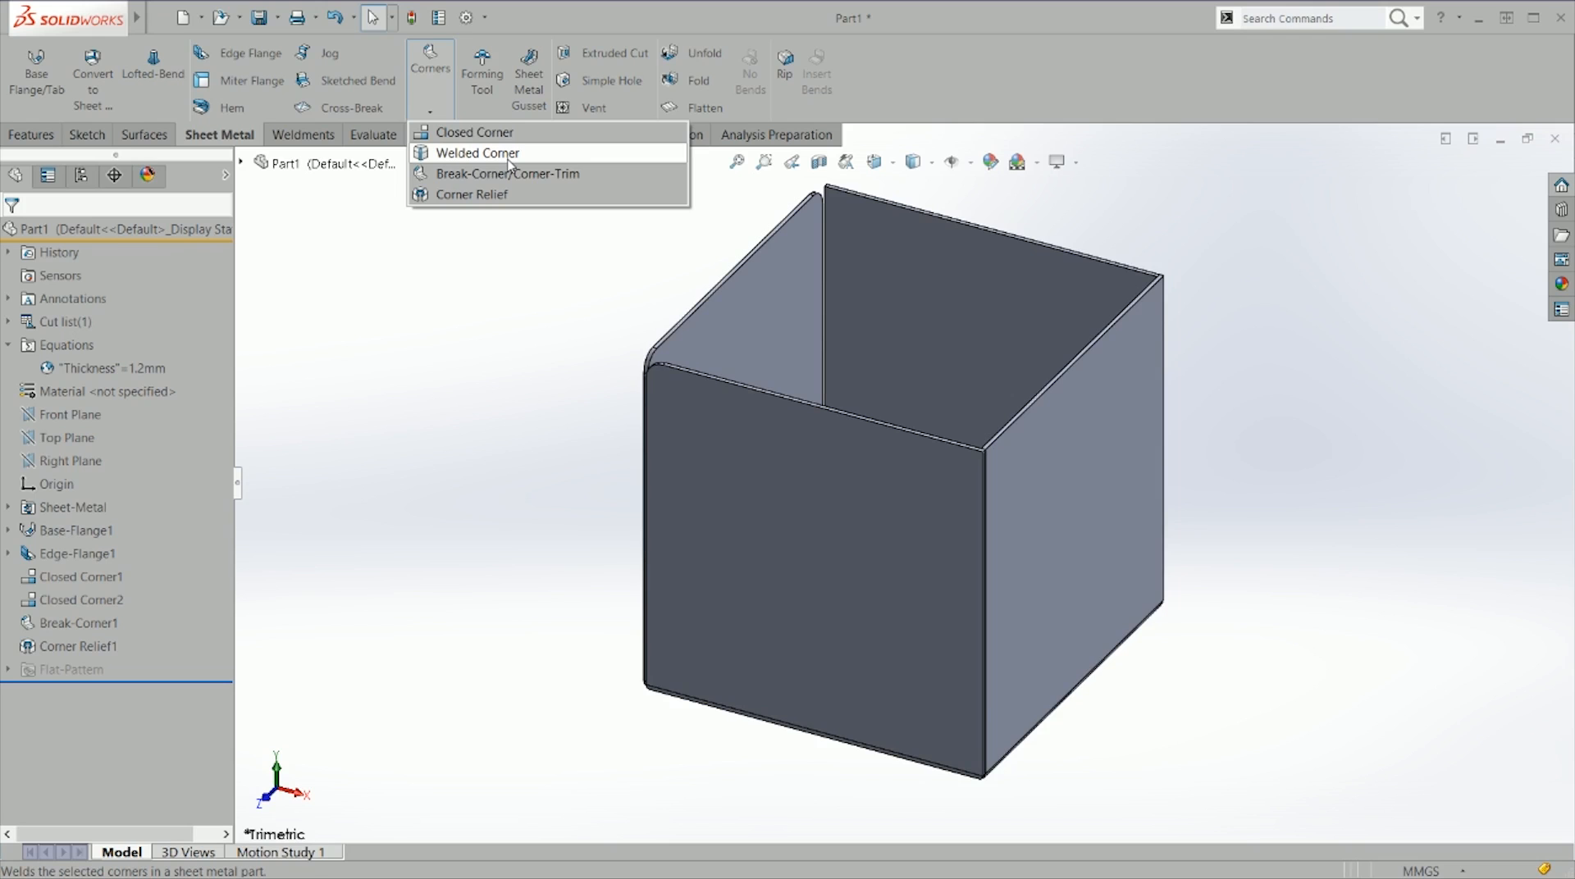
Step: Start a Welded Corner and select a flange's side face at the box's upper corner as the corner to weld
{"action": "left_click", "coordinate": [509, 156]}
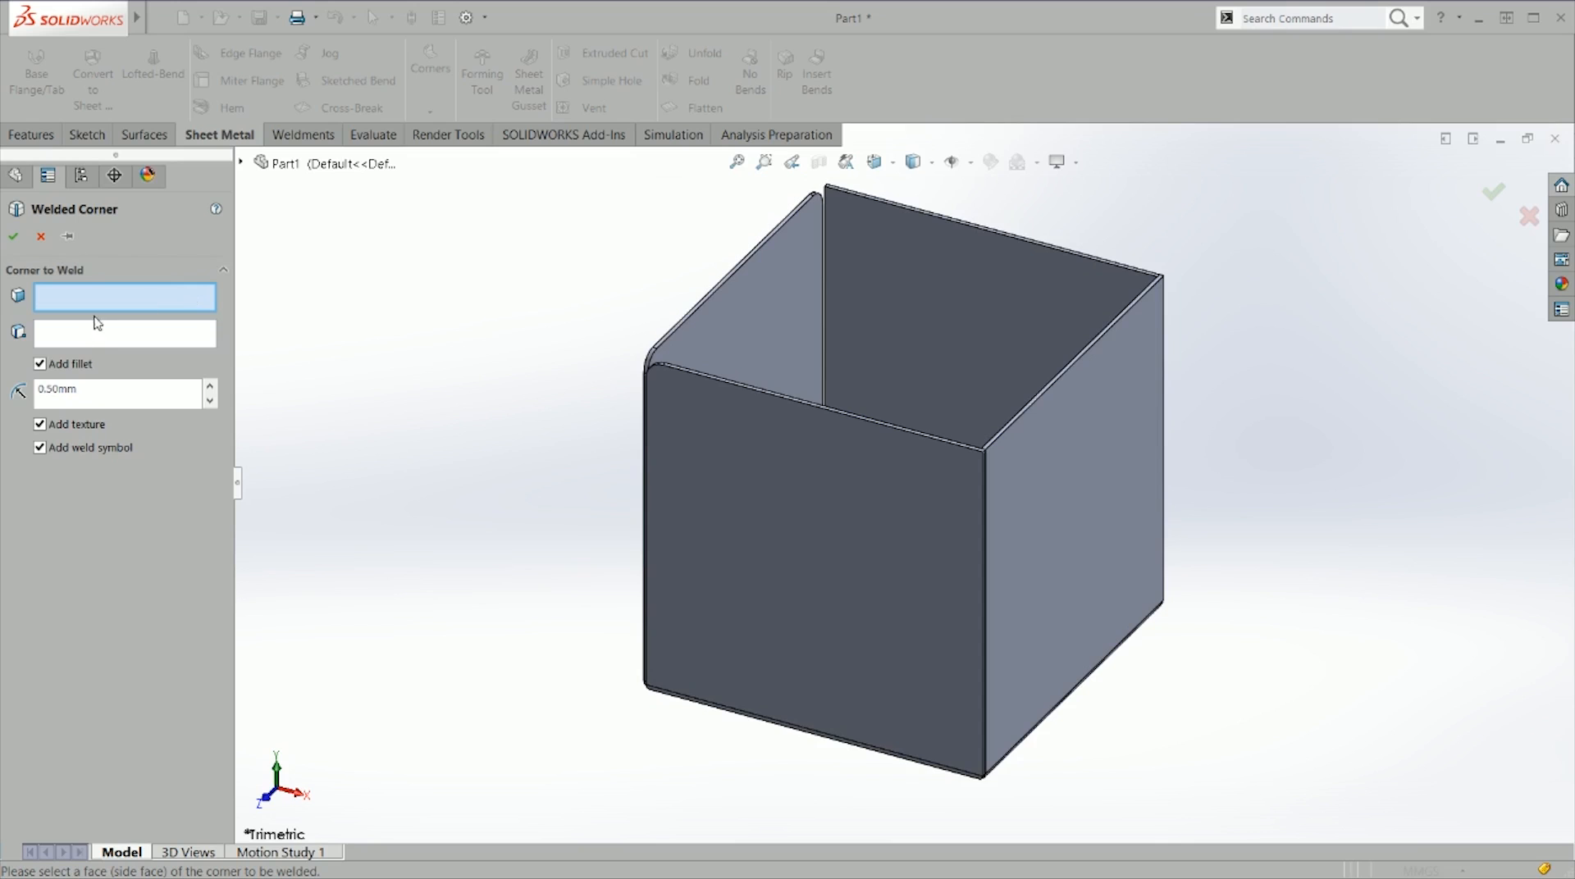
{"action": "scroll", "coordinate": [889, 429], "scroll_direction": "down", "scroll_amount": 8}
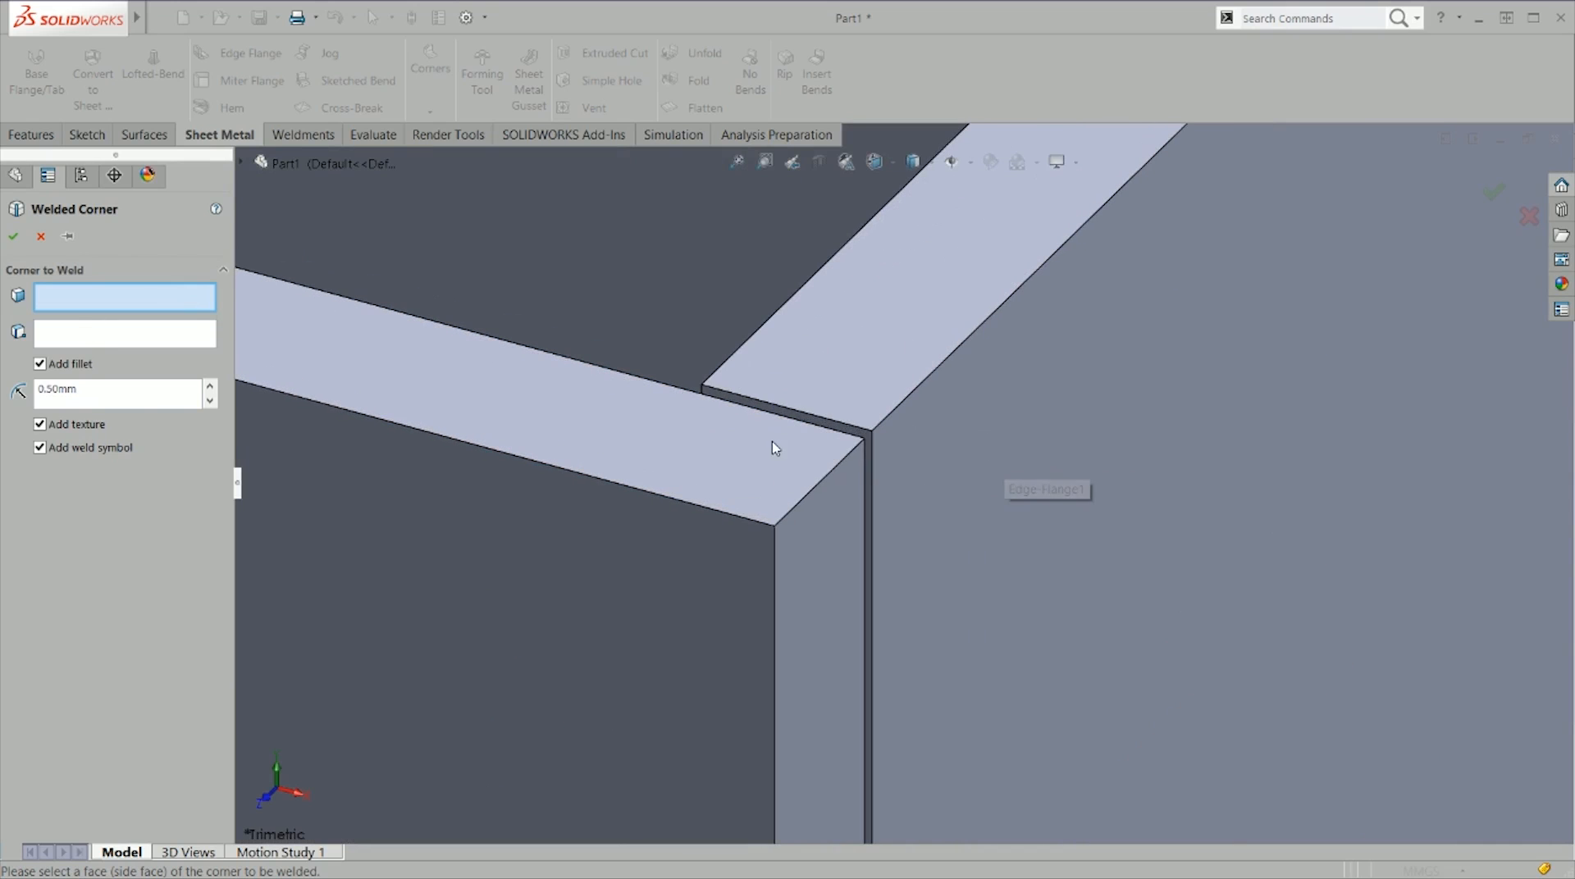
{"action": "left_click", "coordinate": [870, 438]}
{"action": "left_click", "coordinate": [870, 438]}
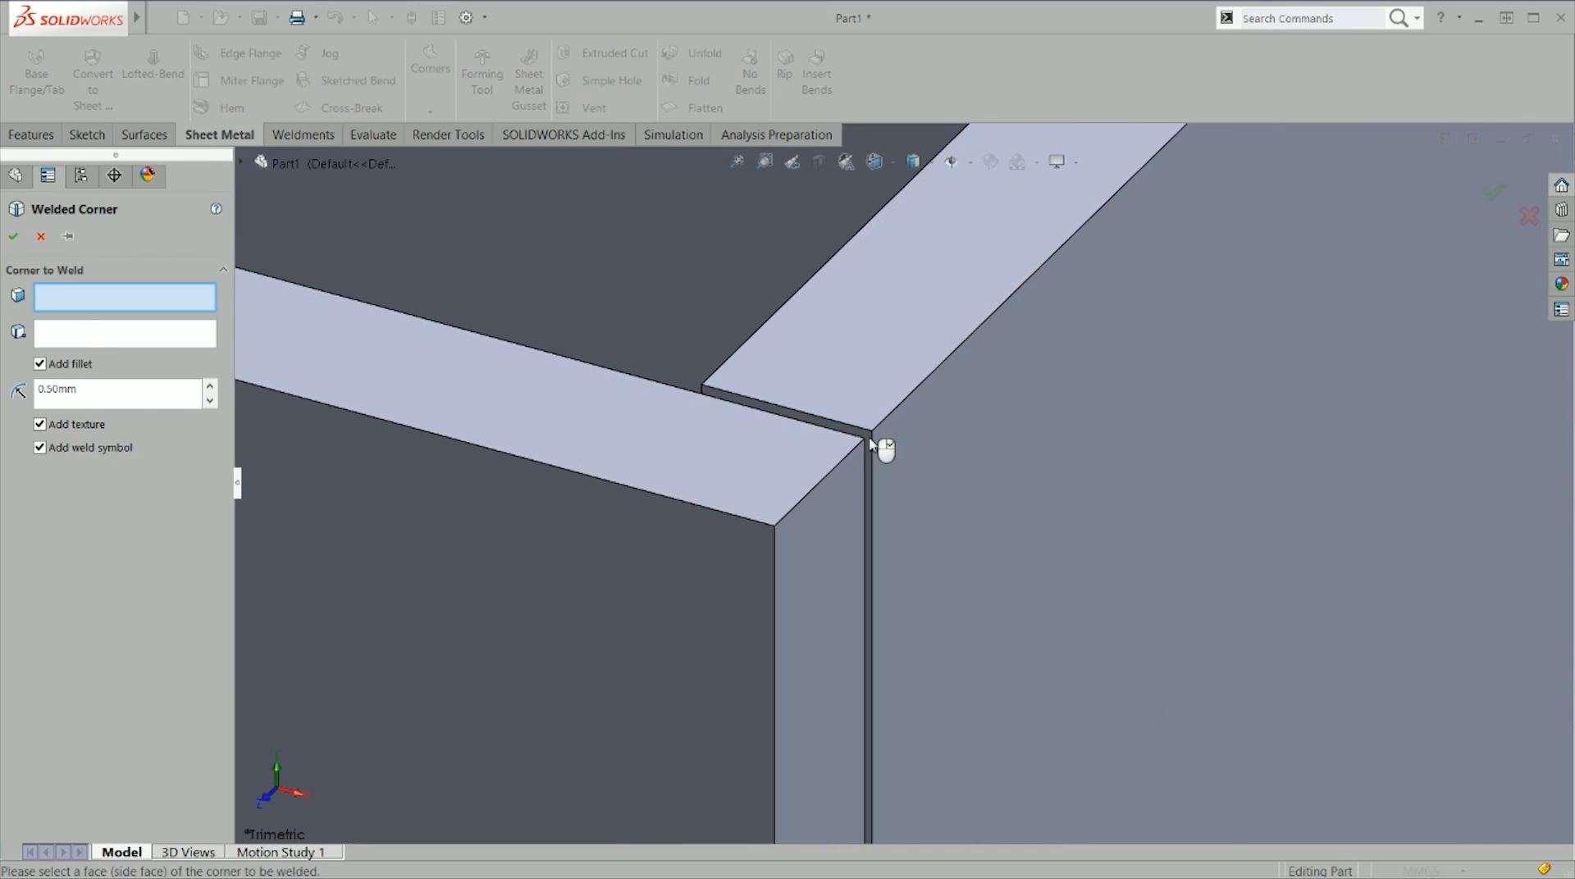
{"action": "left_click", "coordinate": [871, 444]}
{"action": "middle_click_drag", "start_coordinate": [878, 446], "coordinate": [842, 481]}
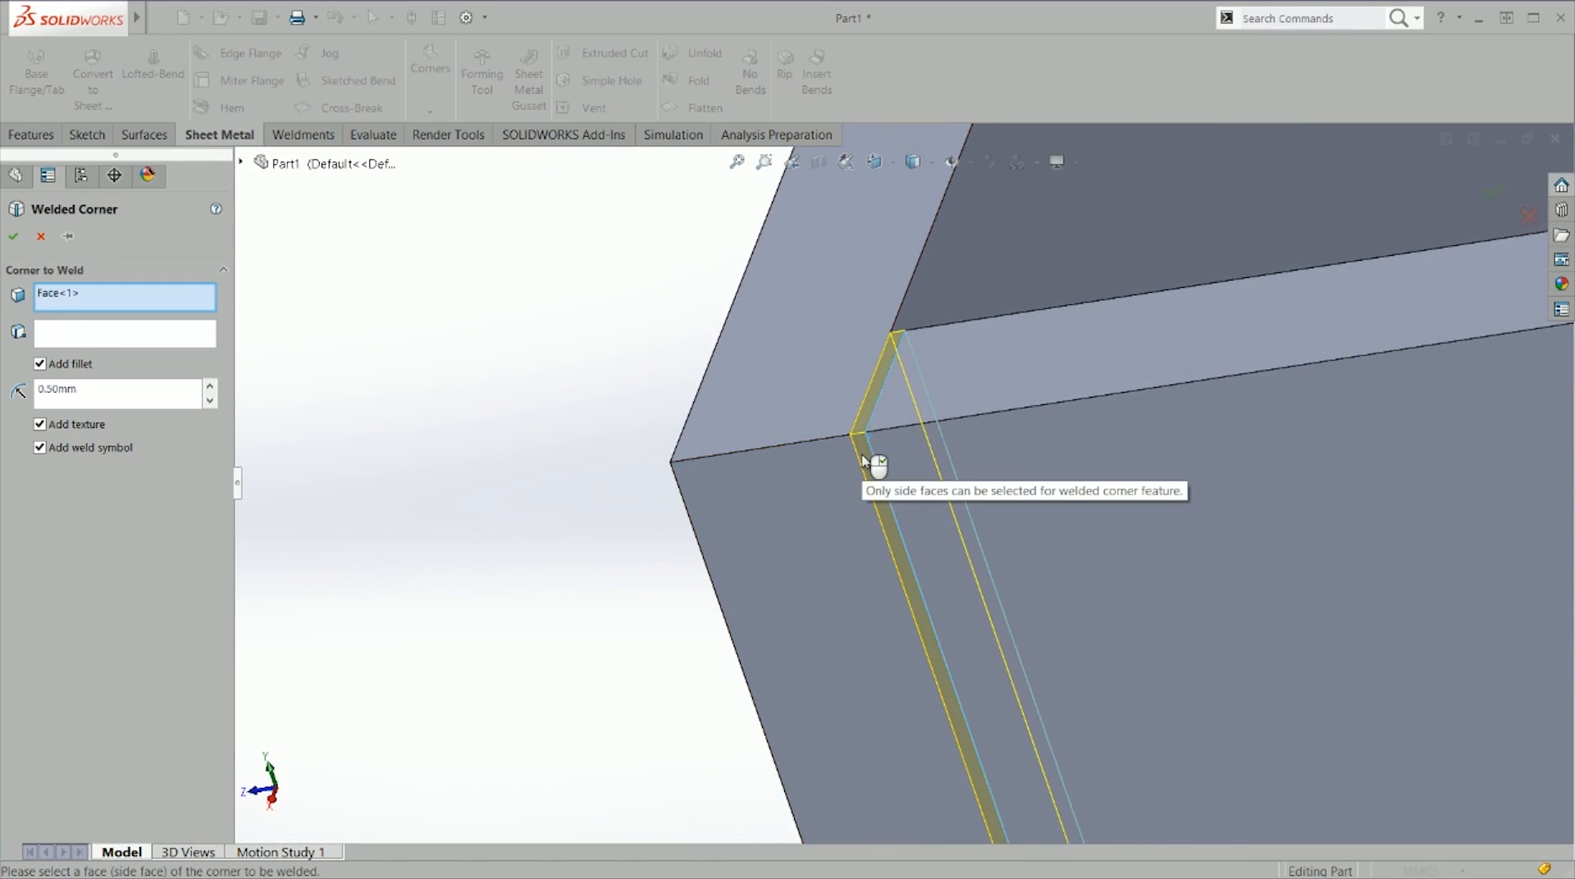
{"action": "left_click", "coordinate": [841, 482]}
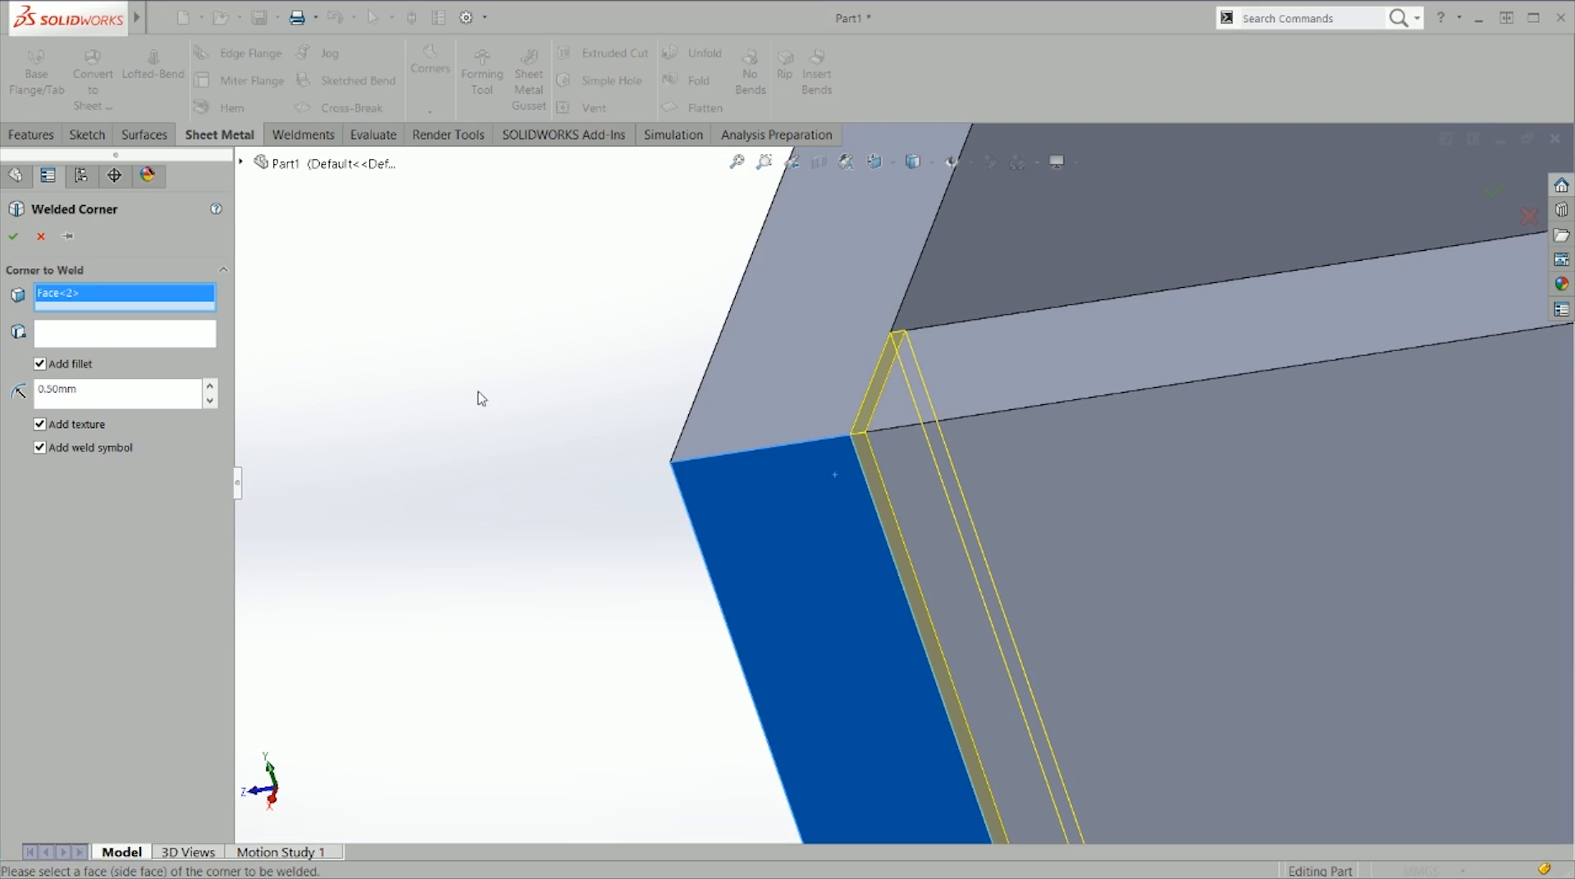
Step: Clear the selected face and pick the narrow side face below the flange's rounded corner as the corner to weld
{"action": "right_click", "coordinate": [127, 295]}
{"action": "left_click", "coordinate": [176, 306]}
{"action": "scroll", "coordinate": [1271, 337], "scroll_direction": "up", "scroll_amount": 10}
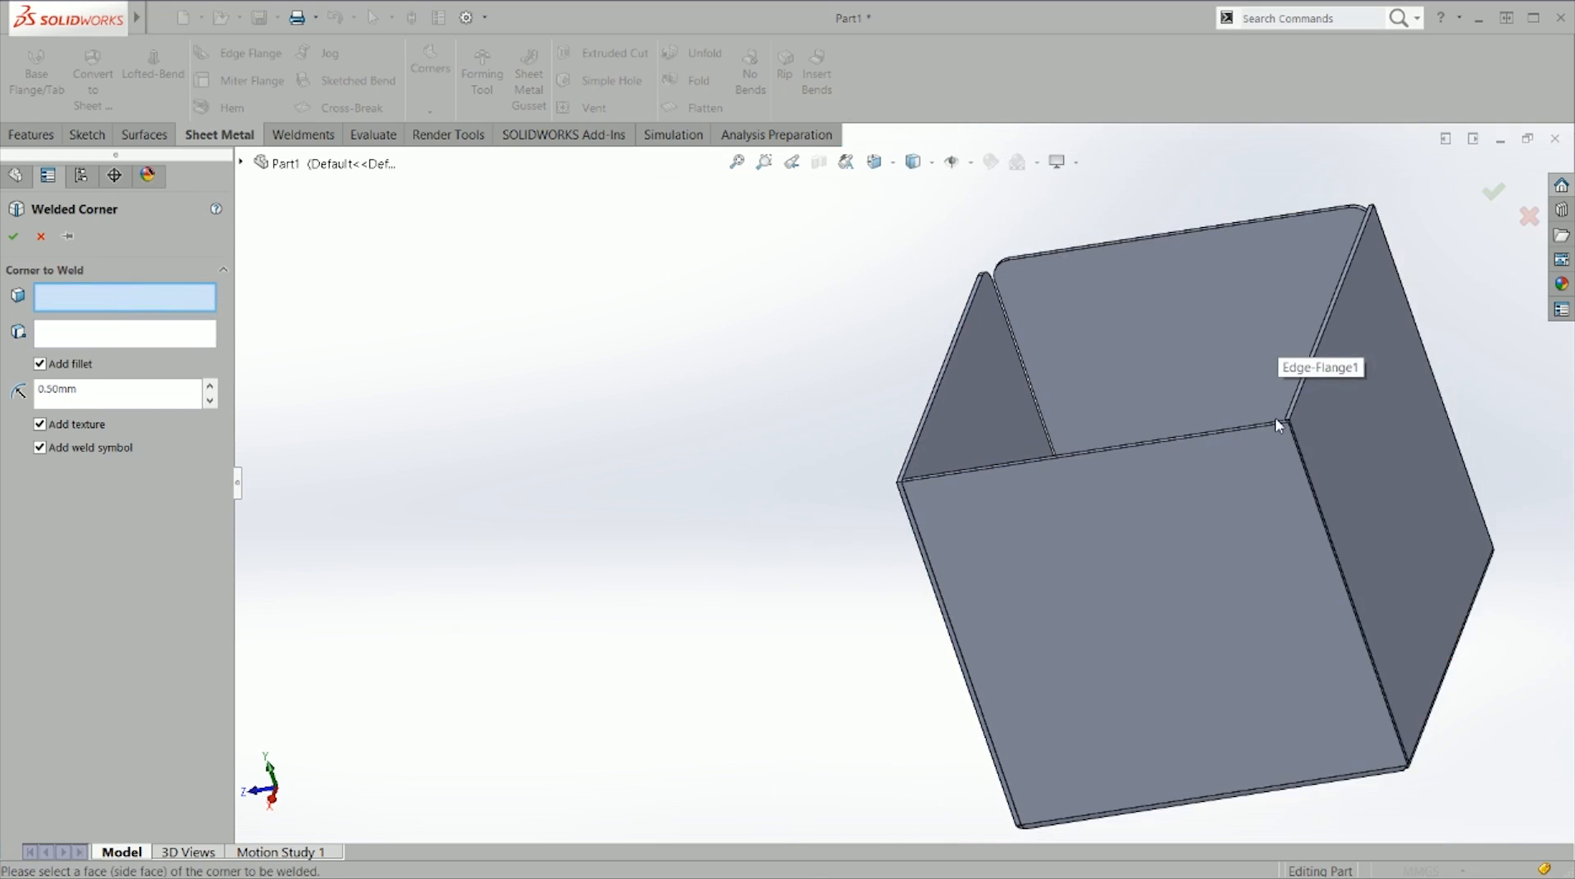
{"action": "scroll", "coordinate": [1278, 422], "scroll_direction": "down", "scroll_amount": 6}
{"action": "scroll", "coordinate": [997, 374], "scroll_direction": "up", "scroll_amount": 8}
{"action": "scroll", "coordinate": [823, 580], "scroll_direction": "down", "scroll_amount": 6}
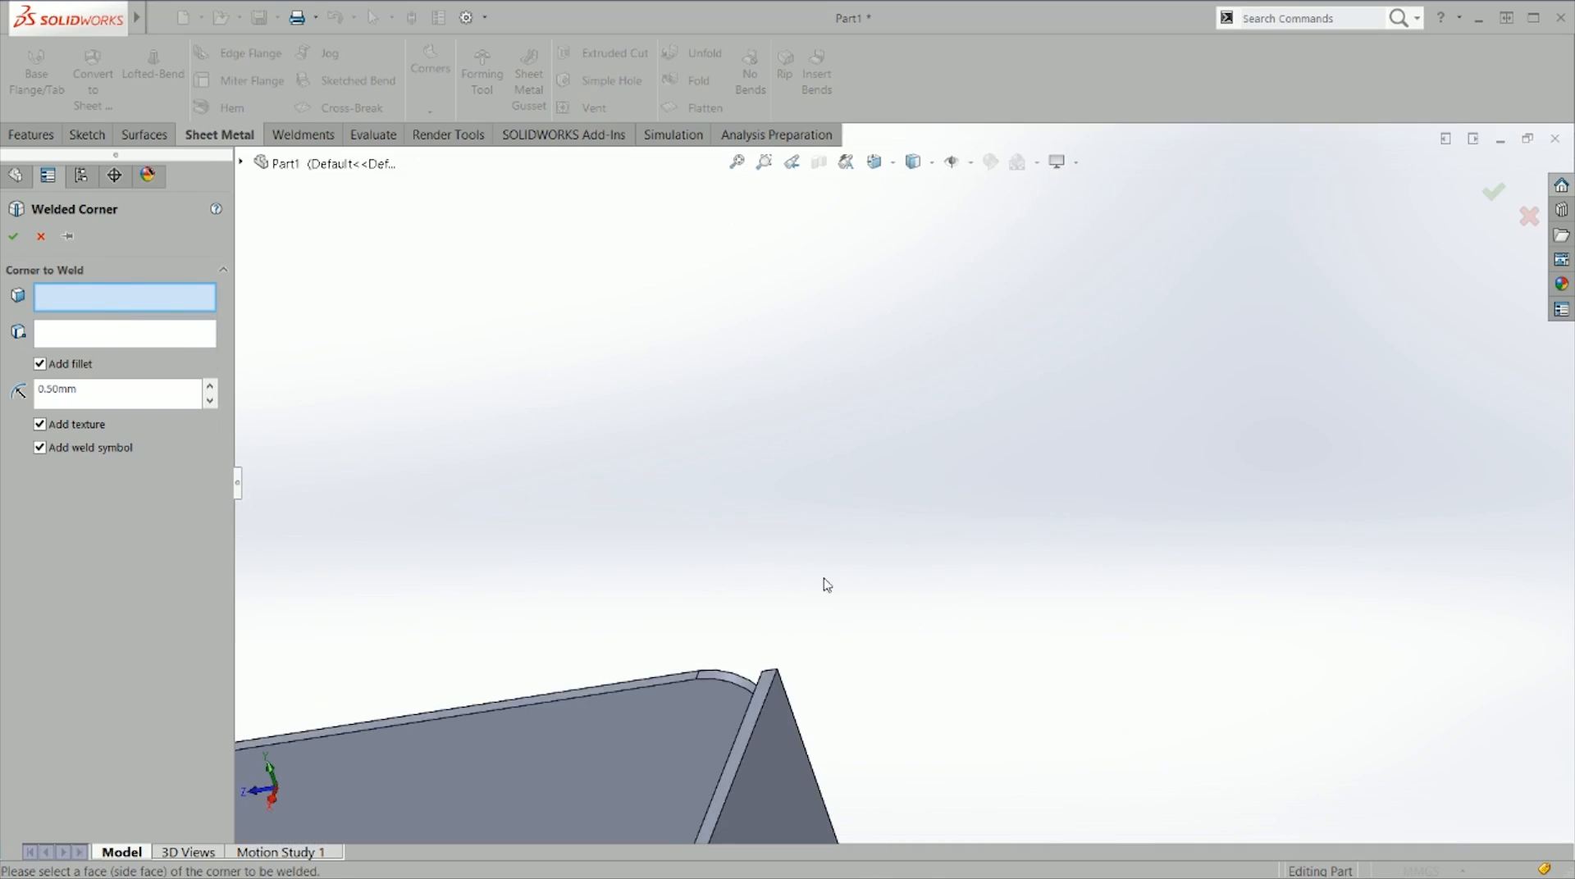
{"action": "scroll", "coordinate": [718, 733], "scroll_direction": "down", "scroll_amount": 6}
{"action": "left_click", "coordinate": [775, 779]}
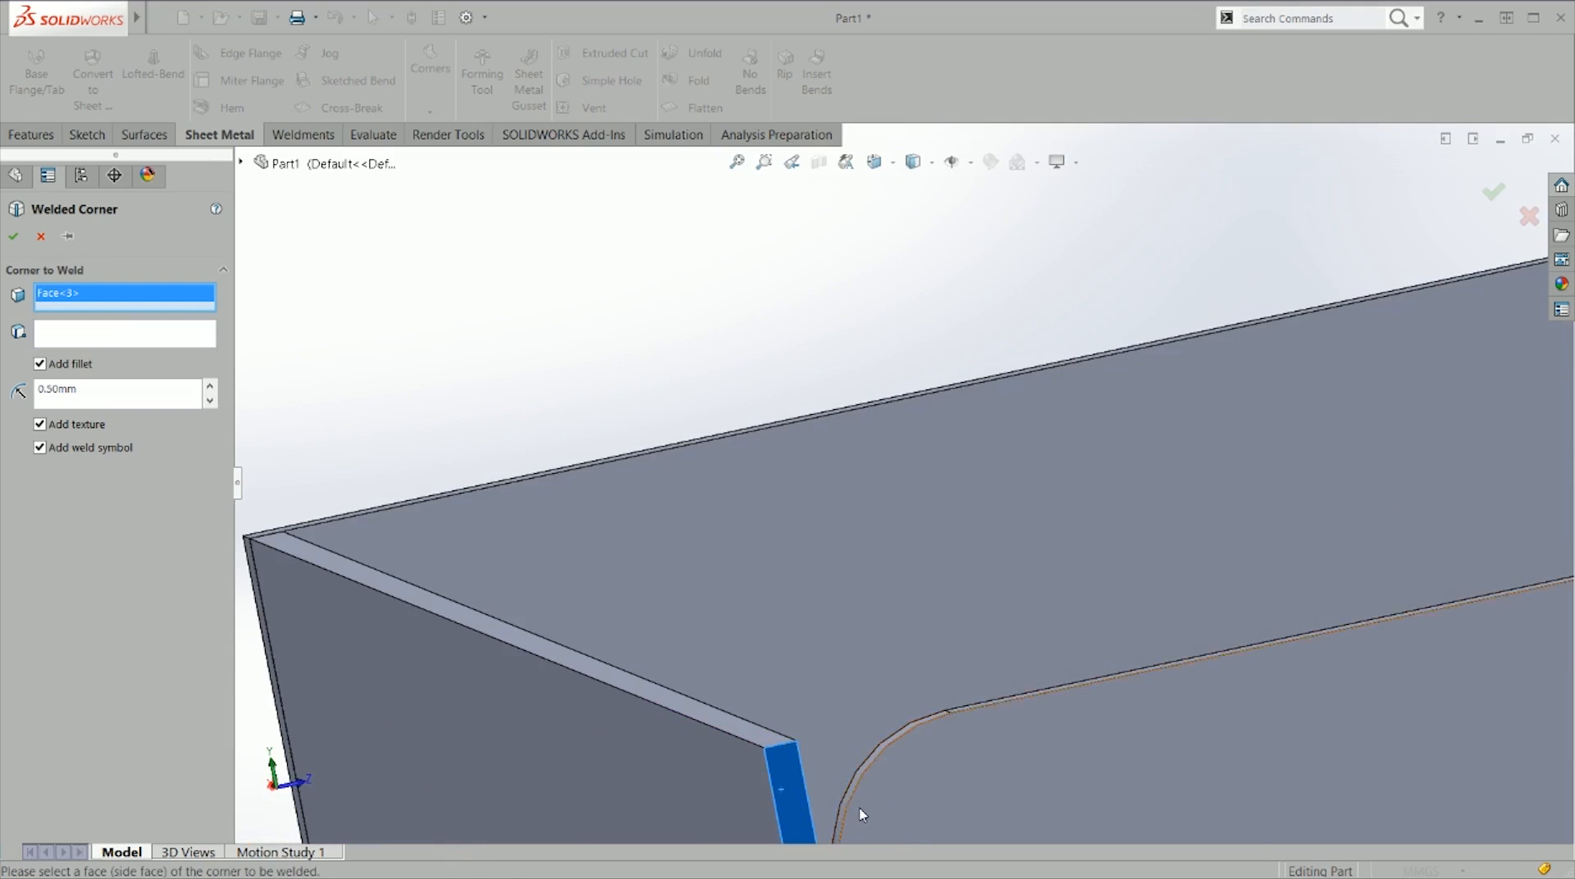
{"action": "scroll", "coordinate": [893, 649], "scroll_direction": "up", "scroll_amount": 1}
{"action": "scroll", "coordinate": [894, 651], "scroll_direction": "down", "scroll_amount": 3}
{"action": "left_click", "coordinate": [848, 583]}
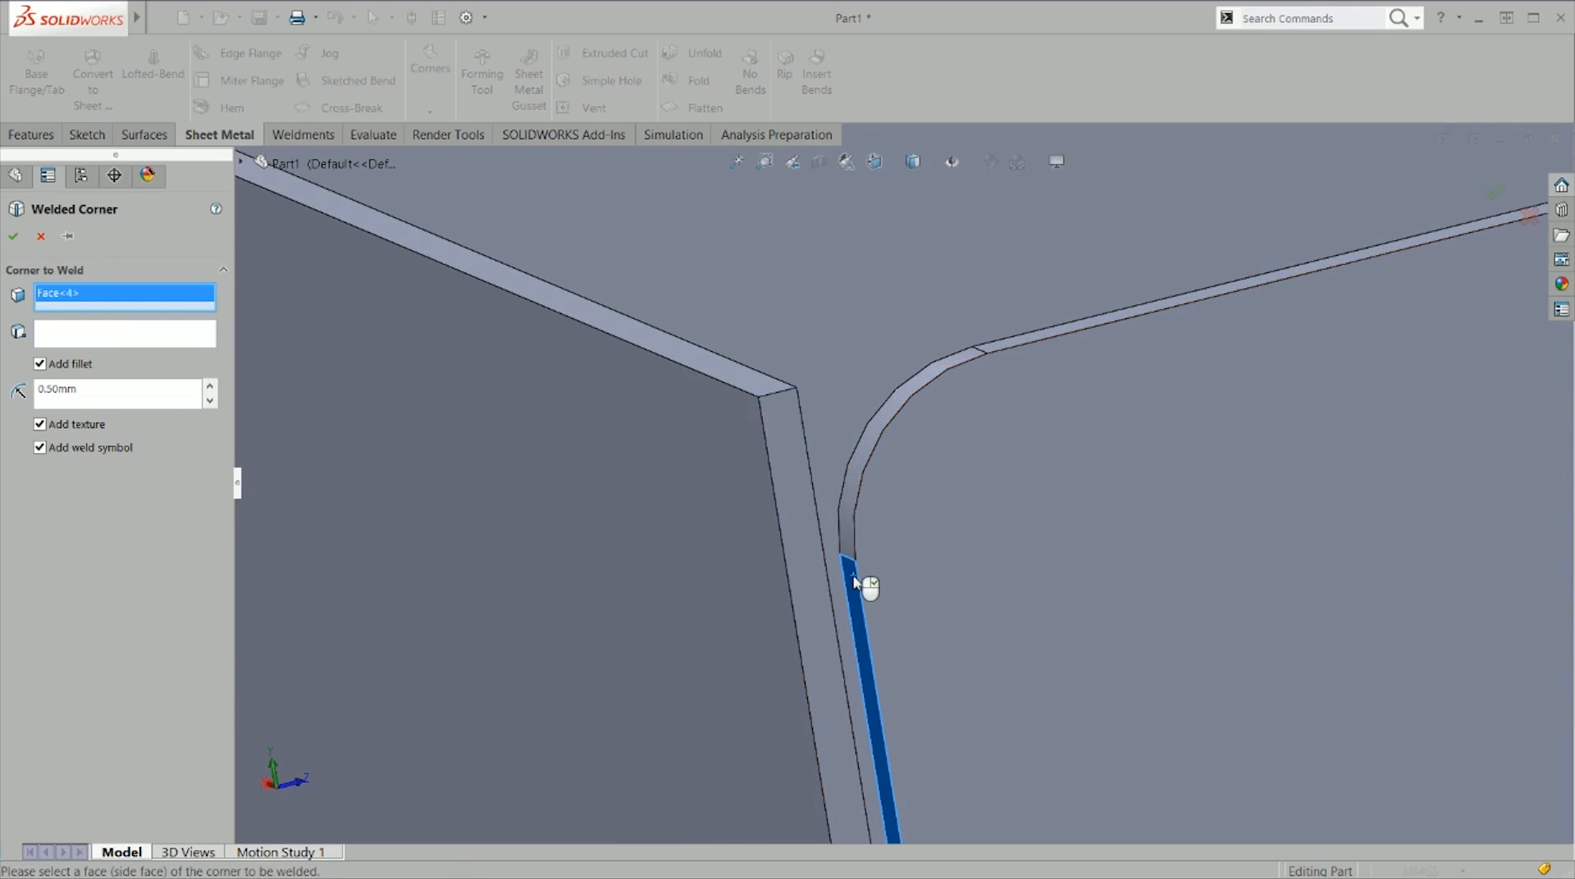
Step: Try to pick the adjacent flange's side face and its edge as the weld's stopping point
{"action": "left_click", "coordinate": [105, 336]}
{"action": "left_click", "coordinate": [804, 595]}
{"action": "left_click", "coordinate": [830, 606]}
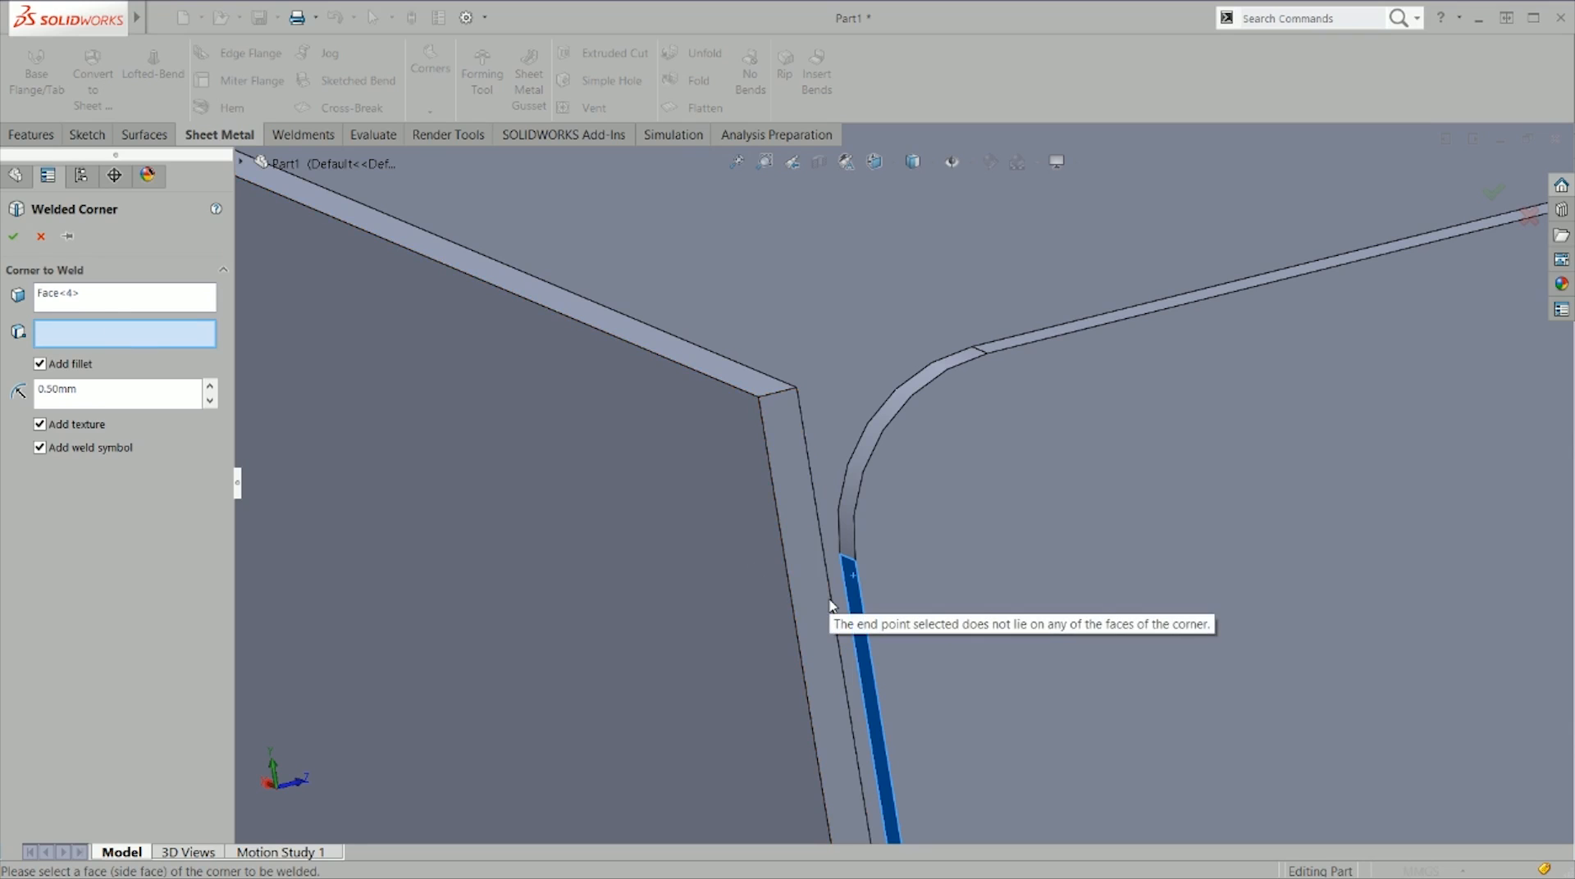
Step: Replace the face to weld with the opposite square-cornered flange's side face and try to create the welded corner
{"action": "left_click", "coordinate": [110, 295]}
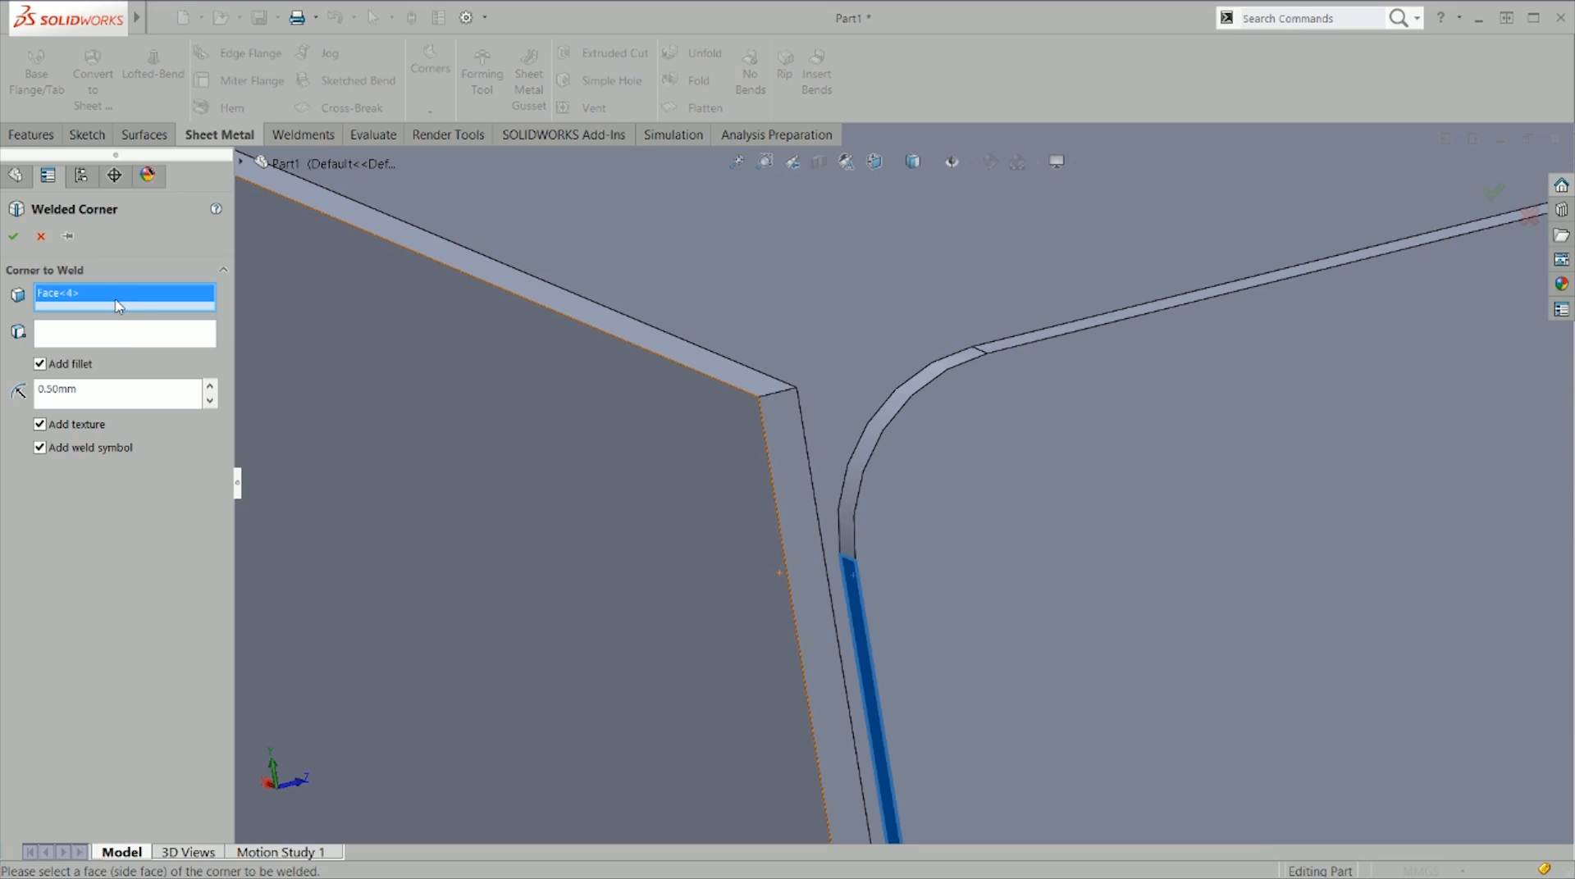
{"action": "right_click", "coordinate": [119, 307]}
{"action": "left_click", "coordinate": [152, 314]}
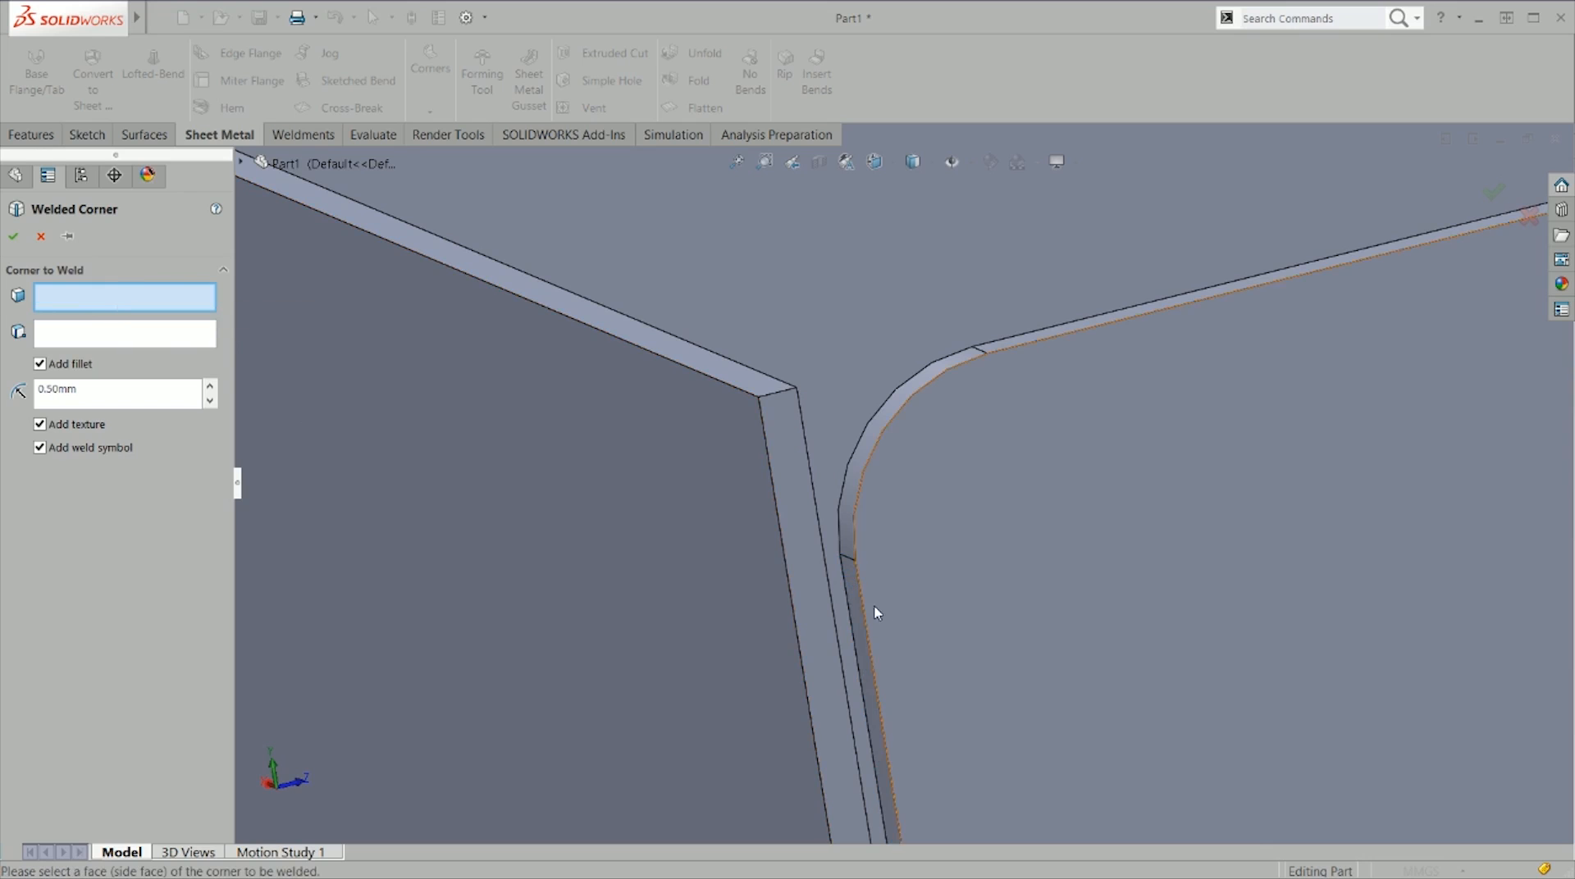
{"action": "left_click", "coordinate": [815, 599]}
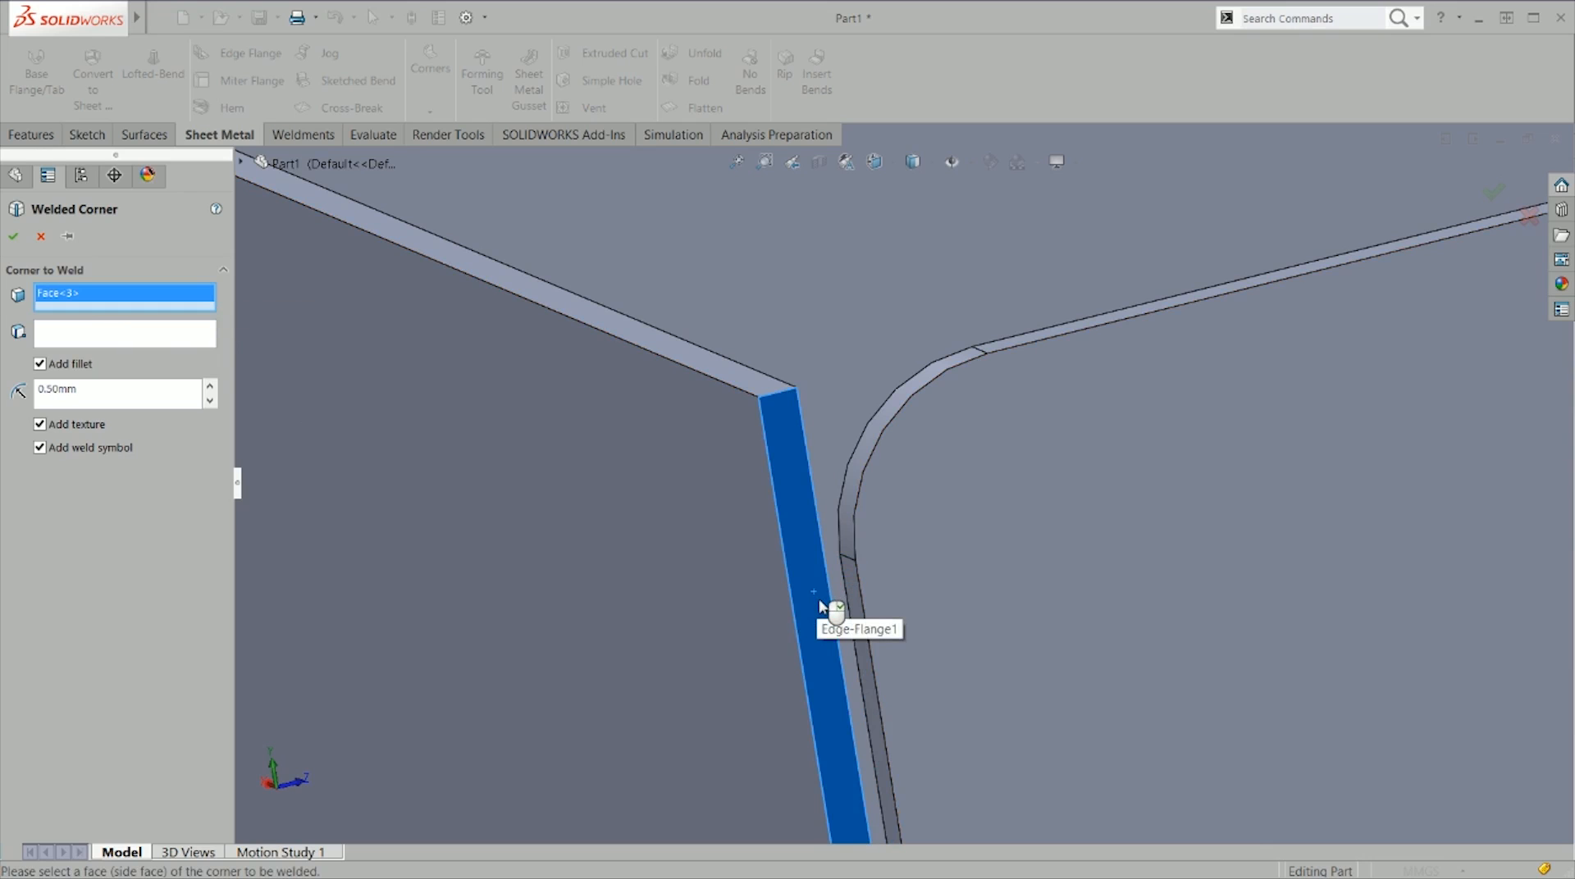
{"action": "left_click", "coordinate": [15, 239]}
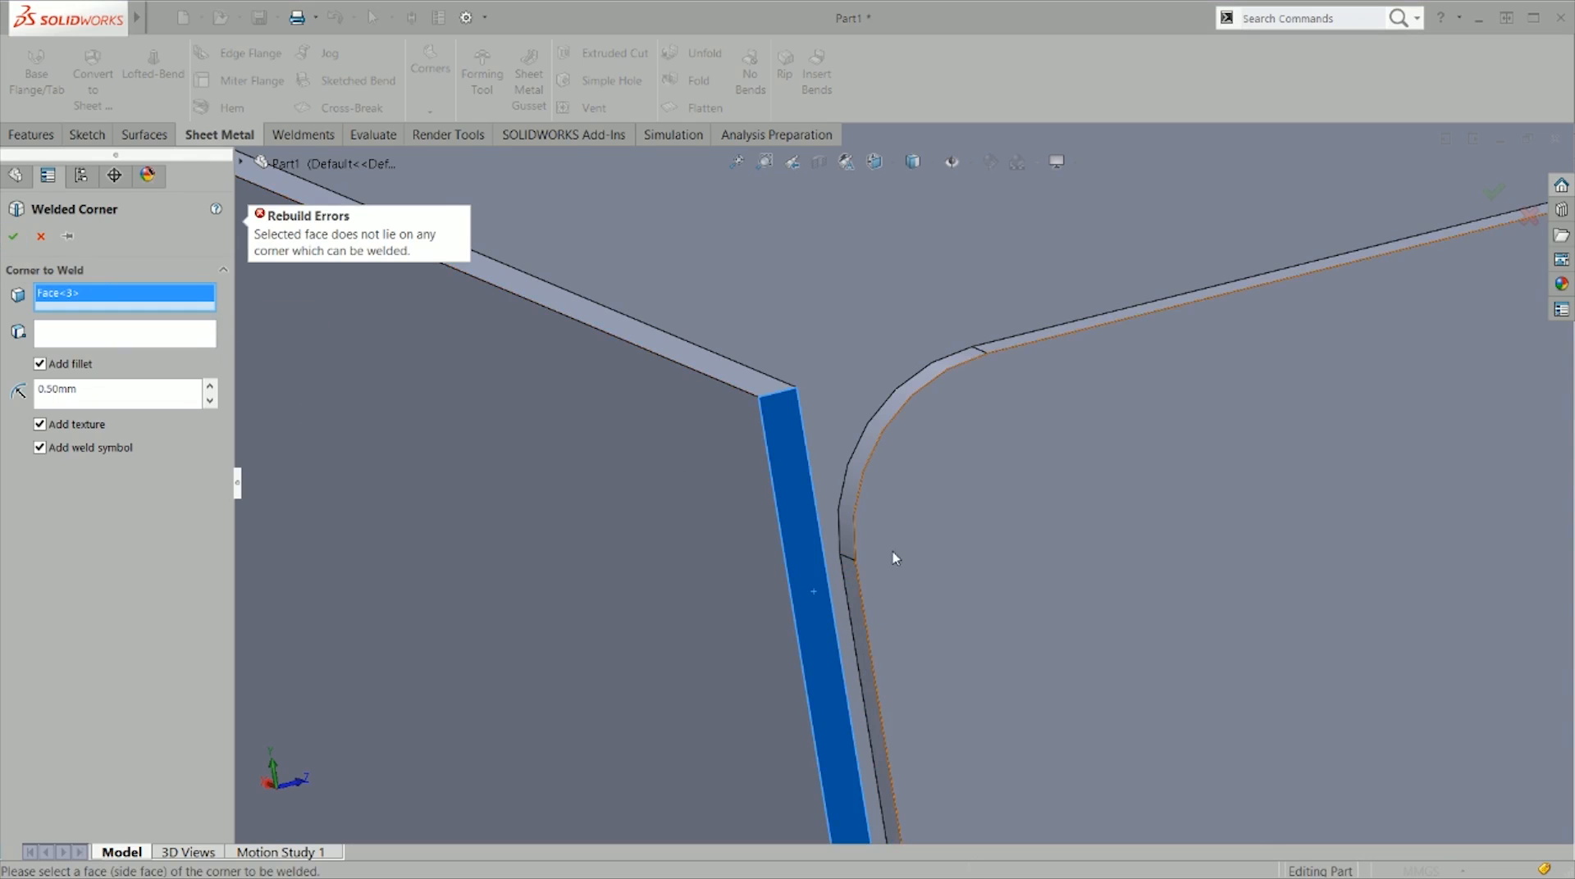
Step: Try the bend's end face at the box's lower corner as the corner to weld and clear the selection
{"action": "scroll", "coordinate": [920, 602], "scroll_direction": "up", "scroll_amount": 5}
{"action": "scroll", "coordinate": [956, 763], "scroll_direction": "down", "scroll_amount": 6}
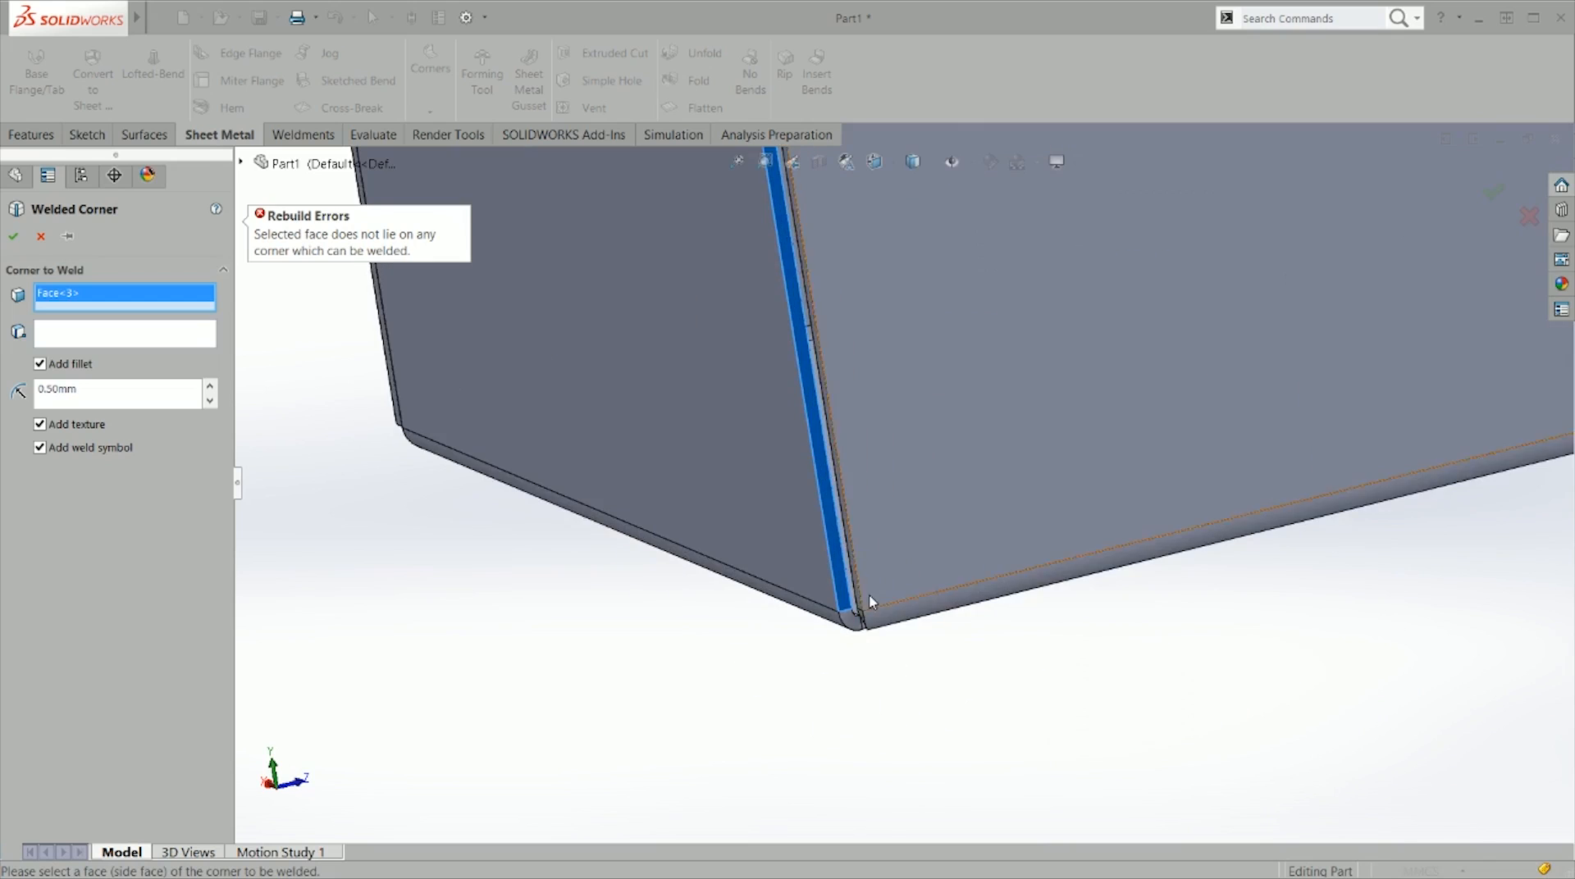
{"action": "left_click", "coordinate": [841, 612]}
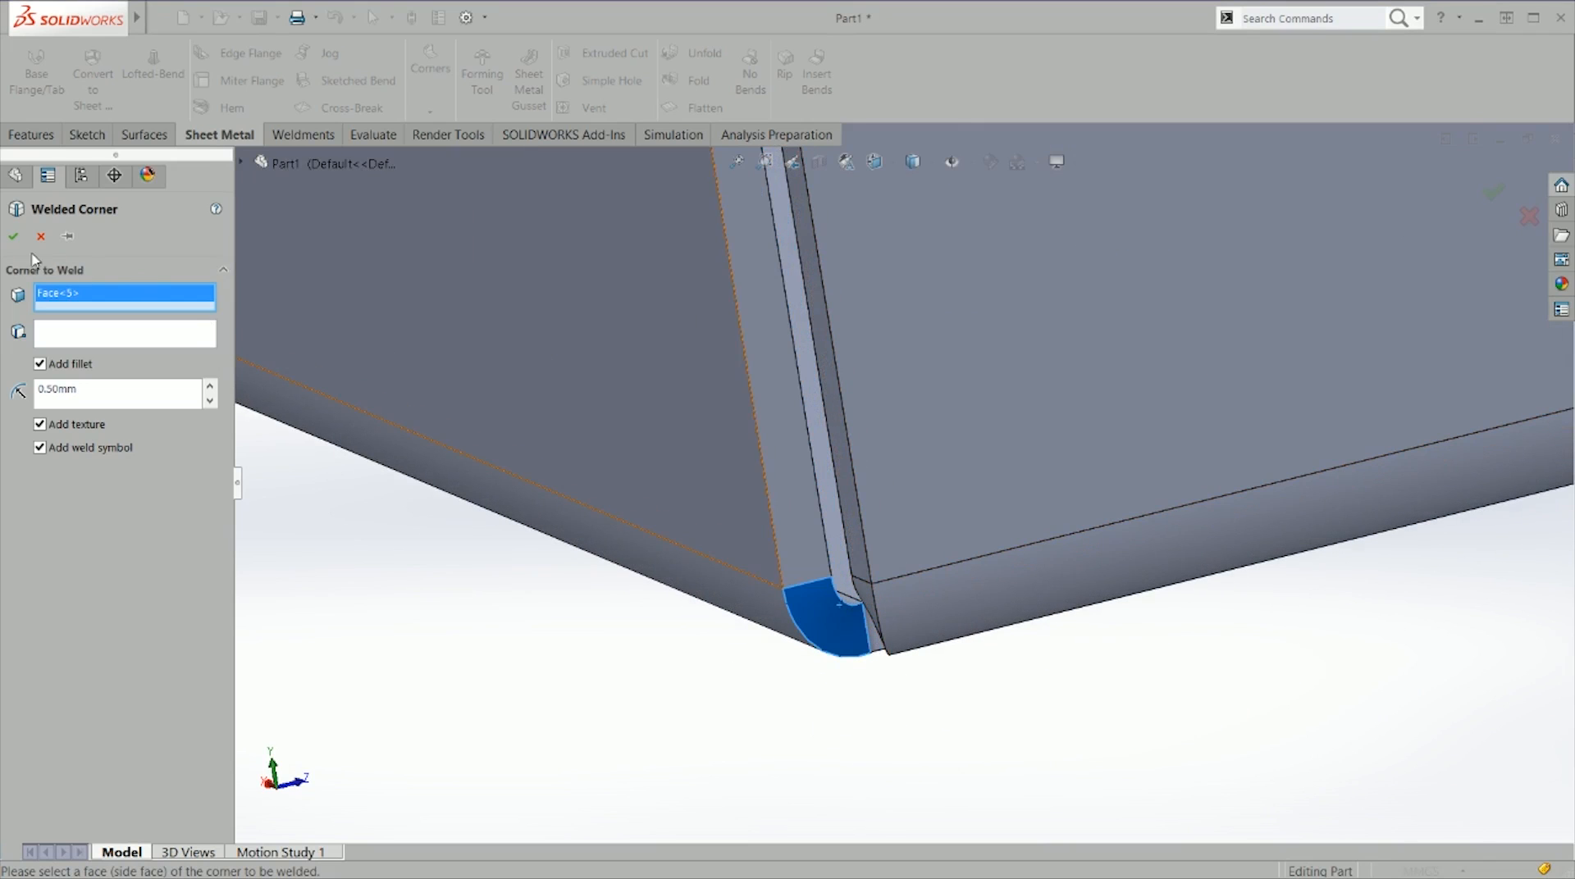
{"action": "left_click", "coordinate": [870, 612]}
{"action": "left_click", "coordinate": [871, 611]}
{"action": "scroll", "coordinate": [1143, 608], "scroll_direction": "up", "scroll_amount": 6}
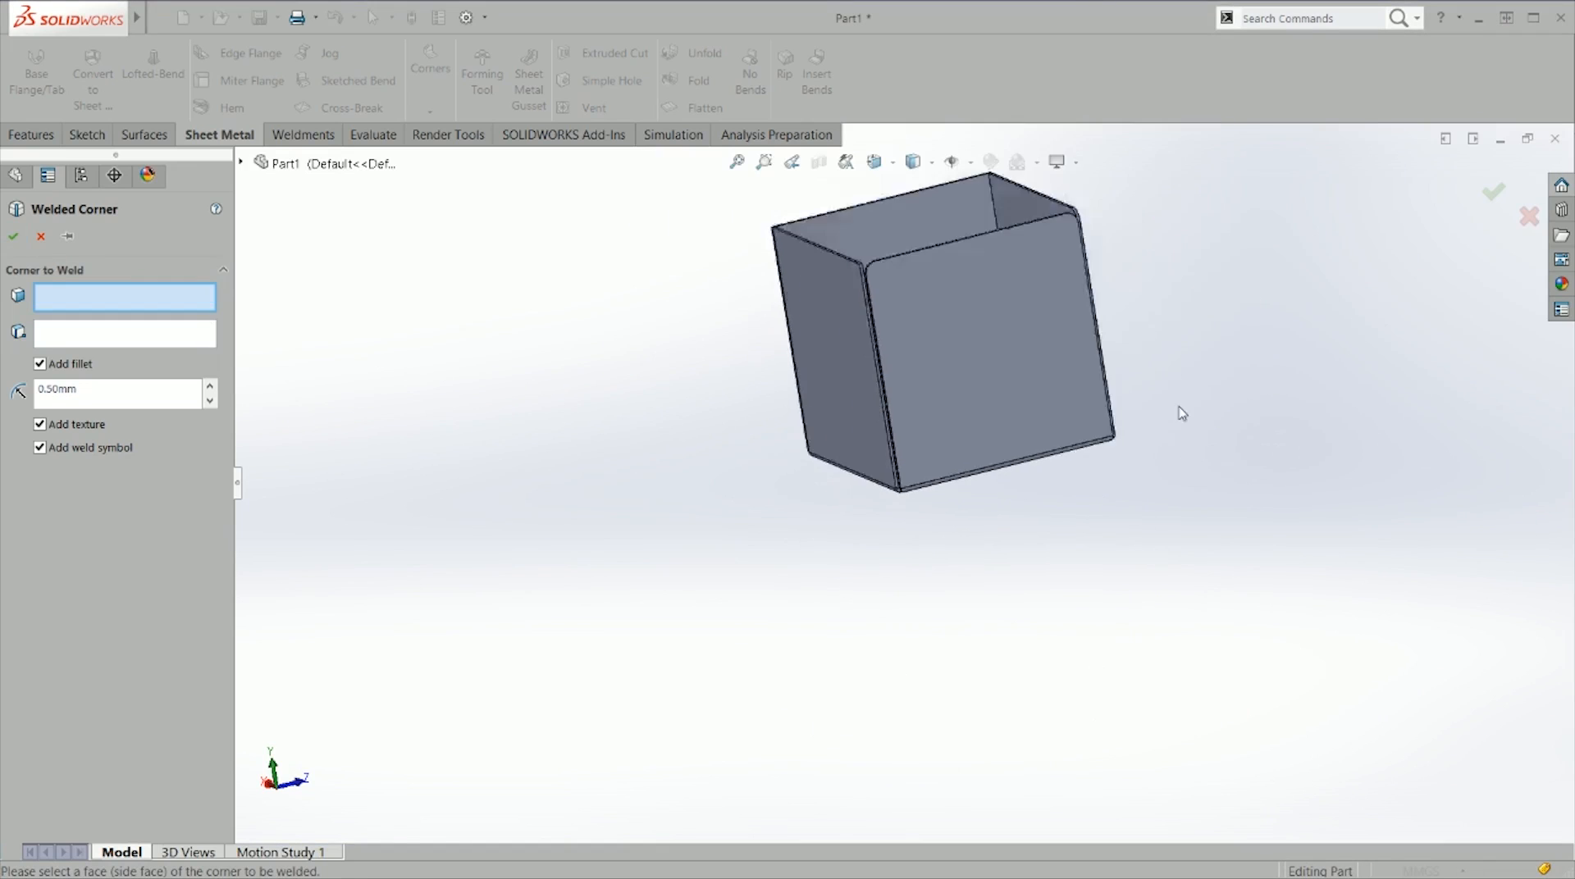
Step: Create a 0.50 mm filleted Welded Corner on the narrow gap face at a closed, square-topped corner of the box
{"action": "scroll", "coordinate": [960, 464], "scroll_direction": "down", "scroll_amount": 5}
{"action": "scroll", "coordinate": [812, 254], "scroll_direction": "up", "scroll_amount": 3}
{"action": "scroll", "coordinate": [868, 239], "scroll_direction": "down", "scroll_amount": 4}
{"action": "scroll", "coordinate": [904, 371], "scroll_direction": "up", "scroll_amount": 2}
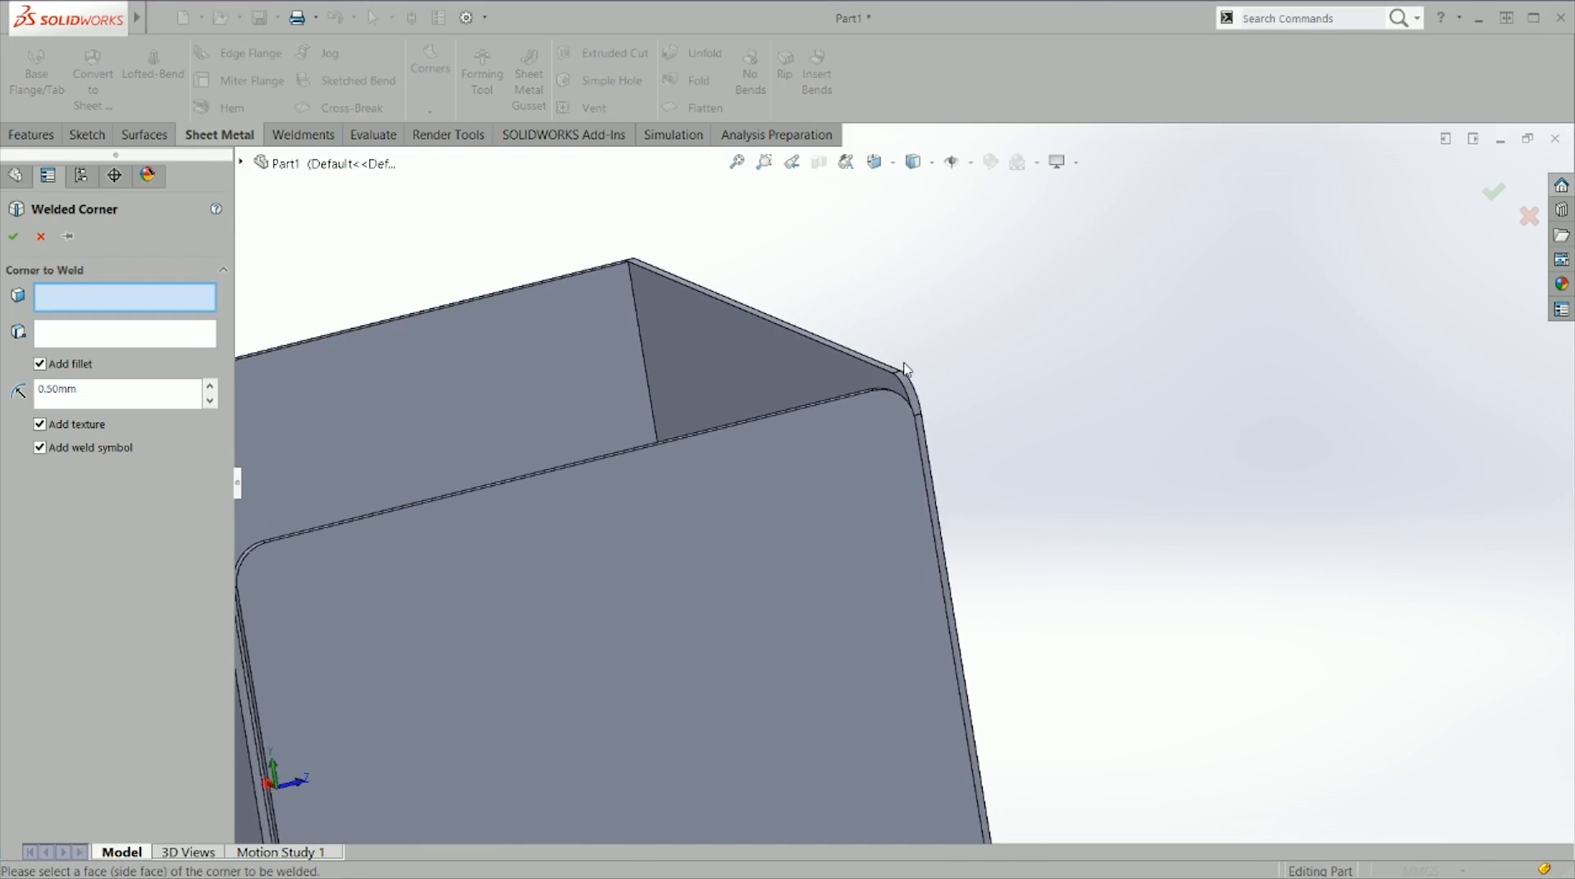
{"action": "mouse_move", "coordinate": [668, 328]}
{"action": "middle_mouse_down"}
{"action": "mouse_move", "coordinate": [440, 331]}
{"action": "mouse_move", "coordinate": [686, 319]}
{"action": "middle_mouse_up"}
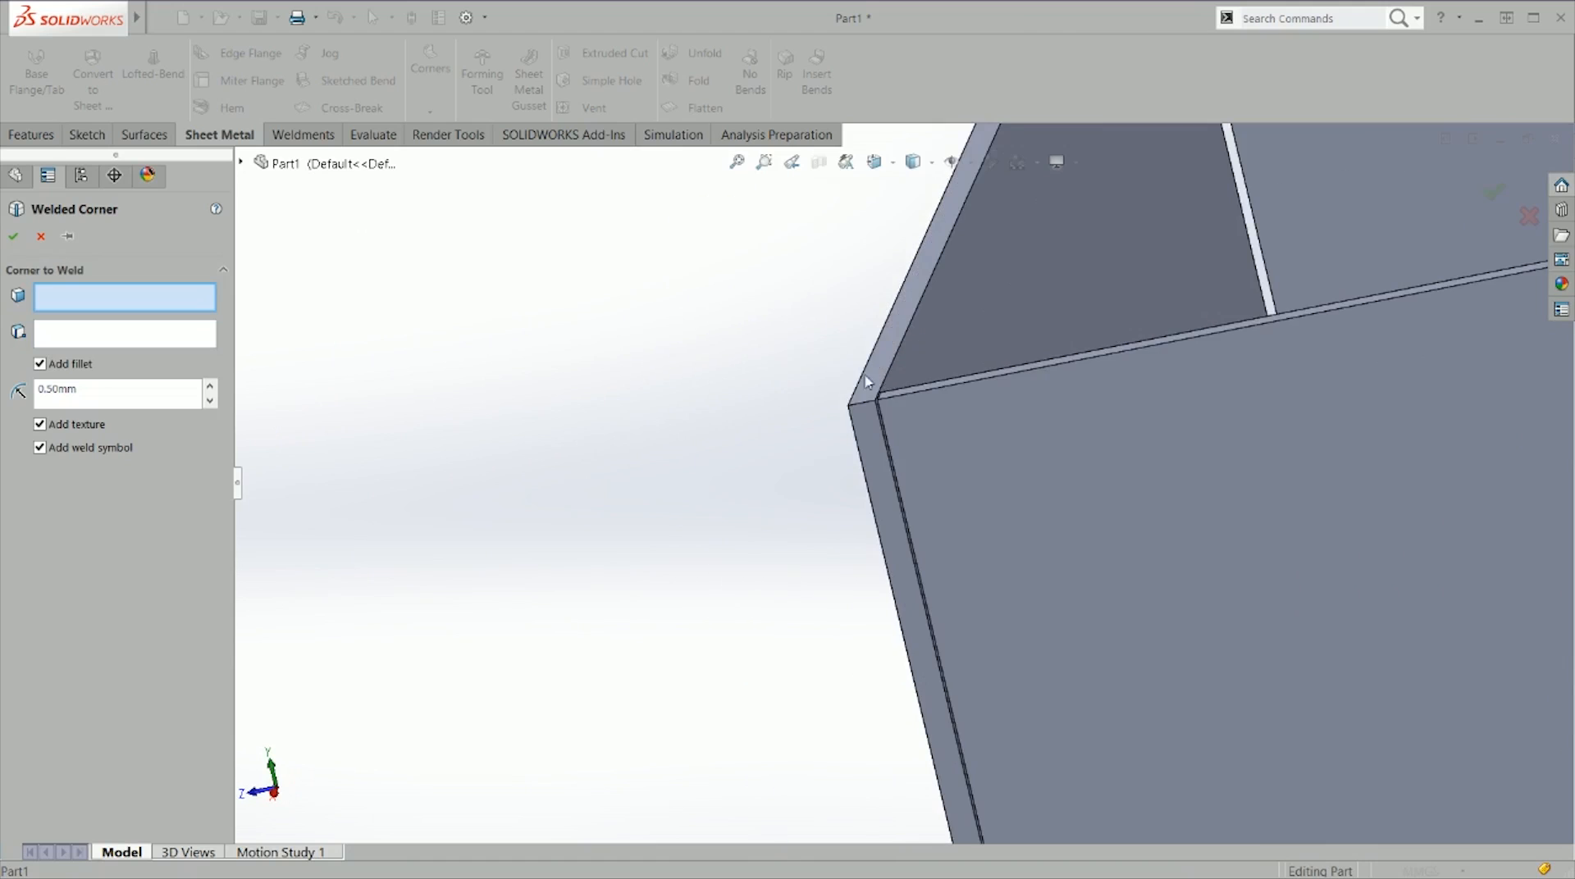
{"action": "middle_click_drag", "start_coordinate": [868, 383], "coordinate": [1012, 401]}
{"action": "scroll", "coordinate": [1070, 423], "scroll_direction": "down", "scroll_amount": 6}
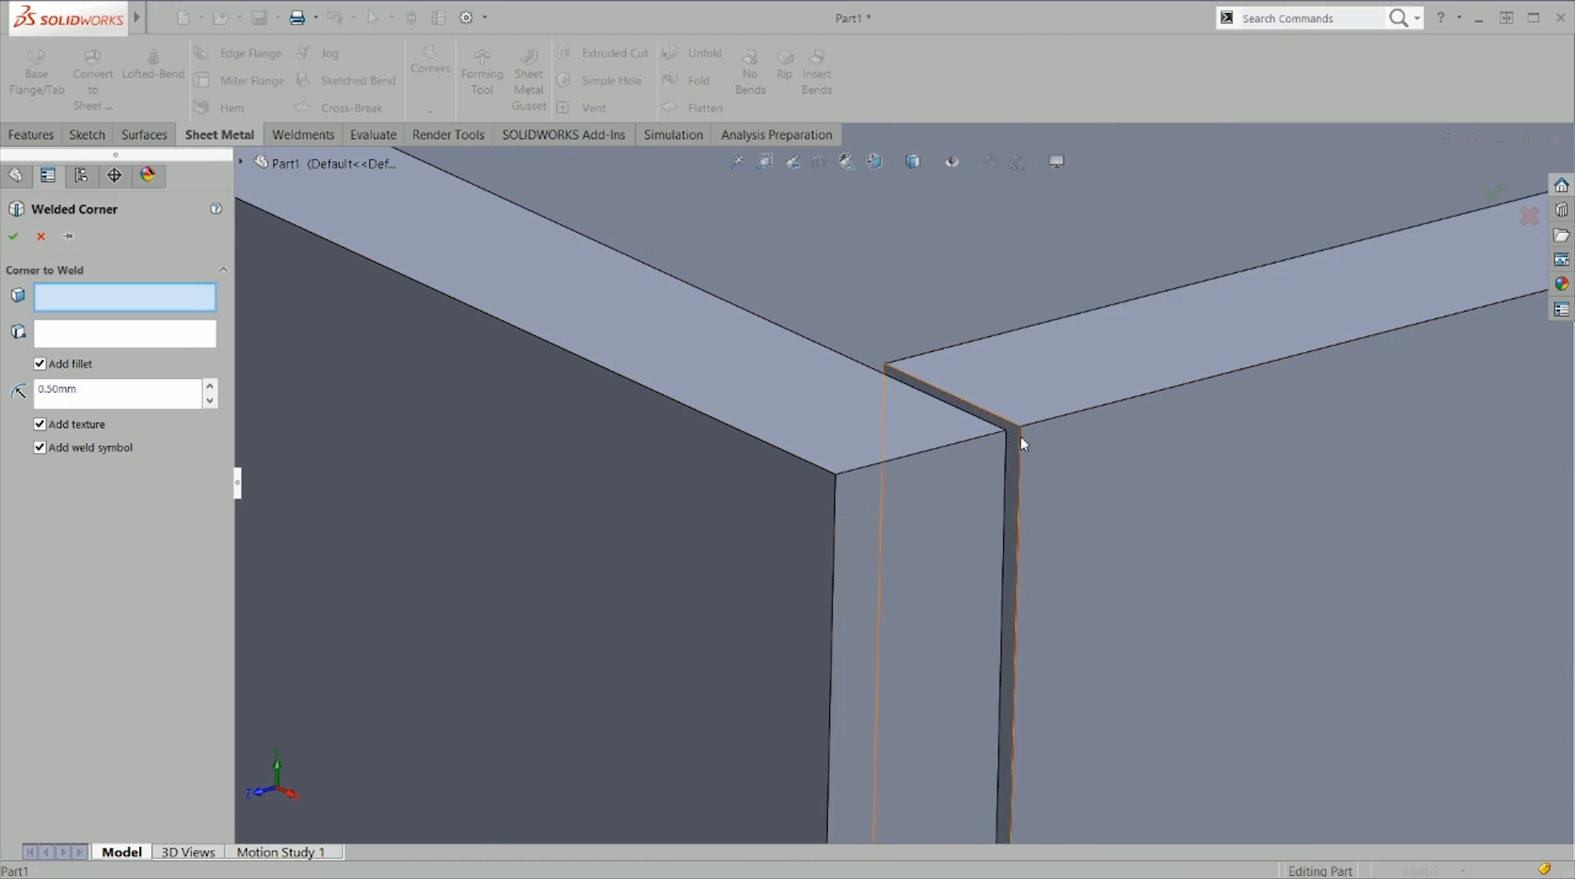
{"action": "left_click", "coordinate": [1018, 442]}
{"action": "right_click", "coordinate": [1018, 441]}
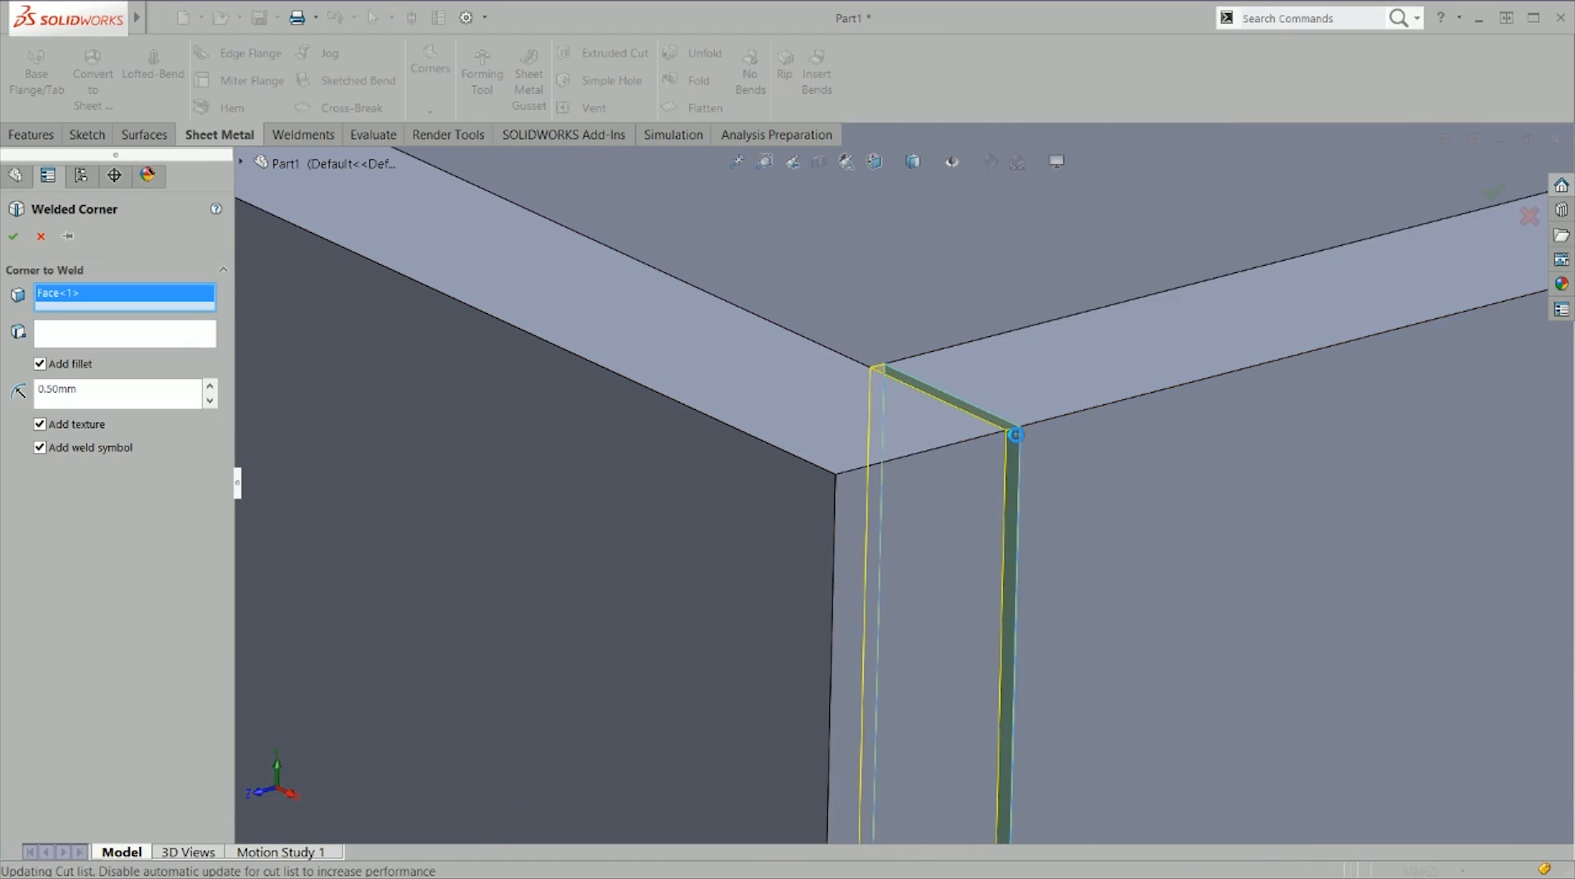
Step: Examine the new welded corner at its top edge and at the corner relief near the box's base
{"action": "scroll", "coordinate": [1006, 562], "scroll_direction": "up", "scroll_amount": 3}
{"action": "scroll", "coordinate": [1004, 561], "scroll_direction": "up", "scroll_amount": 4}
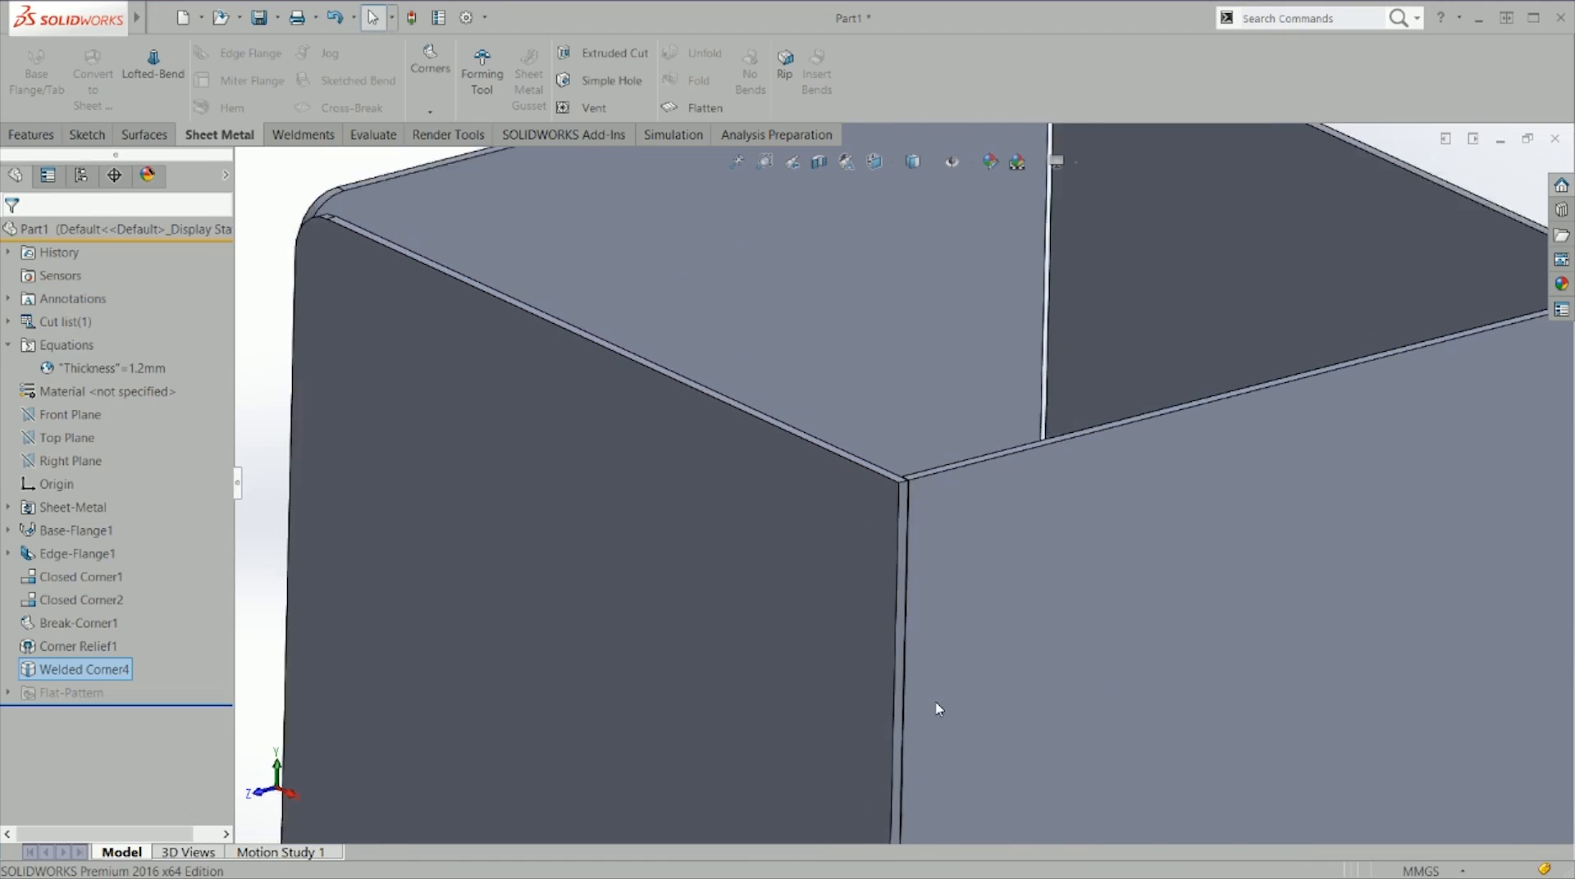
{"action": "scroll", "coordinate": [908, 534], "scroll_direction": "down", "scroll_amount": 6}
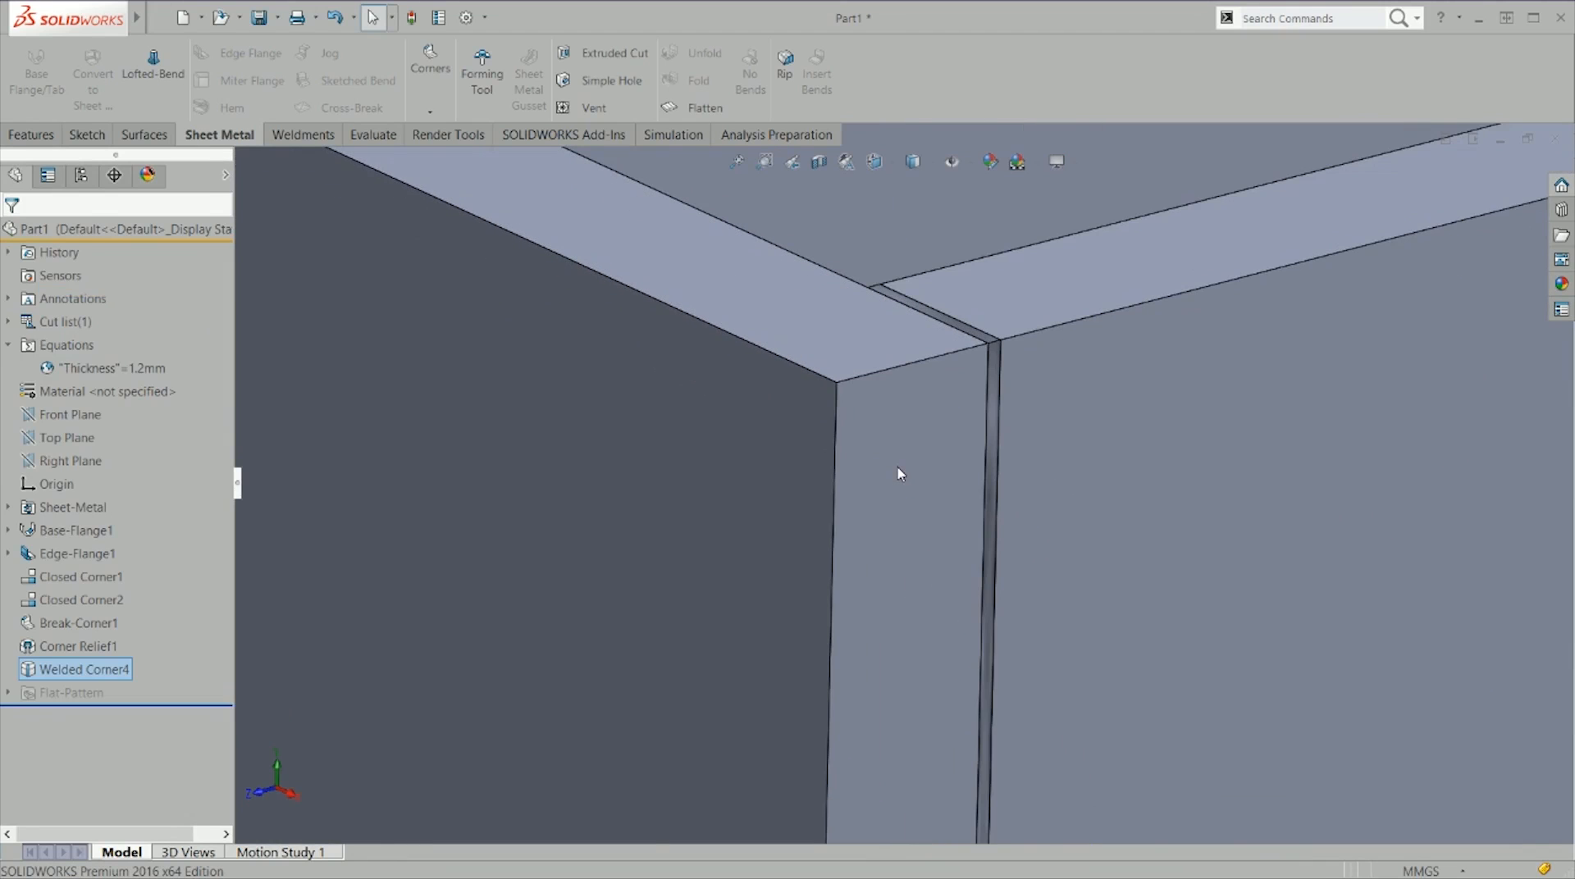
{"action": "scroll", "coordinate": [901, 474], "scroll_direction": "up", "scroll_amount": 5}
{"action": "scroll", "coordinate": [894, 732], "scroll_direction": "down", "scroll_amount": 6}
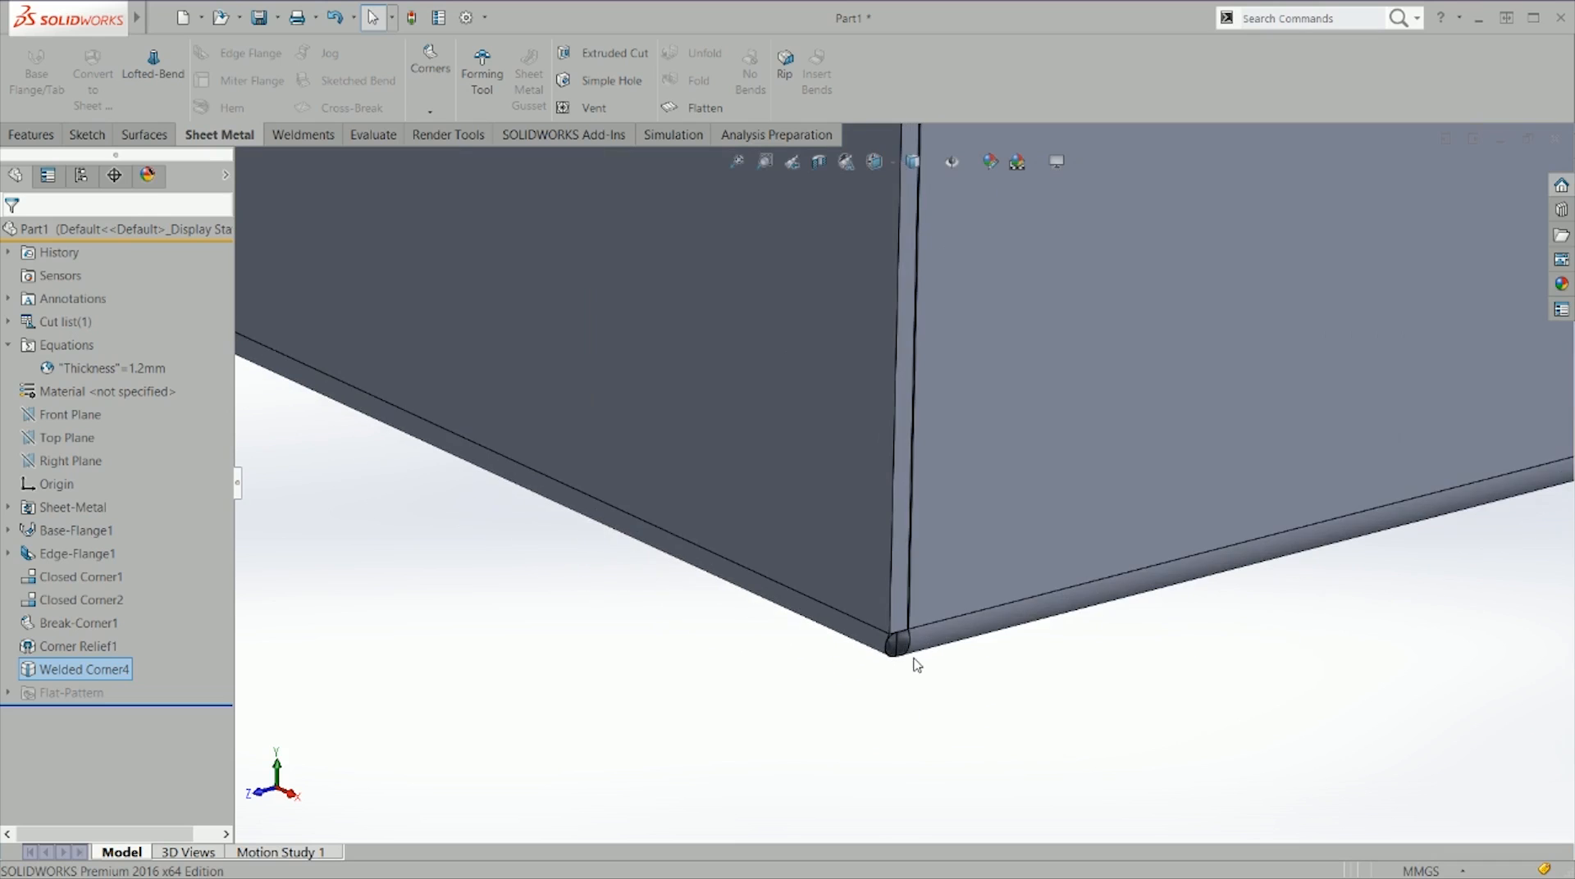
{"action": "scroll", "coordinate": [844, 573], "scroll_direction": "down", "scroll_amount": 2}
{"action": "scroll", "coordinate": [847, 538], "scroll_direction": "down", "scroll_amount": 4}
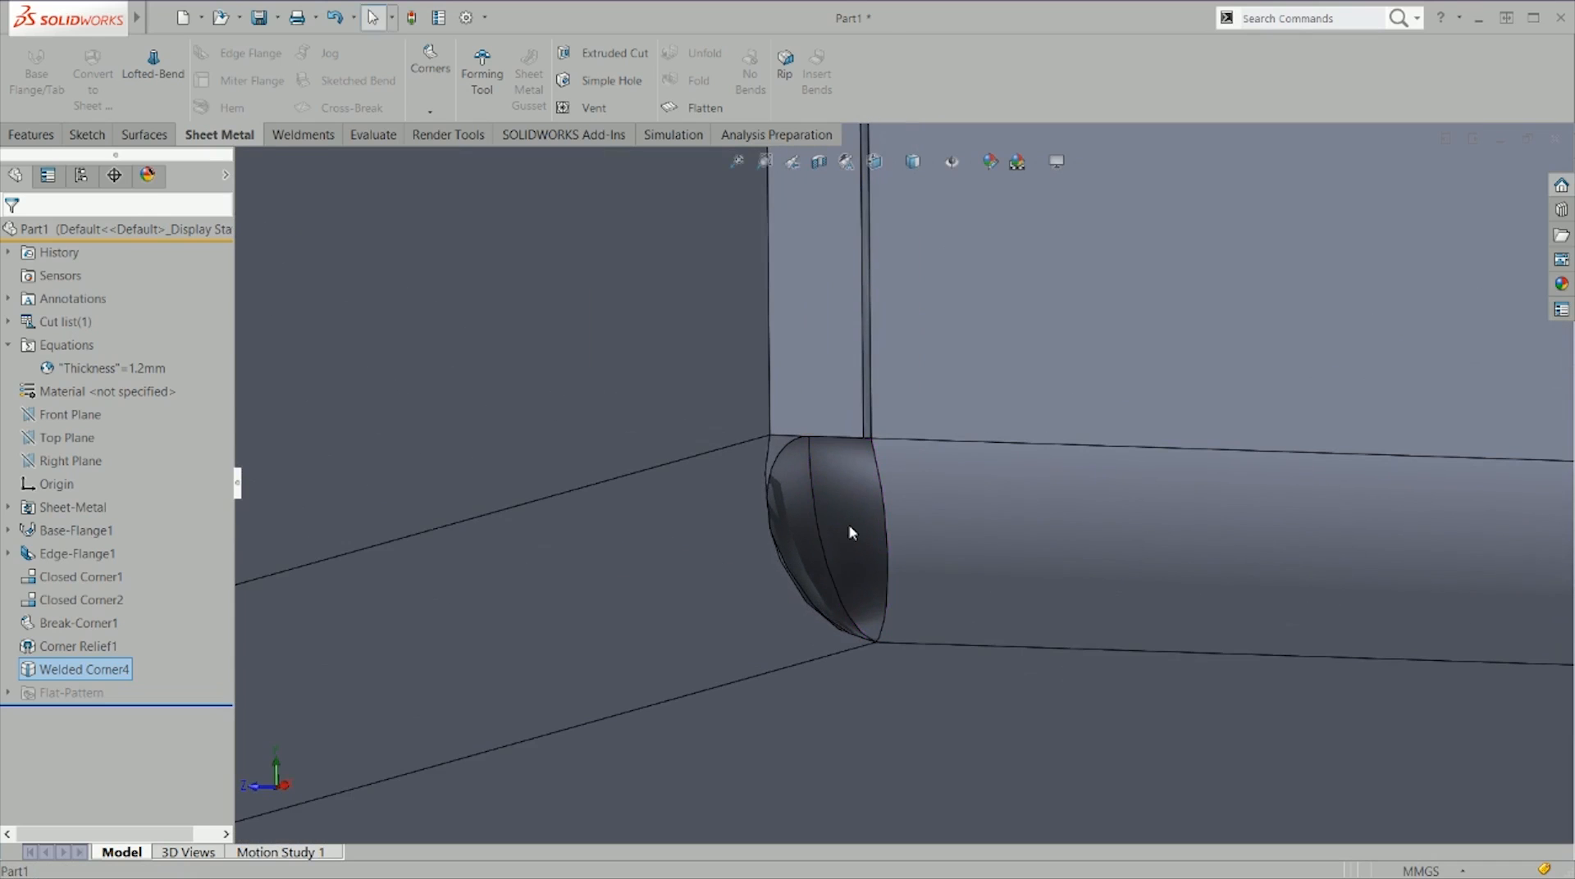
{"action": "middle_click_drag", "start_coordinate": [766, 537], "coordinate": [857, 558]}
{"action": "key", "text": "Escape"}
{"action": "scroll", "coordinate": [1013, 551], "scroll_direction": "up", "scroll_amount": 10}
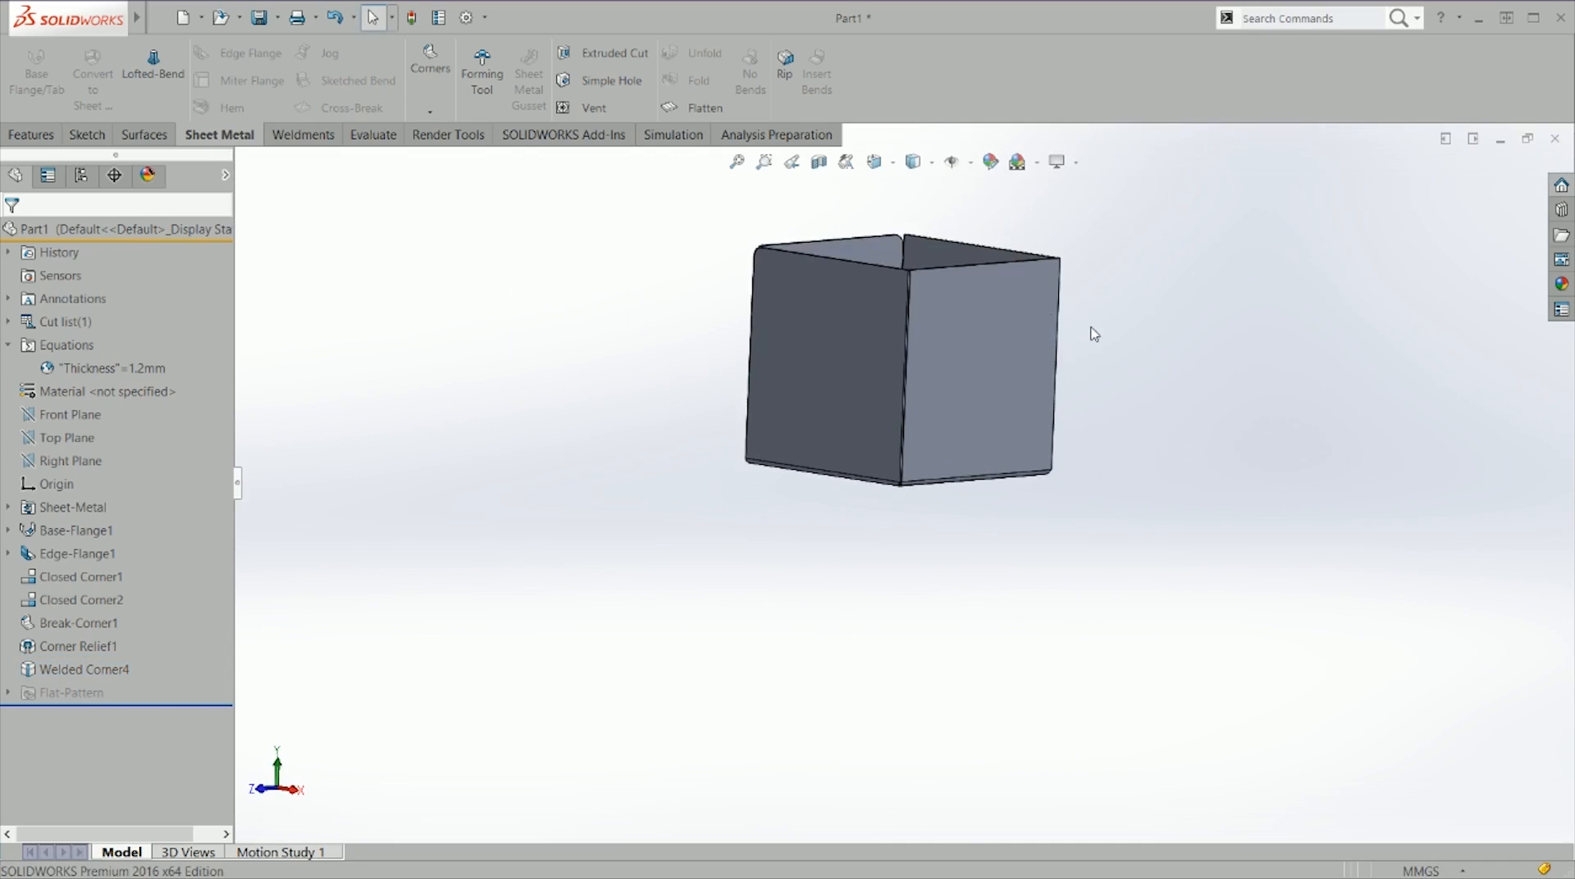
Step: Open the Closed Corner2 feature to review its settings and close it without changes
{"action": "scroll", "coordinate": [1078, 271], "scroll_direction": "down", "scroll_amount": 6}
{"action": "scroll", "coordinate": [952, 314], "scroll_direction": "down", "scroll_amount": 4}
{"action": "middle_click_drag", "start_coordinate": [951, 400], "coordinate": [884, 491]}
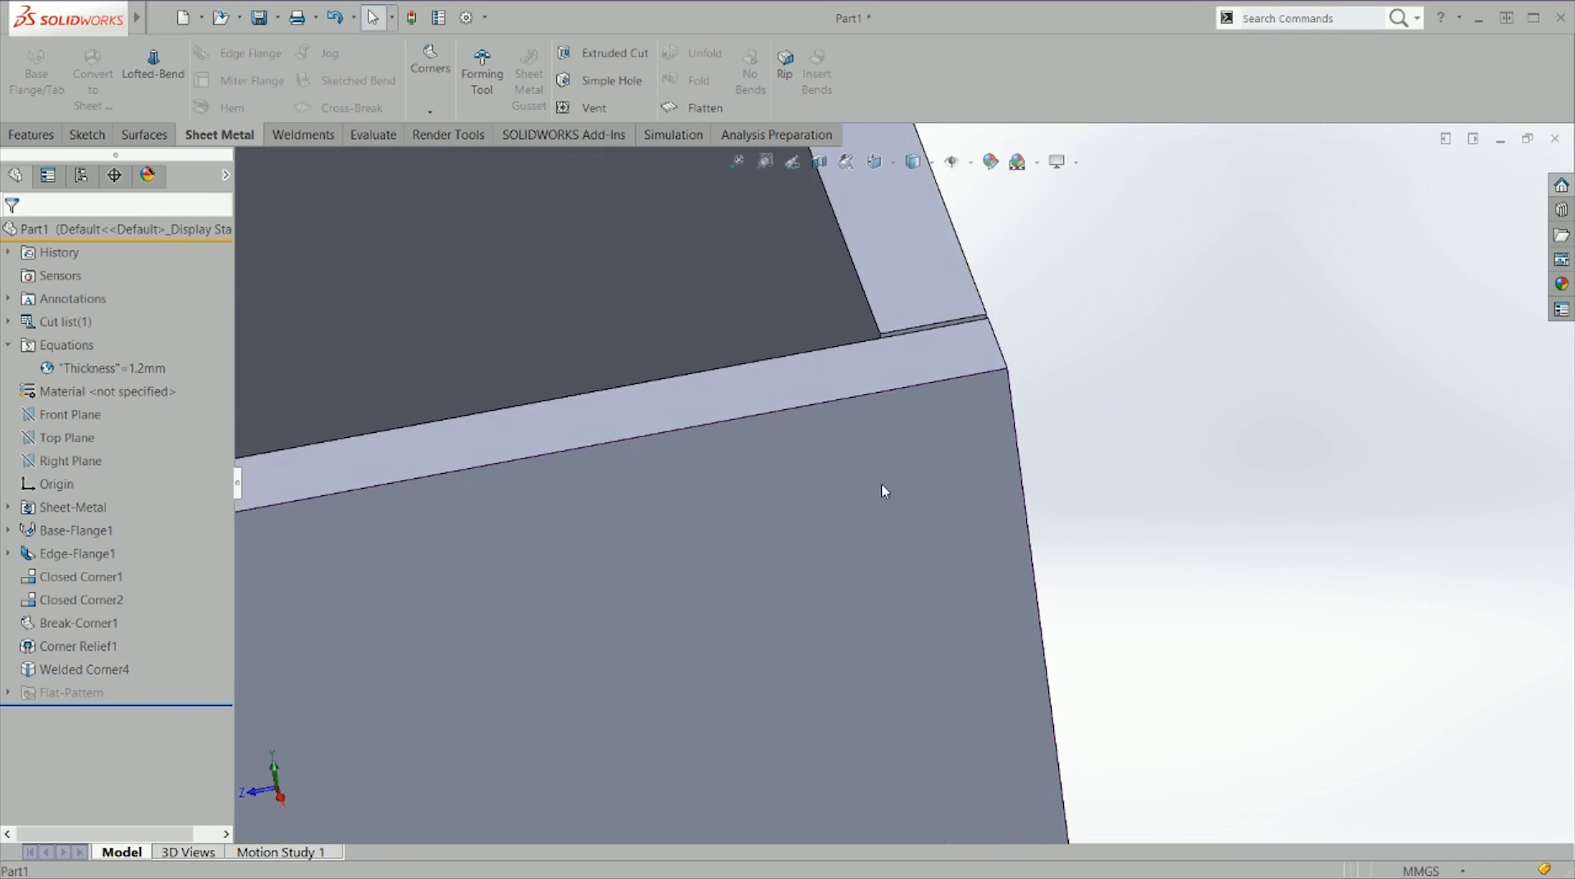
{"action": "left_click", "coordinate": [950, 342]}
{"action": "left_click", "coordinate": [78, 599]}
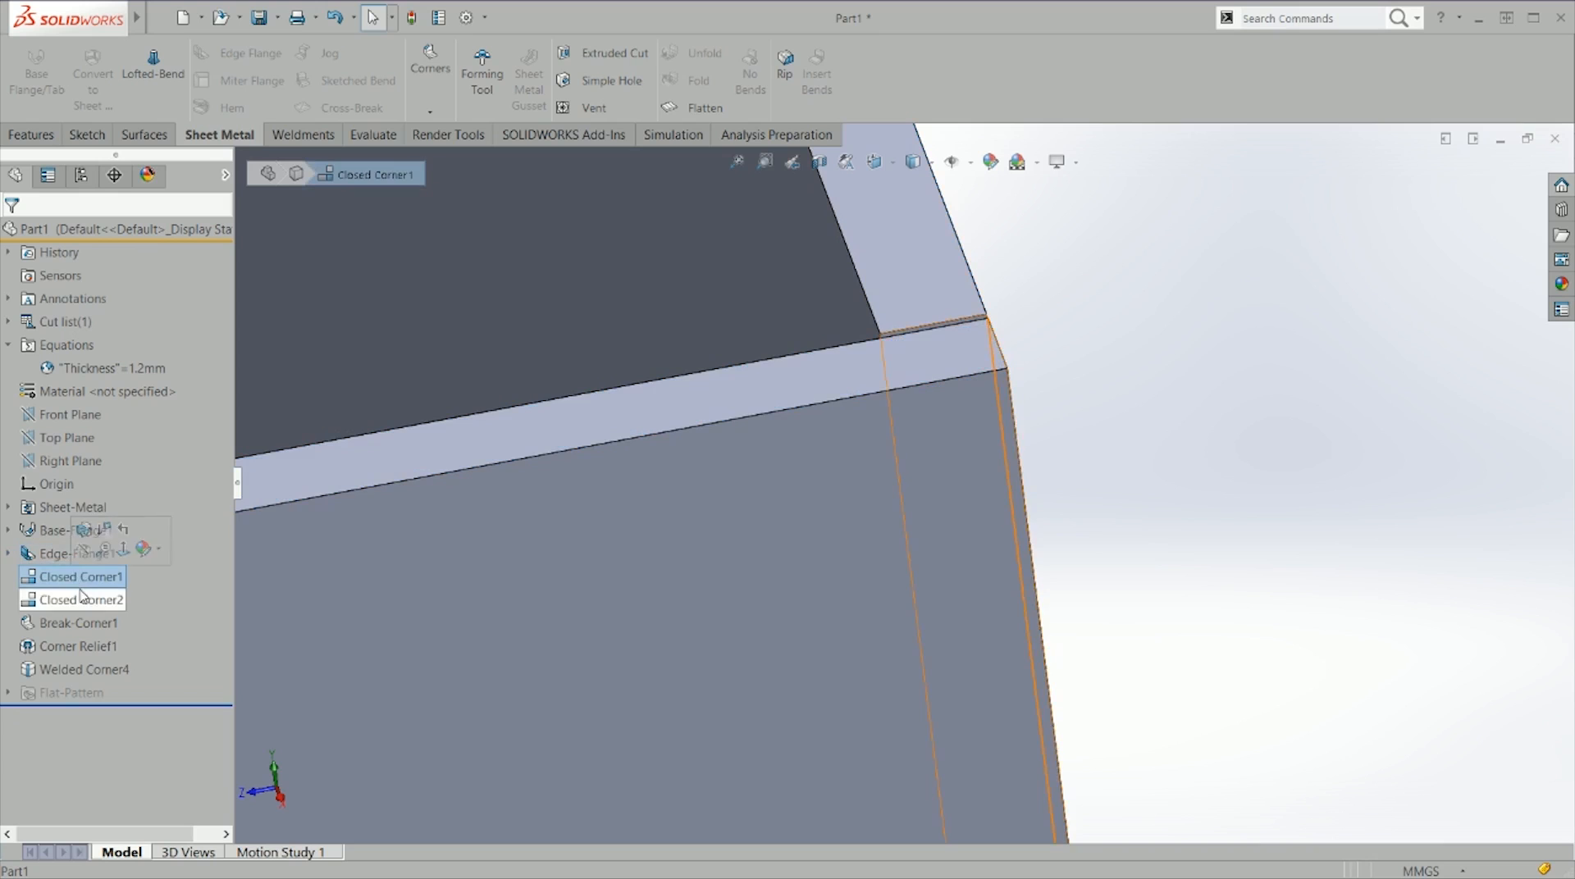
{"action": "left_click", "coordinate": [92, 544]}
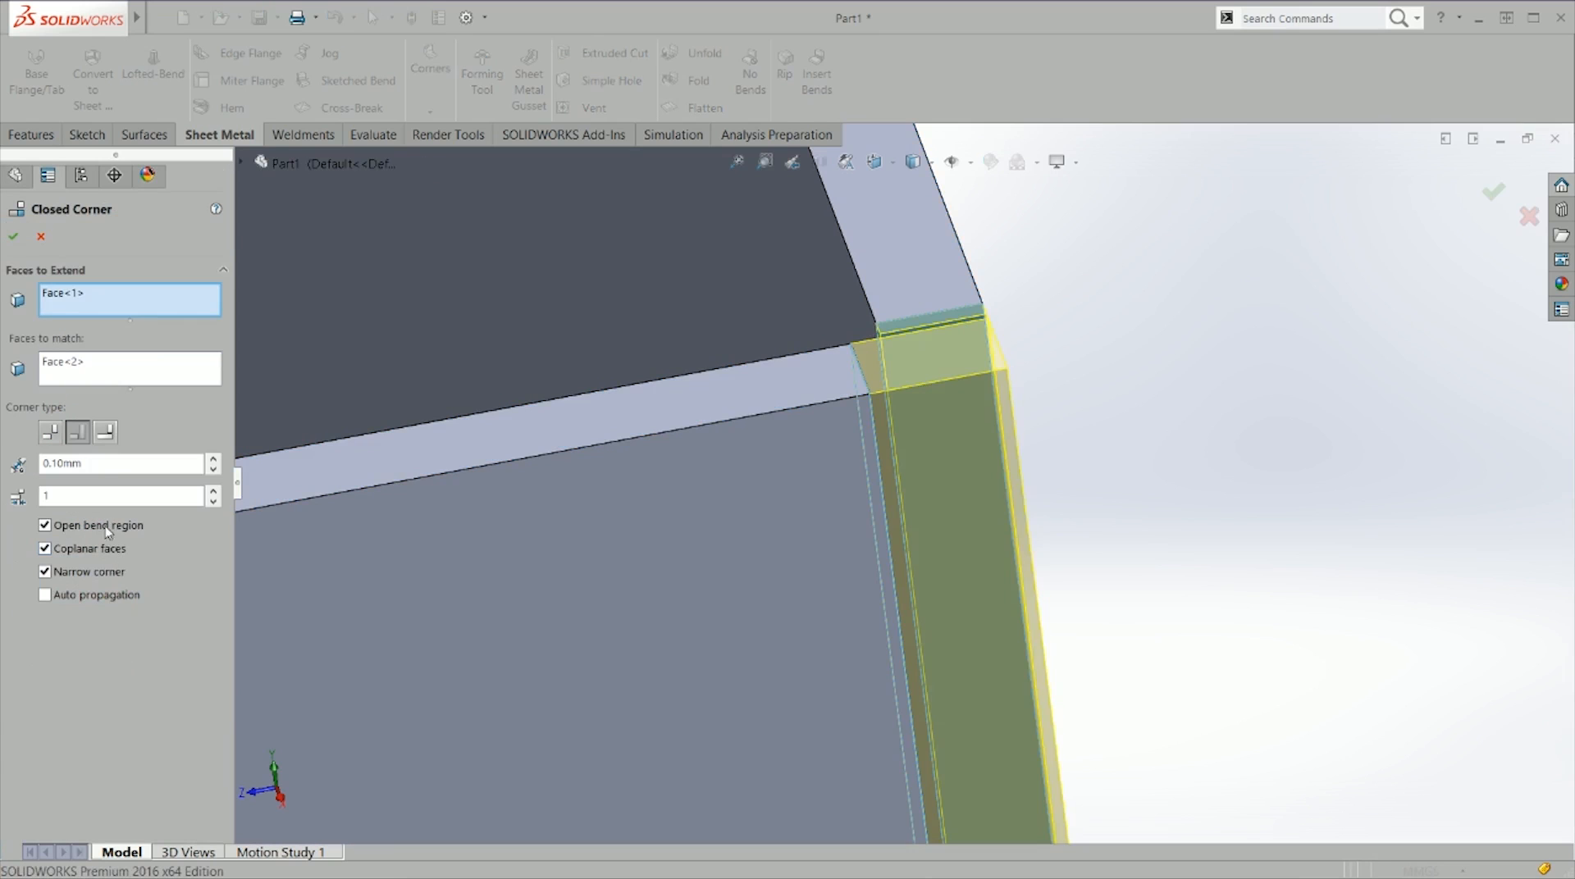
{"action": "left_click", "coordinate": [37, 233]}
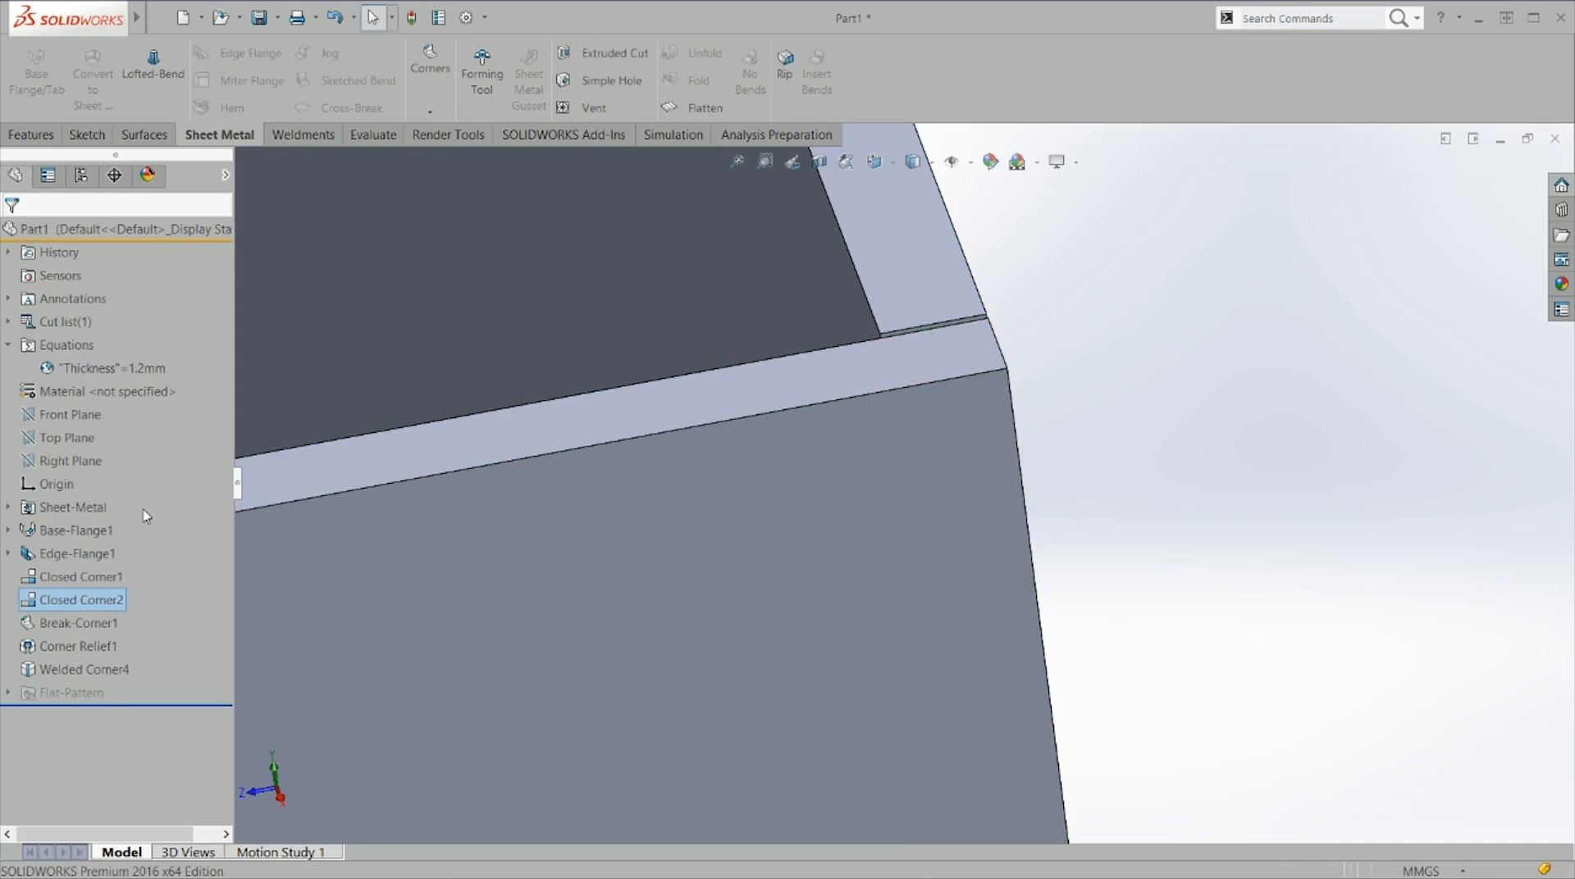
Step: Suppress the Closed Corner2 feature
{"action": "left_click", "coordinate": [79, 671]}
{"action": "left_click", "coordinate": [78, 646]}
{"action": "left_click", "coordinate": [62, 600]}
{"action": "left_click", "coordinate": [64, 565]}
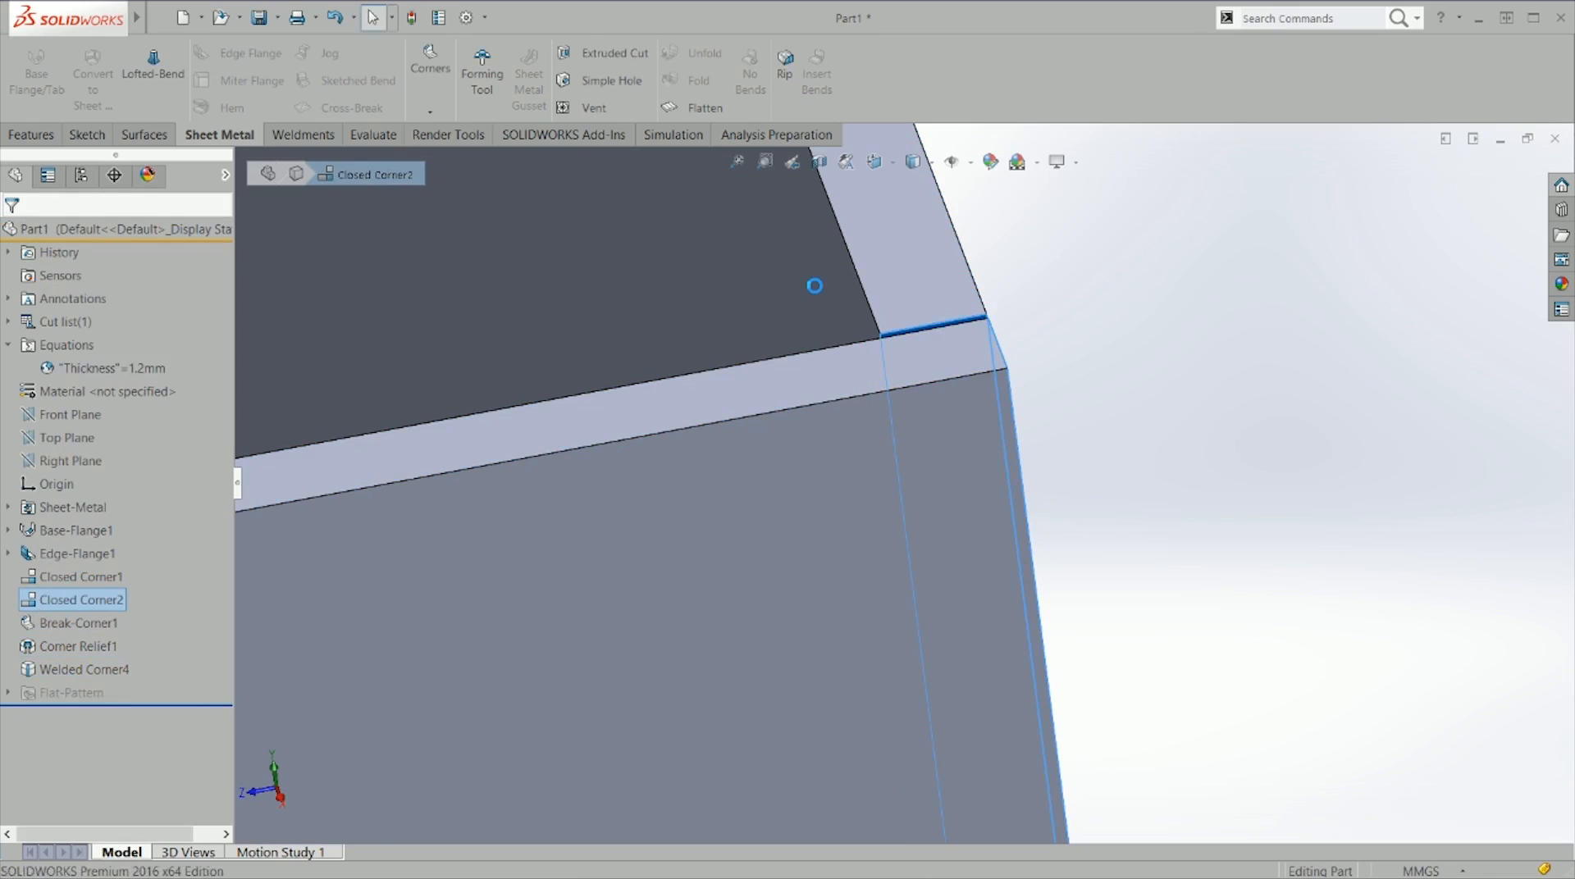
Step: Start a Welded Corner and try each flange's side face at the top of the reopened corner as the face to weld
{"action": "left_click", "coordinate": [430, 112]}
{"action": "left_click", "coordinate": [486, 132]}
{"action": "left_click", "coordinate": [938, 429]}
{"action": "middle_click_drag", "start_coordinate": [939, 429], "coordinate": [824, 433]}
{"action": "left_click", "coordinate": [823, 440]}
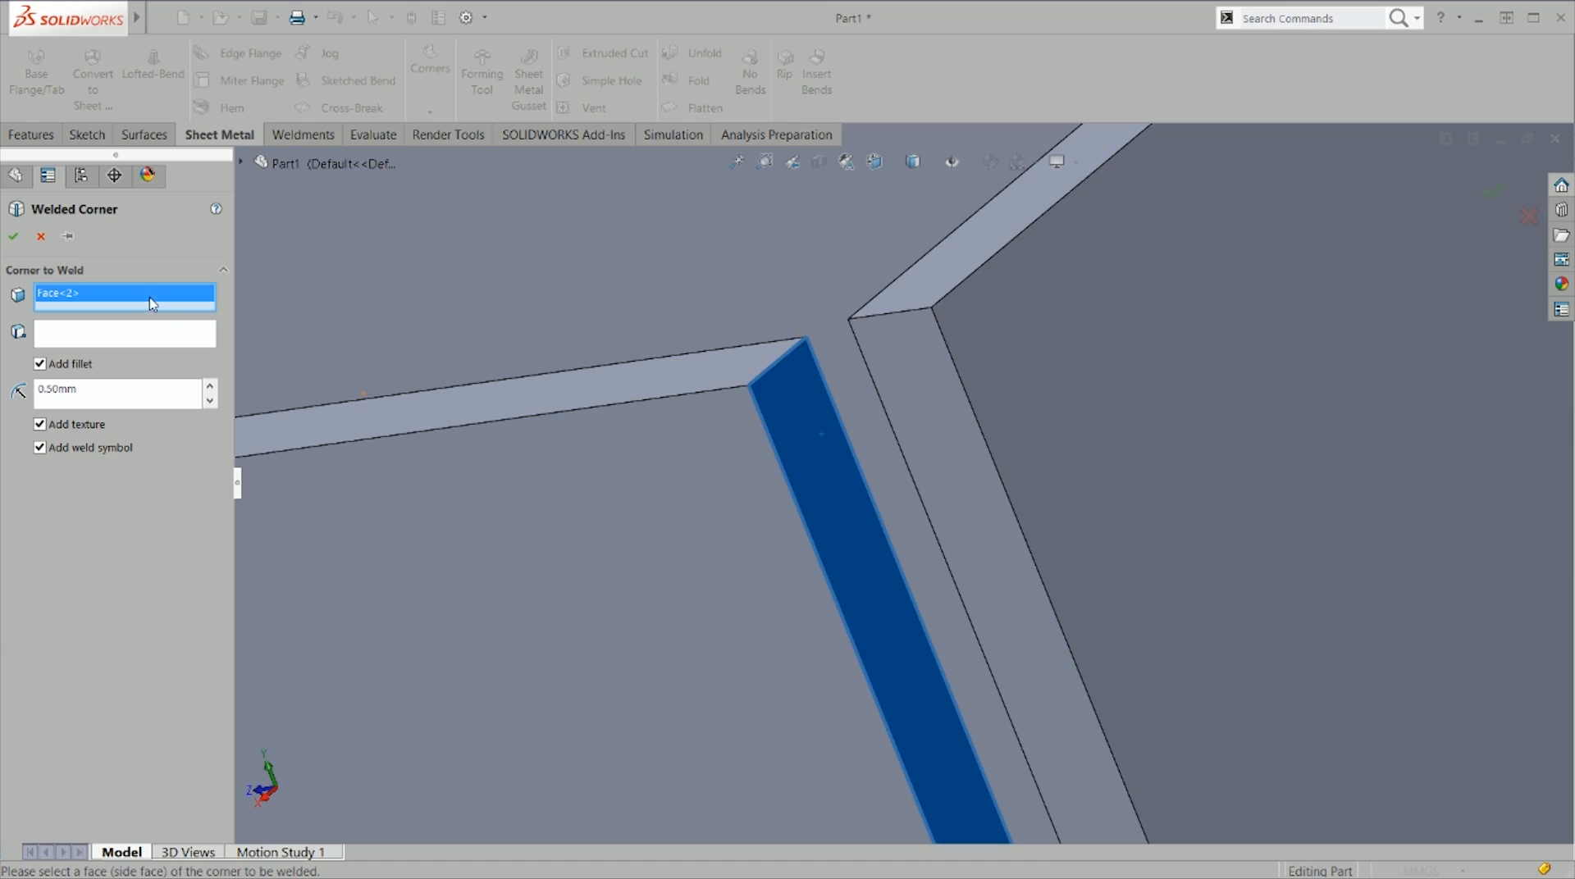
{"action": "left_click", "coordinate": [920, 443]}
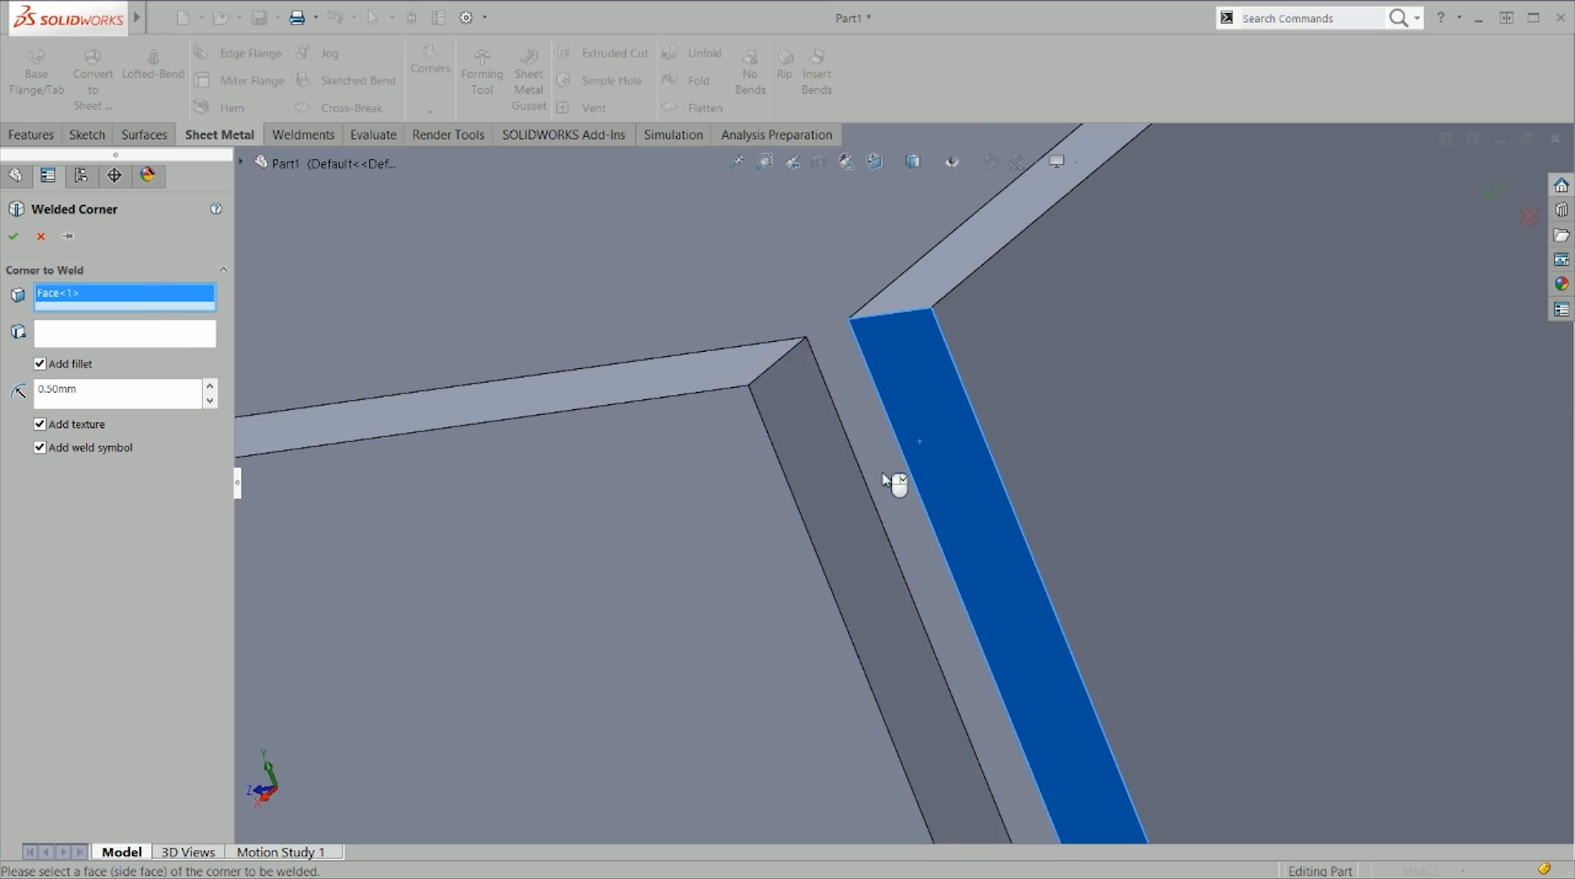
Step: Switch to the stopping point selection, then retry both flanges' side faces near the corner relief as the face to weld and clear them
{"action": "left_click", "coordinate": [164, 331]}
{"action": "scroll", "coordinate": [640, 457], "scroll_direction": "up", "scroll_amount": 6}
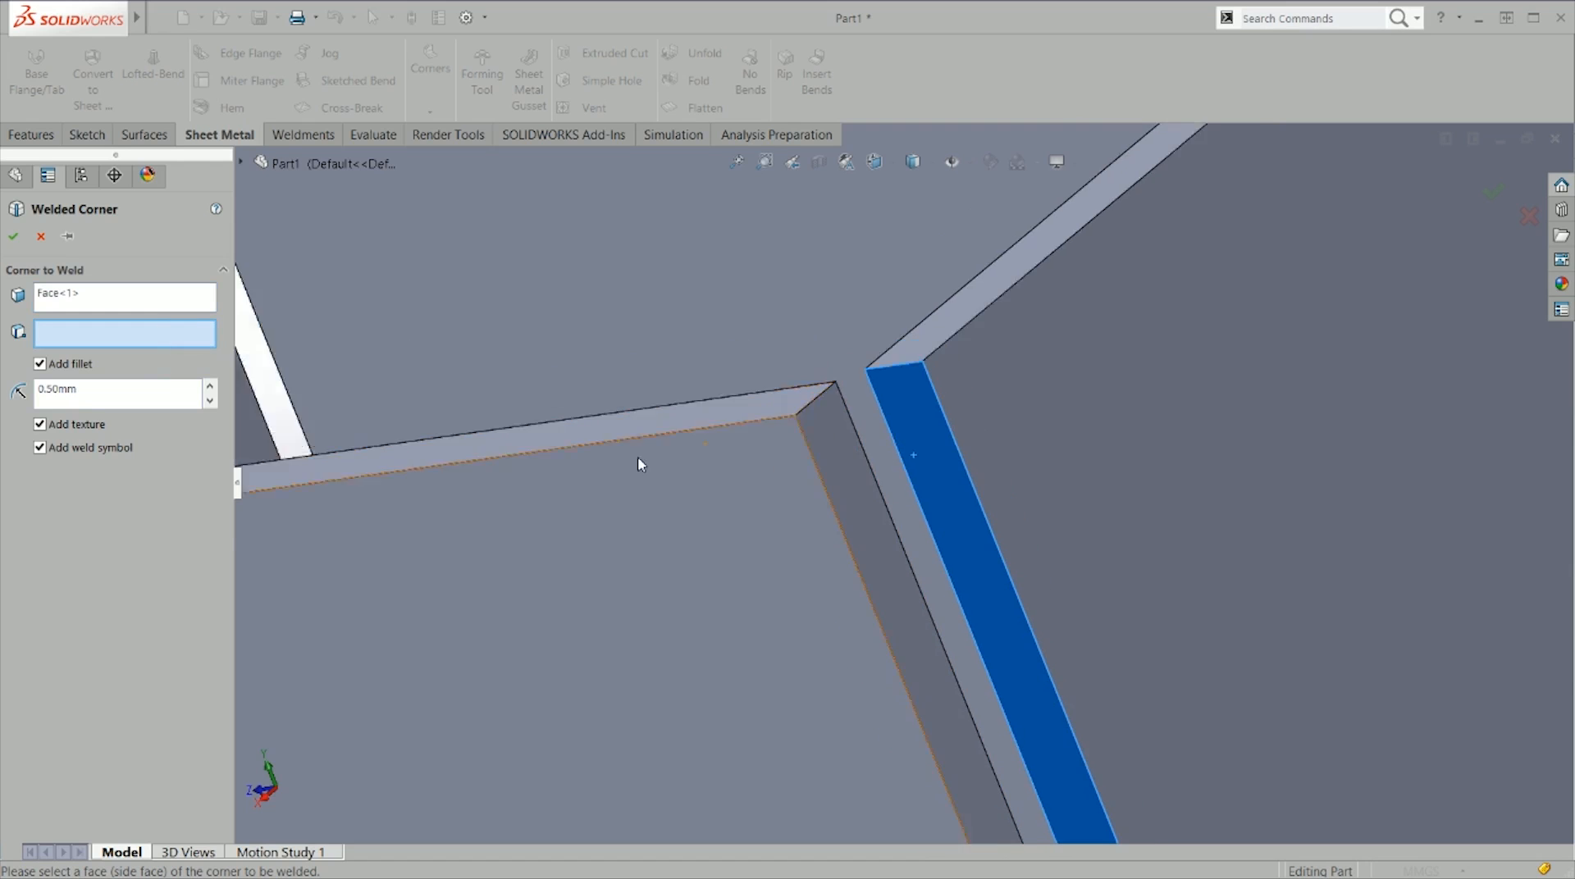
{"action": "scroll", "coordinate": [1029, 765], "scroll_direction": "down", "scroll_amount": 4}
{"action": "scroll", "coordinate": [978, 669], "scroll_direction": "down", "scroll_amount": 4}
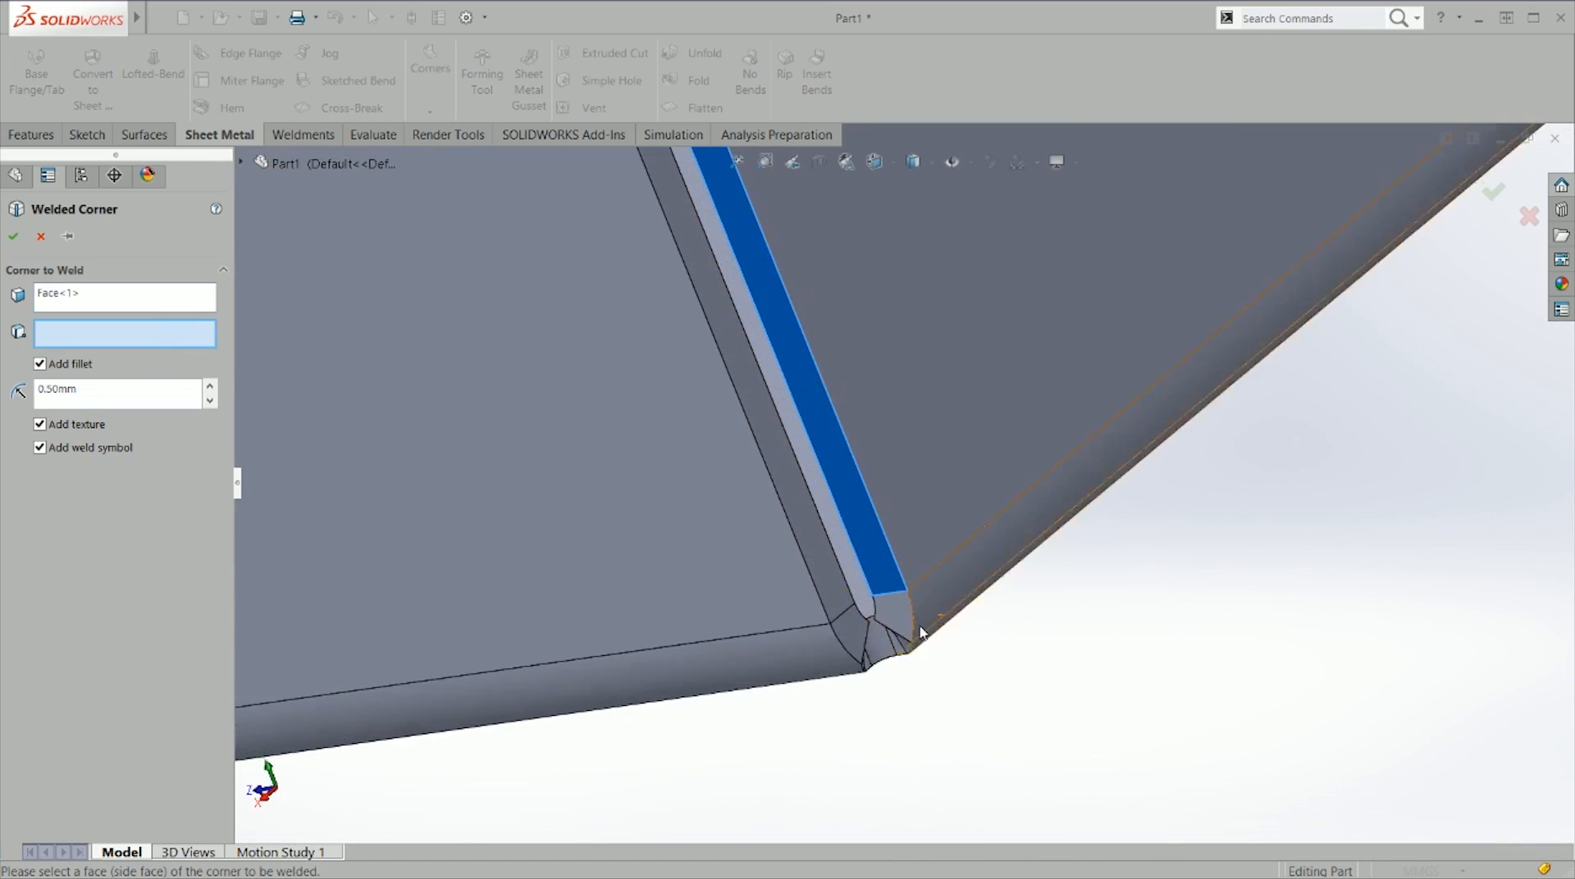
{"action": "left_click", "coordinate": [175, 295]}
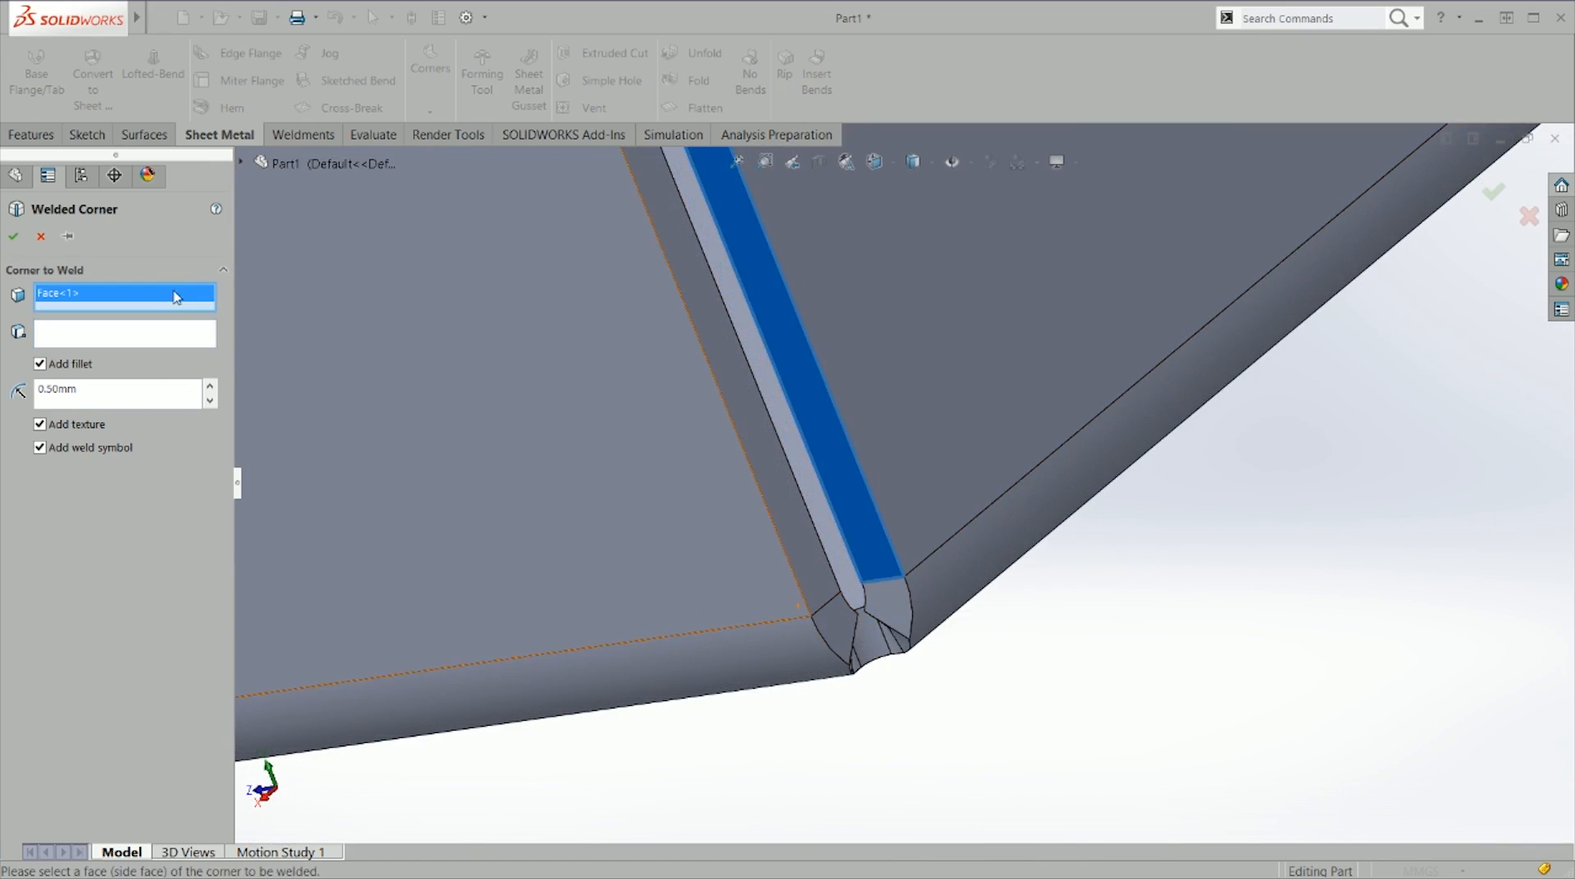
{"action": "left_click", "coordinate": [886, 601]}
{"action": "left_click", "coordinate": [868, 570]}
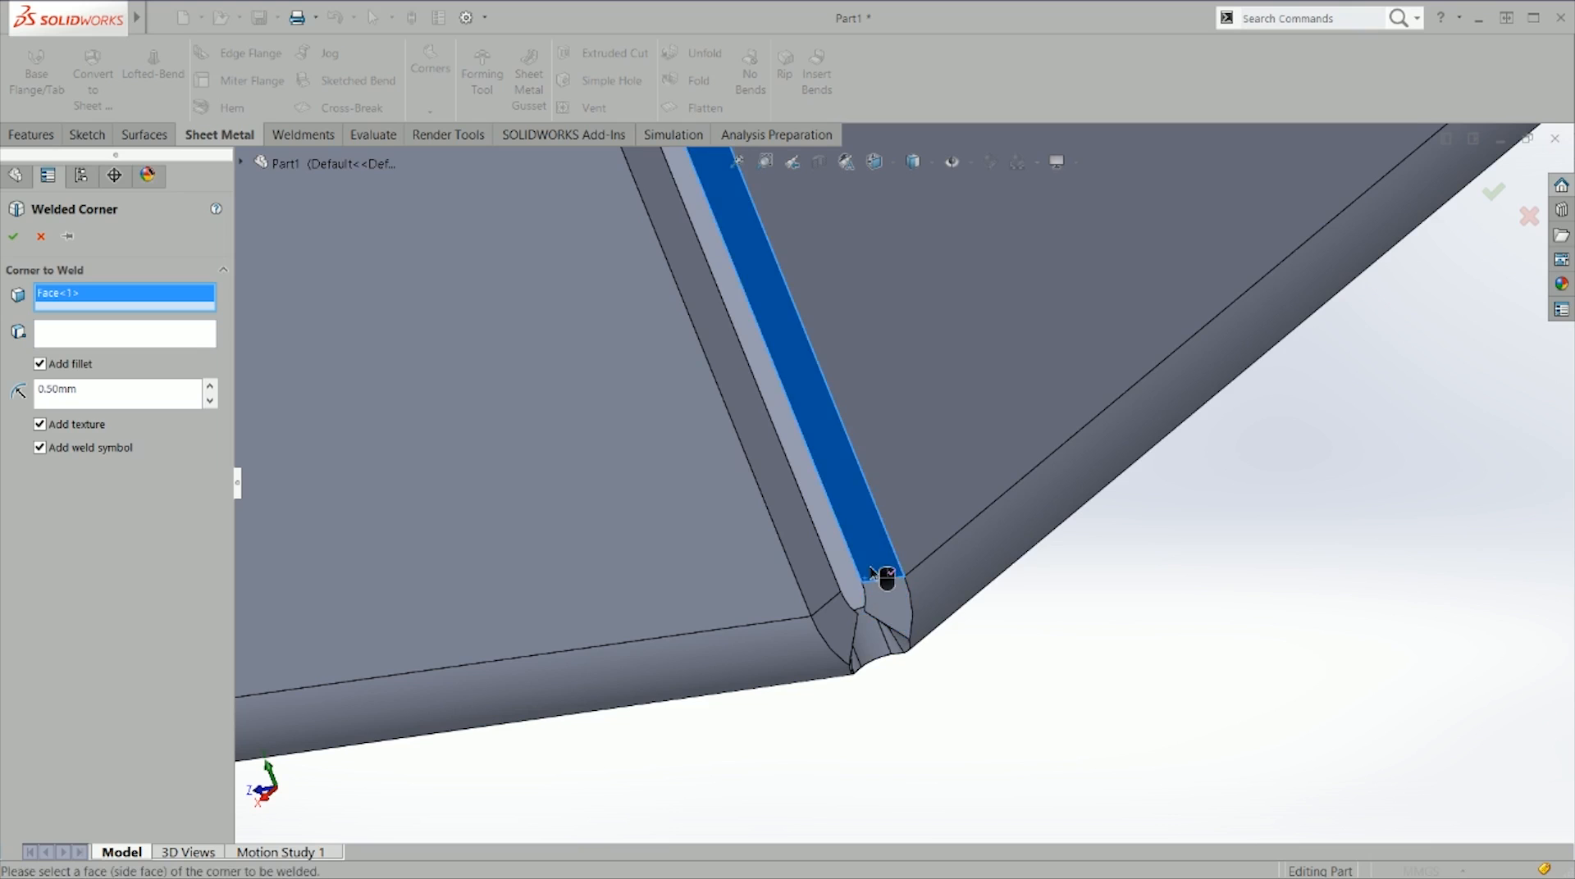
{"action": "left_click", "coordinate": [873, 570]}
{"action": "left_click", "coordinate": [814, 586]}
{"action": "left_click", "coordinate": [773, 581]}
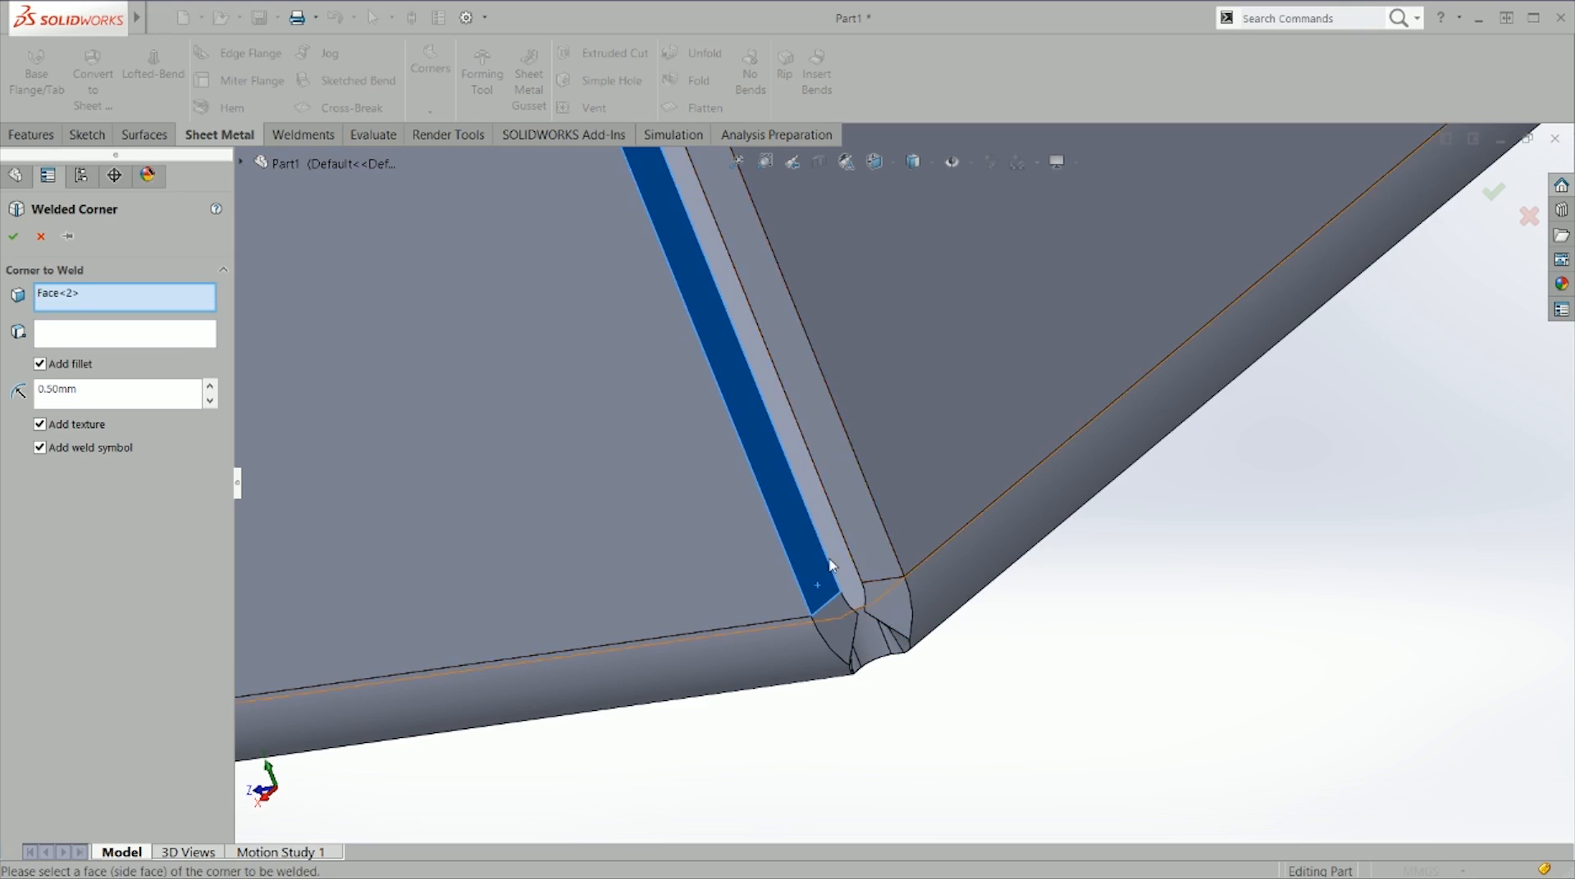
{"action": "left_click", "coordinate": [865, 498]}
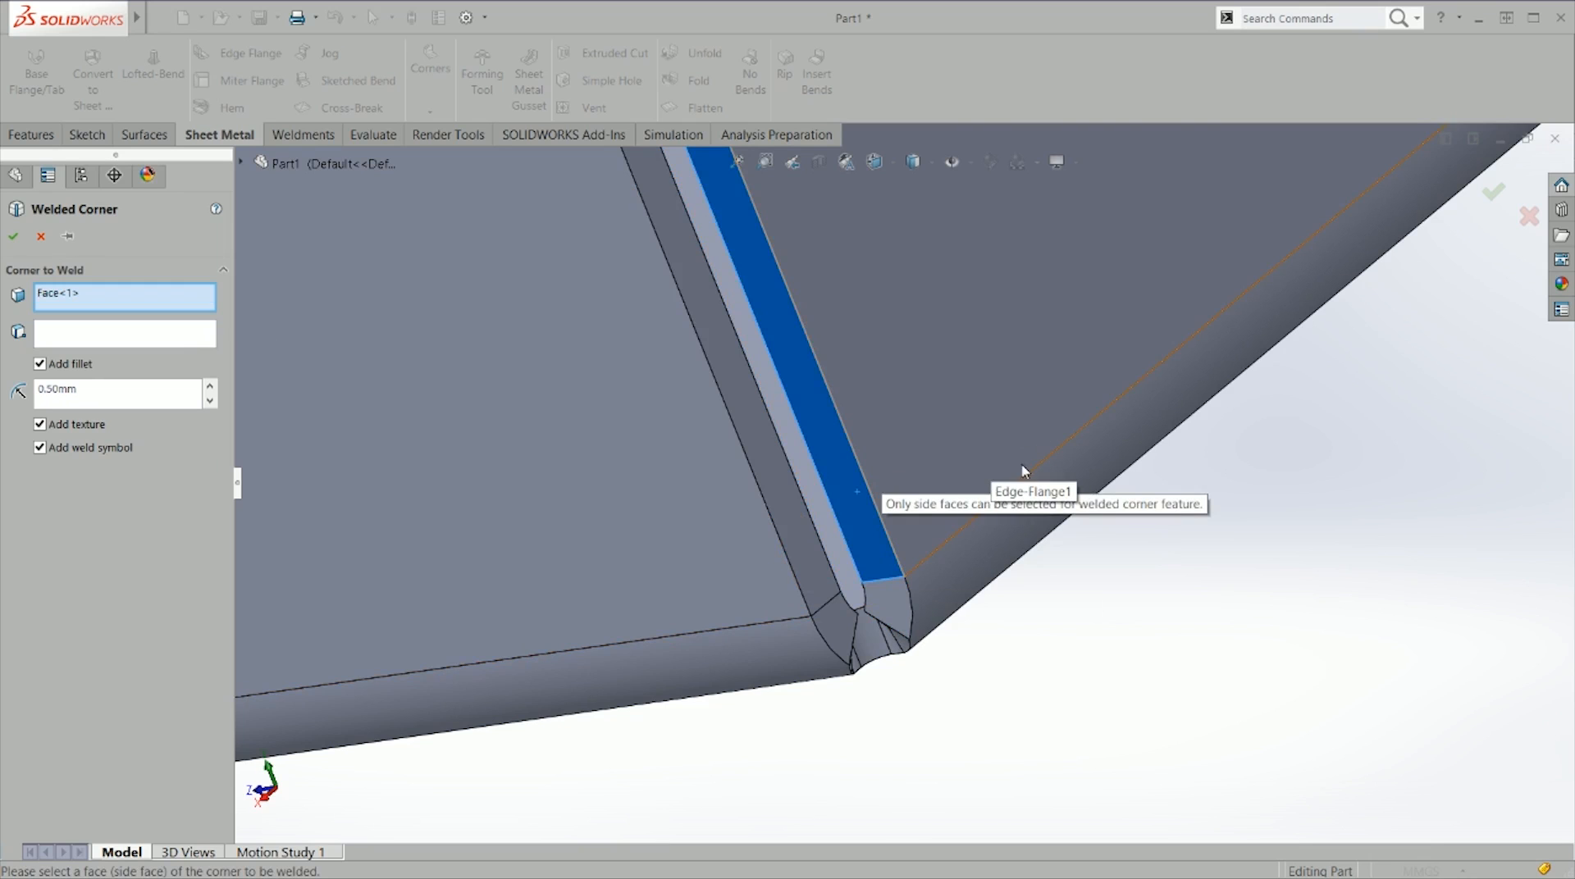
{"action": "left_click", "coordinate": [868, 494]}
{"action": "scroll", "coordinate": [725, 258], "scroll_direction": "up", "scroll_amount": 3}
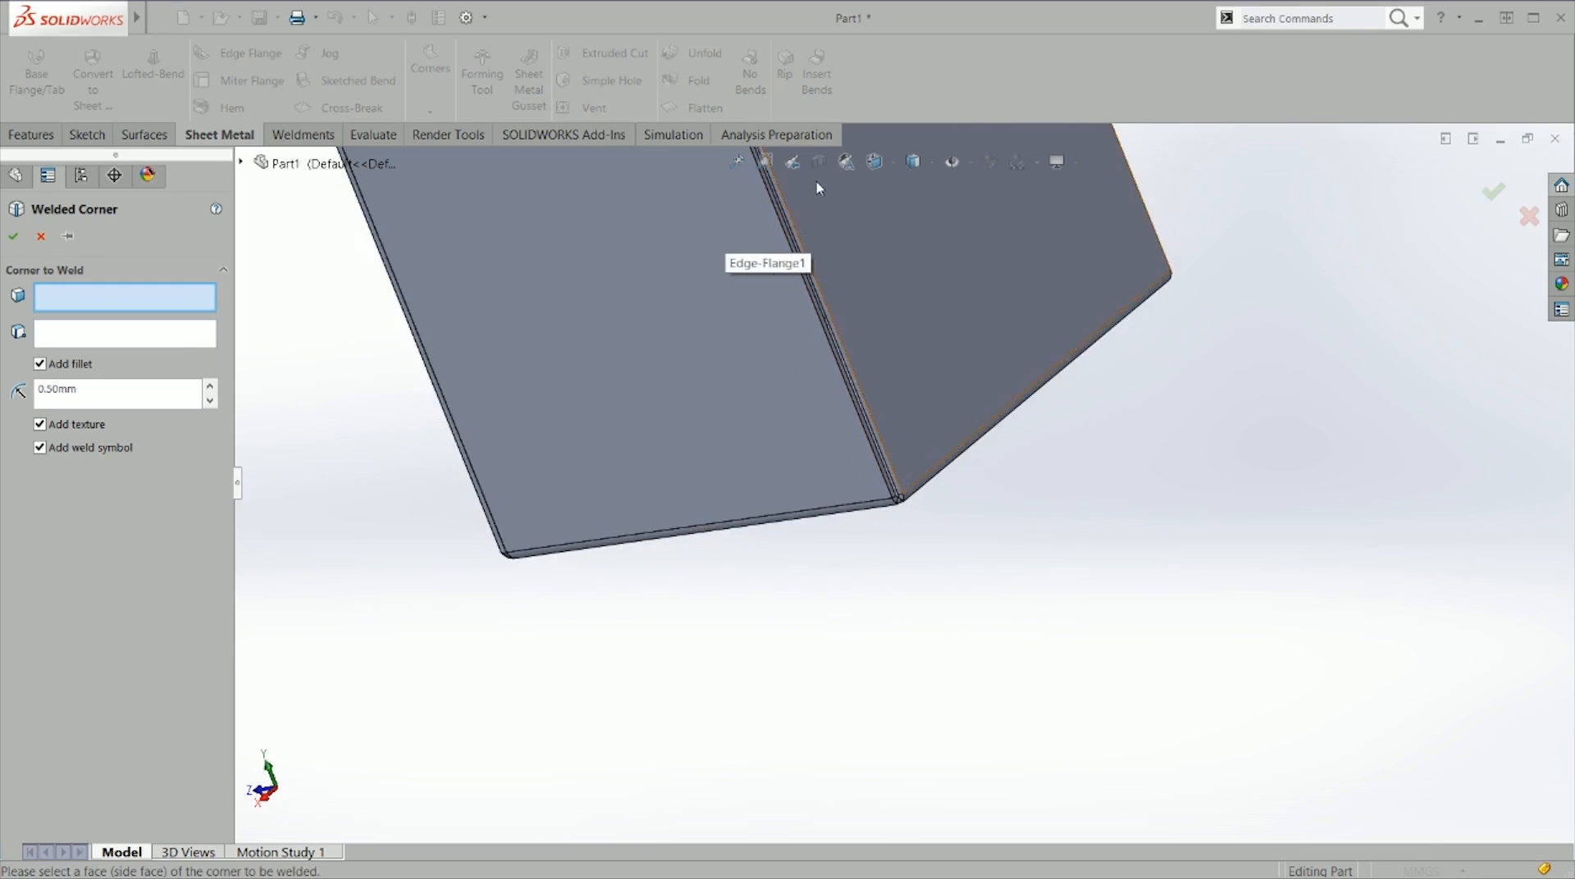
Step: Try the flange's side face midway along the open corner as the corner to weld and deselect it
{"action": "scroll", "coordinate": [689, 291], "scroll_direction": "down", "scroll_amount": 5}
{"action": "left_click", "coordinate": [668, 315]}
{"action": "left_click", "coordinate": [673, 318]}
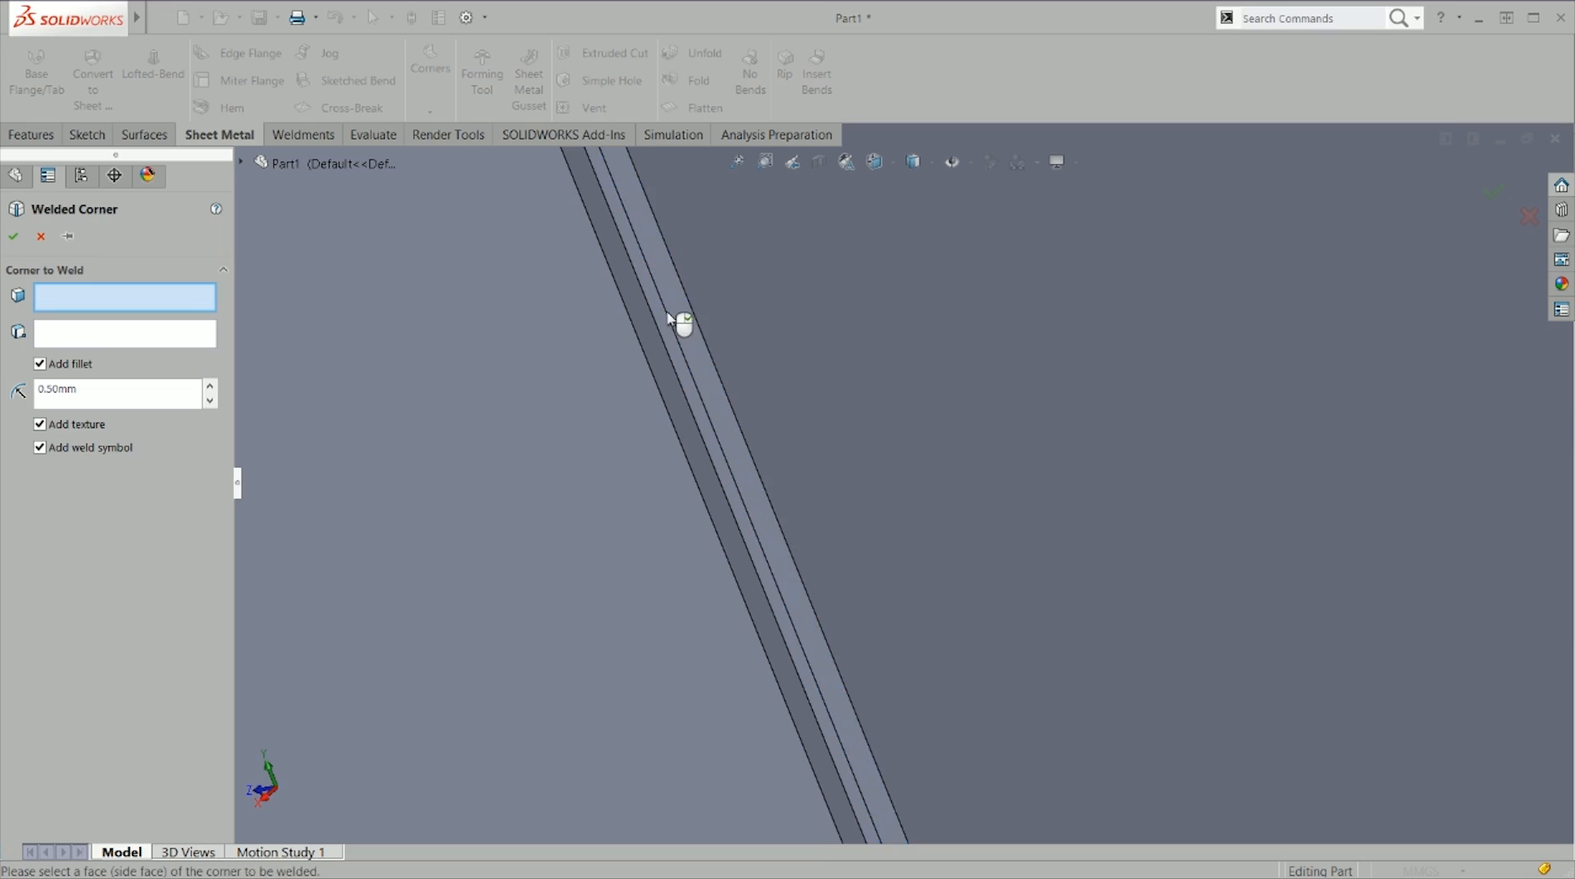
{"action": "left_click", "coordinate": [650, 328]}
{"action": "left_click", "coordinate": [652, 330]}
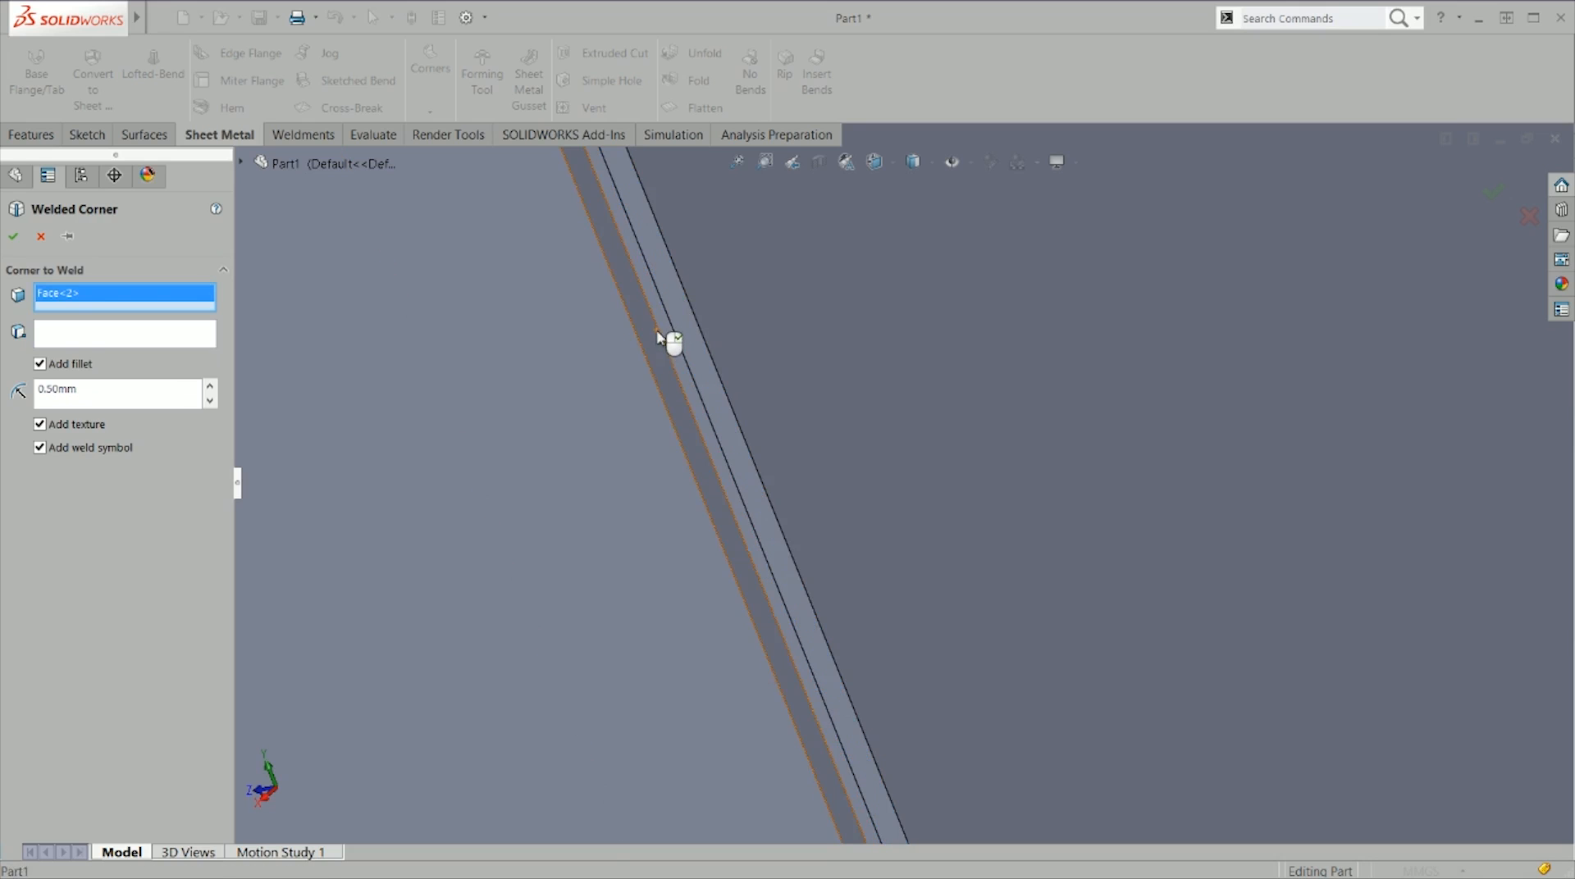
{"action": "left_click", "coordinate": [655, 333]}
Step: Select the narrow side face below the flange's rounded corner as the corner to weld and try a stopping point on it
{"action": "scroll", "coordinate": [713, 340], "scroll_direction": "up", "scroll_amount": 2}
{"action": "scroll", "coordinate": [566, 309], "scroll_direction": "up", "scroll_amount": 3}
{"action": "scroll", "coordinate": [921, 479], "scroll_direction": "down", "scroll_amount": 3}
{"action": "scroll", "coordinate": [976, 276], "scroll_direction": "down", "scroll_amount": 3}
{"action": "middle_click_drag", "start_coordinate": [1026, 321], "coordinate": [802, 533]}
{"action": "middle_click_drag", "start_coordinate": [1166, 529], "coordinate": [1184, 504]}
{"action": "left_click", "coordinate": [1159, 482]}
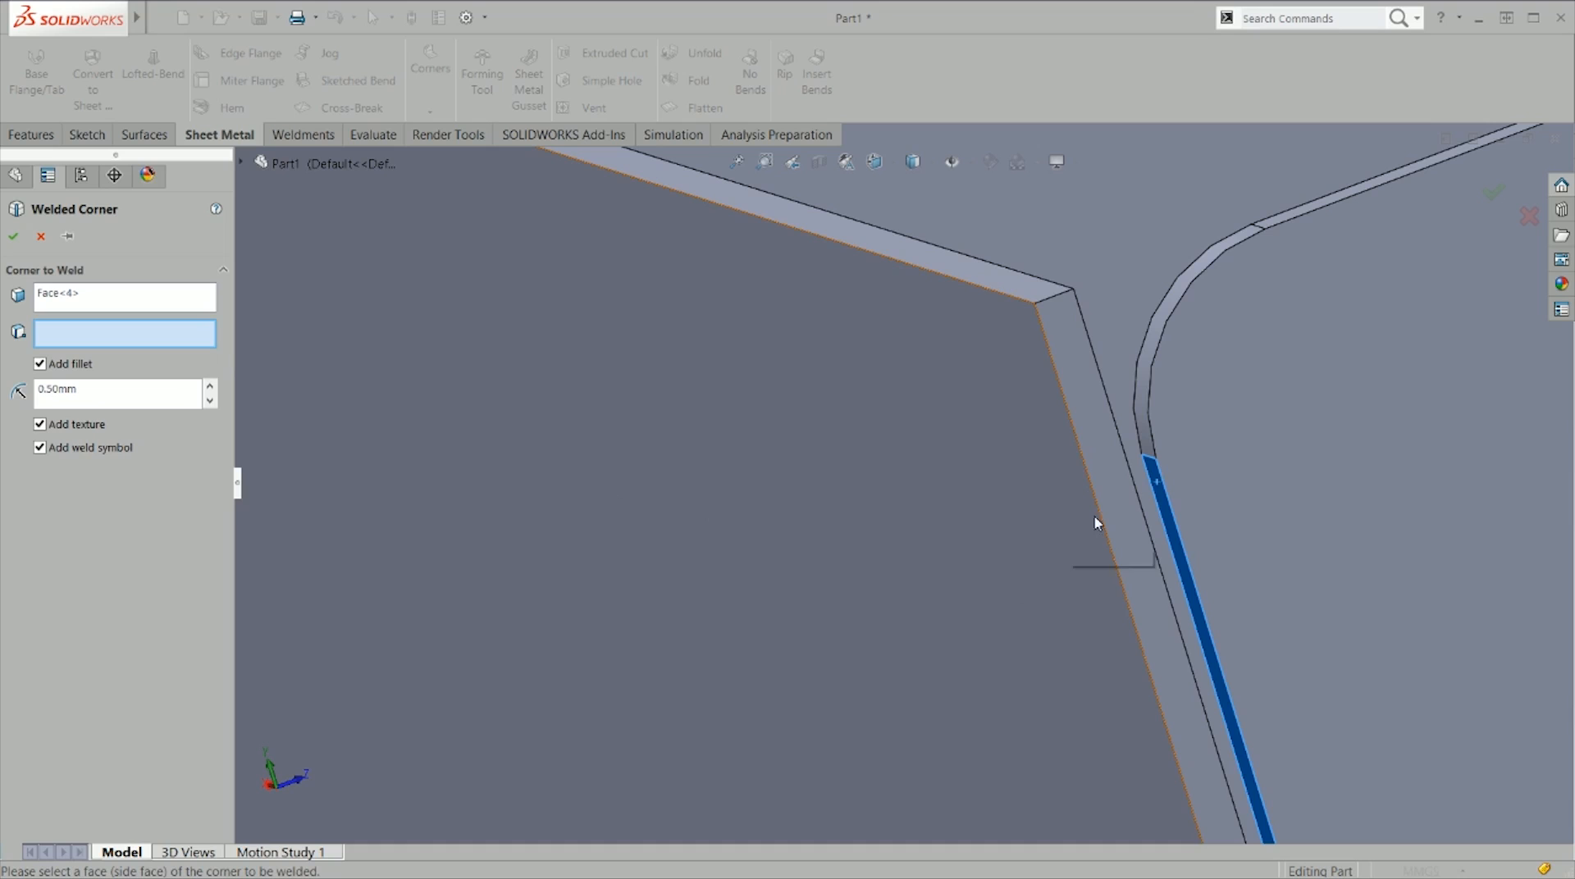
{"action": "left_click", "coordinate": [1152, 485]}
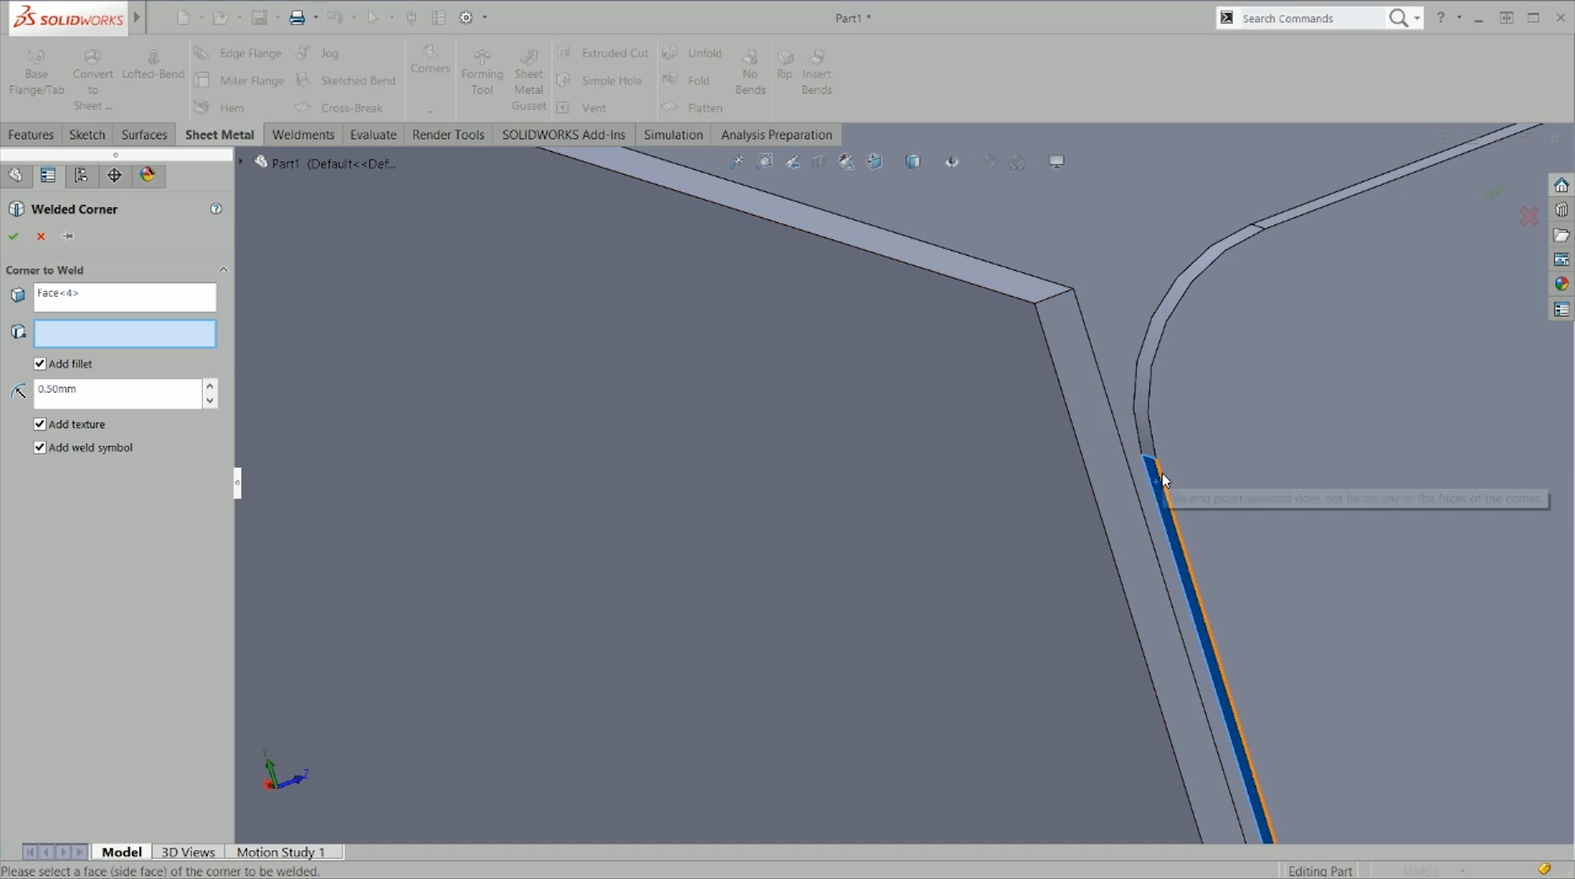
Step: Replace the face to weld with the square-cornered flange's side face, try the adjacent side face as stopping point, and cancel the Welded Corner
{"action": "left_click", "coordinate": [169, 303]}
{"action": "left_click", "coordinate": [1109, 508]}
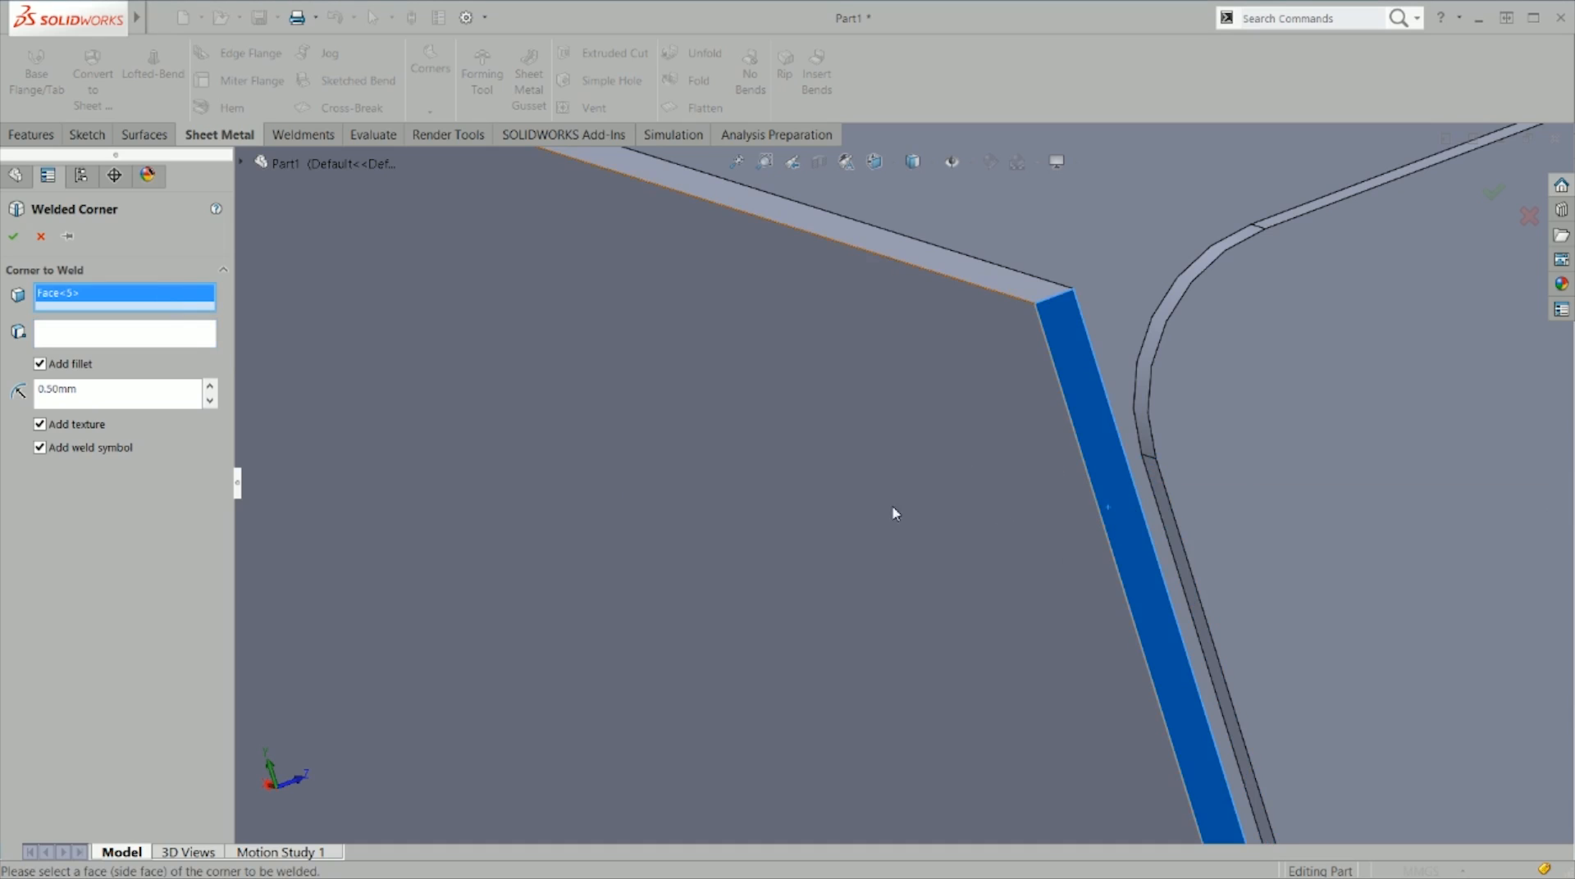
{"action": "left_click", "coordinate": [1161, 490]}
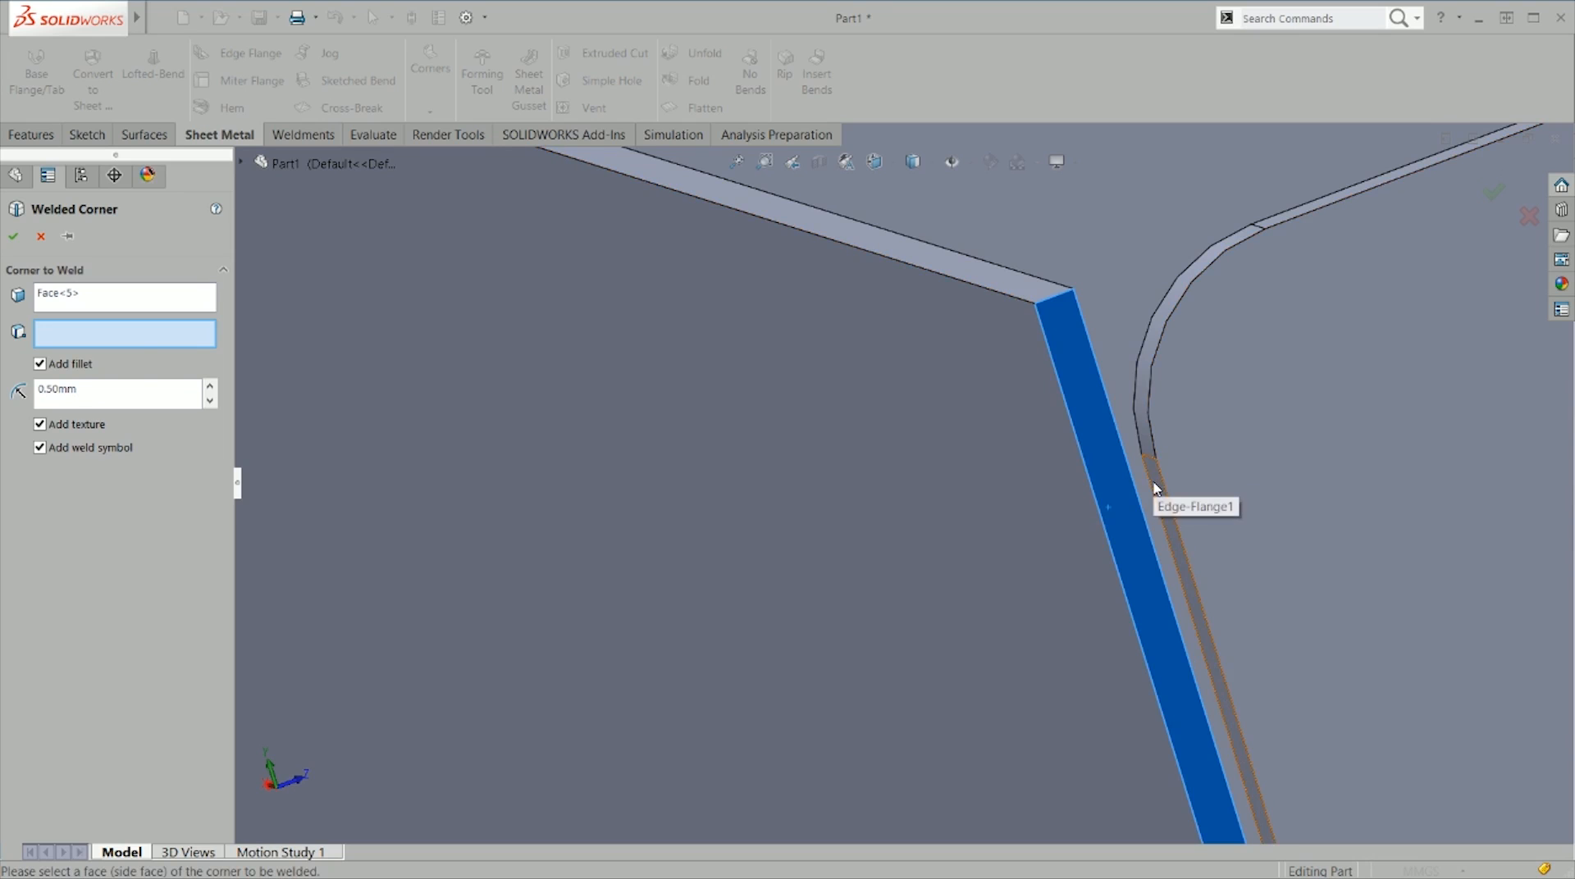
{"action": "left_click", "coordinate": [1153, 489]}
{"action": "key", "text": "Escape"}
Step: Unsuppress the Closed Corner2 feature
{"action": "scroll", "coordinate": [1048, 505], "scroll_direction": "up", "scroll_amount": 10}
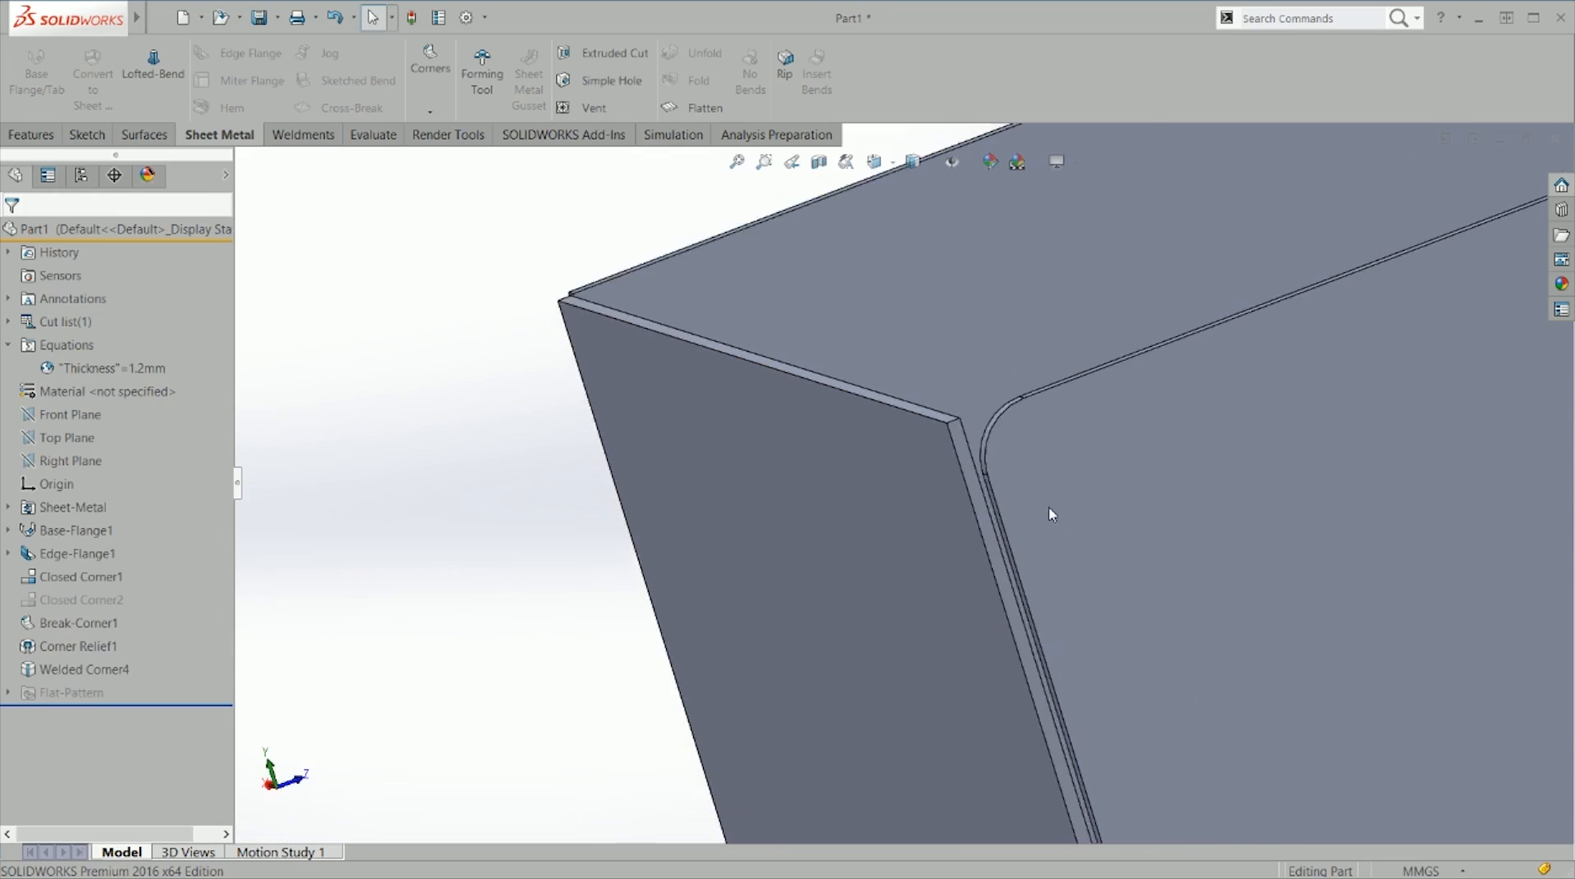
{"action": "middle_click_drag", "start_coordinate": [1051, 508], "coordinate": [727, 678]}
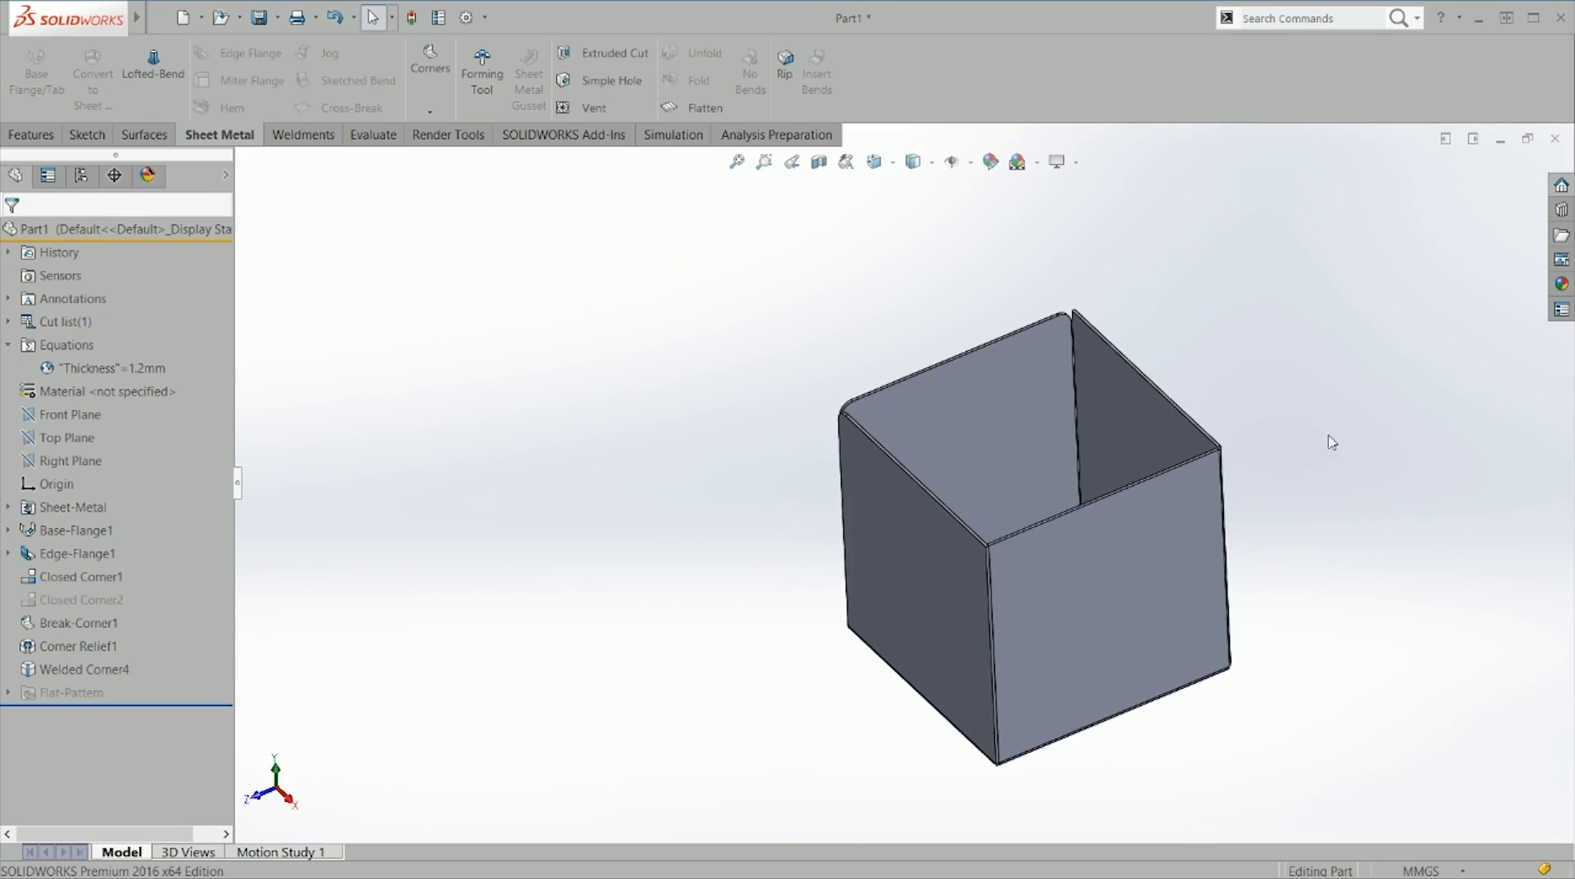
{"action": "scroll", "coordinate": [1112, 492], "scroll_direction": "down", "scroll_amount": 5}
{"action": "scroll", "coordinate": [958, 448], "scroll_direction": "down", "scroll_amount": 3}
{"action": "right_click", "coordinate": [75, 581]}
{"action": "left_click", "coordinate": [50, 600]}
{"action": "right_click", "coordinate": [51, 600]}
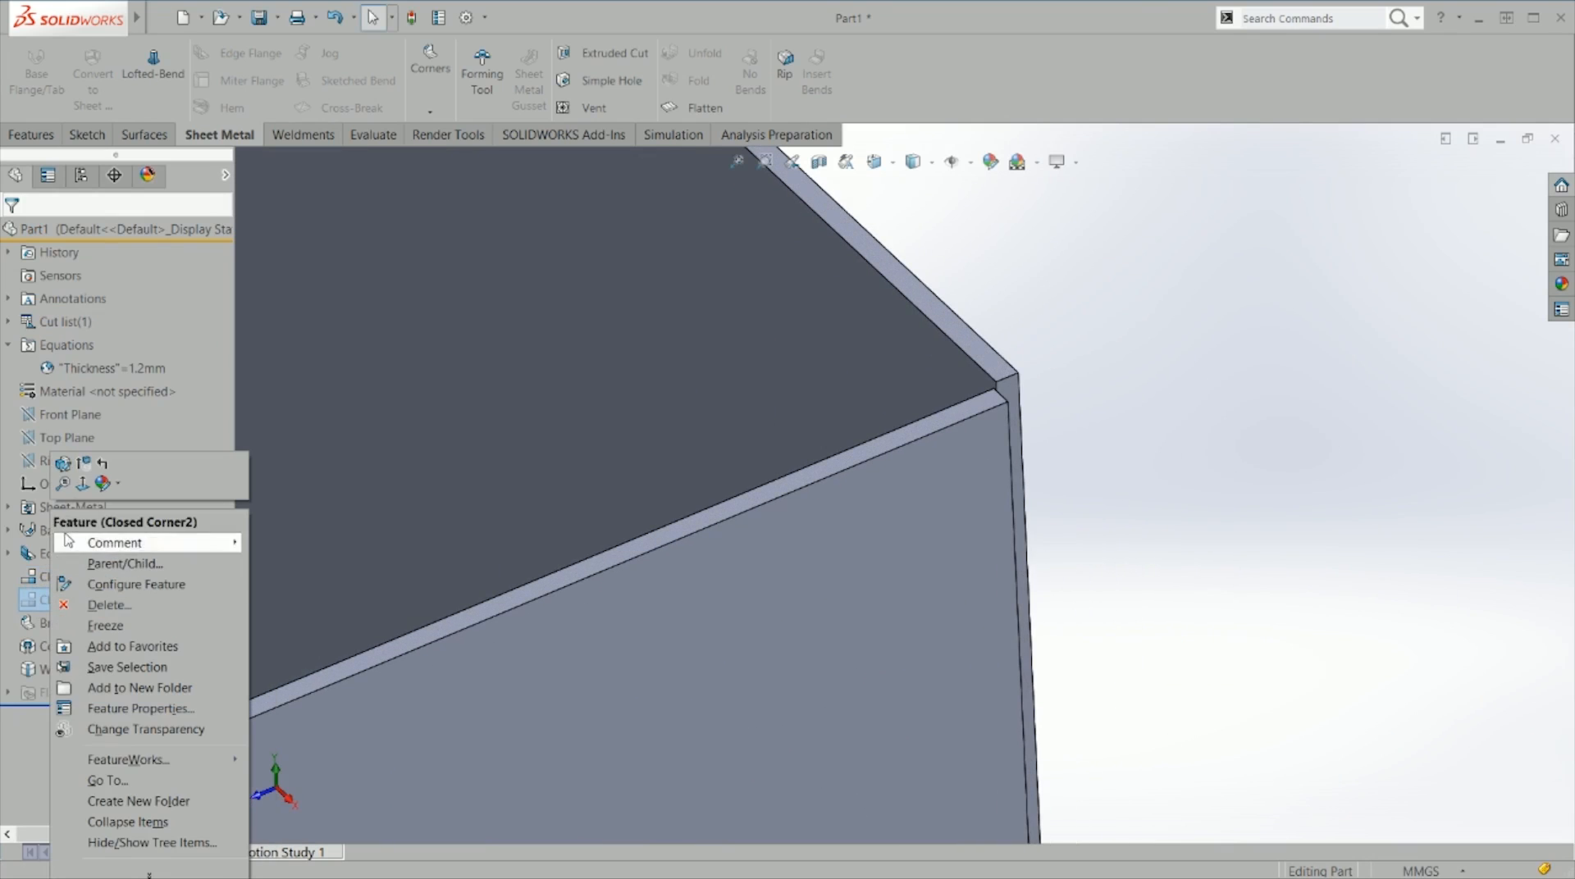
{"action": "left_click", "coordinate": [83, 465]}
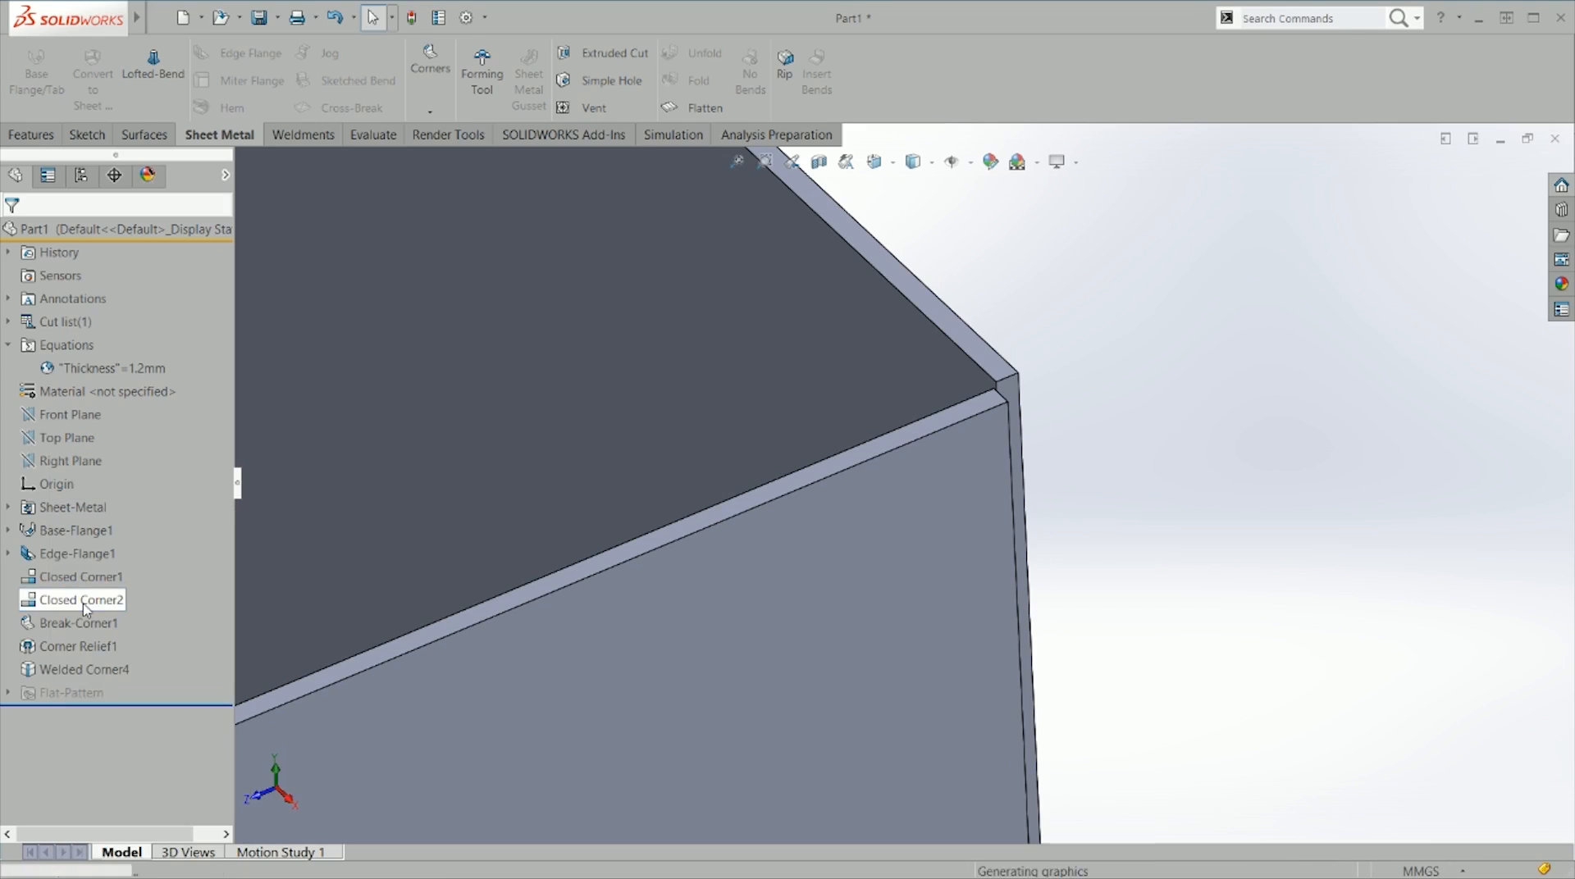
Step: Edit Closed Corner2, set its overlap/underlap ratio to 0.4 and accept the change
{"action": "right_click", "coordinate": [85, 608]}
{"action": "left_click", "coordinate": [99, 464]}
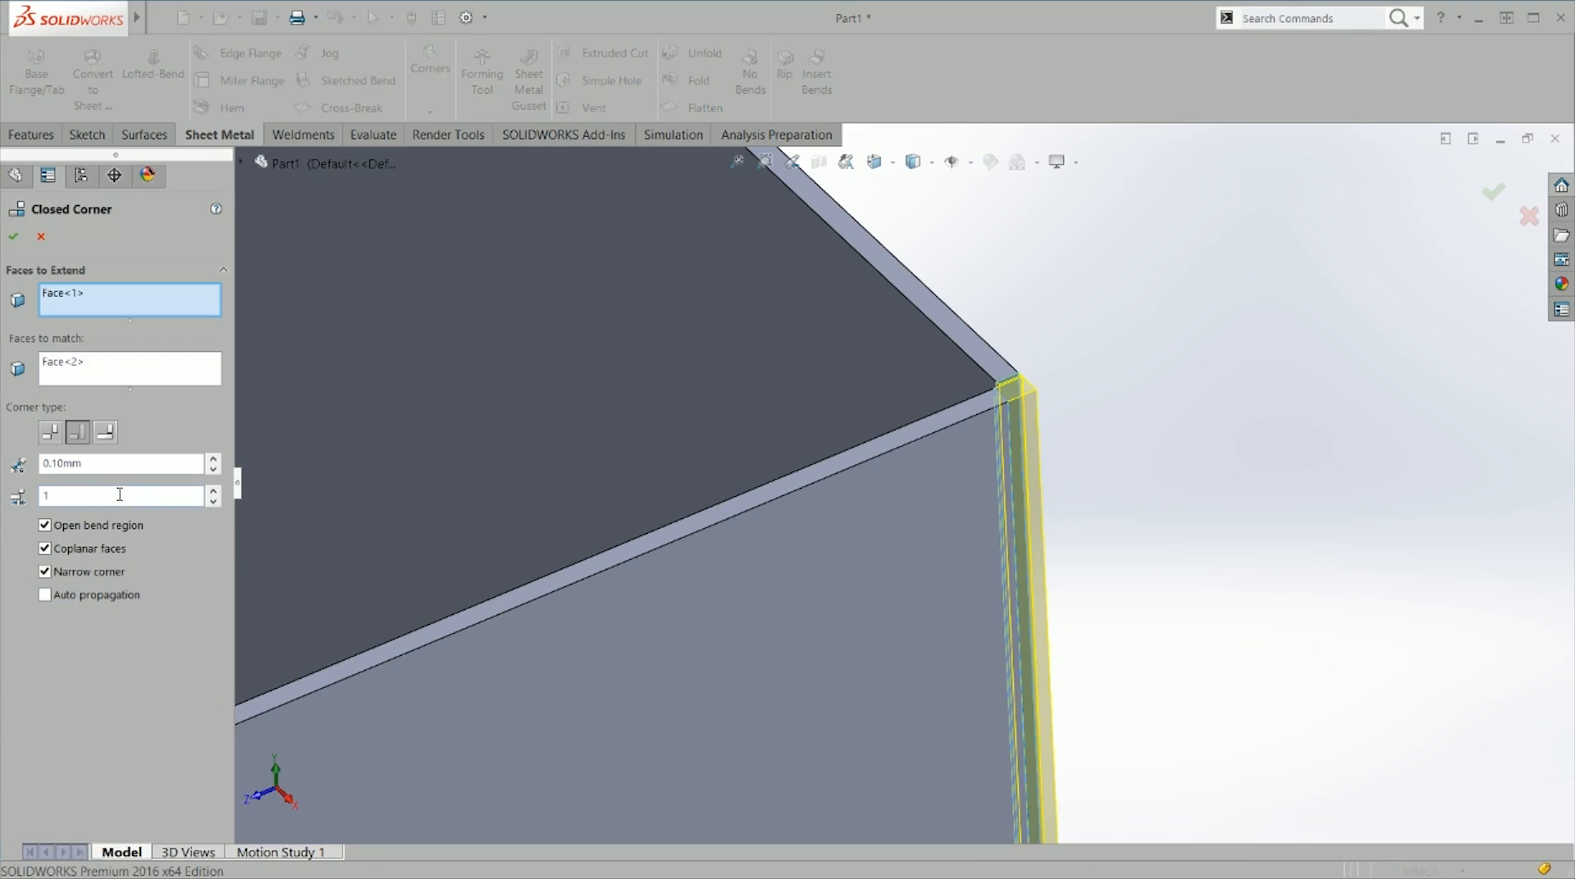
{"action": "left_click", "coordinate": [212, 502]}
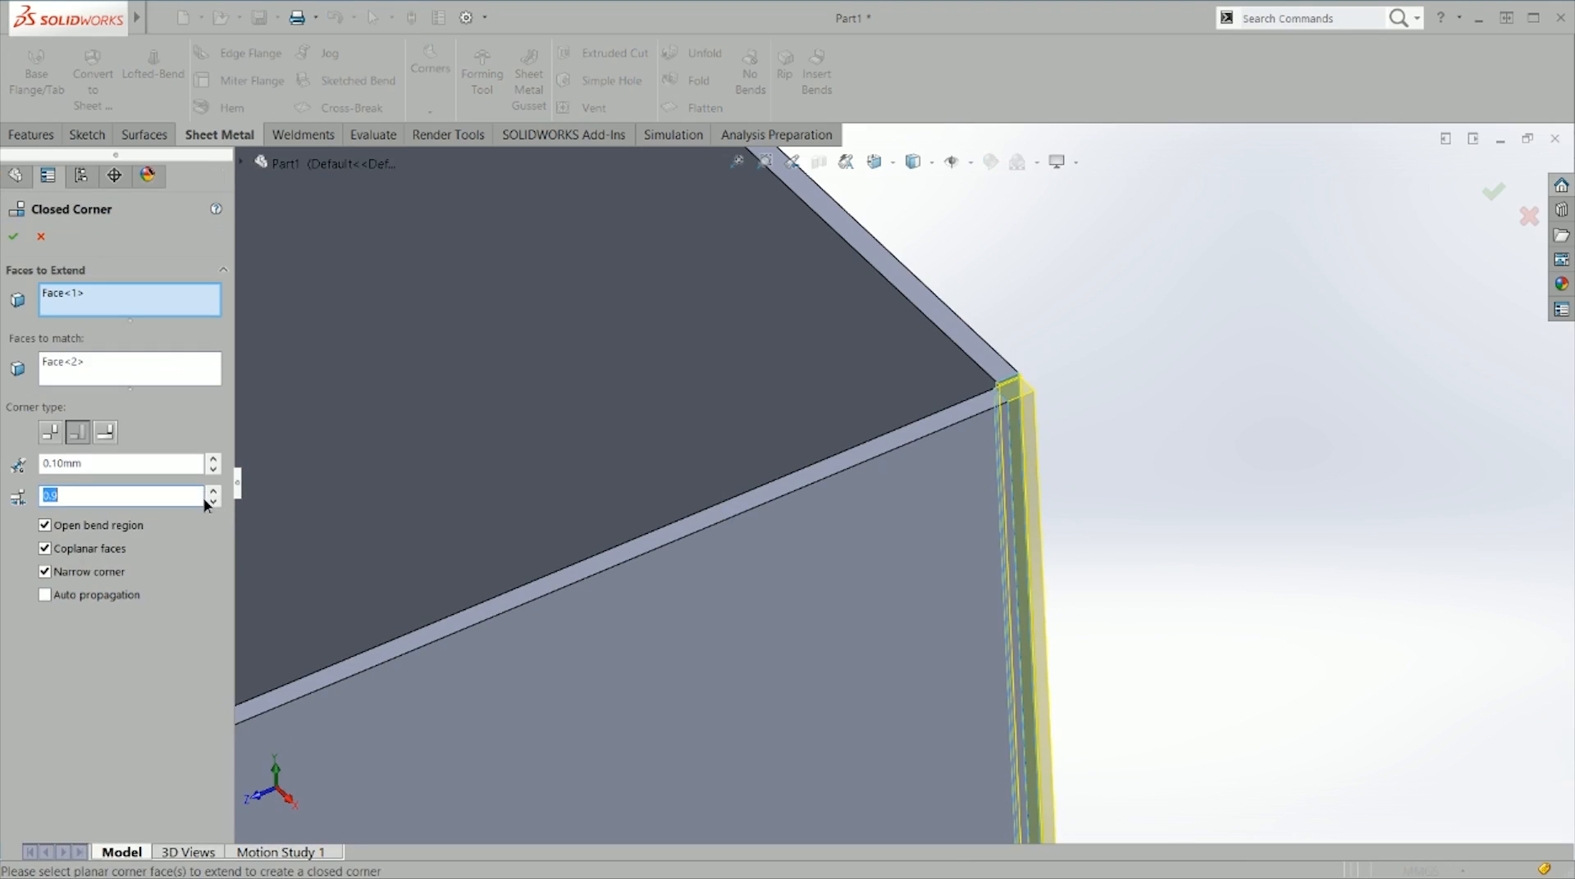
{"action": "left_click", "coordinate": [213, 502]}
{"action": "left_click", "coordinate": [214, 502]}
{"action": "left_click", "coordinate": [214, 502]}
{"action": "left_click", "coordinate": [213, 502]}
{"action": "left_click", "coordinate": [213, 502]}
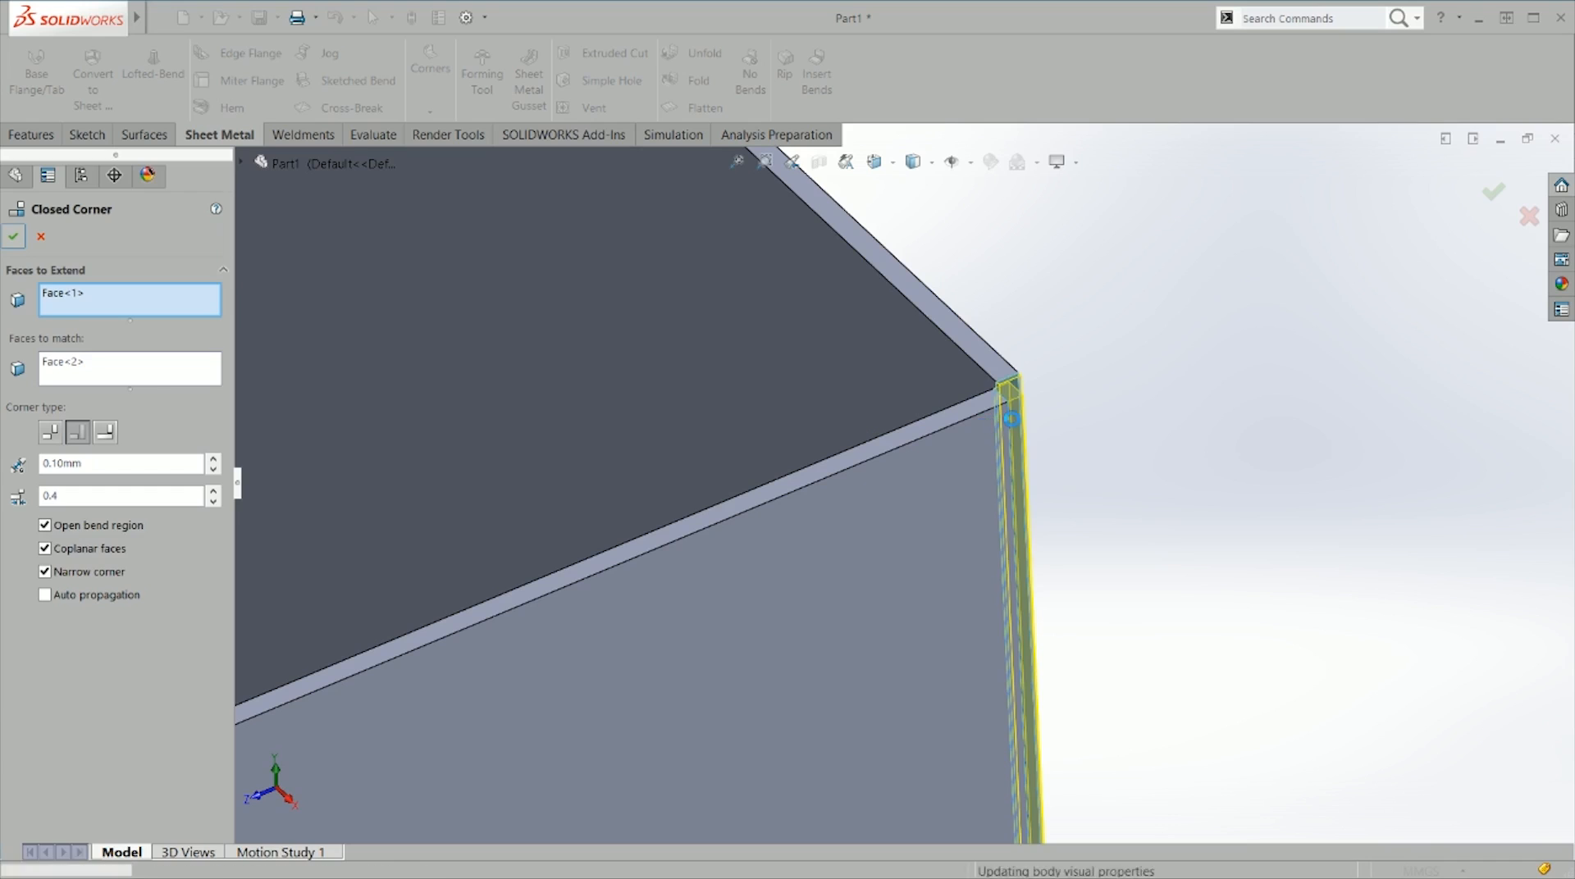
Step: Start a Welded Corner, try the flanges' side faces near the top of the Closed Corner2 gap as the corner to weld, and clear them
{"action": "left_click", "coordinate": [449, 100]}
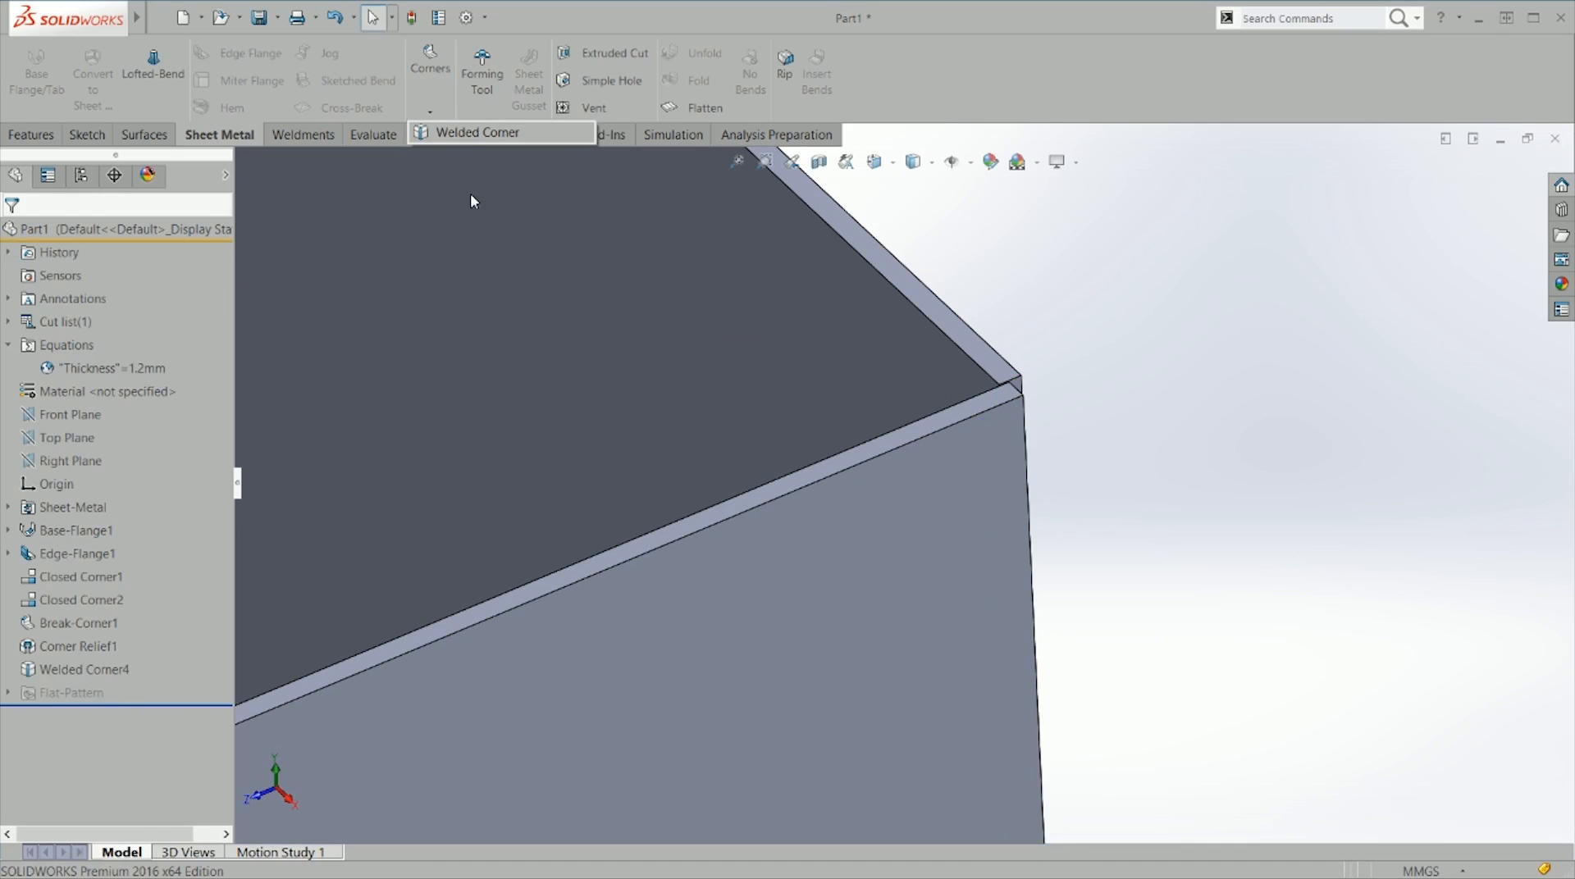
{"action": "left_click", "coordinate": [435, 109]}
{"action": "left_click", "coordinate": [435, 109]}
{"action": "left_click", "coordinate": [435, 109]}
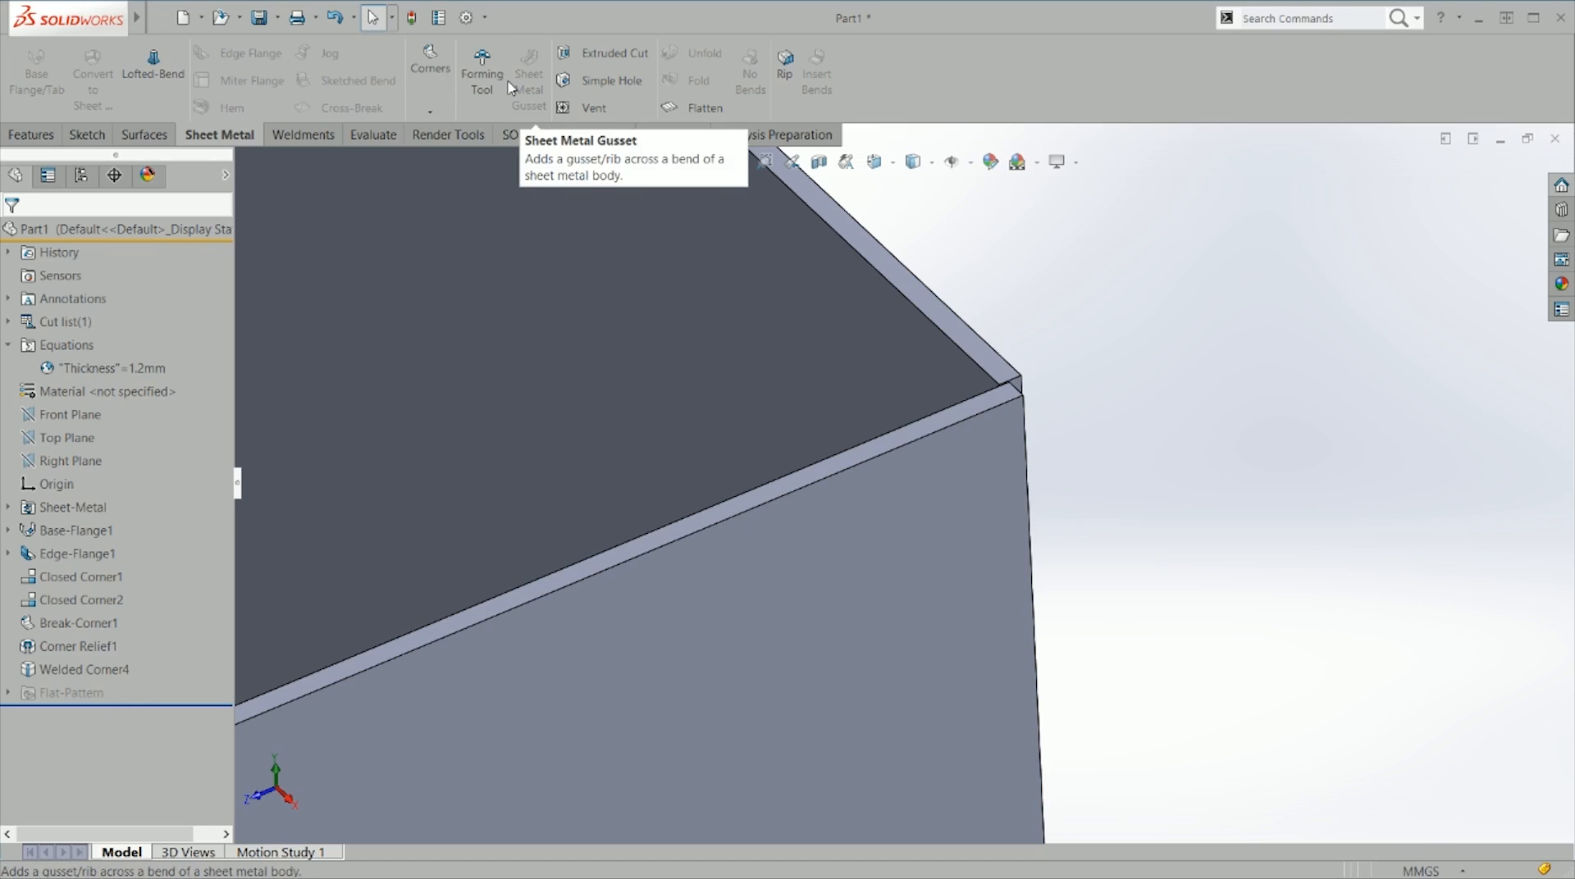
{"action": "left_click", "coordinate": [451, 103]}
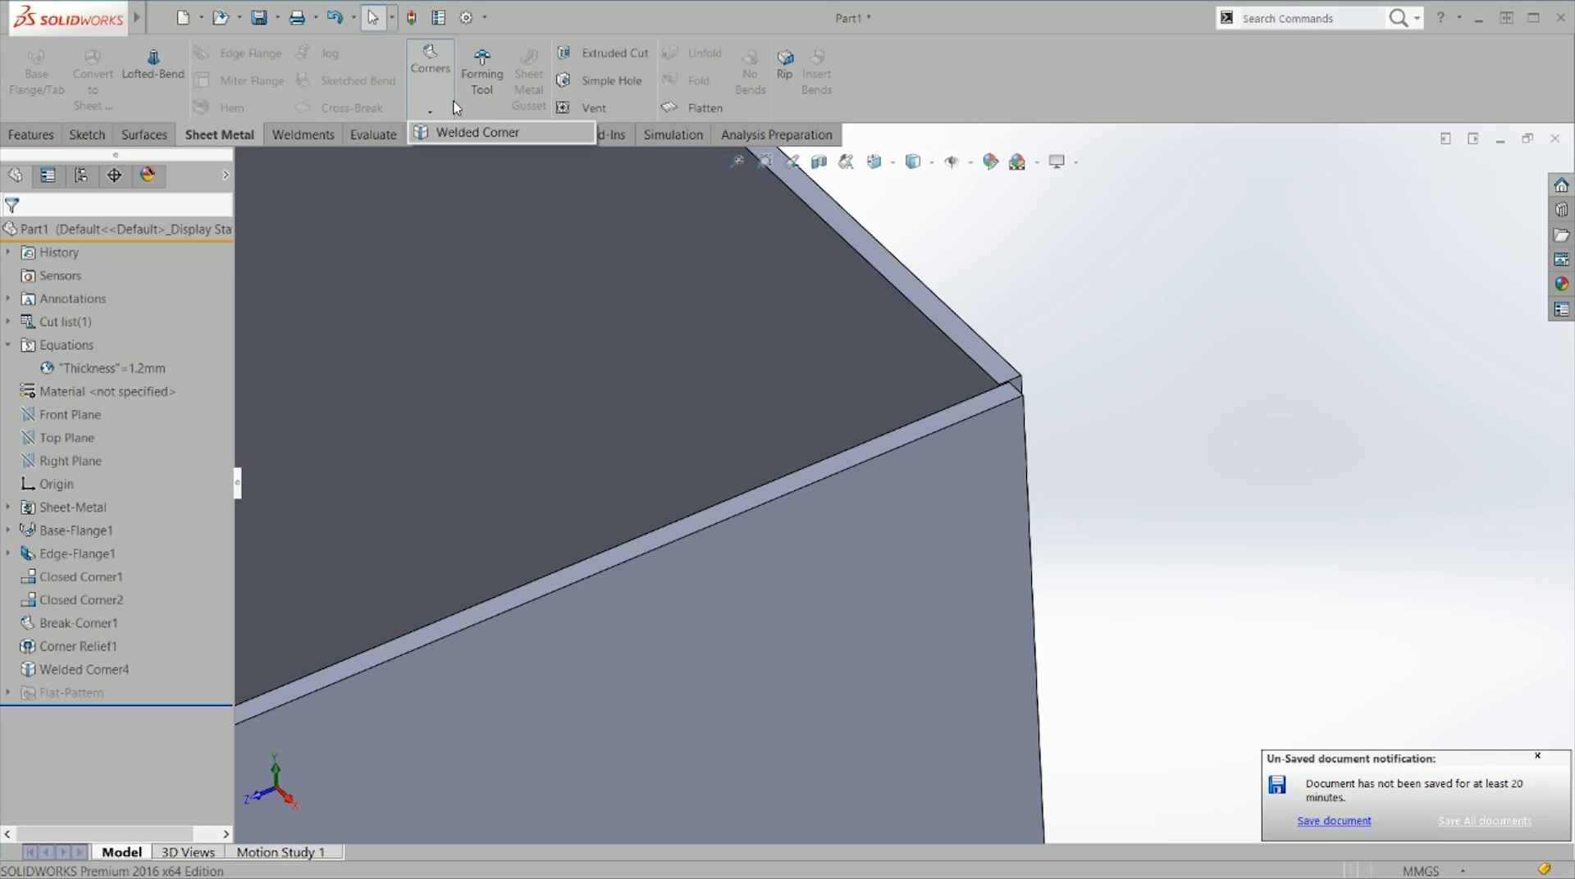
{"action": "left_click", "coordinate": [465, 134]}
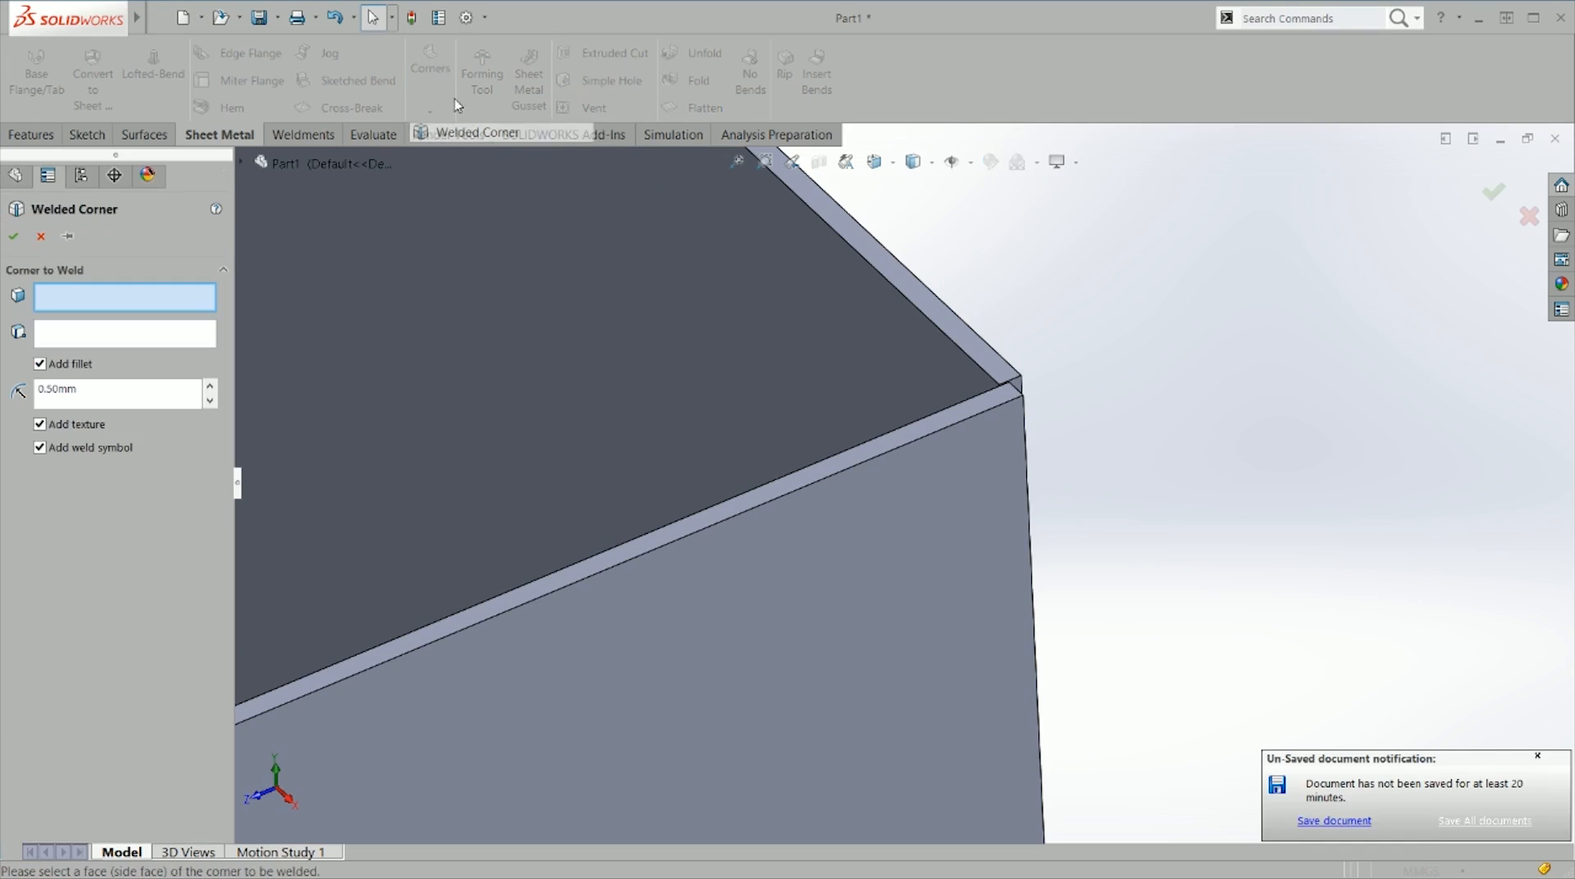
{"action": "scroll", "coordinate": [936, 459], "scroll_direction": "down", "scroll_amount": 5}
{"action": "scroll", "coordinate": [958, 425], "scroll_direction": "down", "scroll_amount": 2}
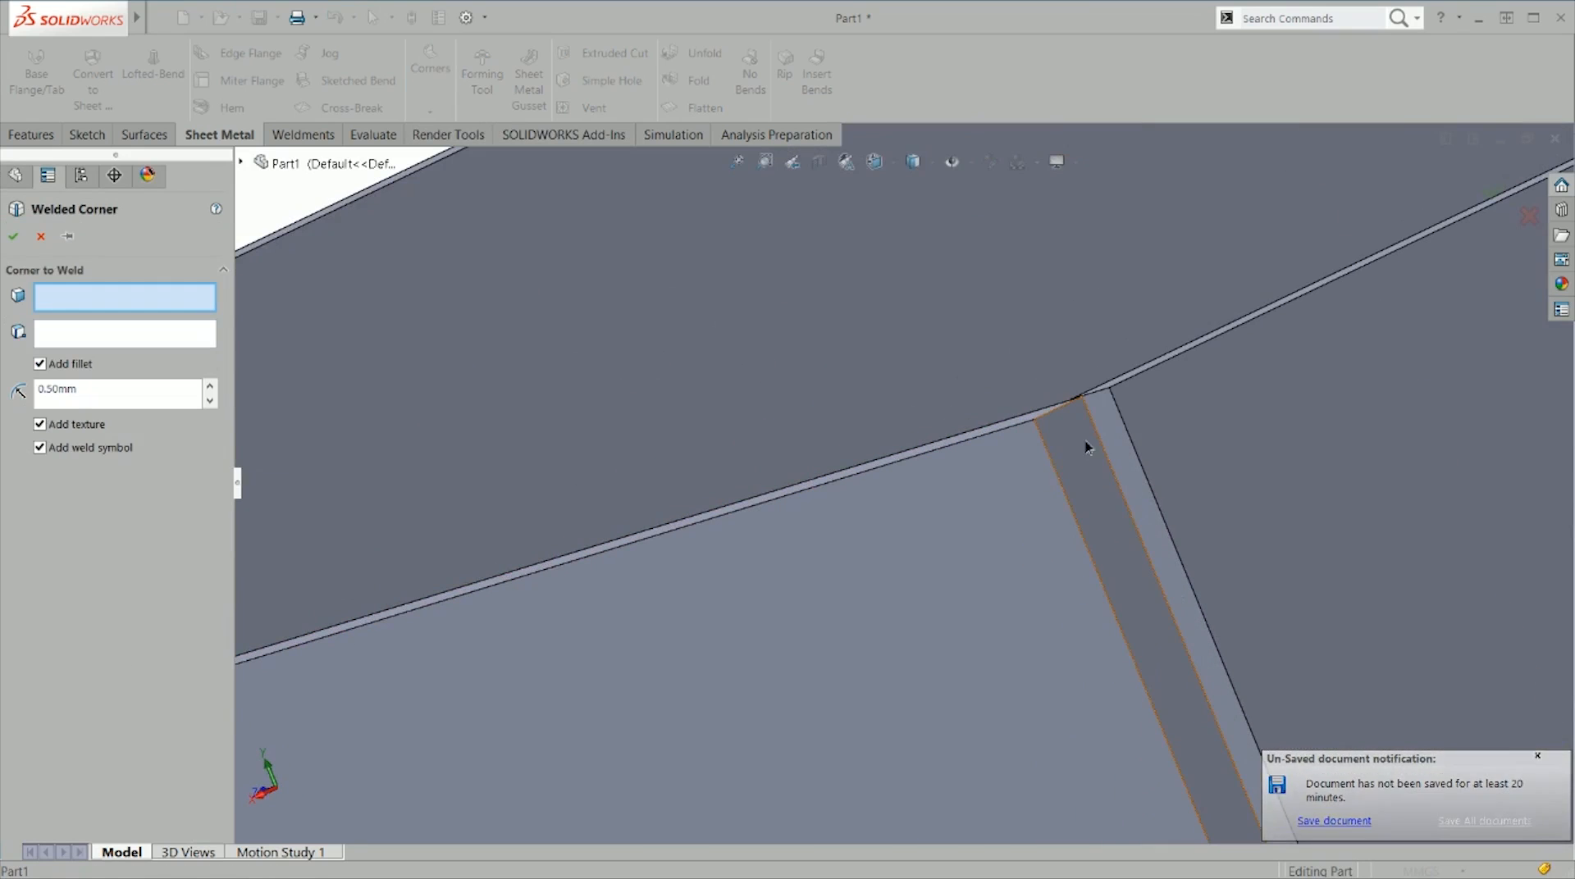
{"action": "left_click", "coordinate": [1104, 448]}
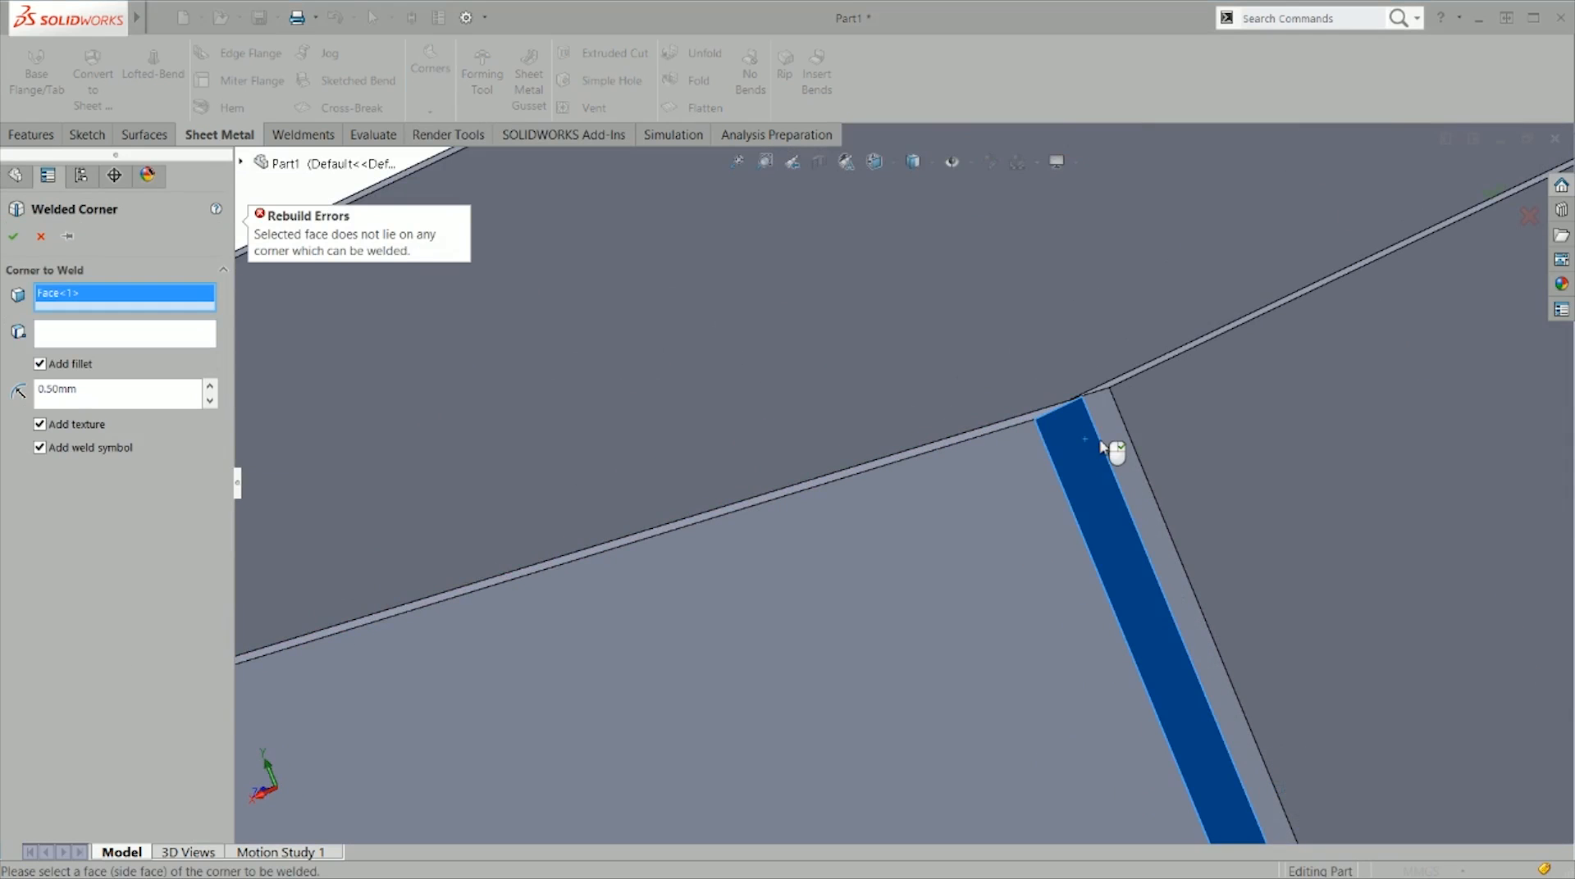
{"action": "left_click", "coordinate": [1120, 446]}
{"action": "middle_click_drag", "start_coordinate": [1120, 446], "coordinate": [1130, 523]}
{"action": "scroll", "coordinate": [1113, 418], "scroll_direction": "down", "scroll_amount": 4}
{"action": "left_click", "coordinate": [1009, 445]}
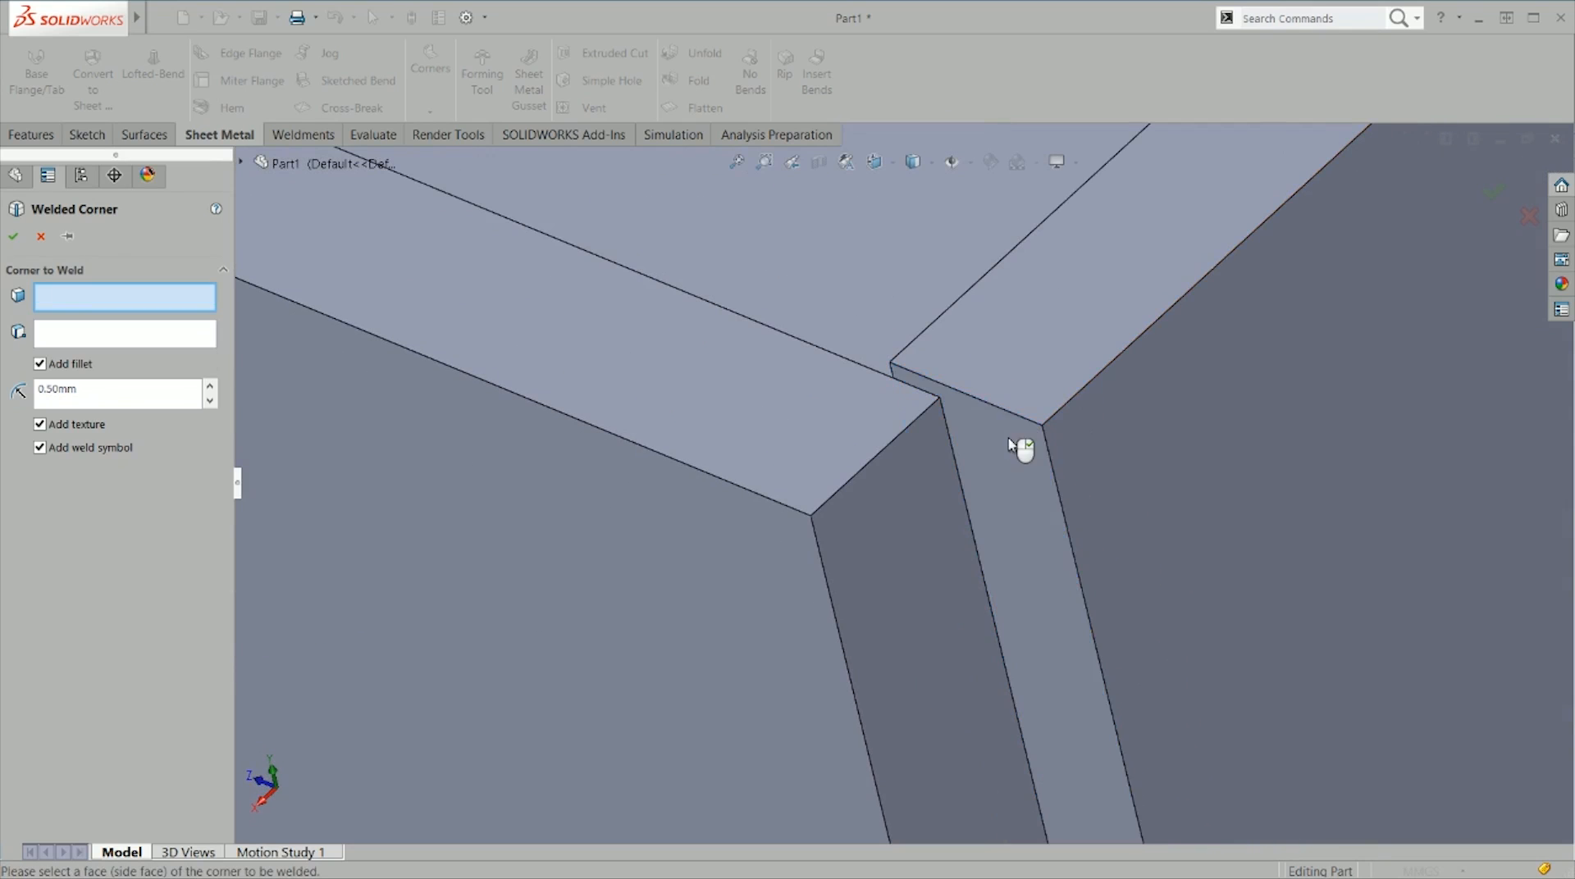
Step: Try welding the adjoining flange's face with a 0.10 mm fillet, then without fillet and weld symbol, and clear the selection
{"action": "left_click", "coordinate": [1015, 456]}
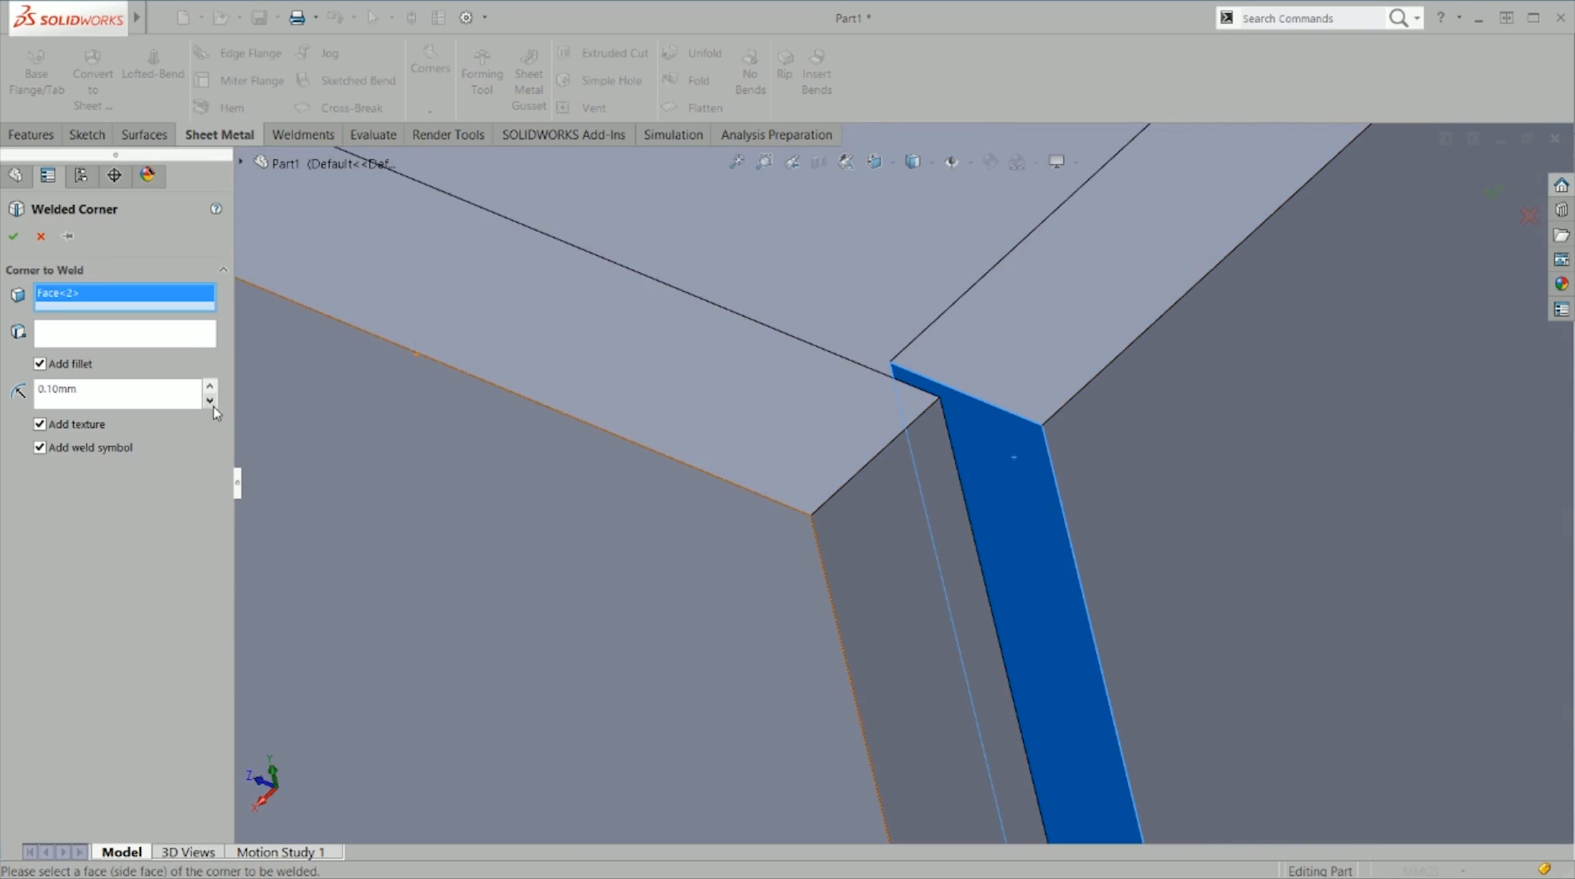
{"action": "left_click", "coordinate": [90, 365]}
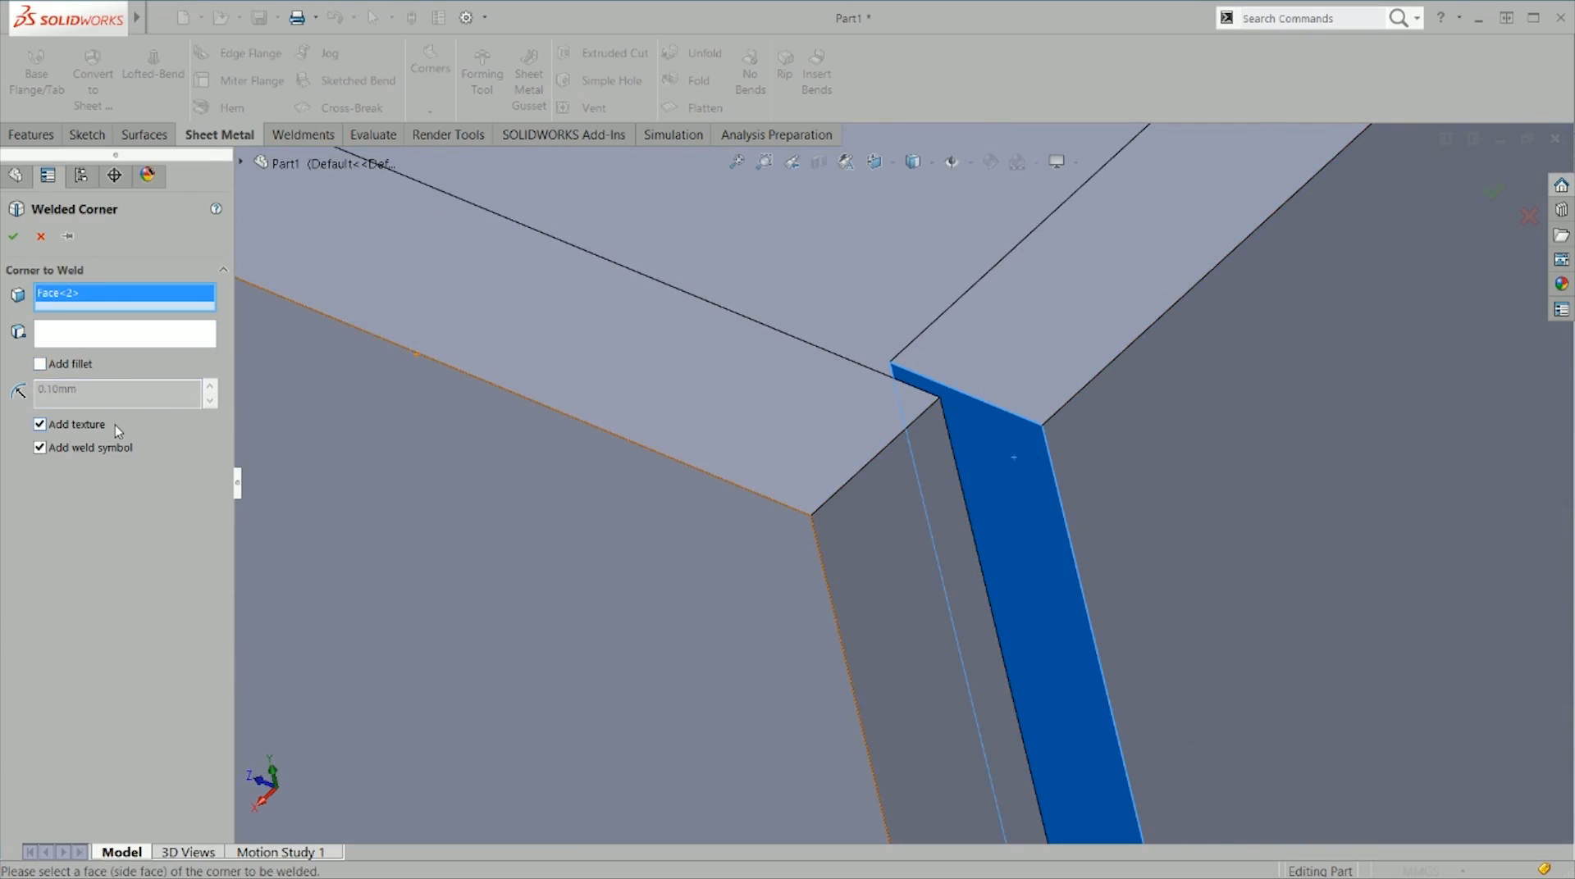
{"action": "left_click", "coordinate": [12, 242]}
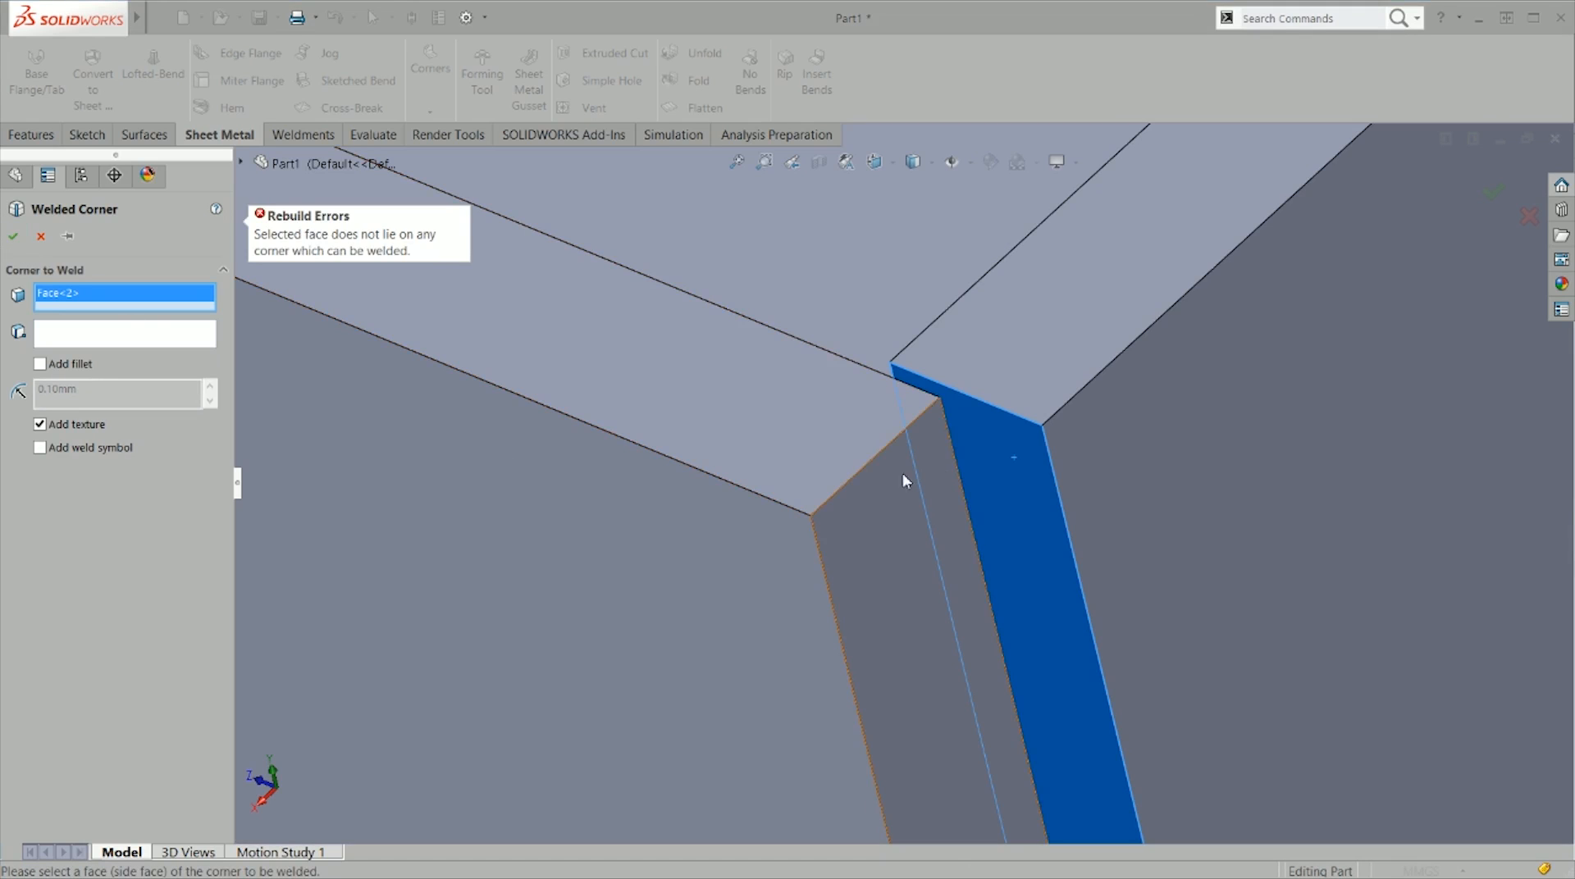
{"action": "left_click", "coordinate": [967, 450]}
{"action": "left_click", "coordinate": [944, 443]}
{"action": "left_click", "coordinate": [943, 468]}
Step: Try the corner relief's small face at the base of the open corner as the face to weld, then close the Welded Corner
{"action": "scroll", "coordinate": [914, 615], "scroll_direction": "up", "scroll_amount": 5}
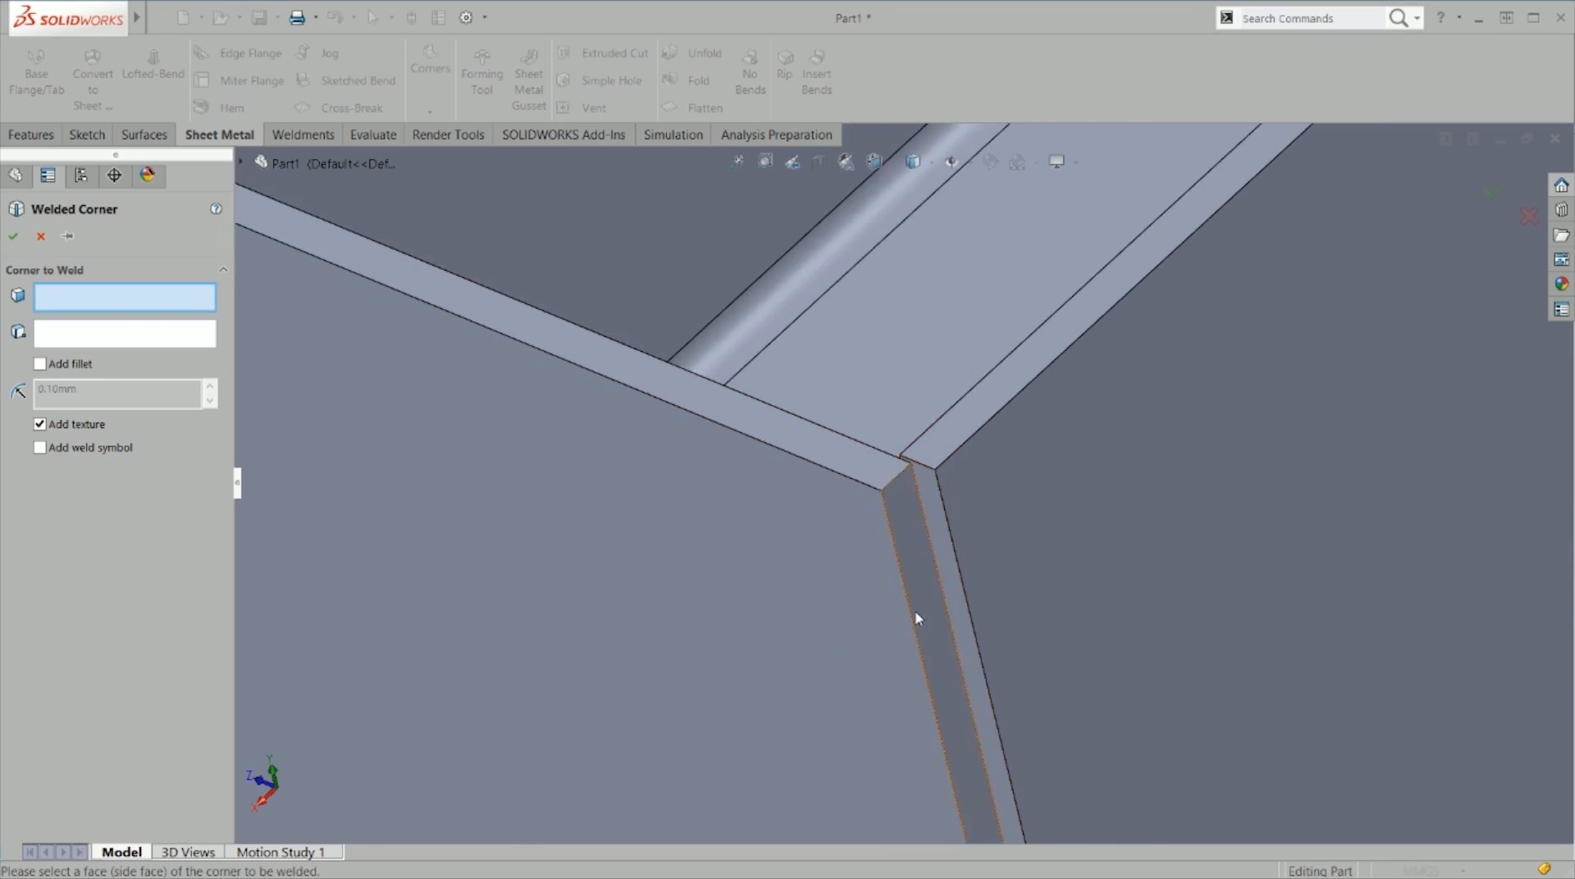
{"action": "scroll", "coordinate": [967, 686], "scroll_direction": "down", "scroll_amount": 5}
{"action": "middle_click_drag", "start_coordinate": [866, 476], "coordinate": [877, 361]}
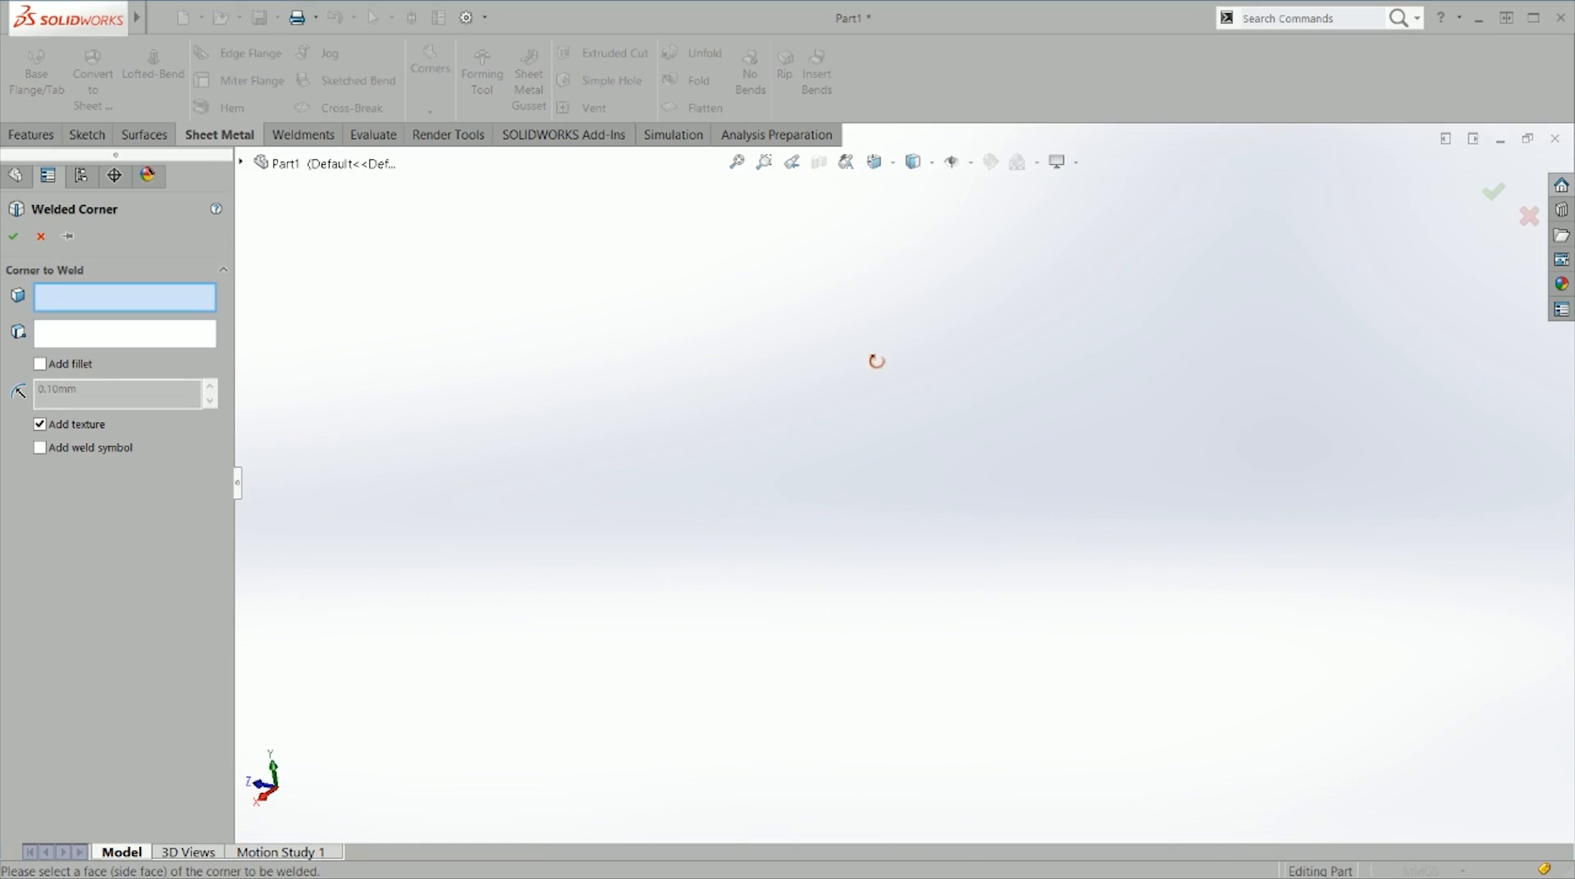
{"action": "scroll", "coordinate": [903, 373], "scroll_direction": "up", "scroll_amount": 4}
{"action": "scroll", "coordinate": [1220, 203], "scroll_direction": "up", "scroll_amount": 2}
{"action": "middle_click_drag", "start_coordinate": [1224, 230], "coordinate": [1034, 225]}
{"action": "scroll", "coordinate": [1174, 283], "scroll_direction": "down", "scroll_amount": 2}
{"action": "scroll", "coordinate": [1223, 285], "scroll_direction": "up", "scroll_amount": 4}
{"action": "middle_click_drag", "start_coordinate": [1272, 288], "coordinate": [1041, 403]}
{"action": "scroll", "coordinate": [897, 427], "scroll_direction": "down", "scroll_amount": 8}
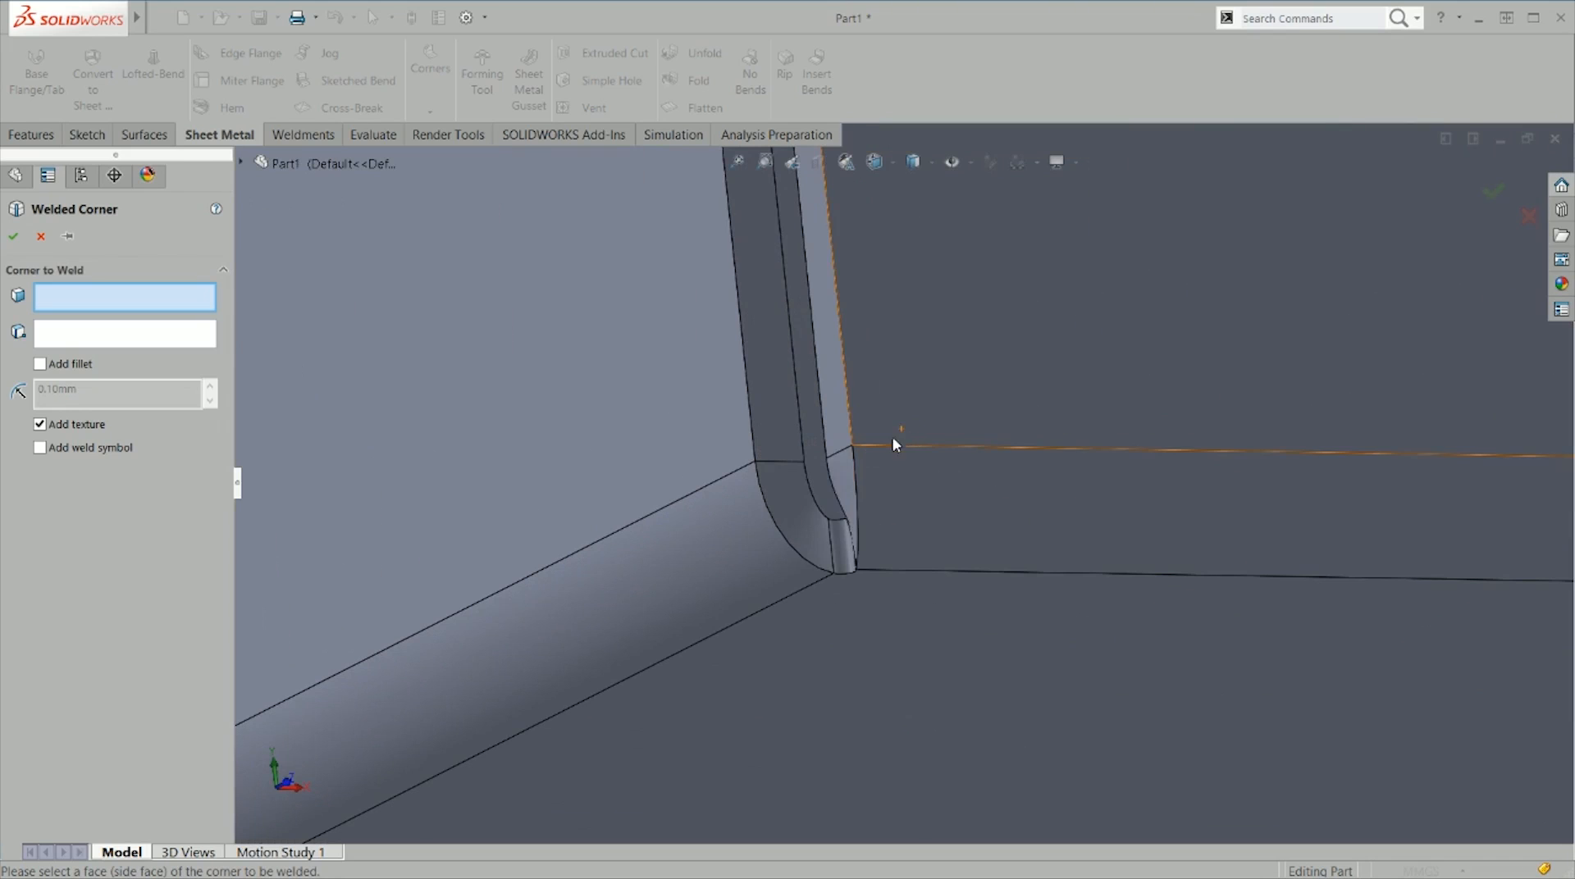
{"action": "left_click", "coordinate": [844, 460]}
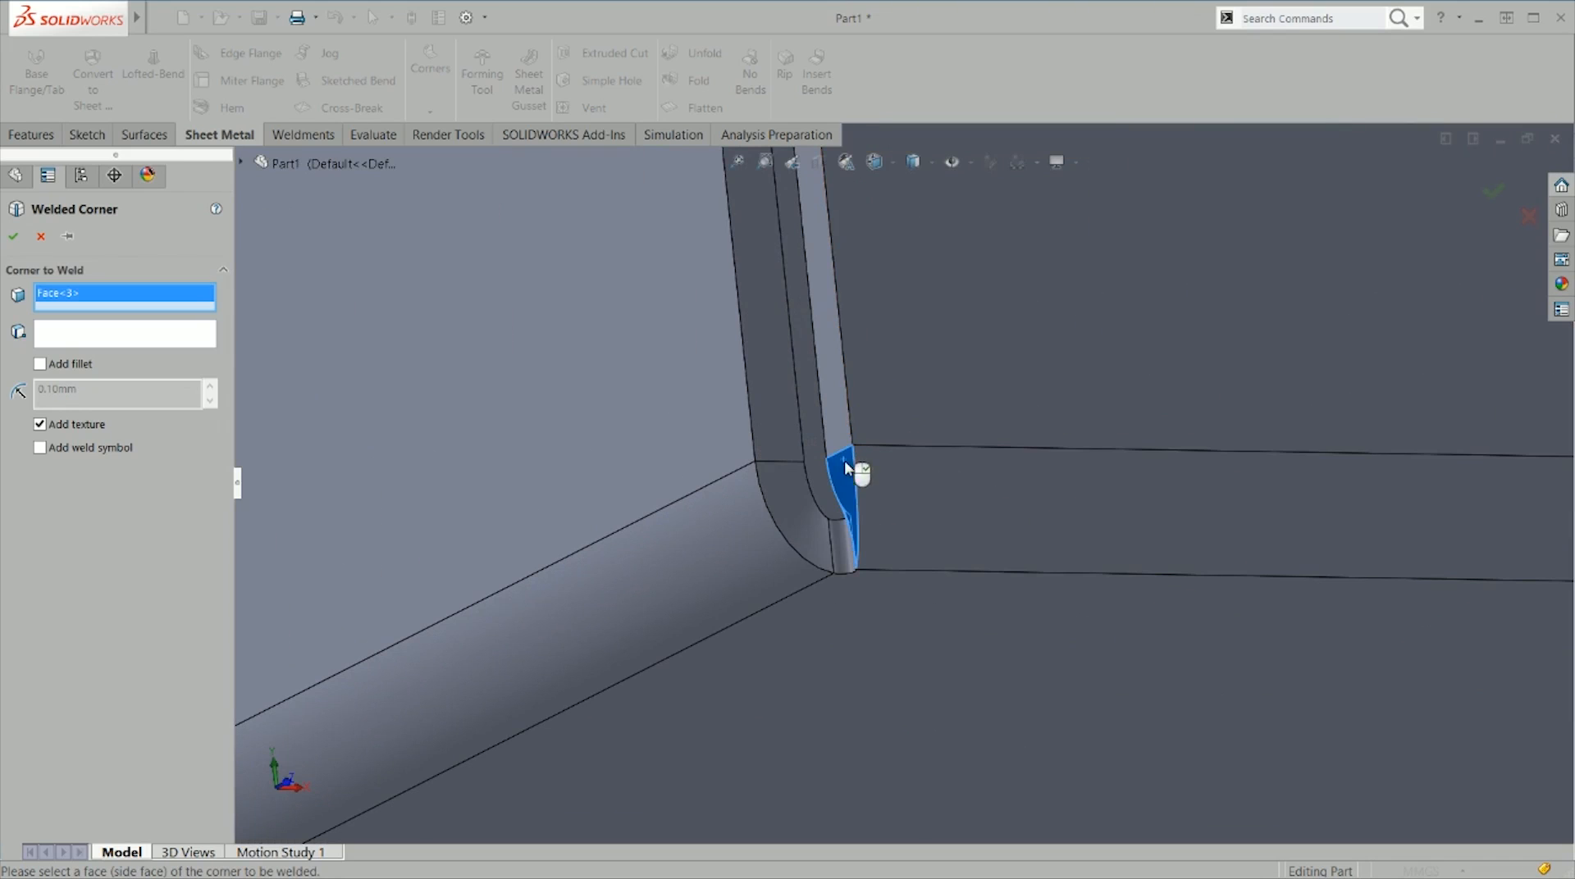
{"action": "left_click", "coordinate": [13, 237]}
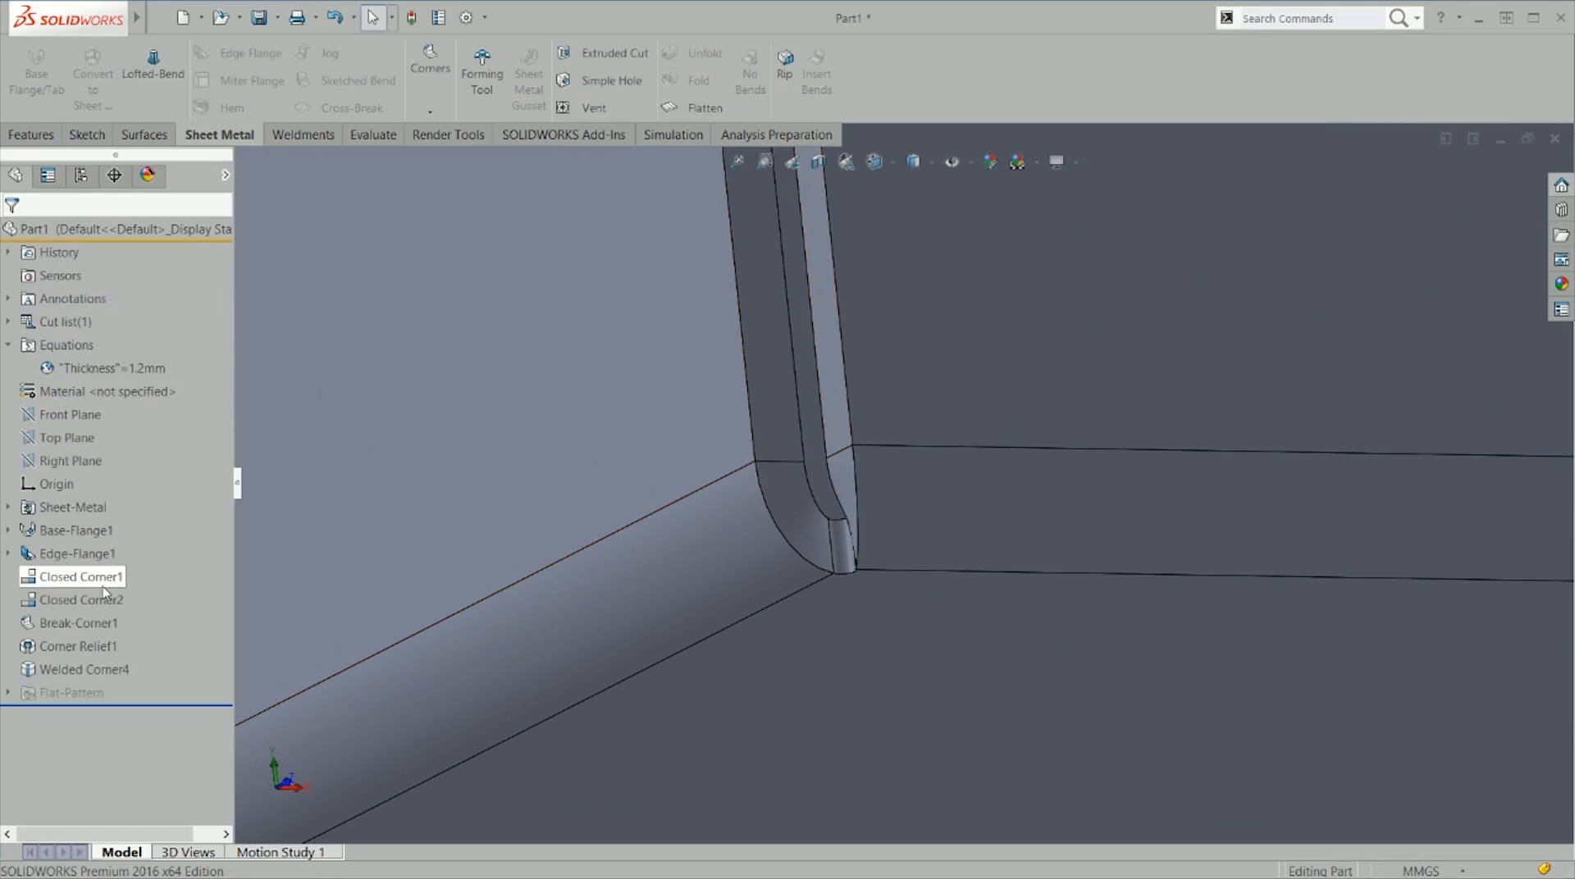
Step: Suppress Corner Relief1 and weld the open corner from its flange side face with a 0.50 mm fillet, texture and weld symbol
{"action": "left_click", "coordinate": [97, 646]}
{"action": "left_click", "coordinate": [123, 611]}
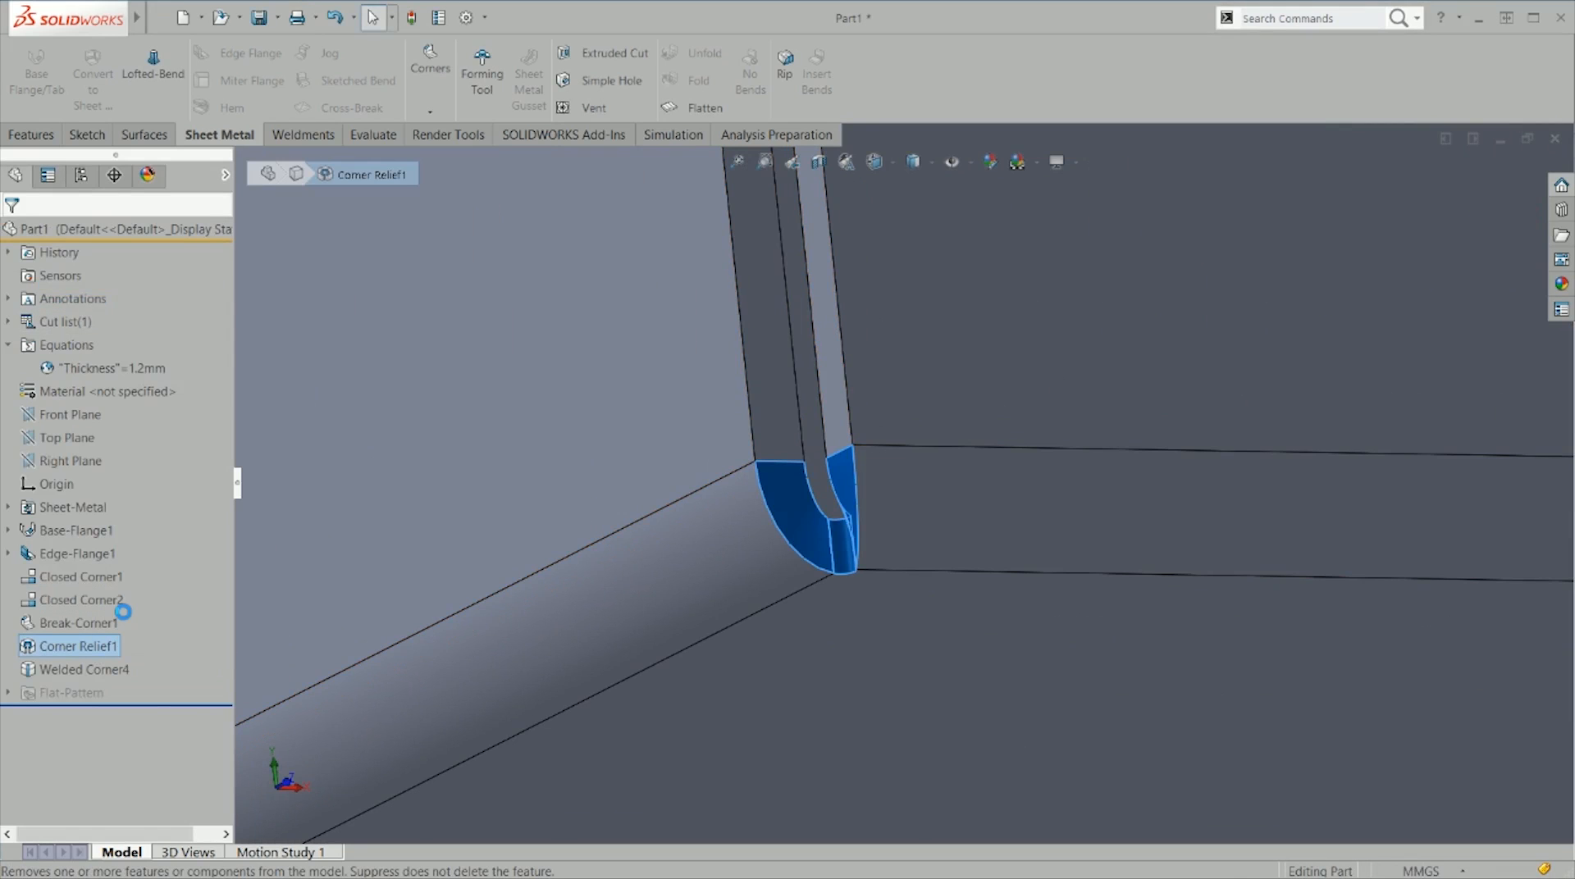
{"action": "left_click", "coordinate": [420, 74]}
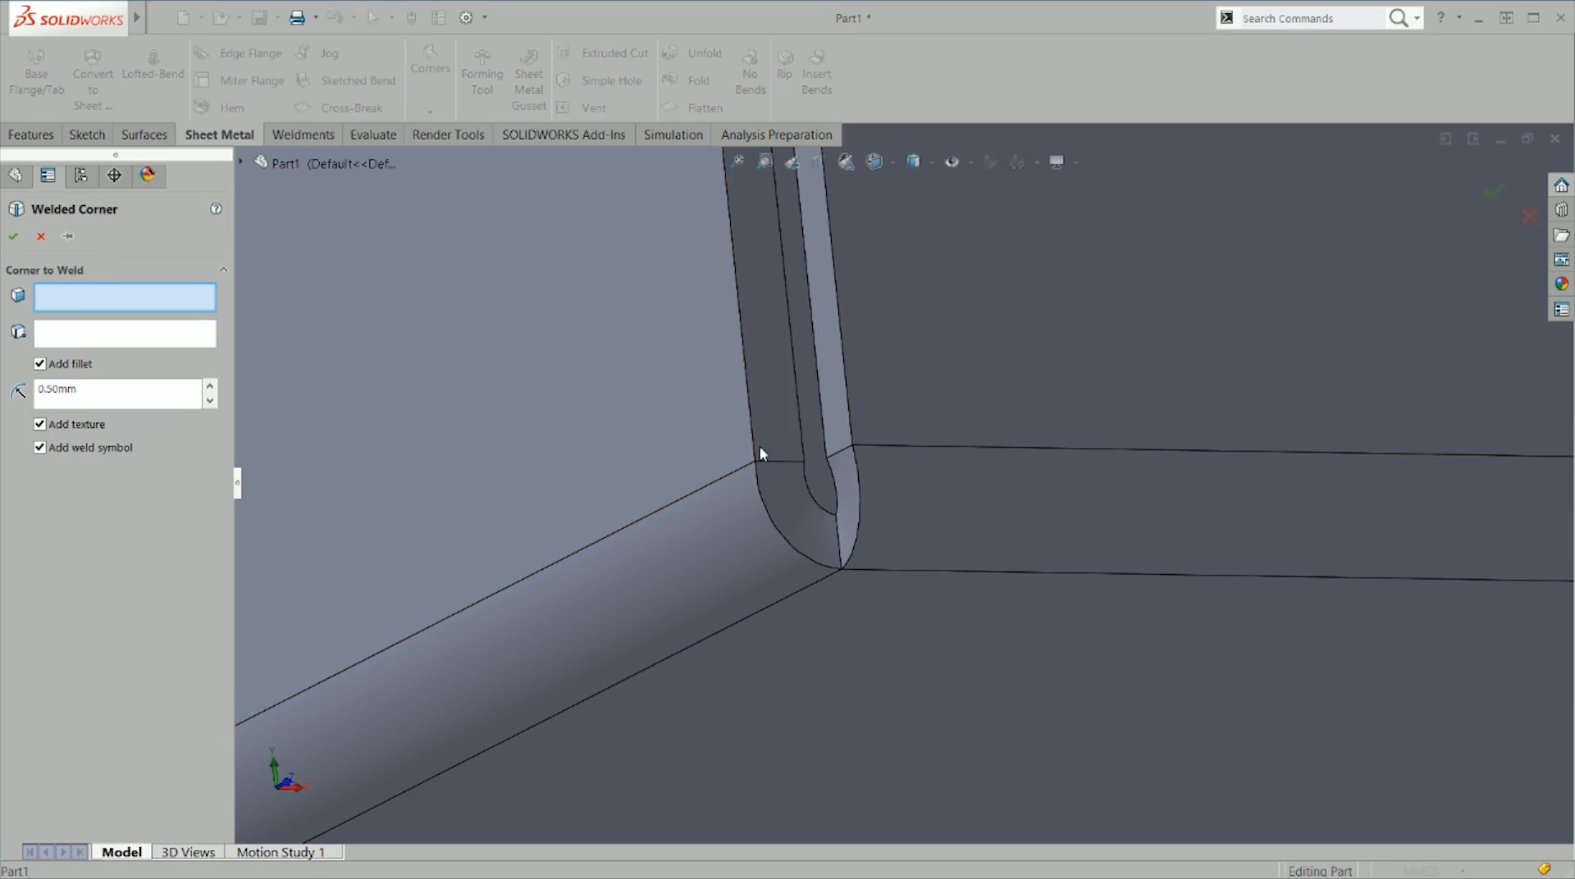
{"action": "left_click", "coordinate": [789, 453]}
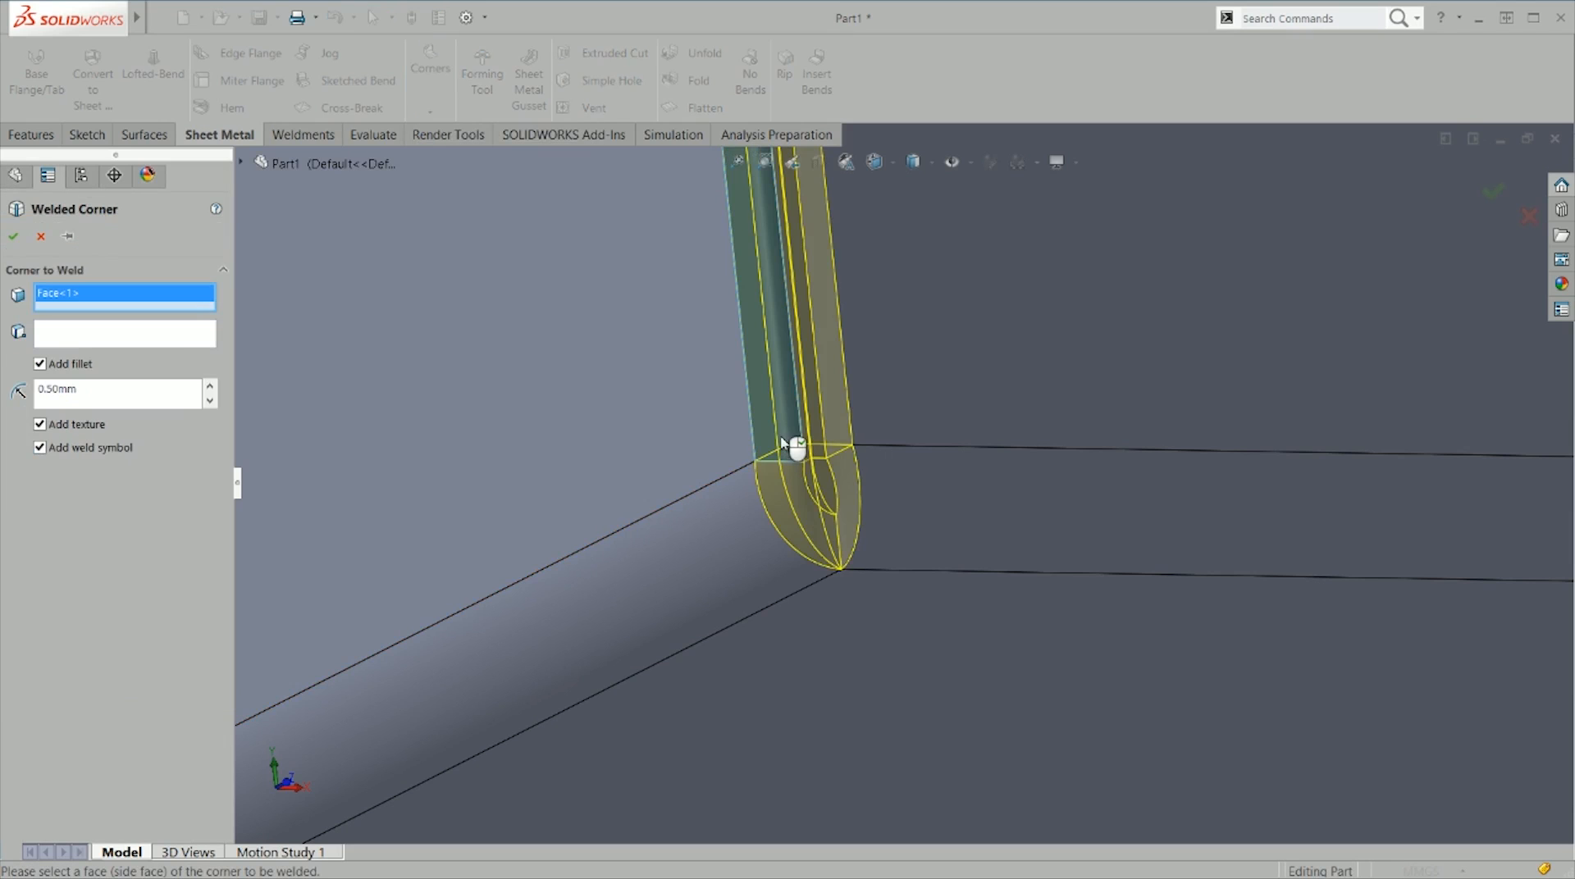
{"action": "left_click", "coordinate": [23, 237]}
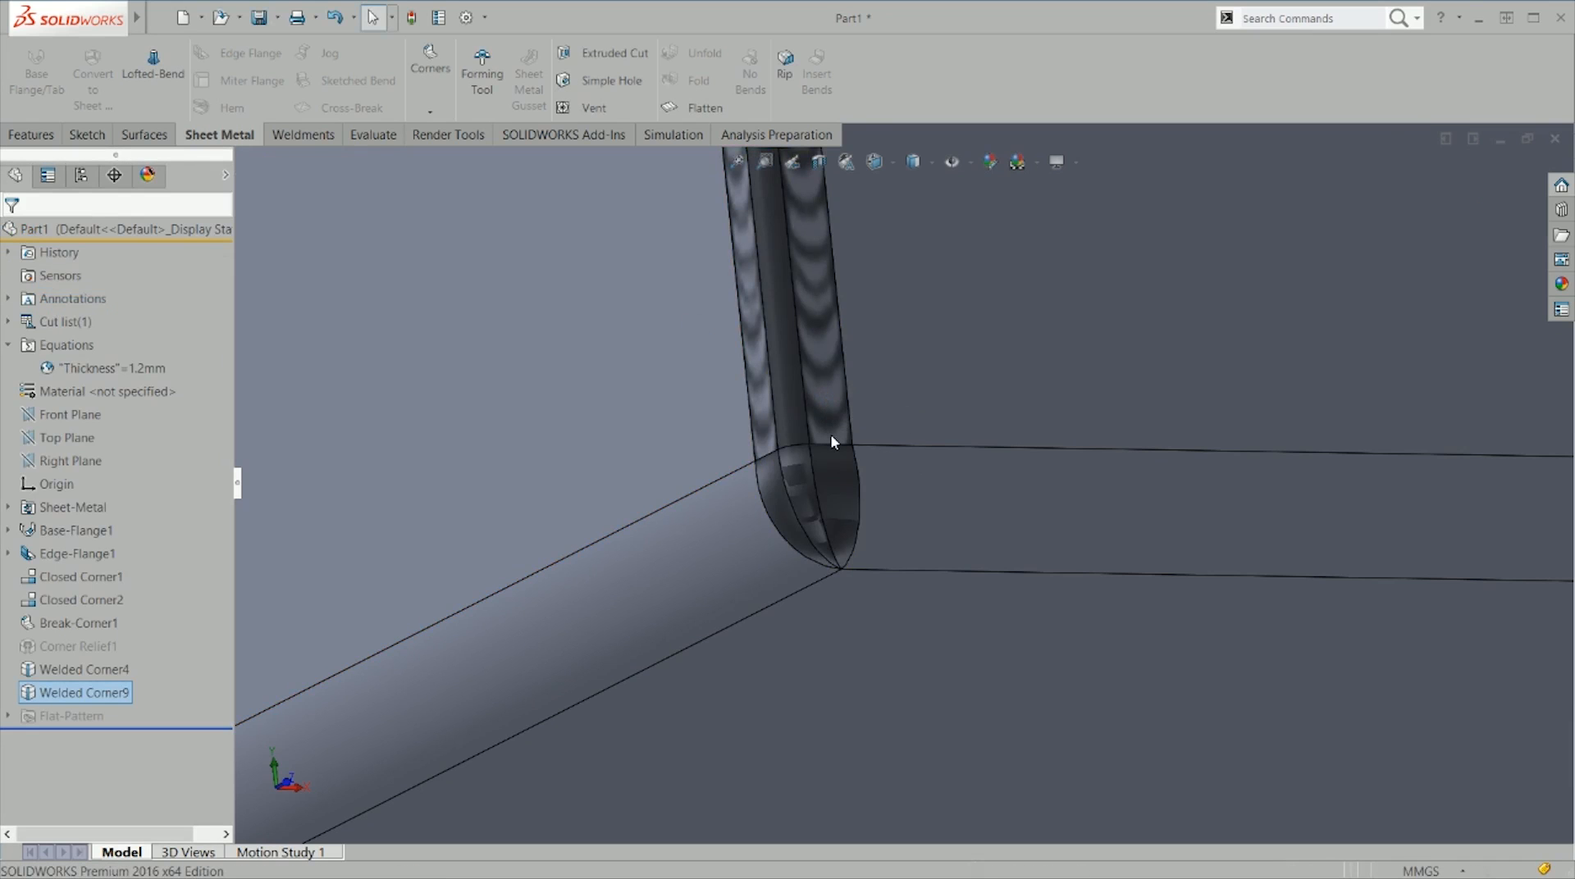
{"action": "middle_click_drag", "start_coordinate": [831, 437], "coordinate": [826, 512]}
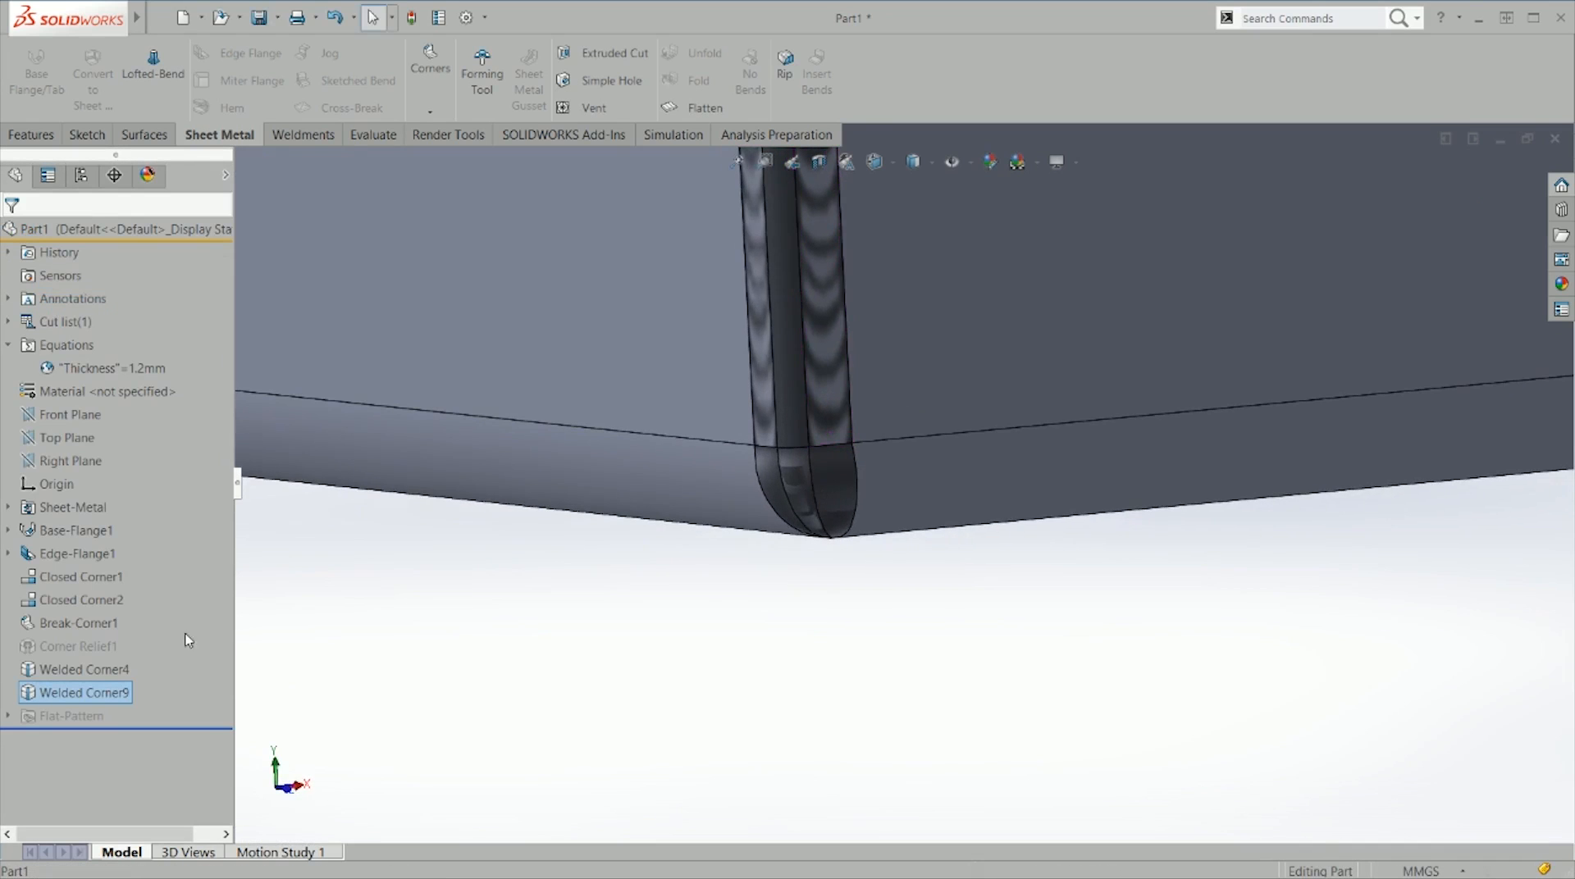
{"action": "left_click", "coordinate": [373, 670]}
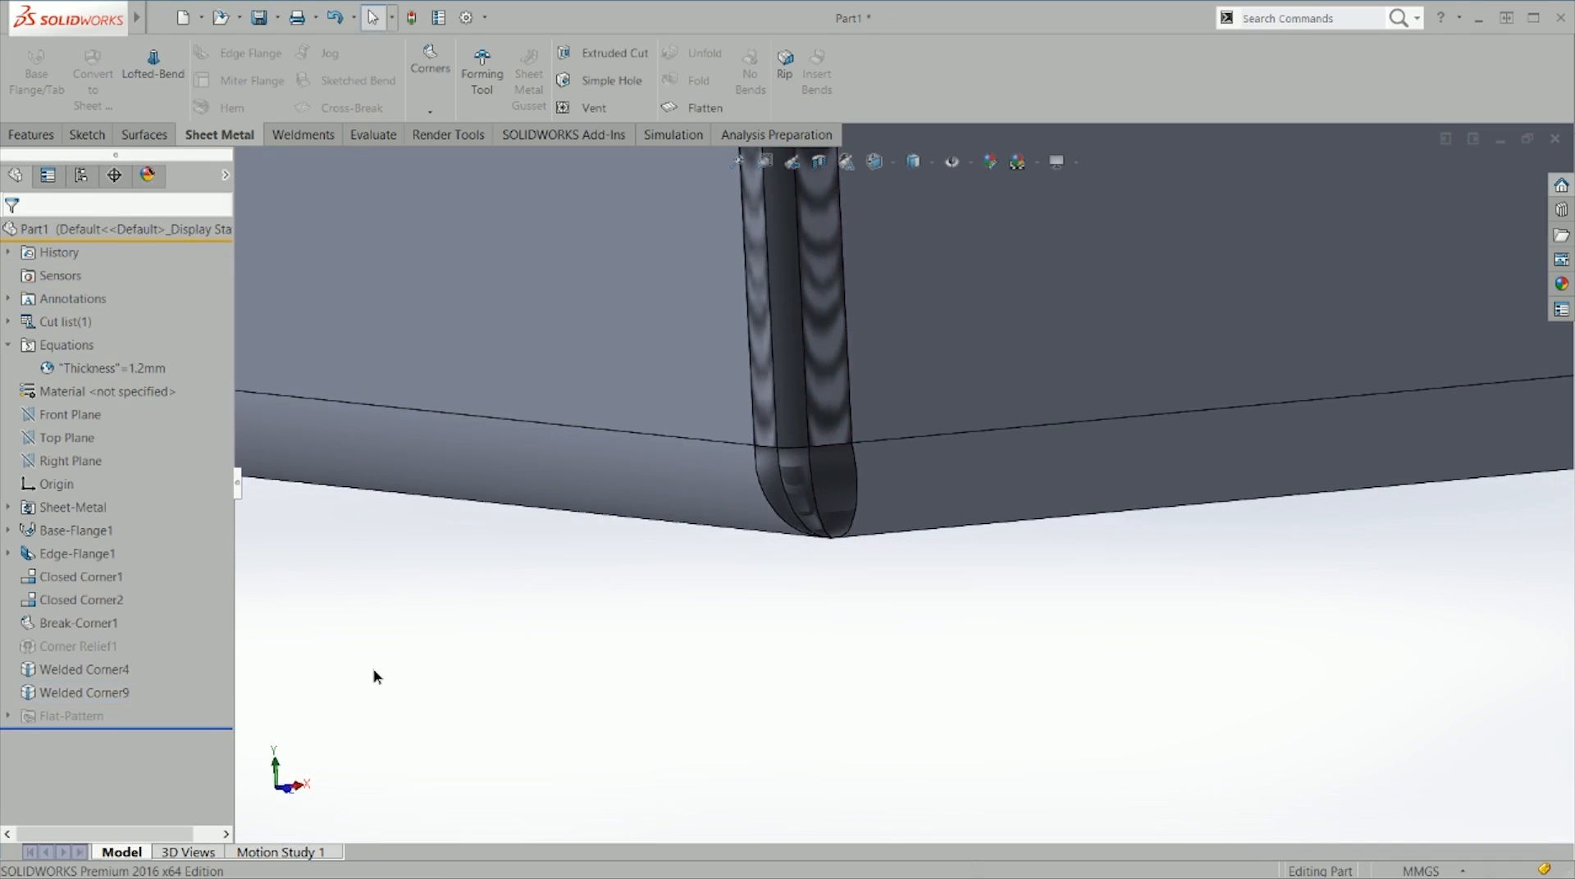
Step: Roll the model back to before the latest welded corner and unsuppress Corner Relief1
{"action": "right_click", "coordinate": [88, 693]}
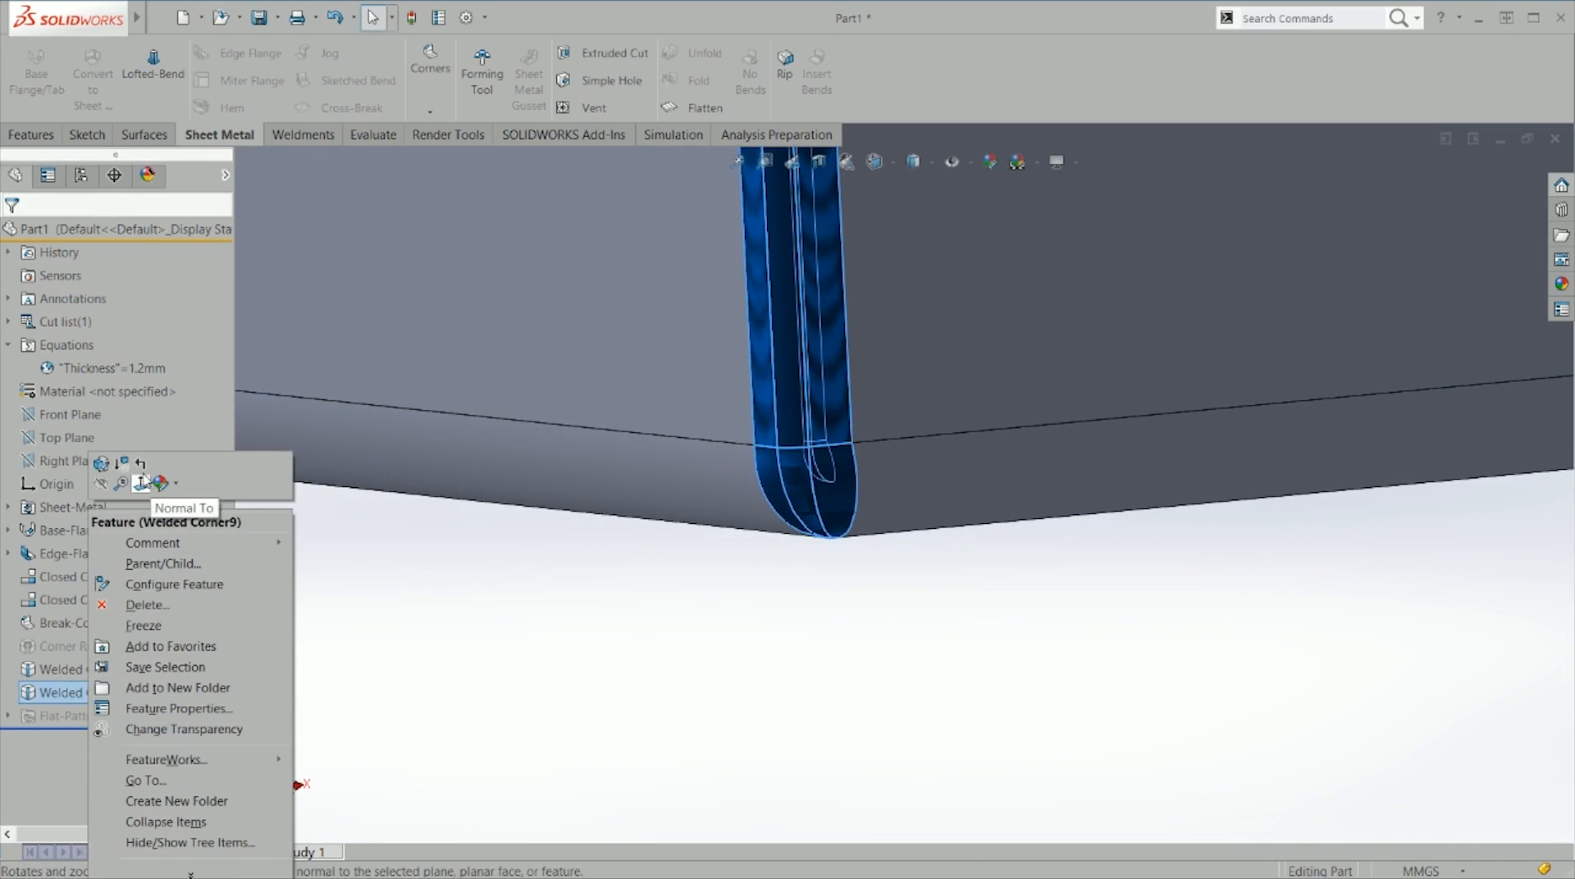
{"action": "left_click", "coordinate": [140, 463]}
{"action": "left_click", "coordinate": [100, 648]}
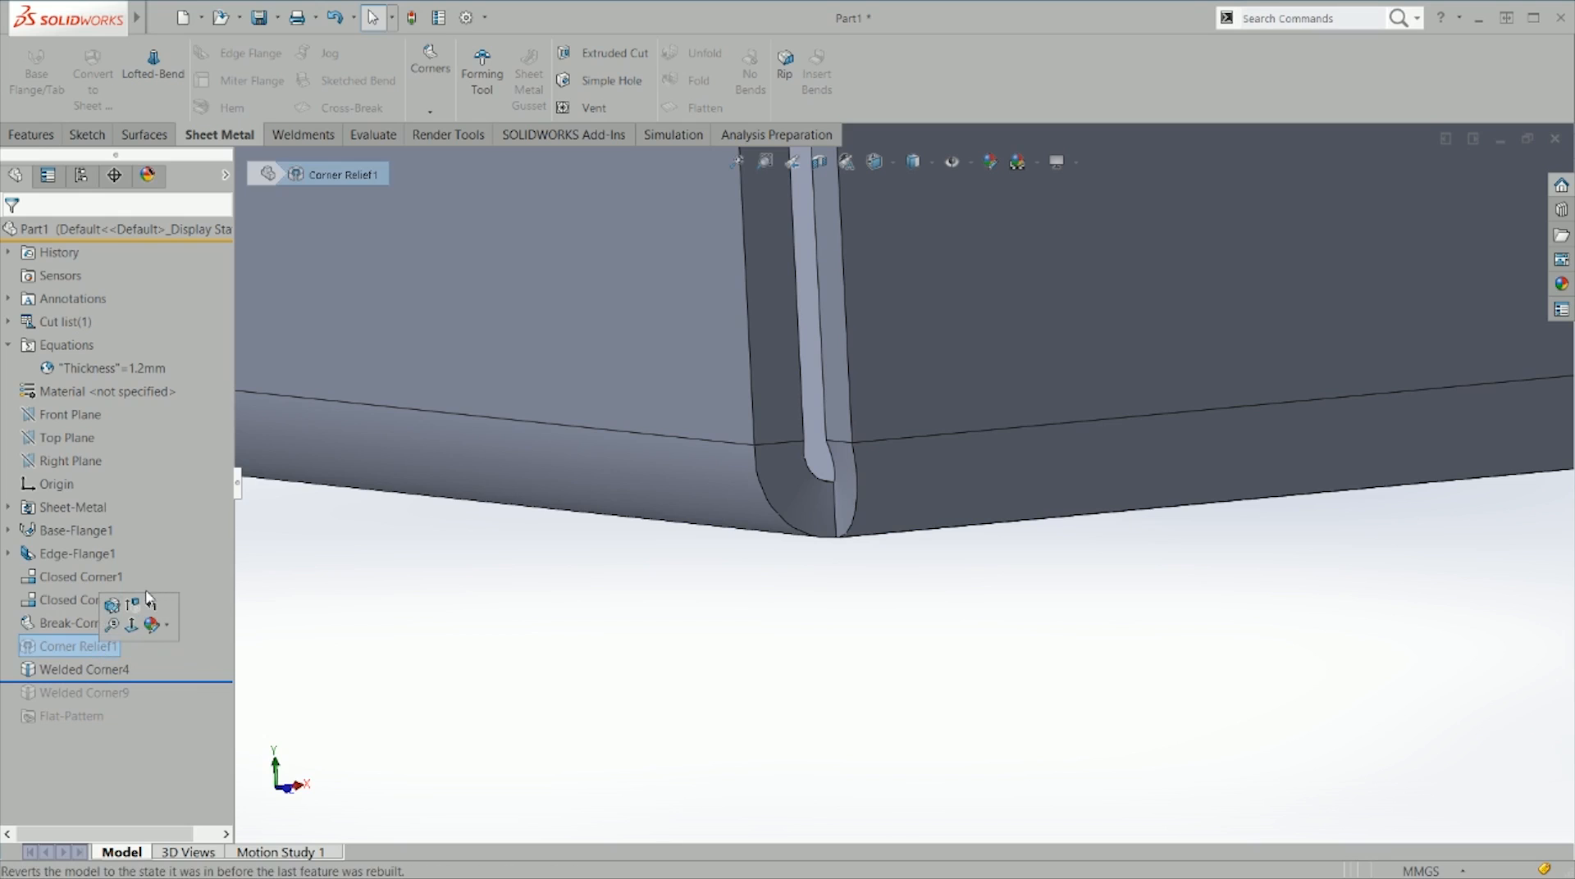
{"action": "left_click", "coordinate": [621, 603]}
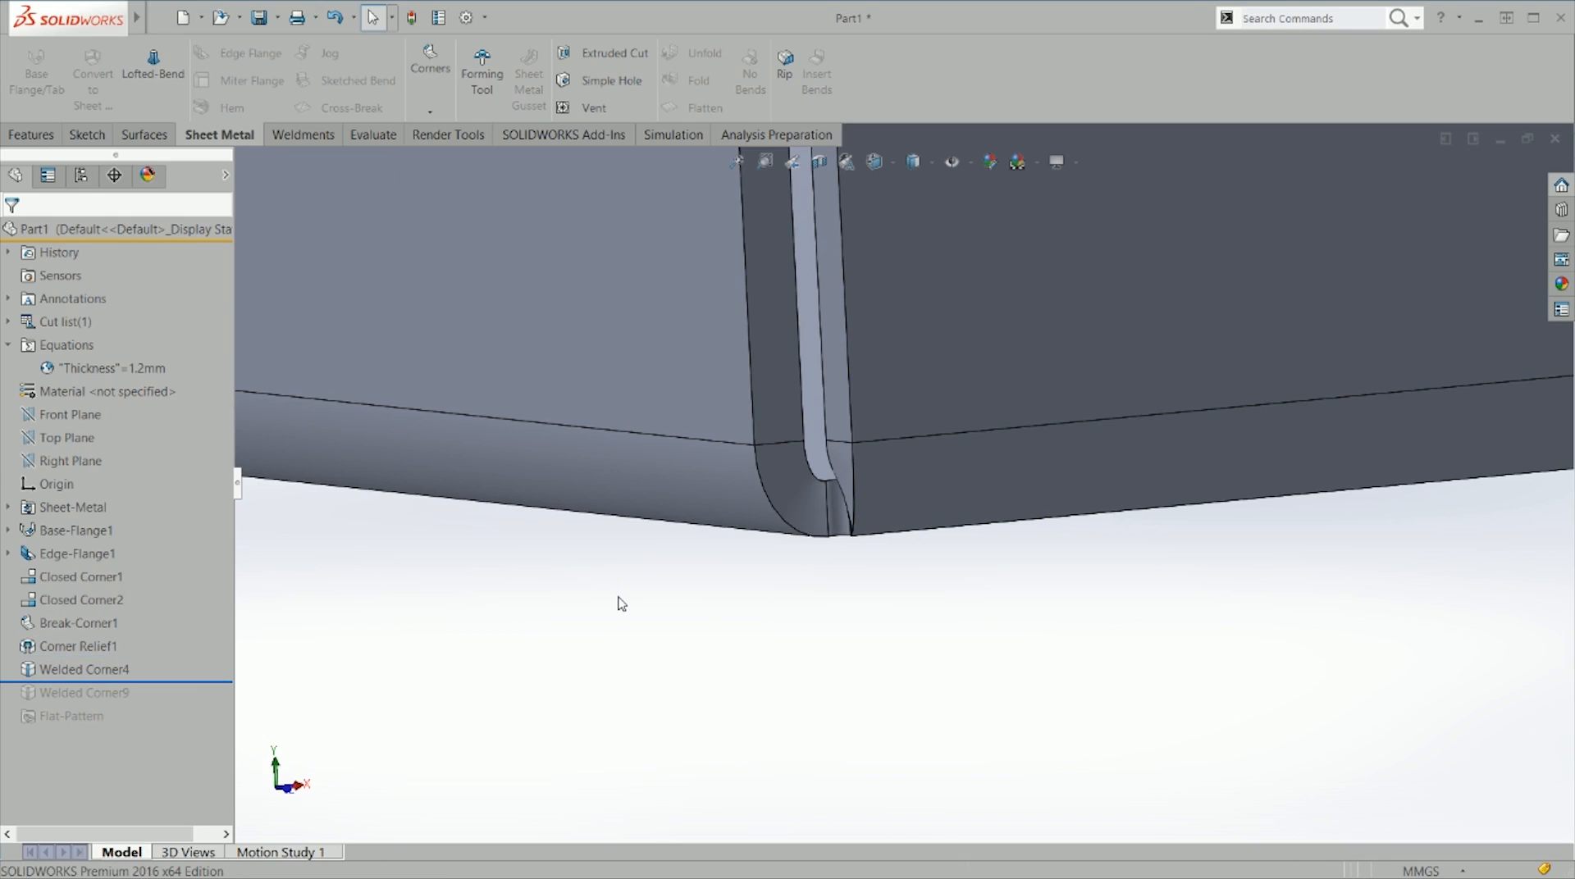
Step: Try welding the open corner from its flange side face with a 0.50 mm fillet and a stopping point at the face's lower end
{"action": "left_click", "coordinate": [430, 109]}
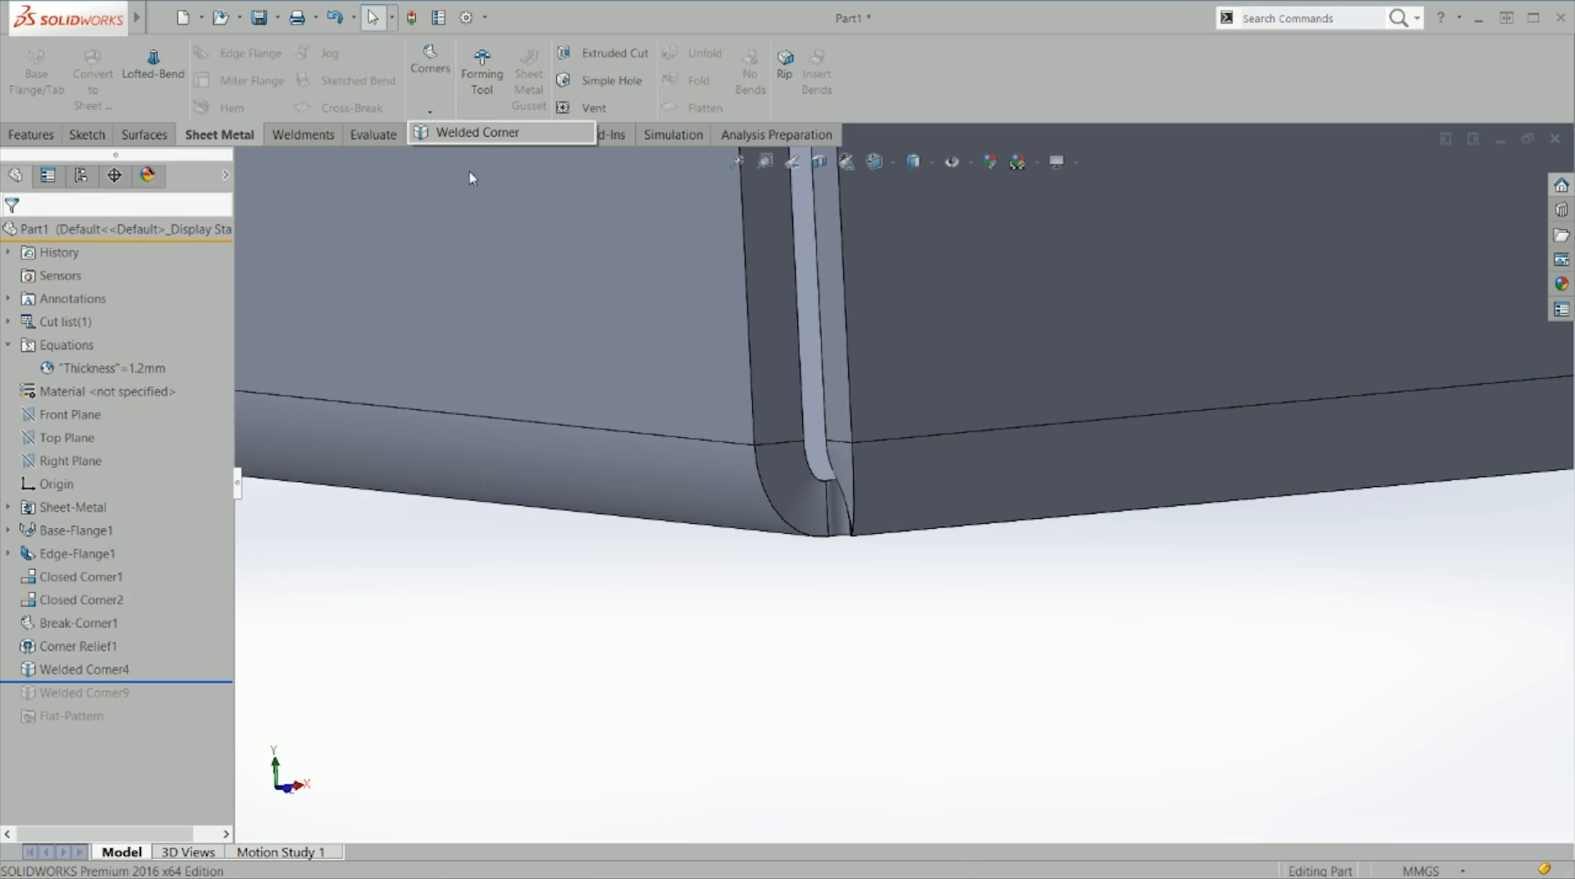
{"action": "left_click", "coordinate": [479, 133]}
{"action": "left_click", "coordinate": [771, 362]}
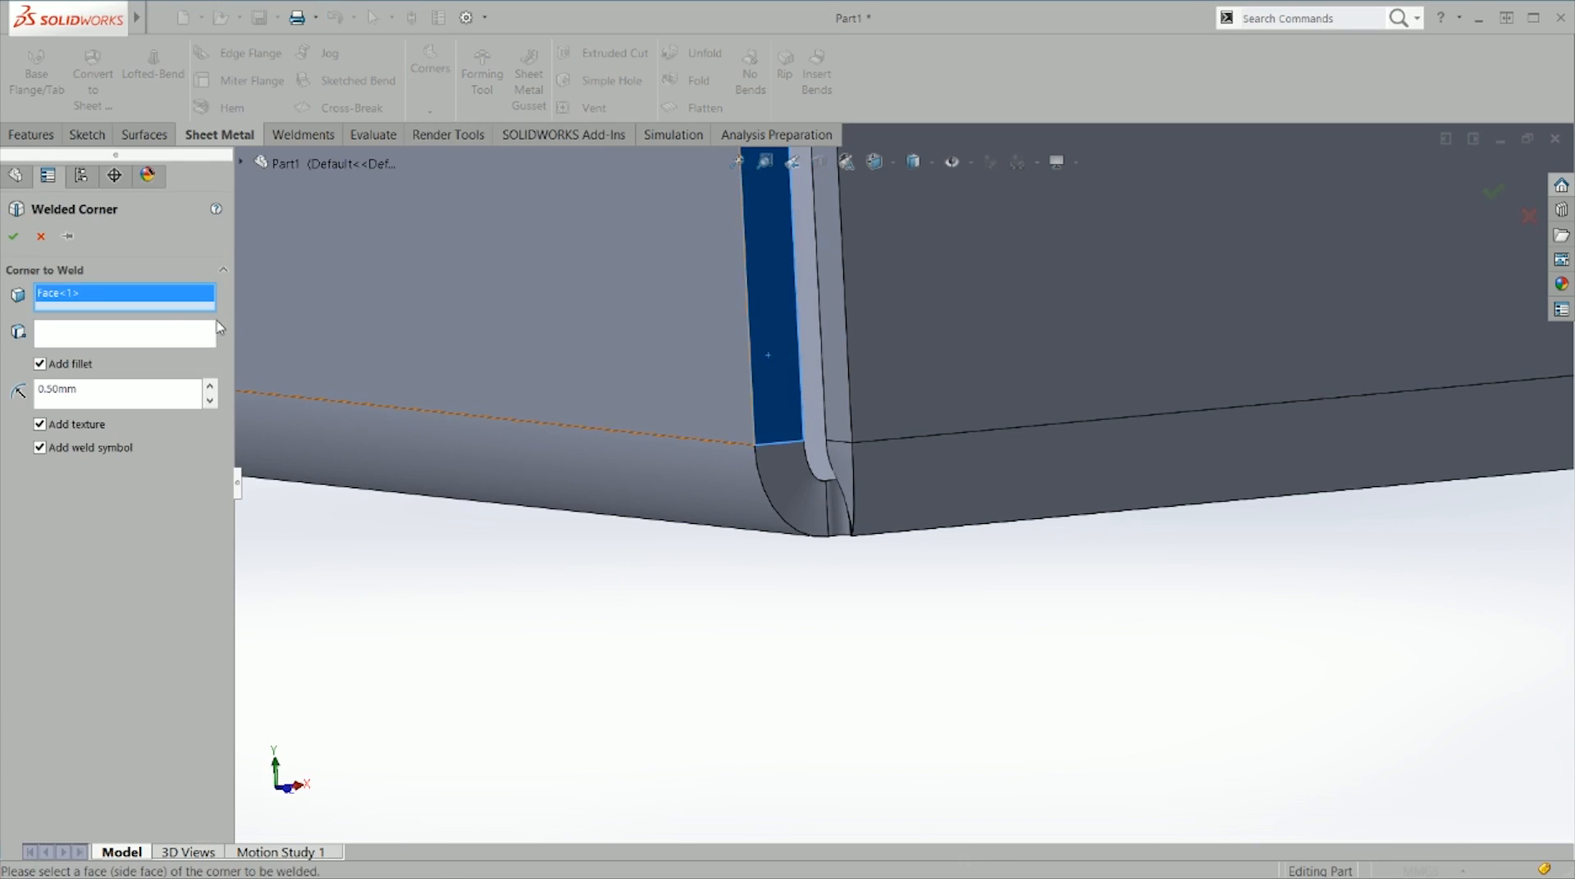
{"action": "left_click", "coordinate": [212, 332]}
{"action": "left_click", "coordinate": [753, 399]}
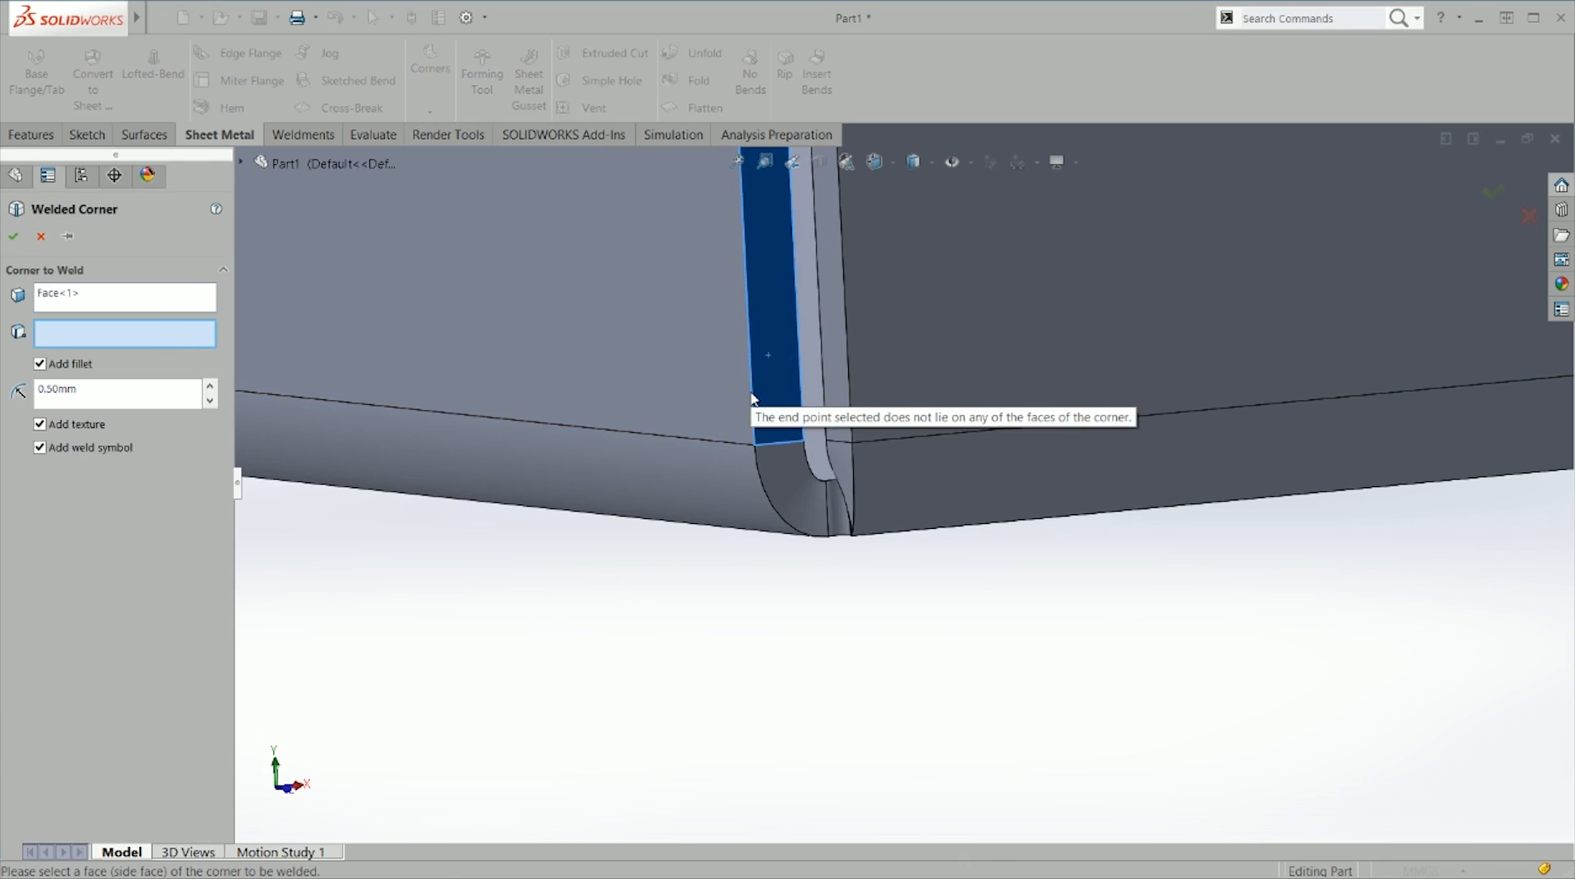
{"action": "left_click", "coordinate": [780, 447]}
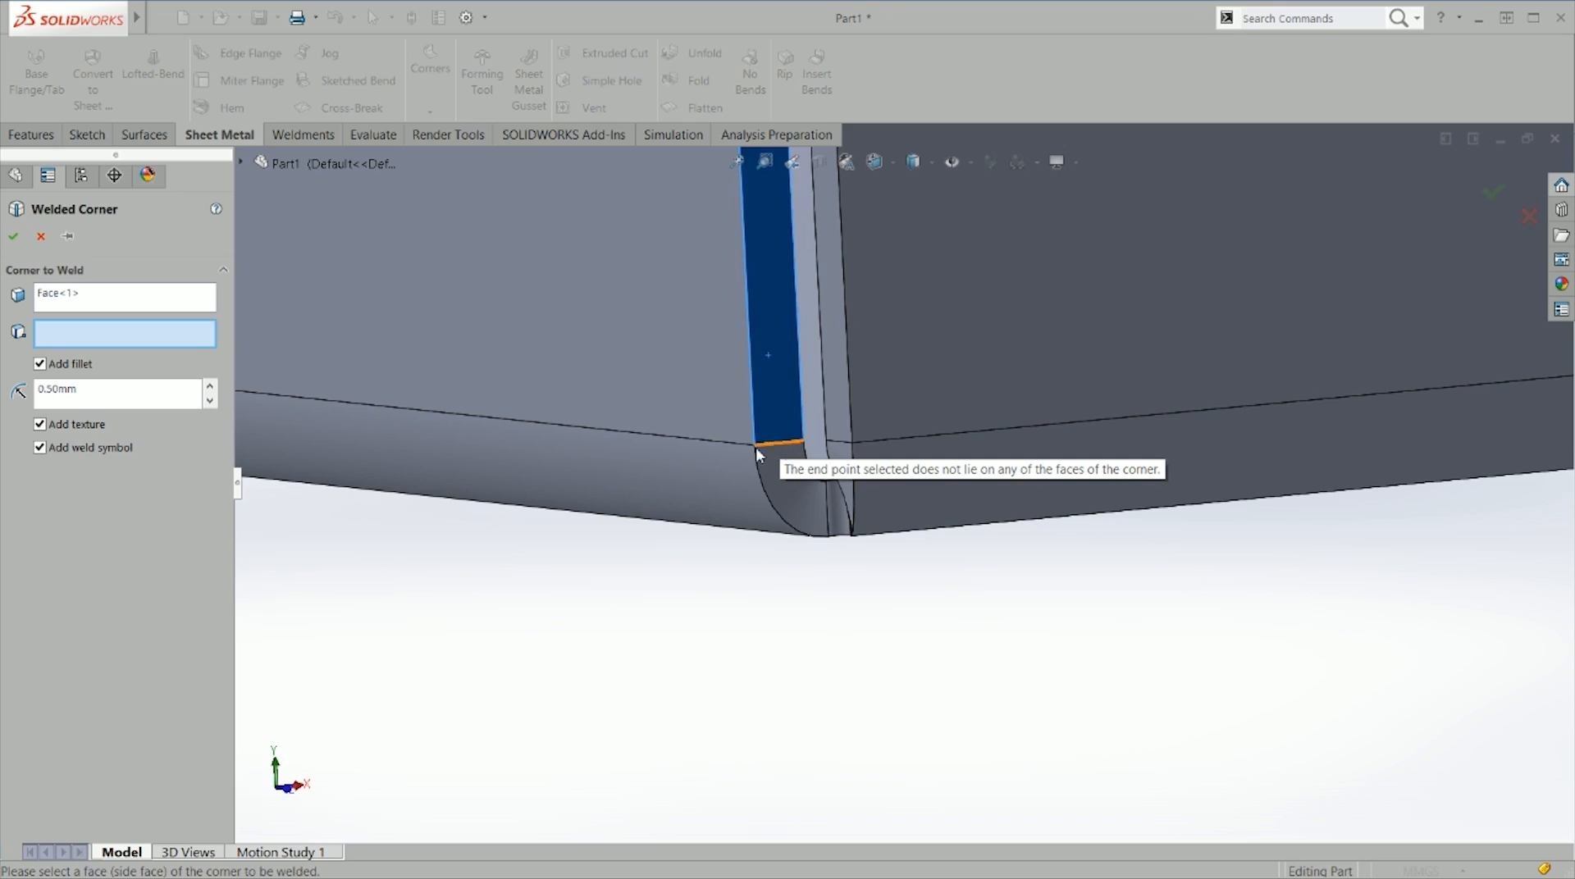
{"action": "left_click", "coordinate": [835, 440]}
{"action": "left_click", "coordinate": [827, 440]}
{"action": "left_click", "coordinate": [776, 445]}
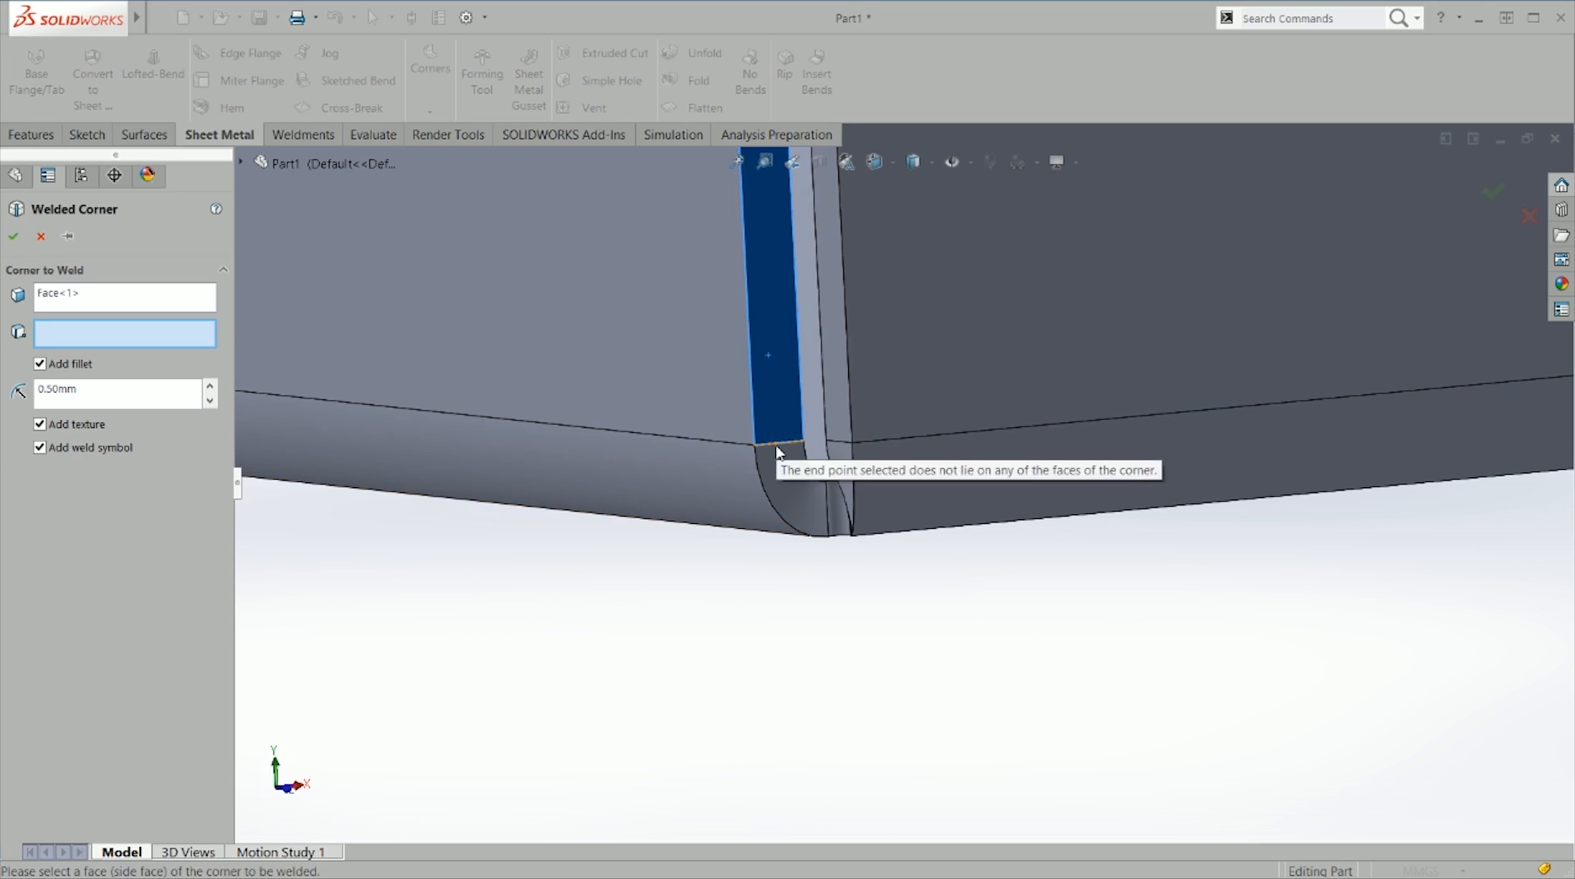
Step: Turn off the weld fillet, try stopping points at the side face's lower and upper ends, and close the Welded Corner
{"action": "left_click", "coordinate": [39, 363]}
{"action": "left_click", "coordinate": [753, 445]}
{"action": "left_click", "coordinate": [753, 445]}
{"action": "left_click", "coordinate": [754, 447]}
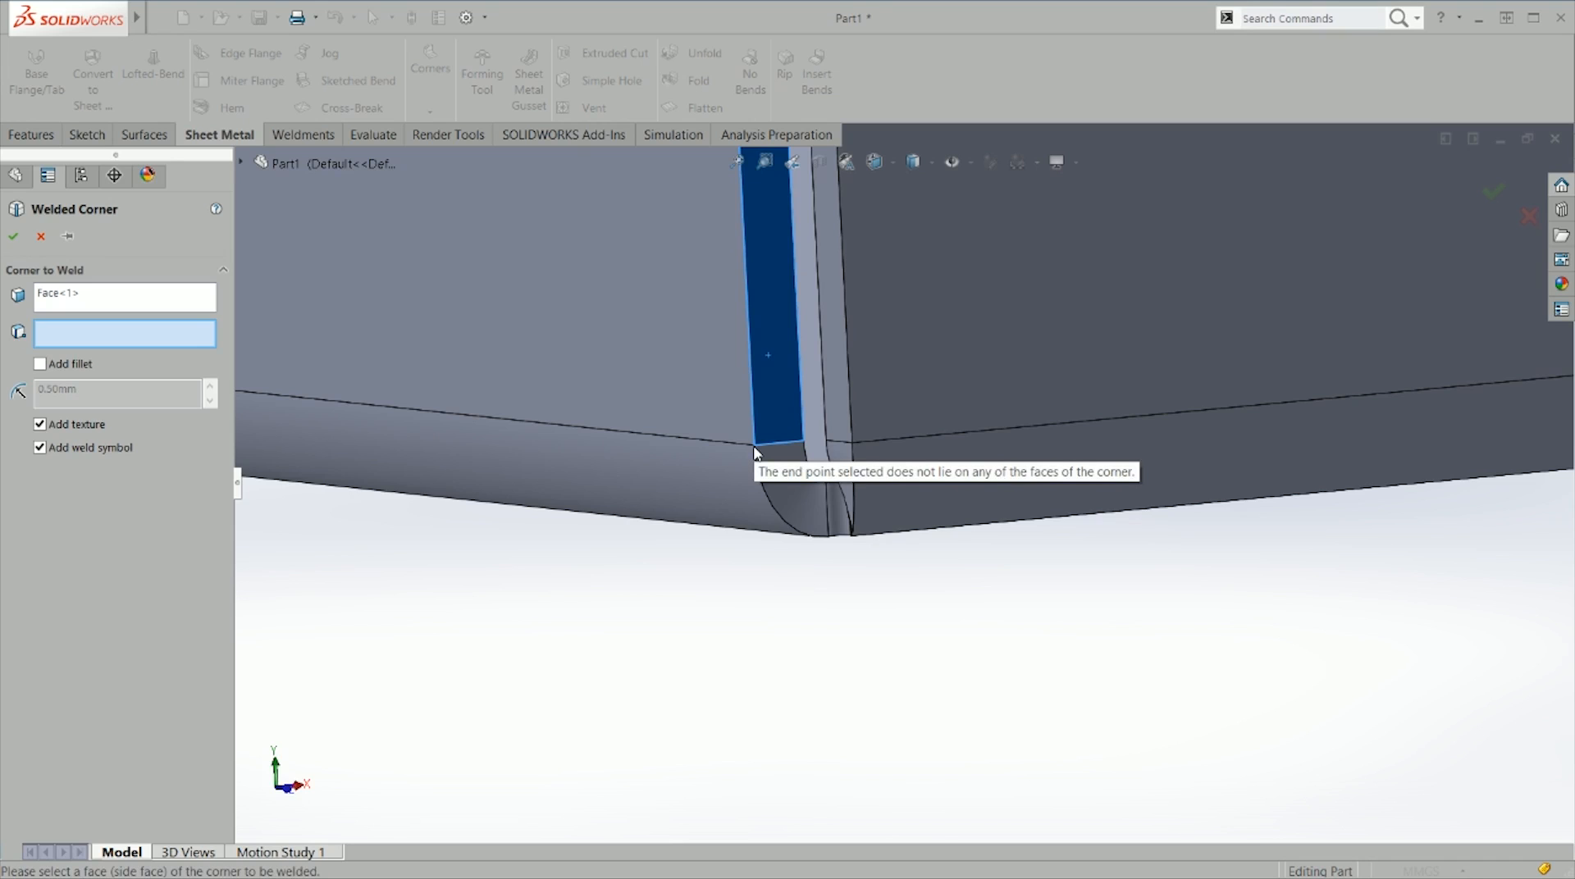
{"action": "left_click", "coordinate": [782, 455]}
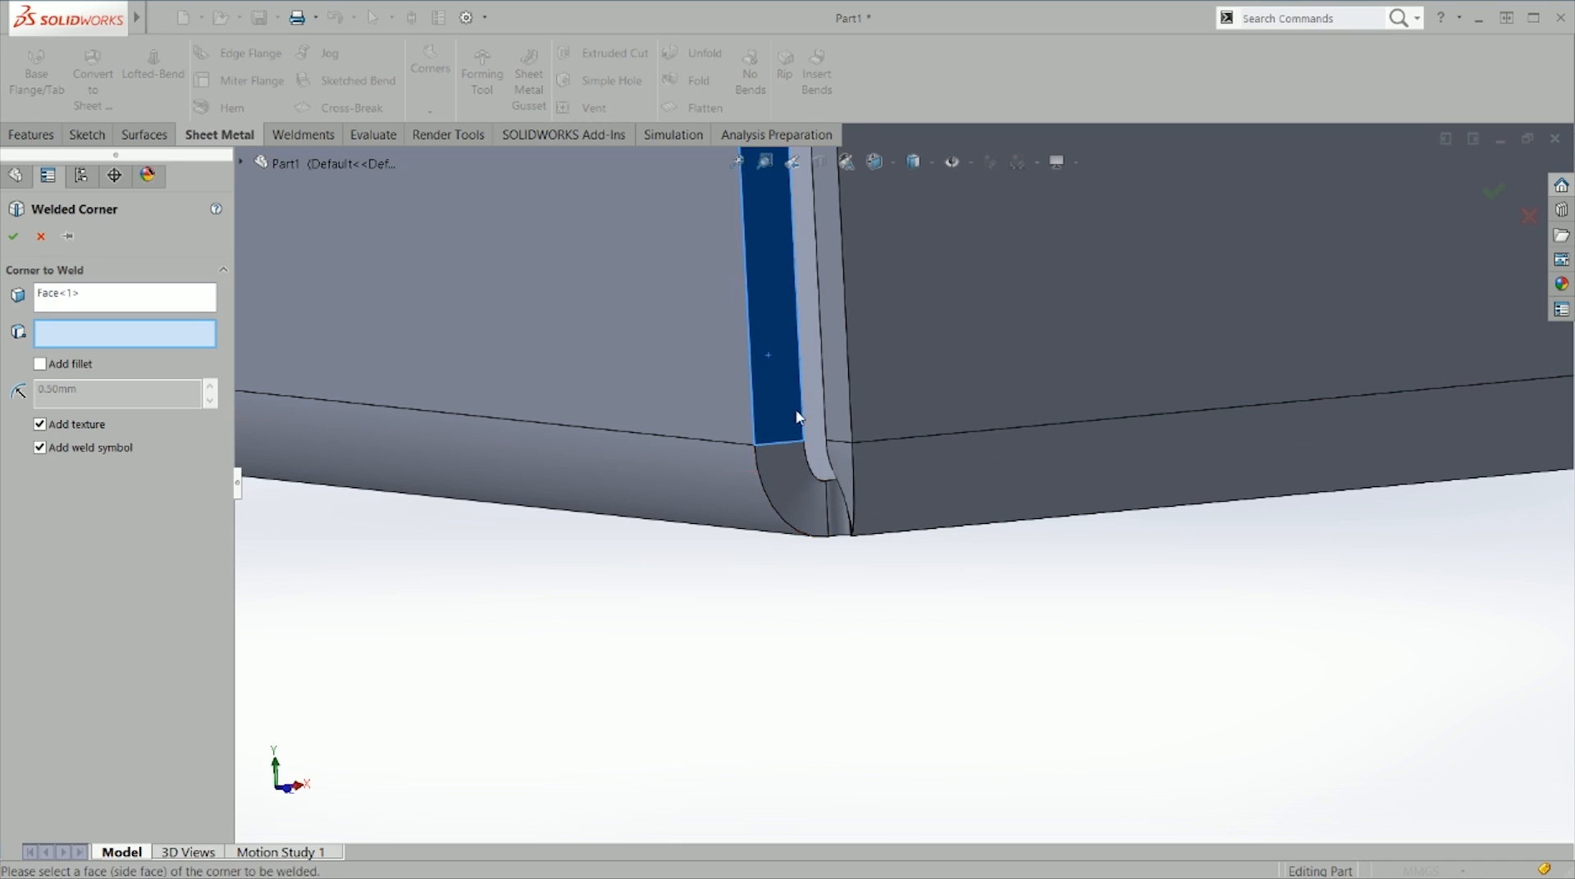
{"action": "scroll", "coordinate": [797, 361], "scroll_direction": "up", "scroll_amount": 9}
{"action": "scroll", "coordinate": [890, 246], "scroll_direction": "down", "scroll_amount": 6}
{"action": "scroll", "coordinate": [888, 373], "scroll_direction": "down", "scroll_amount": 3}
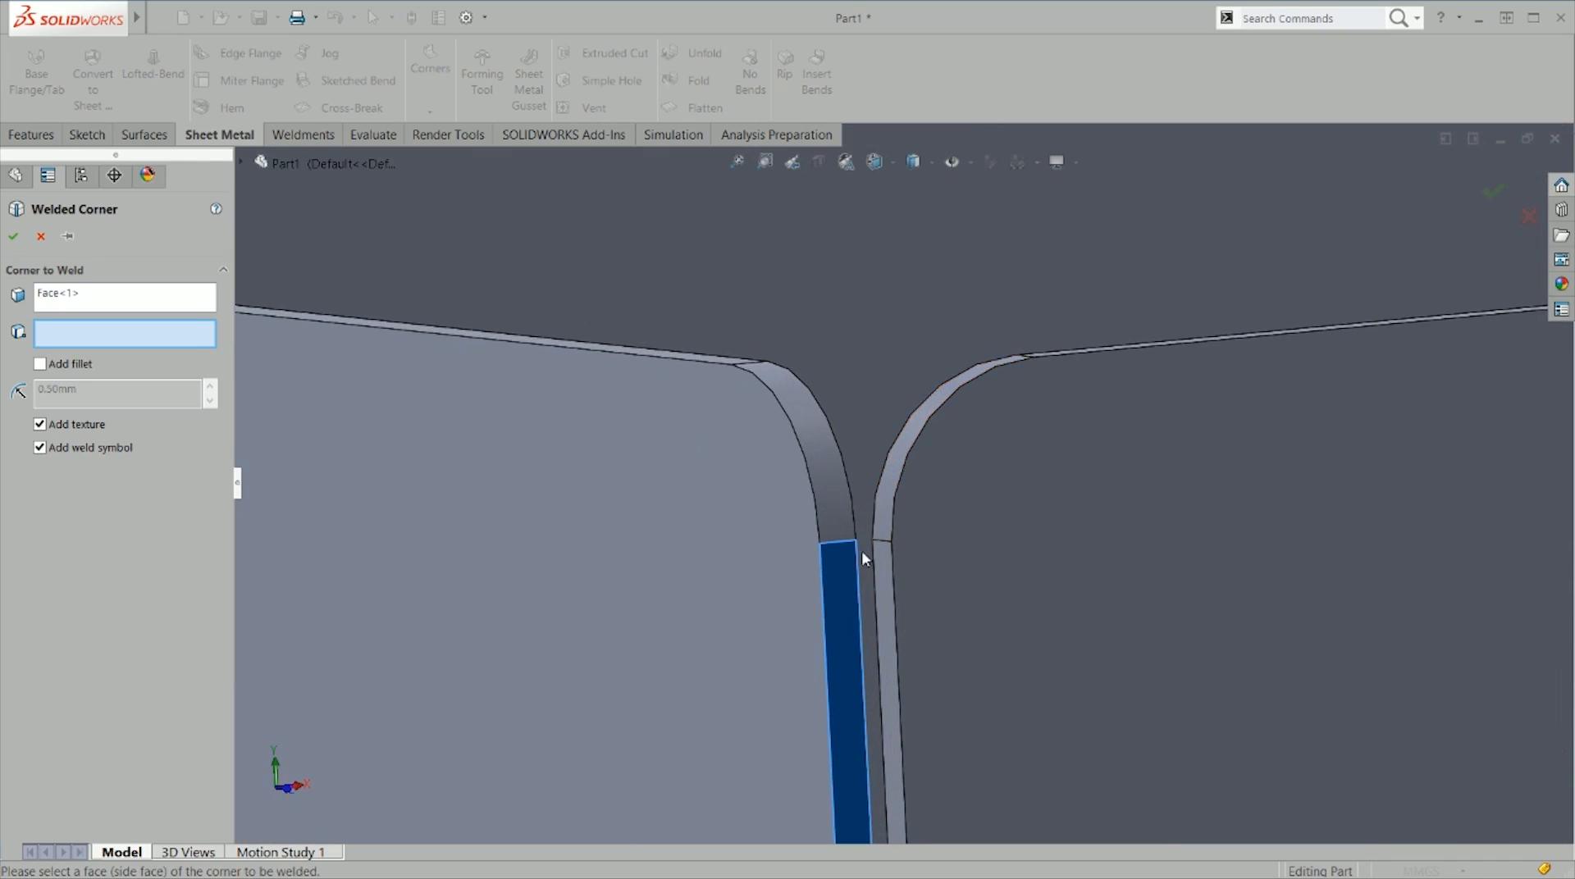
{"action": "left_click", "coordinate": [821, 540]}
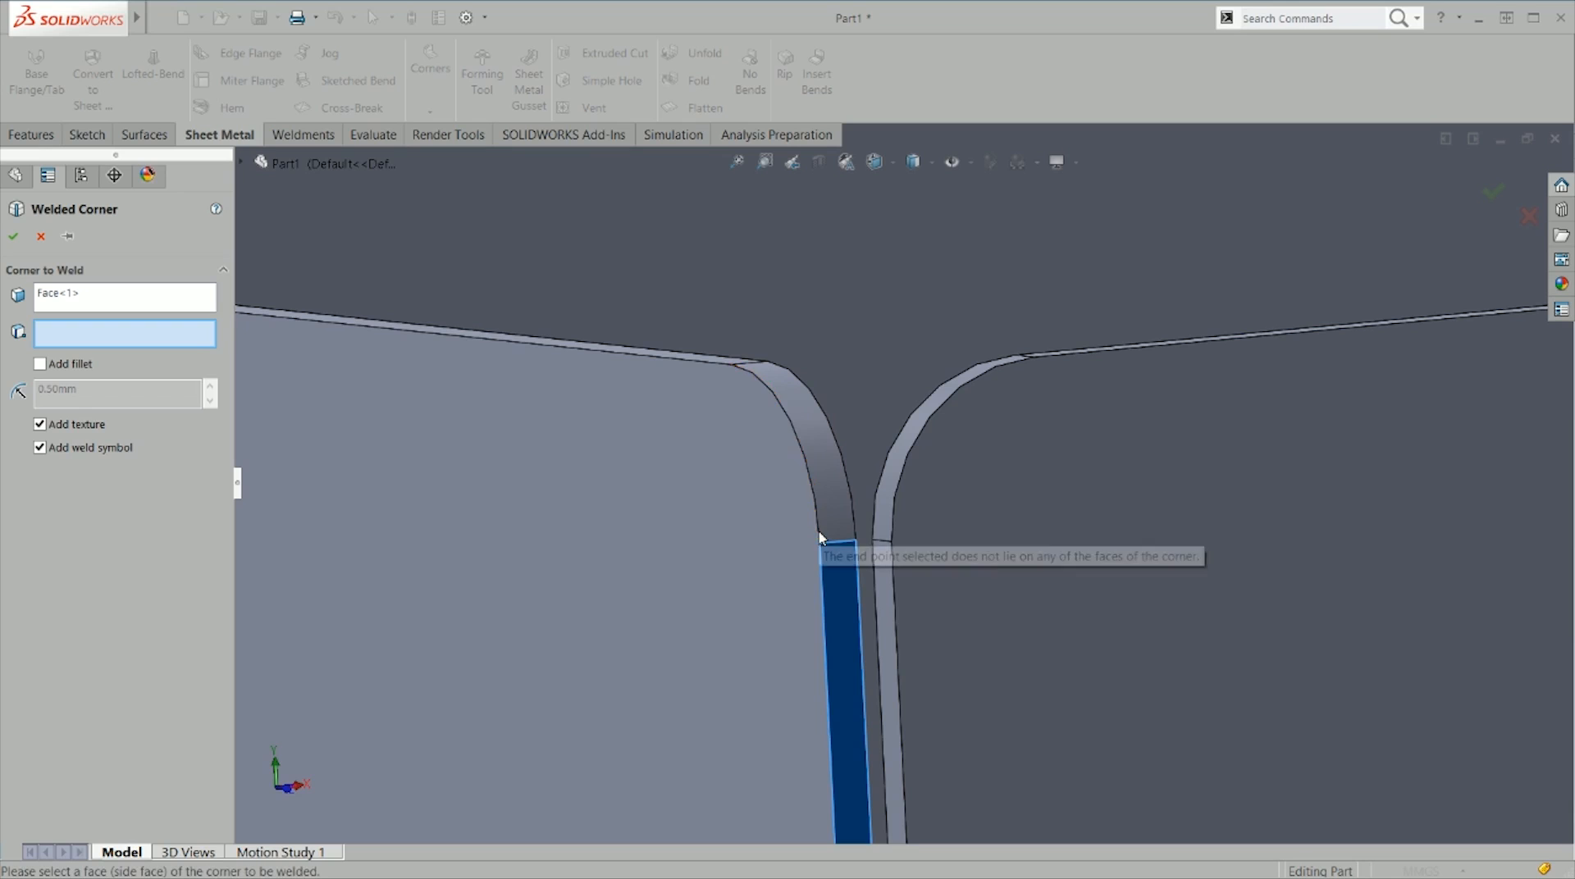
{"action": "key", "text": "Return"}
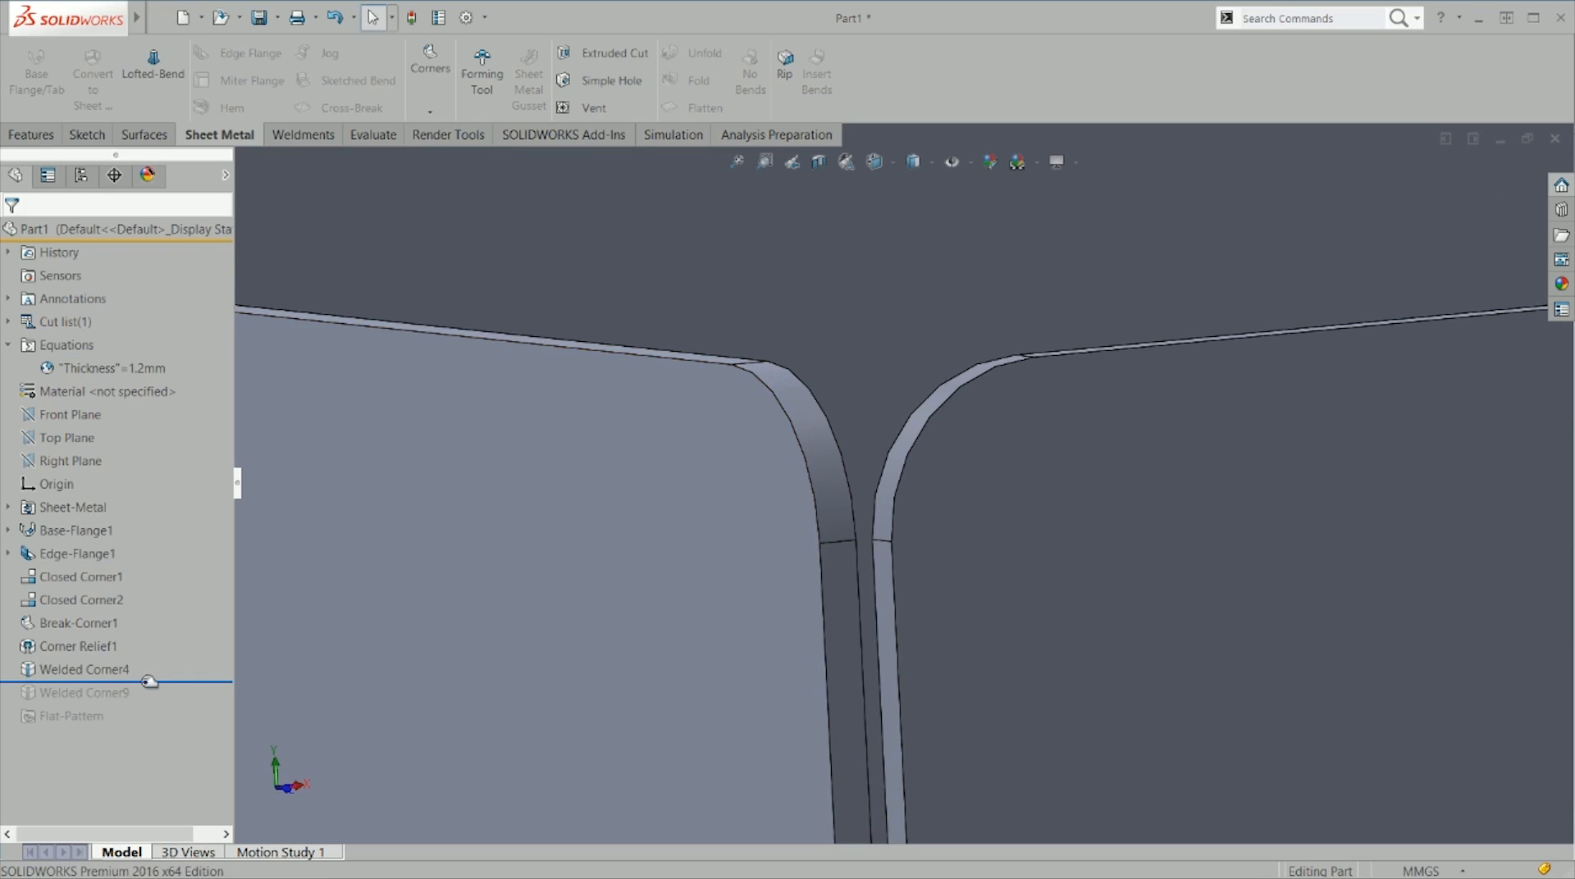
Step: Suppress Corner Relief1, roll the model forward to the end and inspect the weld at the box's upper corner
{"action": "left_click", "coordinate": [112, 652]}
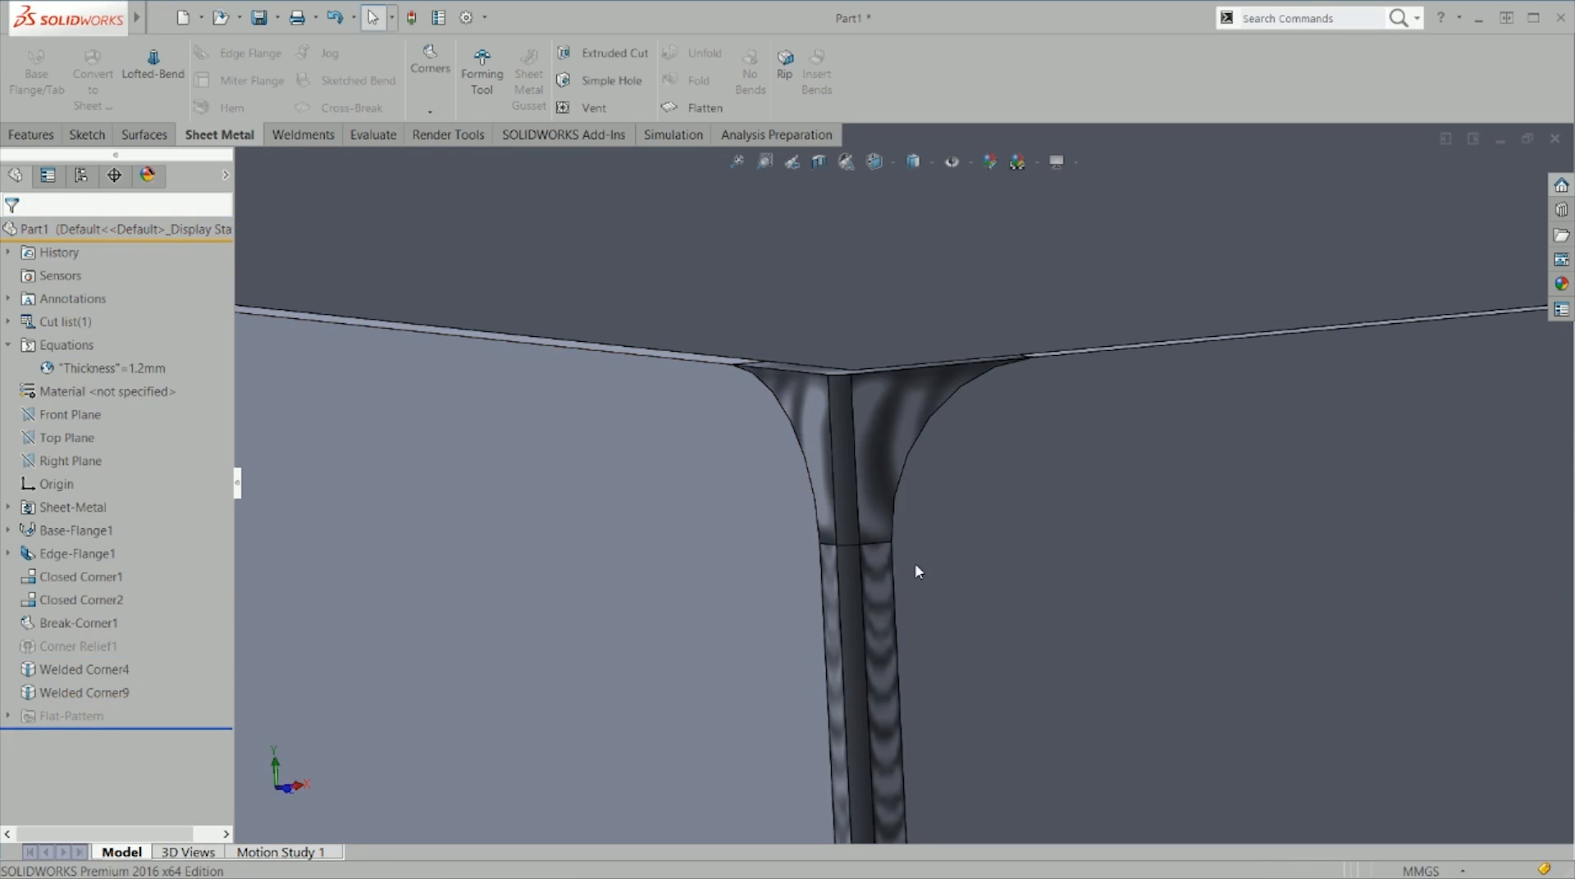
{"action": "scroll", "coordinate": [882, 459], "scroll_direction": "up", "scroll_amount": 5}
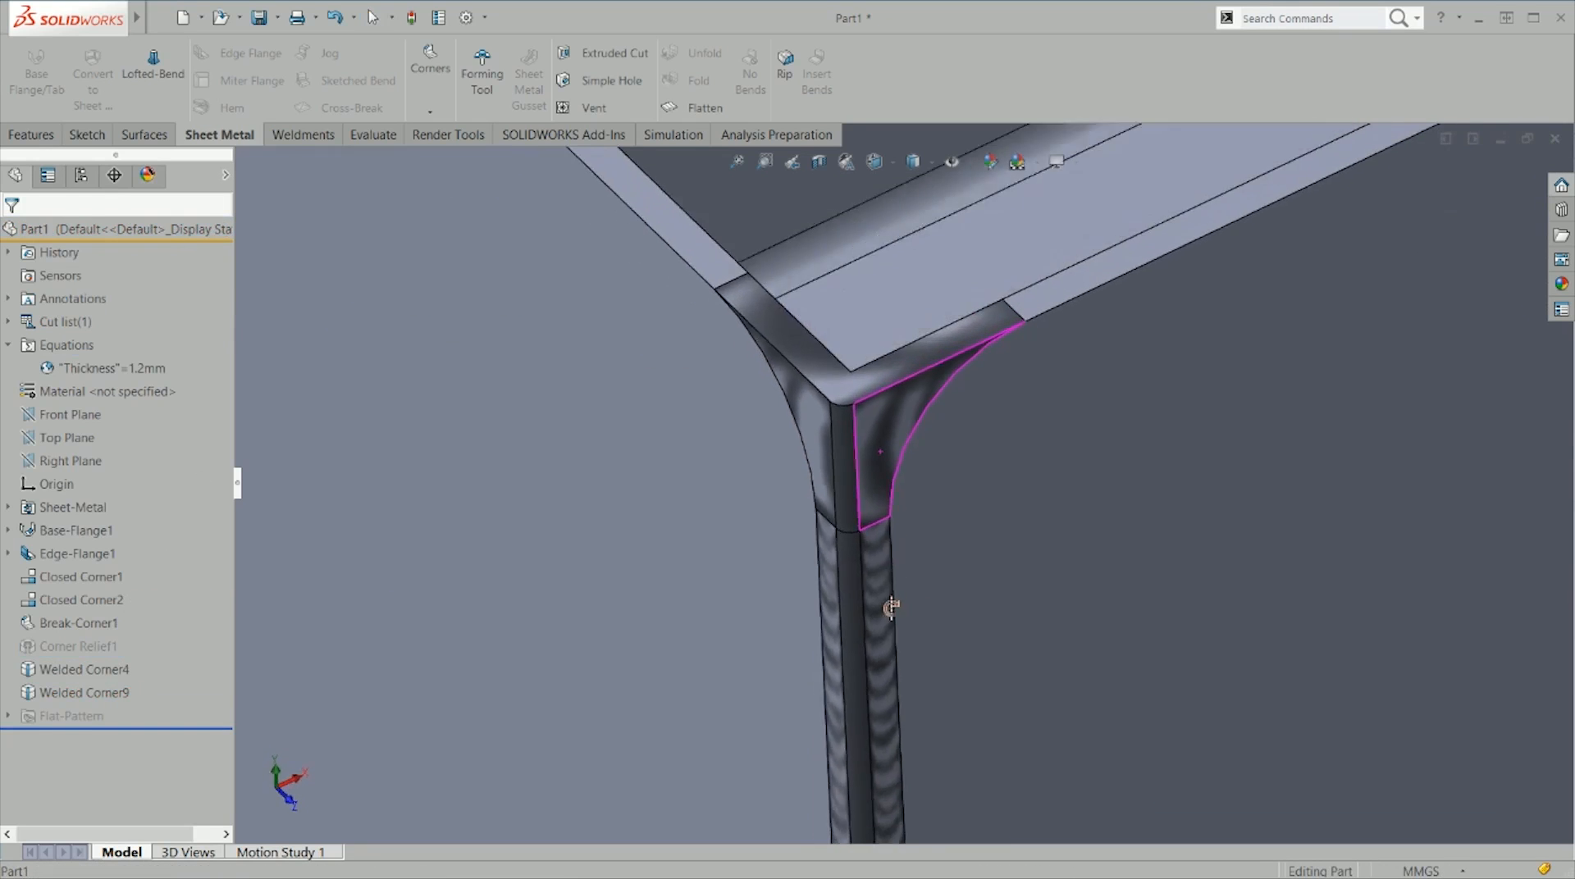
{"action": "scroll", "coordinate": [873, 543], "scroll_direction": "up", "scroll_amount": 4}
{"action": "scroll", "coordinate": [886, 502], "scroll_direction": "down", "scroll_amount": 12}
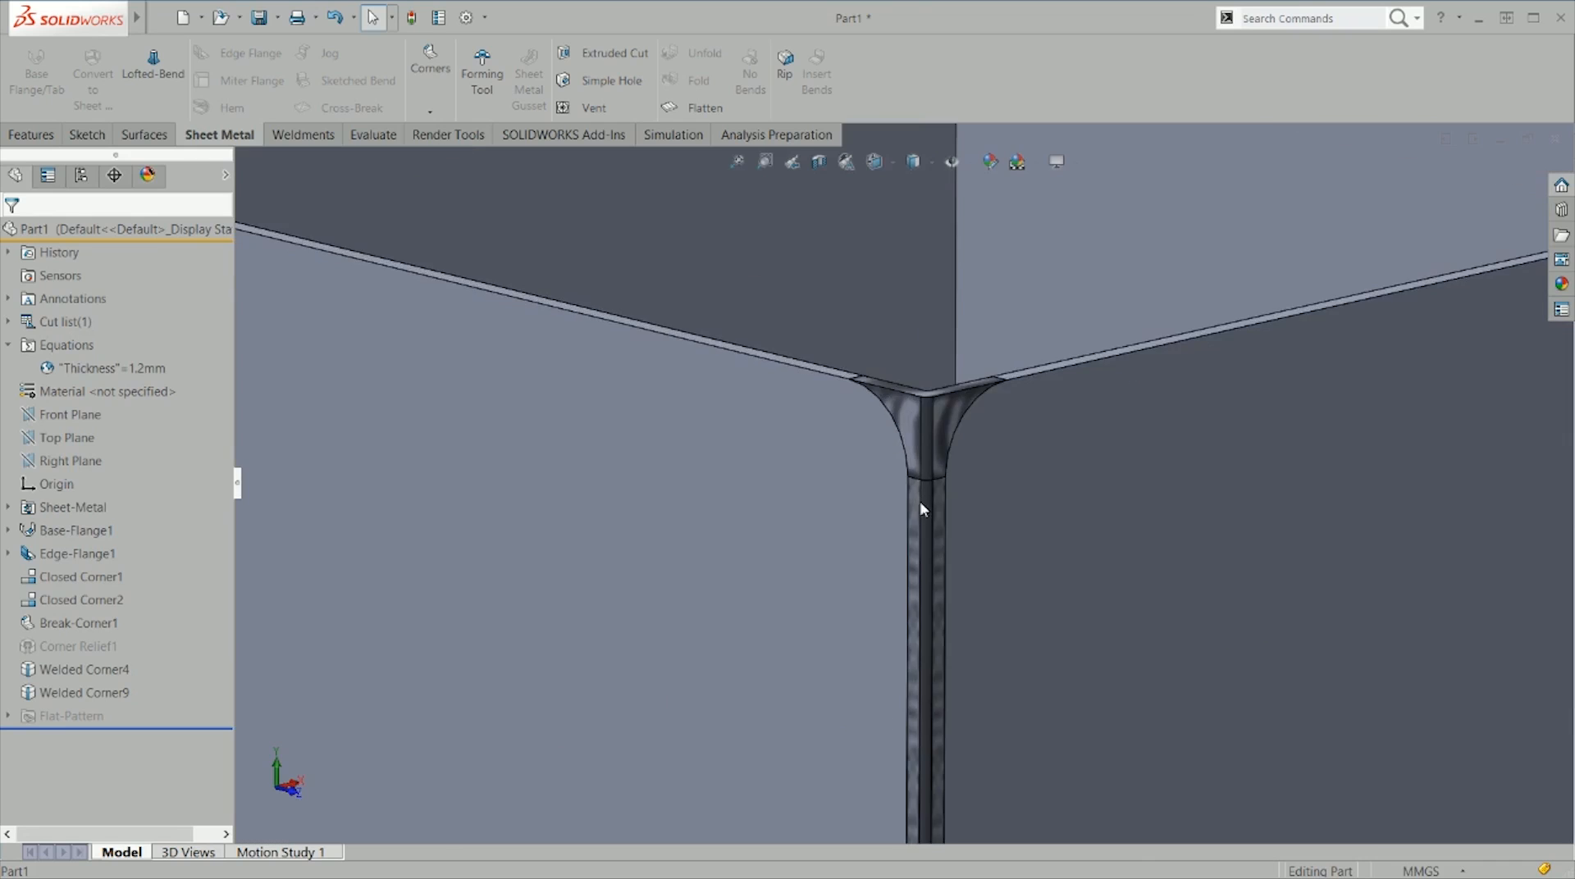
{"action": "middle_click_drag", "start_coordinate": [844, 492], "coordinate": [878, 509]}
{"action": "scroll", "coordinate": [976, 568], "scroll_direction": "up", "scroll_amount": 3}
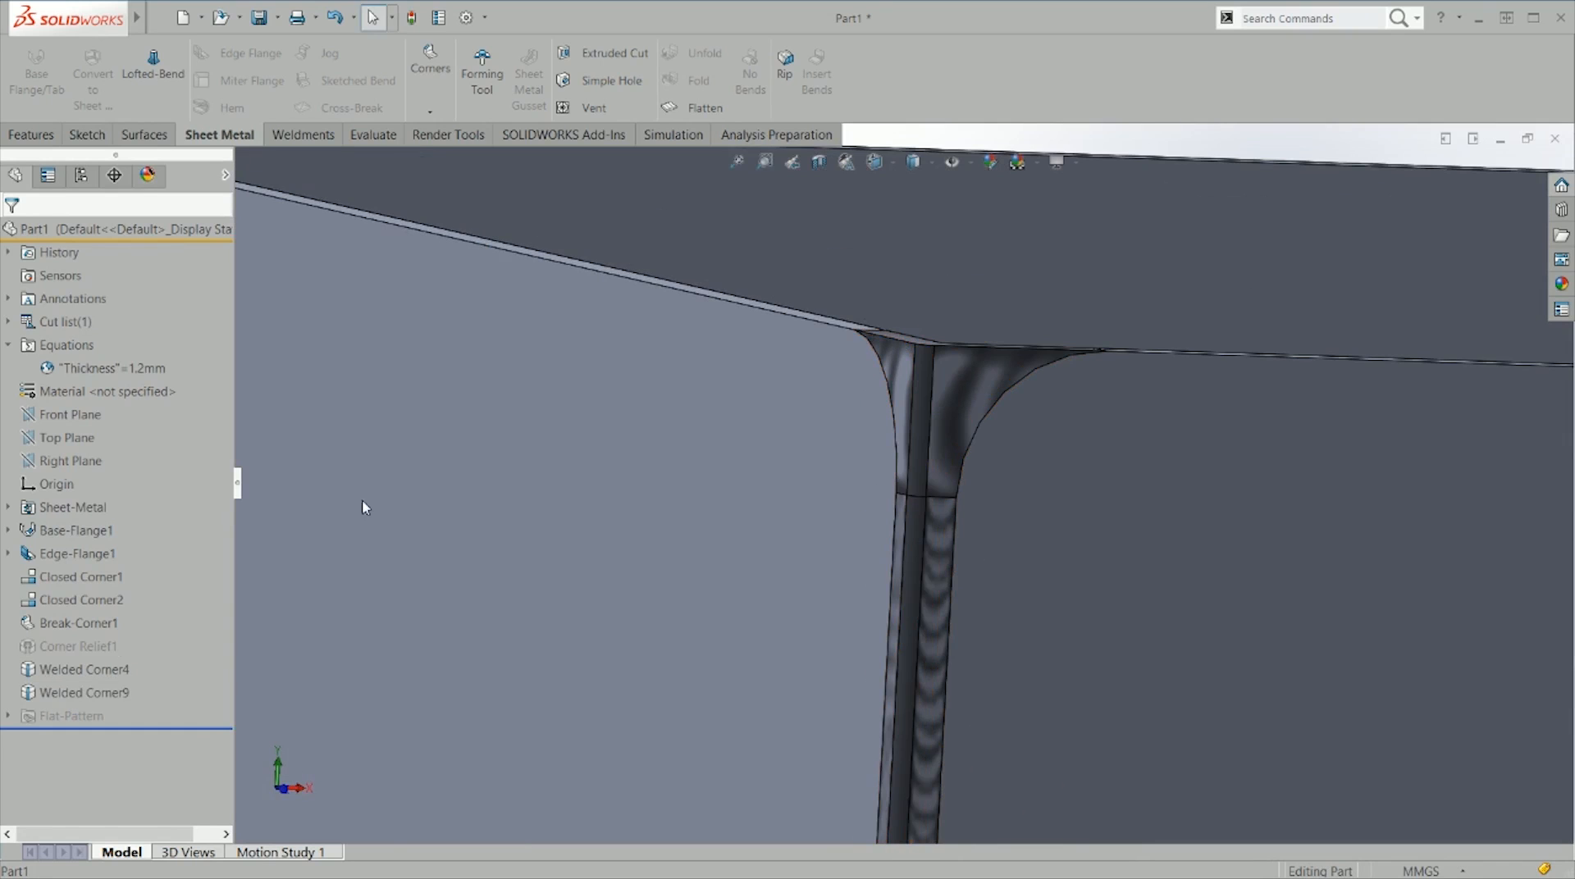
{"action": "scroll", "coordinate": [887, 195], "scroll_direction": "up", "scroll_amount": 3}
{"action": "left_click", "coordinate": [953, 162]}
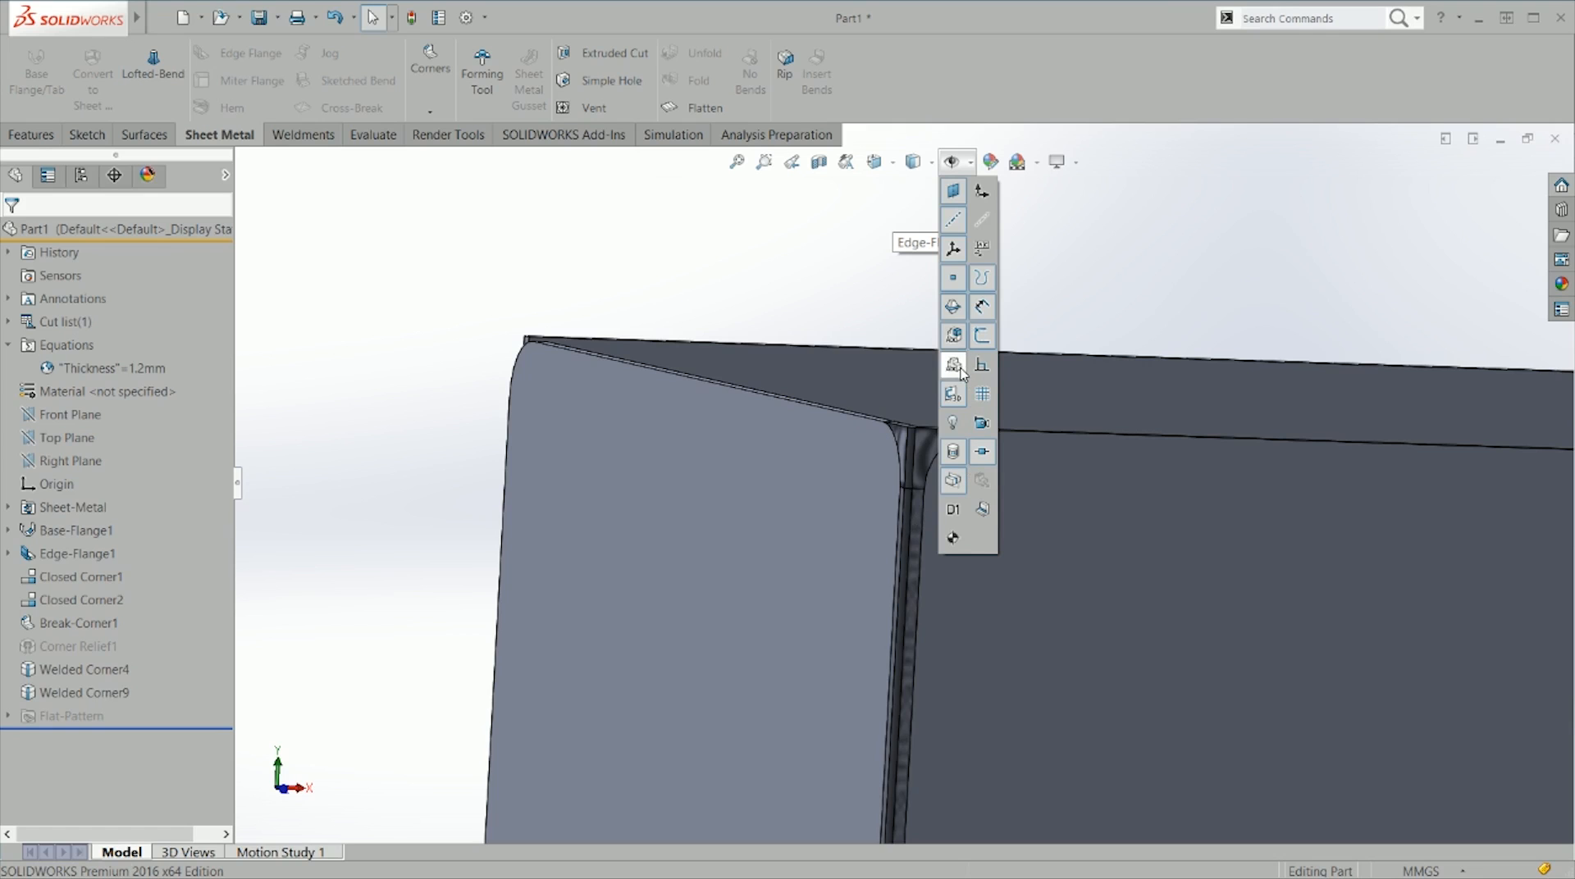
{"action": "scroll", "coordinate": [932, 612], "scroll_direction": "up", "scroll_amount": 5}
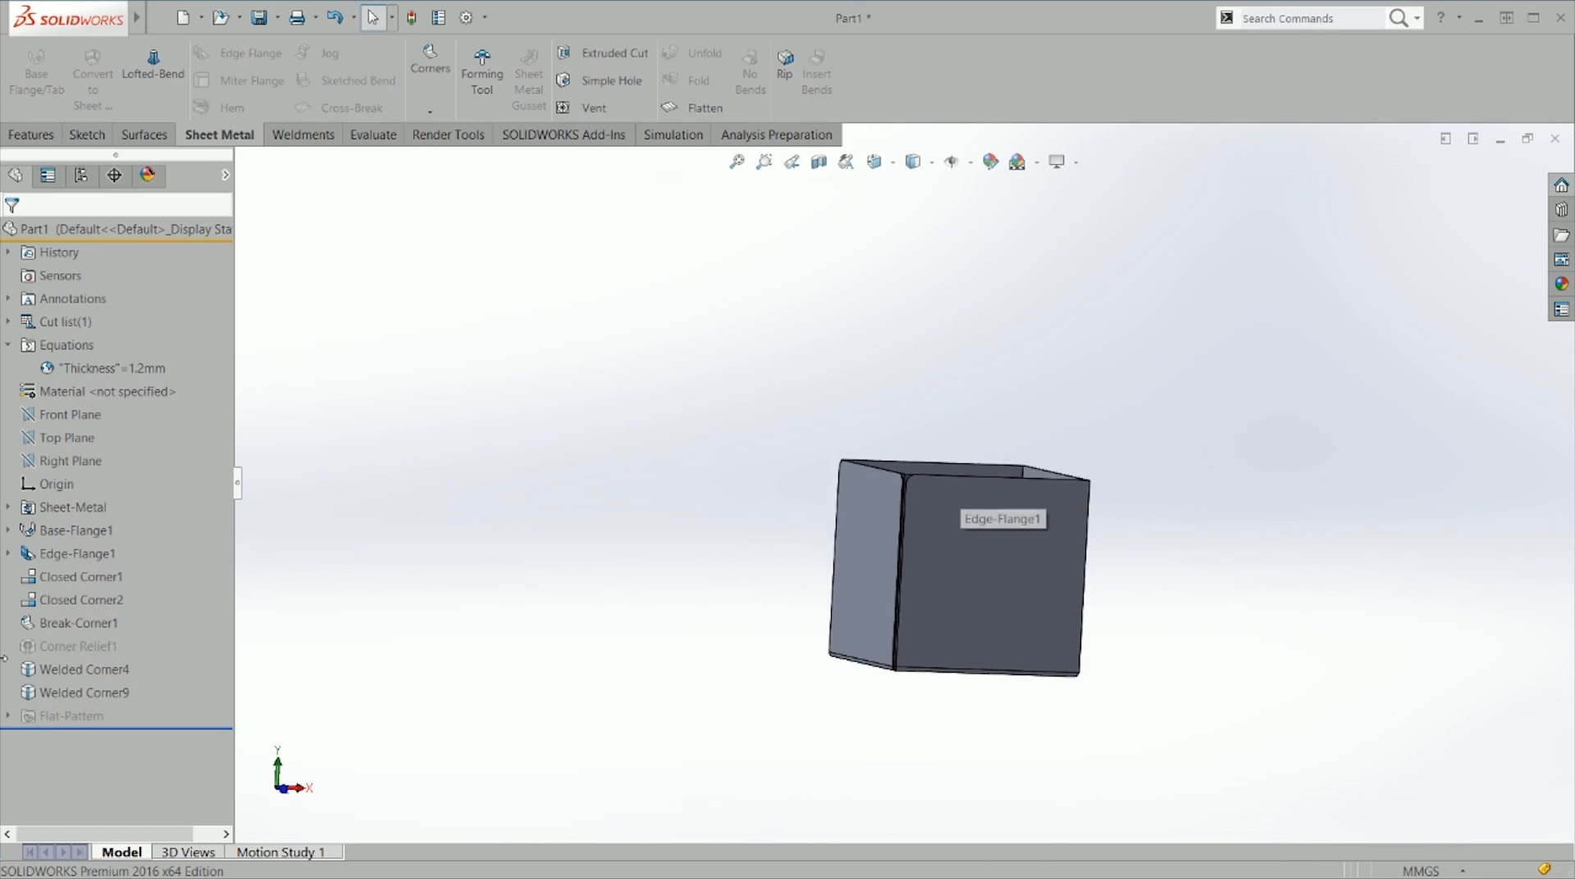
Step: Reopen Welded Corner9, inspect its preview around the upper corner and accept the existing settings
{"action": "right_click", "coordinate": [78, 693]}
{"action": "left_click", "coordinate": [94, 461]}
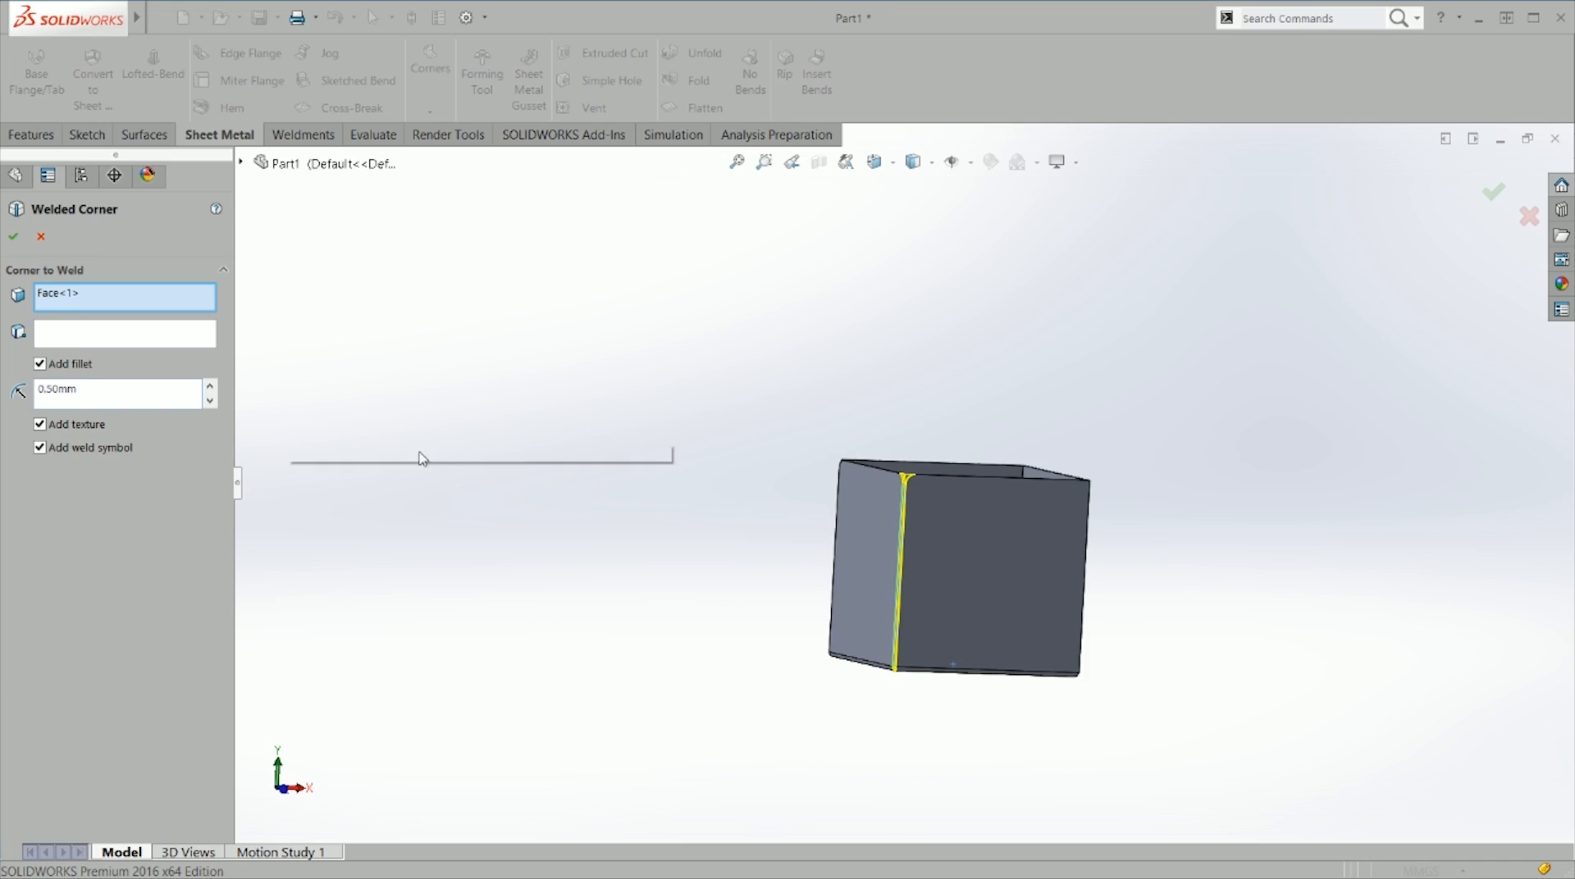
{"action": "scroll", "coordinate": [911, 496], "scroll_direction": "down", "scroll_amount": 5}
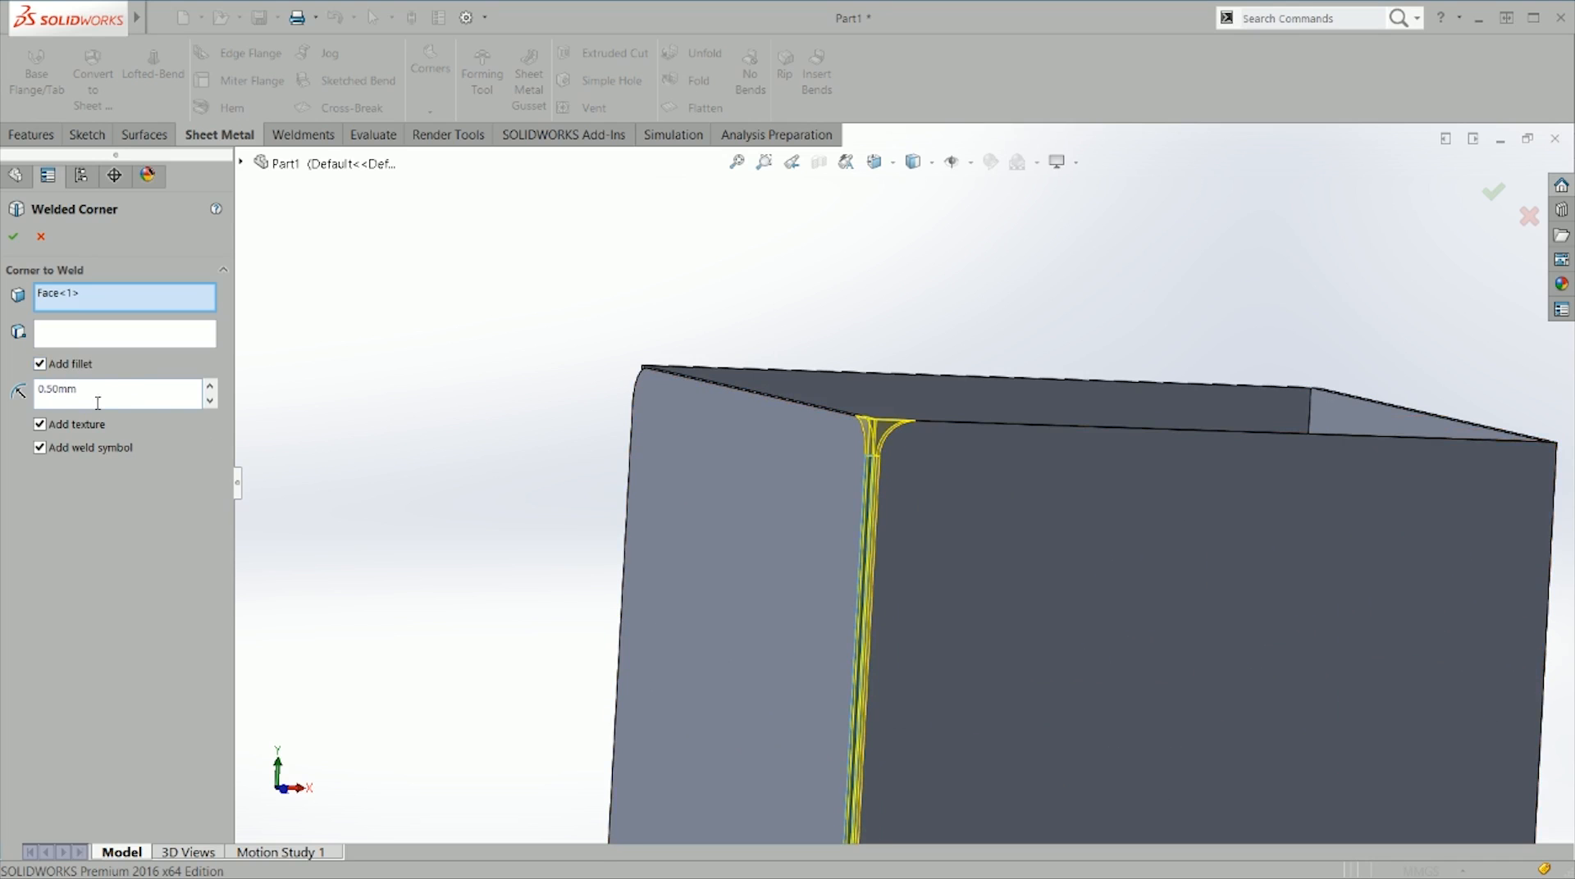
{"action": "scroll", "coordinate": [894, 455], "scroll_direction": "down", "scroll_amount": 6}
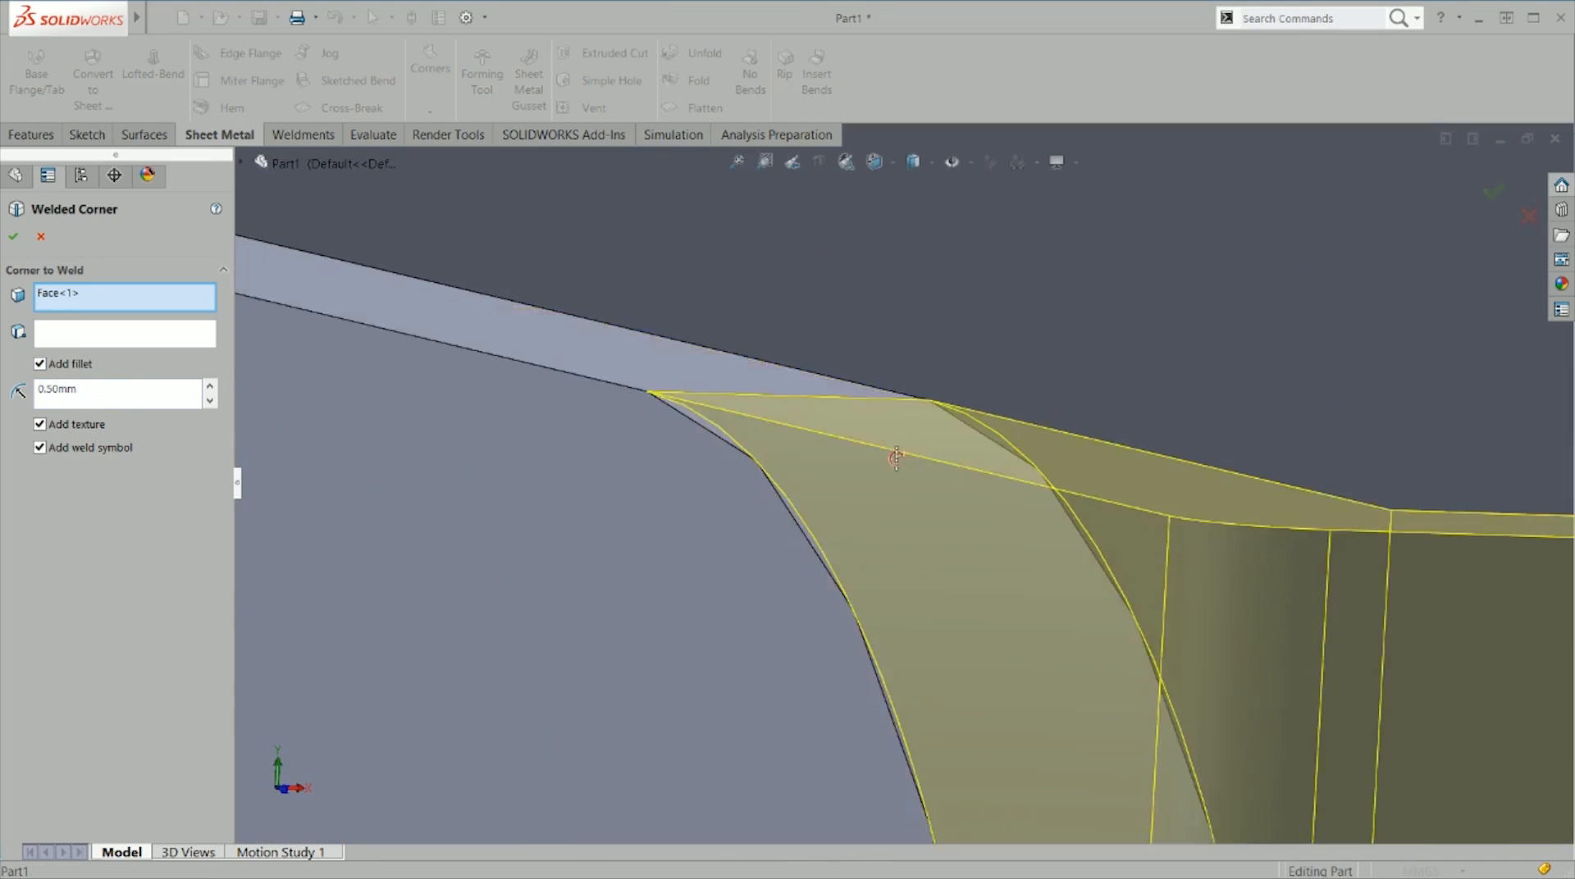
{"action": "middle_click_drag", "start_coordinate": [895, 458], "coordinate": [900, 502]}
{"action": "scroll", "coordinate": [893, 502], "scroll_direction": "up", "scroll_amount": 8}
{"action": "scroll", "coordinate": [901, 538], "scroll_direction": "down", "scroll_amount": 6}
{"action": "middle_click_drag", "start_coordinate": [981, 545], "coordinate": [970, 703]}
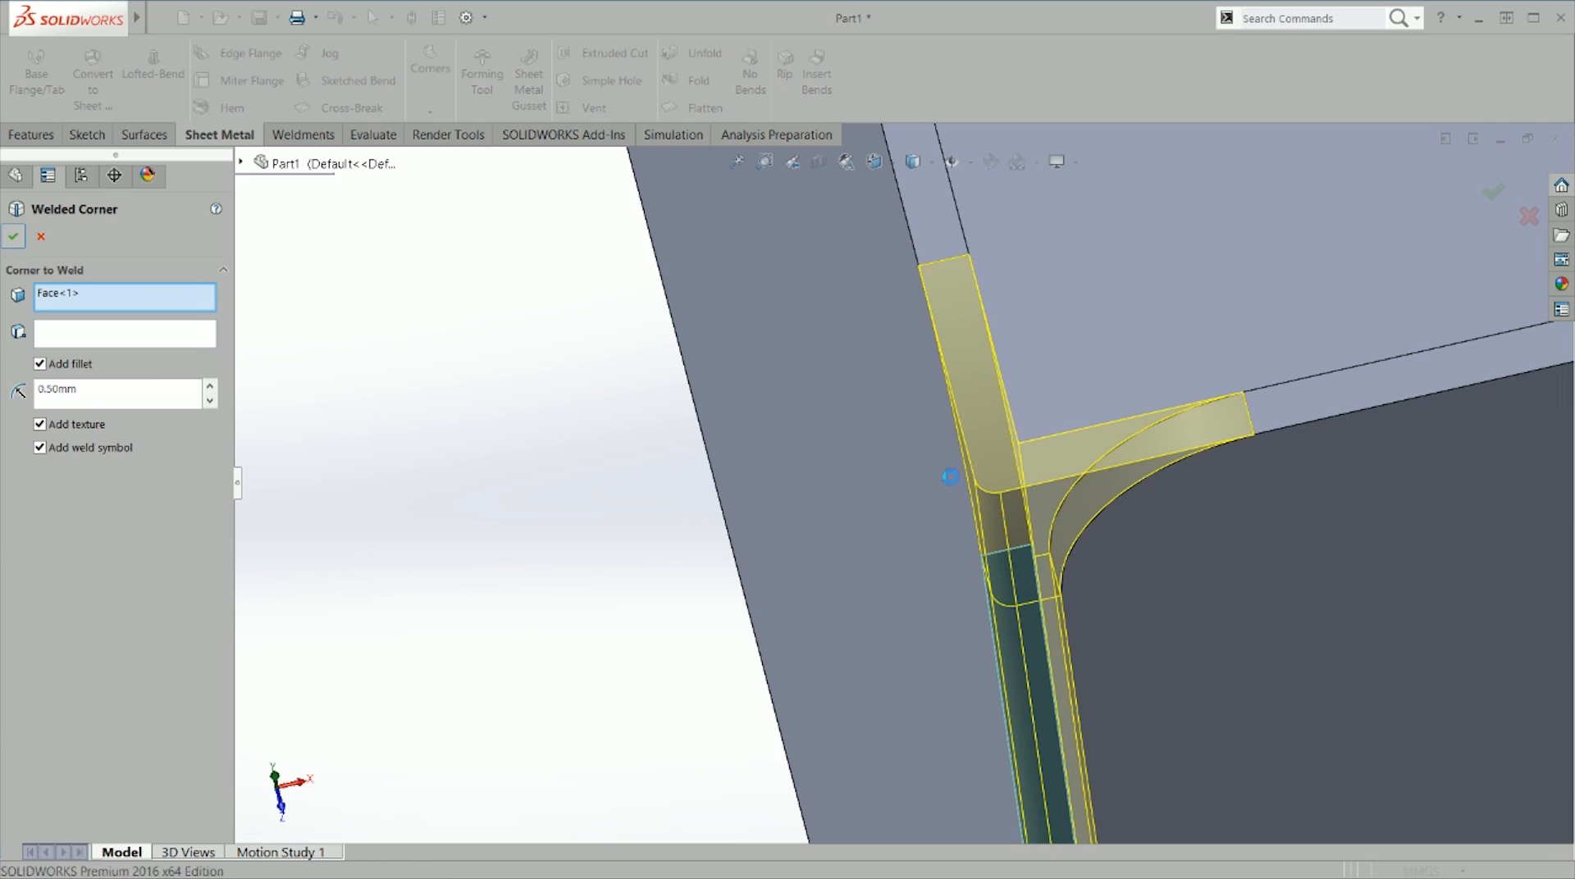
{"action": "key", "text": "Return"}
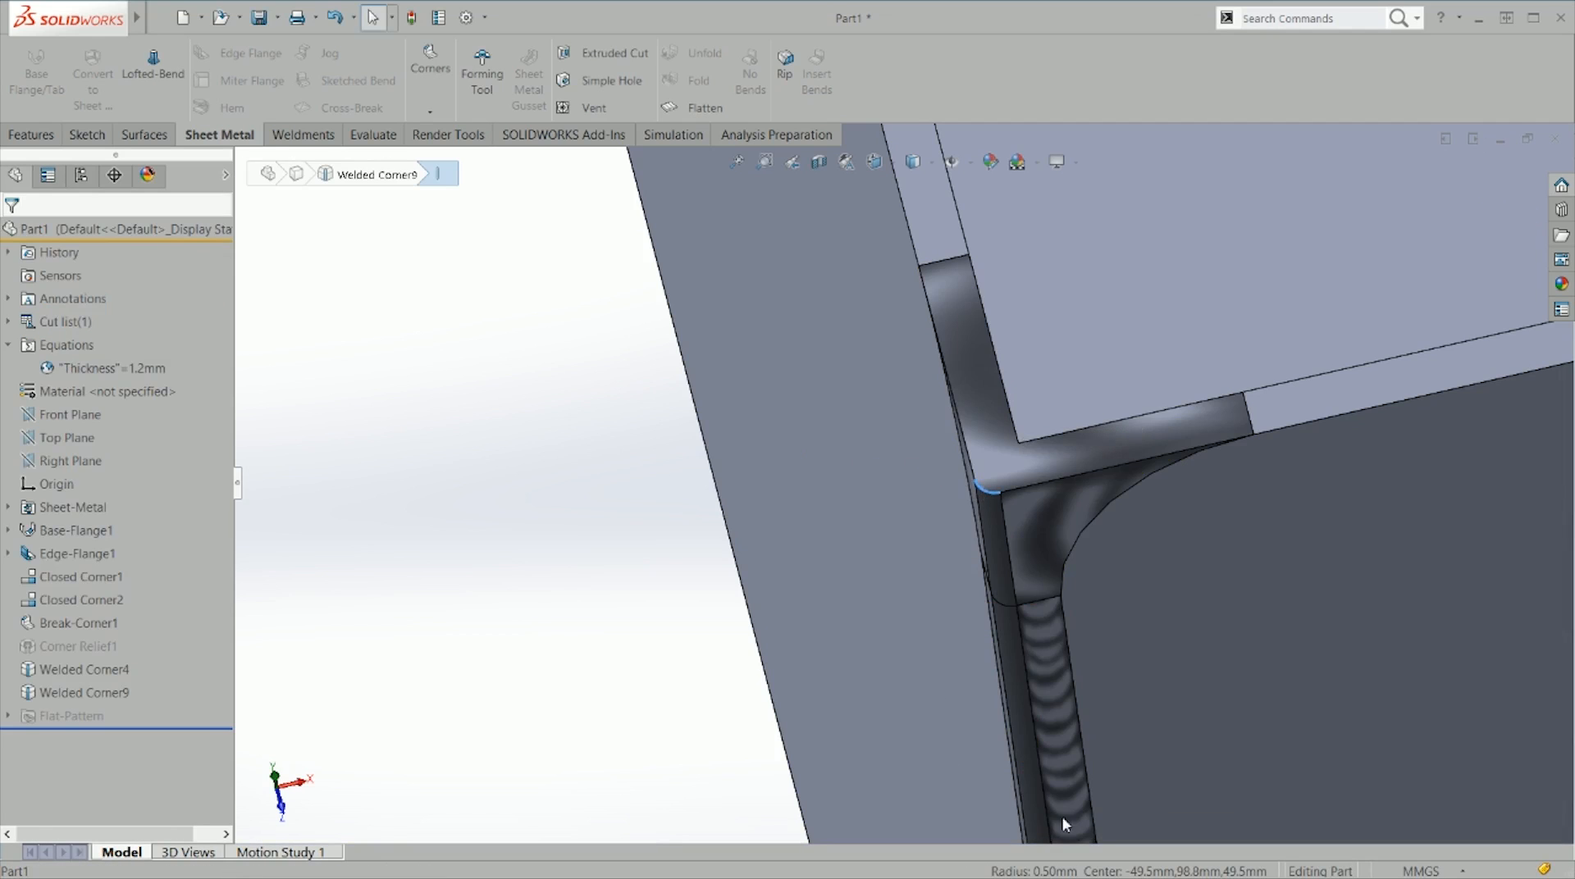
Step: Turn off the texture of Welded Corner9 and inspect the plain weld at the upper corner
{"action": "right_click", "coordinate": [75, 692]}
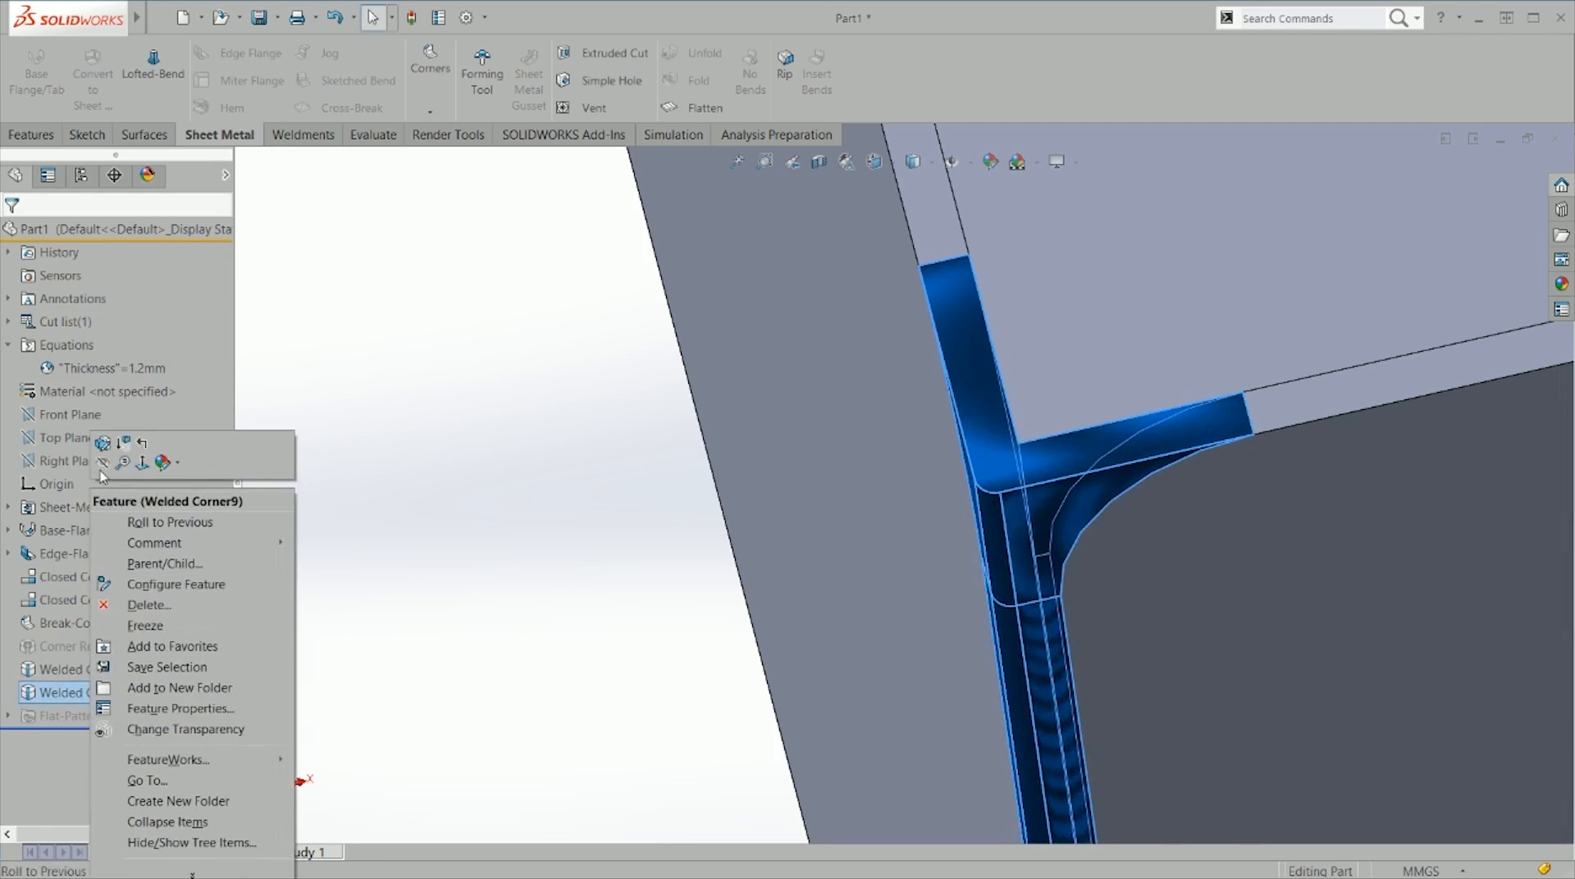
{"action": "left_click", "coordinate": [103, 444]}
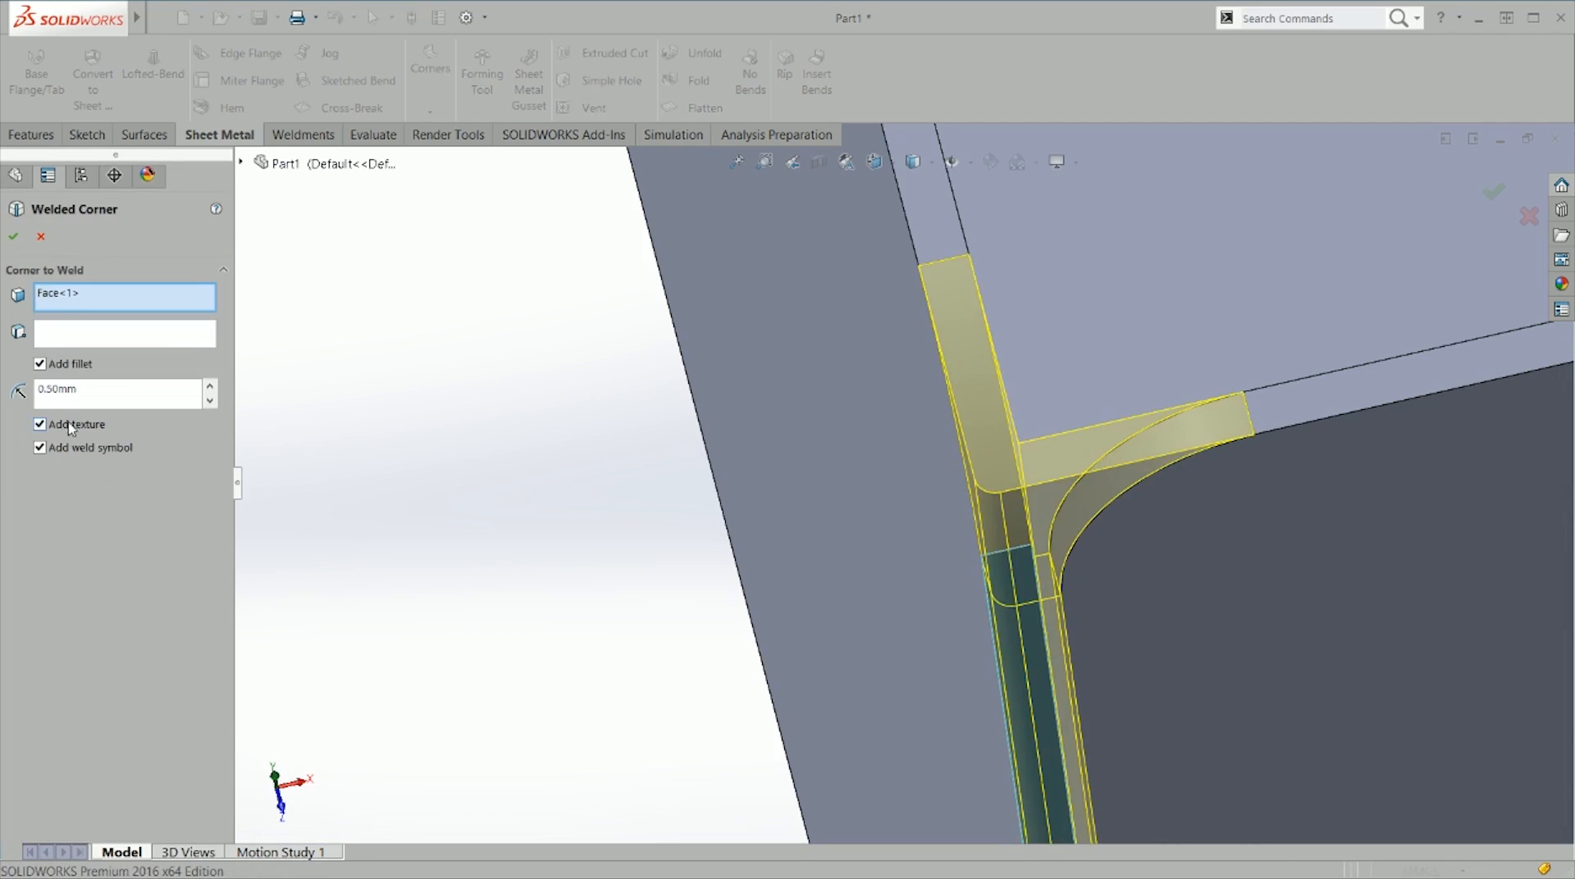
{"action": "left_click", "coordinate": [14, 237]}
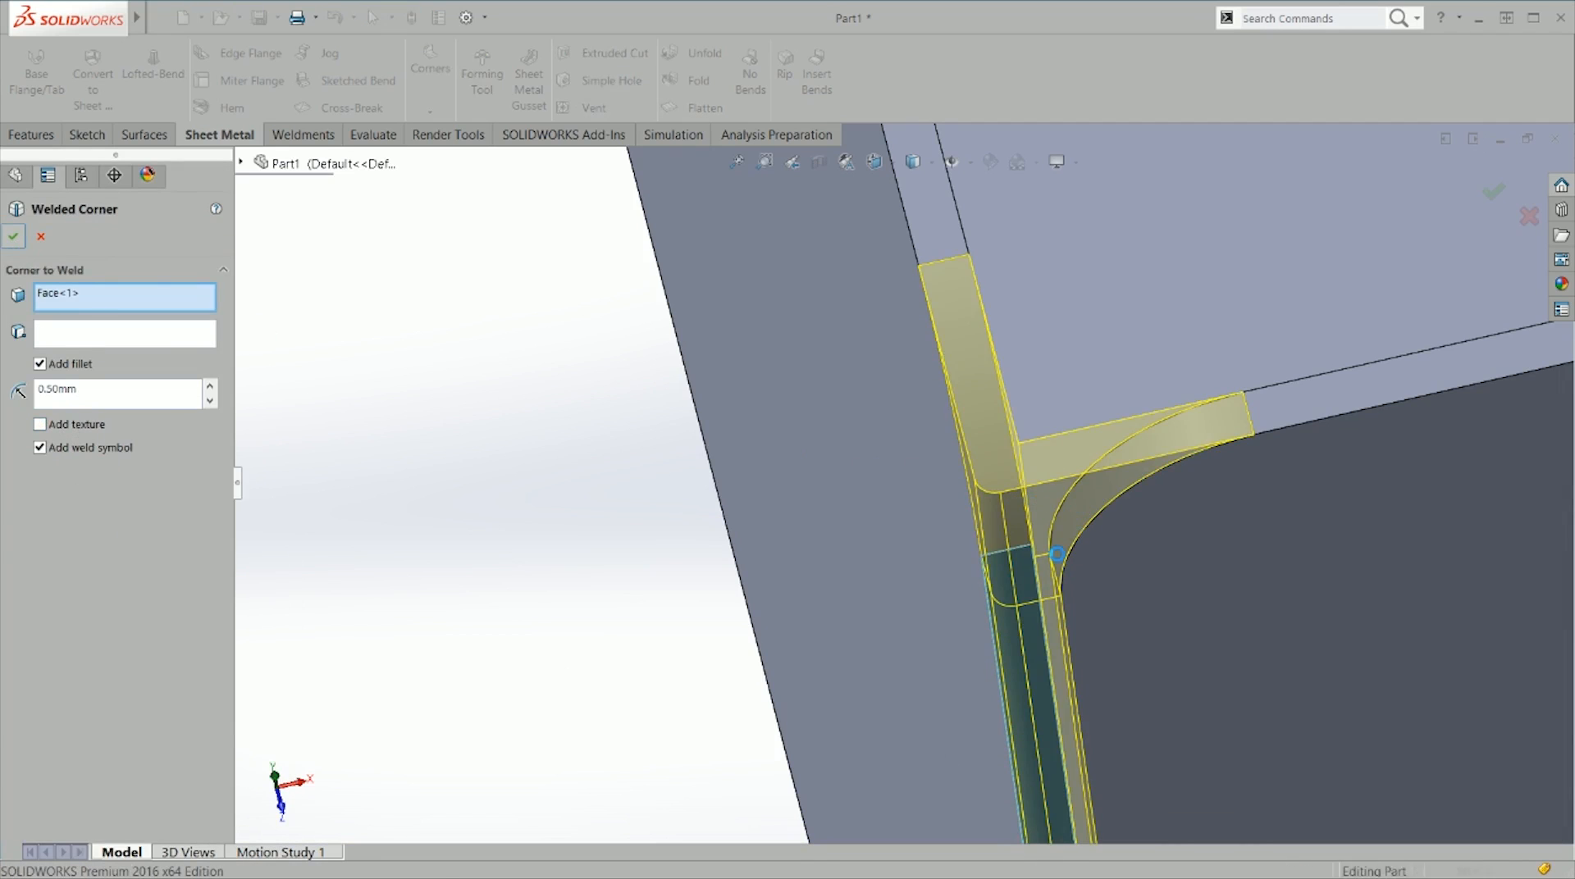
{"action": "middle_click_drag", "start_coordinate": [1086, 523], "coordinate": [1106, 568]}
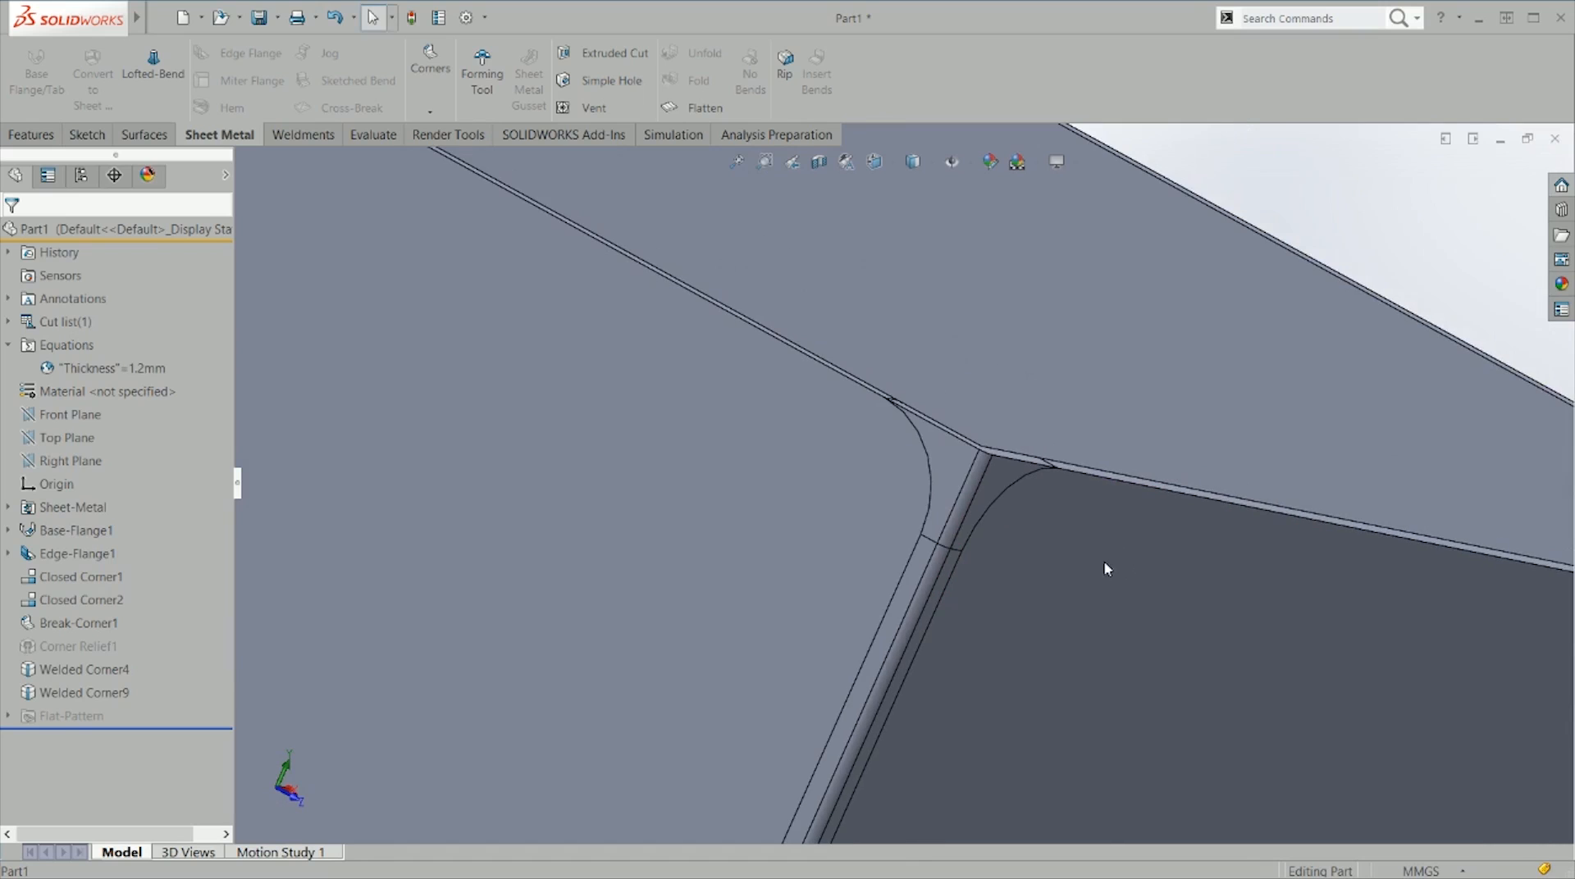
{"action": "middle_click_drag", "start_coordinate": [965, 477], "coordinate": [795, 527]}
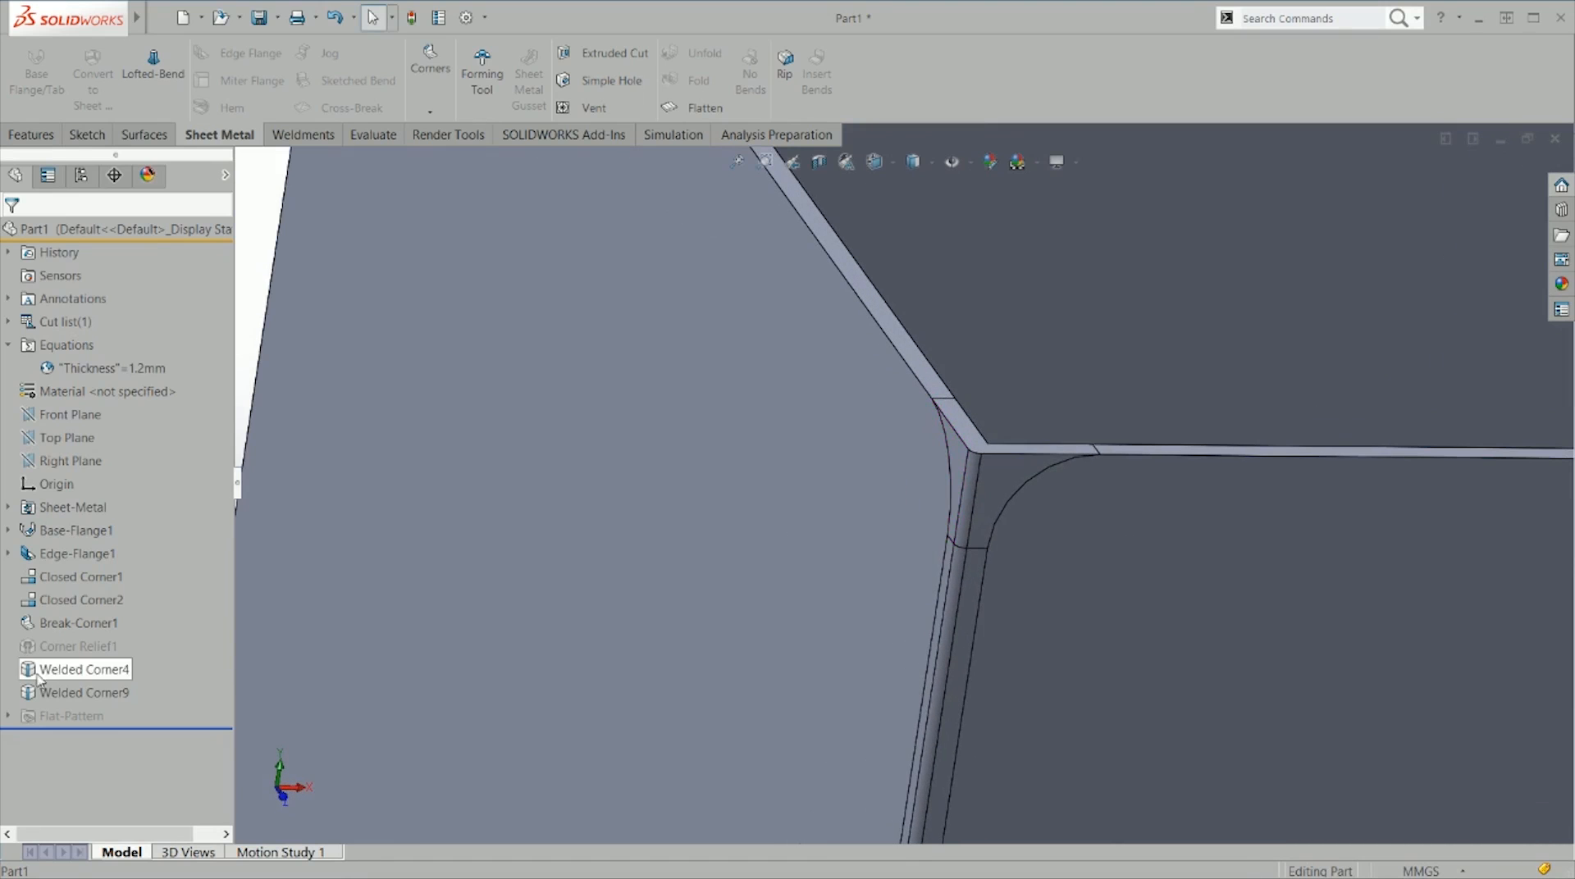
Step: Inspect the weld inside the box and turn the texture of Welded Corner9 back on
{"action": "right_click", "coordinate": [63, 695]}
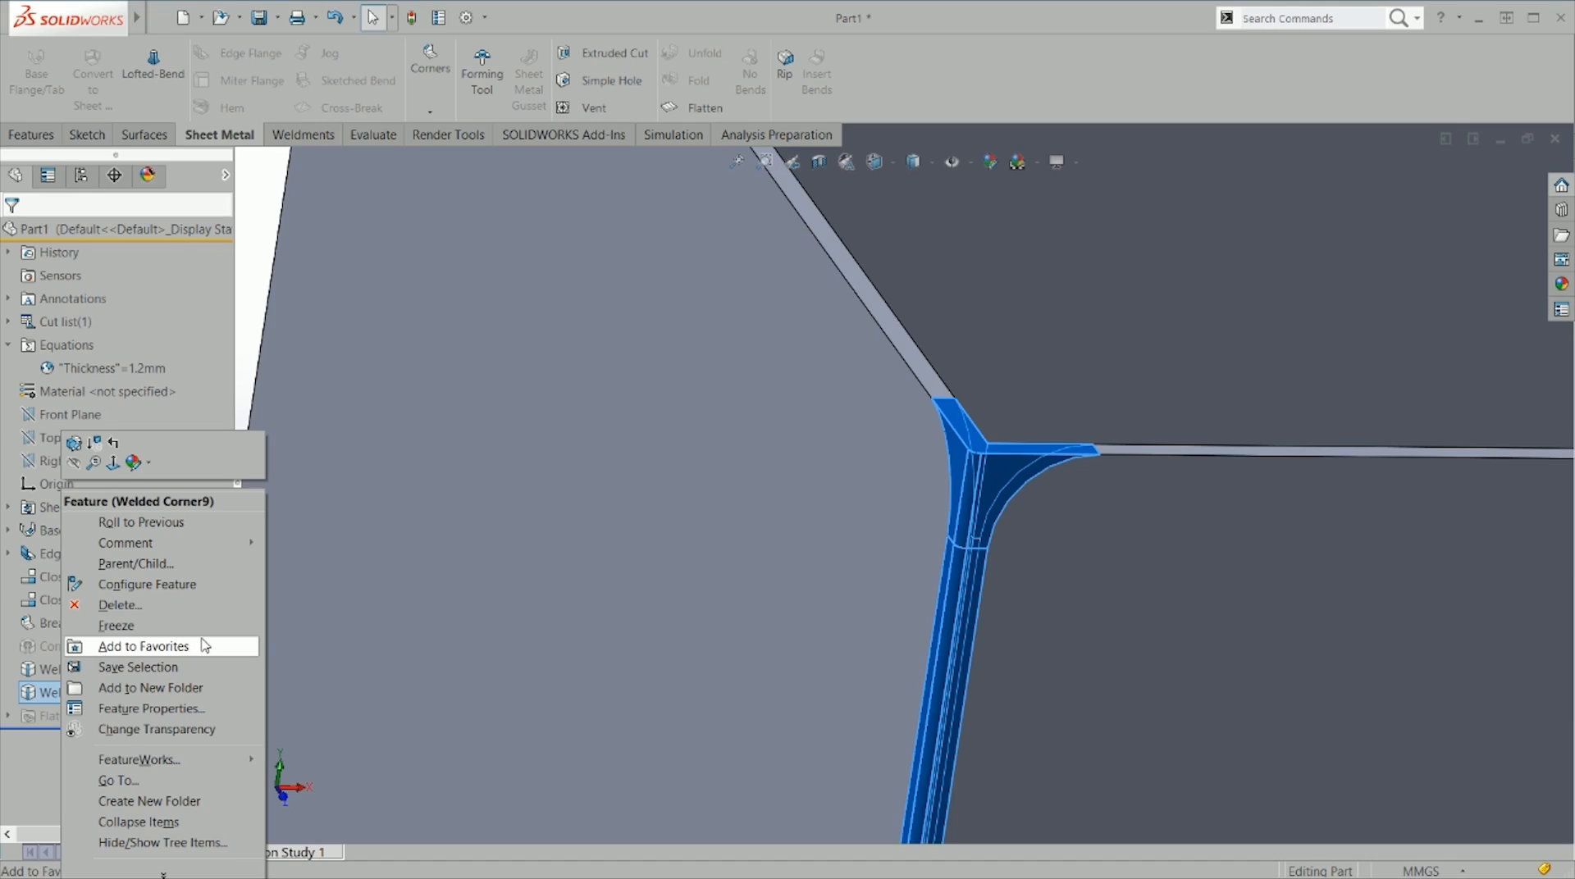
{"action": "scroll", "coordinate": [978, 461], "scroll_direction": "down", "scroll_amount": 4}
{"action": "middle_click_drag", "start_coordinate": [978, 462], "coordinate": [946, 735]}
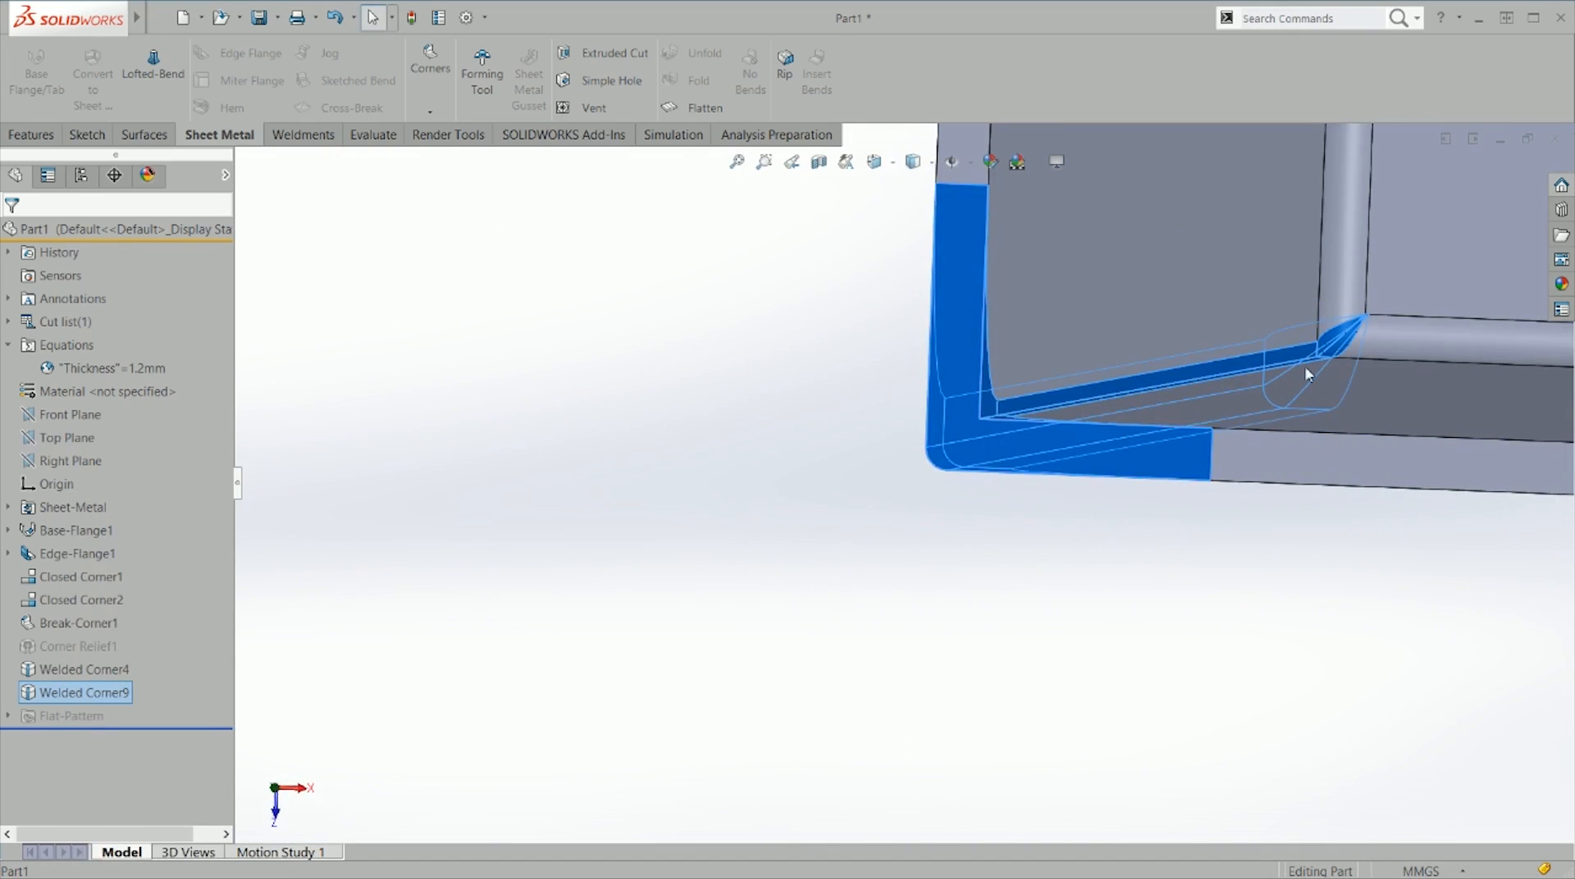
{"action": "scroll", "coordinate": [643, 587], "scroll_direction": "up", "scroll_amount": 1}
{"action": "right_click", "coordinate": [117, 694]}
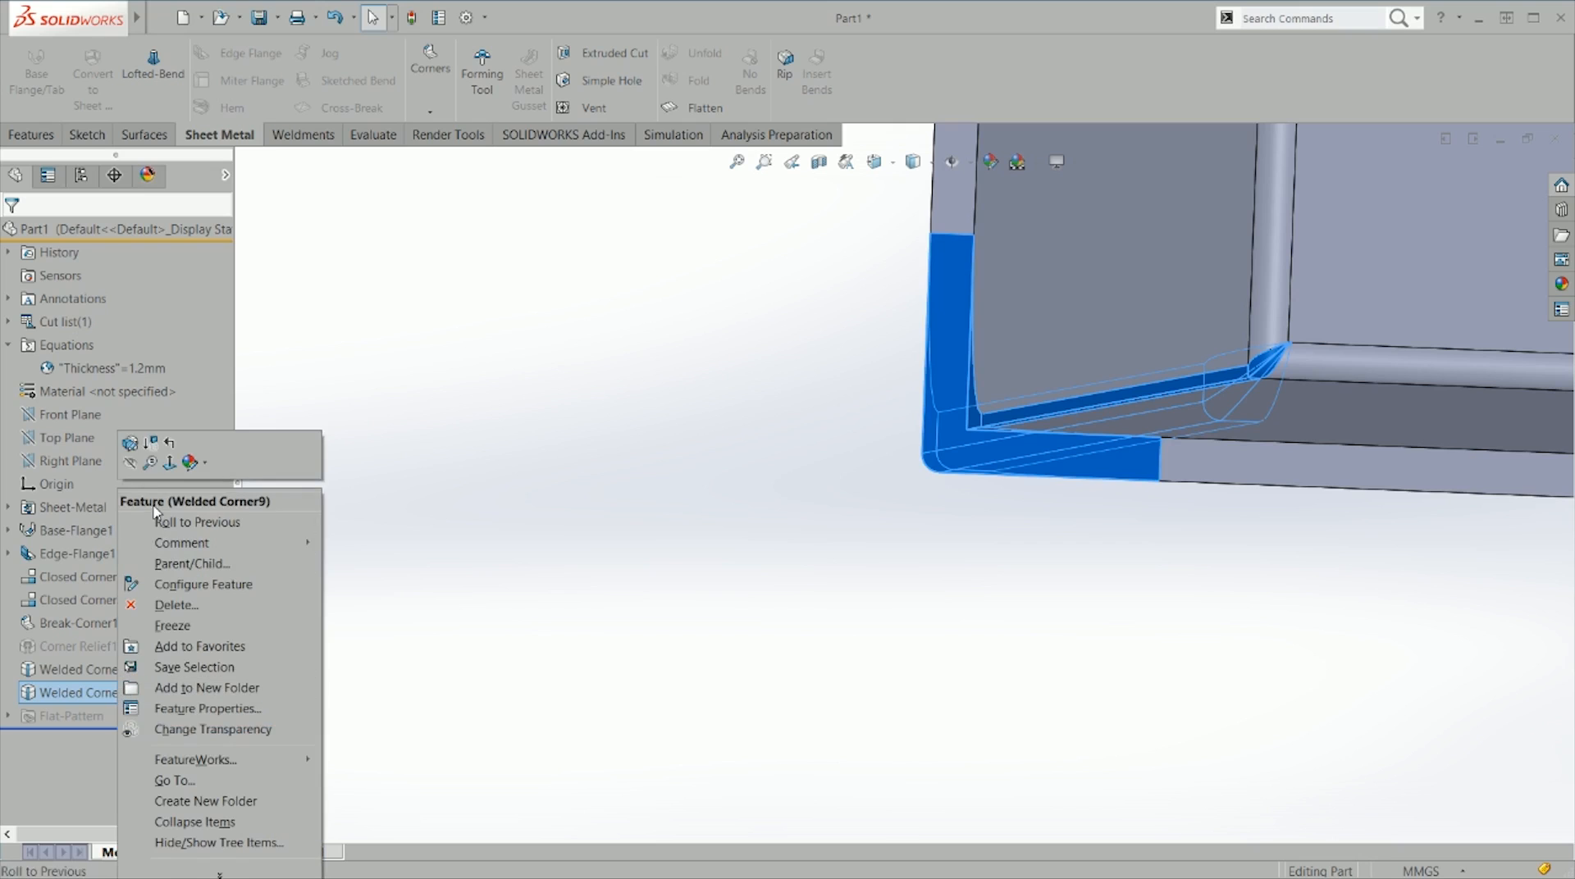
{"action": "left_click", "coordinate": [124, 447]}
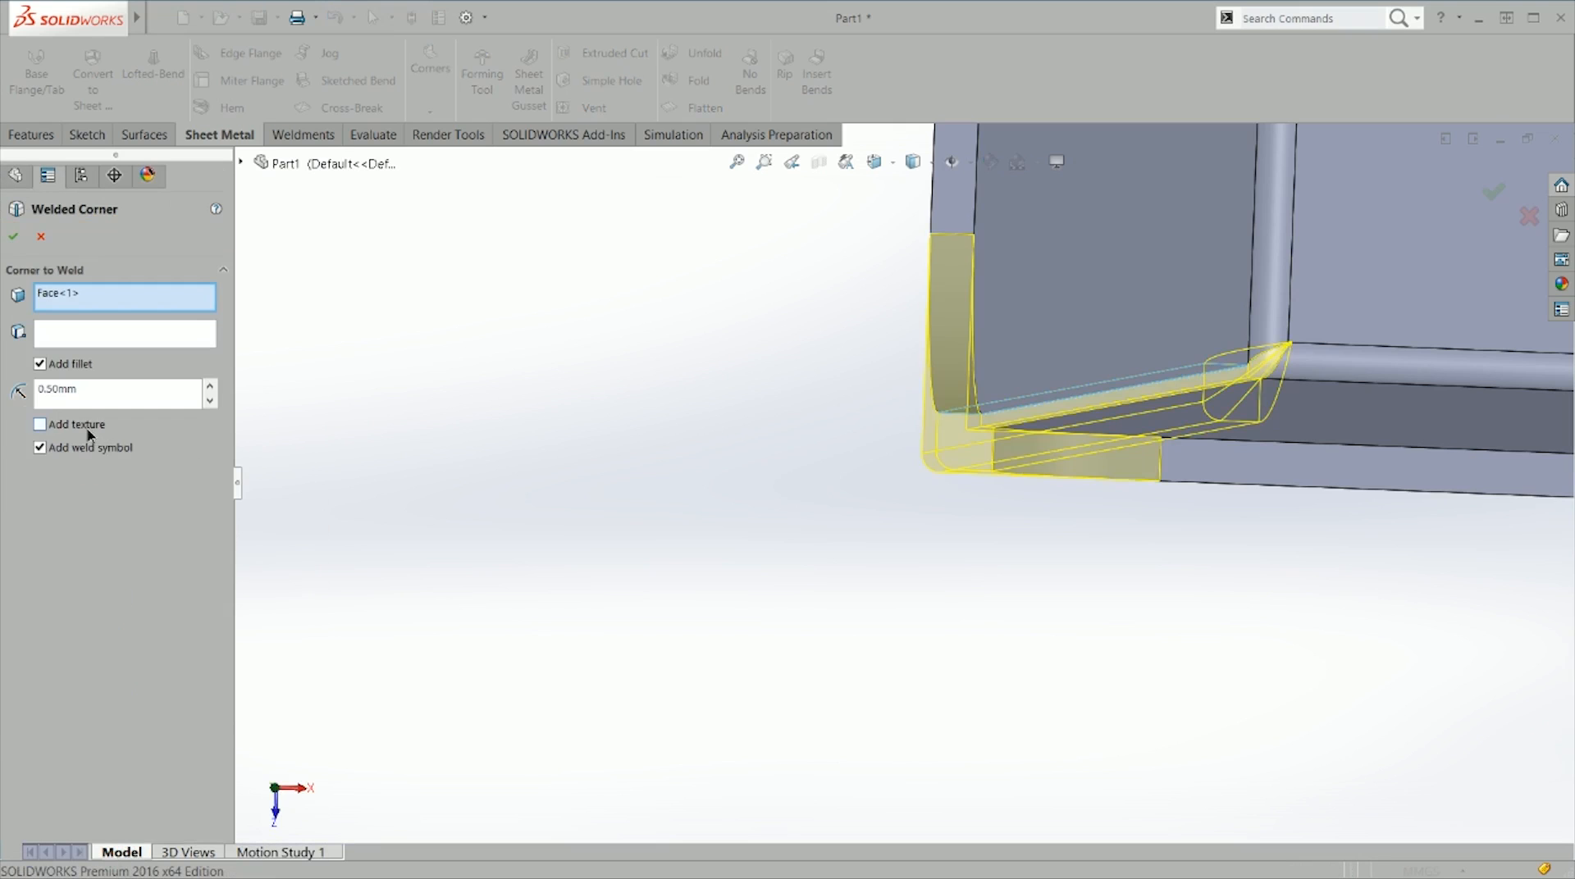
{"action": "left_click", "coordinate": [13, 236]}
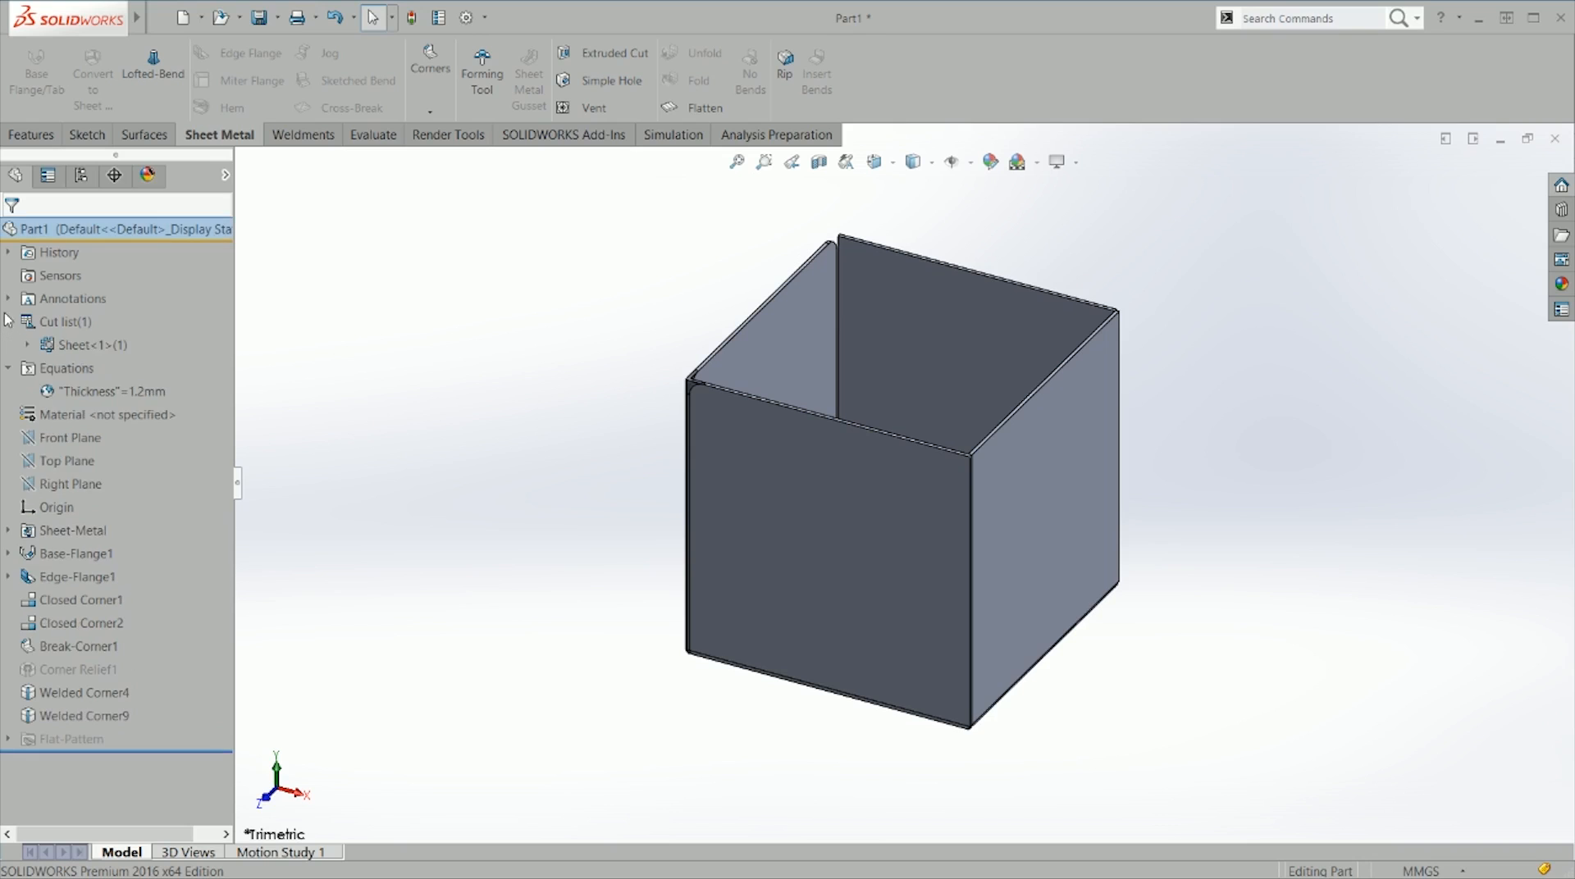
Step: Display the lights in the graphics area, then hide them again
{"action": "left_click", "coordinate": [968, 163]}
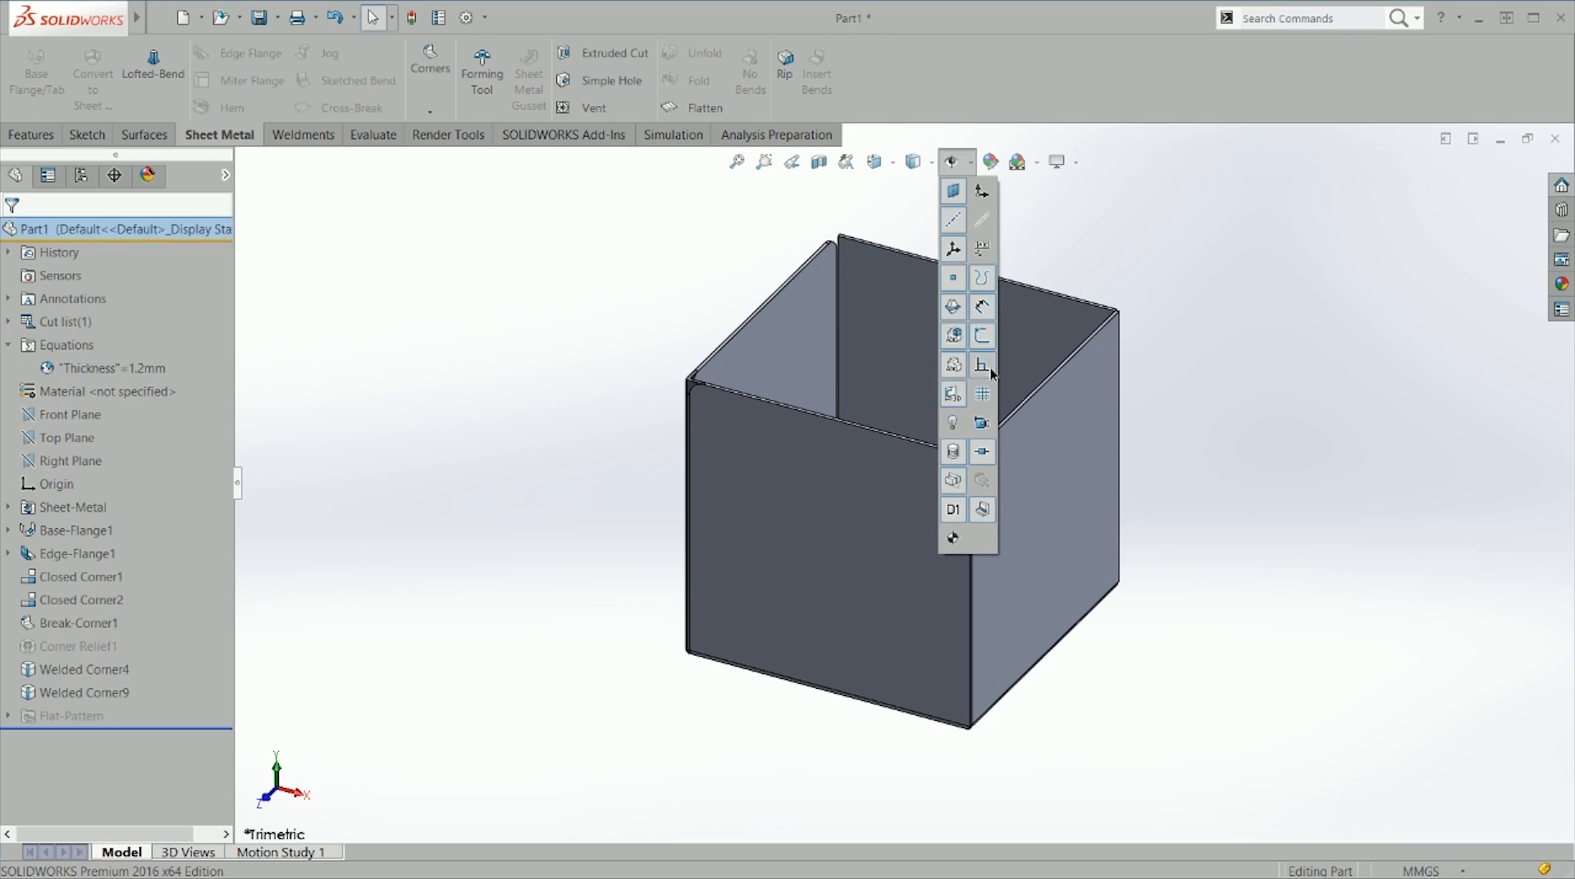
{"action": "left_click", "coordinate": [952, 422]}
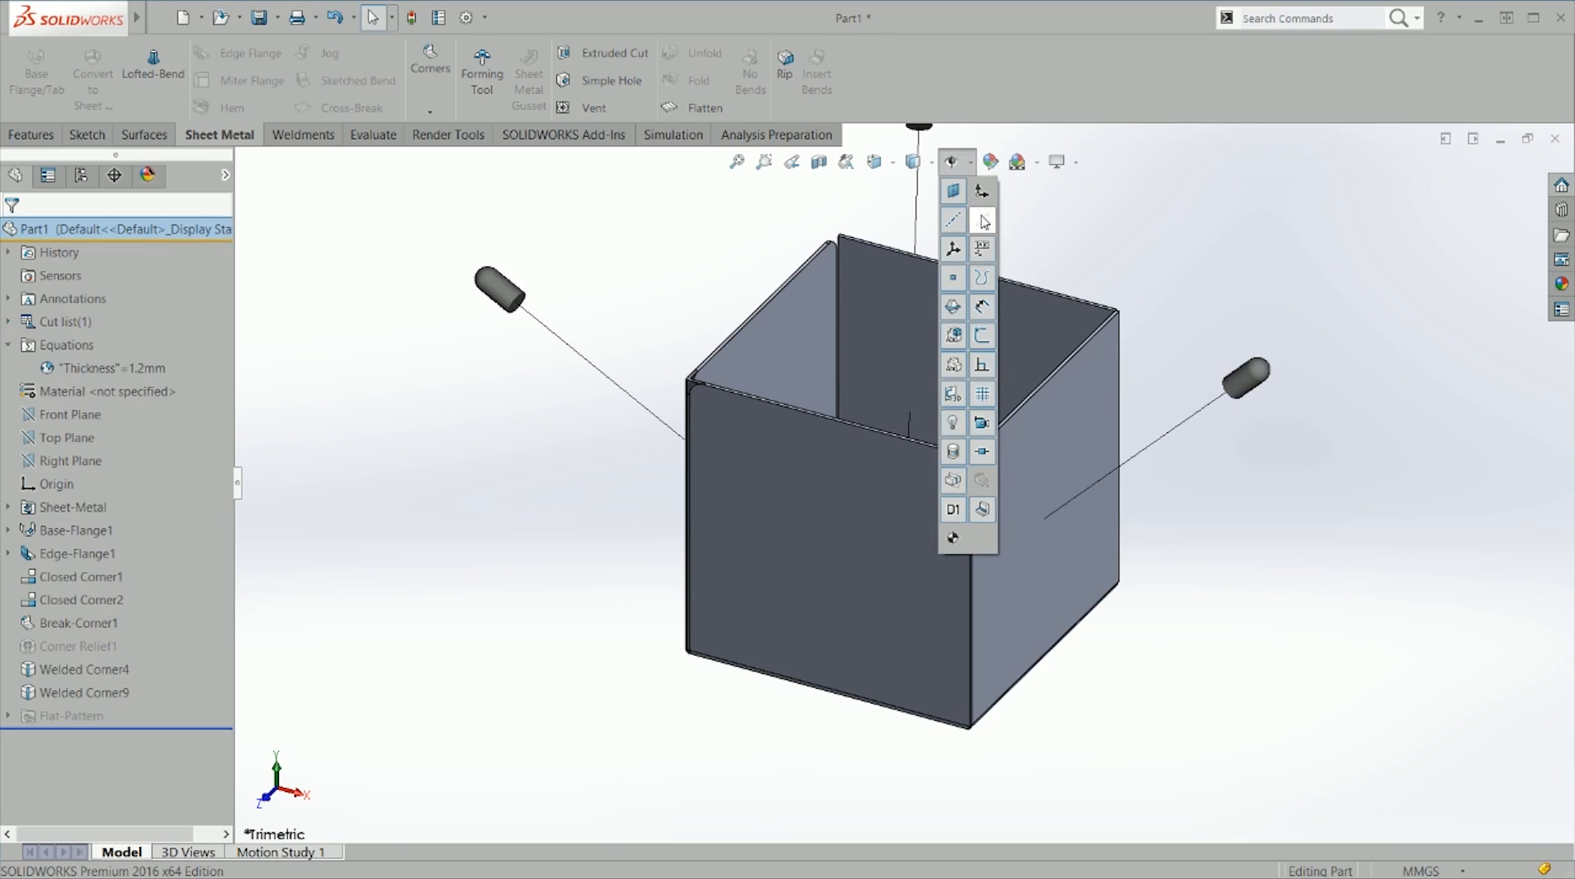
{"action": "left_click", "coordinate": [952, 423]}
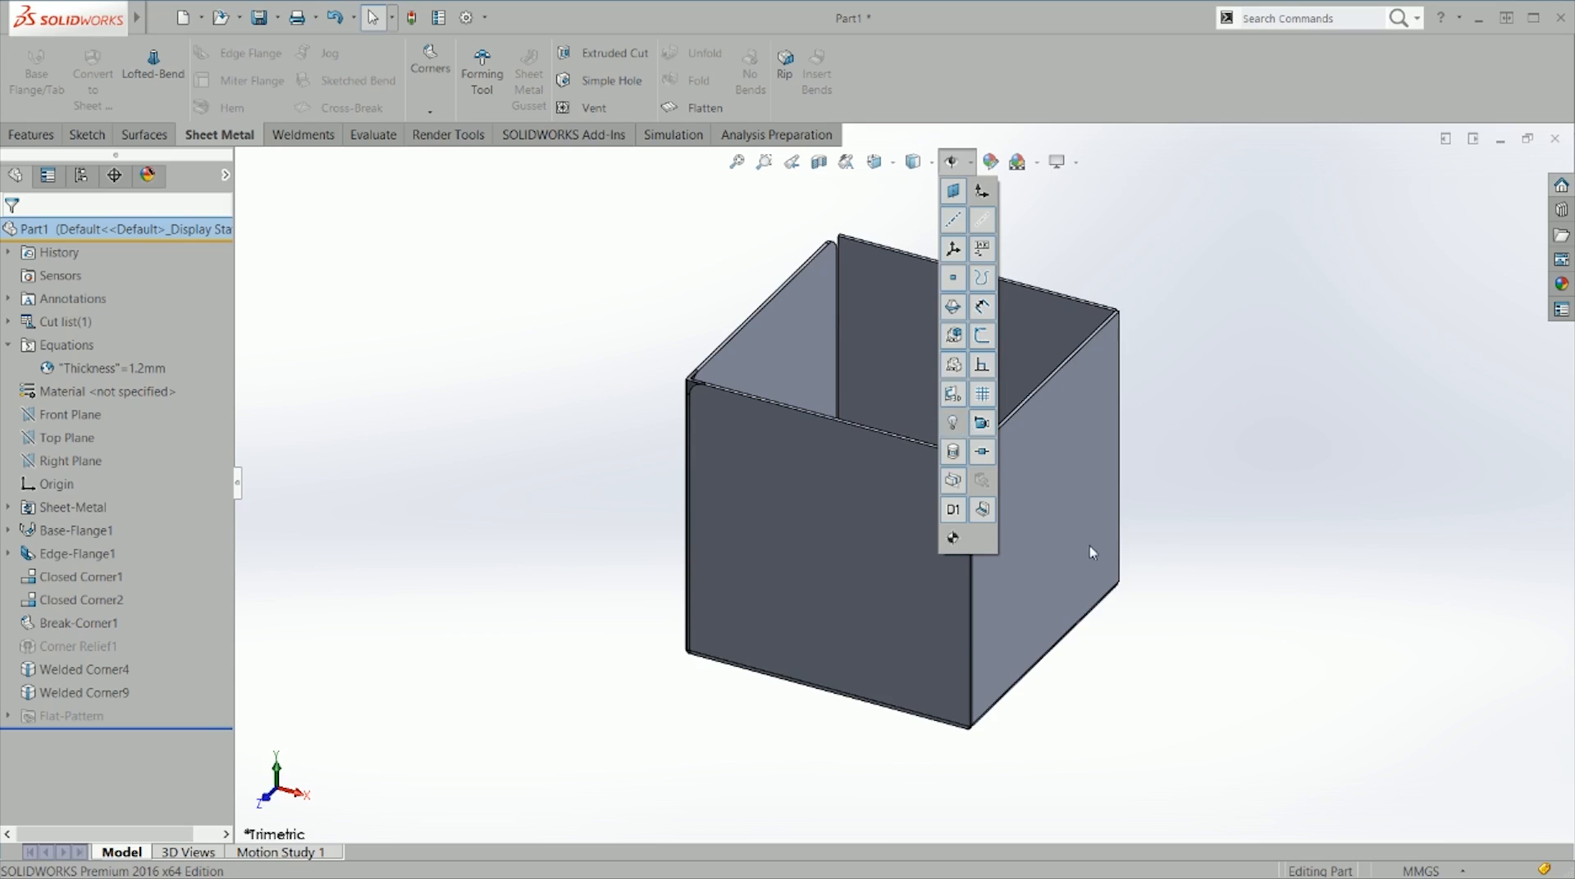
{"action": "left_click", "coordinate": [1145, 597]}
Step: Examine the textured weld faces at the upper end of the welded corner, highlighting individual faces and clearing the selection
{"action": "scroll", "coordinate": [1011, 490], "scroll_direction": "down", "scroll_amount": 6}
{"action": "scroll", "coordinate": [800, 383], "scroll_direction": "up", "scroll_amount": 6}
{"action": "middle_click_drag", "start_coordinate": [675, 425], "coordinate": [810, 324]}
{"action": "scroll", "coordinate": [854, 318], "scroll_direction": "down", "scroll_amount": 8}
{"action": "left_click", "coordinate": [839, 310]}
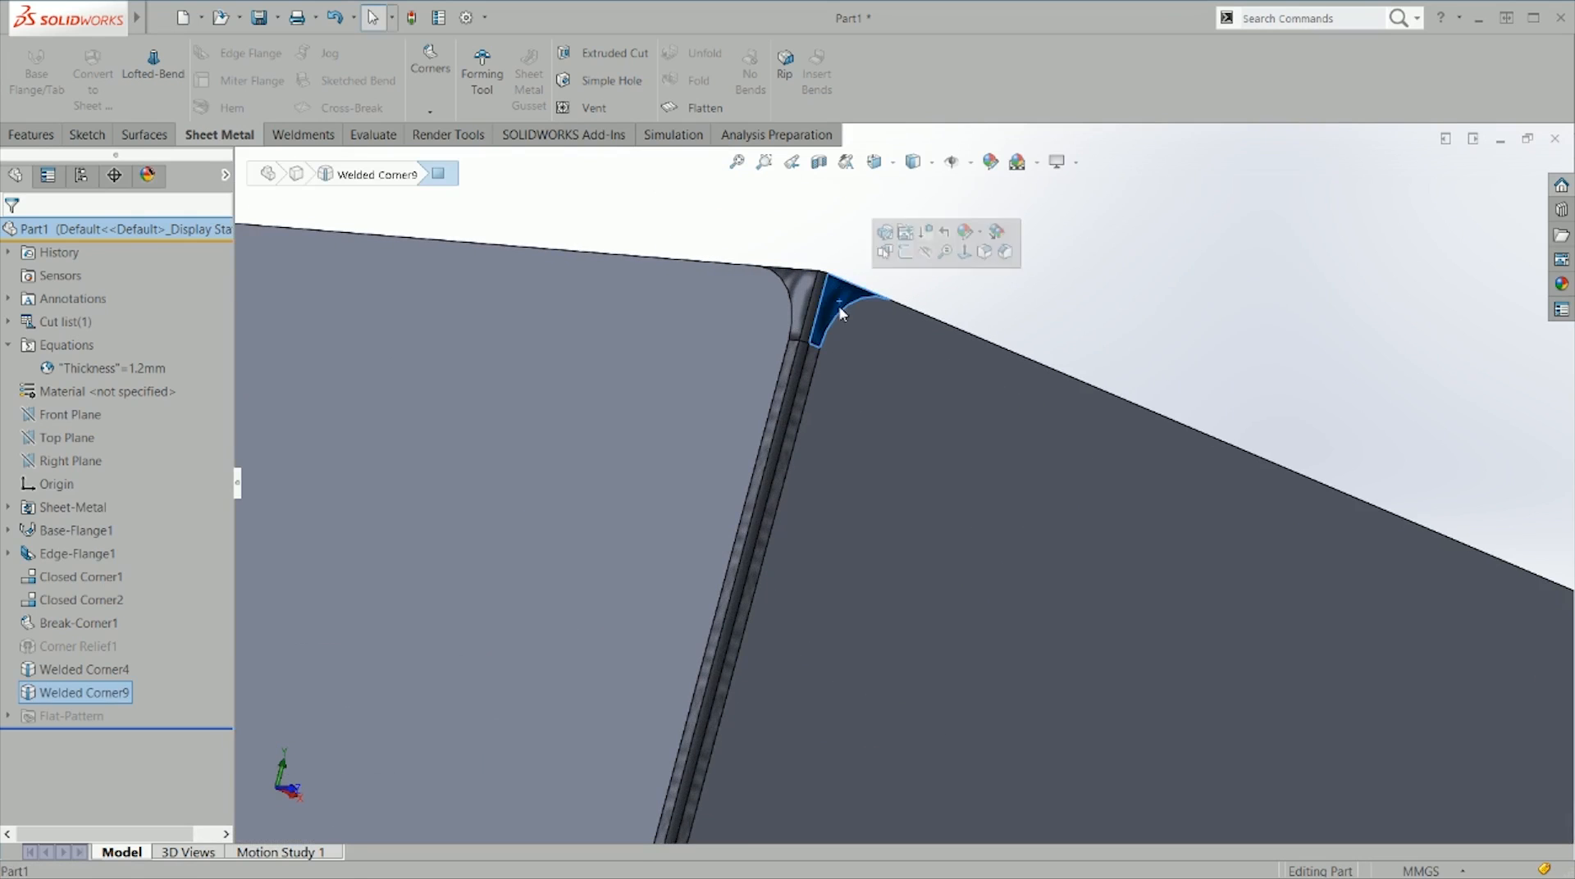
{"action": "scroll", "coordinate": [801, 731], "scroll_direction": "up", "scroll_amount": 8}
{"action": "scroll", "coordinate": [727, 716], "scroll_direction": "down", "scroll_amount": 8}
{"action": "key", "text": "Escape"}
{"action": "left_click", "coordinate": [743, 707]}
{"action": "scroll", "coordinate": [735, 738], "scroll_direction": "up", "scroll_amount": 5}
{"action": "key", "text": "Escape"}
{"action": "scroll", "coordinate": [938, 612], "scroll_direction": "up", "scroll_amount": 4}
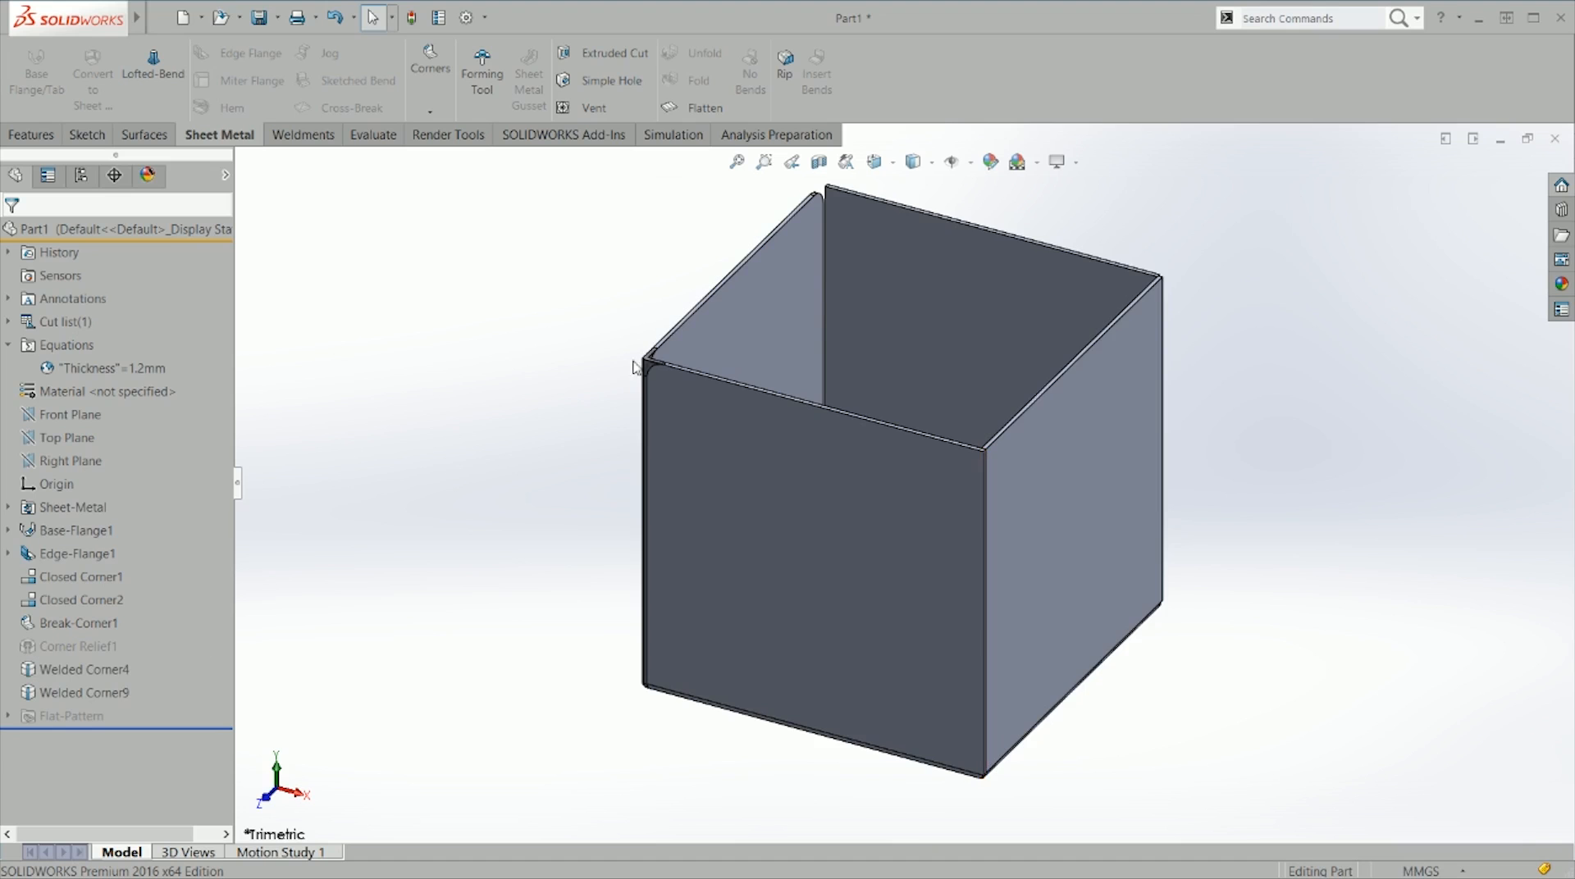
Step: Examine the finished weld bead from both adjoining flanges and along the box's upper rim
{"action": "scroll", "coordinate": [643, 362], "scroll_direction": "down", "scroll_amount": 6}
{"action": "middle_click_drag", "start_coordinate": [746, 406], "coordinate": [907, 347]}
{"action": "middle_click_drag", "start_coordinate": [849, 390], "coordinate": [569, 530]}
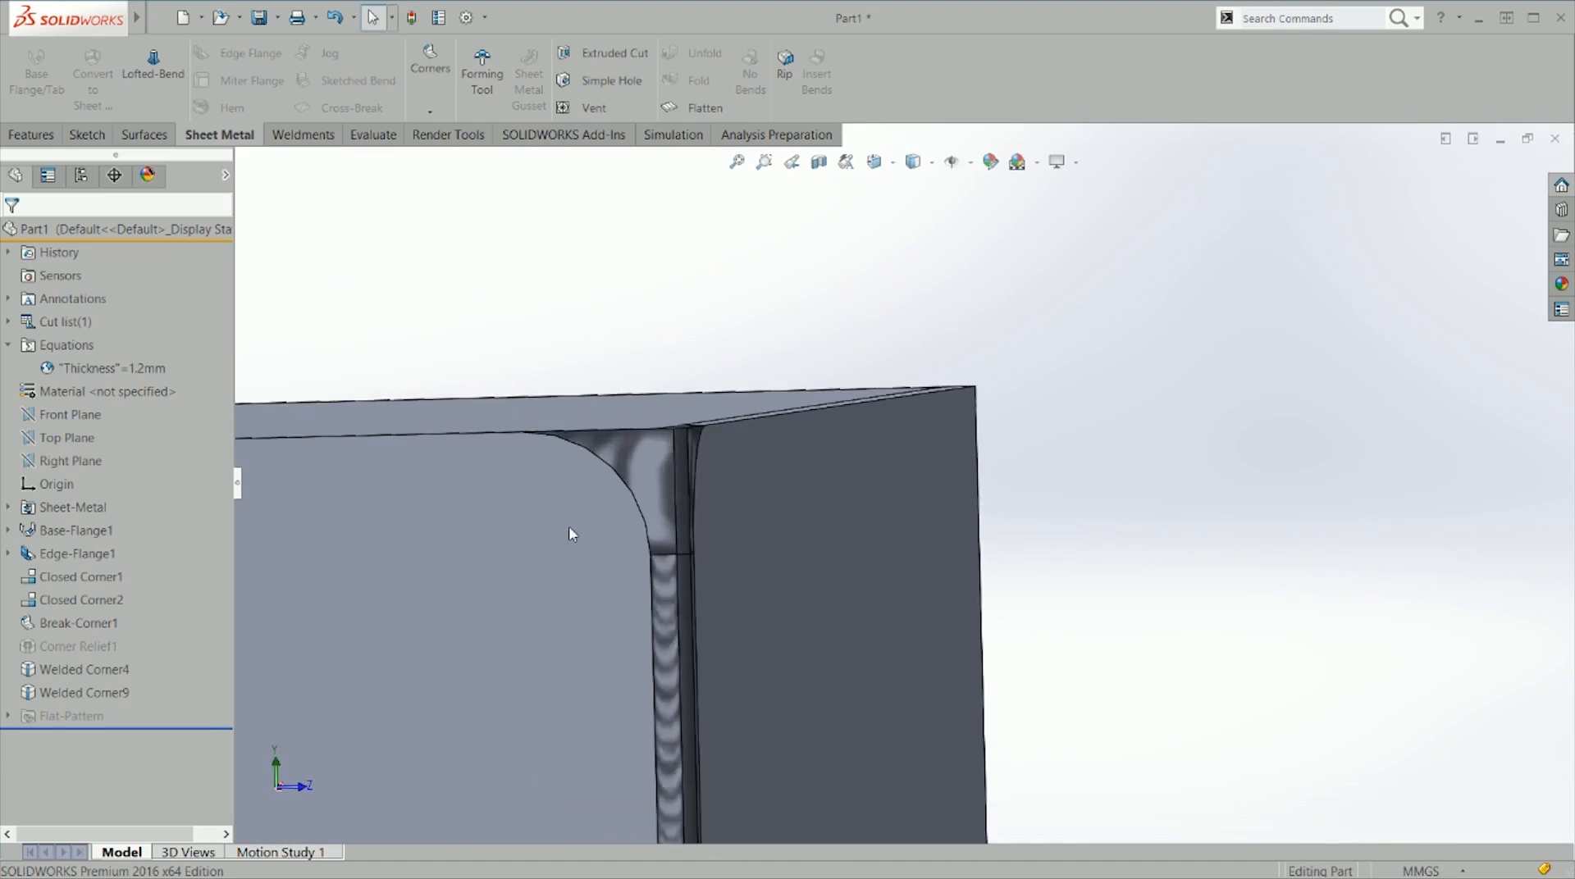
{"action": "scroll", "coordinate": [756, 580], "scroll_direction": "up", "scroll_amount": 5}
{"action": "scroll", "coordinate": [891, 642], "scroll_direction": "up", "scroll_amount": 4}
{"action": "right_click_drag", "start_coordinate": [967, 663], "coordinate": [1209, 489]}
{"action": "scroll", "coordinate": [644, 369], "scroll_direction": "down", "scroll_amount": 5}
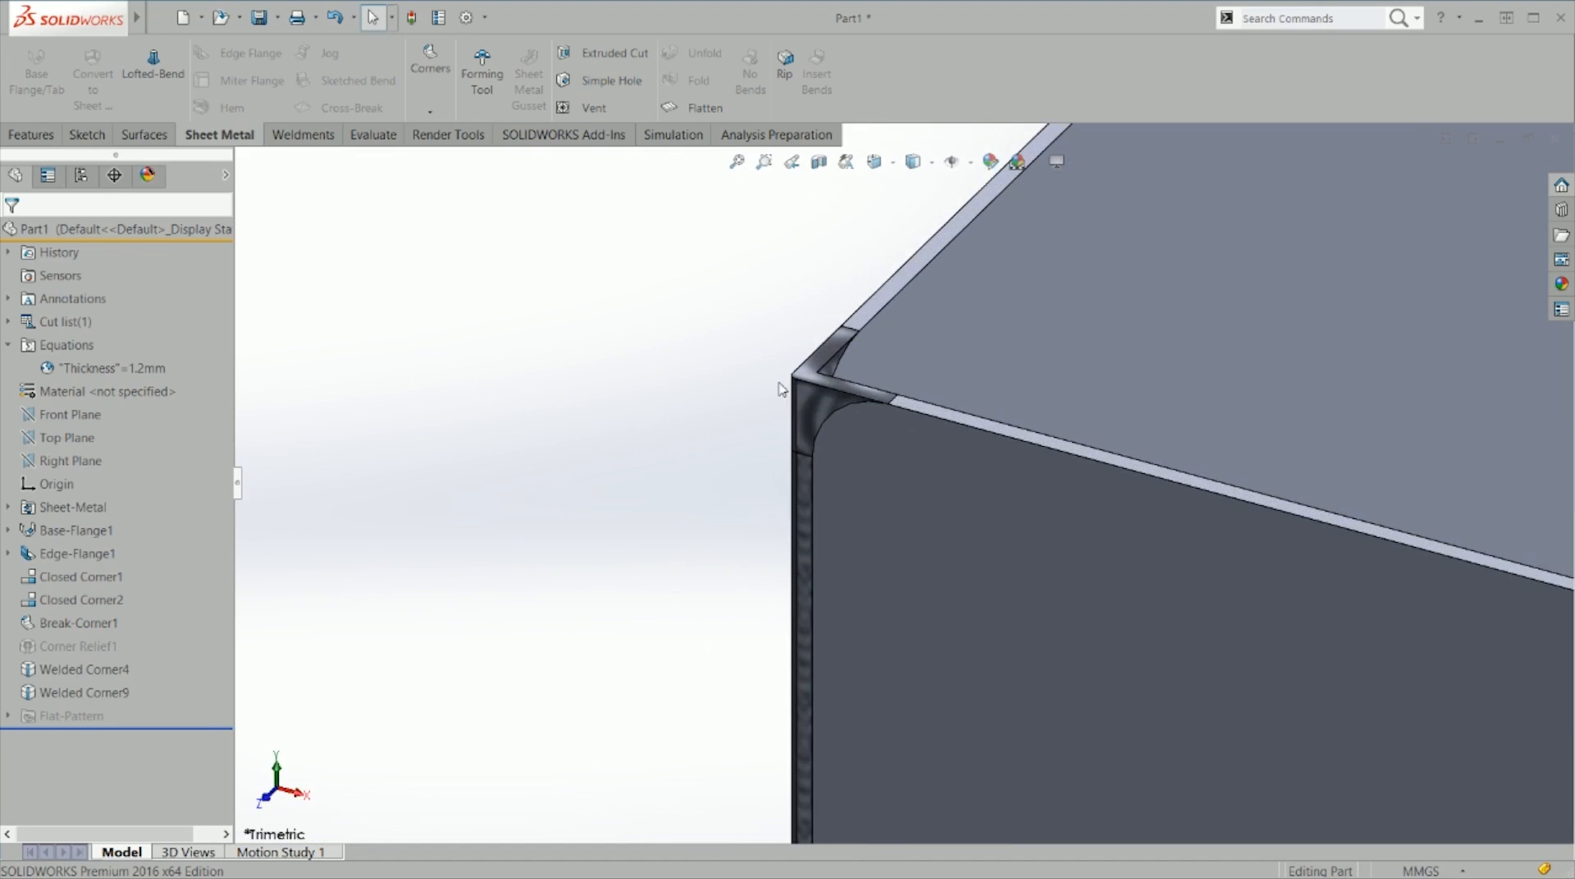
{"action": "middle_click_drag", "start_coordinate": [897, 449], "coordinate": [1163, 153]}
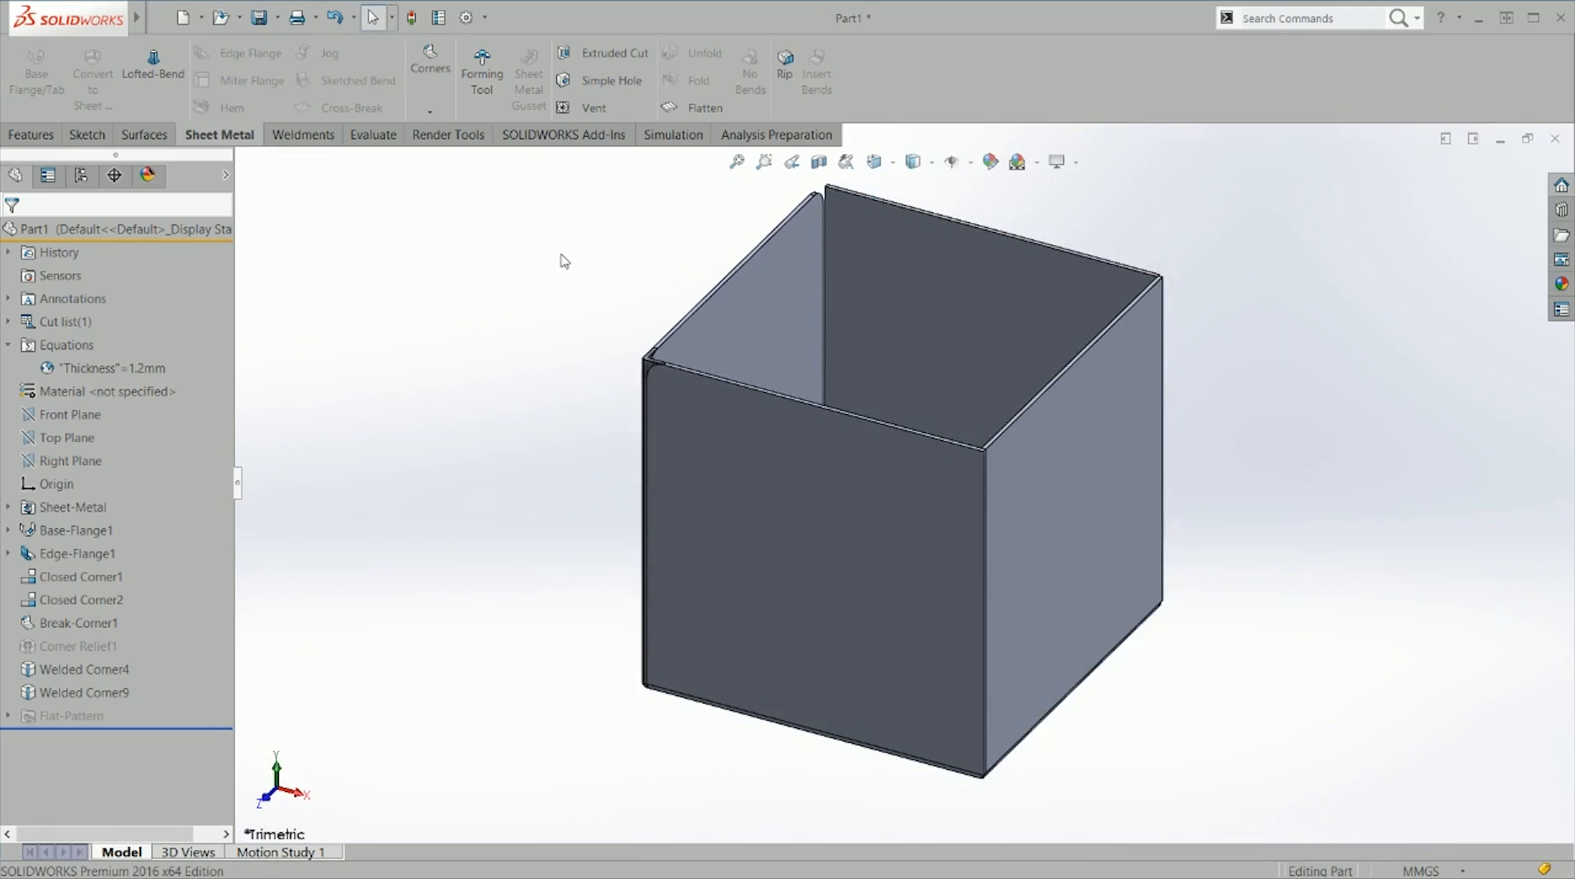